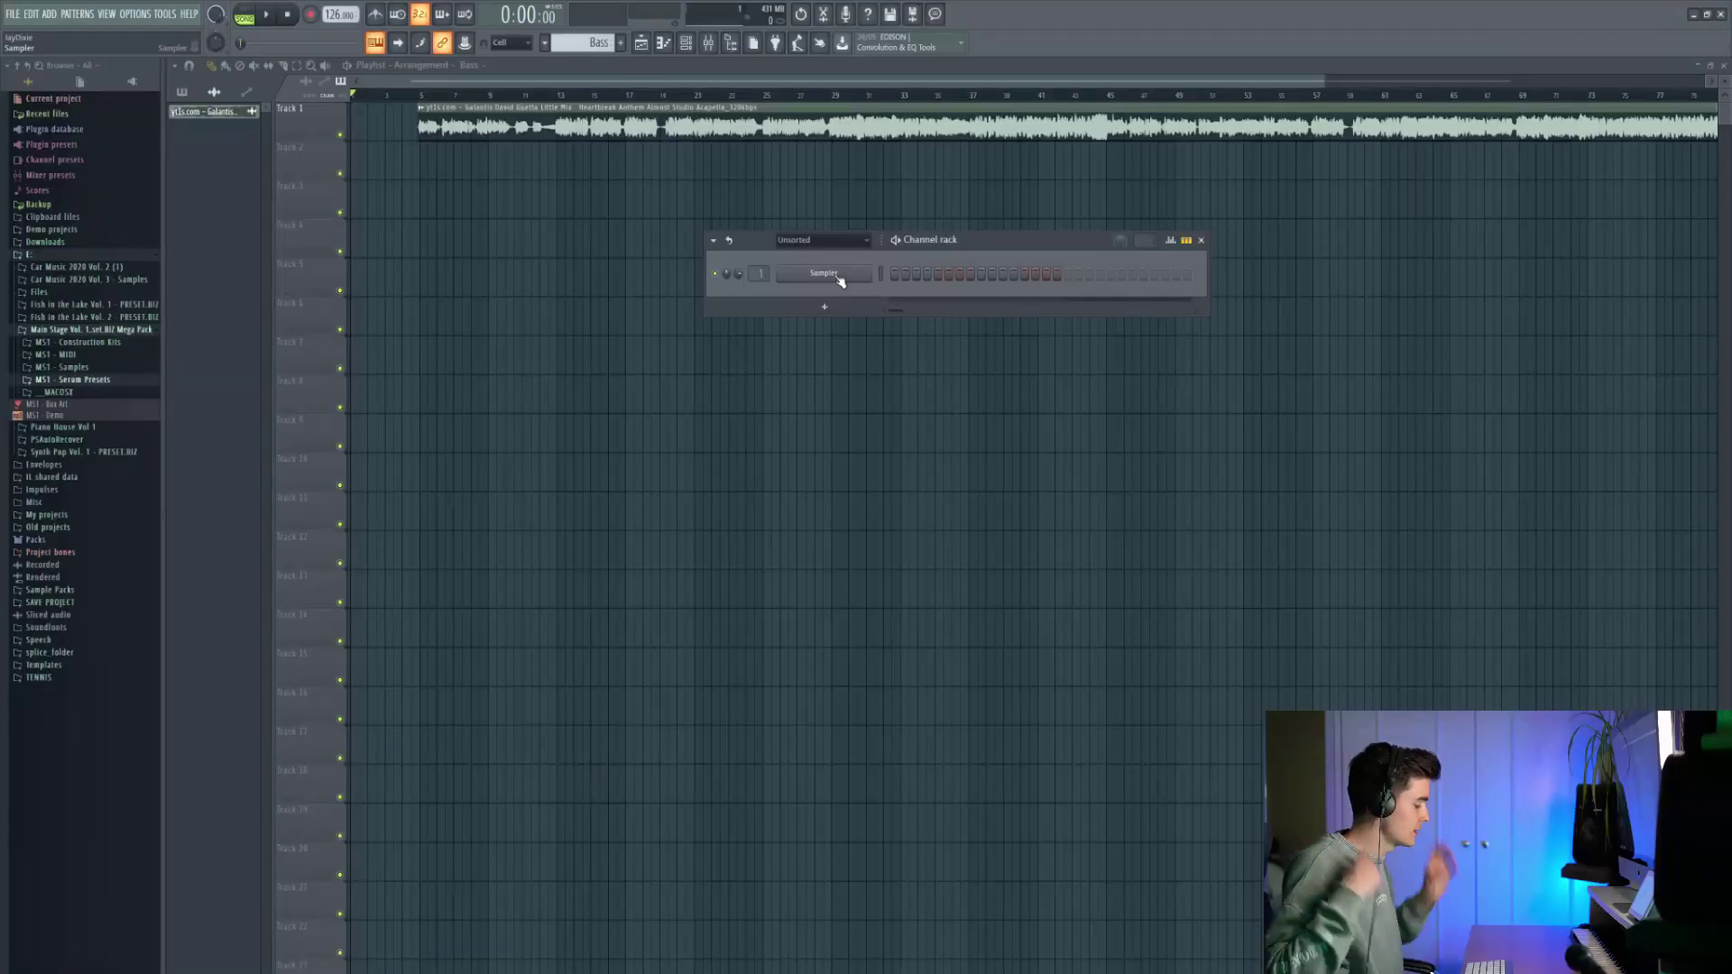
# Play the acapella from bar 13 to find its key and chords.
pyautogui.click(561, 96)
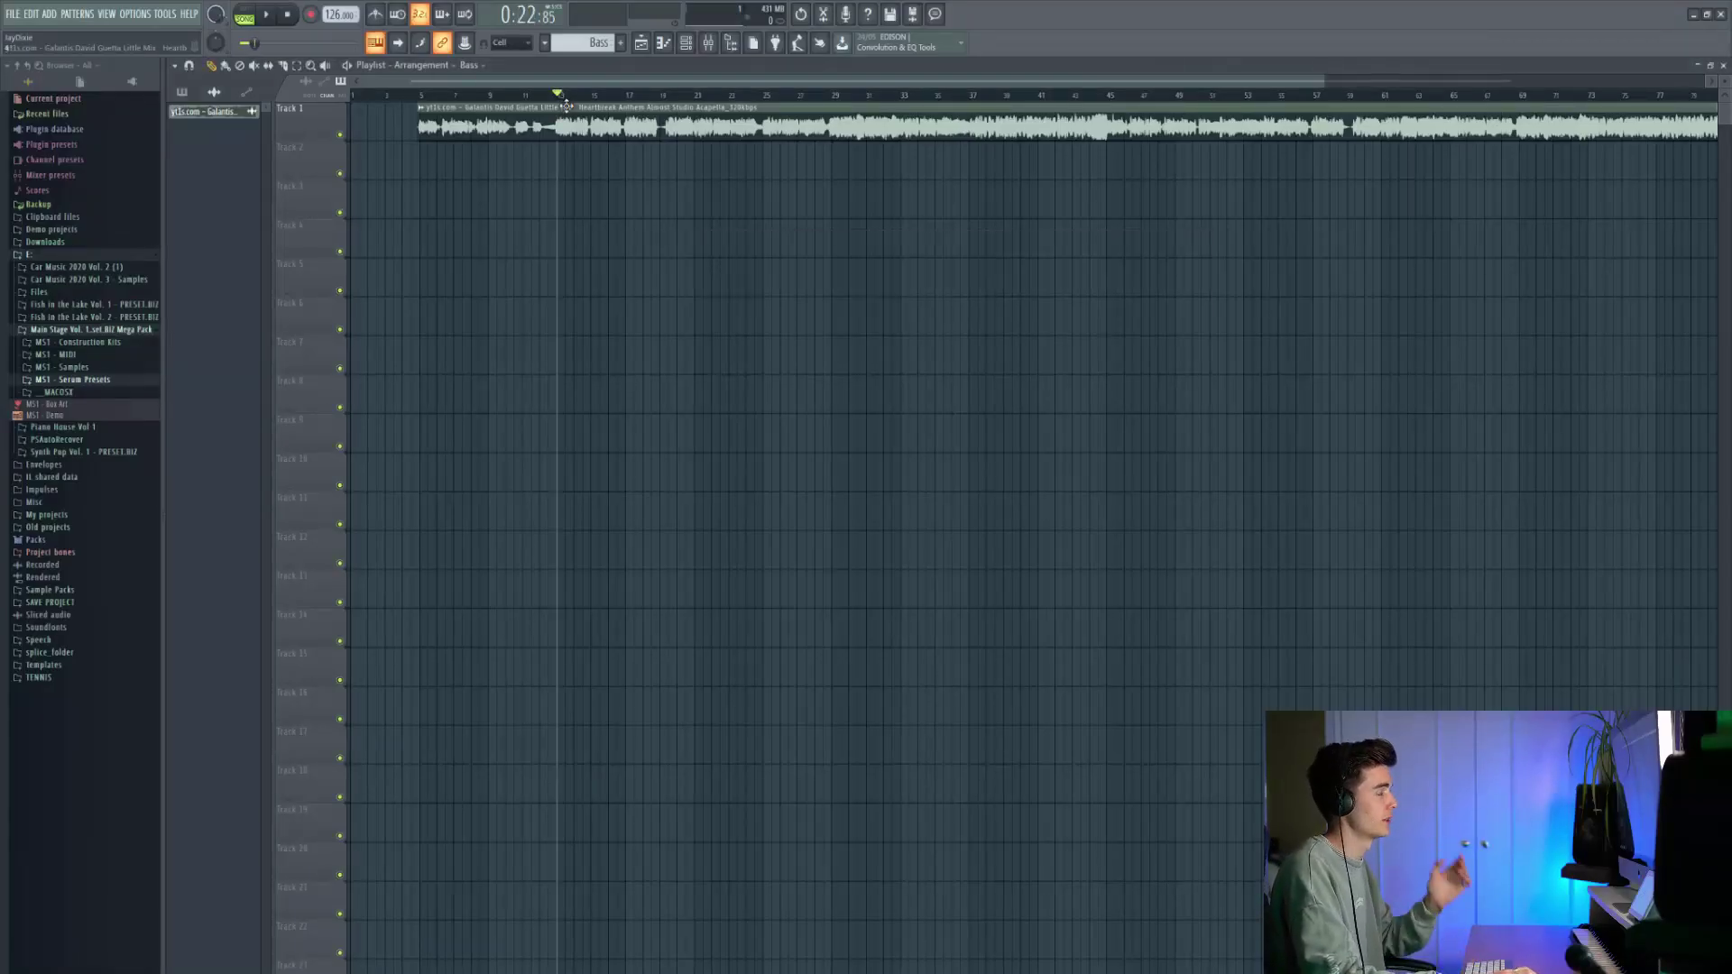
pyautogui.doubleClick(565, 109)
pyautogui.press('Escape')
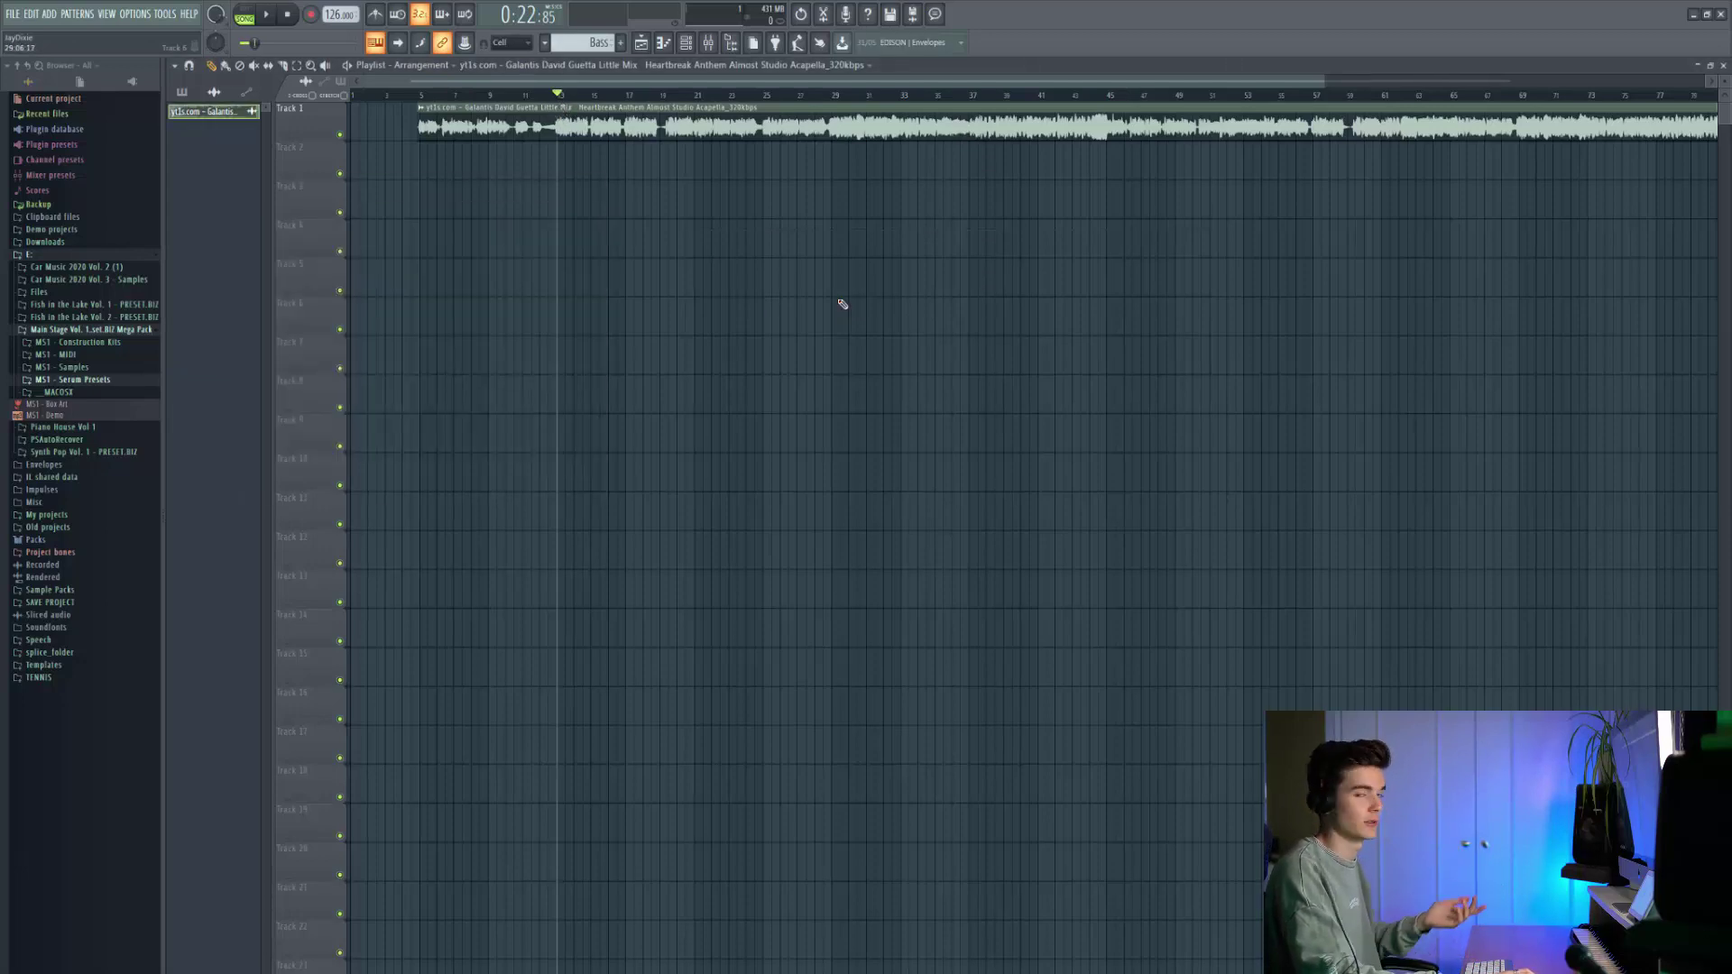
pyautogui.press('space')
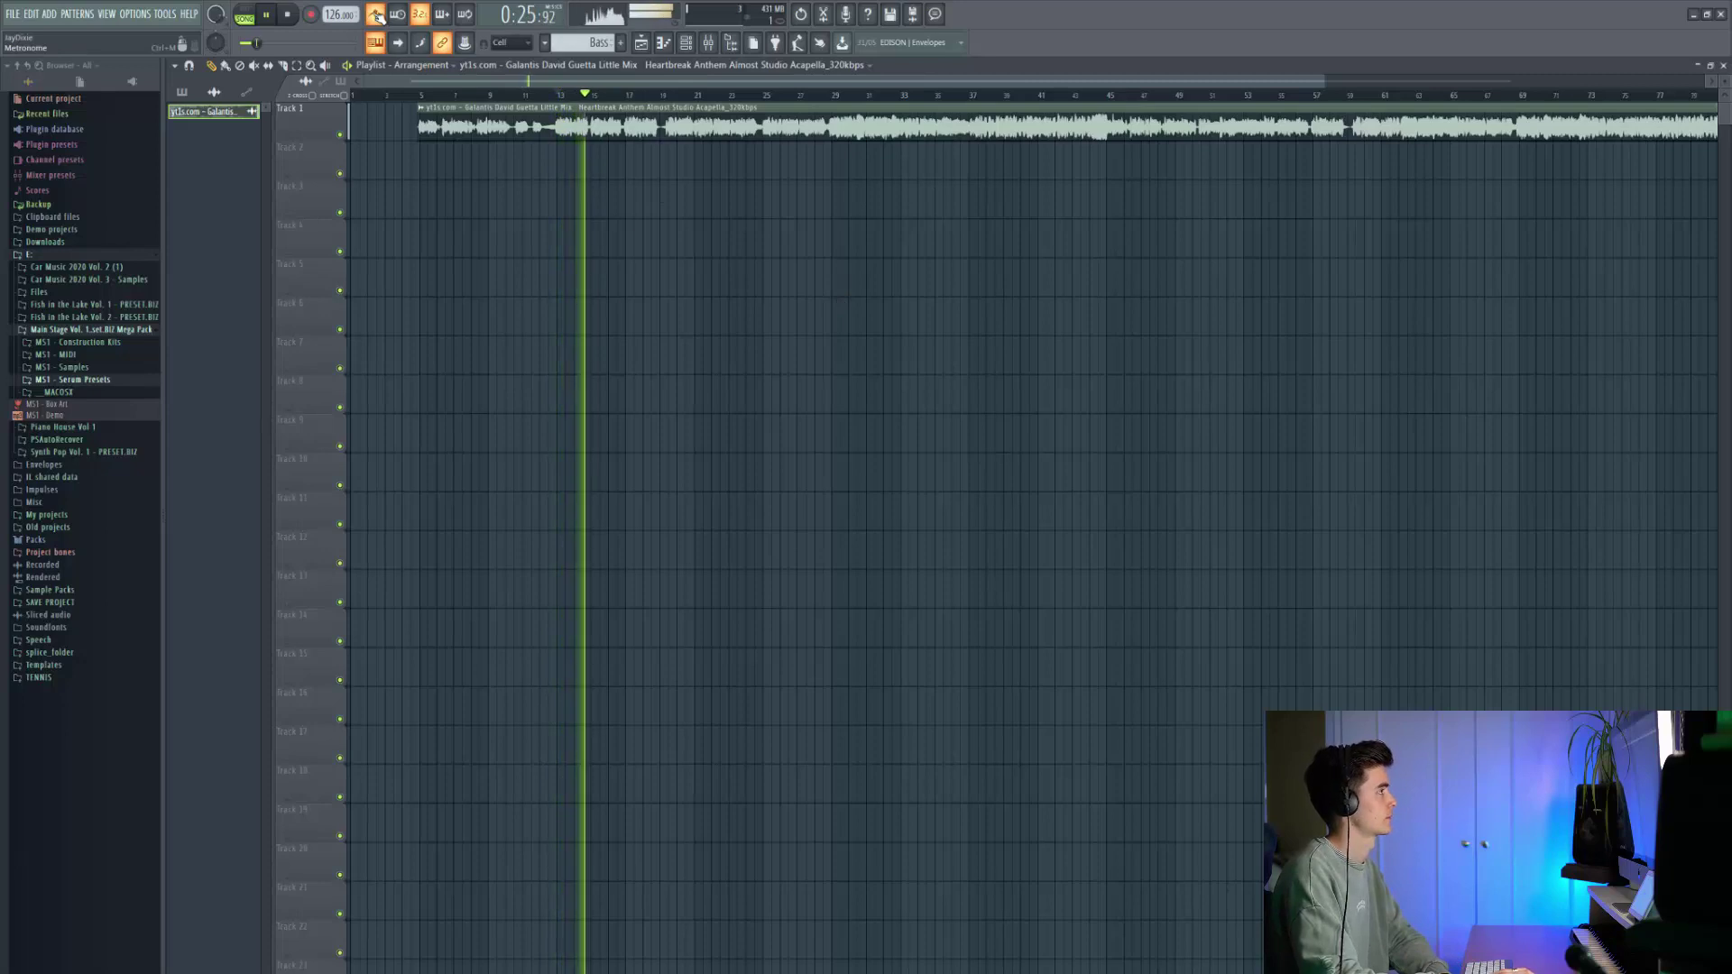
pyautogui.press('space')
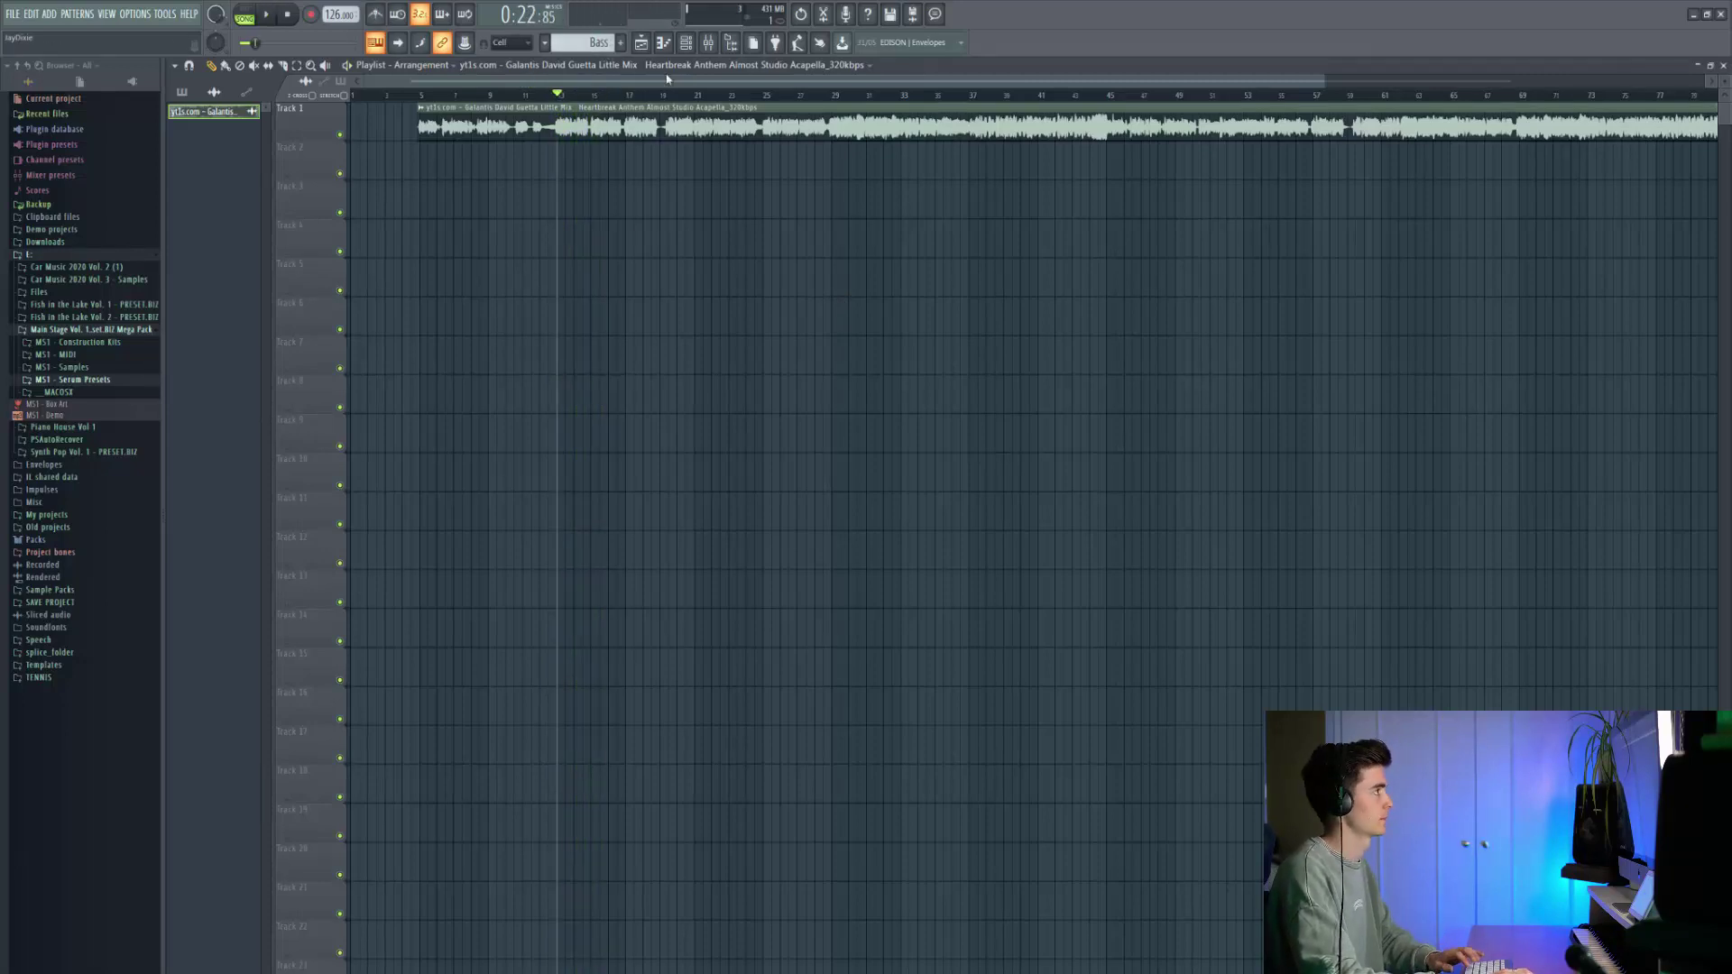
# Add a Serum (64bit) instrument channel to the channel rack and move its plugin window clear of the browser area.
pyautogui.click(685, 42)
pyautogui.rightClick(831, 281)
pyautogui.moveTo(909, 382)
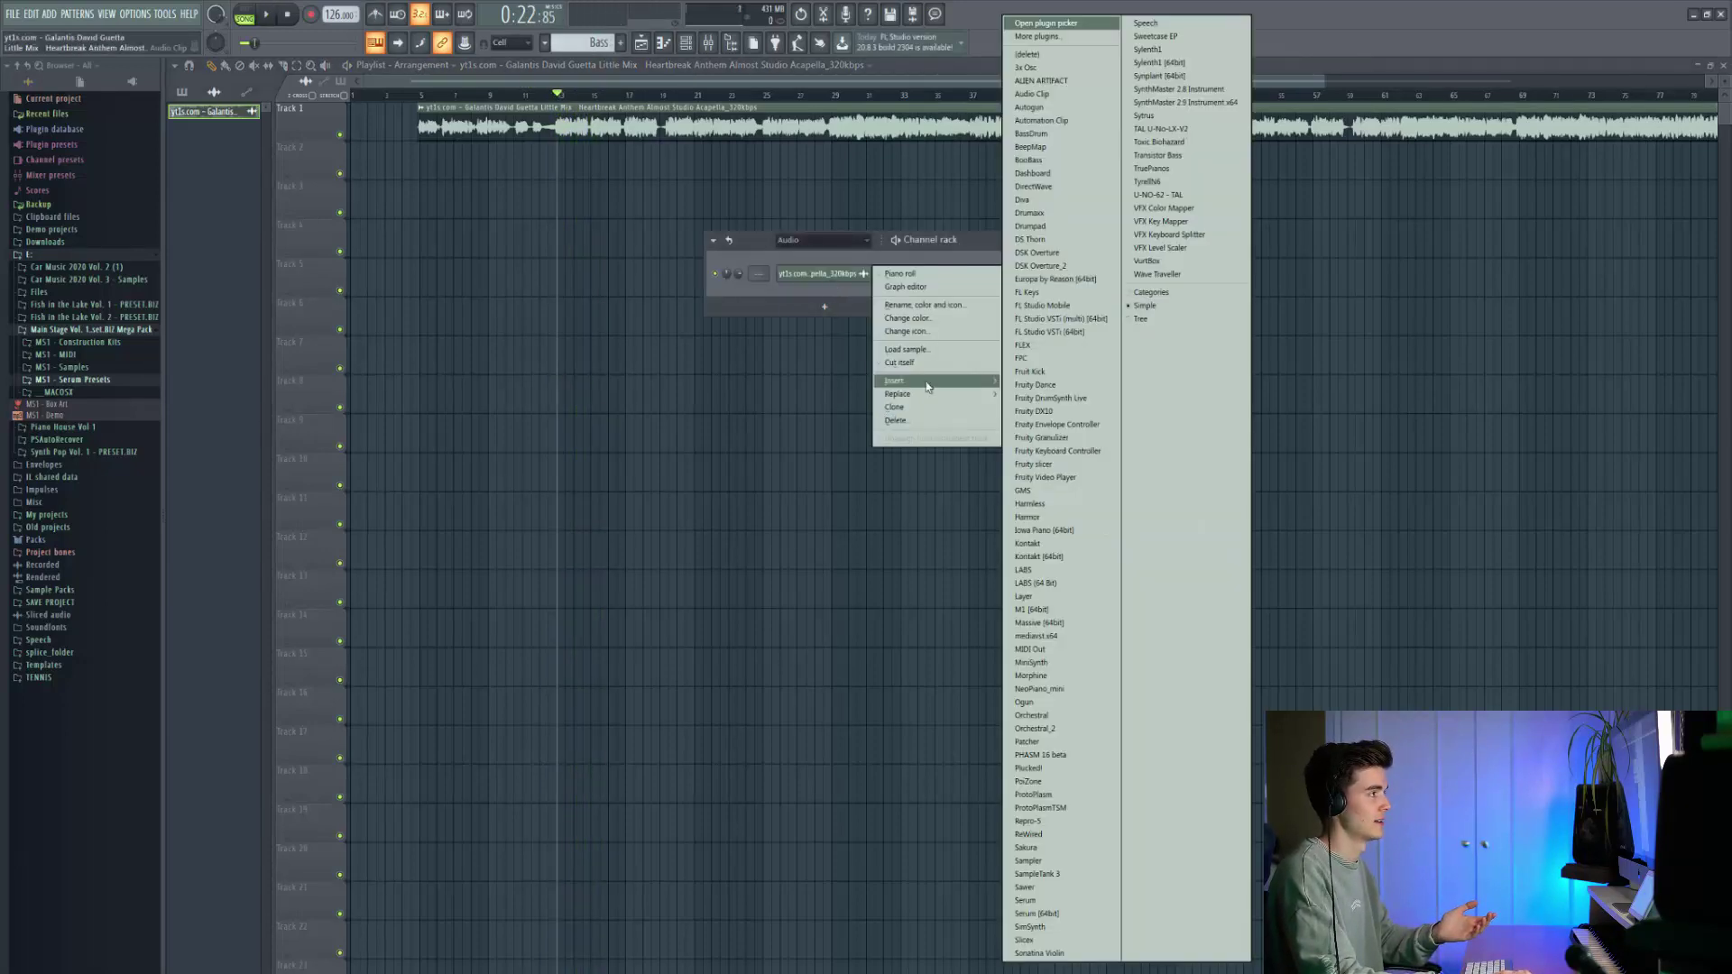
pyautogui.click(1059, 902)
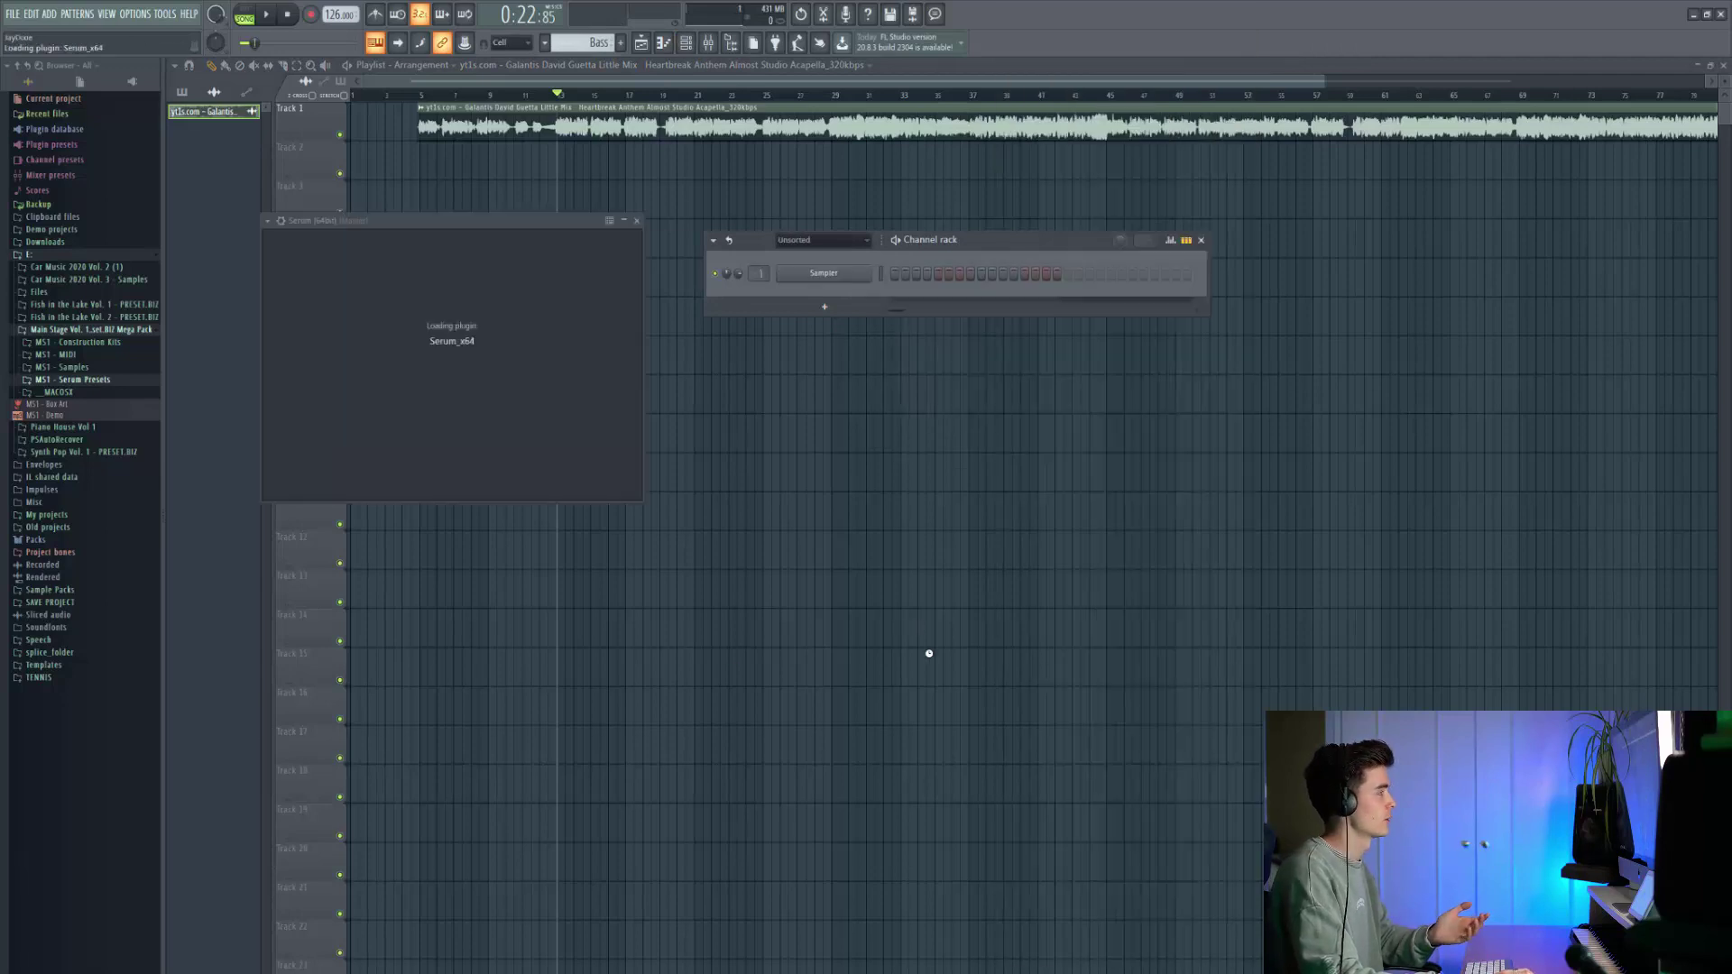
pyautogui.moveTo(477, 233); pyautogui.dragTo(787, 320)
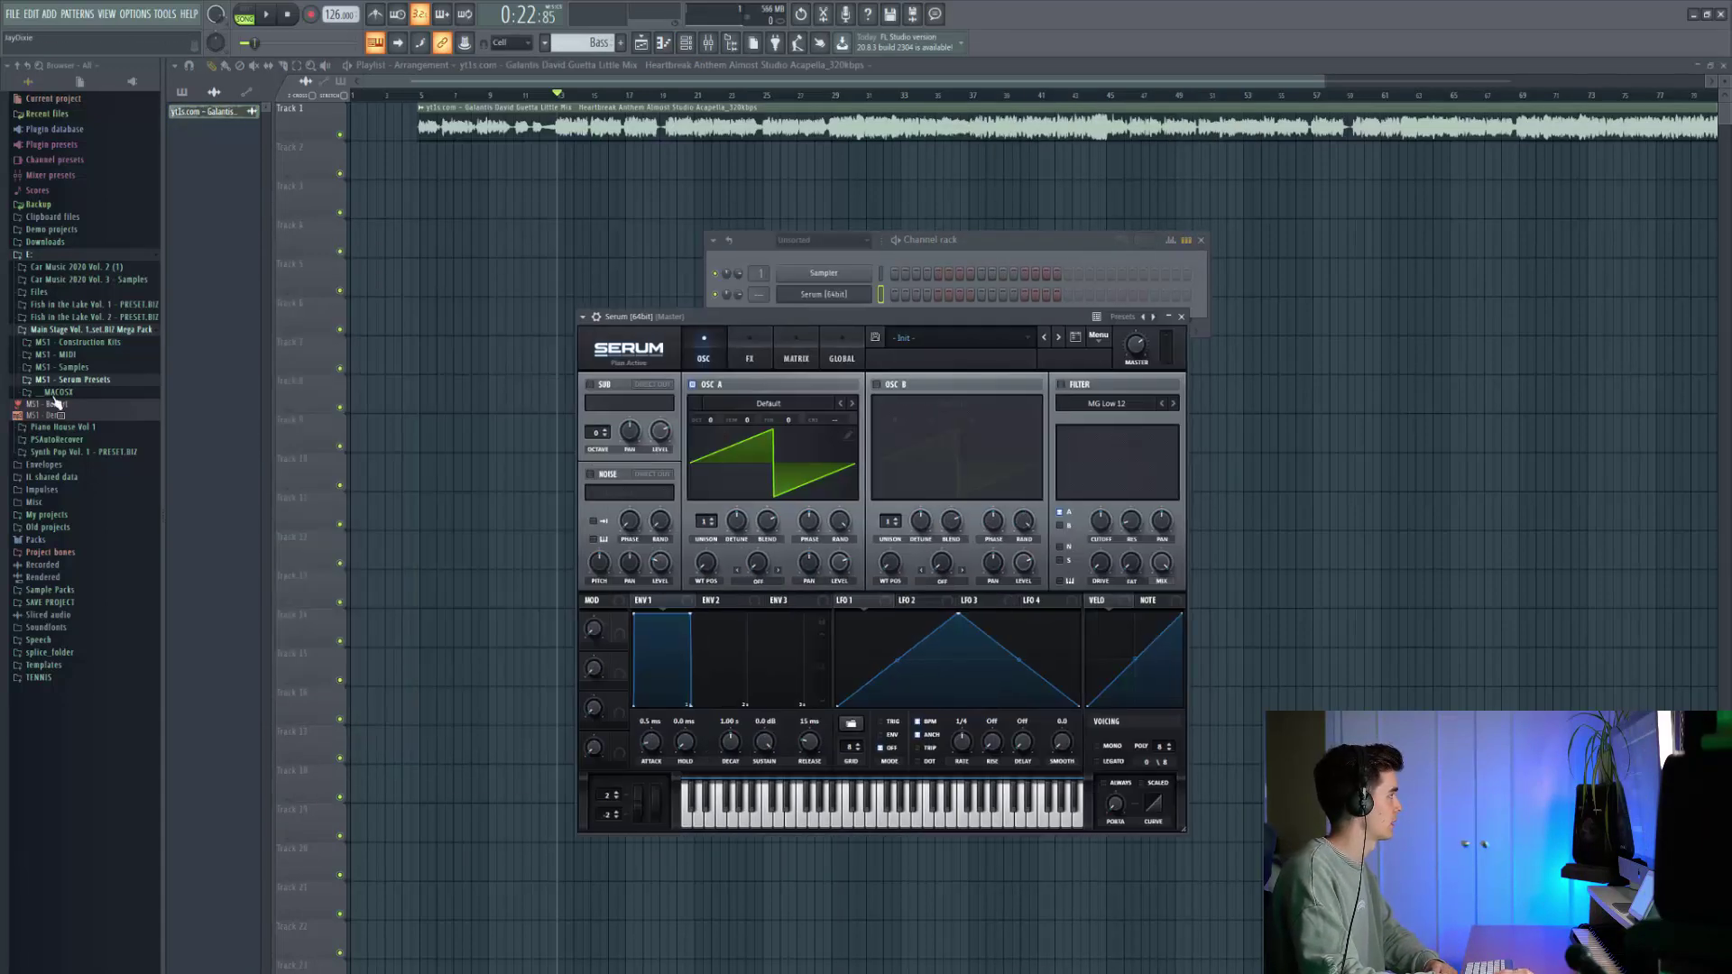
# Load the BS - Reese Devil preset from the MS1 - Serum Presets folder into Serum and audition it against the acapella.
pyautogui.click(80, 382)
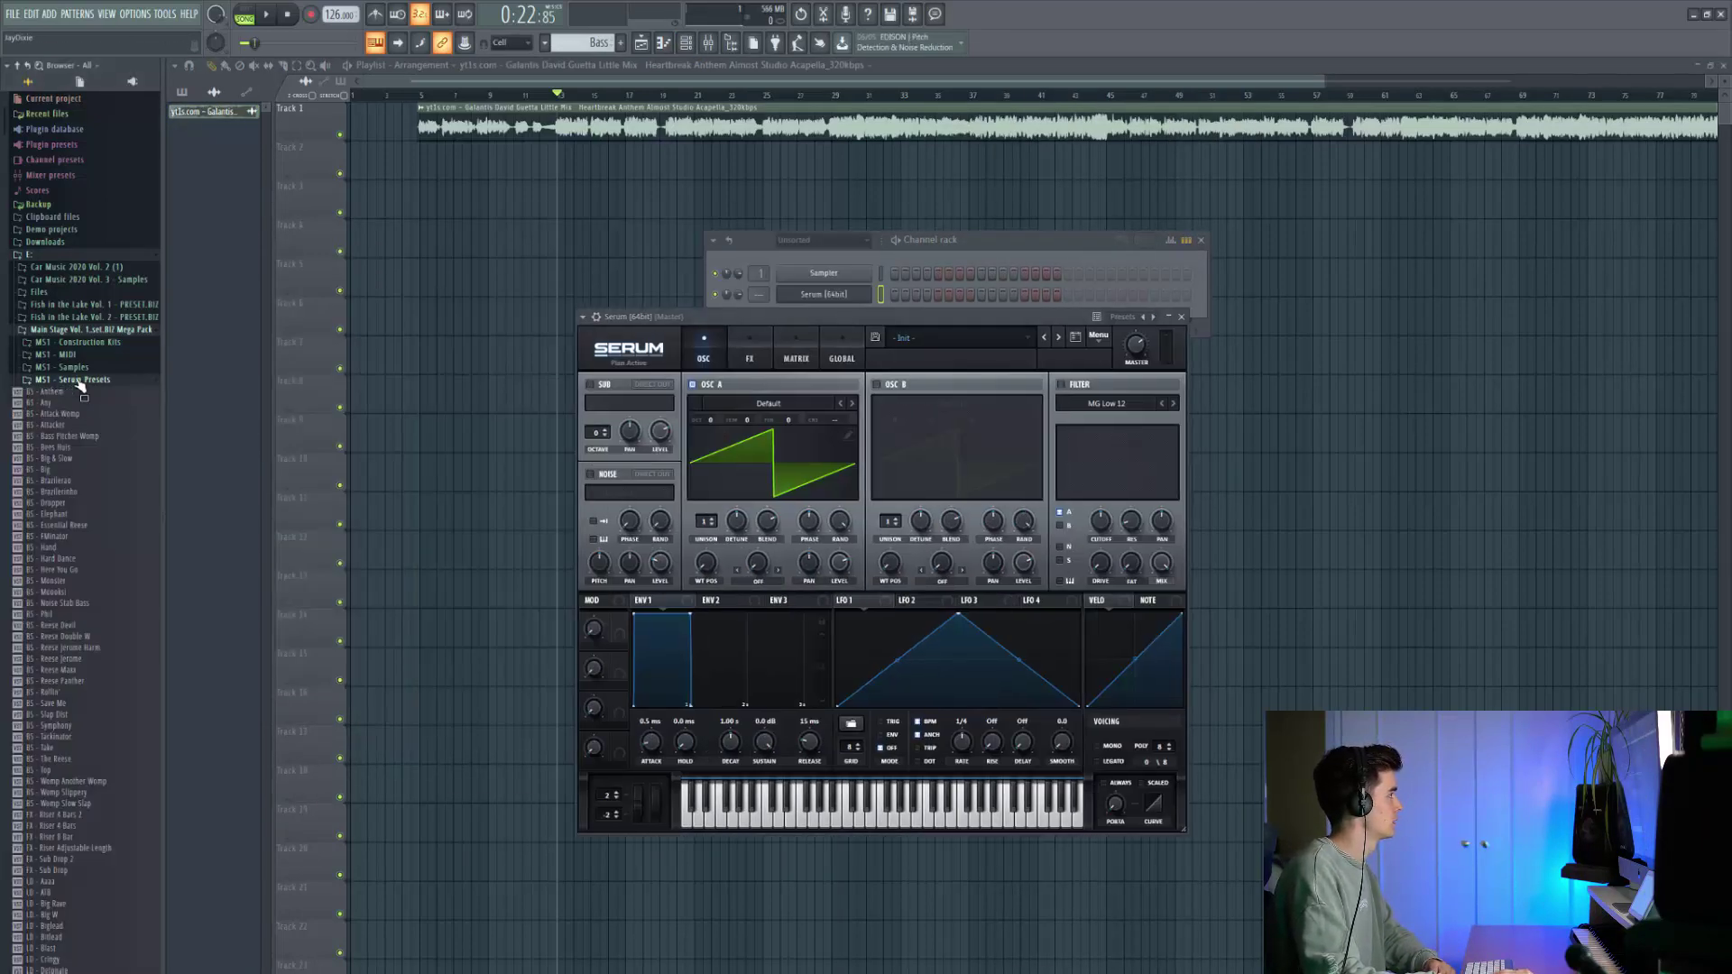
pyautogui.scroll(-6, 86, 463)
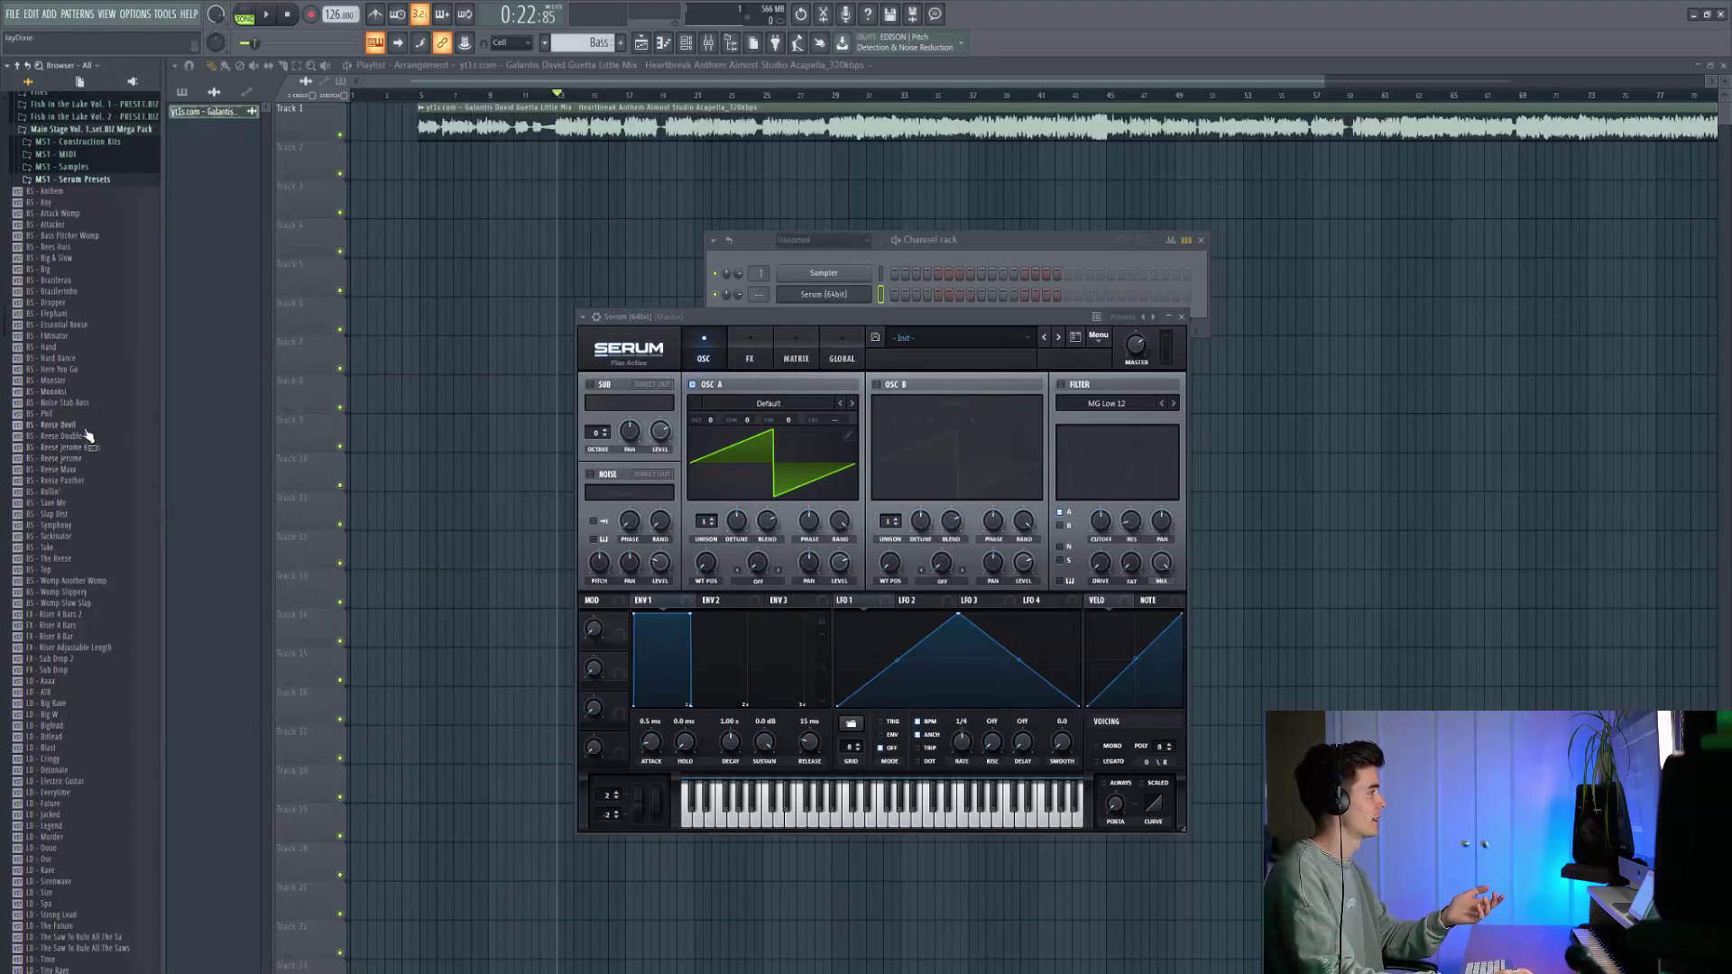
pyautogui.click(114, 422)
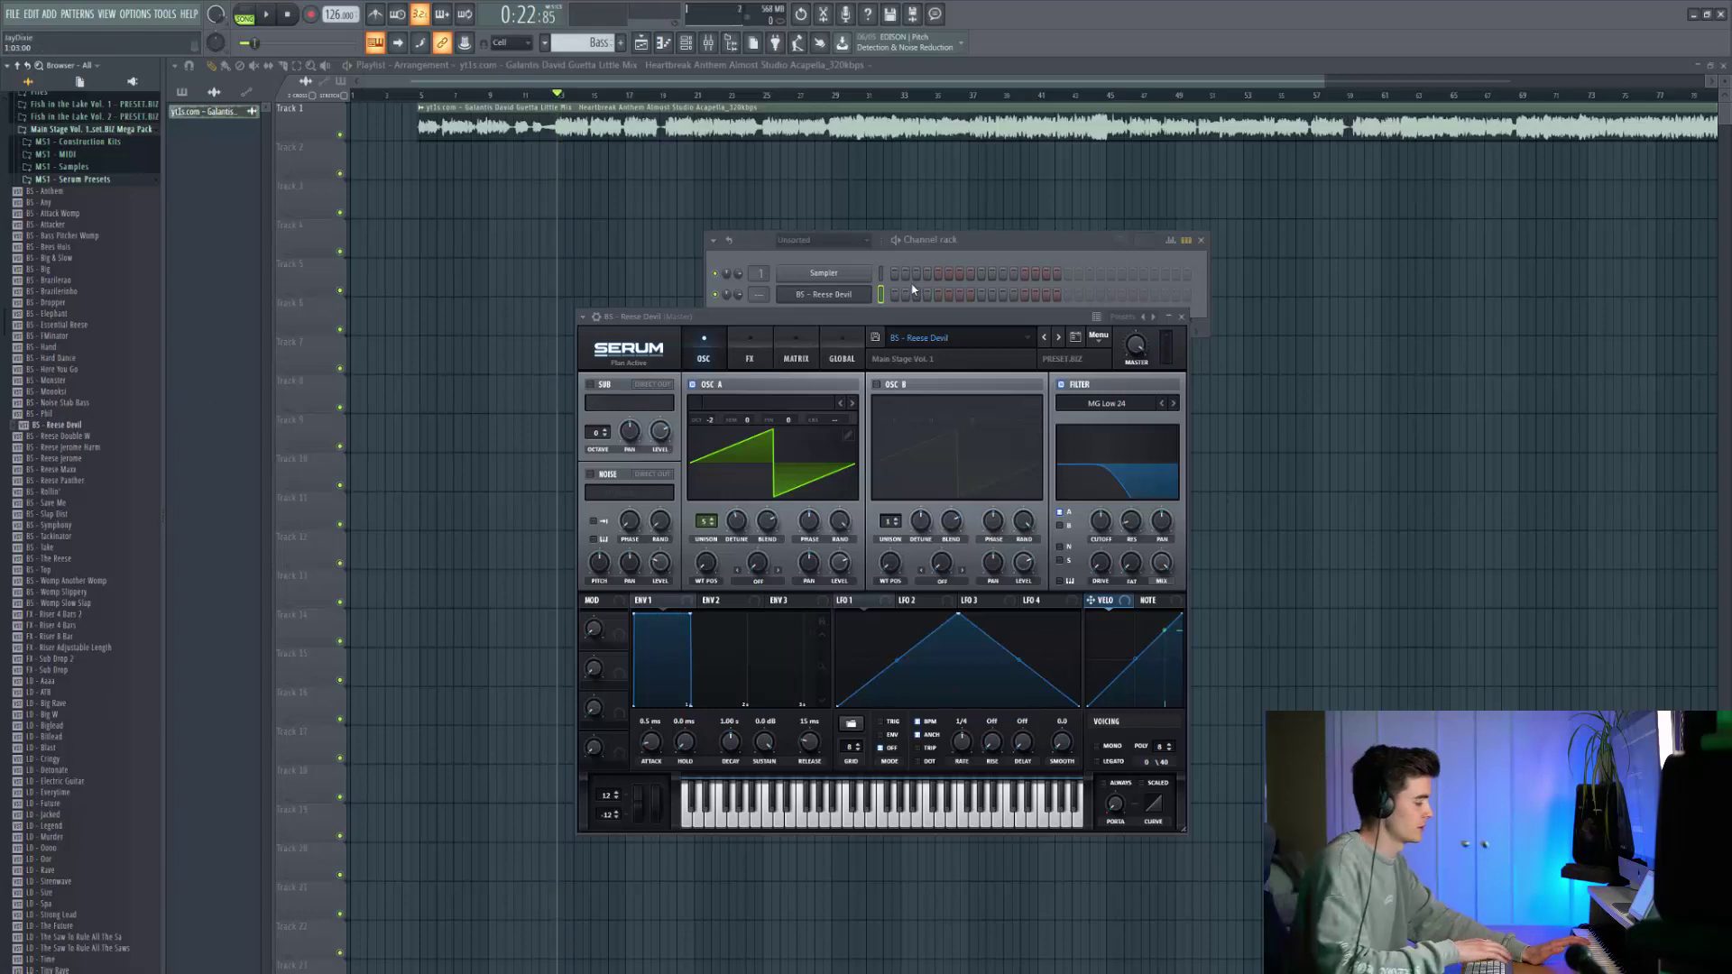
pyautogui.press('space')
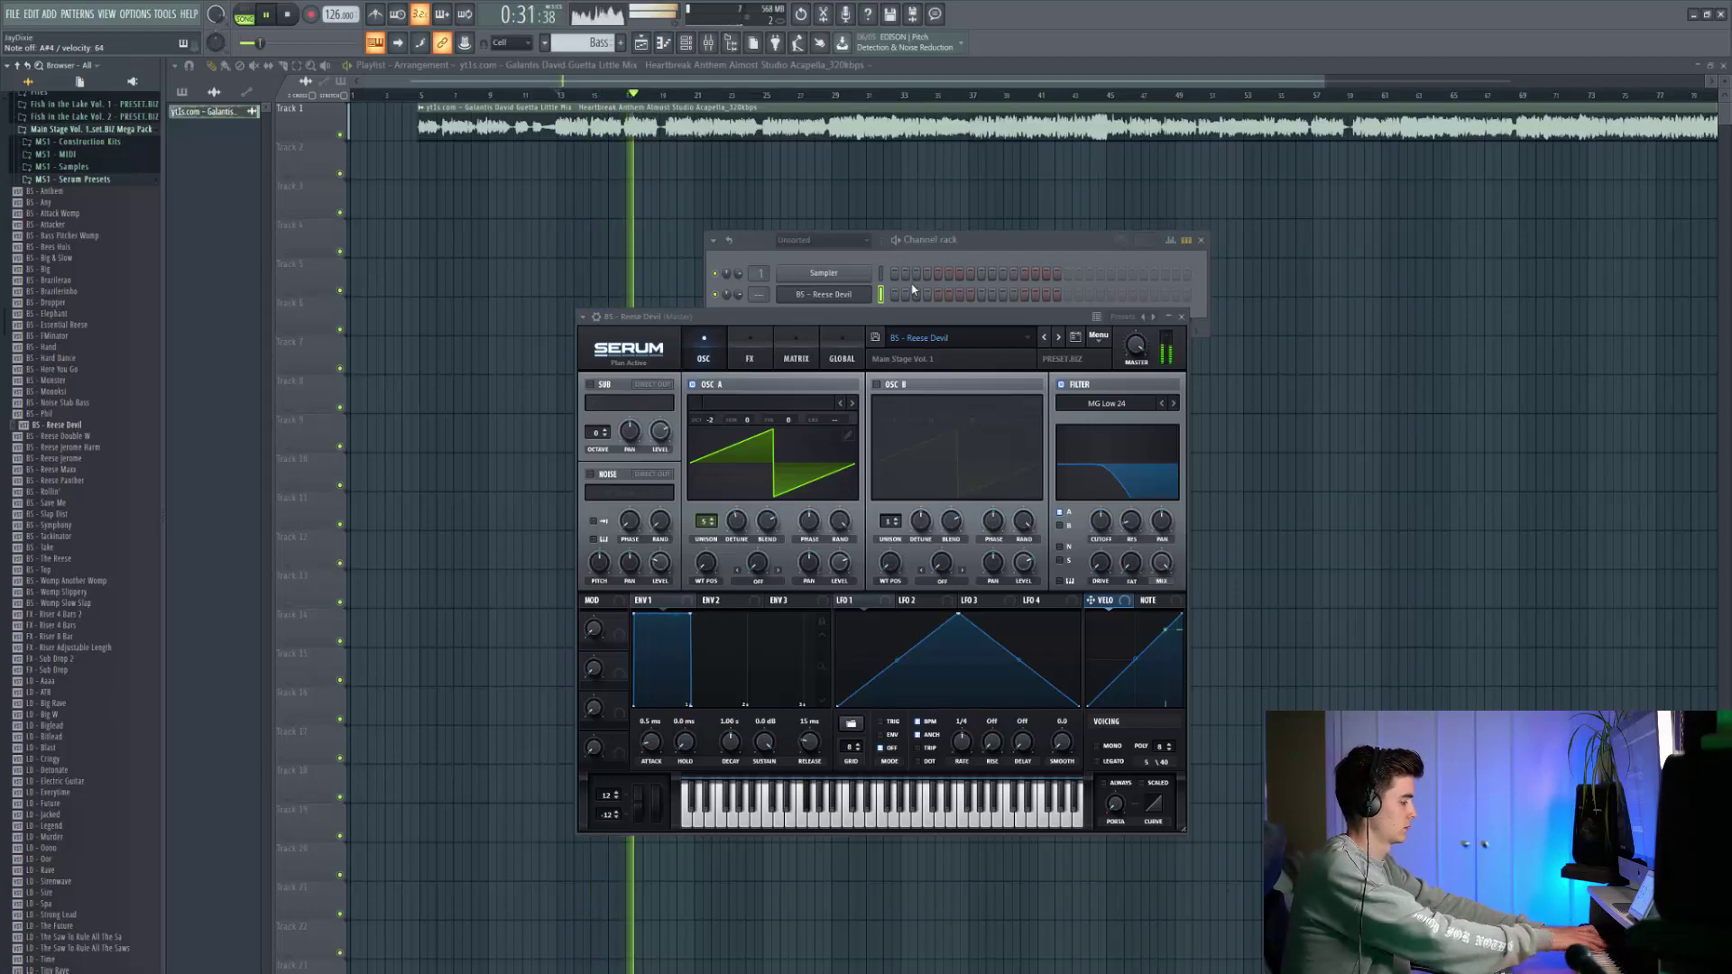
pyautogui.press('space')
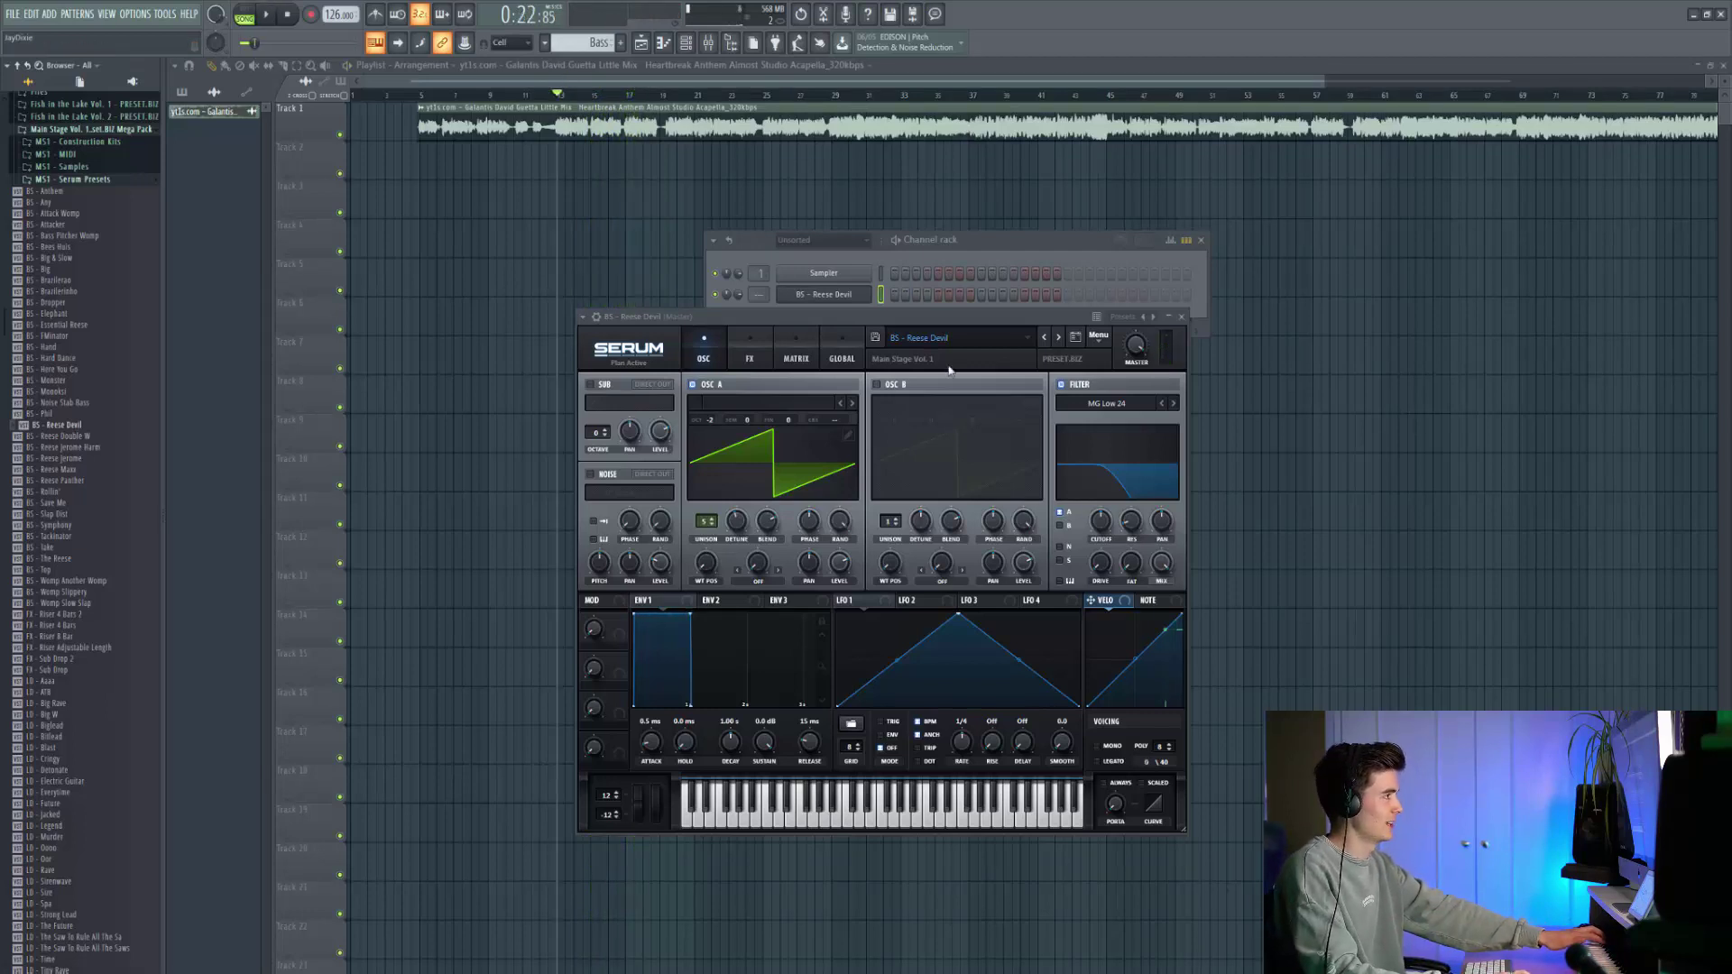
# Draw two one-bar notes for the Reese Devil bass in the piano roll: F#4 in bar 1 and A#4 in bar 2.
pyautogui.rightClick(864, 299)
pyautogui.click(889, 307)
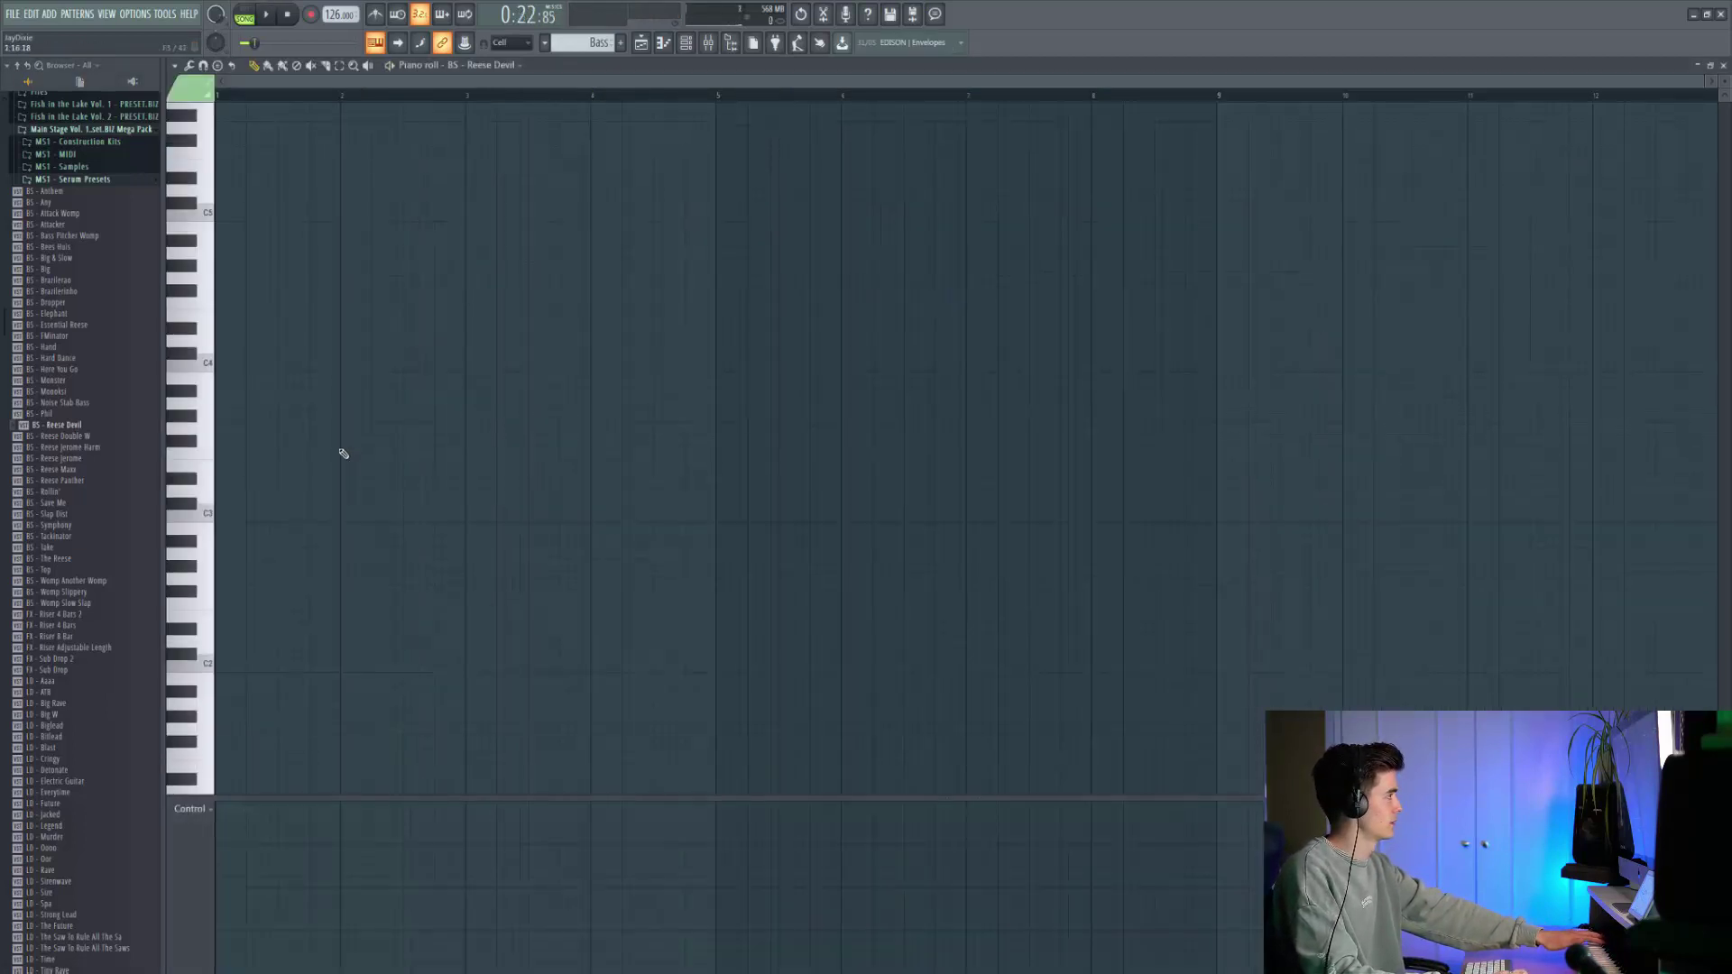
pyautogui.scroll(1, 343, 452)
pyautogui.scroll(5, 326, 435)
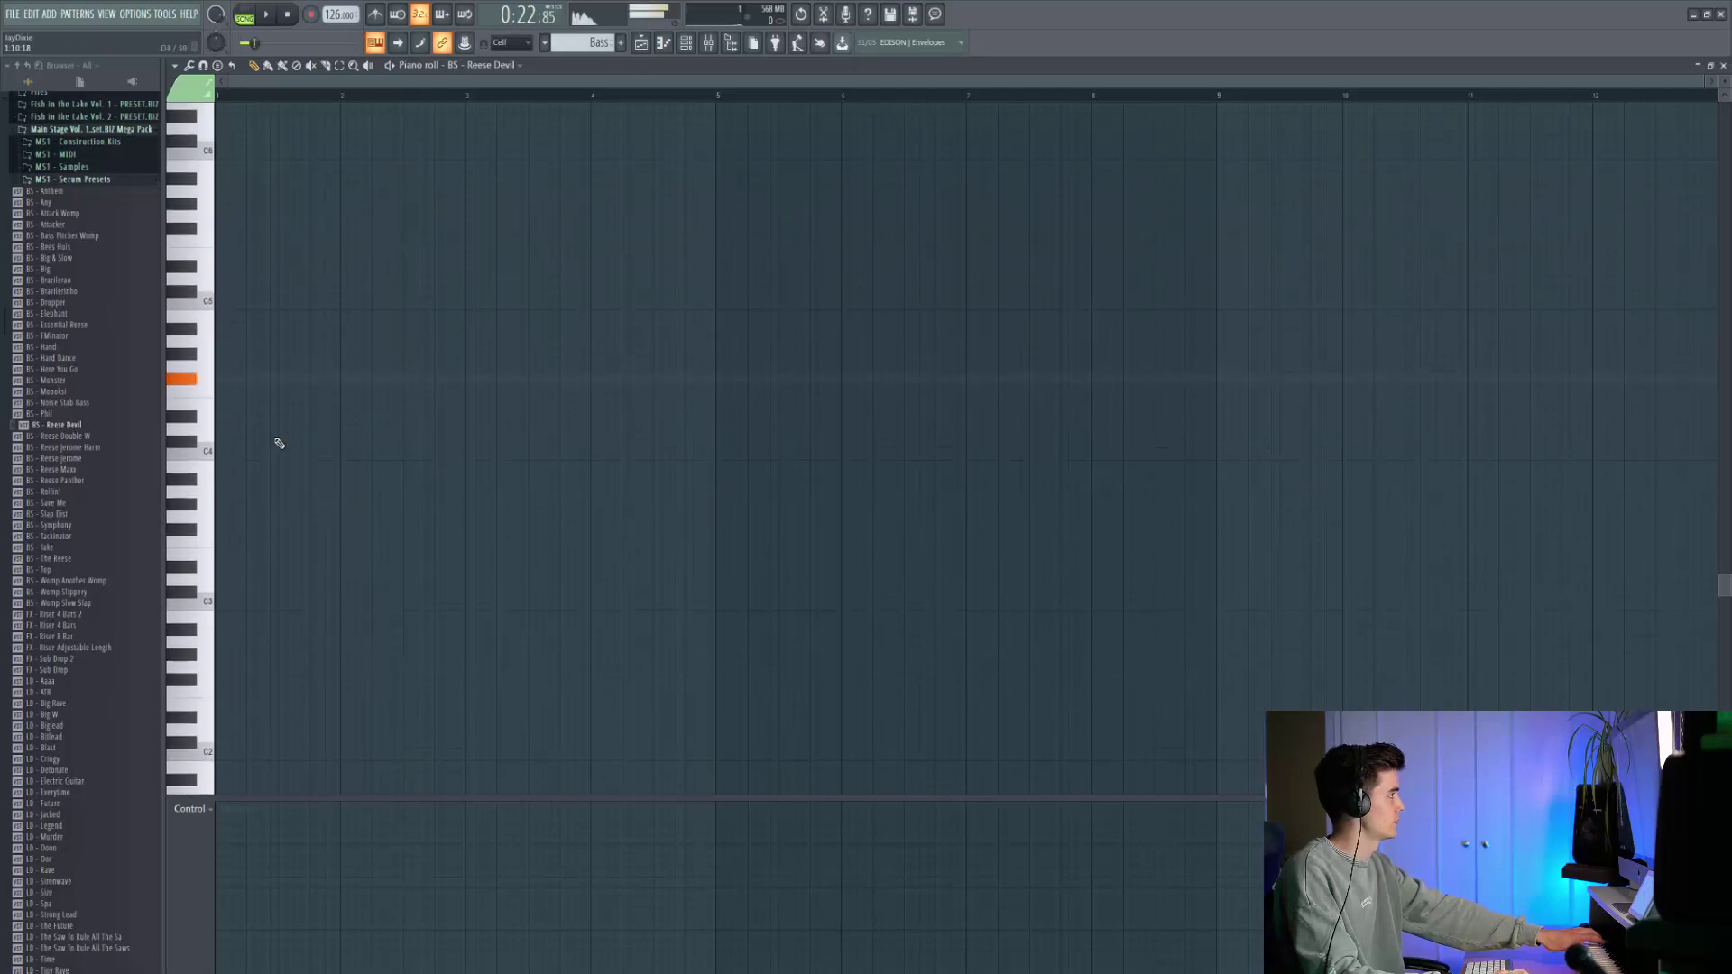
pyautogui.click(350, 334)
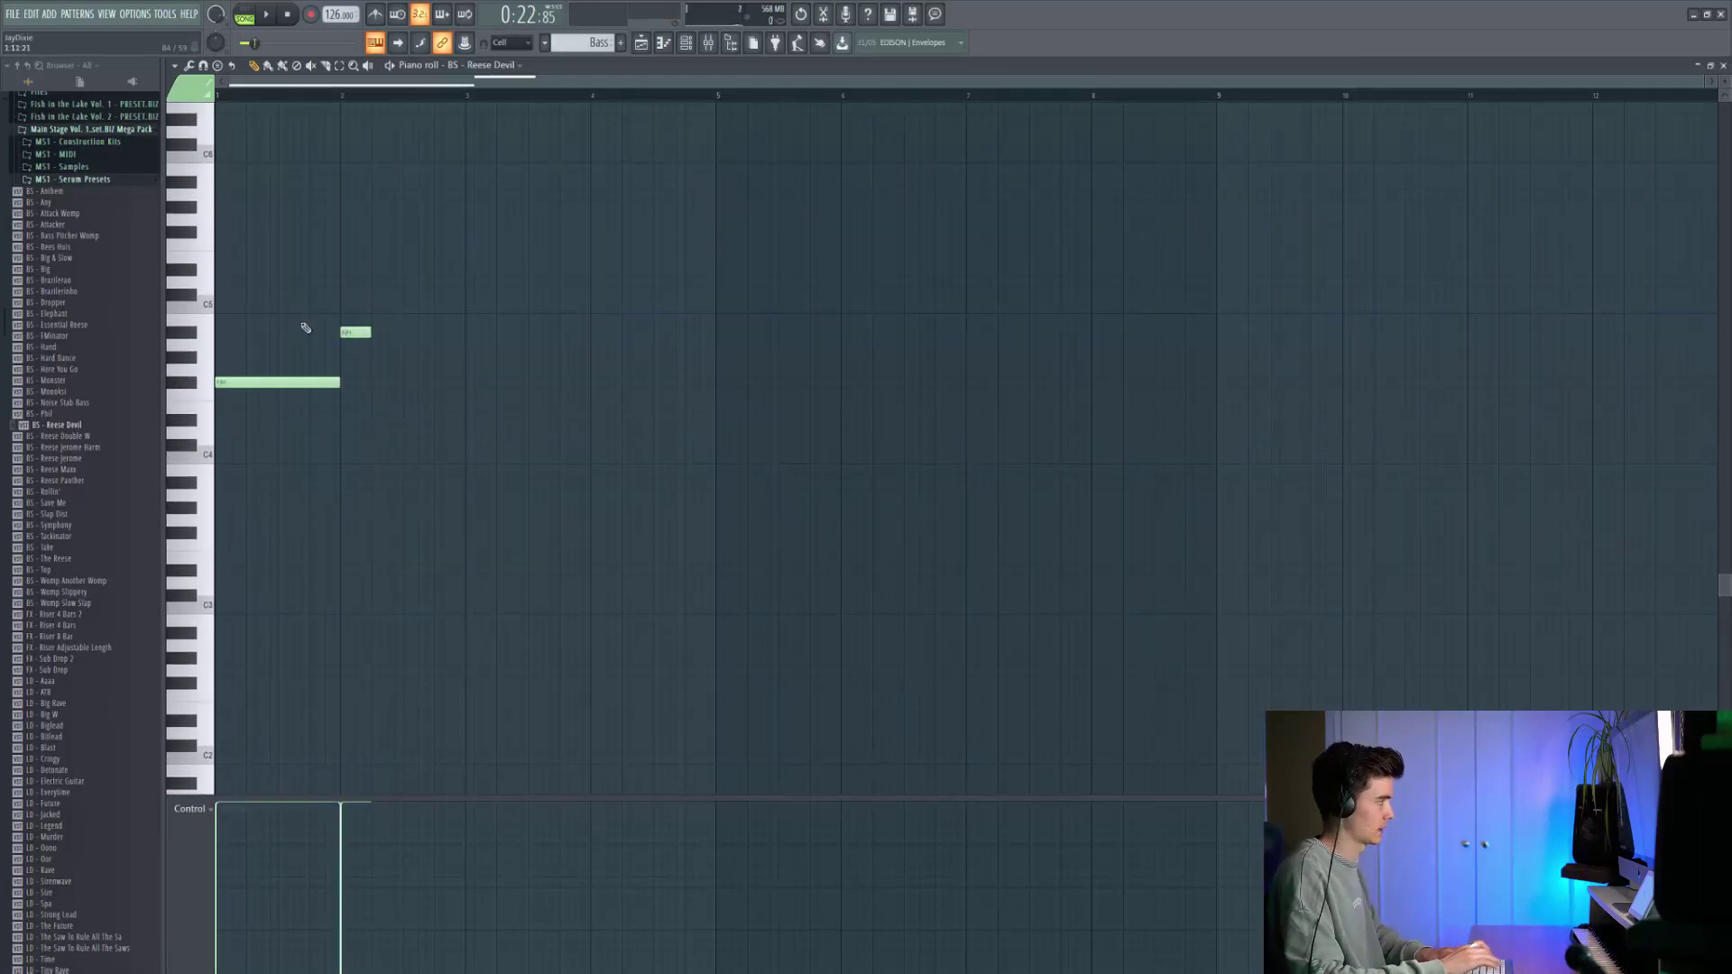
pyautogui.moveTo(429, 331); pyautogui.dragTo(467, 334)
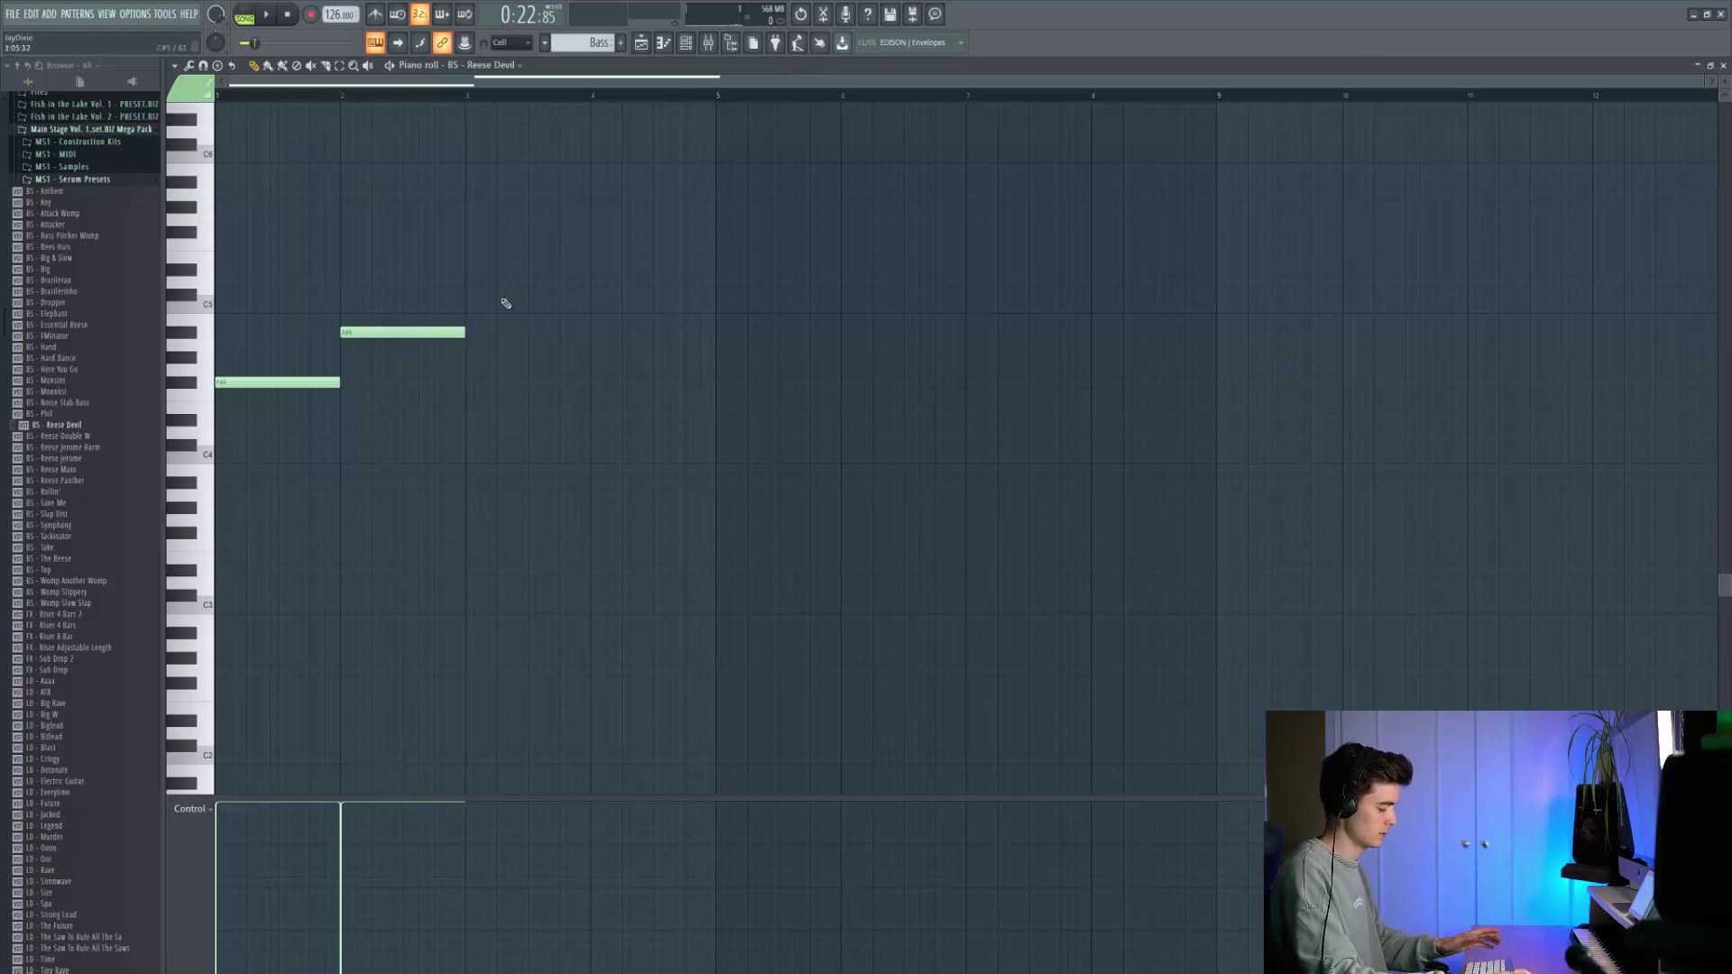
# Place the Bass pattern on Track 2 at bar 5, under the start of the acapella, and play them together.
pyautogui.click(642, 44)
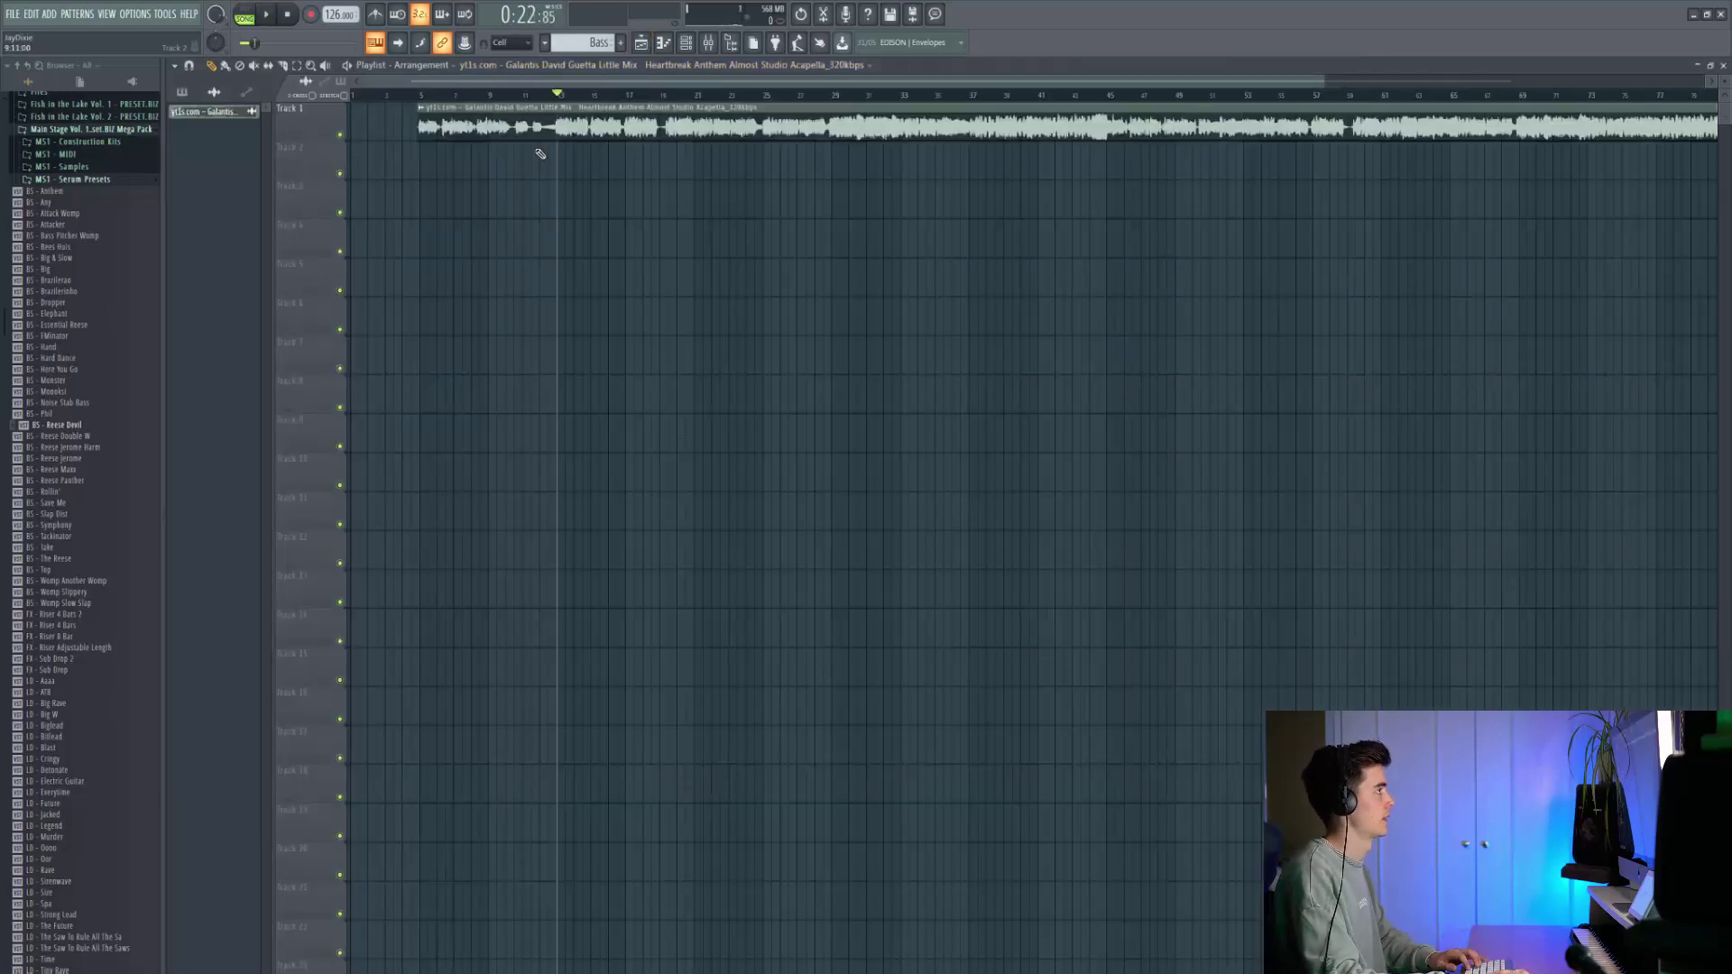
pyautogui.click(438, 158)
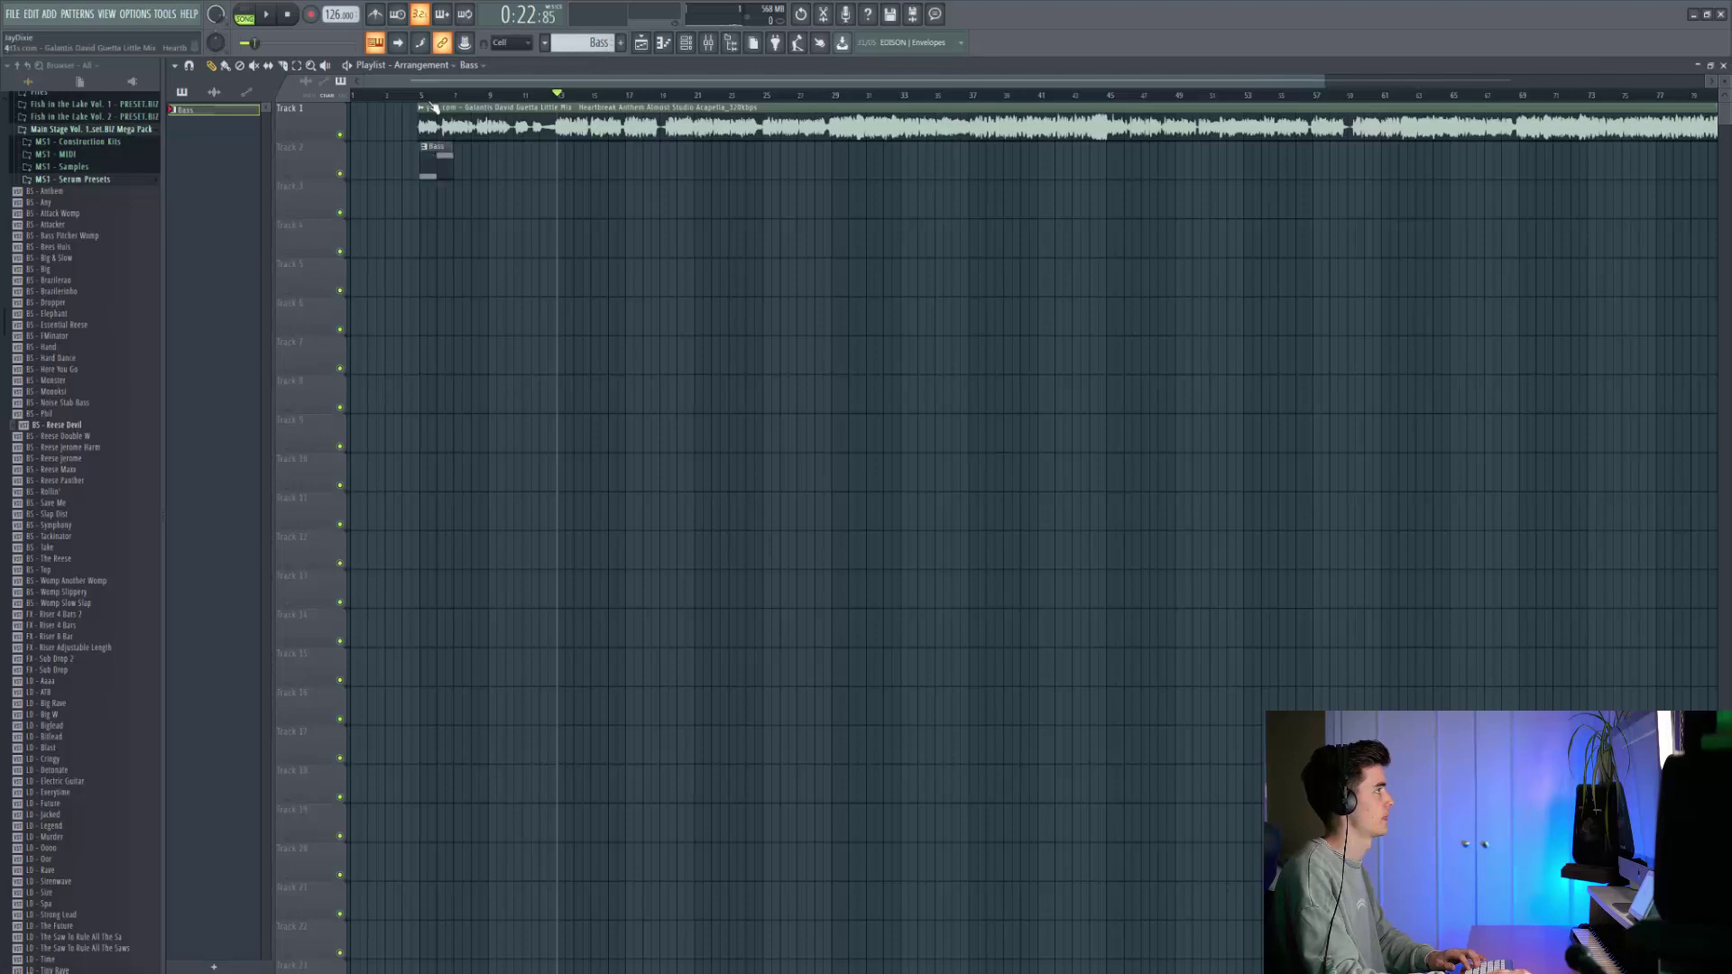
pyautogui.press('space')
pyautogui.scroll(3, 456, 164)
# Extend the bass line in the piano roll with a one-bar C#4 in bar 3 and a one-bar D#4 in bar 4.
pyautogui.doubleClick(462, 166)
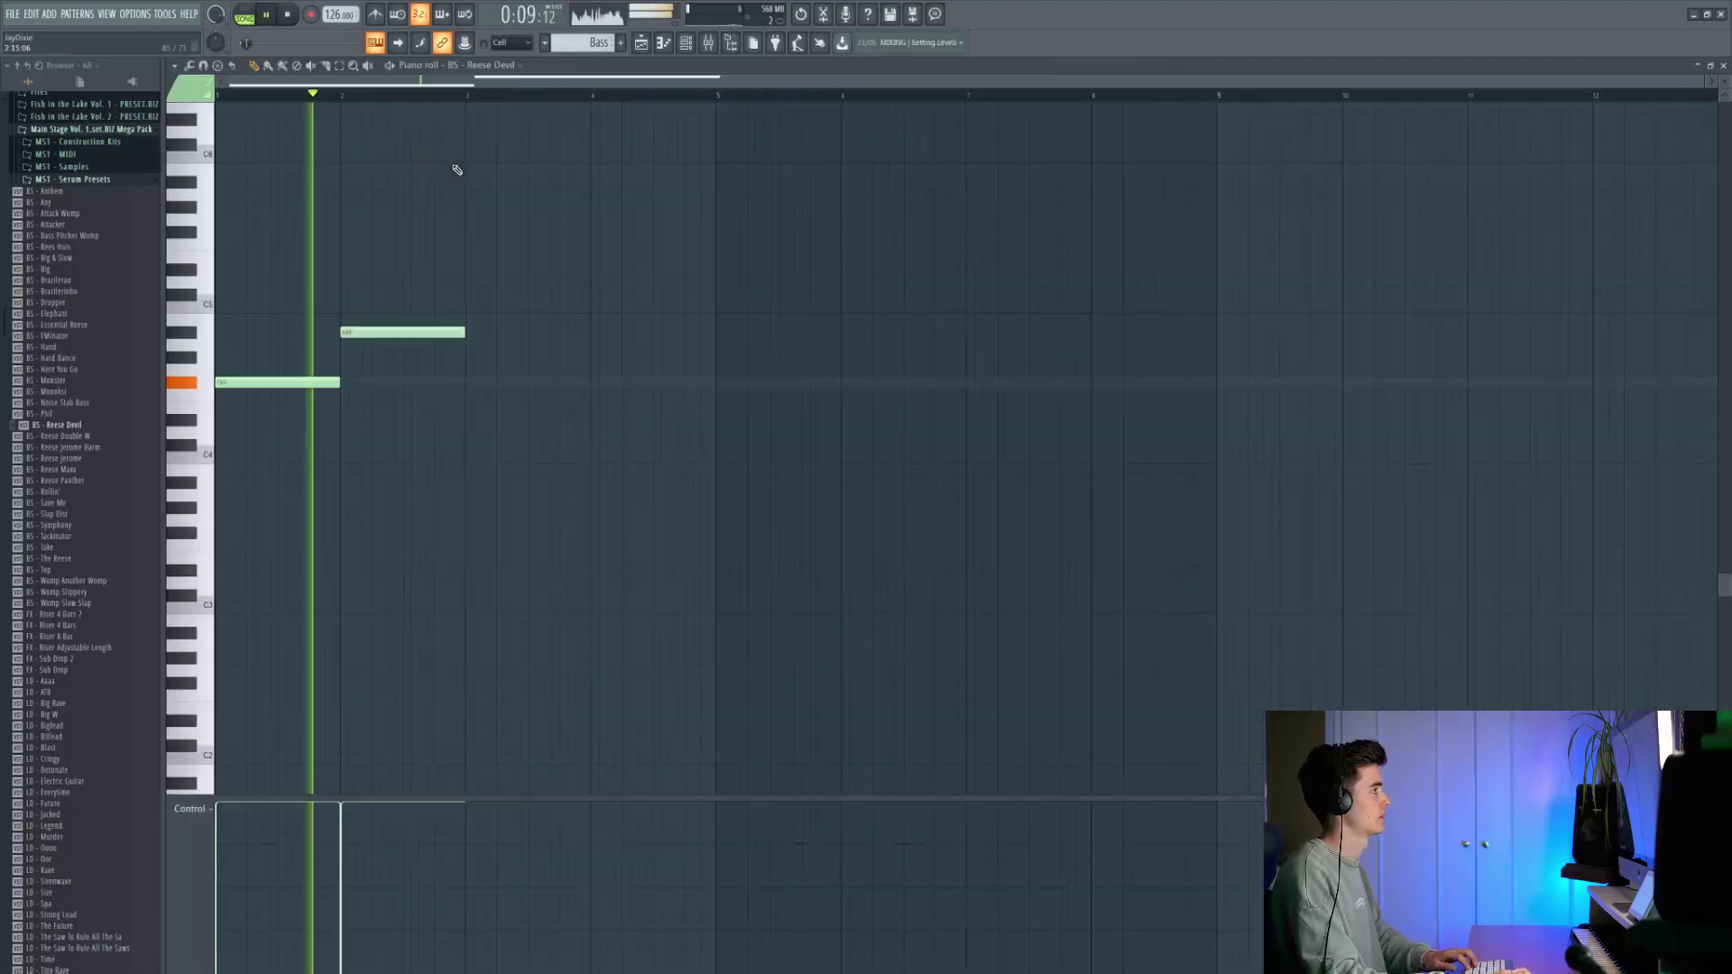
pyautogui.press('space')
pyautogui.click(468, 474)
pyautogui.moveTo(468, 479)
pyautogui.mouseDown()
pyautogui.moveTo(468, 425)
pyautogui.moveTo(478, 451)
pyautogui.mouseUp()
pyautogui.moveTo(592, 410); pyautogui.dragTo(599, 427)
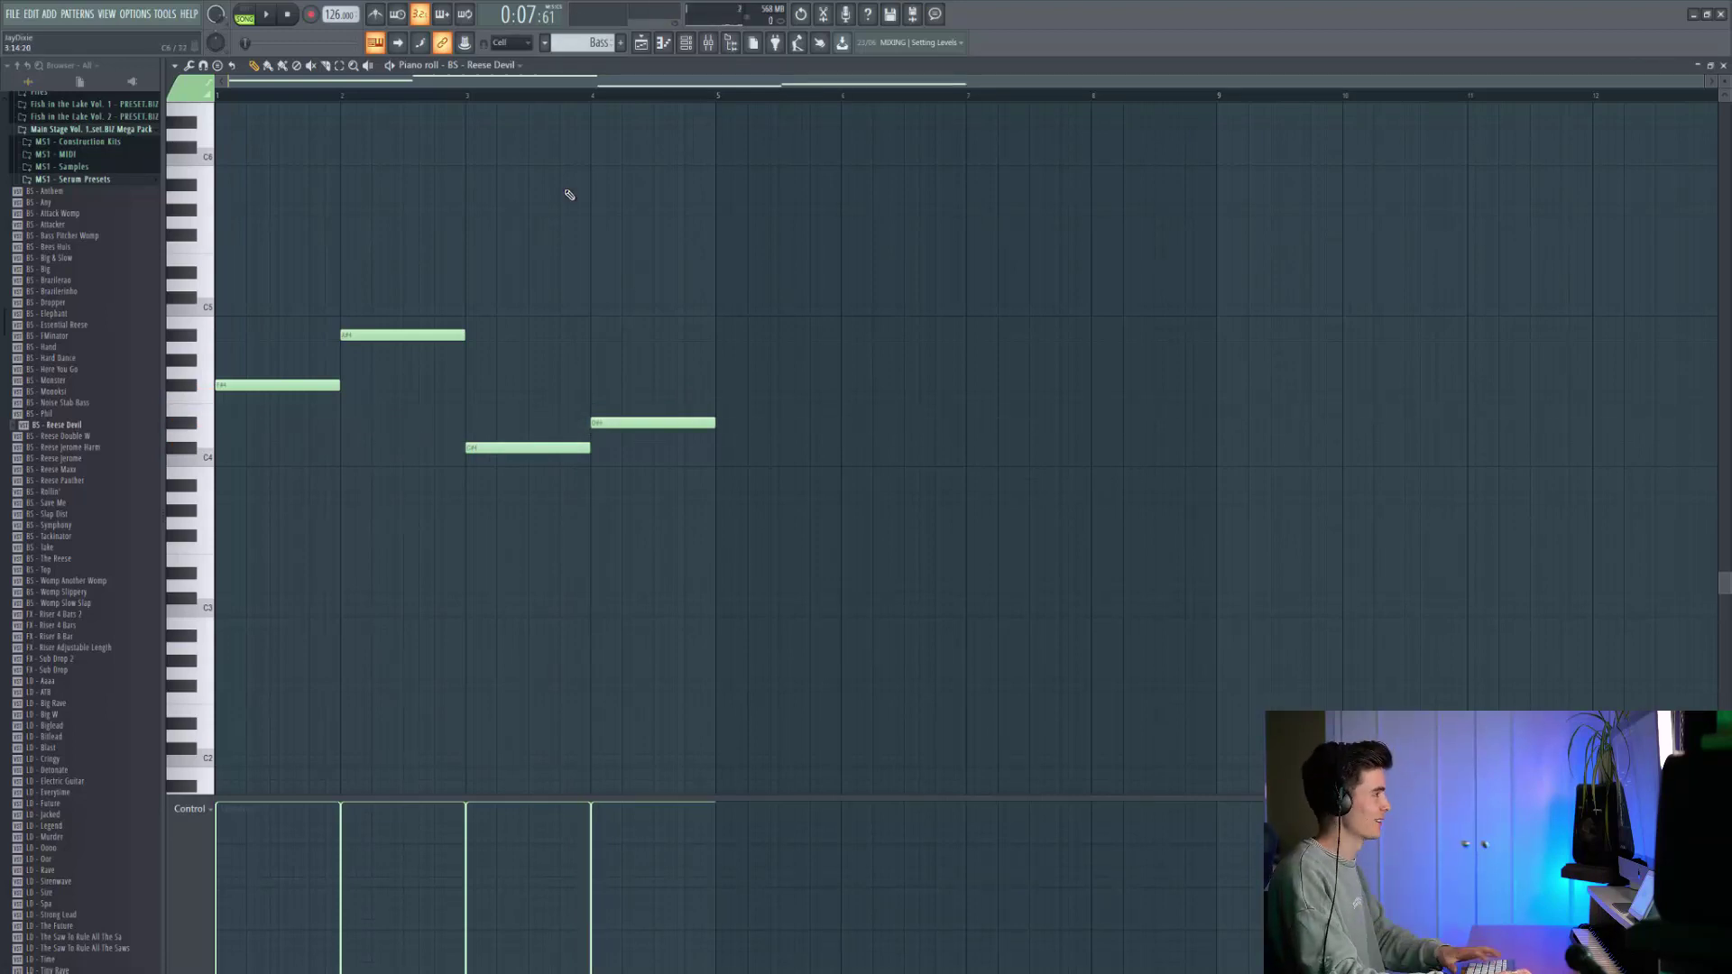
# Play the acapella with the four-bar bass line and place a second Bass clip at bar 9 on Track 2.
pyautogui.click(641, 44)
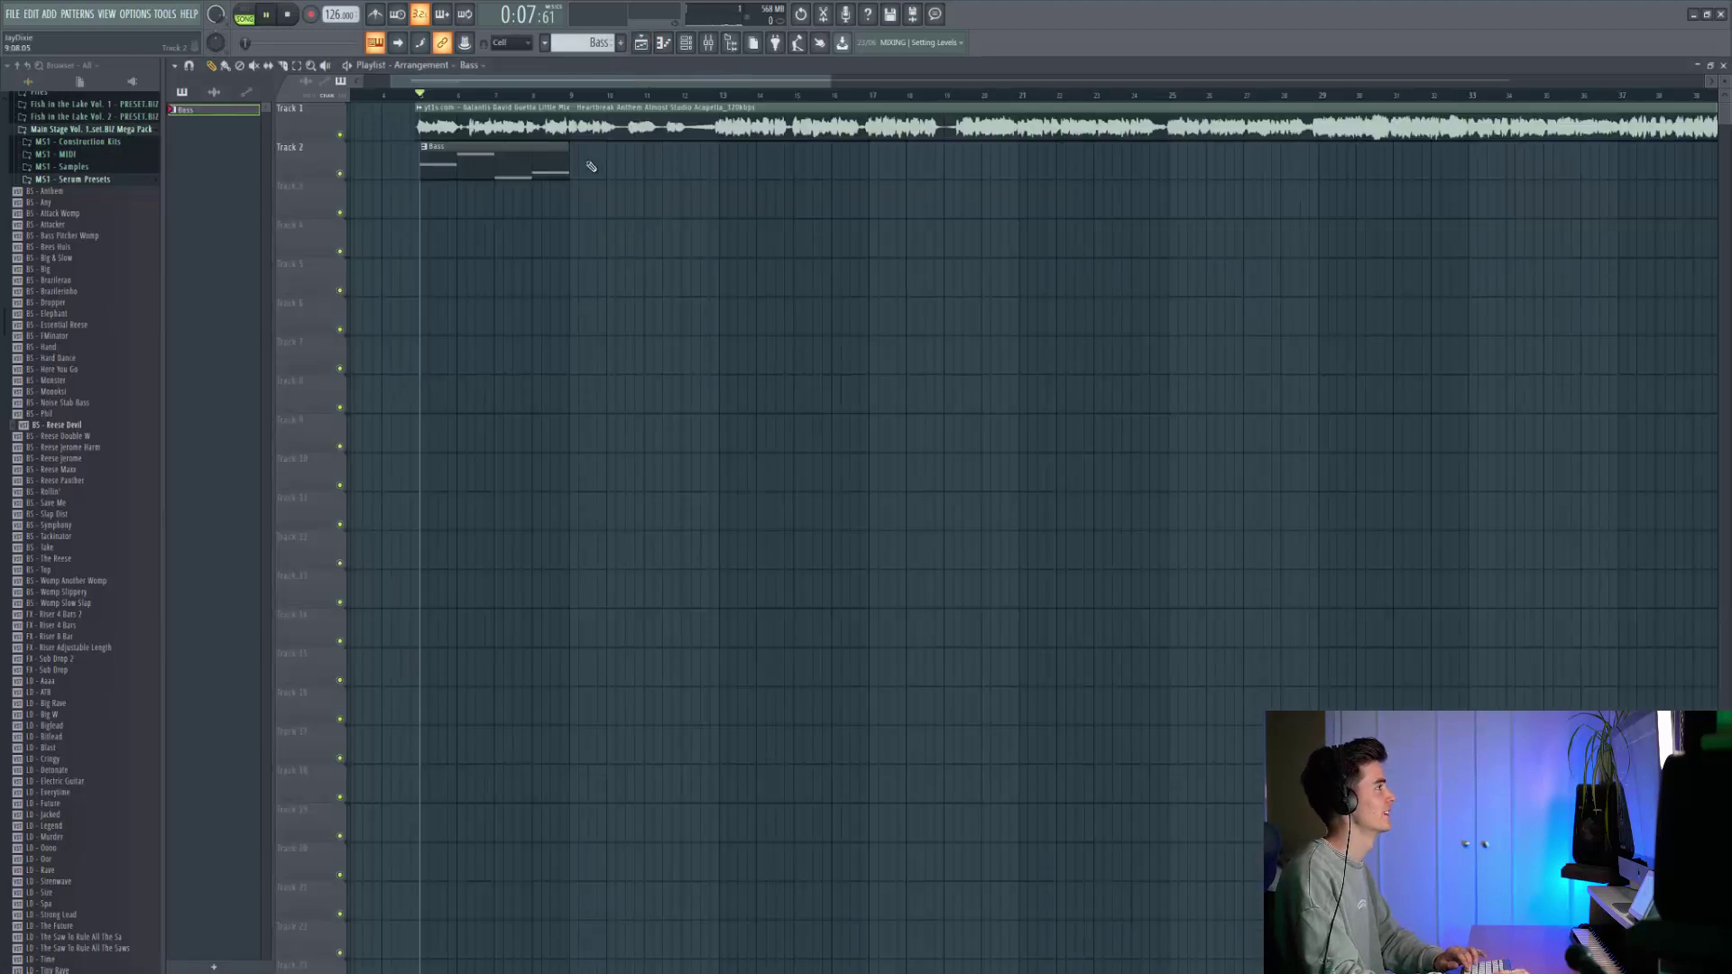
pyautogui.press('space')
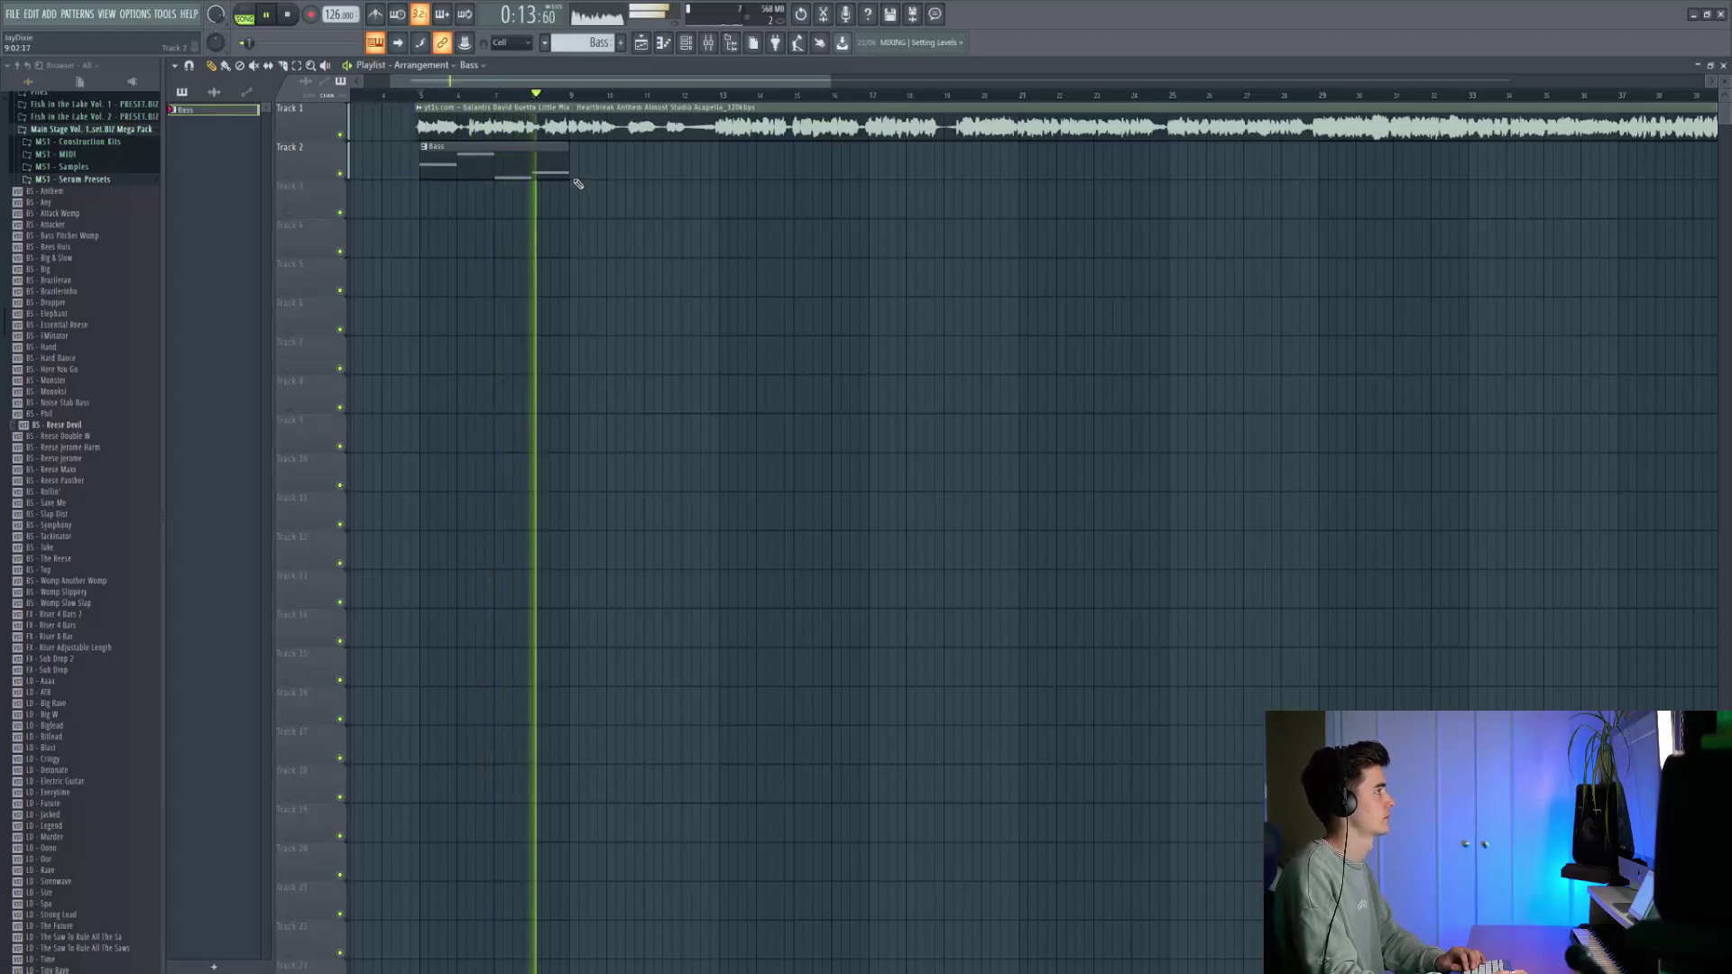
pyautogui.click(577, 170)
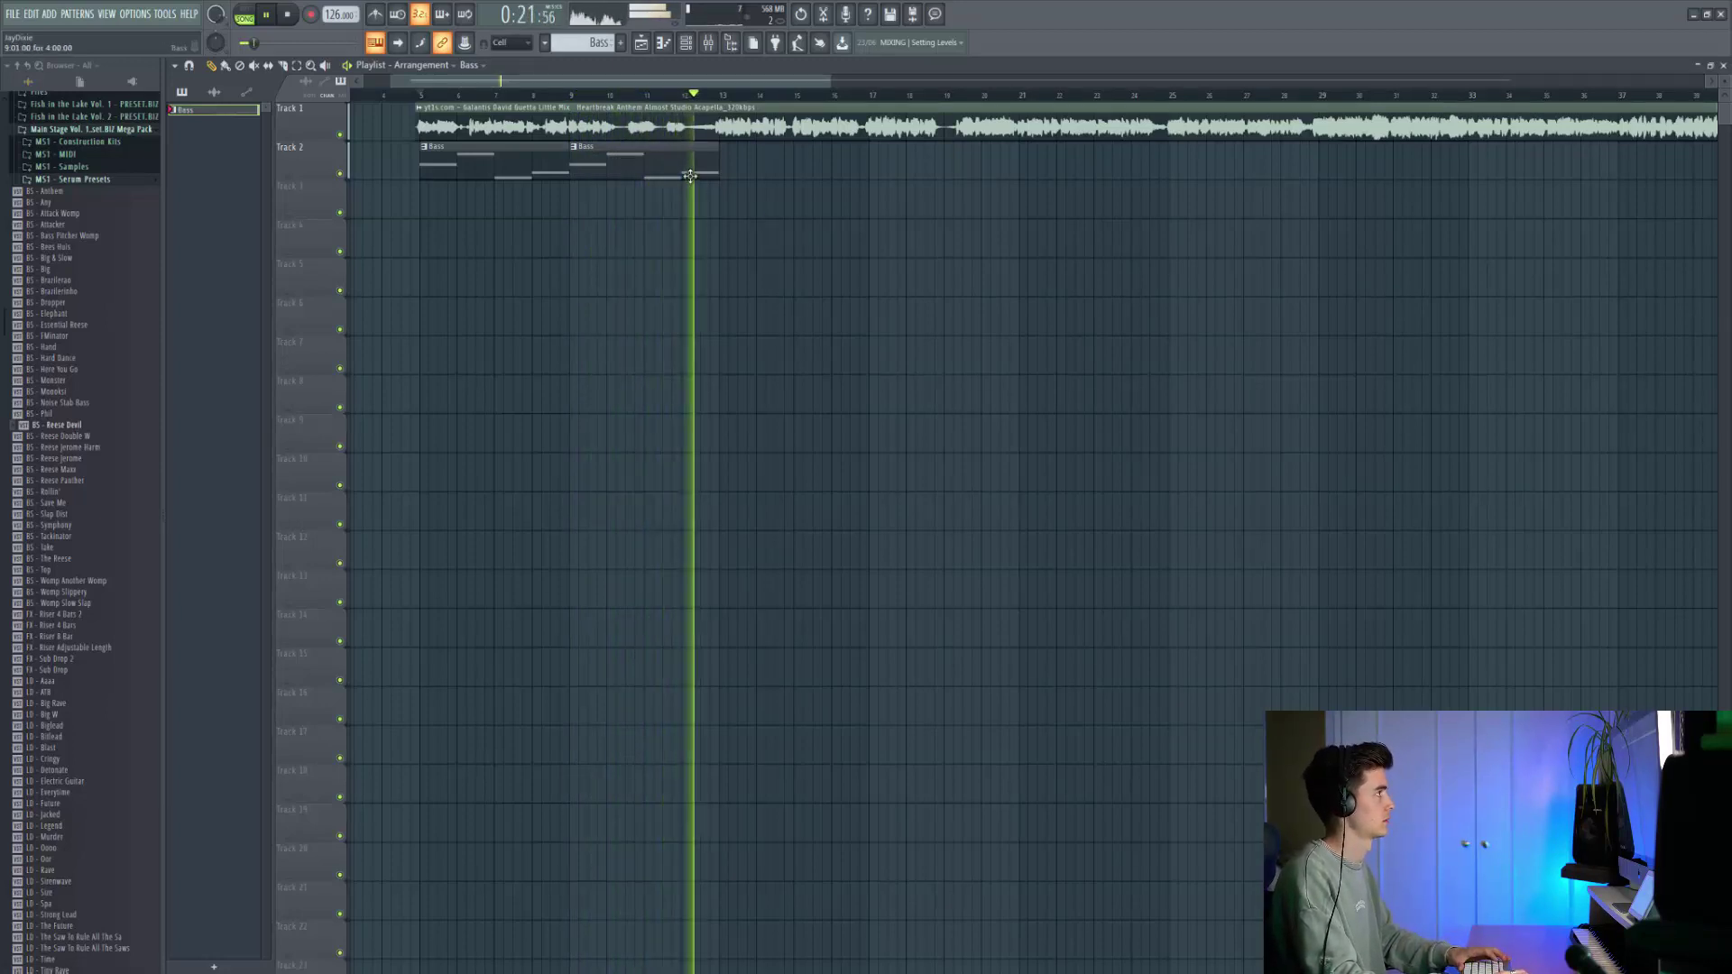
# Stop playback and duplicate the four bass notes into bars 5 to 8 of the piano roll.
pyautogui.press('space')
pyautogui.doubleClick(691, 170)
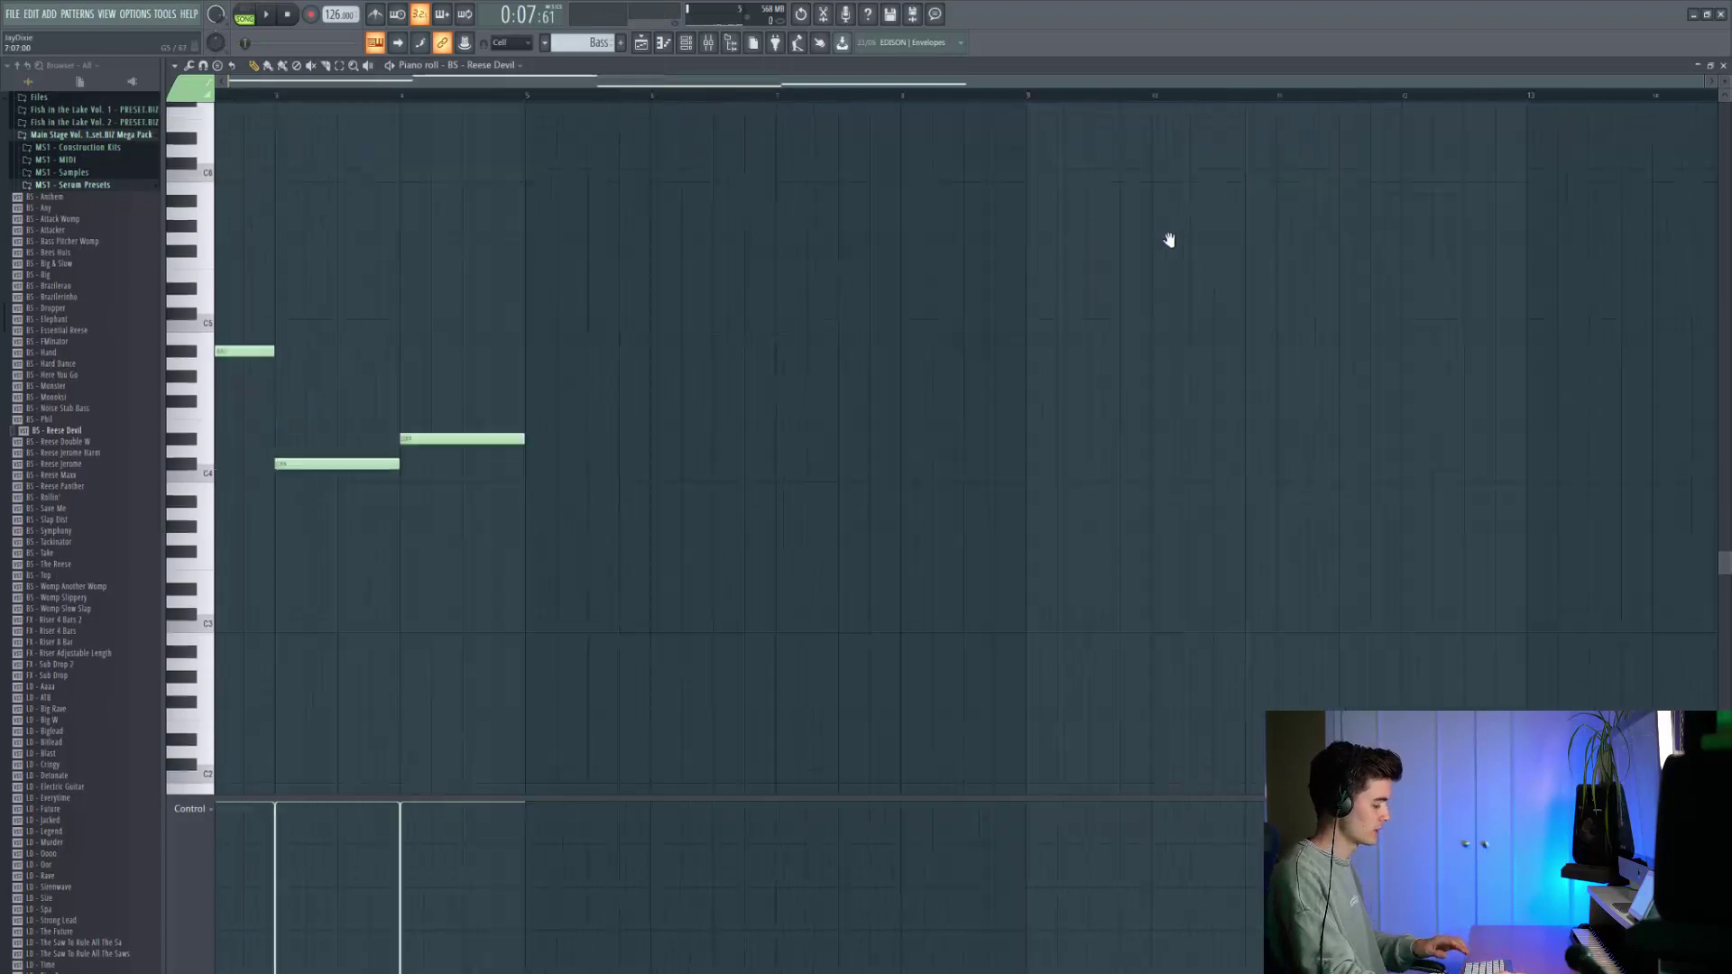
pyautogui.hotkey('ctrl', 'a')
pyautogui.hotkey('ctrl', 'b')
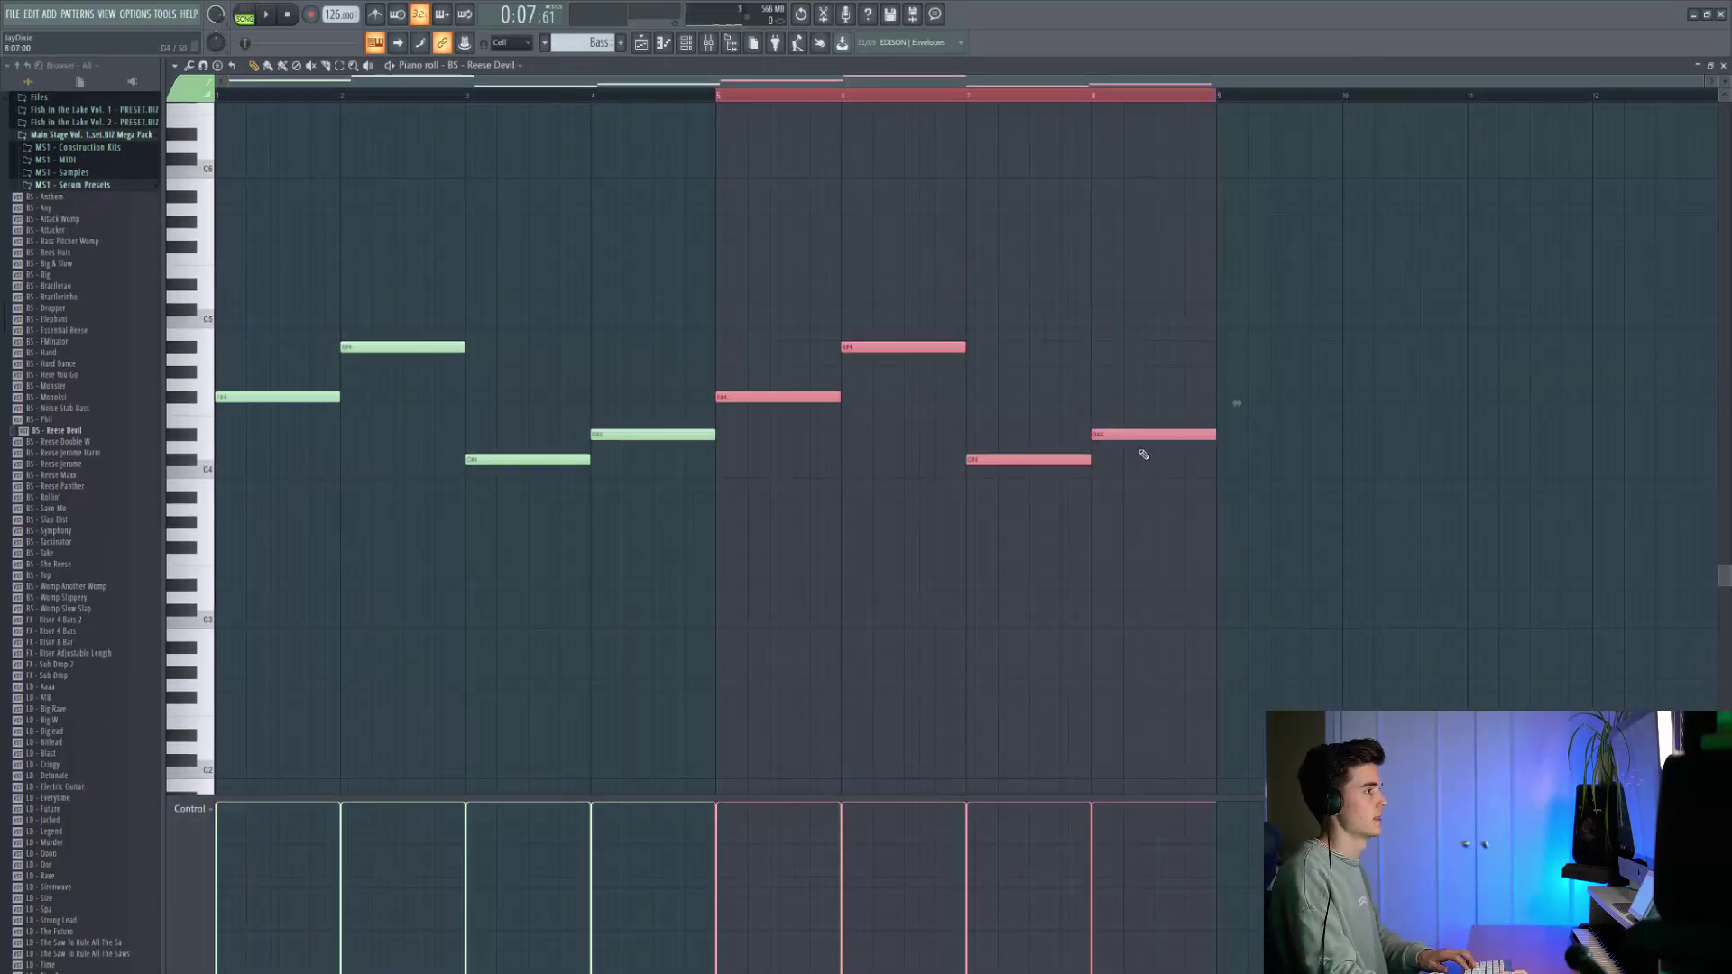
# Shorten the final D#4 note to half a bar and fill the rest of bar 8 with an F4 note.
pyautogui.hotkey('ctrl', 'd')
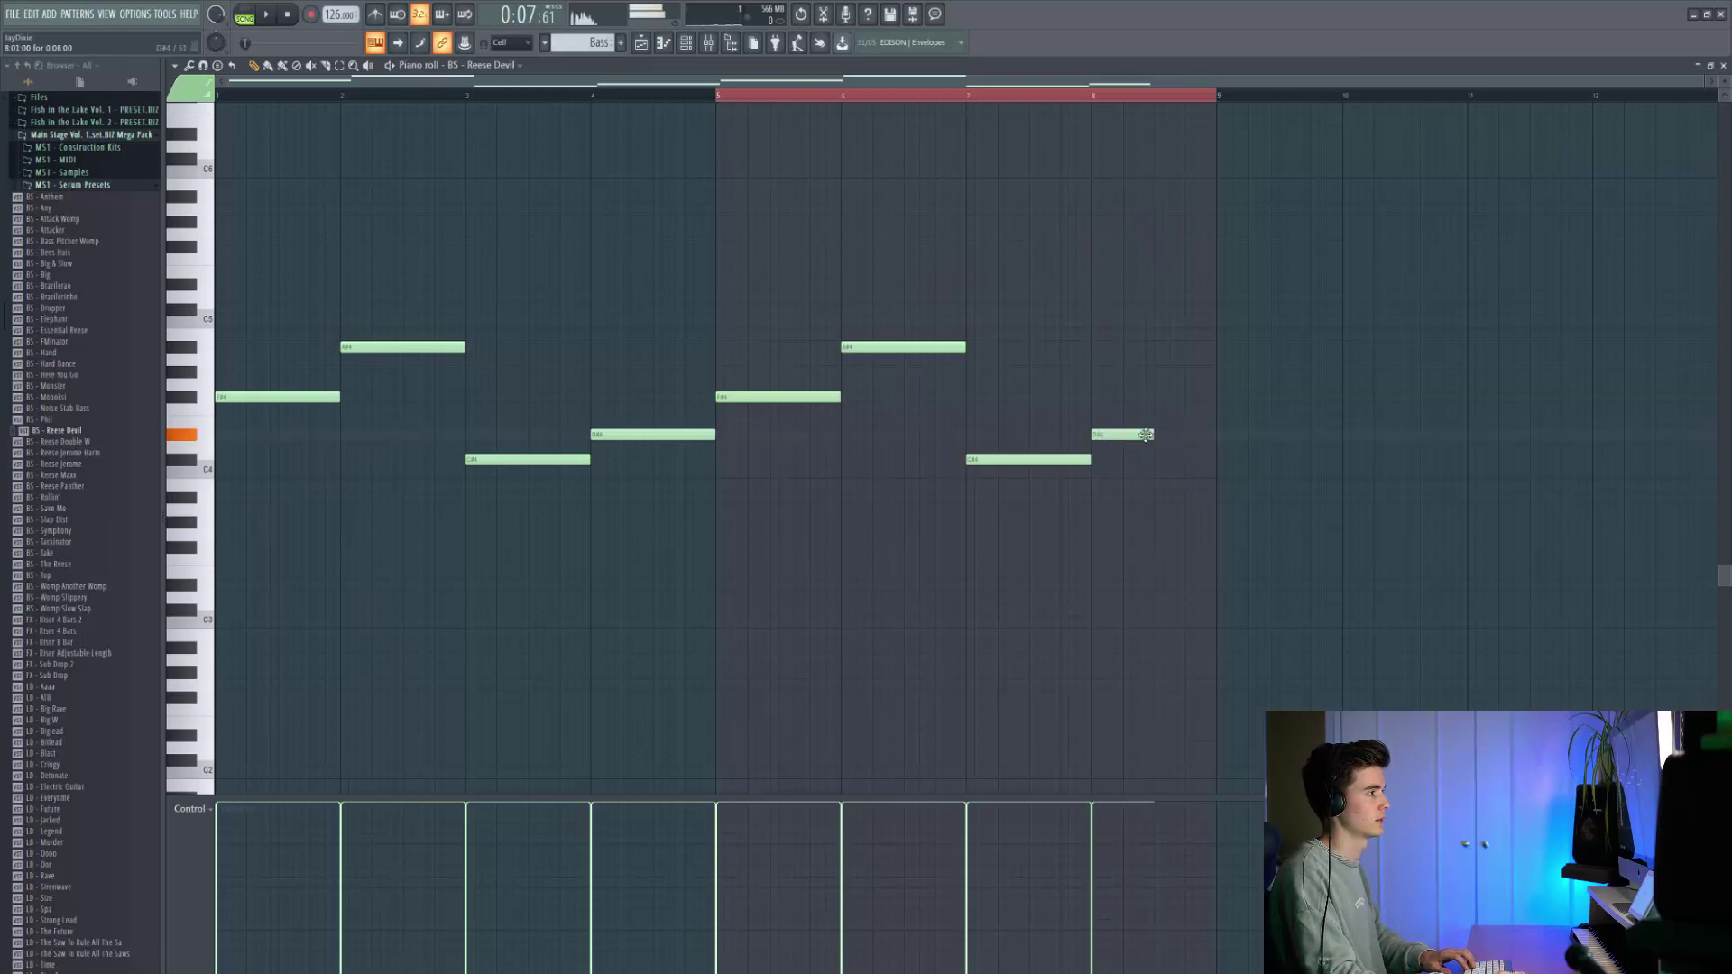
pyautogui.click(1159, 408)
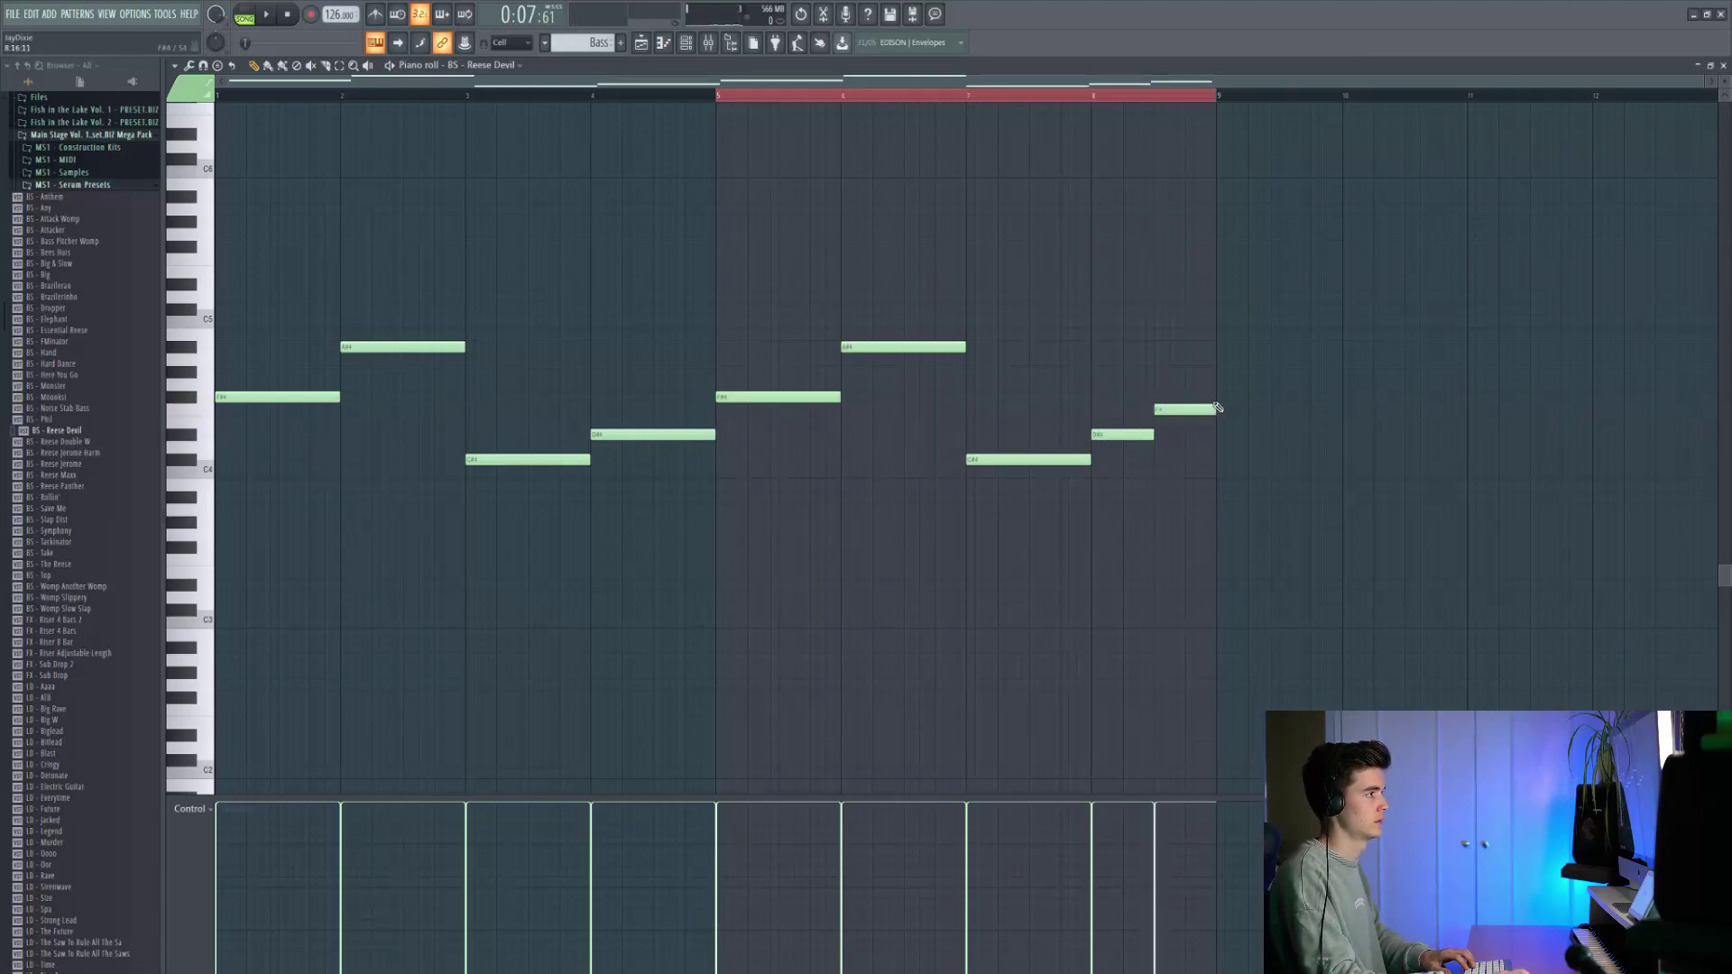
pyautogui.click(650, 43)
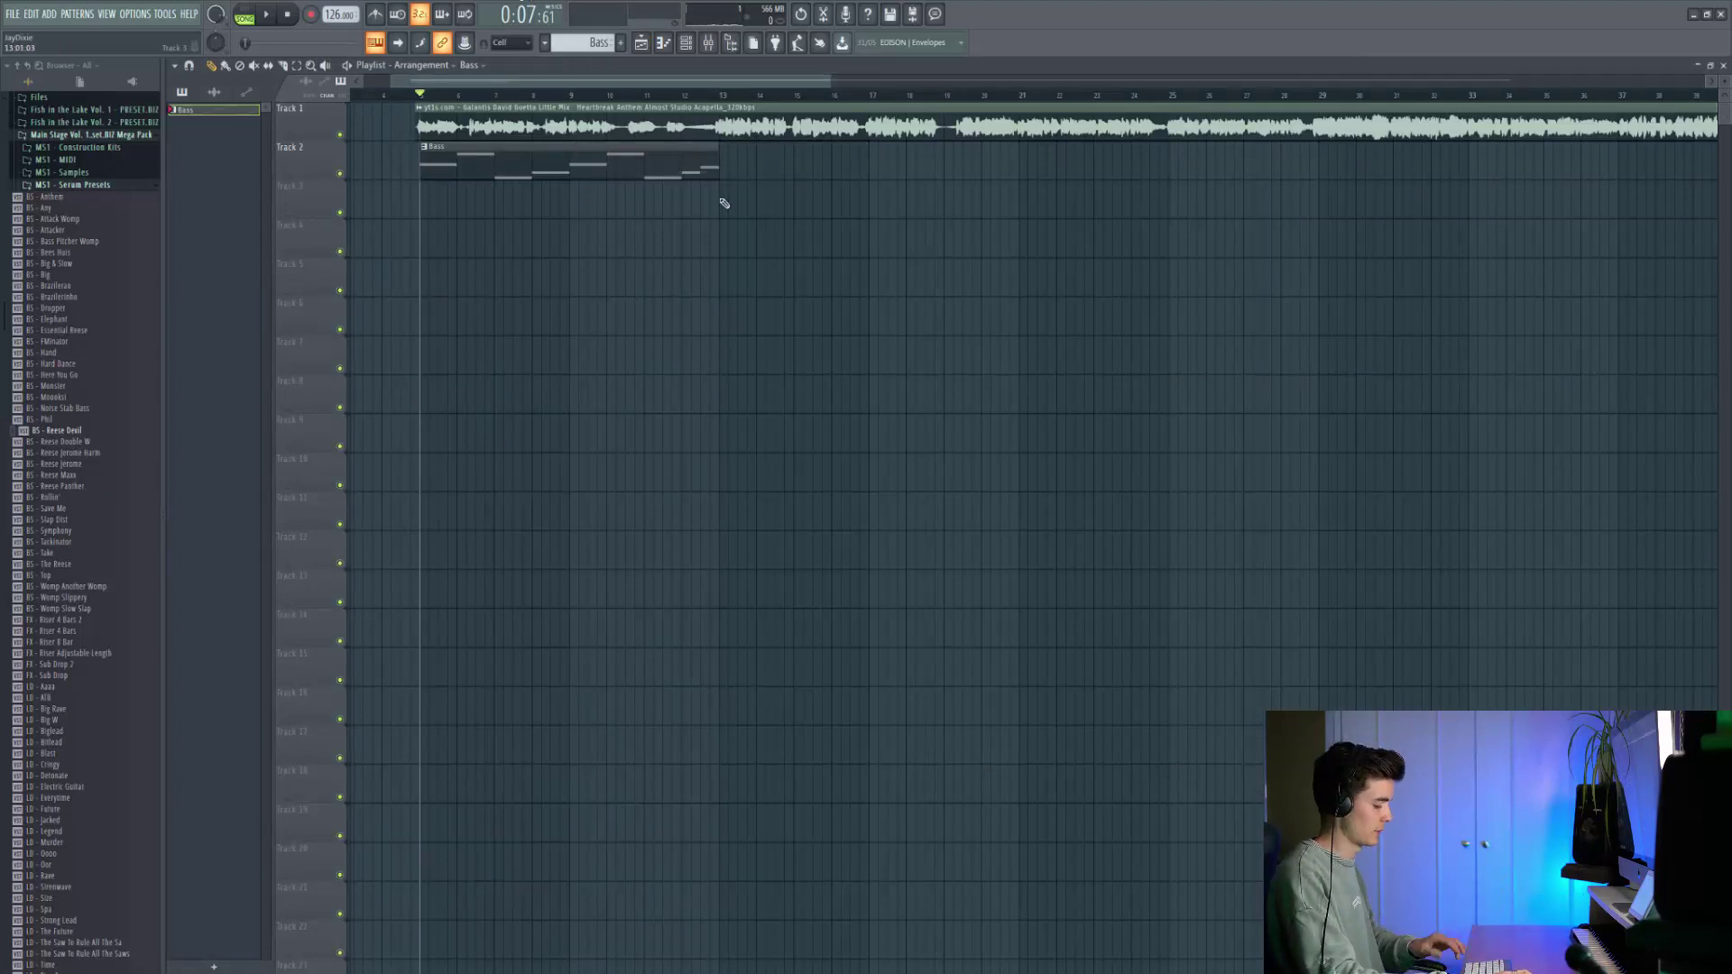
# Play the playlist from bar 9 to check the second half of the bass line against the vocal.
pyautogui.click(582, 97)
pyautogui.press('space')
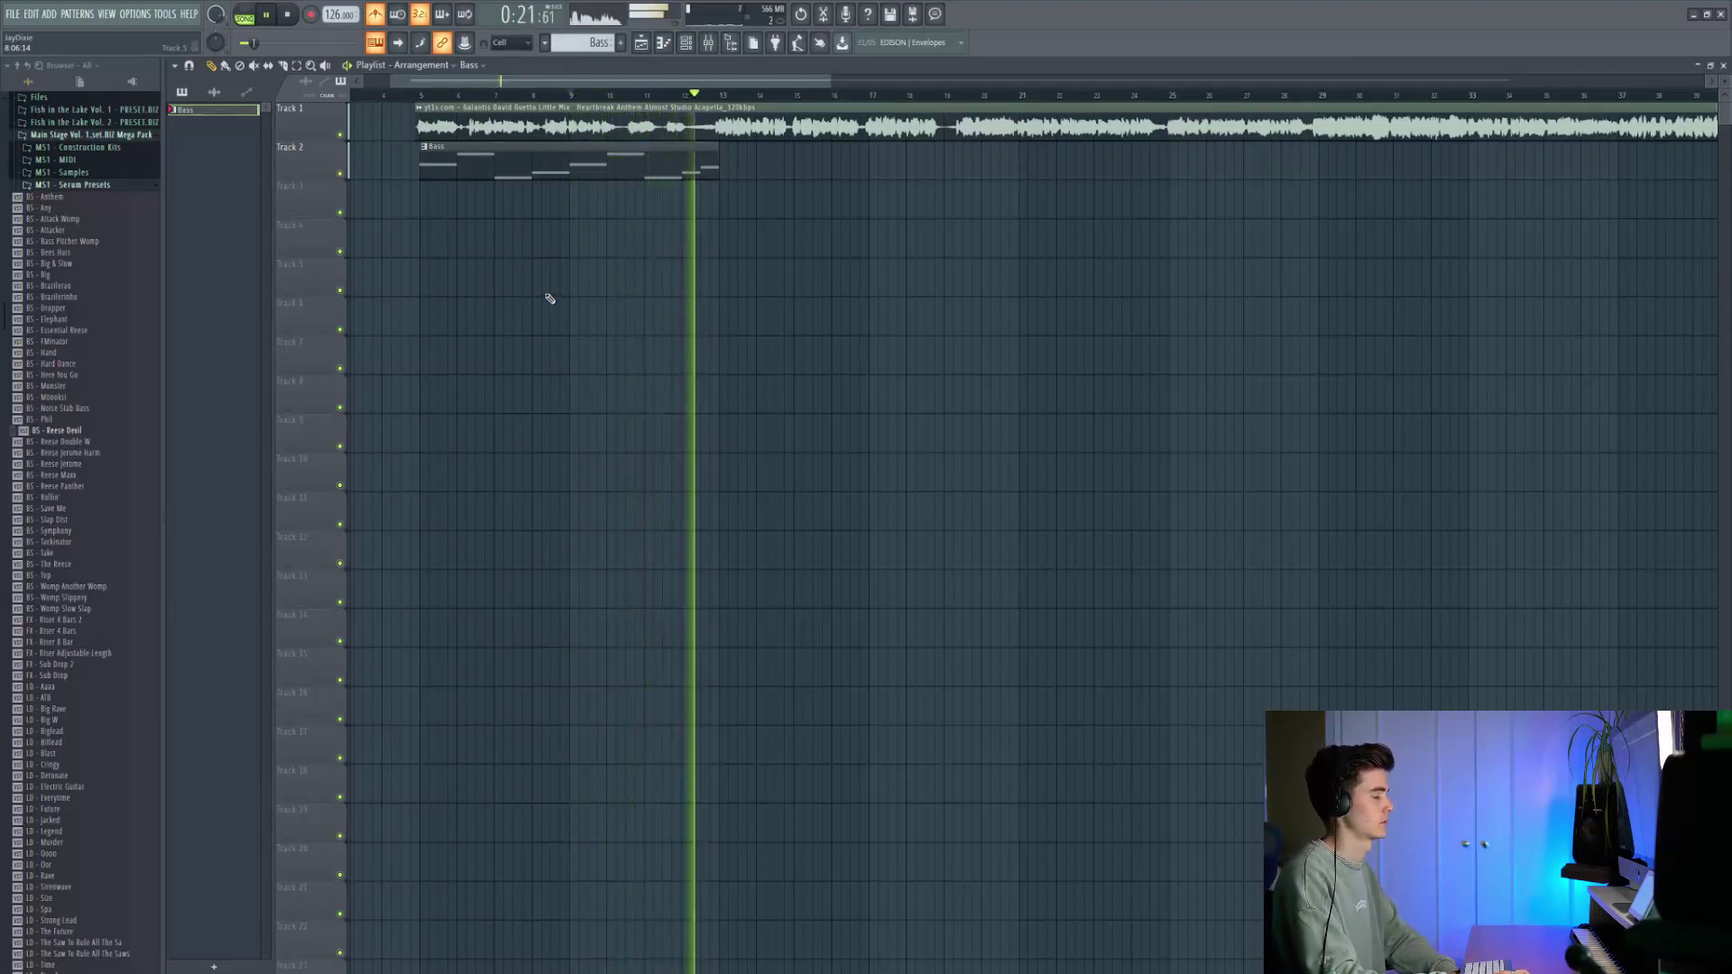
pyautogui.press('space')
# Make the last F4 bass note start about half a beat later in bar 8, and play the section again.
pyautogui.doubleClick(642, 161)
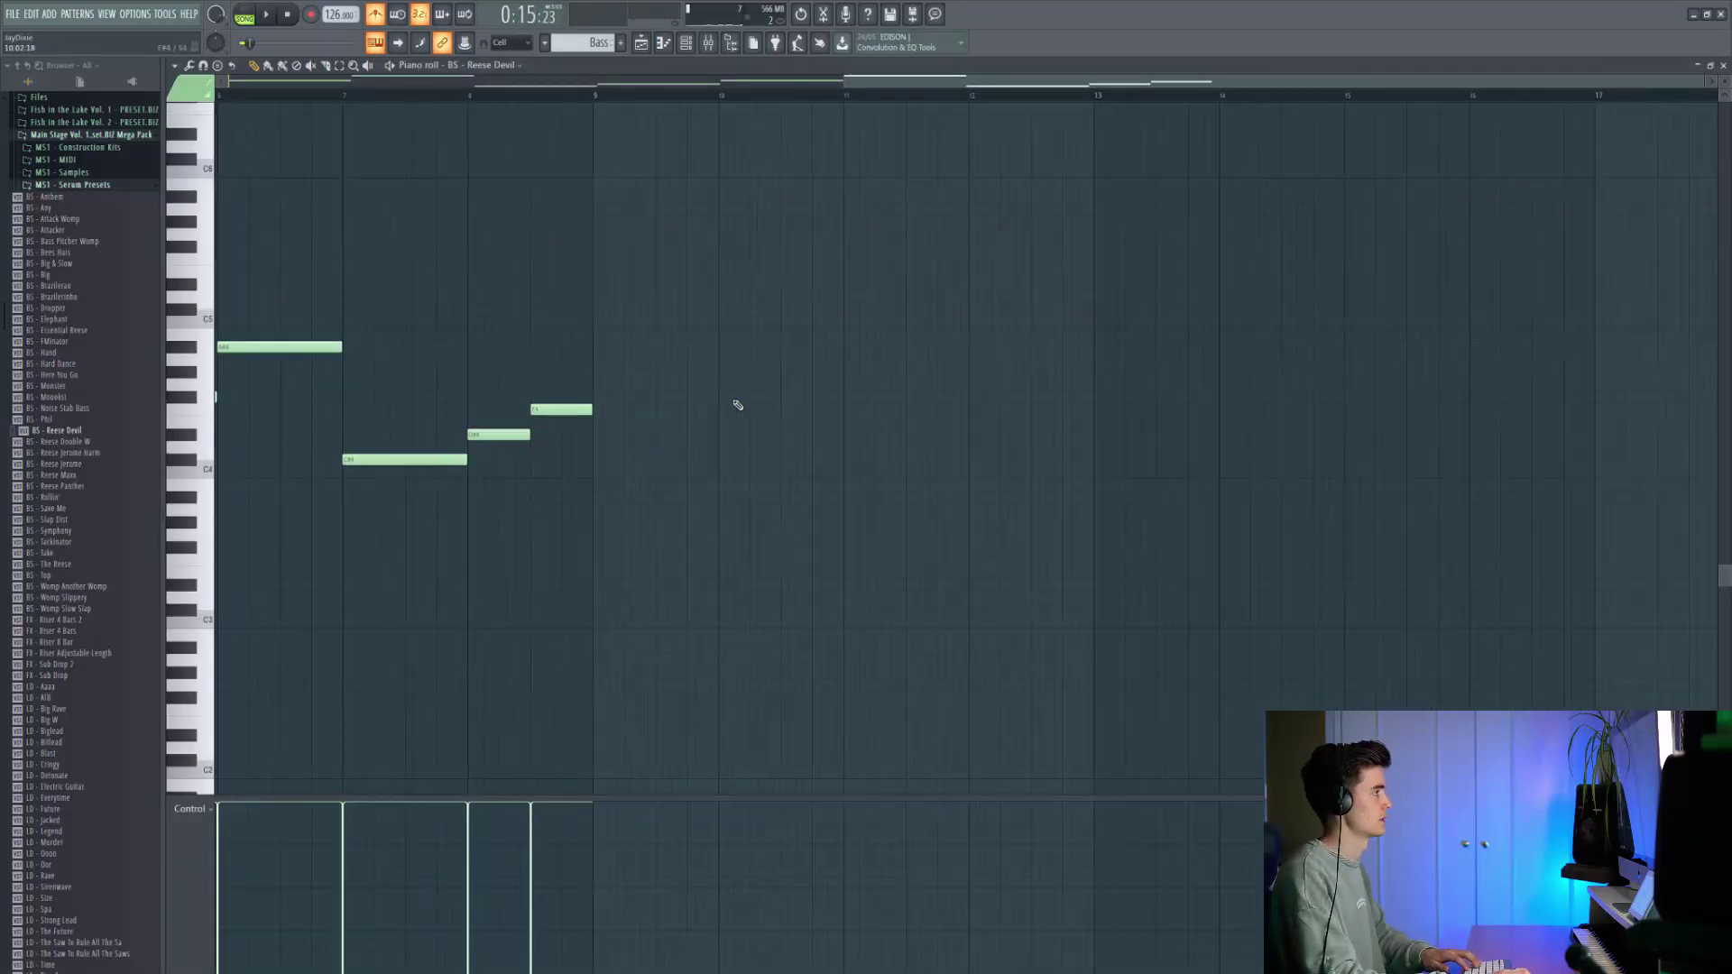
pyautogui.moveTo(606, 410); pyautogui.dragTo(592, 410)
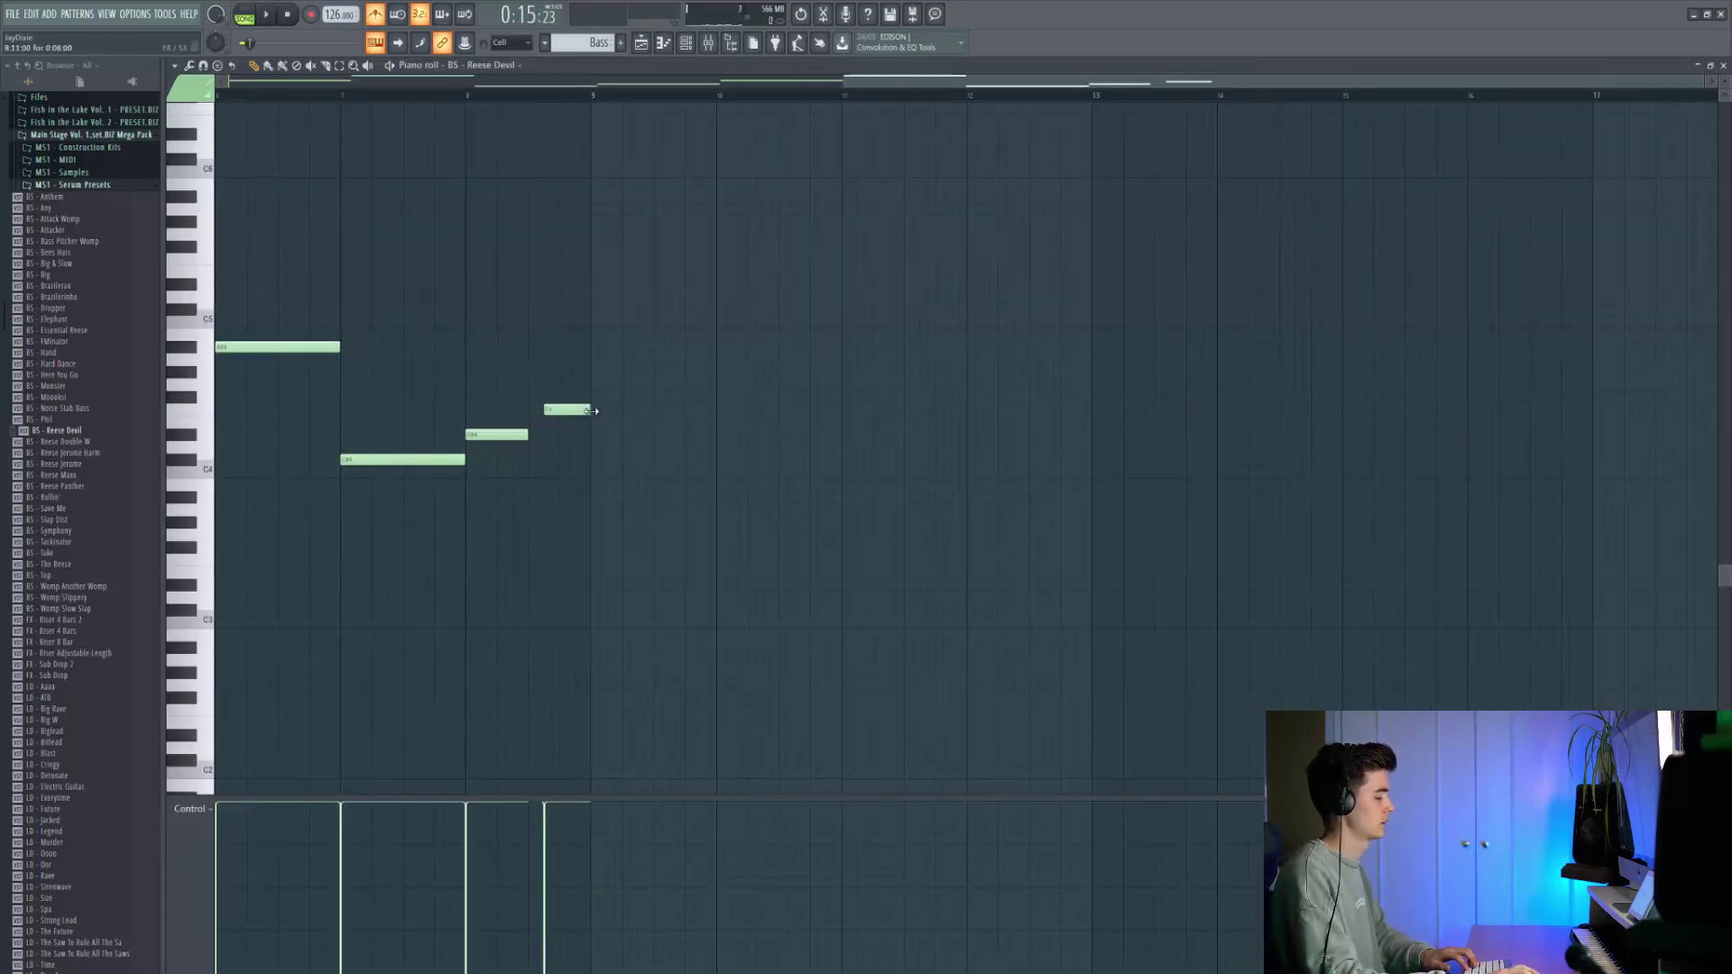
pyautogui.click(663, 44)
pyautogui.press('space')
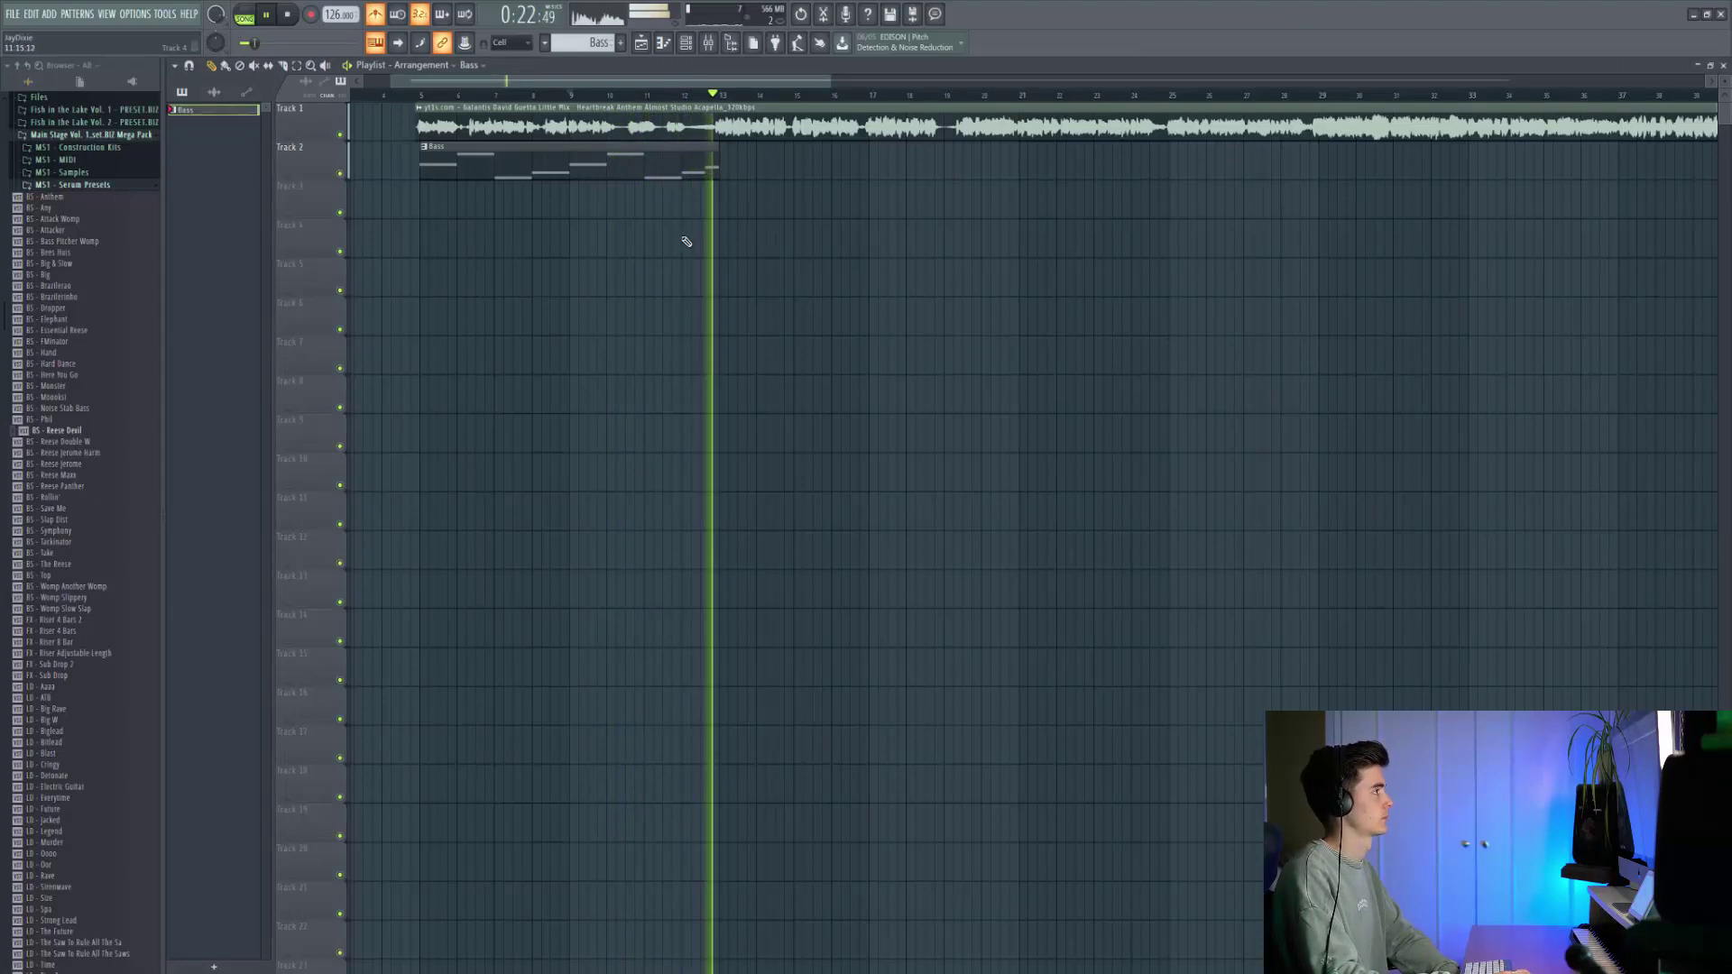
pyautogui.press('space')
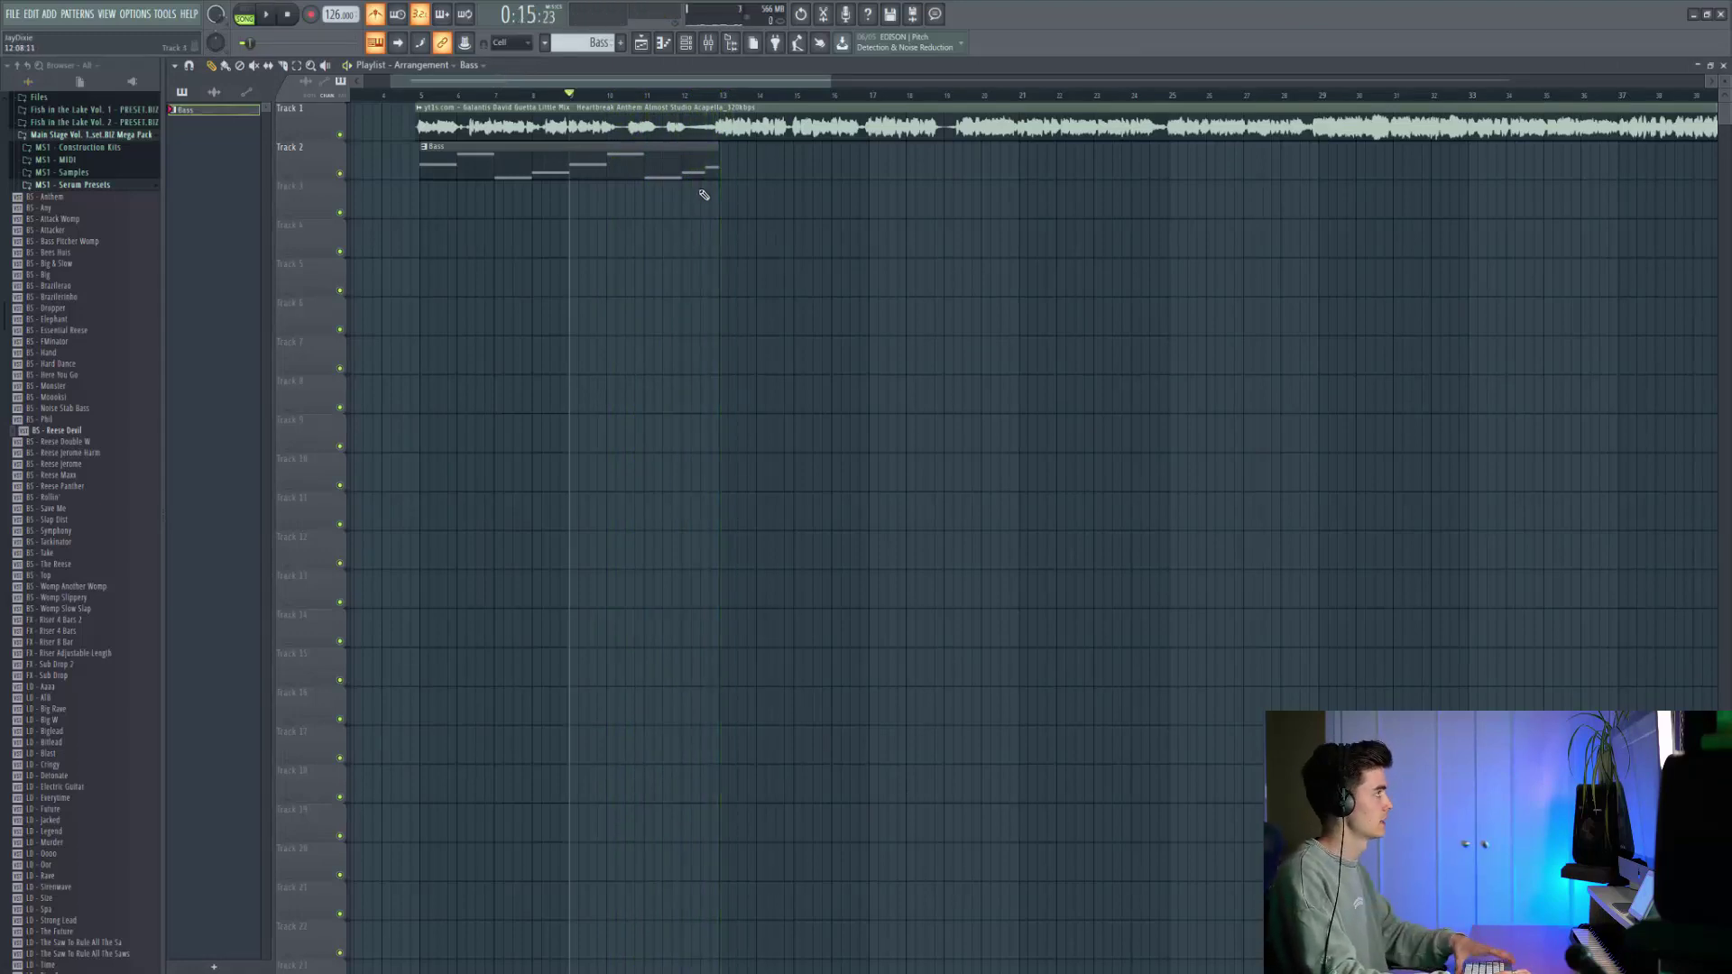
# Place another Bass clip at bar 13 on Track 2, directly after the first one.
pyautogui.click(722, 165)
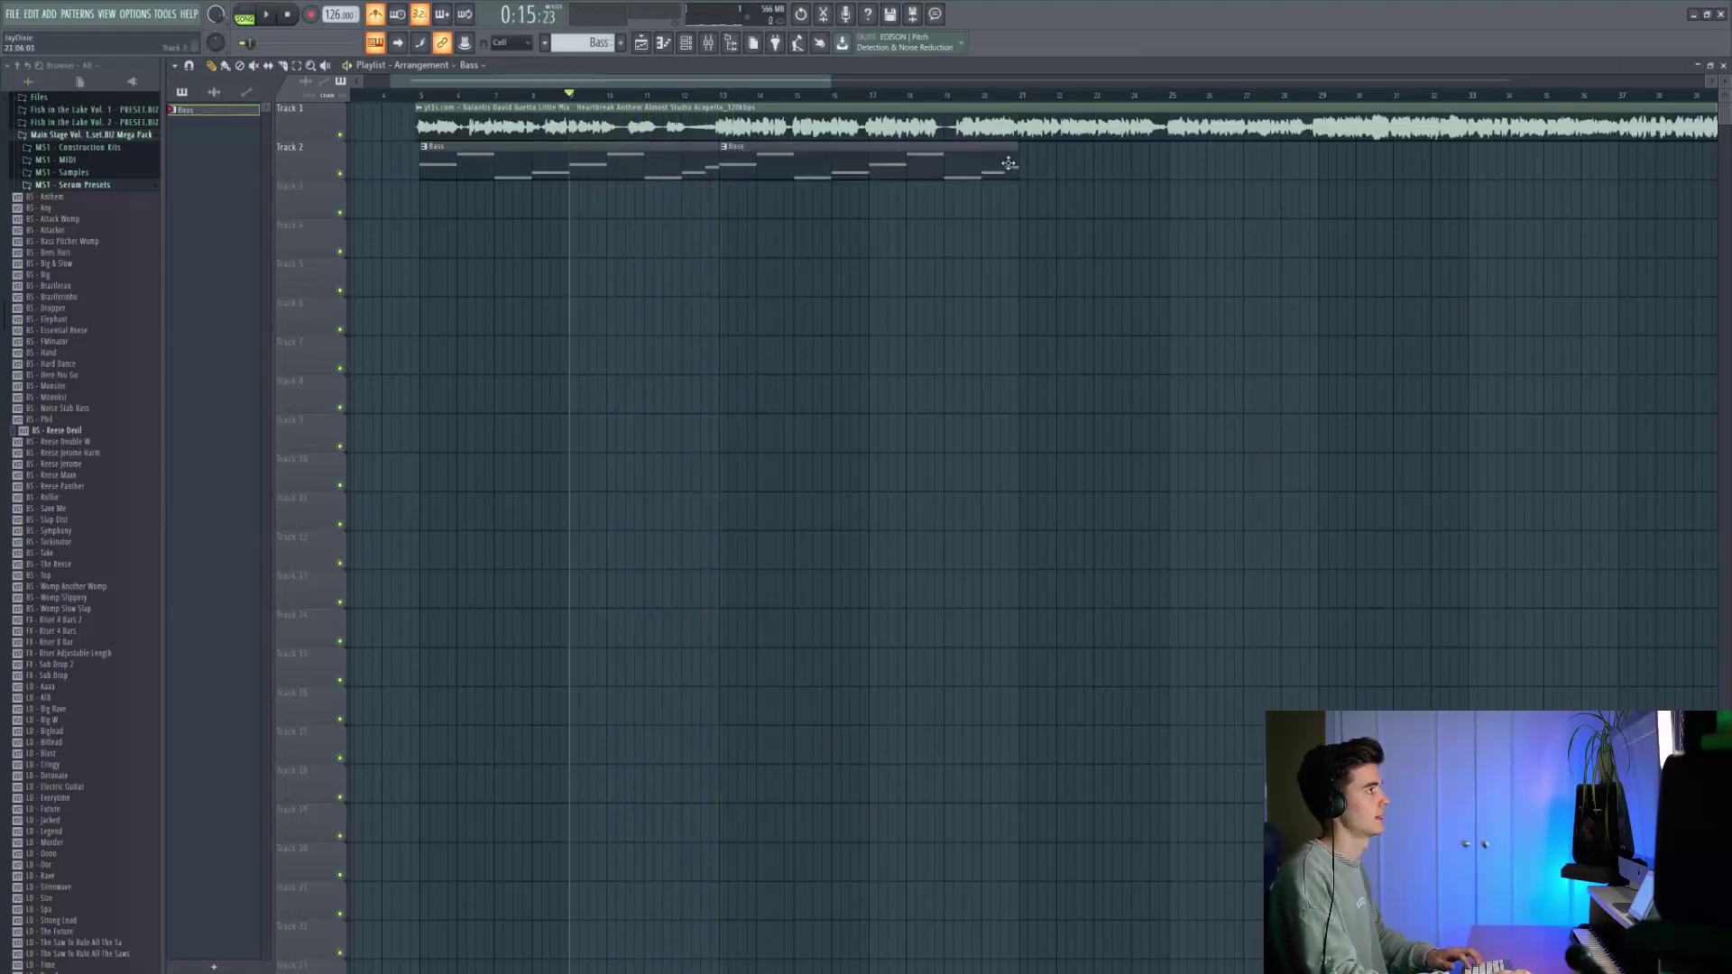
pyautogui.scroll(-2, 1001, 206)
pyautogui.scroll(-1, 878, 224)
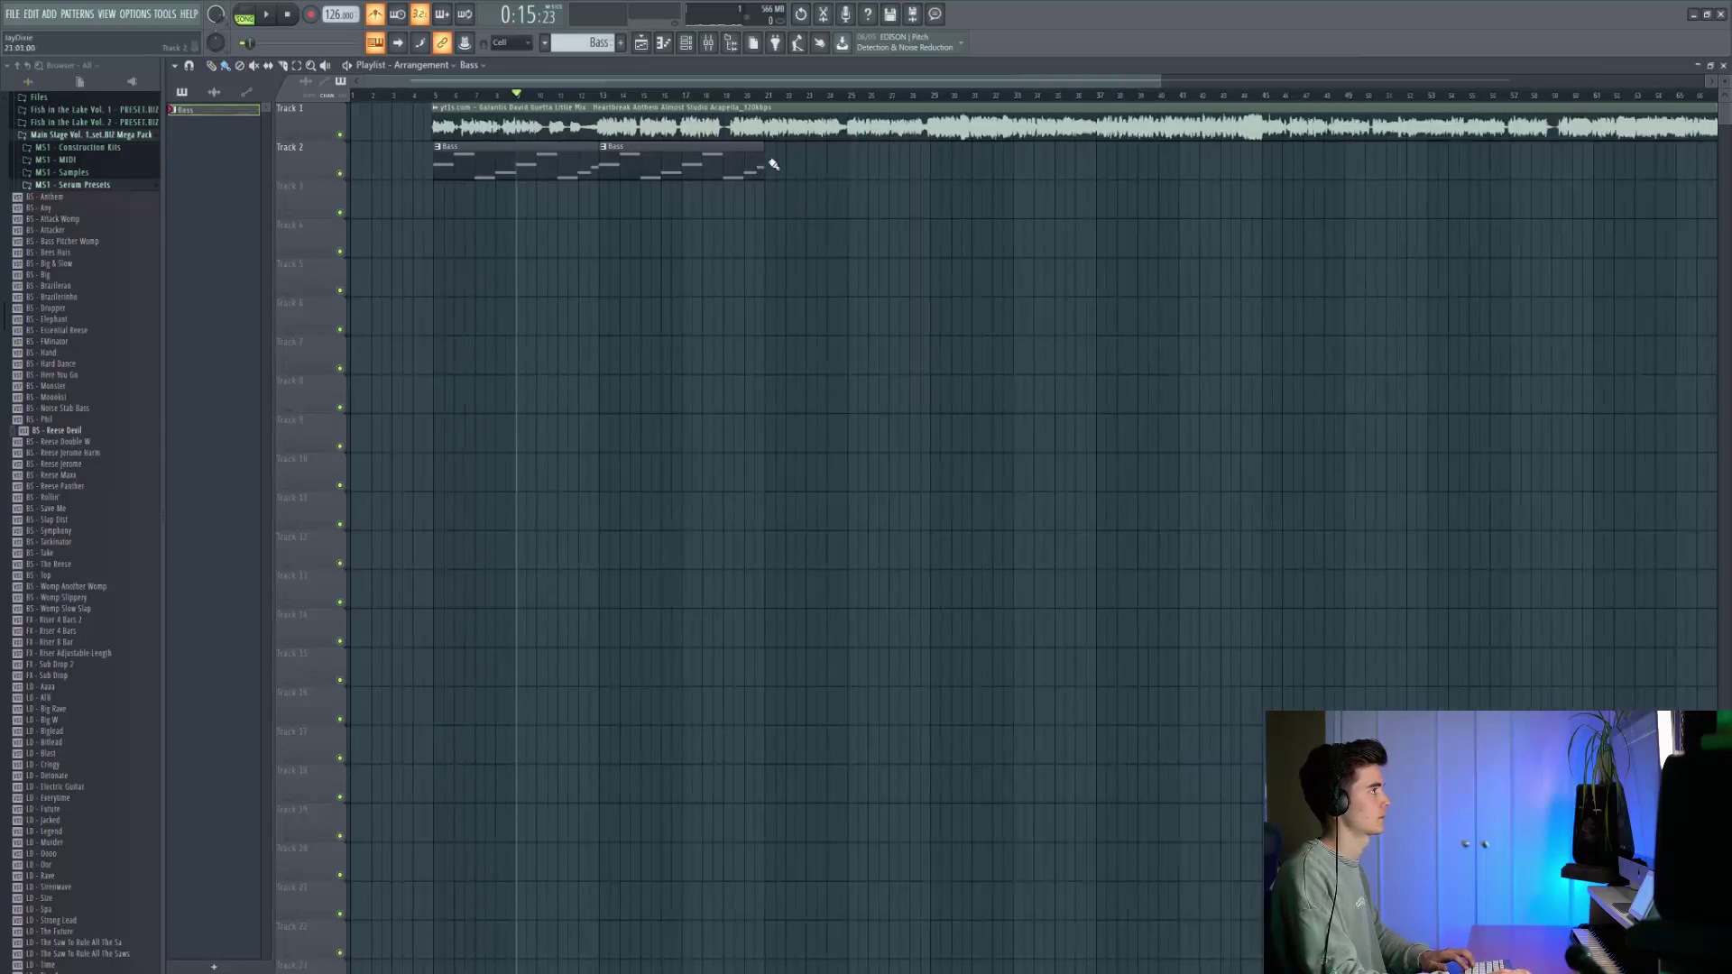
# Place two more Bass clips on Track 2 at bars 21 and 29, and play briefly from bar 9.
pyautogui.moveTo(771, 164); pyautogui.dragTo(1252, 175)
pyautogui.rightClick(1217, 171)
pyautogui.press('space')
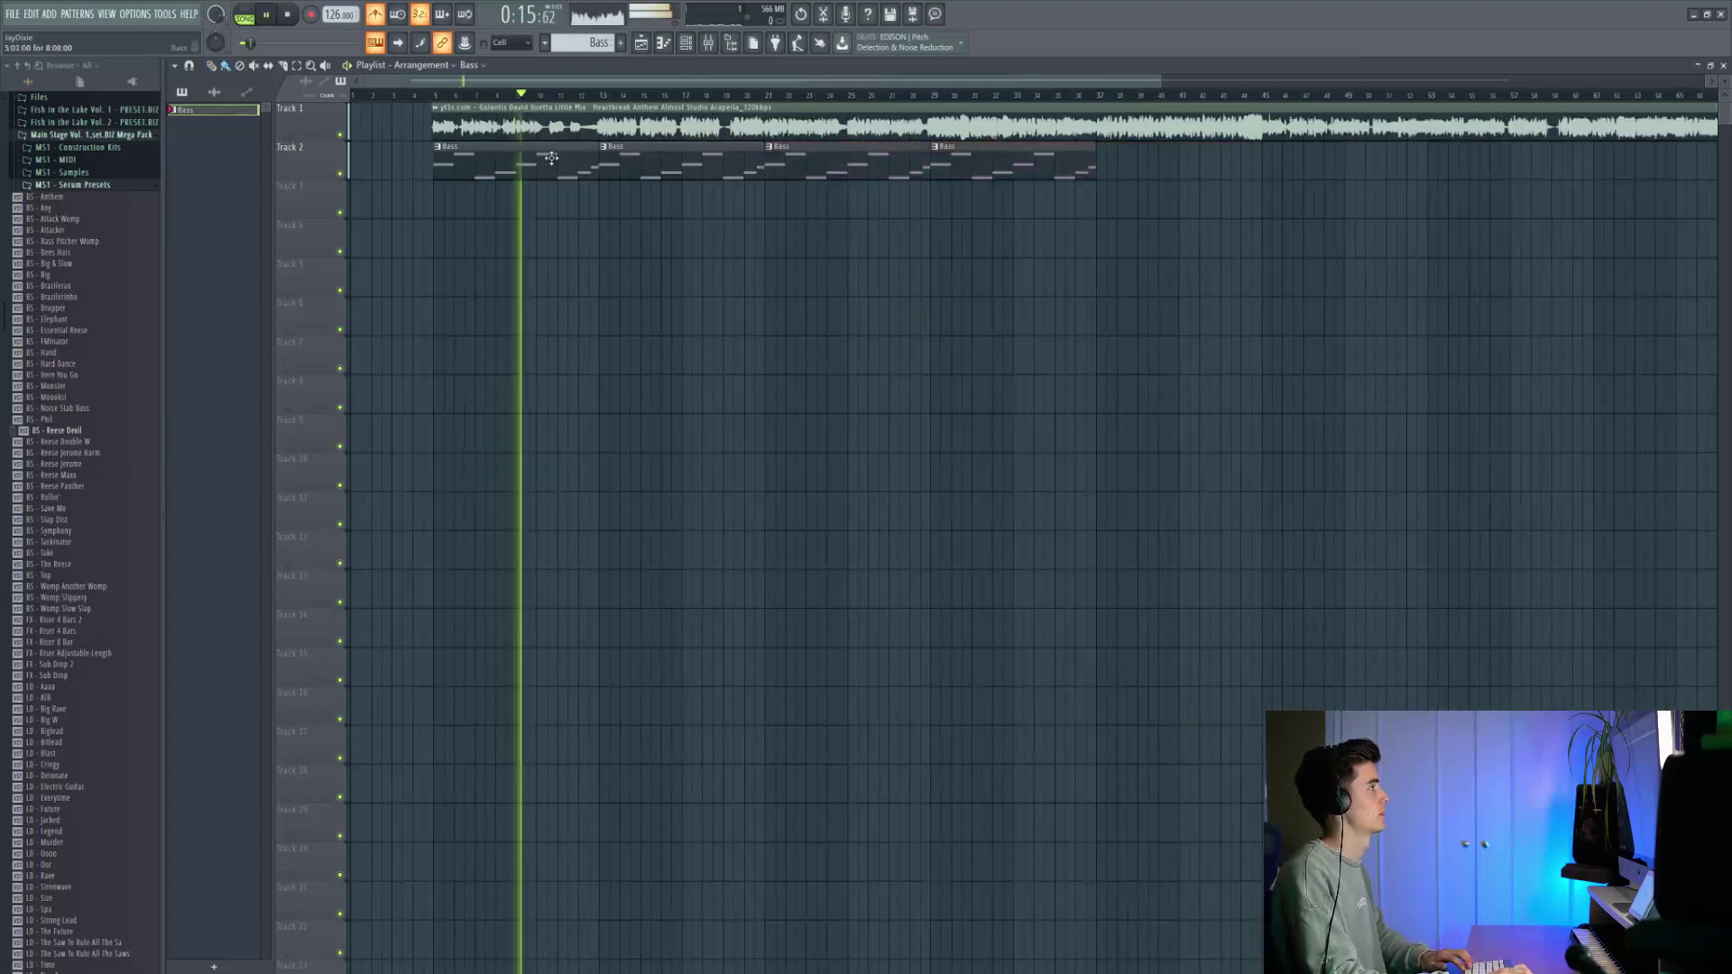
pyautogui.press('space')
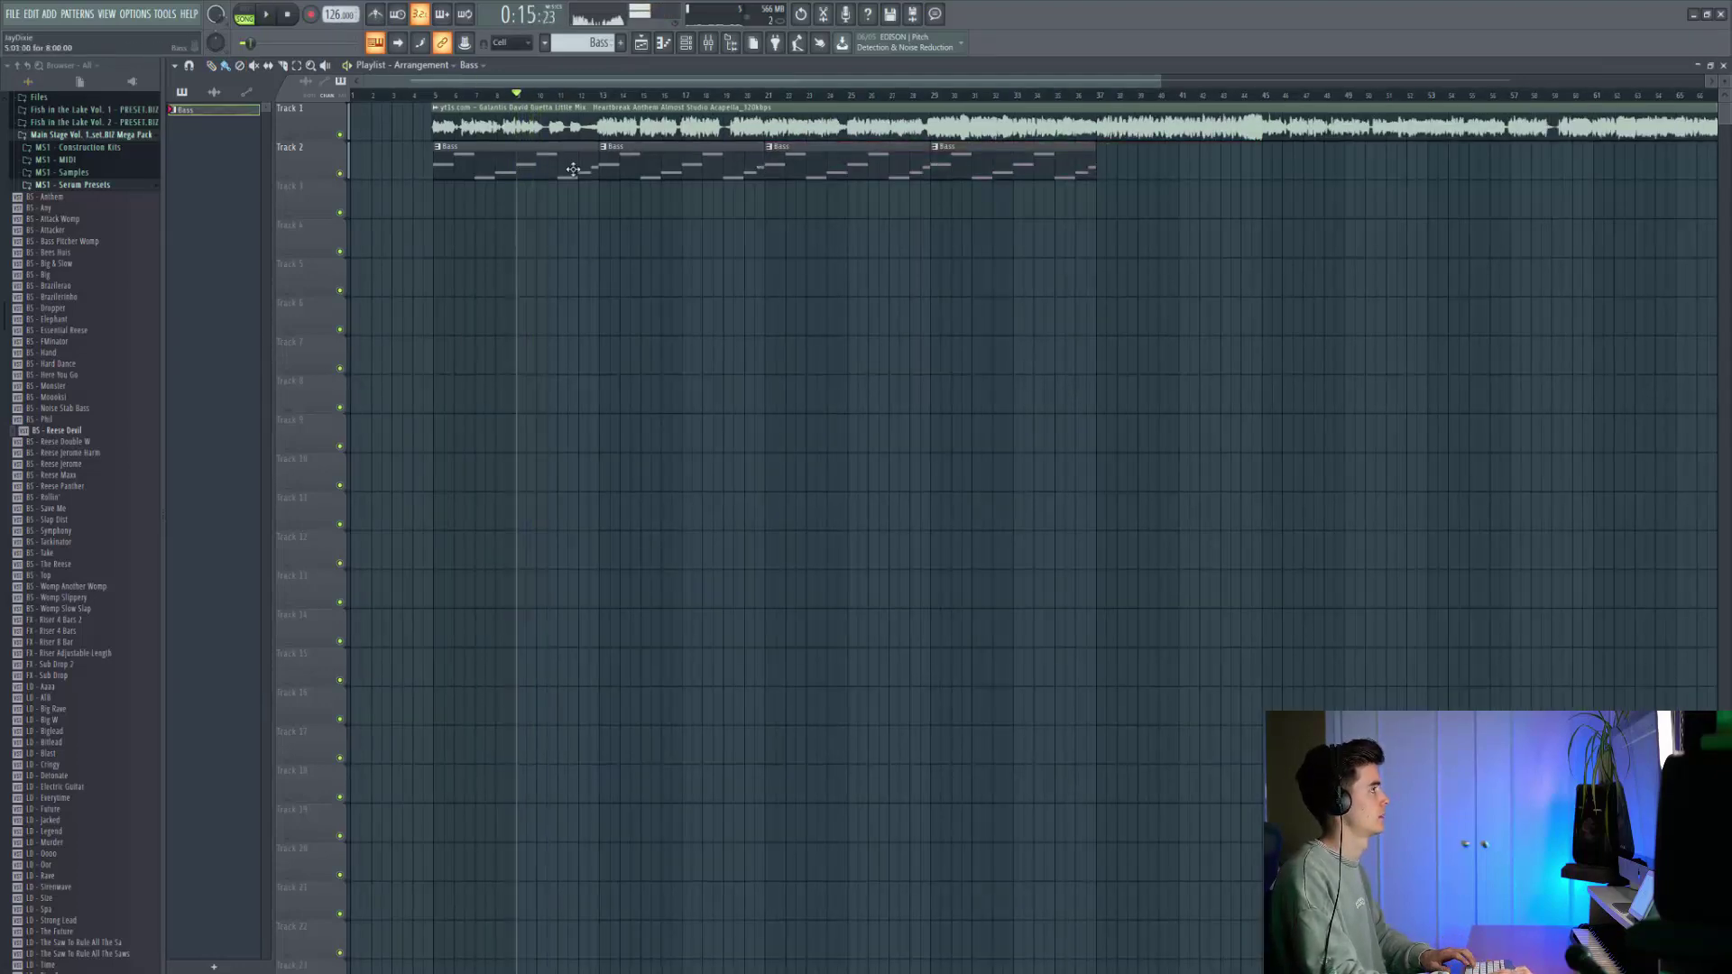
pyautogui.scroll(2, 571, 271)
pyautogui.scroll(-2, 56, 424)
pyautogui.scroll(3, 56, 422)
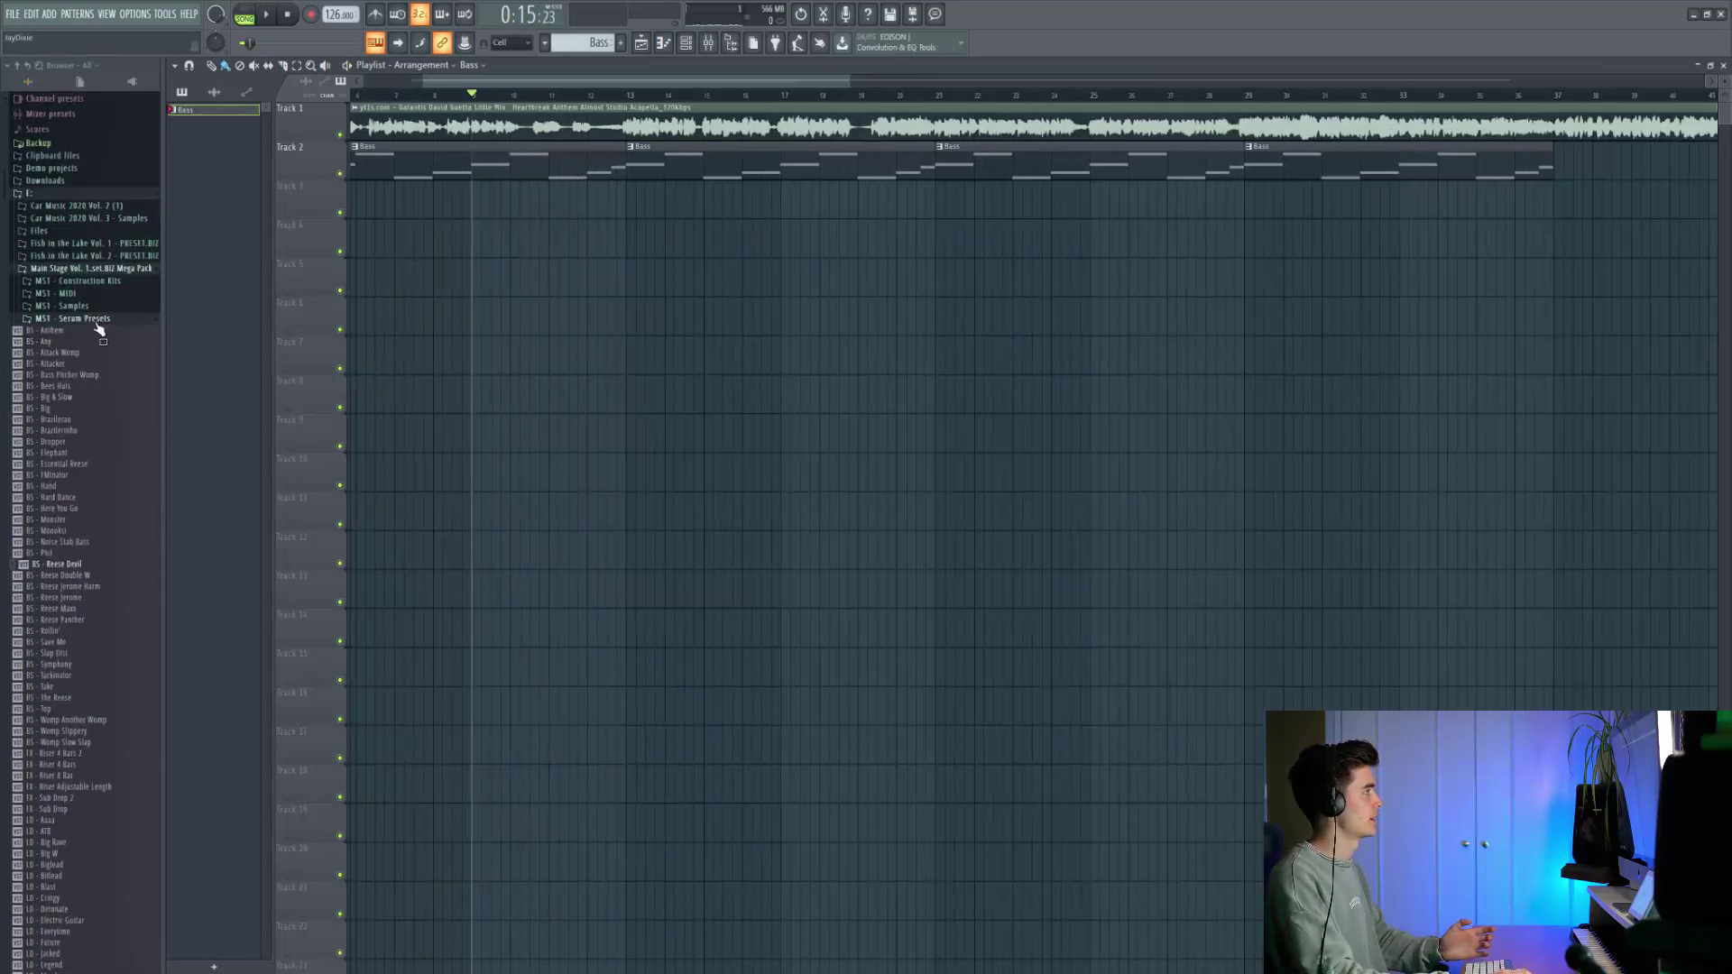
# Open the MS1 - Snaps folder within the Main Stage pack's drum samples and preview MS1 - Snap 01.
pyautogui.click(99, 329)
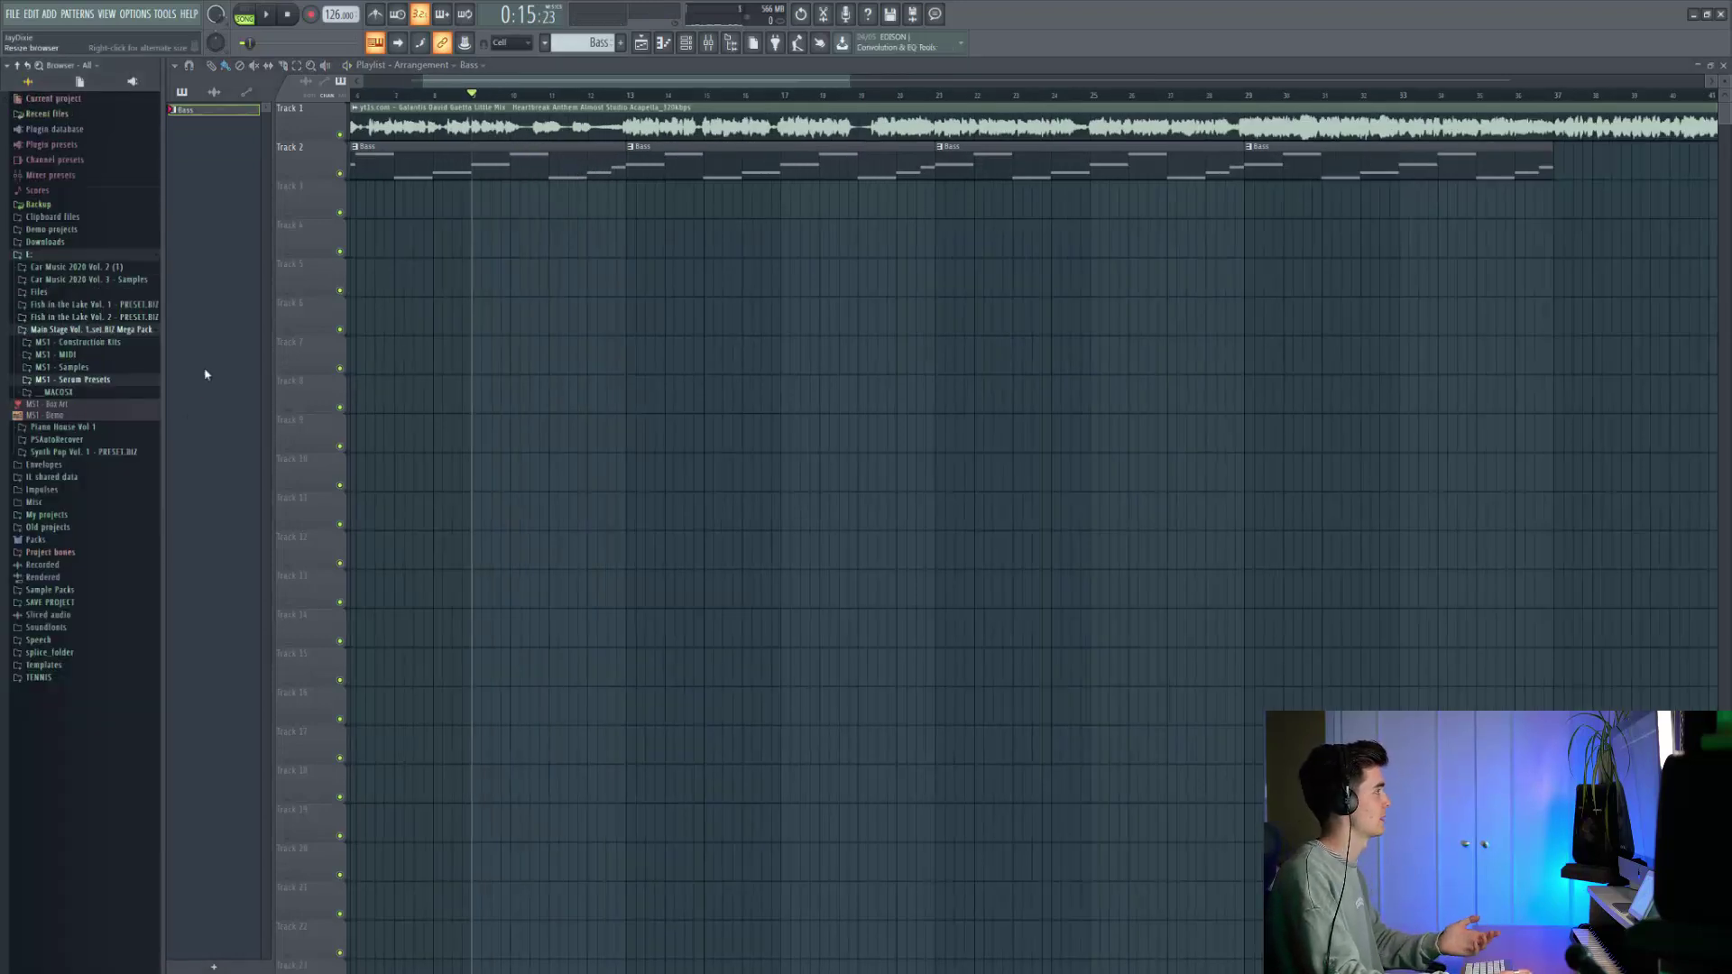
pyautogui.click(72, 367)
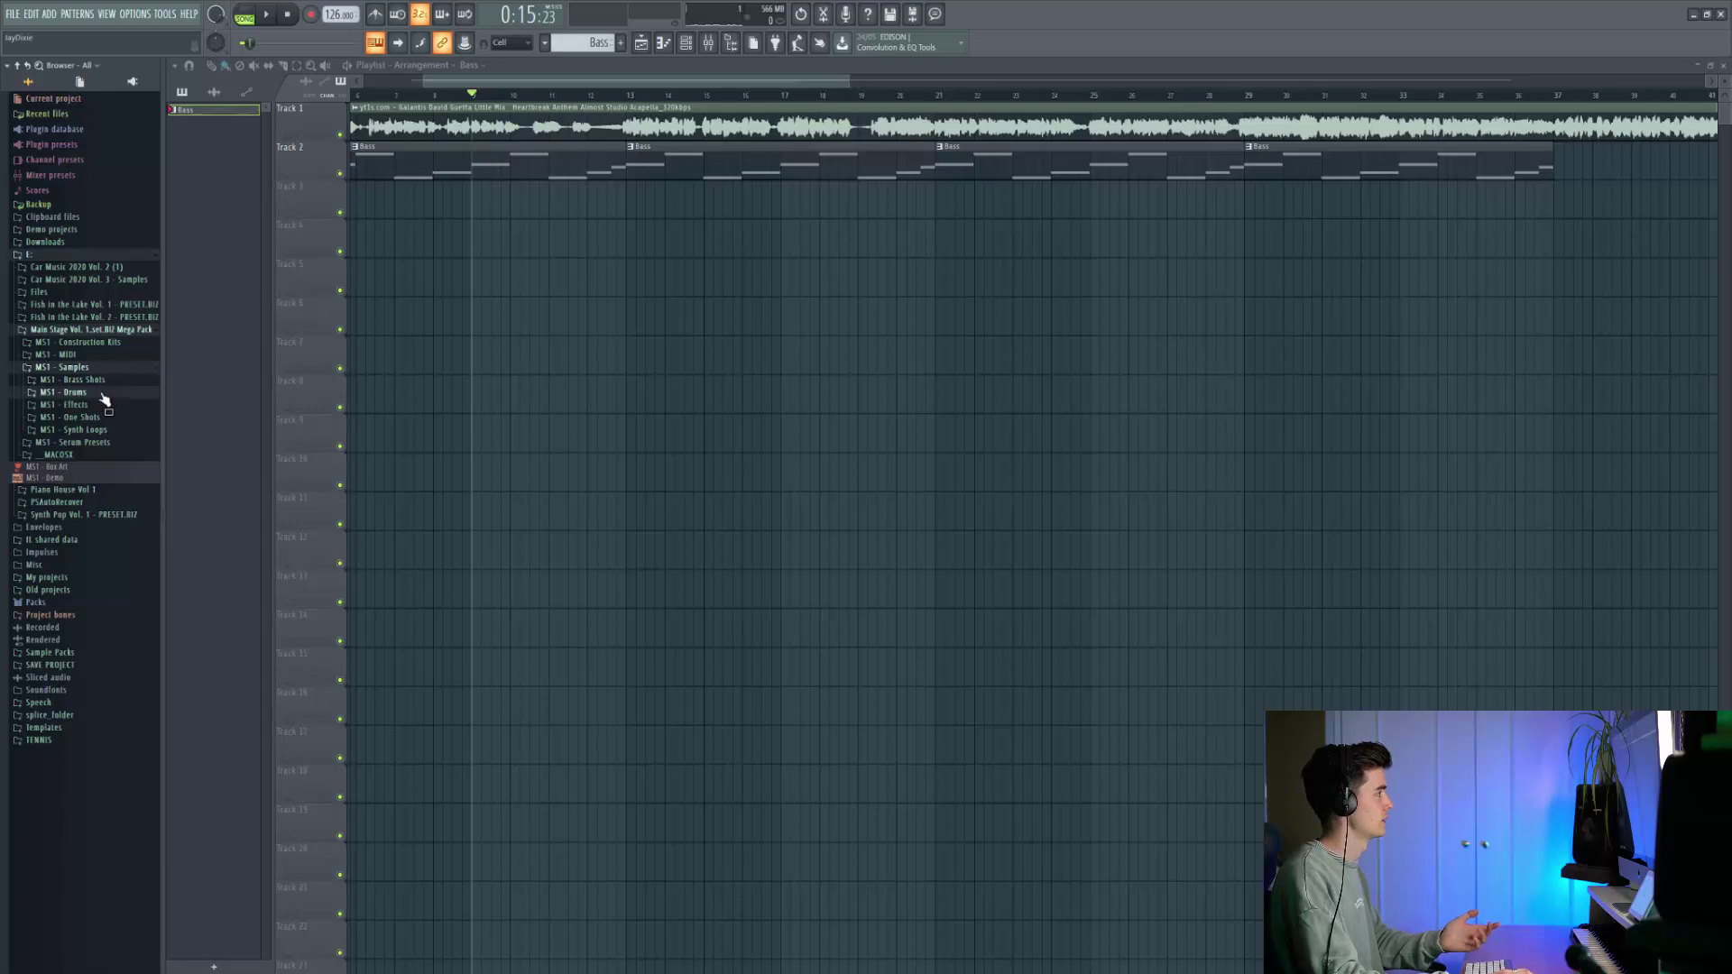
pyautogui.click(65, 393)
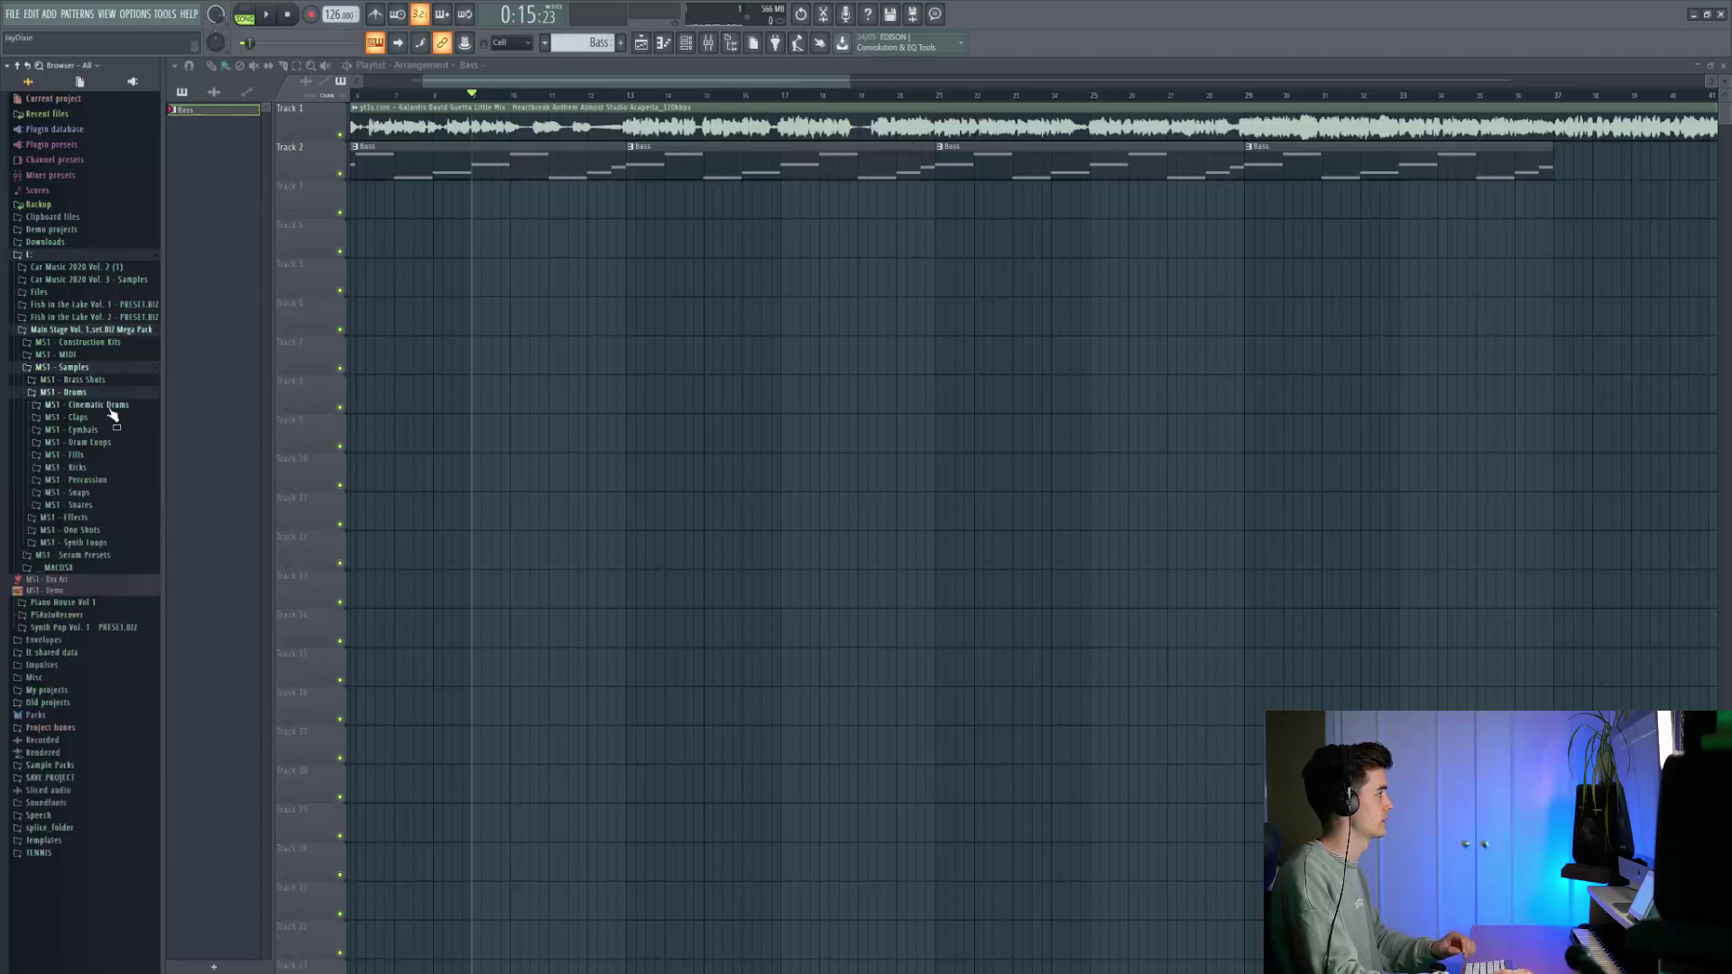
pyautogui.click(79, 493)
pyautogui.click(100, 481)
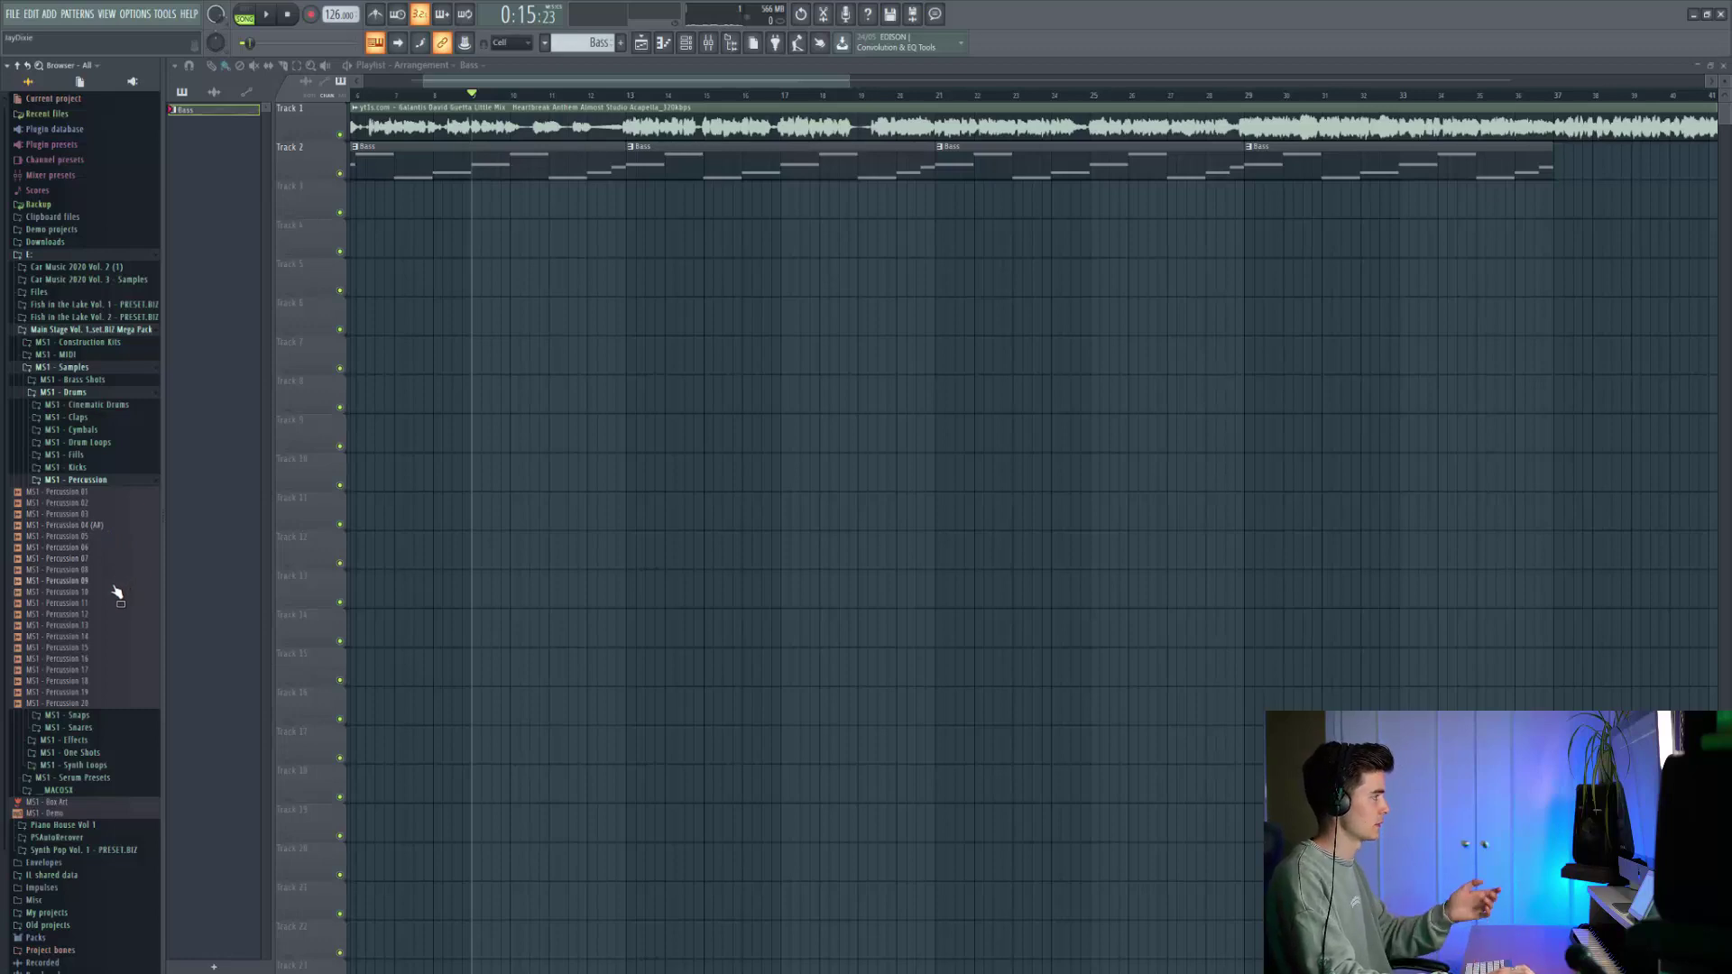
pyautogui.click(72, 716)
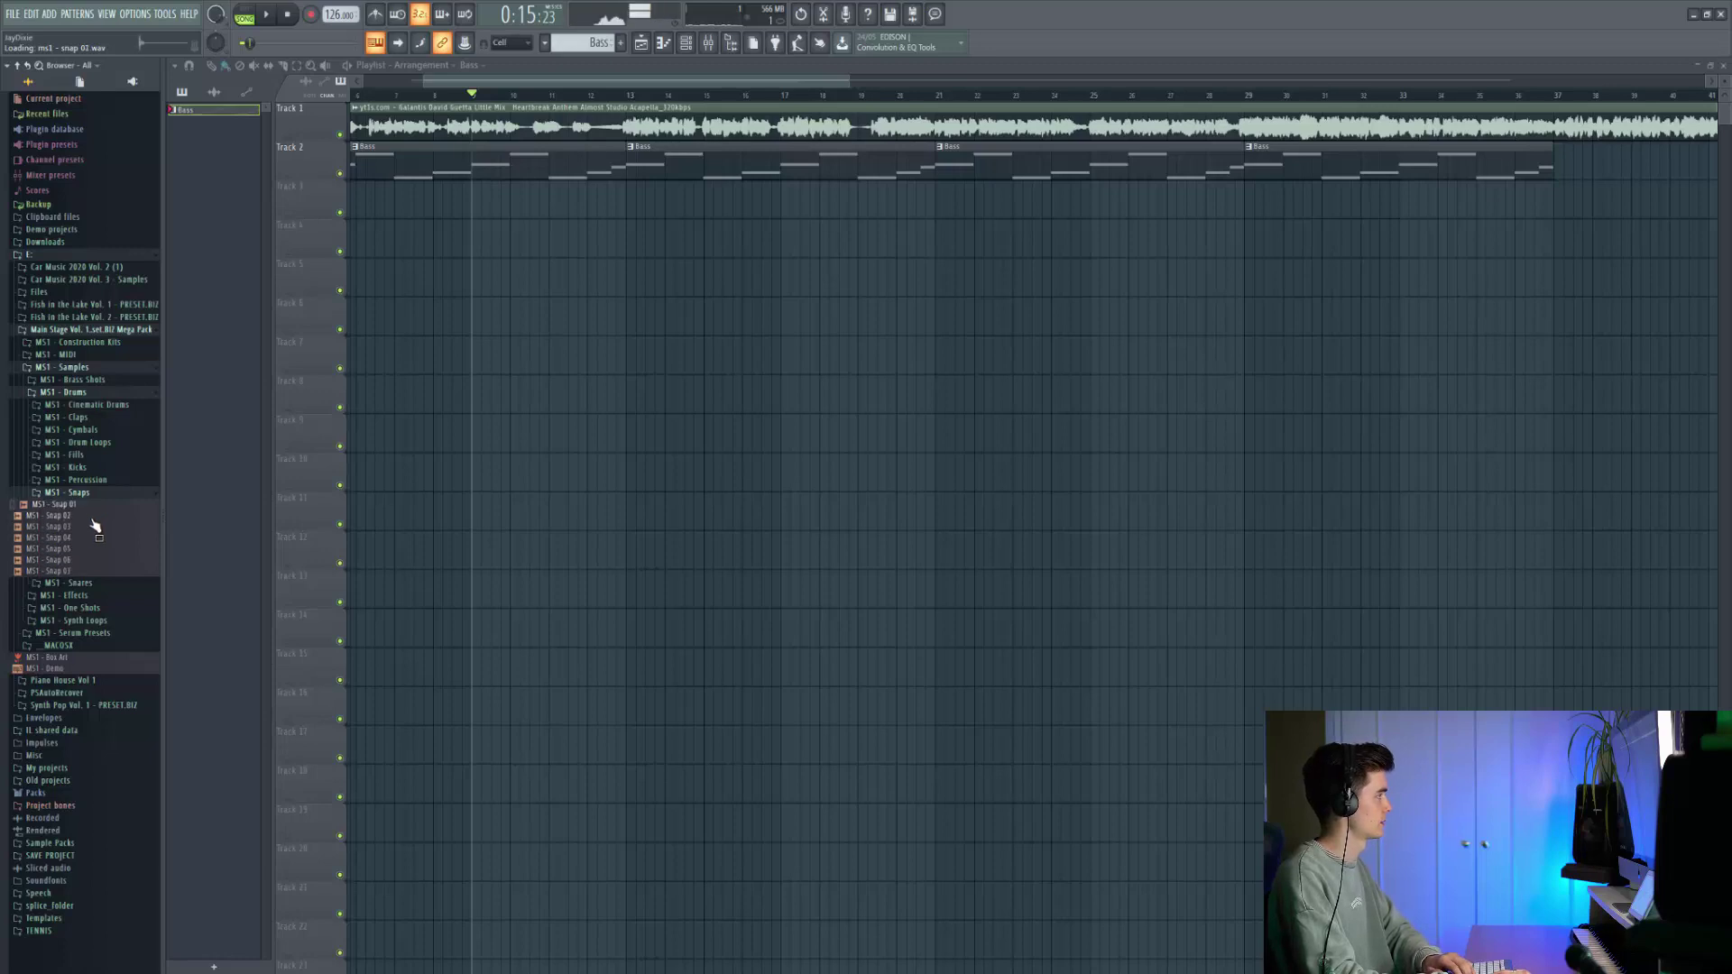
# Add the MS1 - Snap 01 sample on Track 3 at beat 2 of bar 9 and play it against the bass.
pyautogui.moveTo(83, 507); pyautogui.dragTo(654, 244)
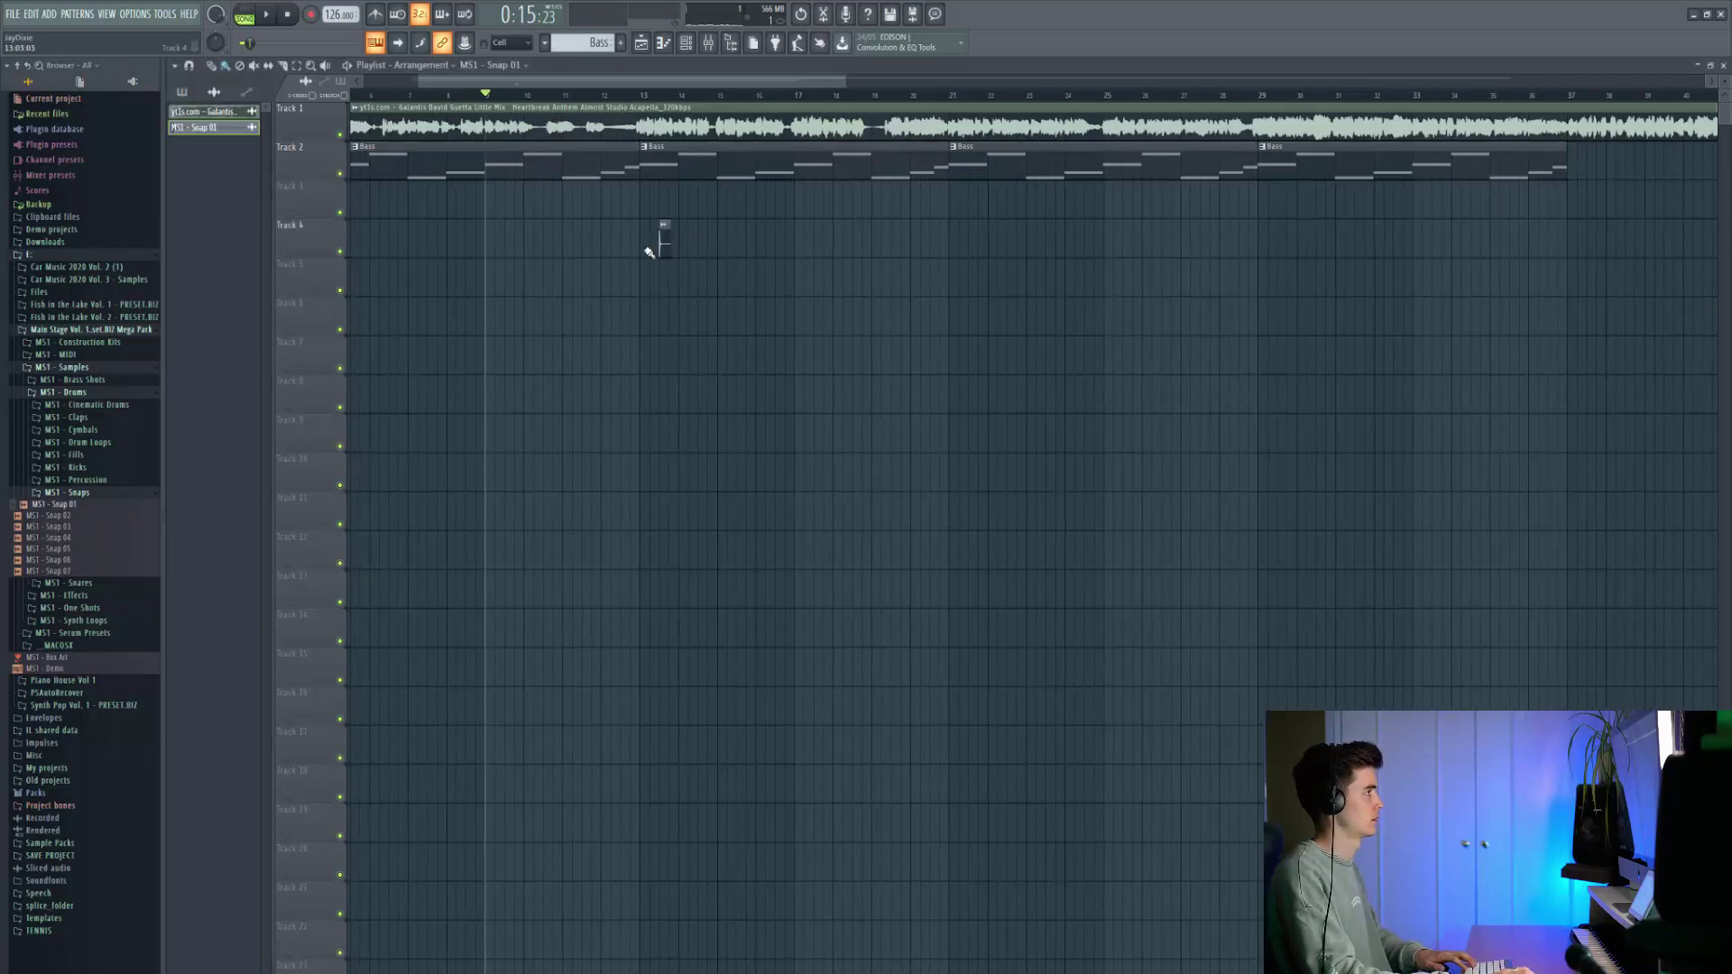
pyautogui.hscroll(-4, 851, 301)
pyautogui.scroll(3, 967, 261)
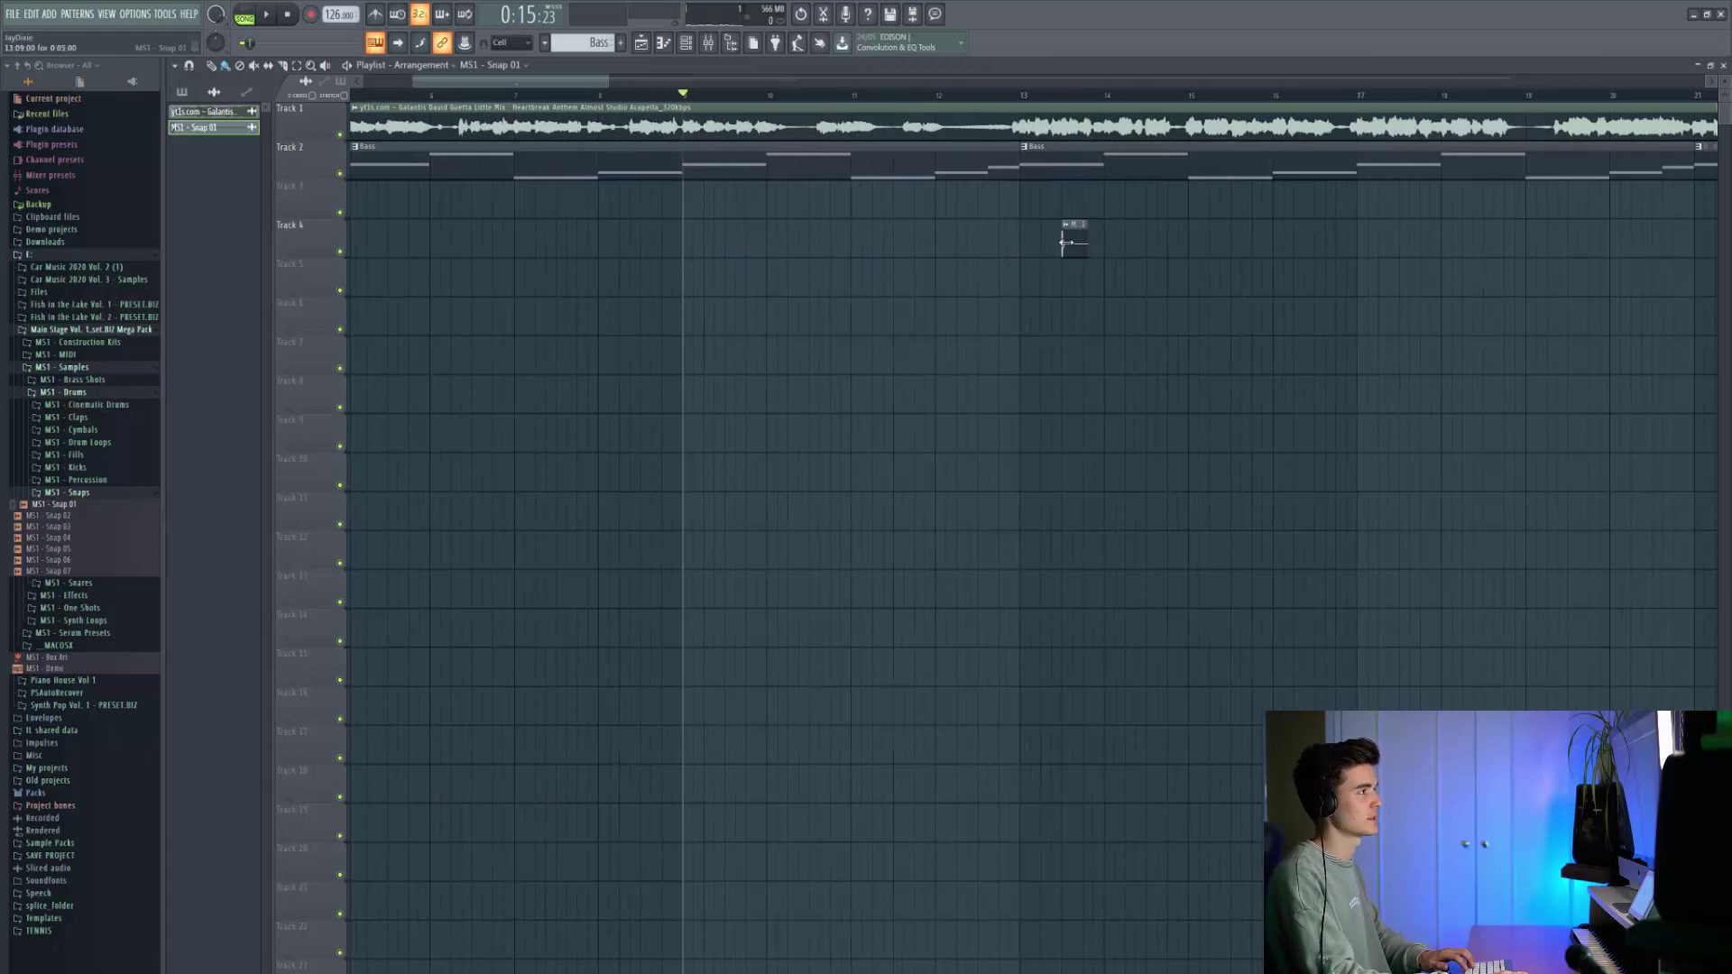
pyautogui.moveTo(753, 203); pyautogui.dragTo(718, 204)
pyautogui.press('space')
pyautogui.scroll(3, 718, 204)
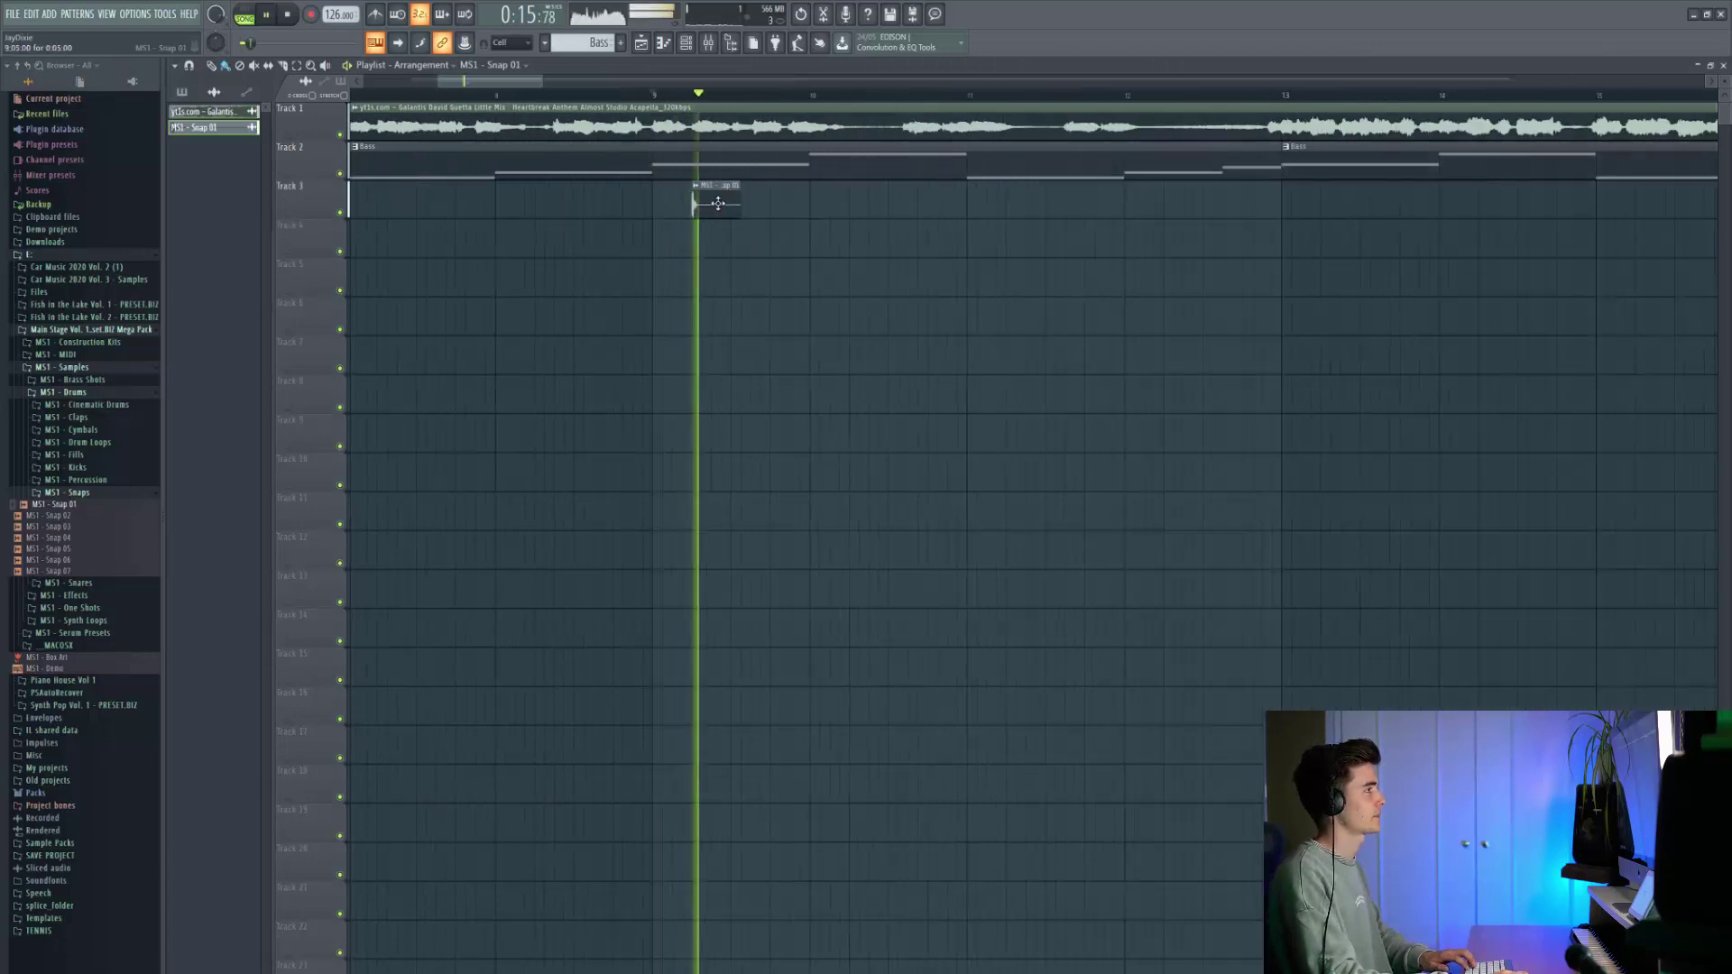
pyautogui.doubleClick(719, 204)
pyautogui.press('space')
pyautogui.press('space')
# Add snaps on Track 3 at beat 4 of bar 9 and beats 2 and 4 of bar 10.
pyautogui.click(652, 238)
pyautogui.click(797, 203)
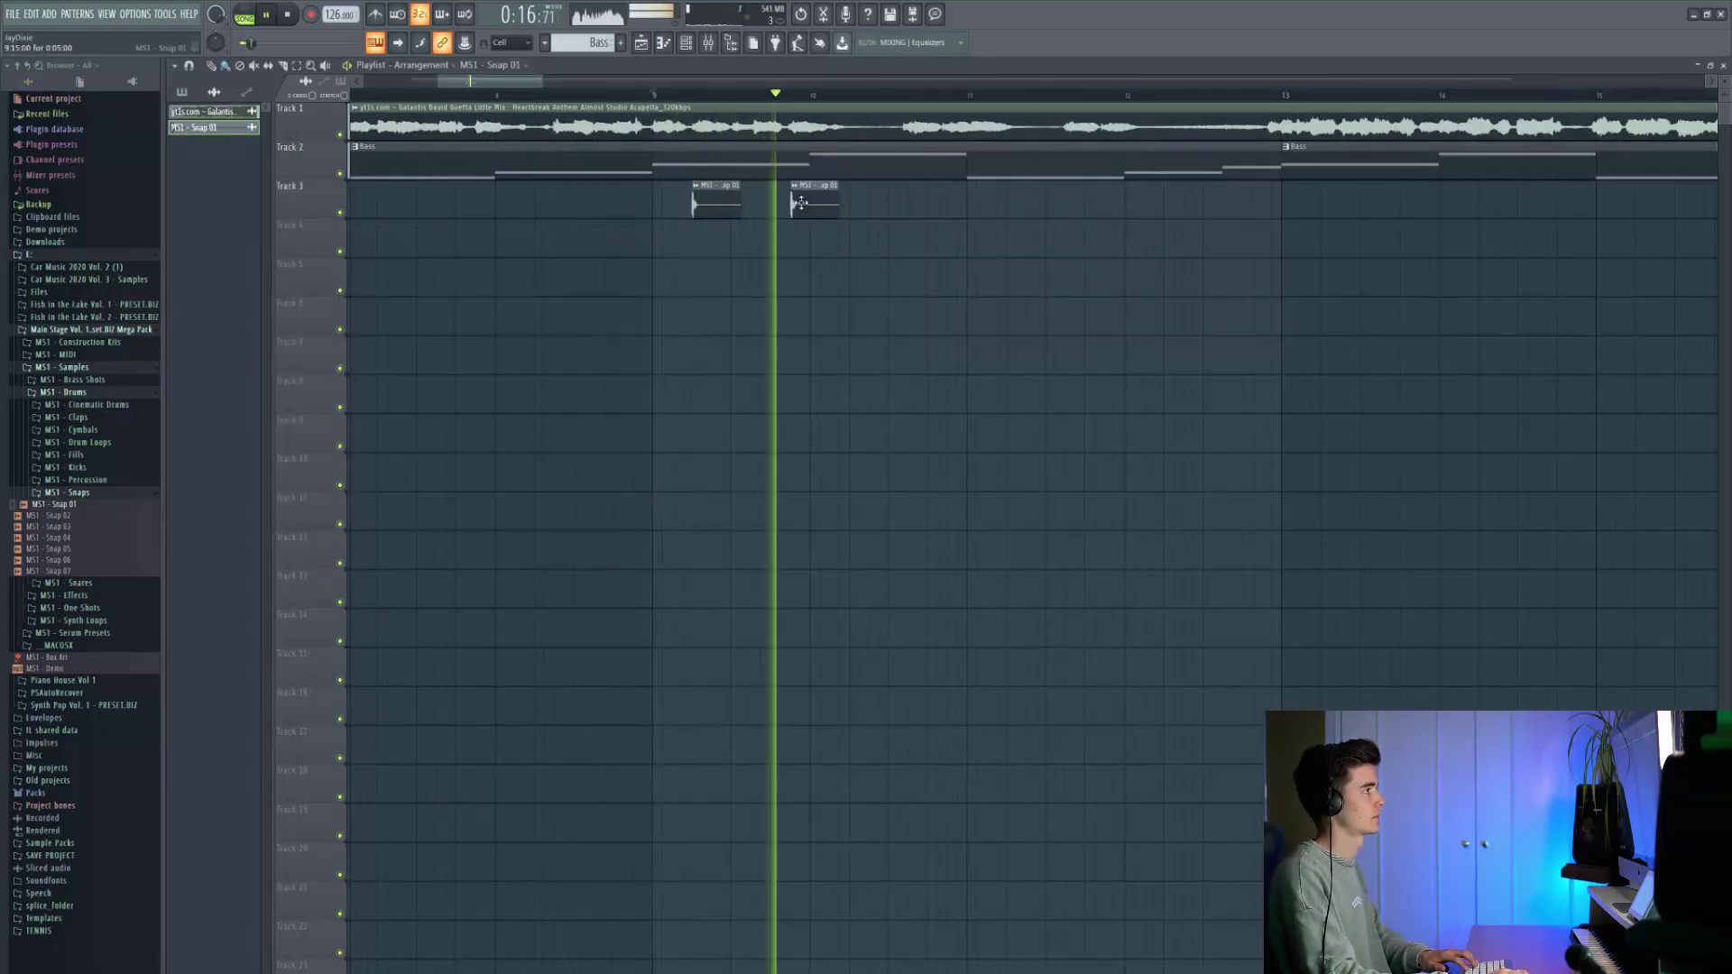
pyautogui.press('space')
pyautogui.click(853, 203)
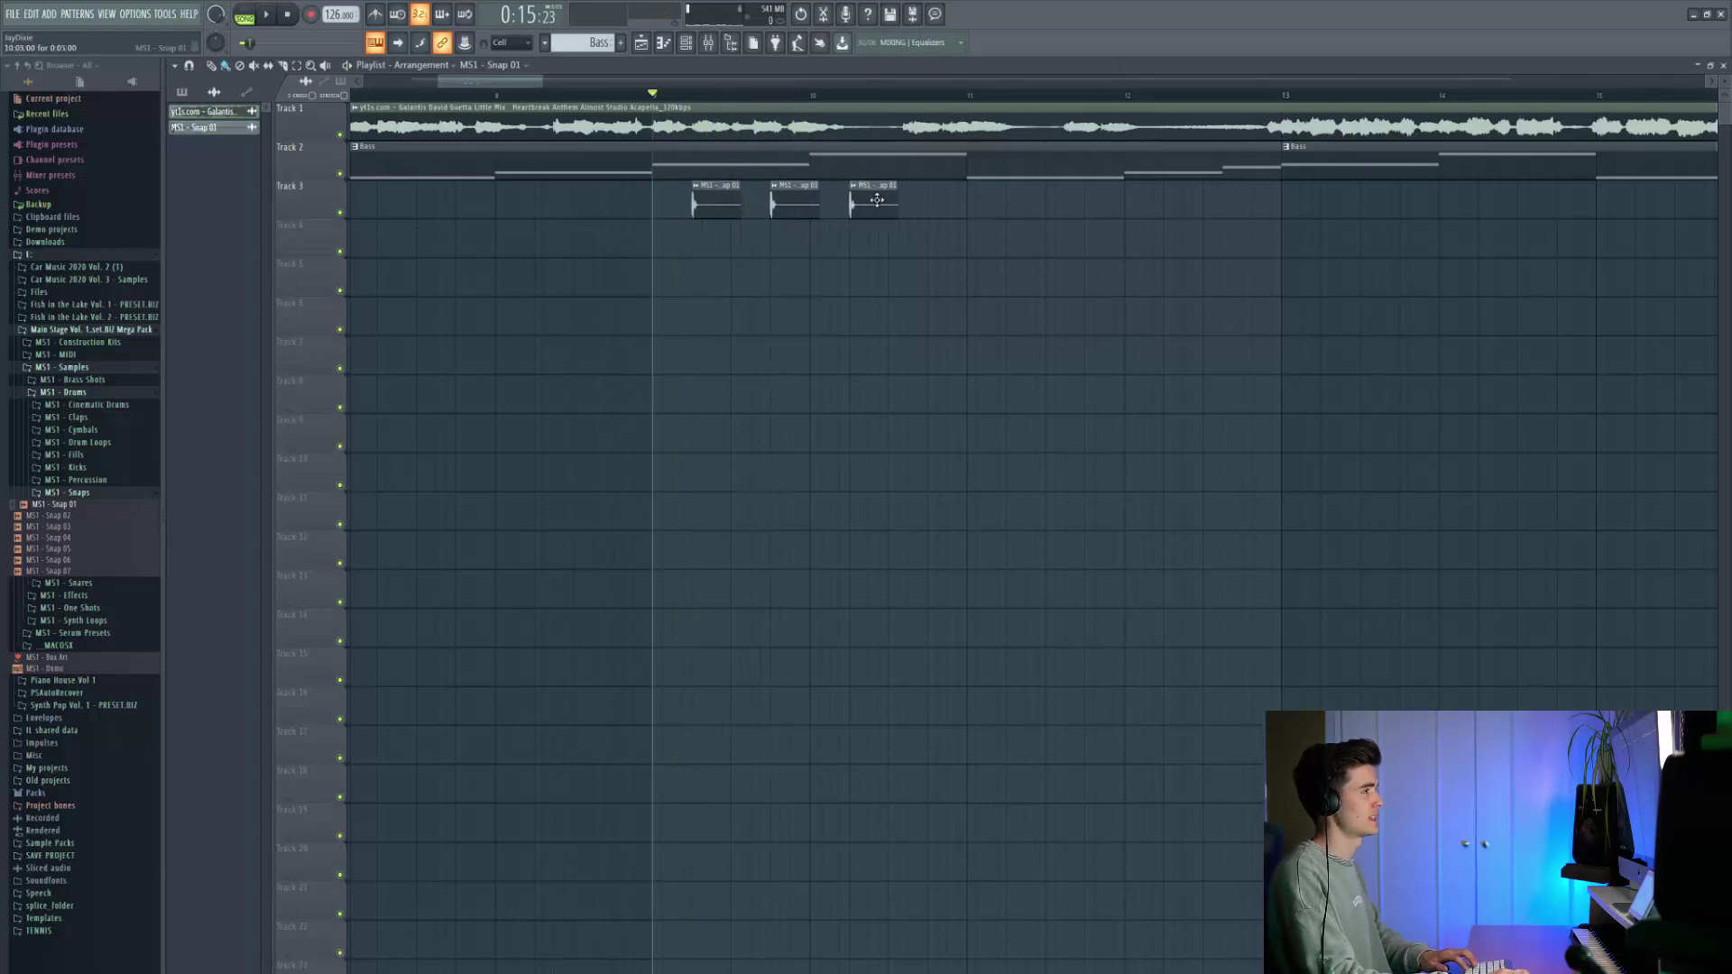
pyautogui.scroll(2, 708, 203)
pyautogui.scroll(5, 692, 204)
pyautogui.scroll(-8, 764, 204)
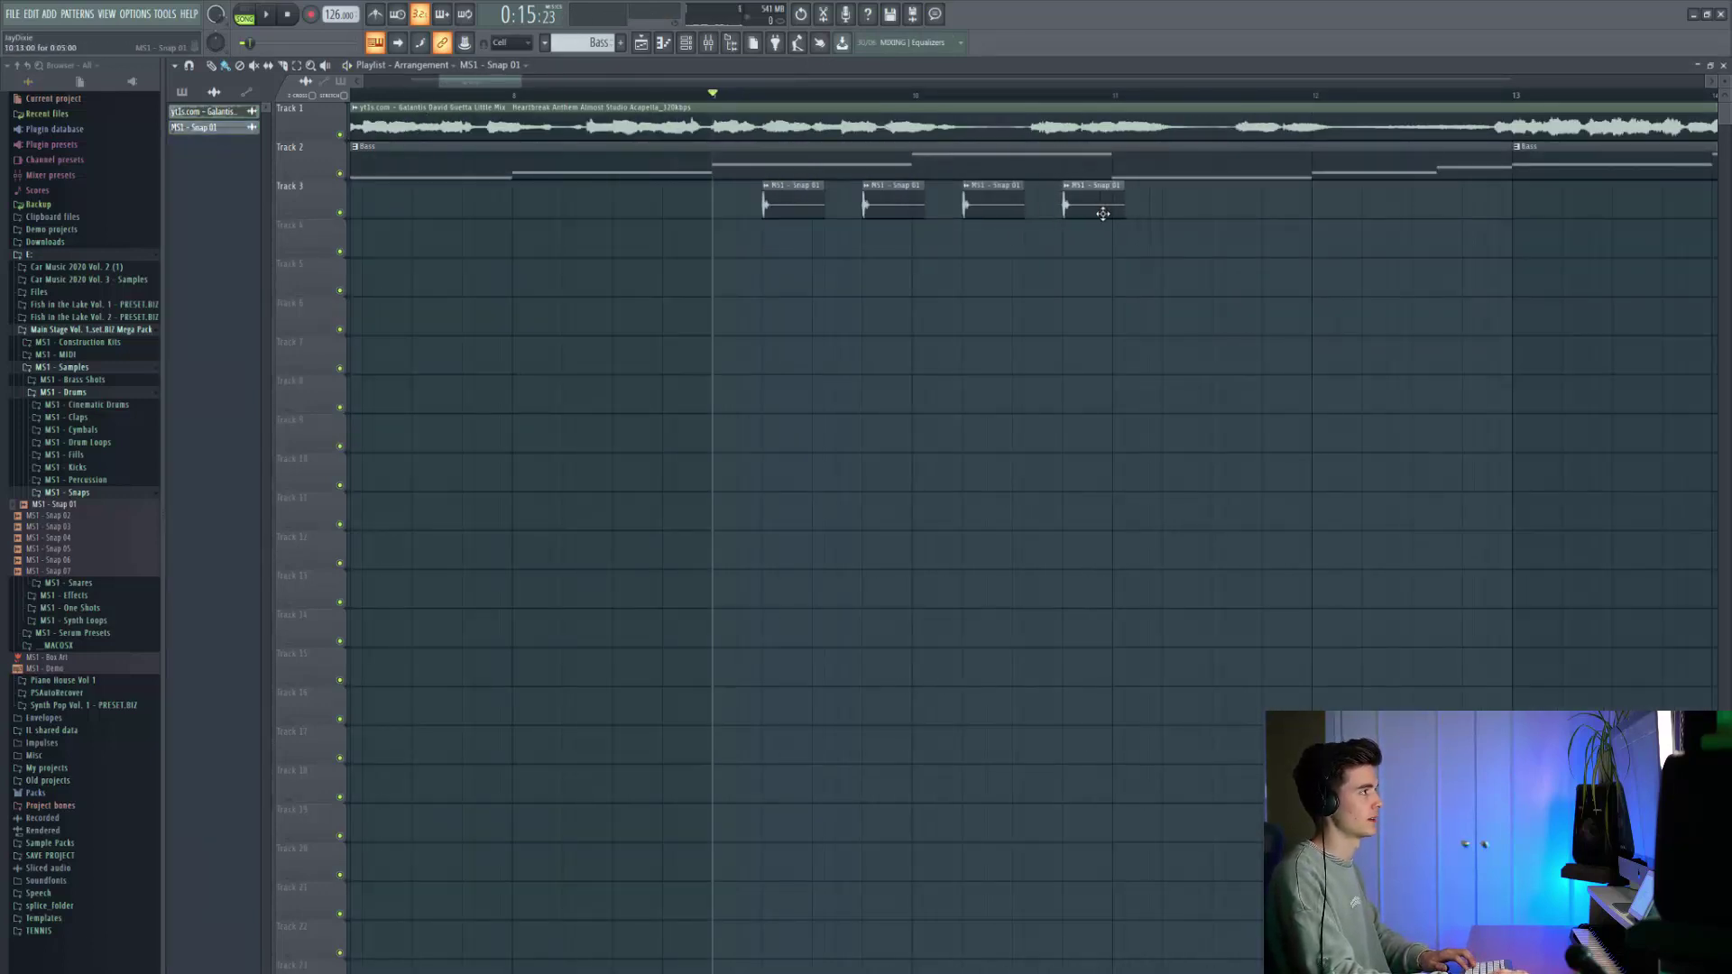
# Duplicate the four snaps across bars 11 and 12 on Track 3 and play from bar 9.
pyautogui.scroll(-3, 1102, 214)
pyautogui.hscroll(2, 972, 244)
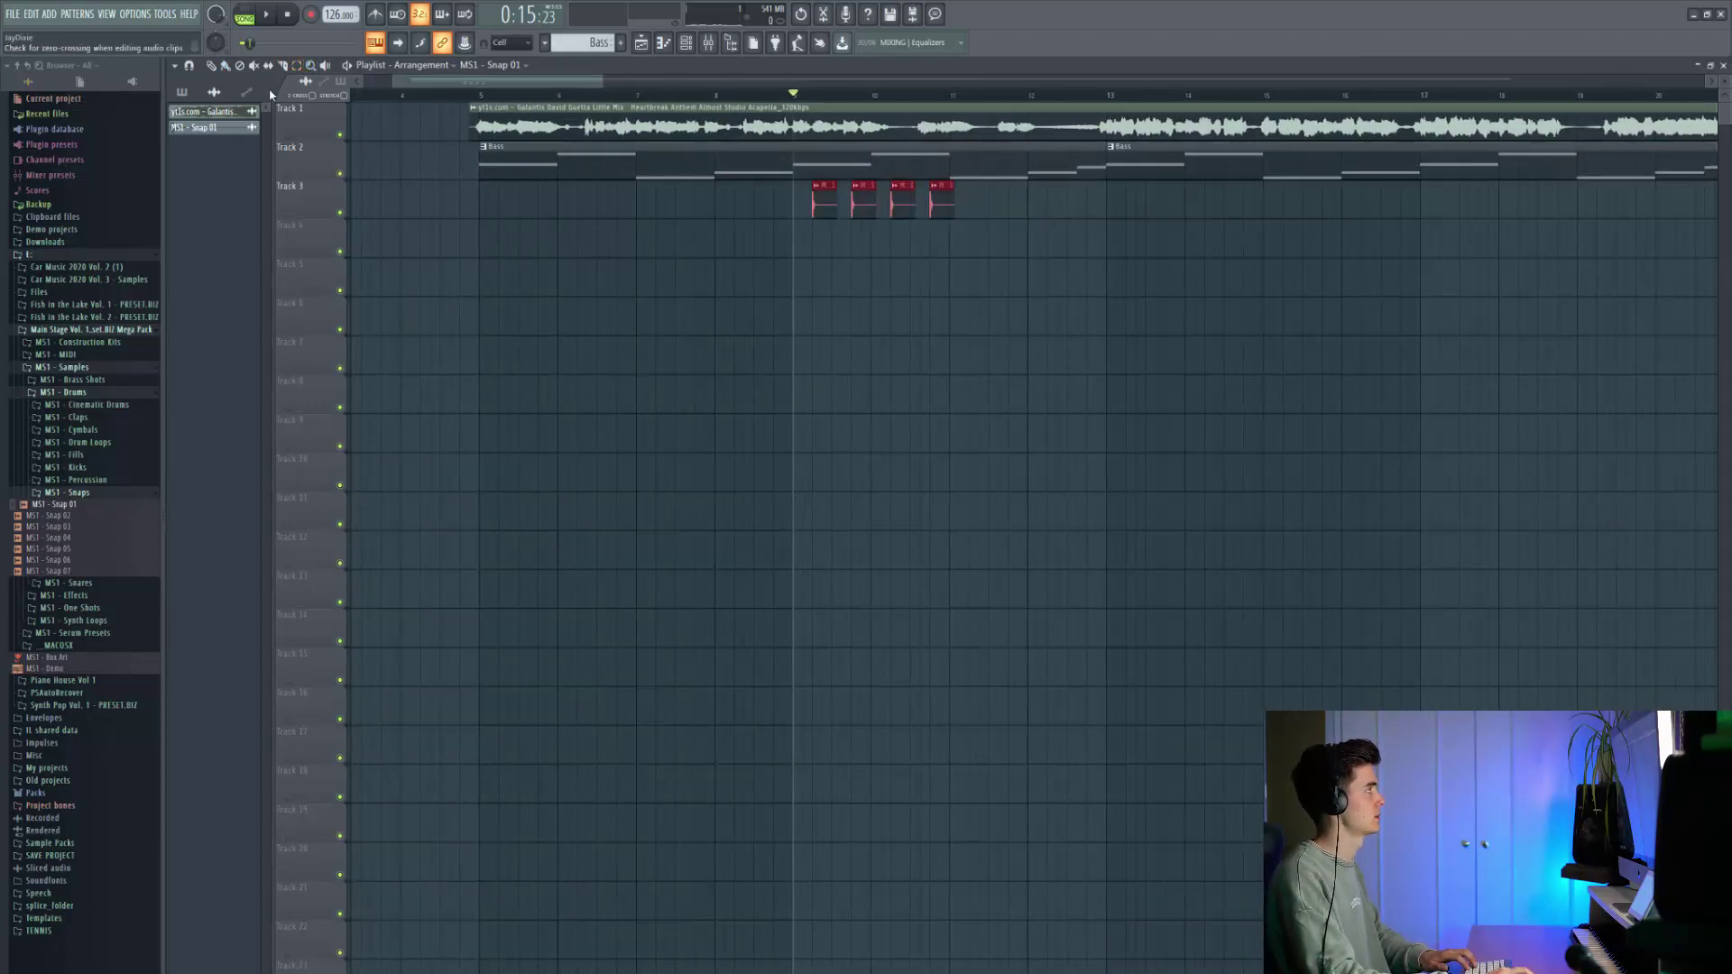
pyautogui.hotkey('ctrl', 'b')
pyautogui.press('space')
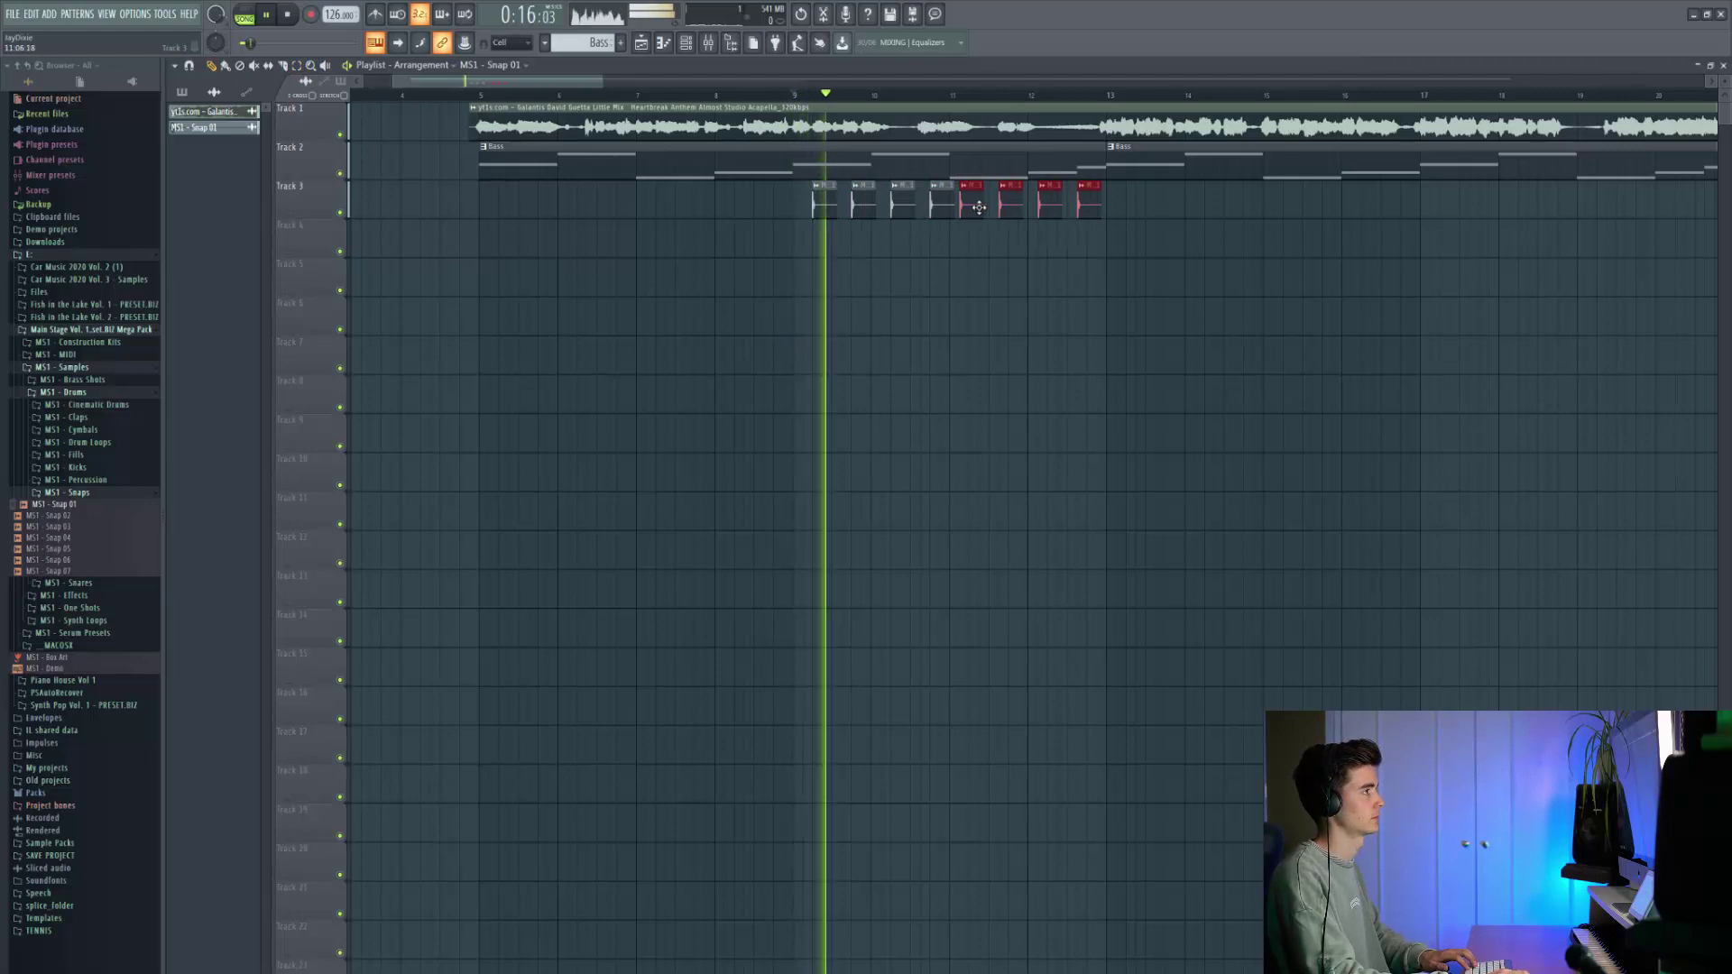
pyautogui.hscroll(2, 846, 255)
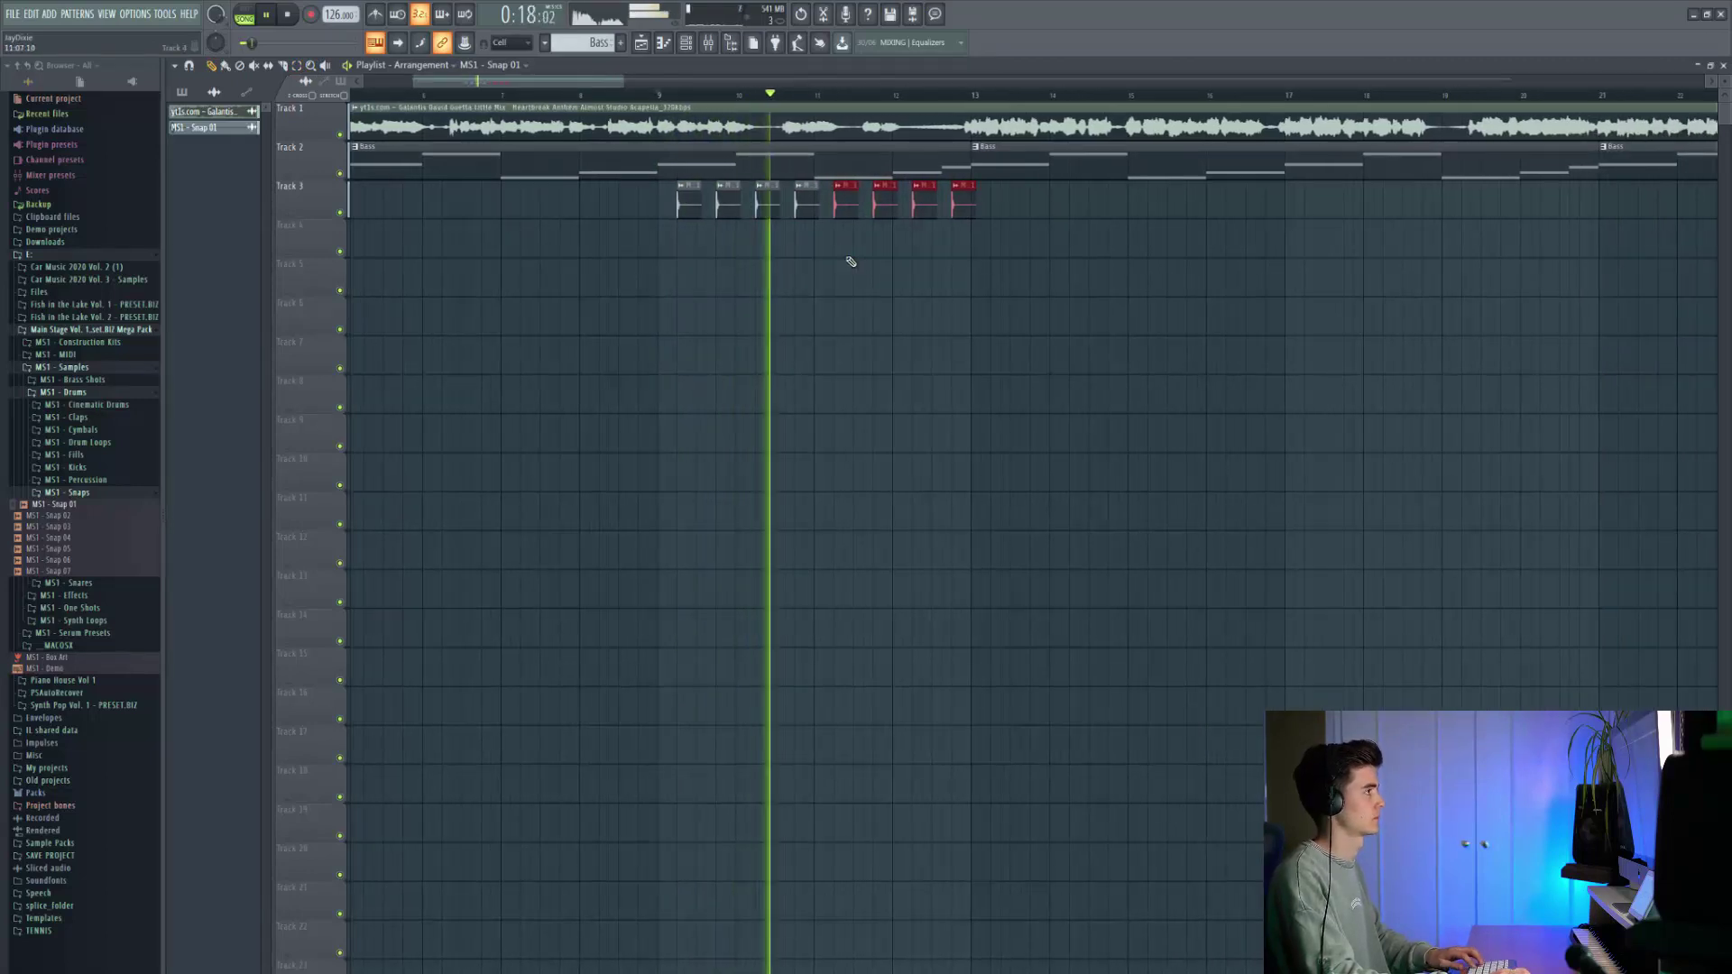
# Duplicate the eight-snap group twice on Track 3 to continue the snaps through bar 20, and stop playback.
pyautogui.scroll(-5, 827, 272)
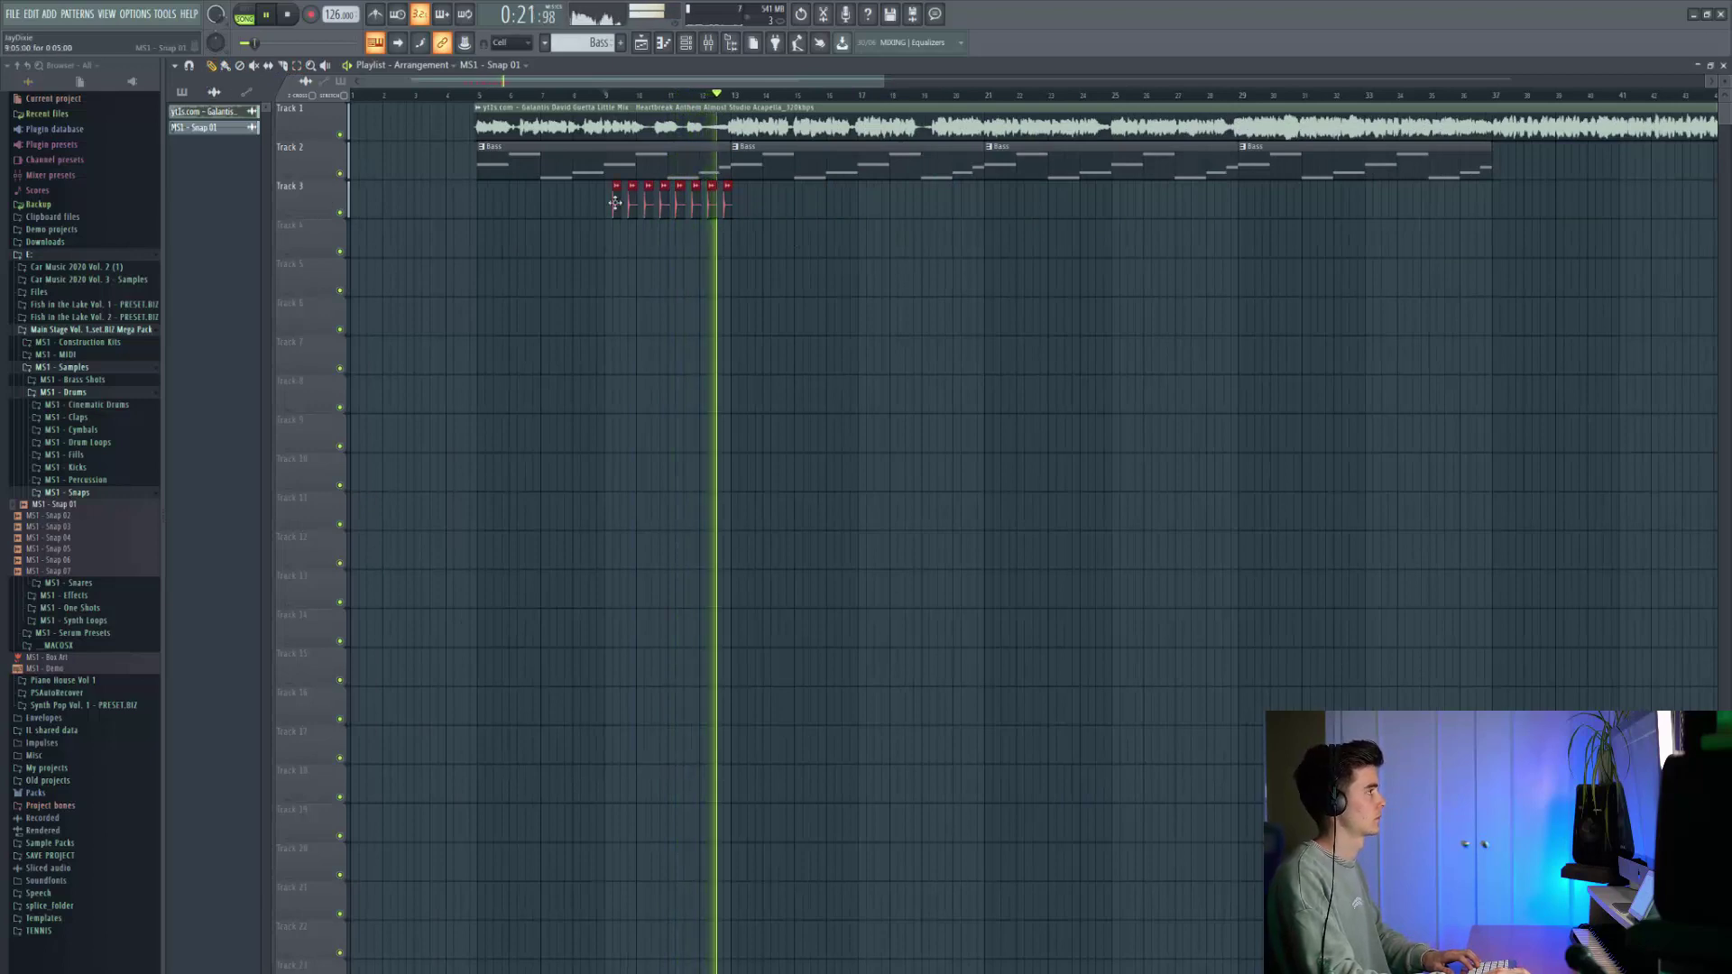
pyautogui.hotkey('ctrl', 'b')
pyautogui.hotkey('ctrl', 'b')
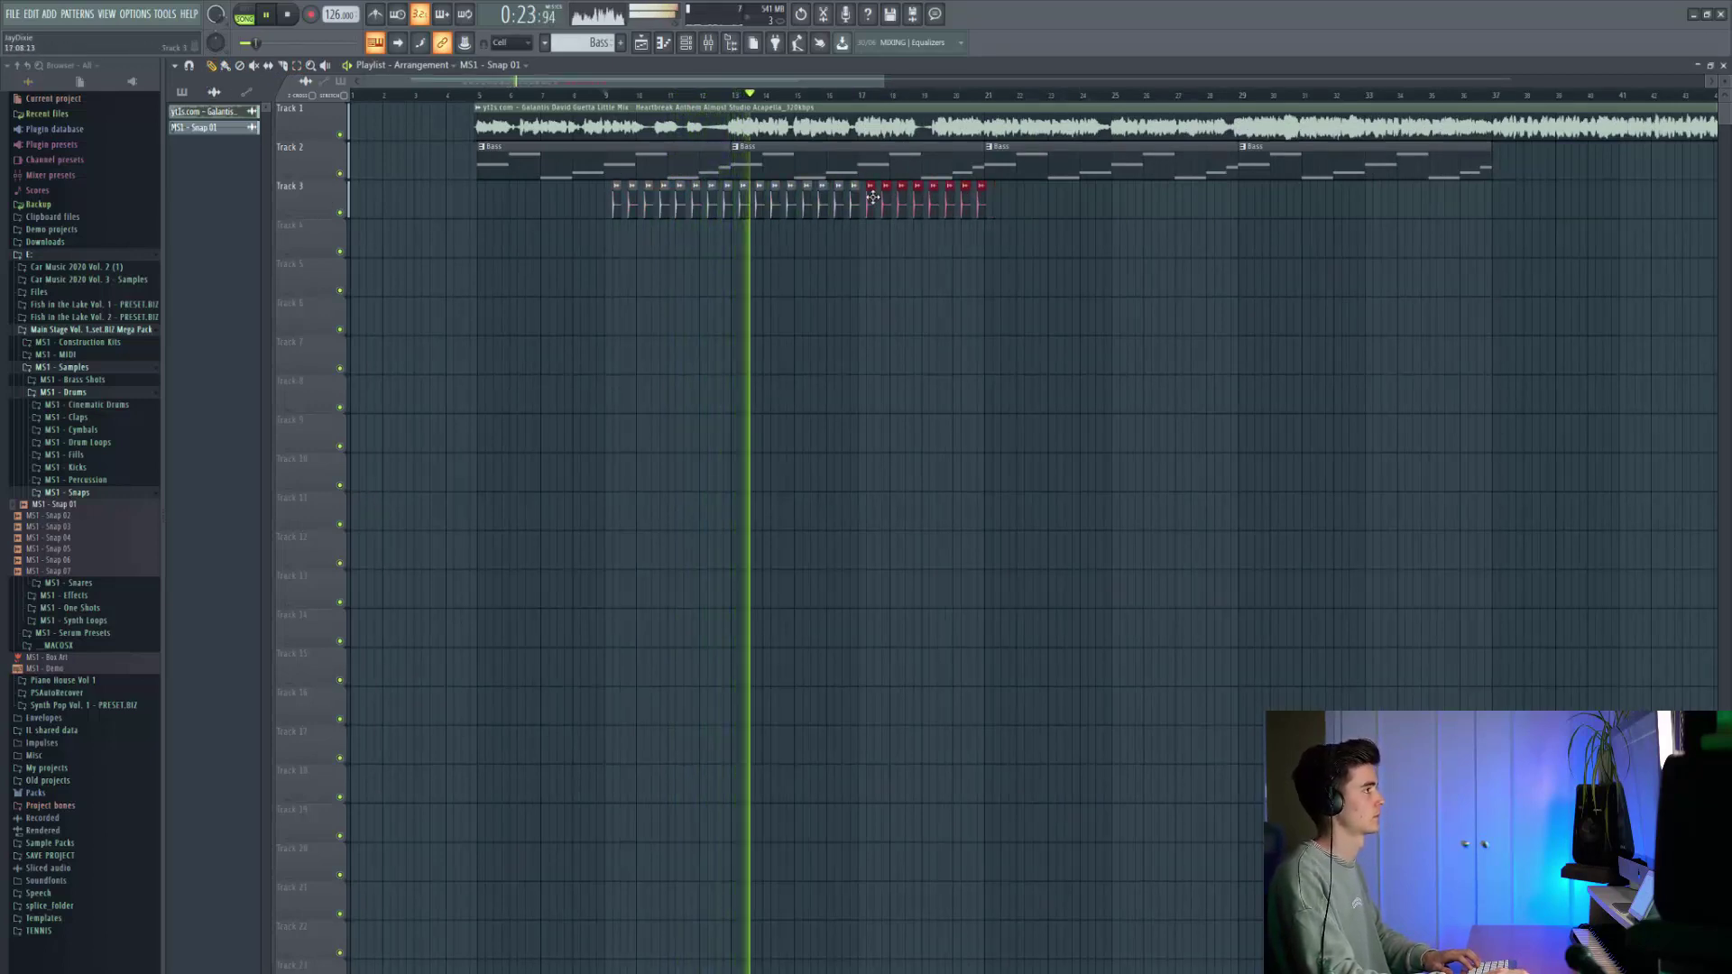
pyautogui.press('space')
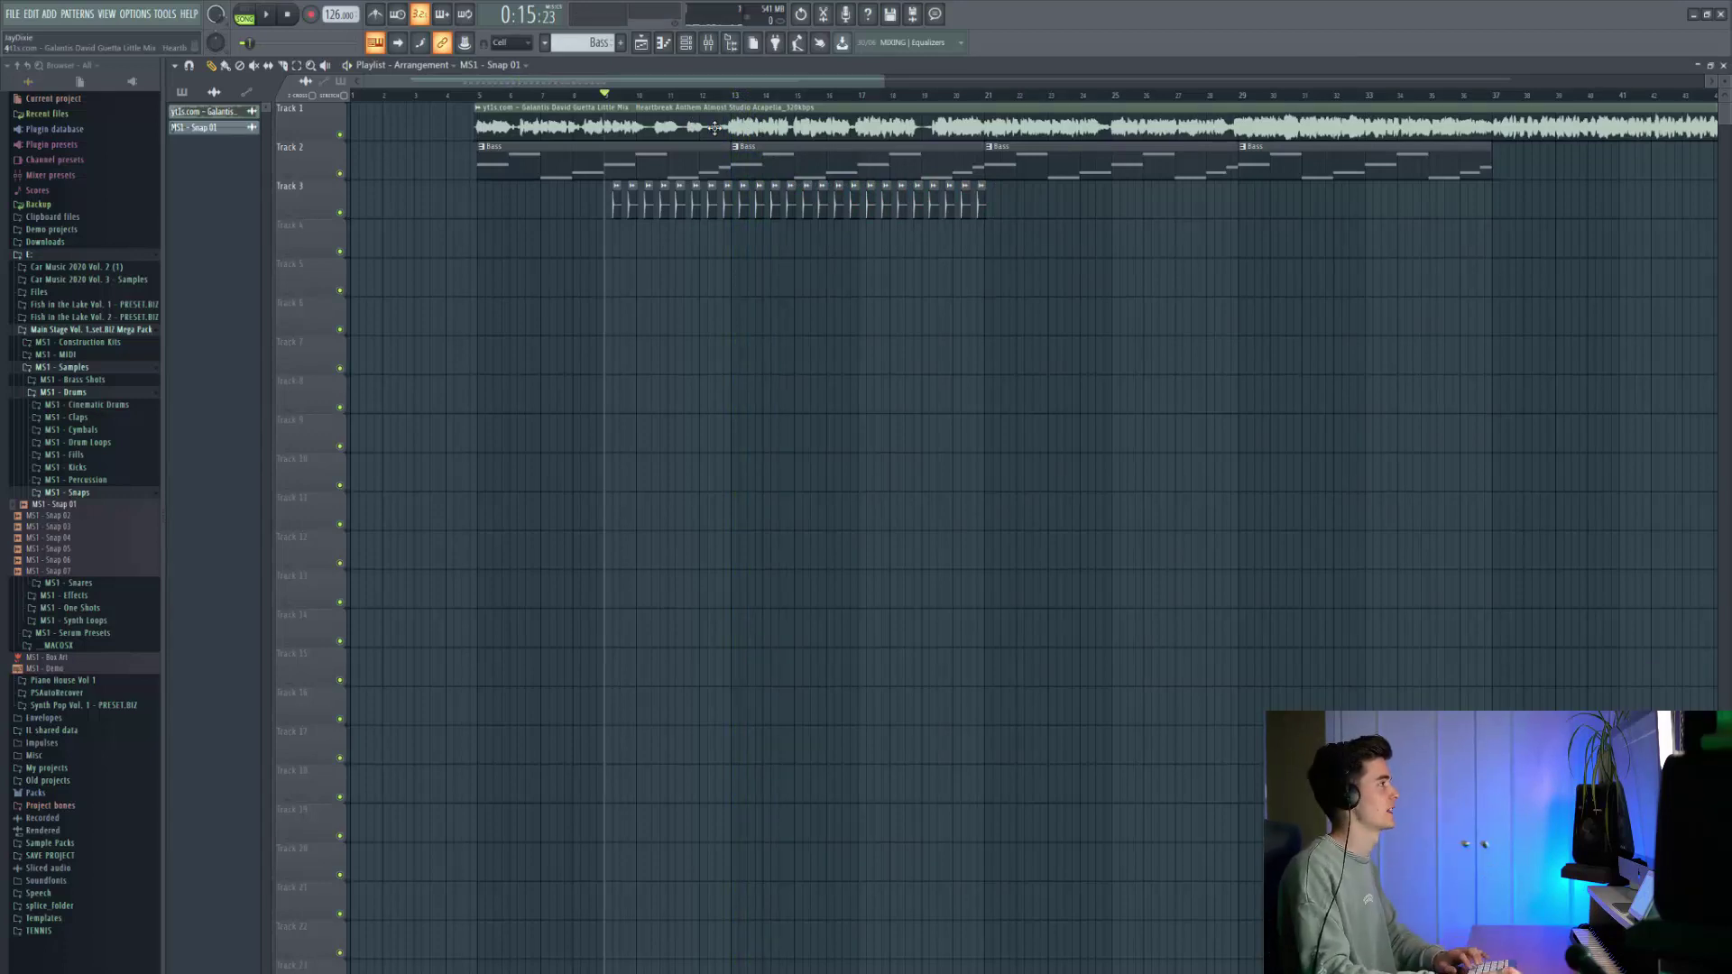
# Play the arrangement from just before bar 5 and collapse the snap samples folder.
pyautogui.press('space')
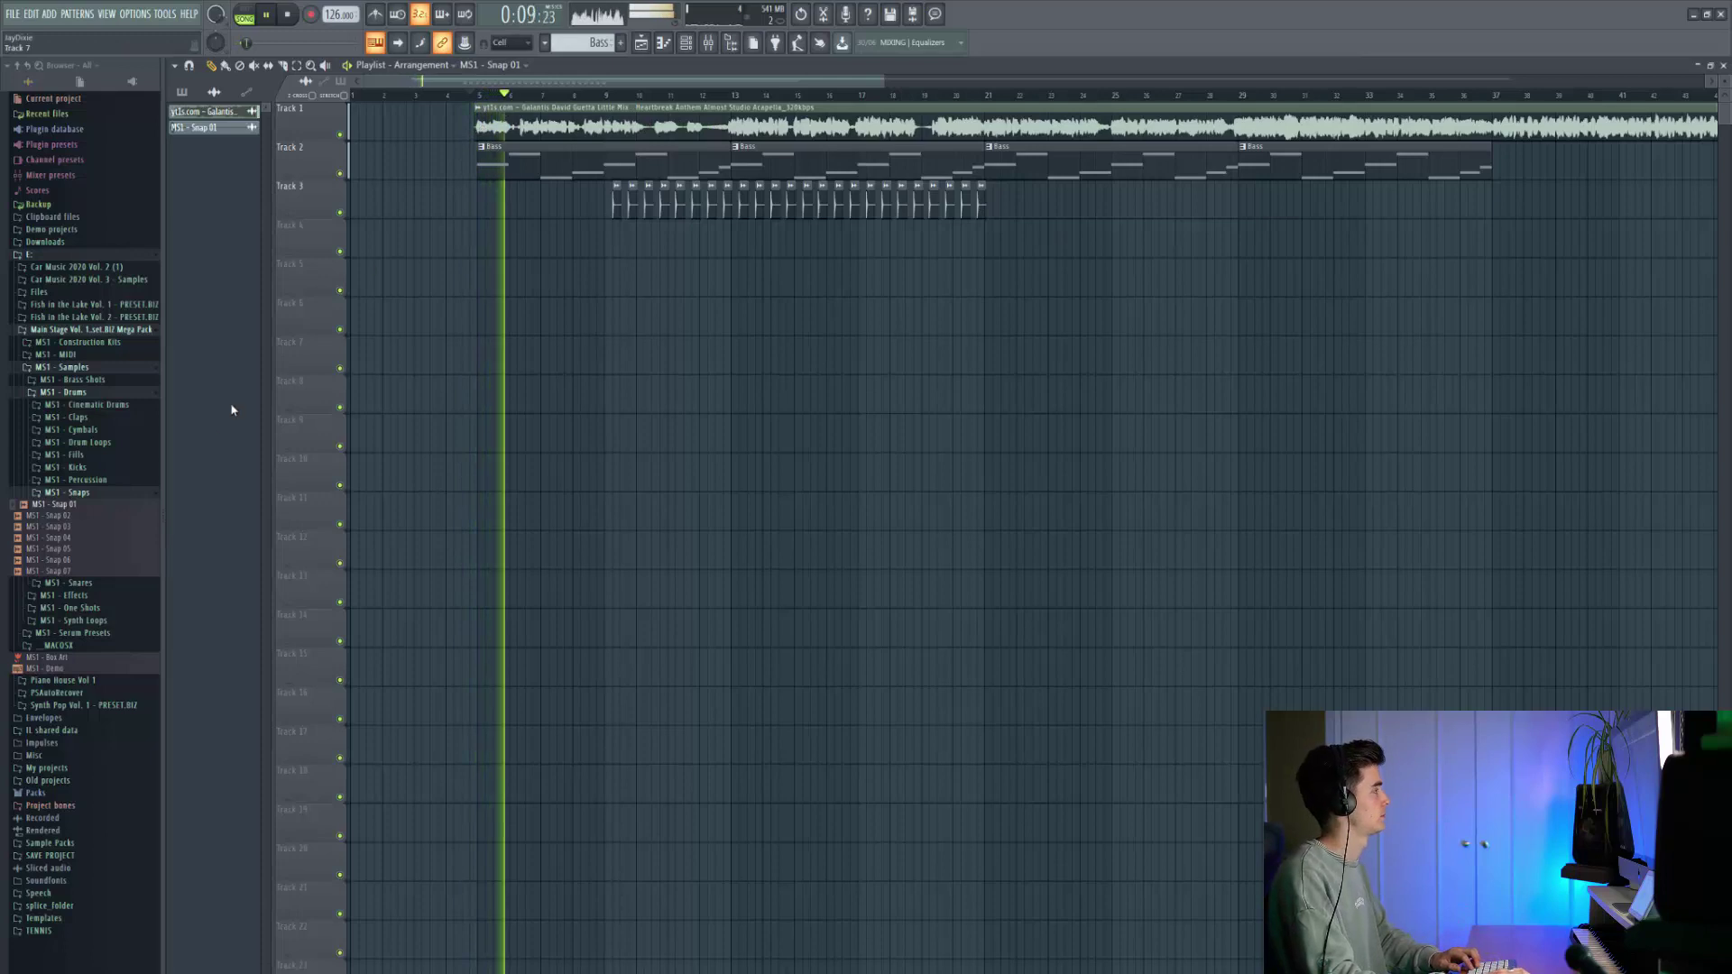
pyautogui.click(99, 503)
pyautogui.press('space')
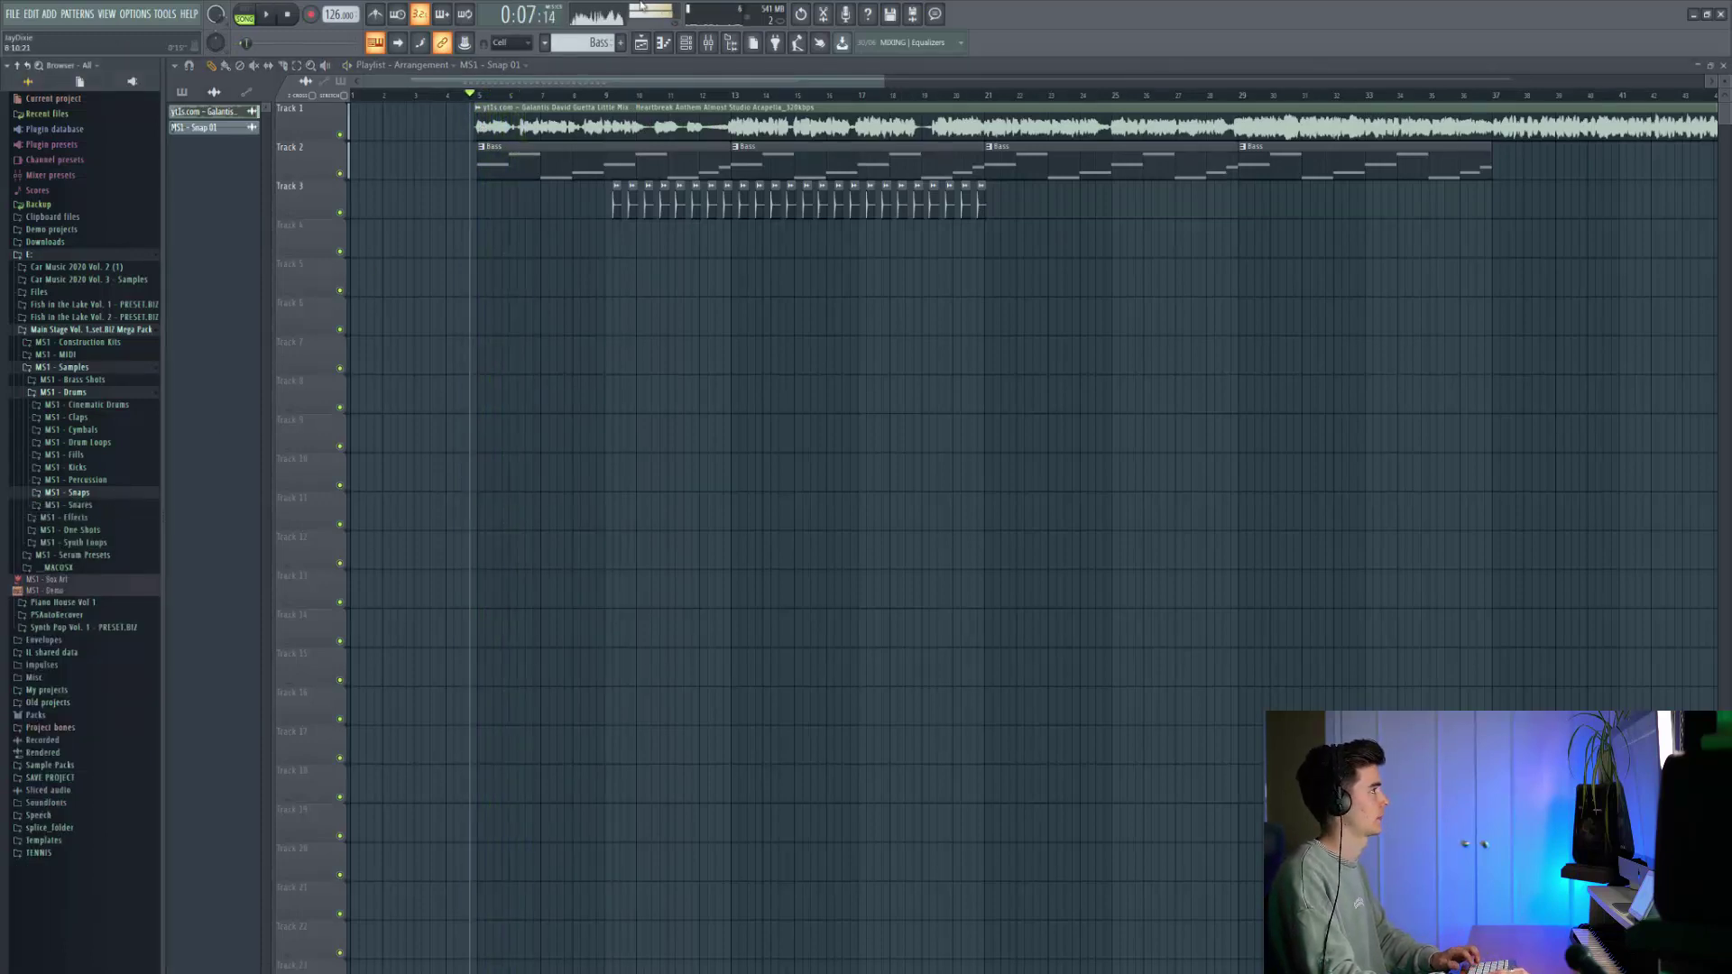
# Create a new pattern named Pluck.
pyautogui.click(621, 47)
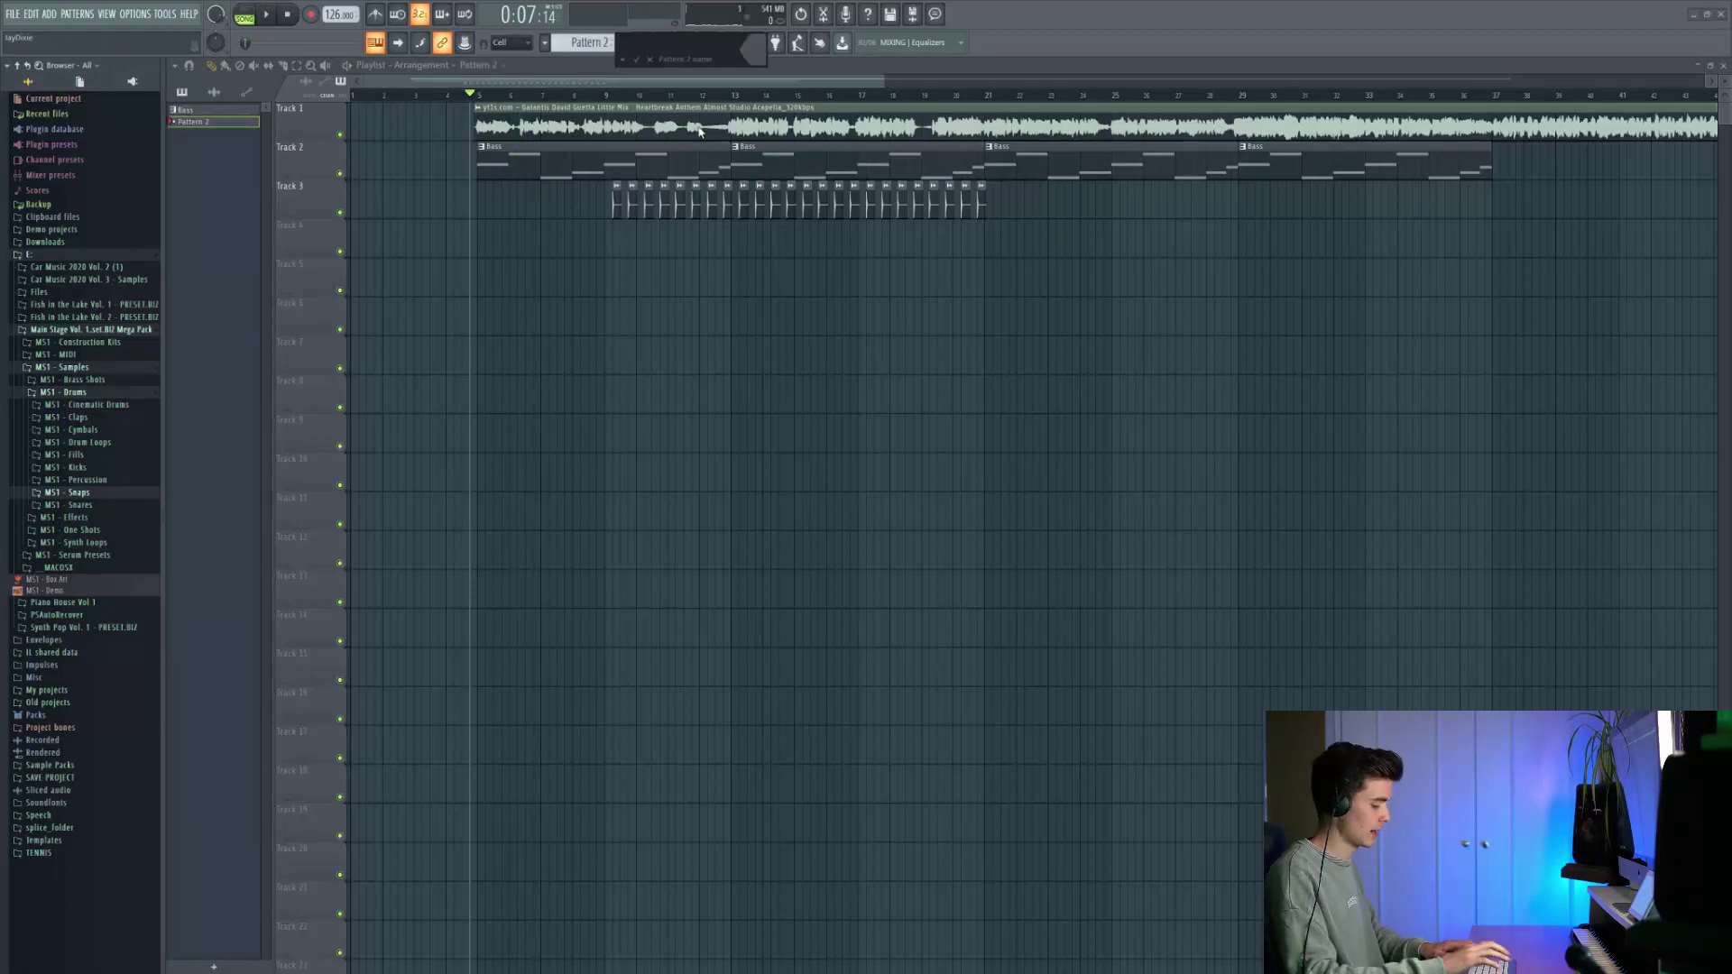
pyautogui.write('Pluck')
pyautogui.press('Return')
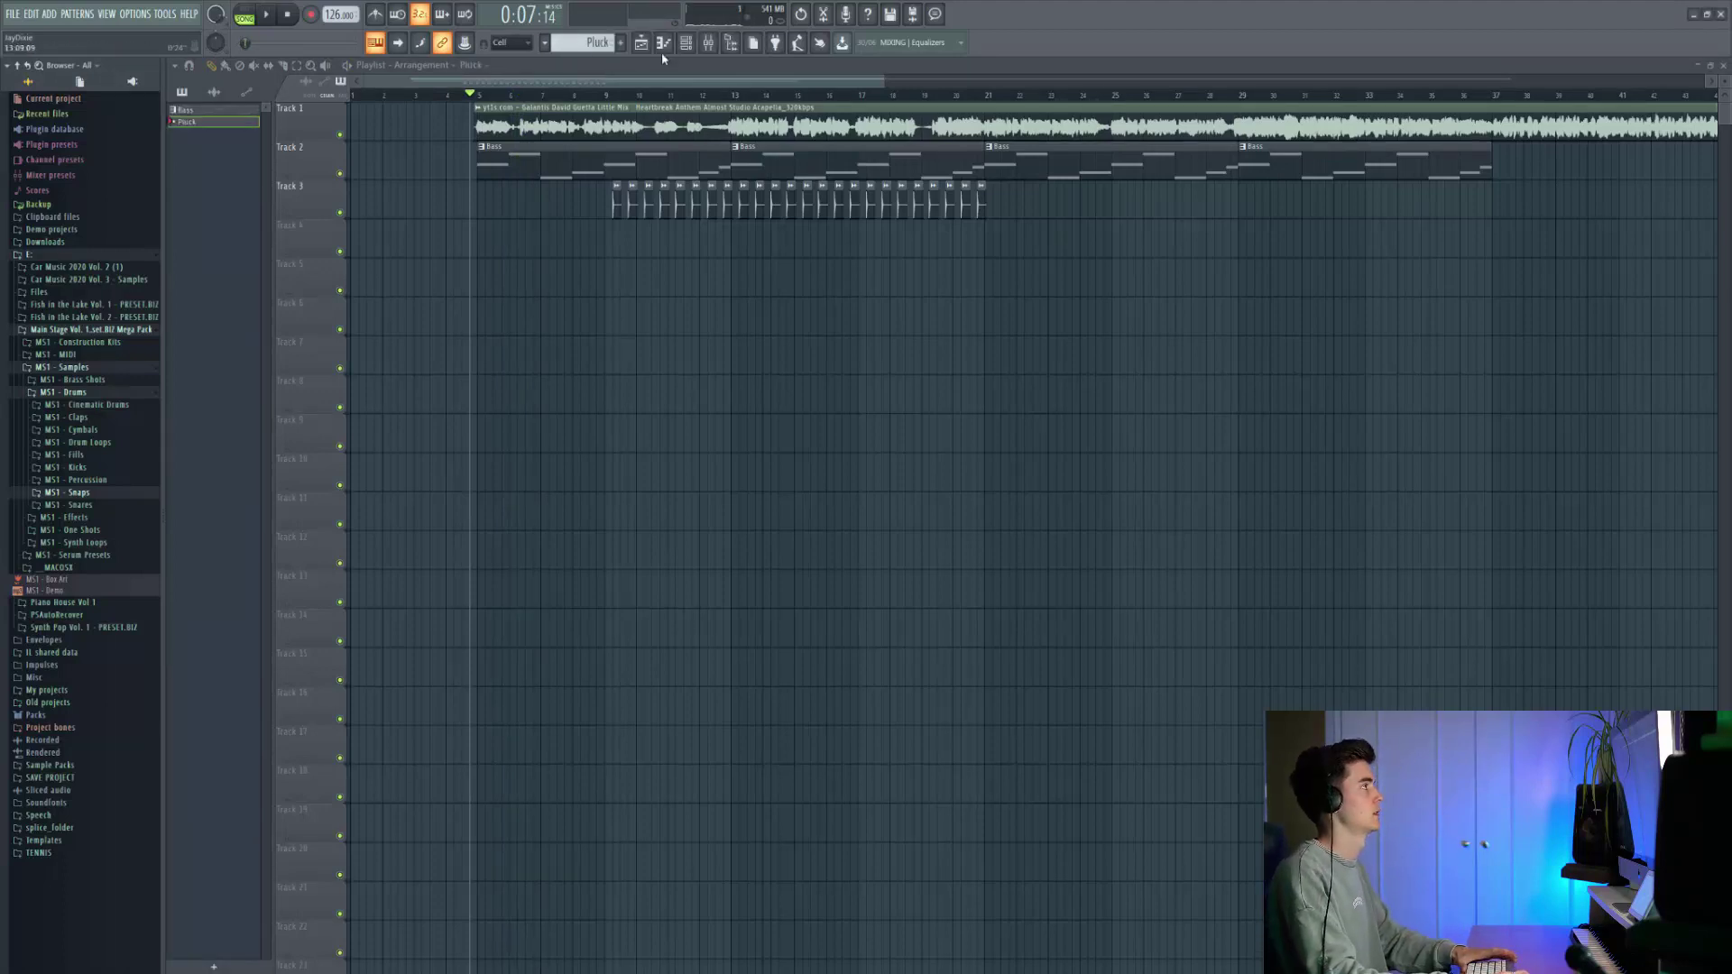
# Insert a new Serum (64bit) instrument in the channel rack.
pyautogui.click(685, 43)
pyautogui.click(824, 241)
pyautogui.click(823, 255)
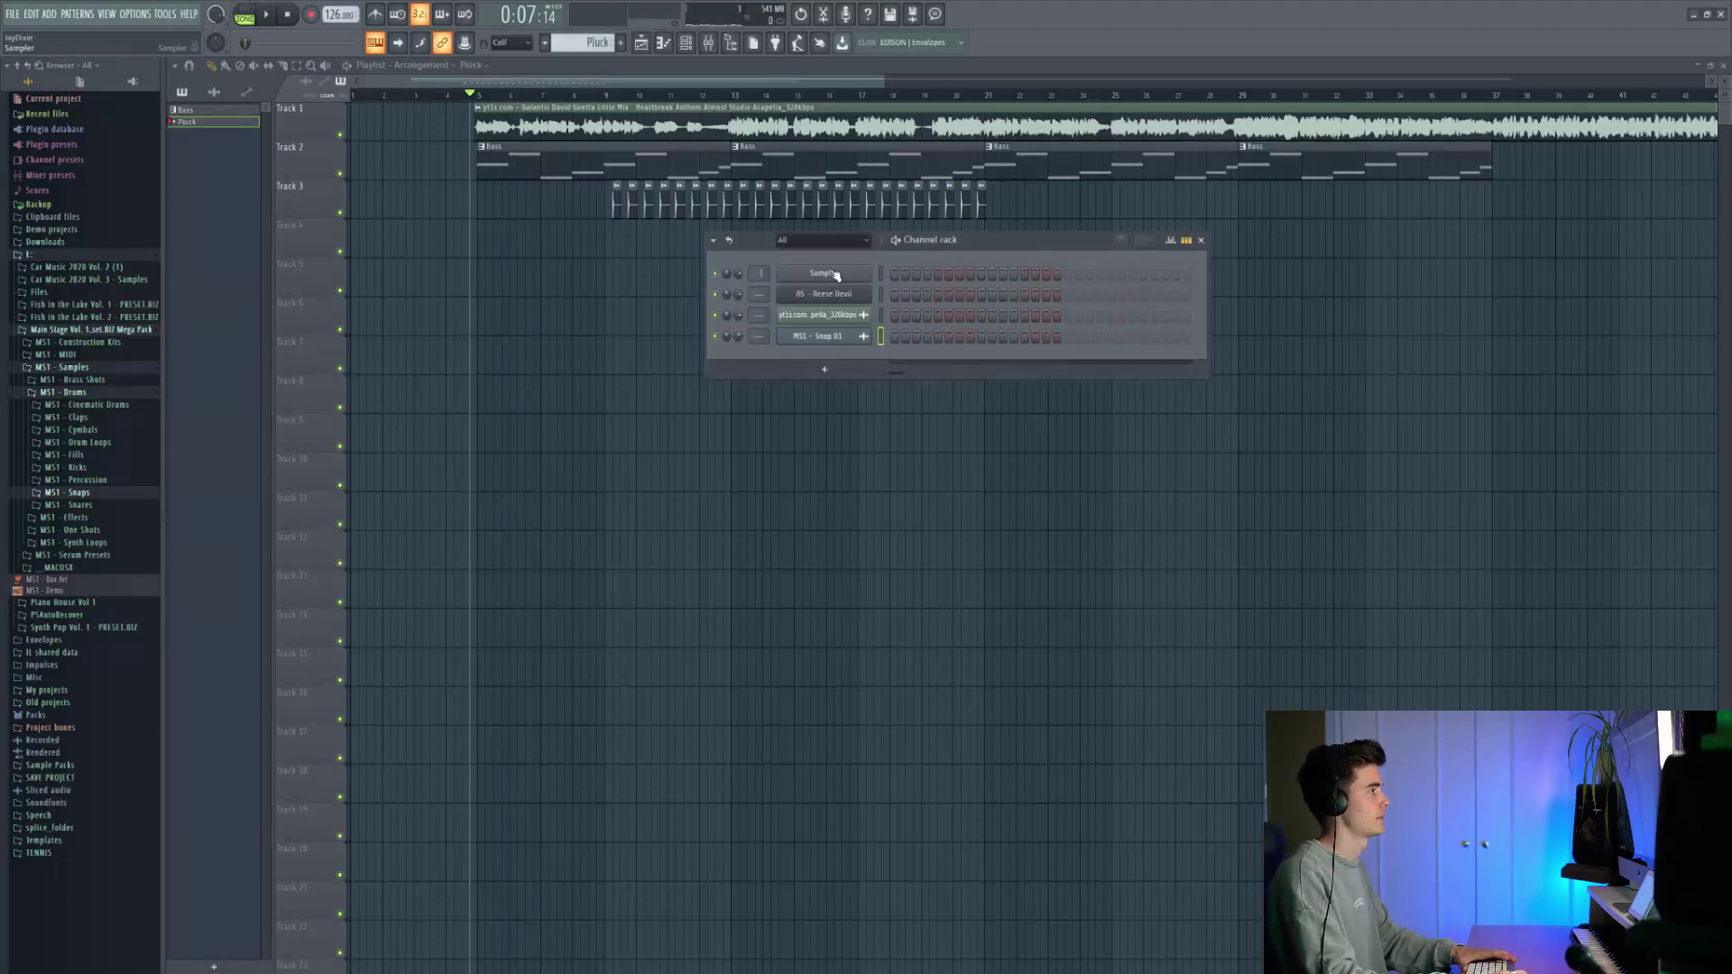
pyautogui.rightClick(835, 273)
pyautogui.moveTo(911, 380)
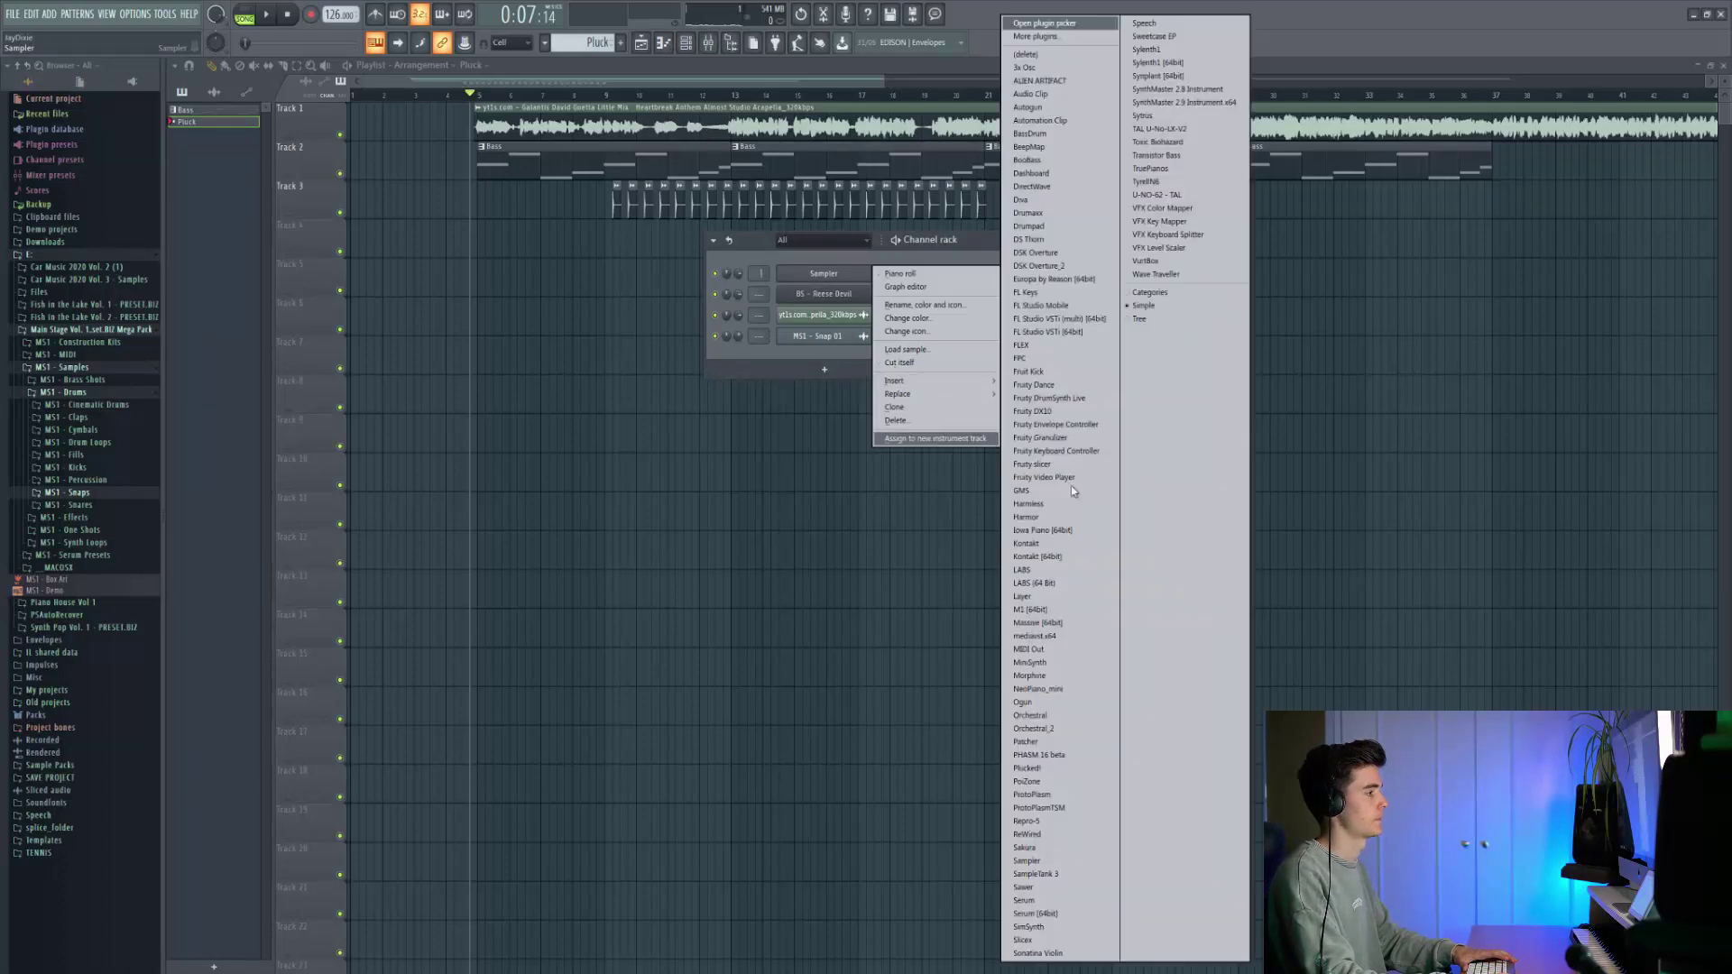
pyautogui.click(1035, 914)
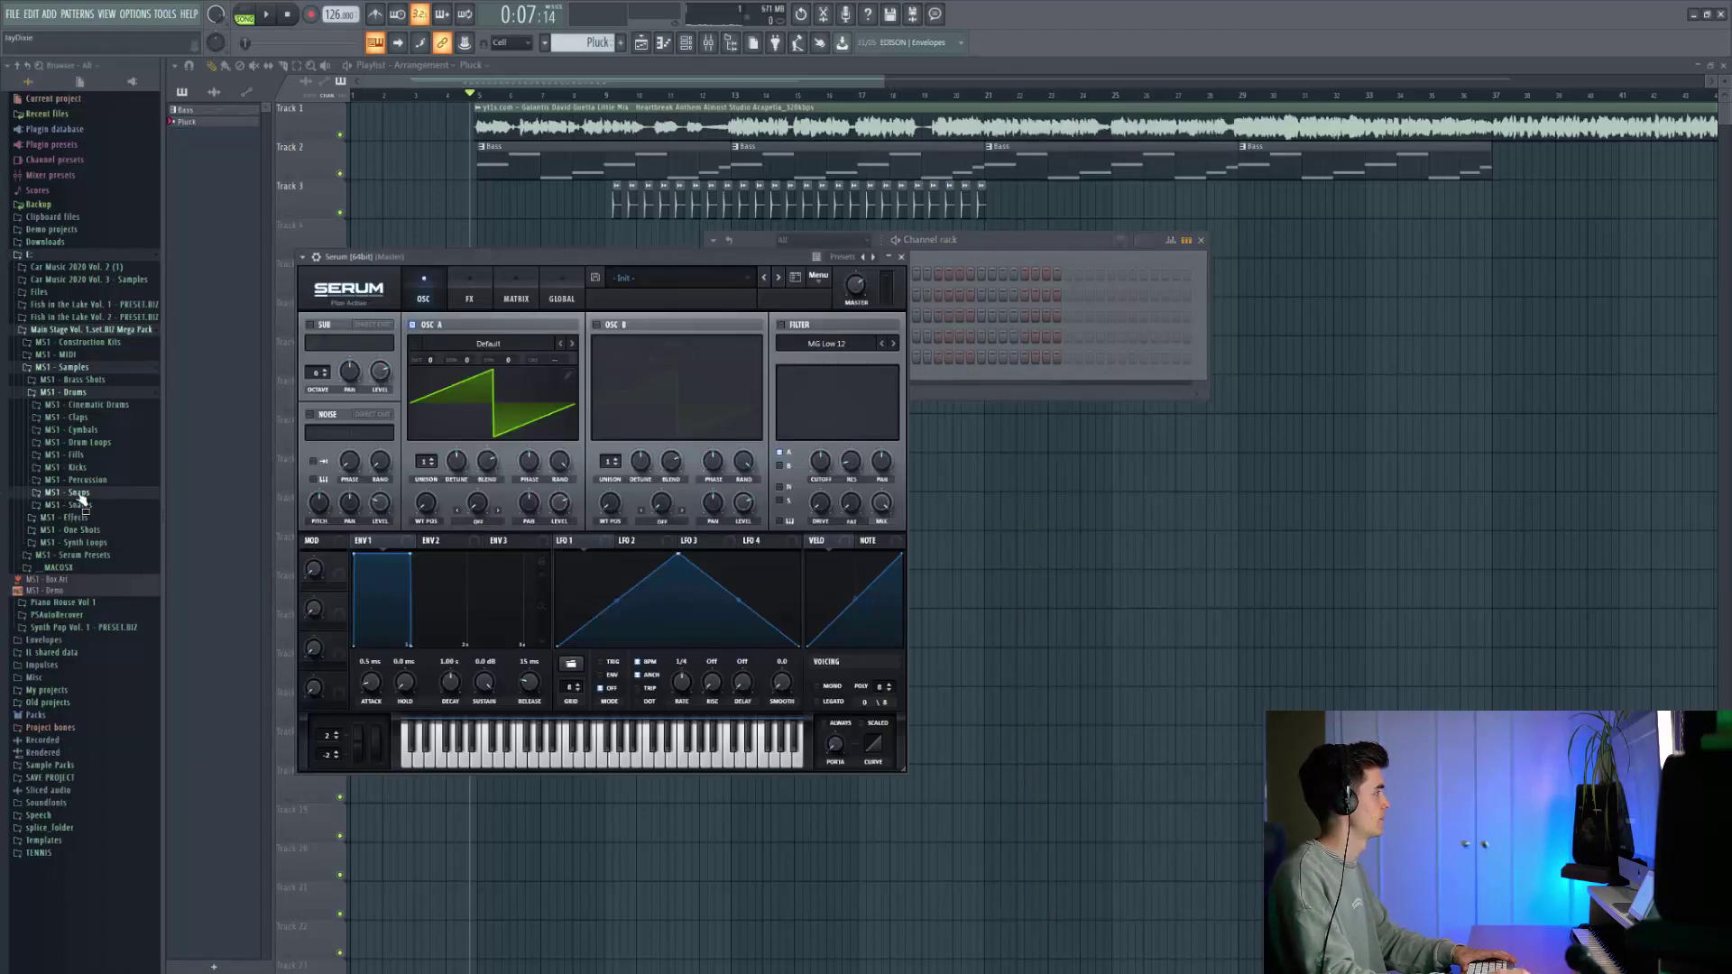
# Audition PL - Jumbo, PL - Glass and other plucks from MS1 - Serum Presets, load PL - GT Mute into Serum and play the song.
pyautogui.click(94, 556)
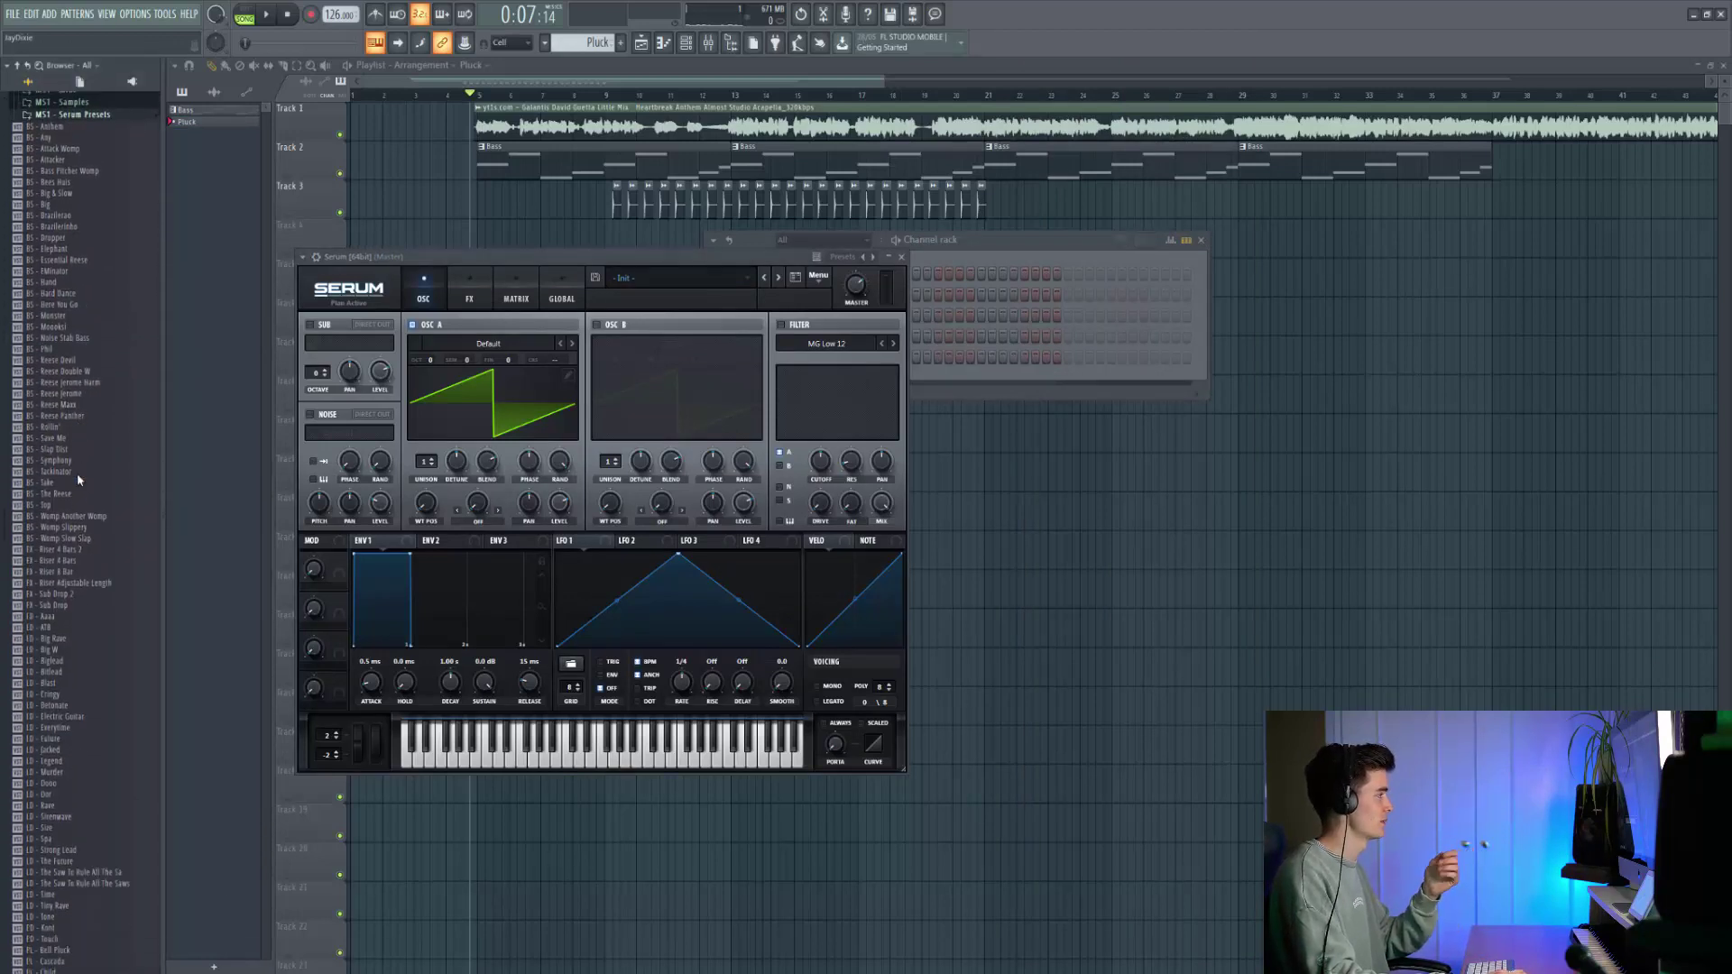
pyautogui.scroll(-10, 78, 479)
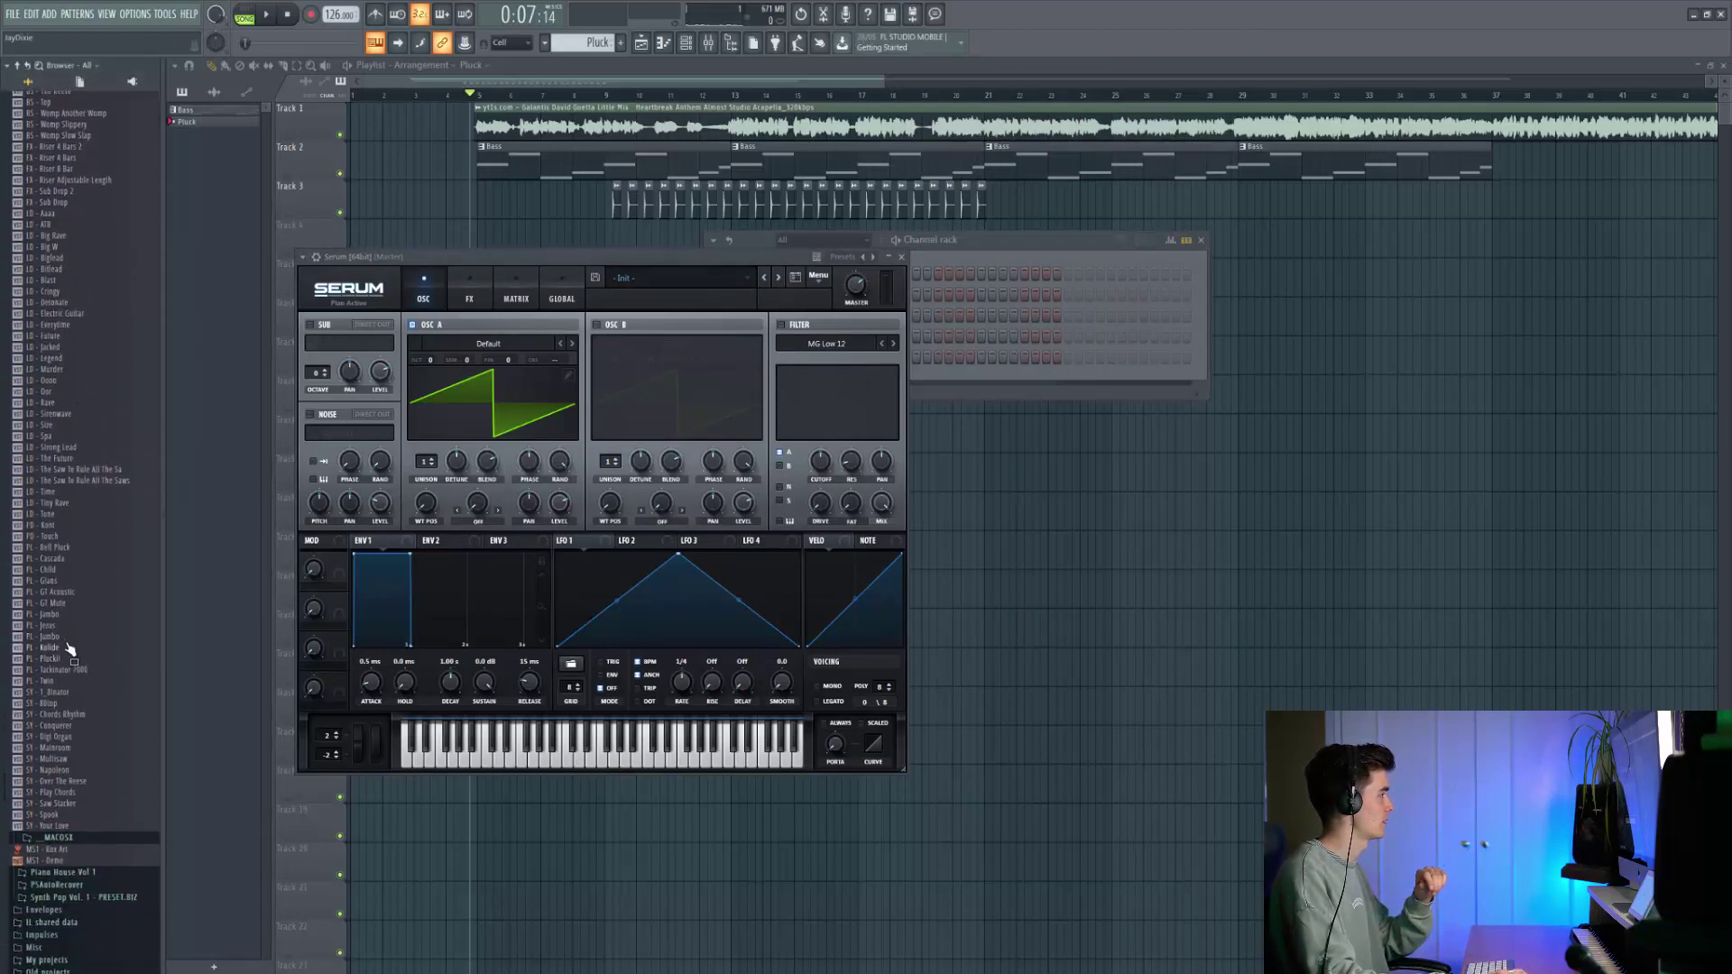
pyautogui.click(67, 637)
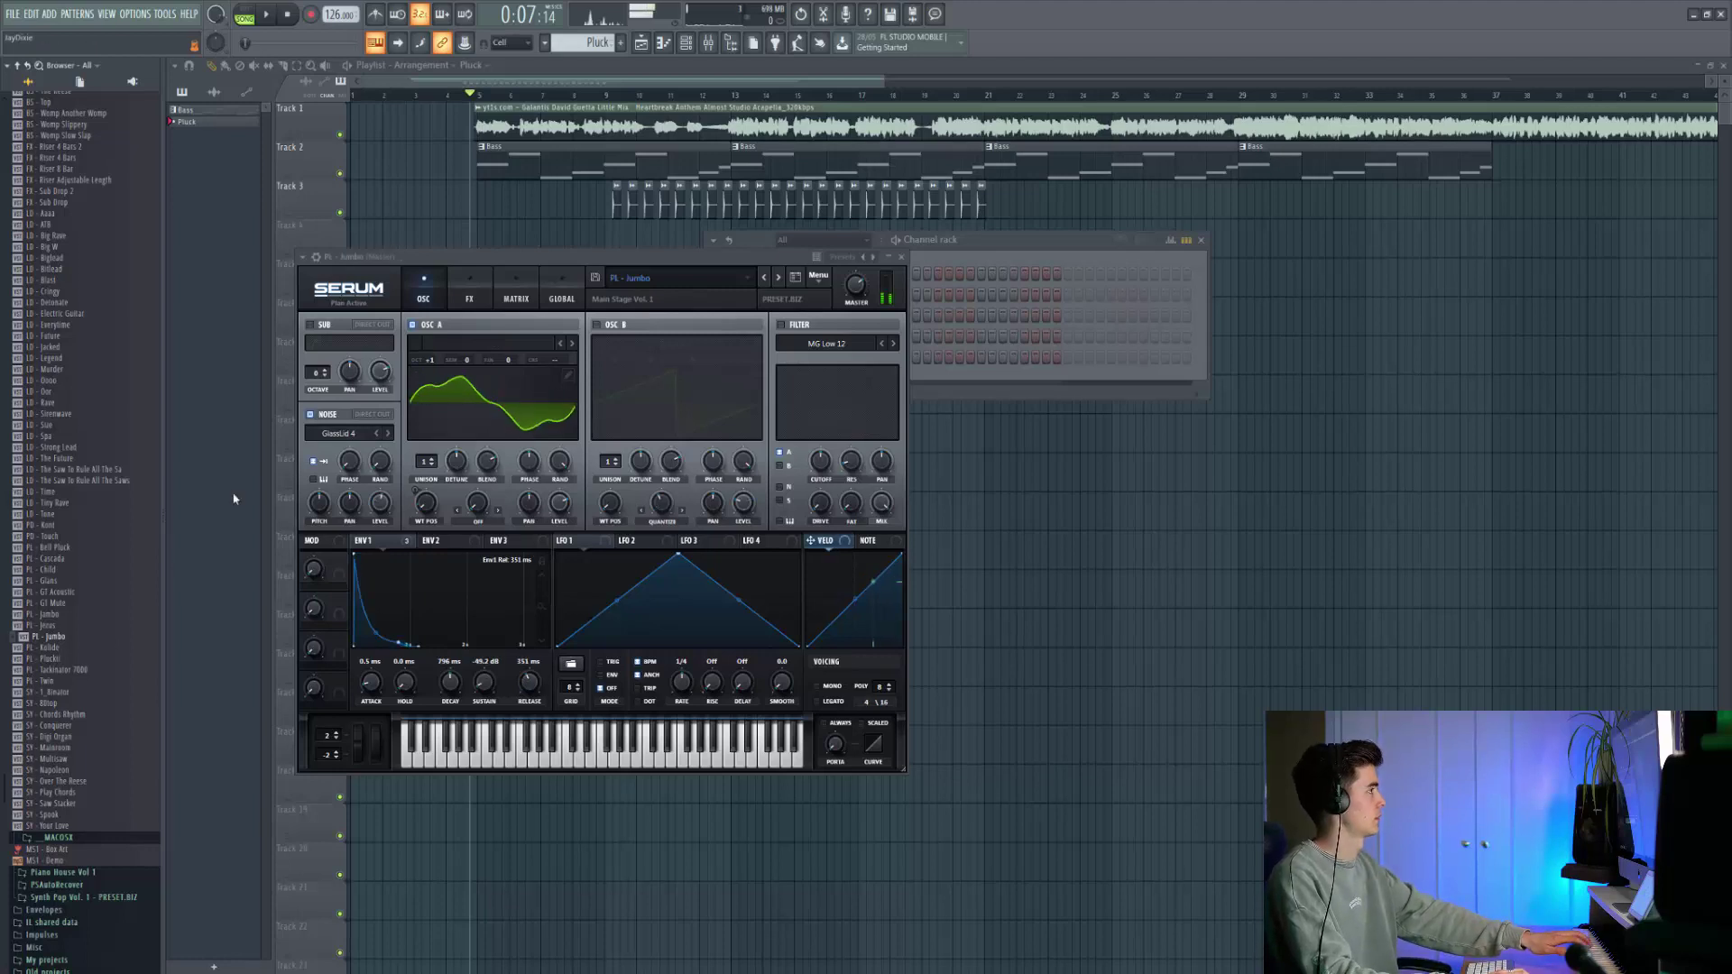
pyautogui.click(81, 626)
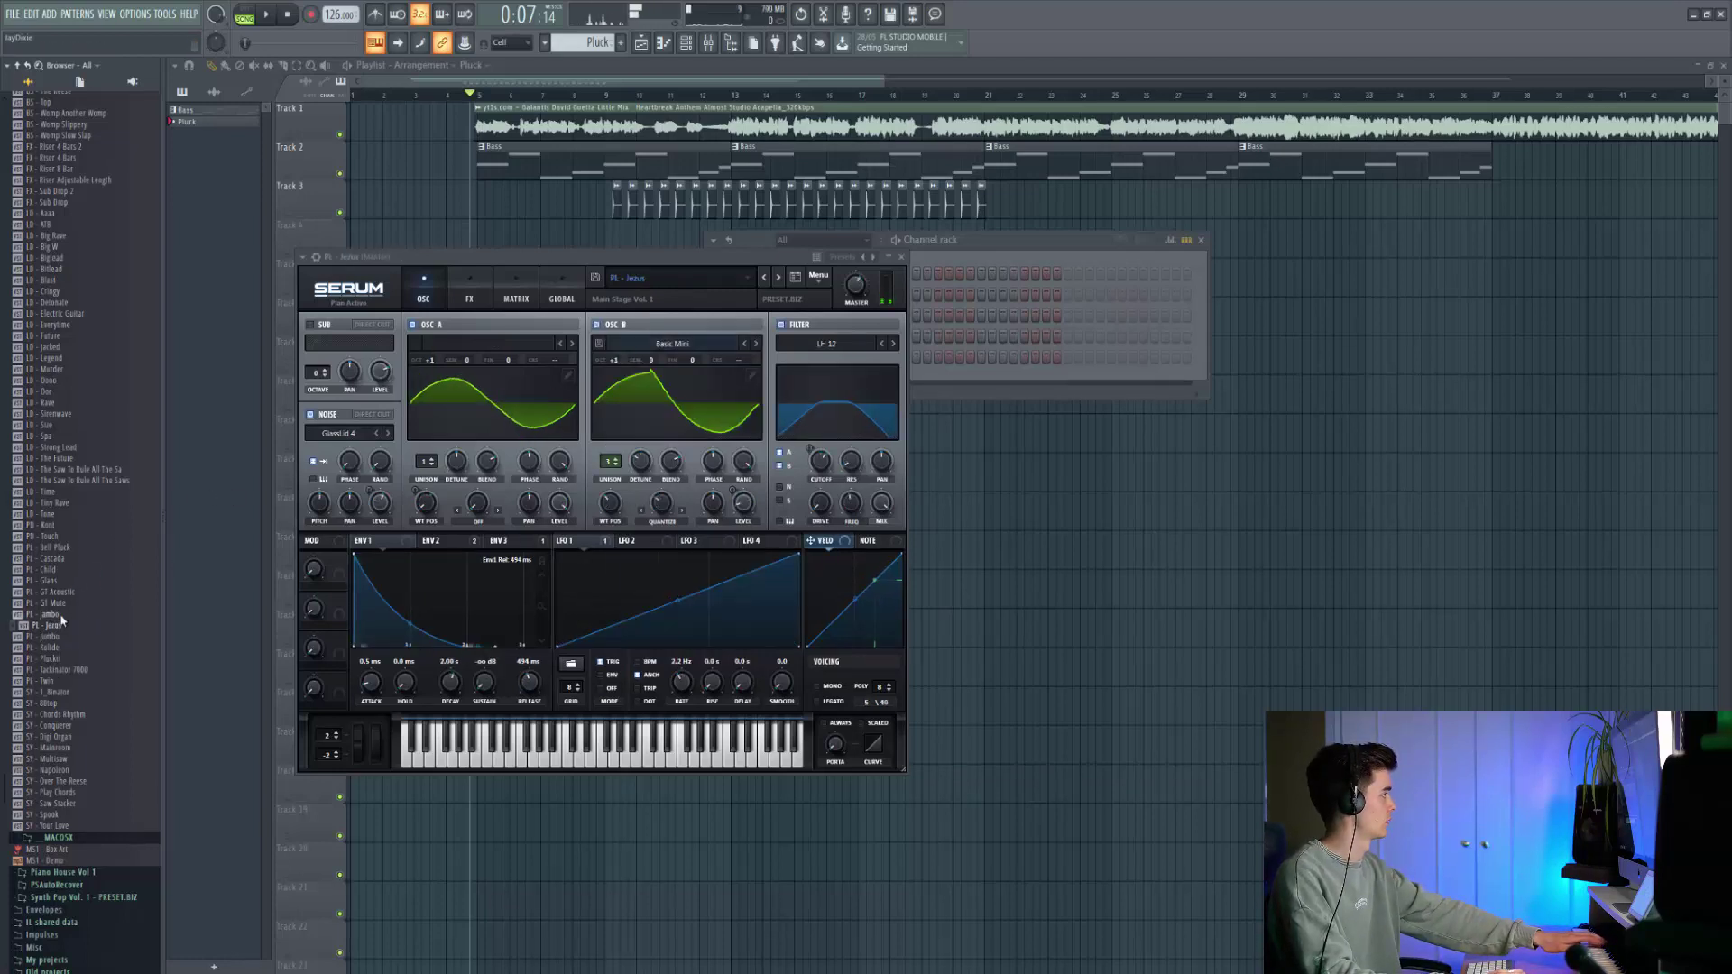
pyautogui.click(69, 599)
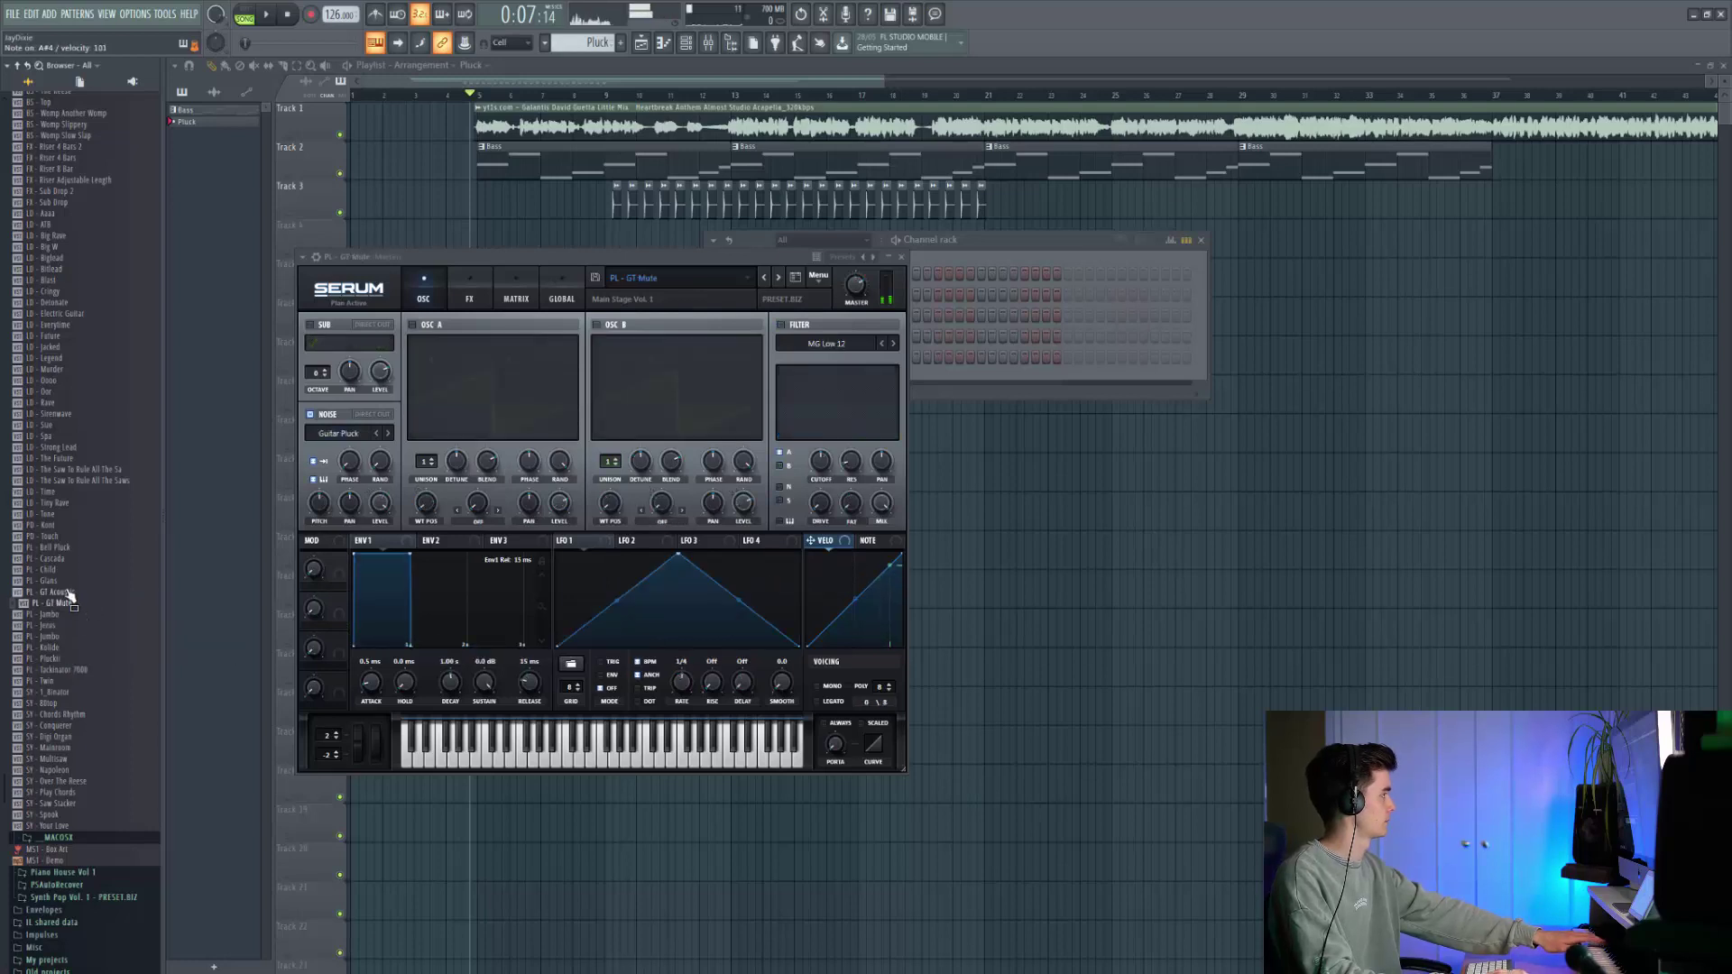
pyautogui.rightClick(64, 577)
pyautogui.click(81, 583)
pyautogui.rightClick(68, 598)
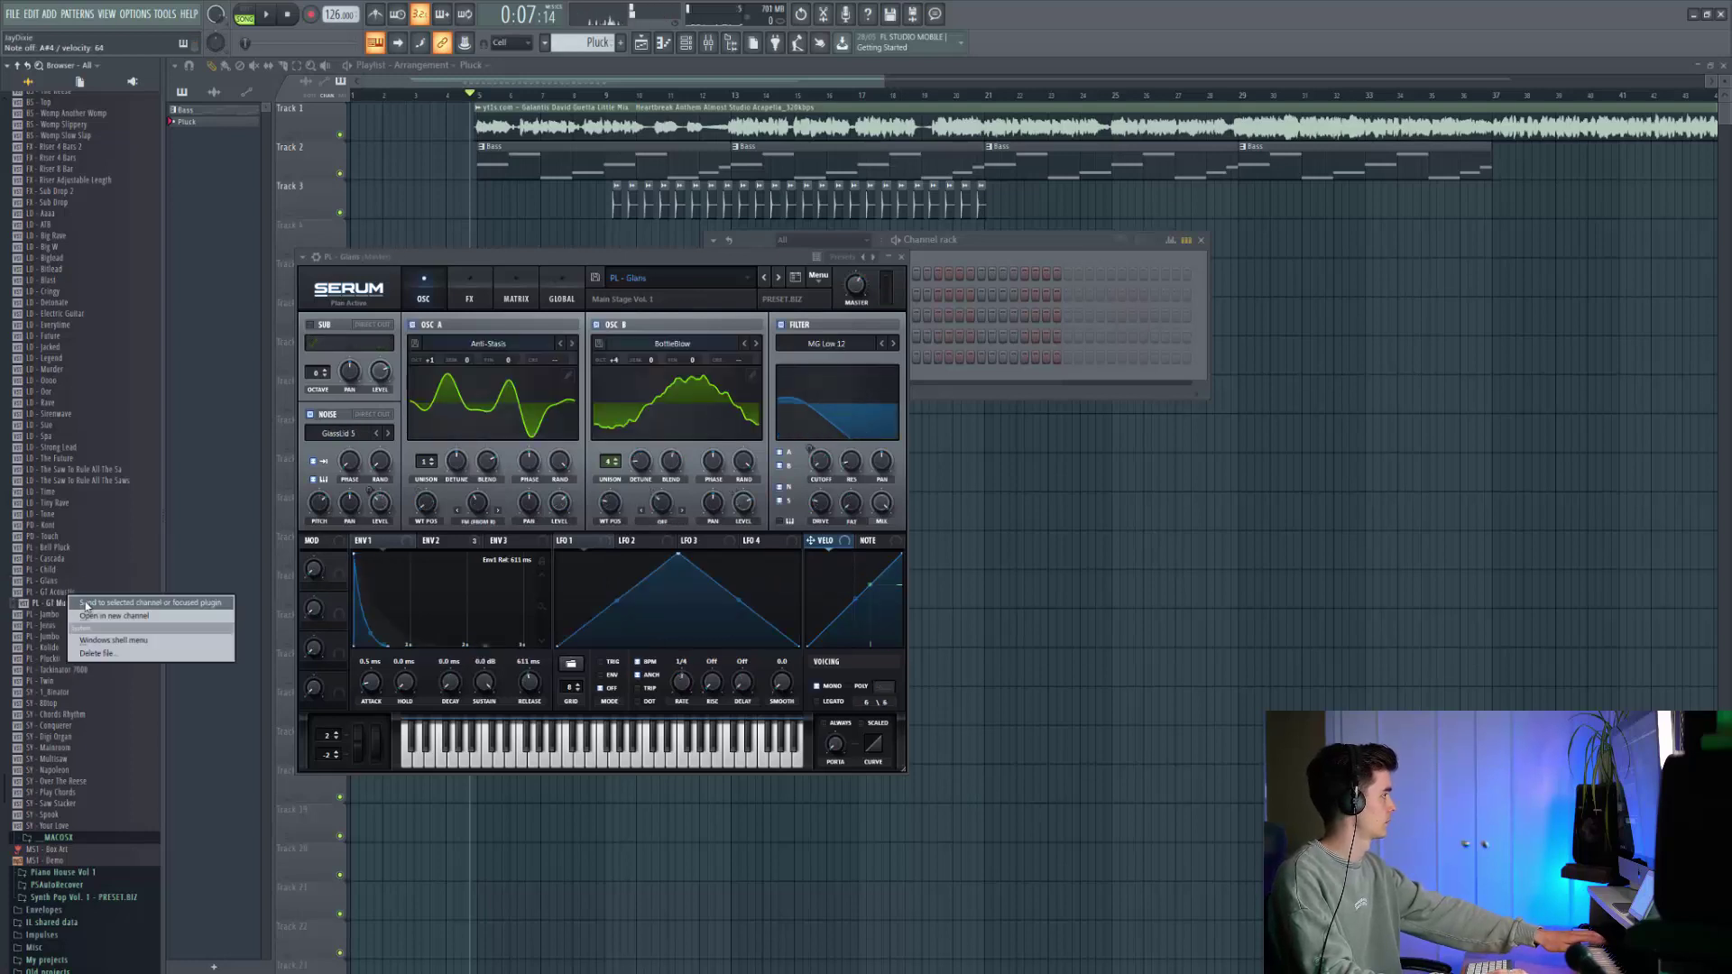
pyautogui.click(86, 604)
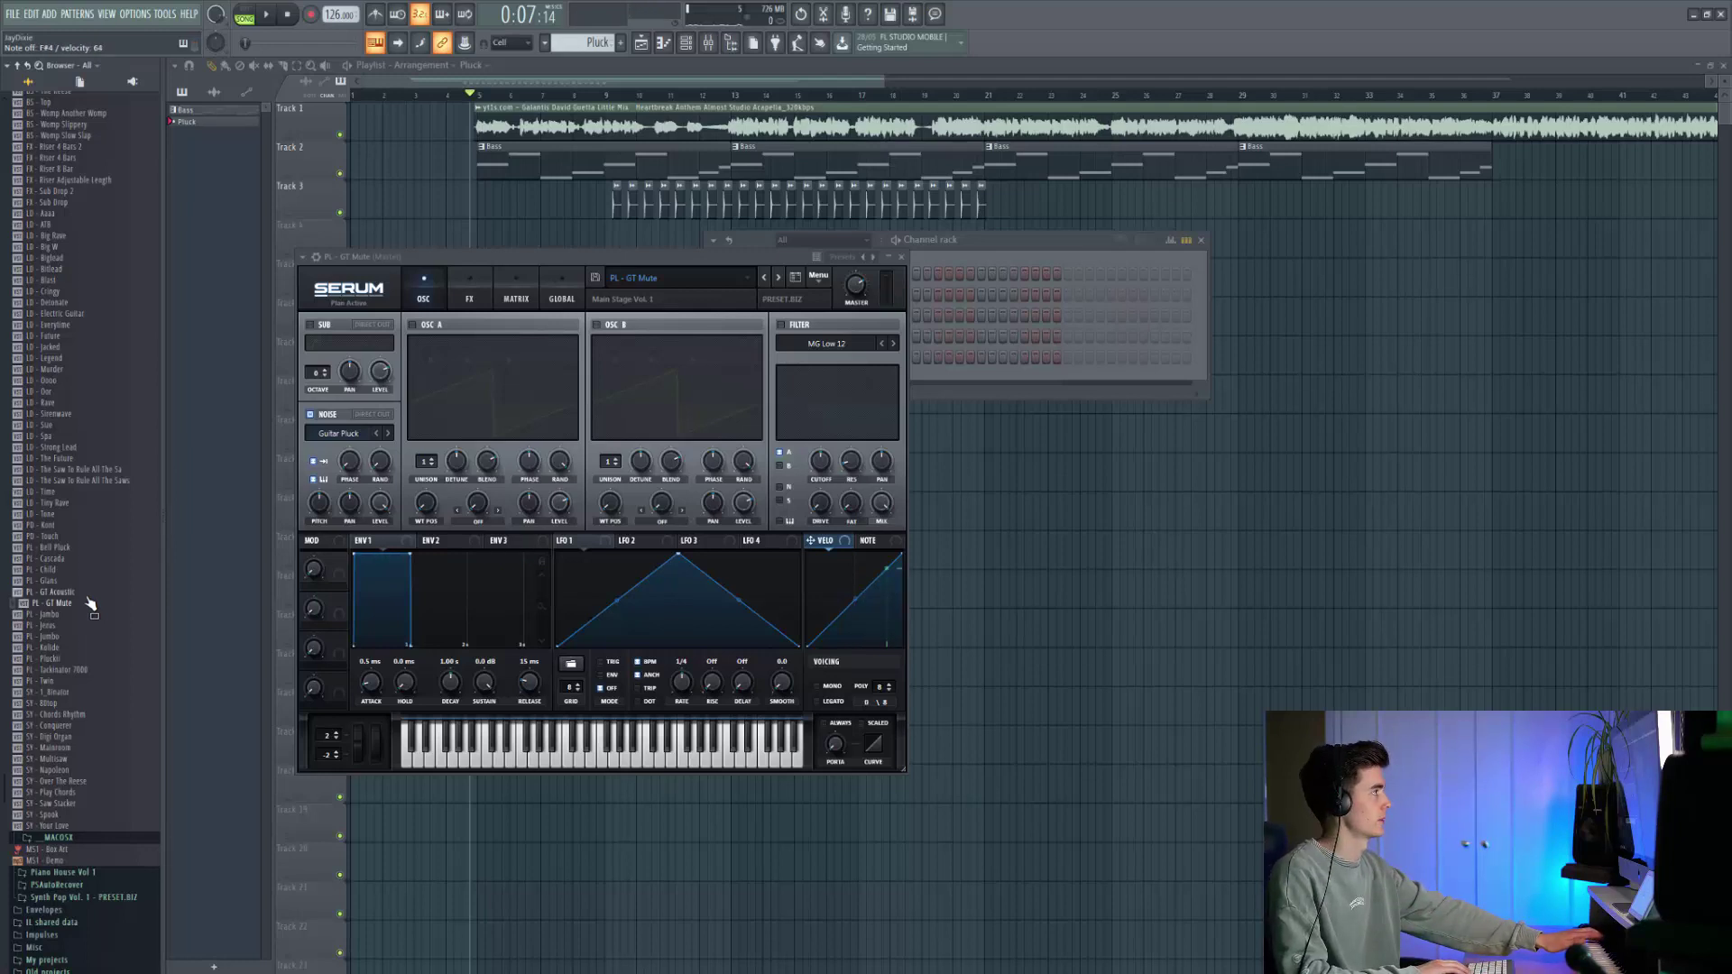
pyautogui.press('space')
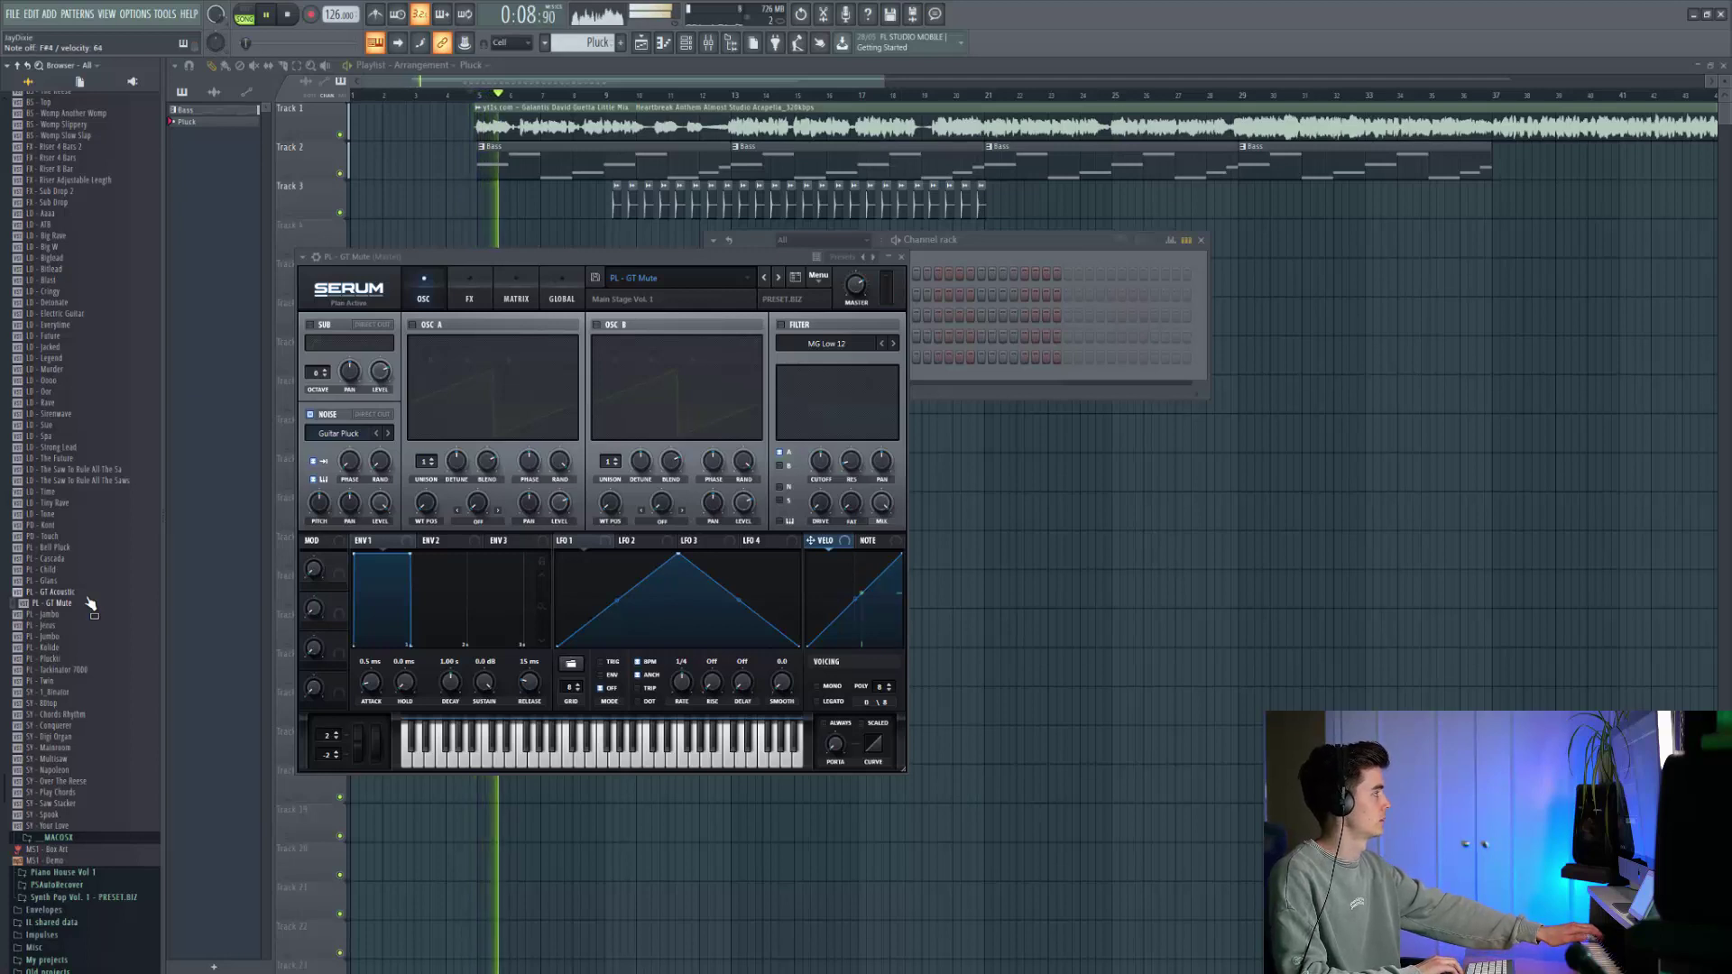
# Stop playback, audition PL - Child and PL - Bell Pluck, load PL - Cascada into Serum and lower its filter cutoff.
pyautogui.press('space')
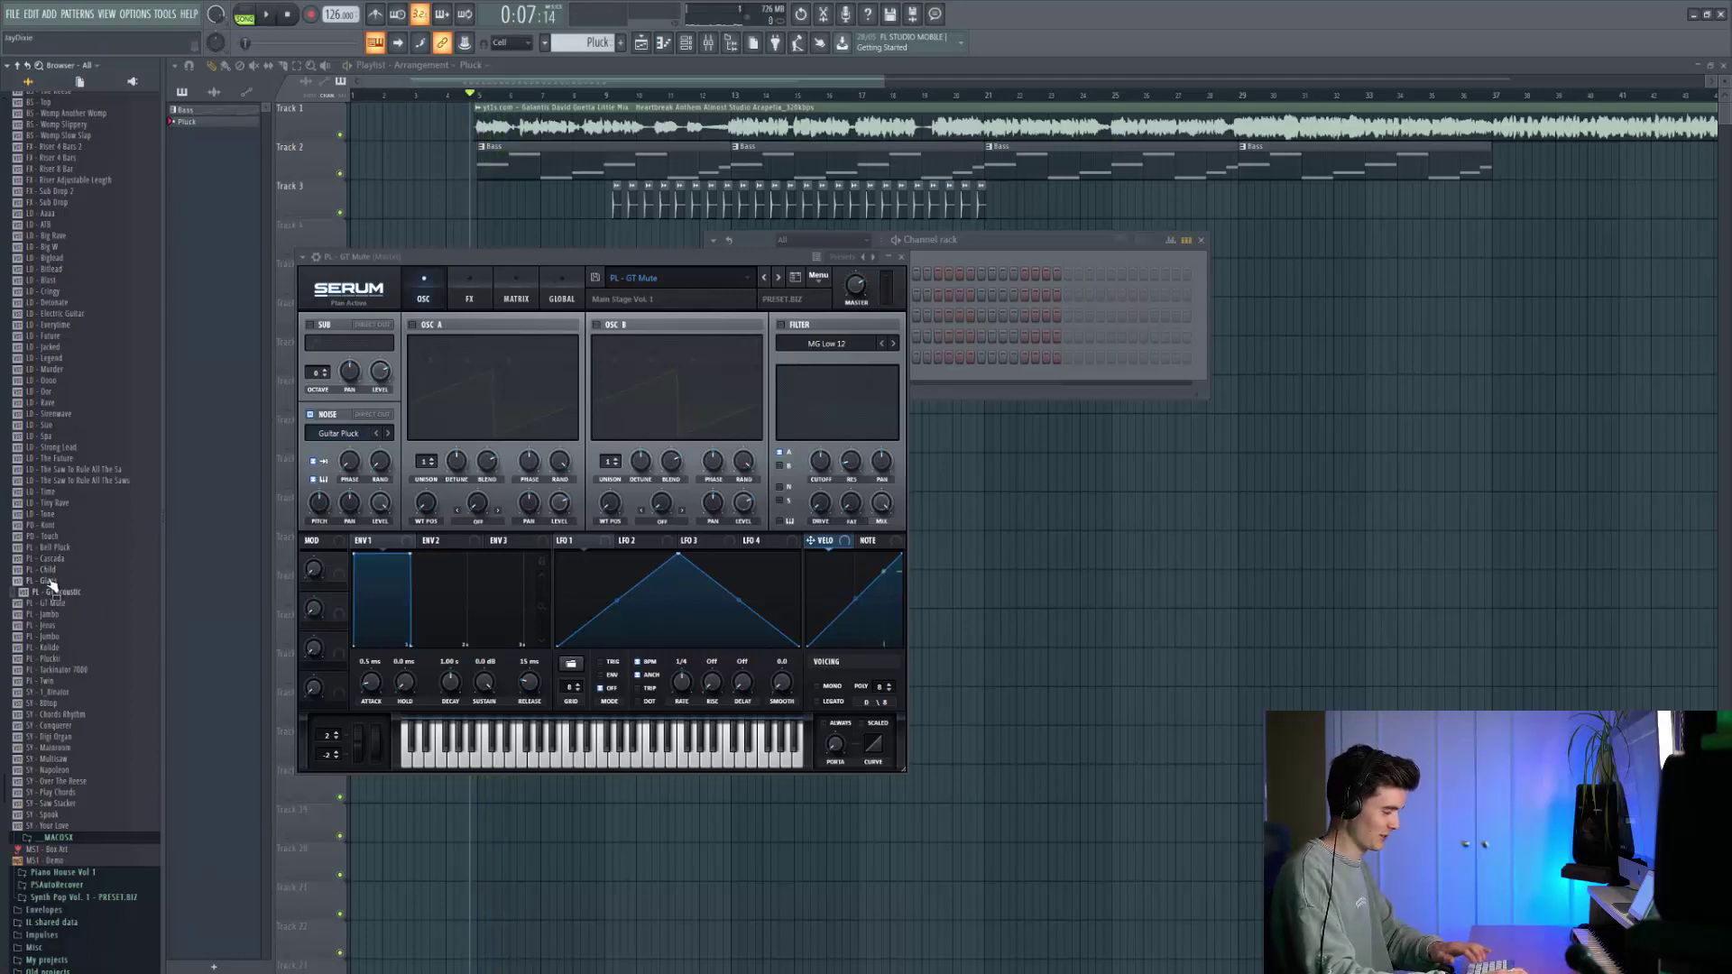
pyautogui.rightClick(72, 569)
pyautogui.click(76, 570)
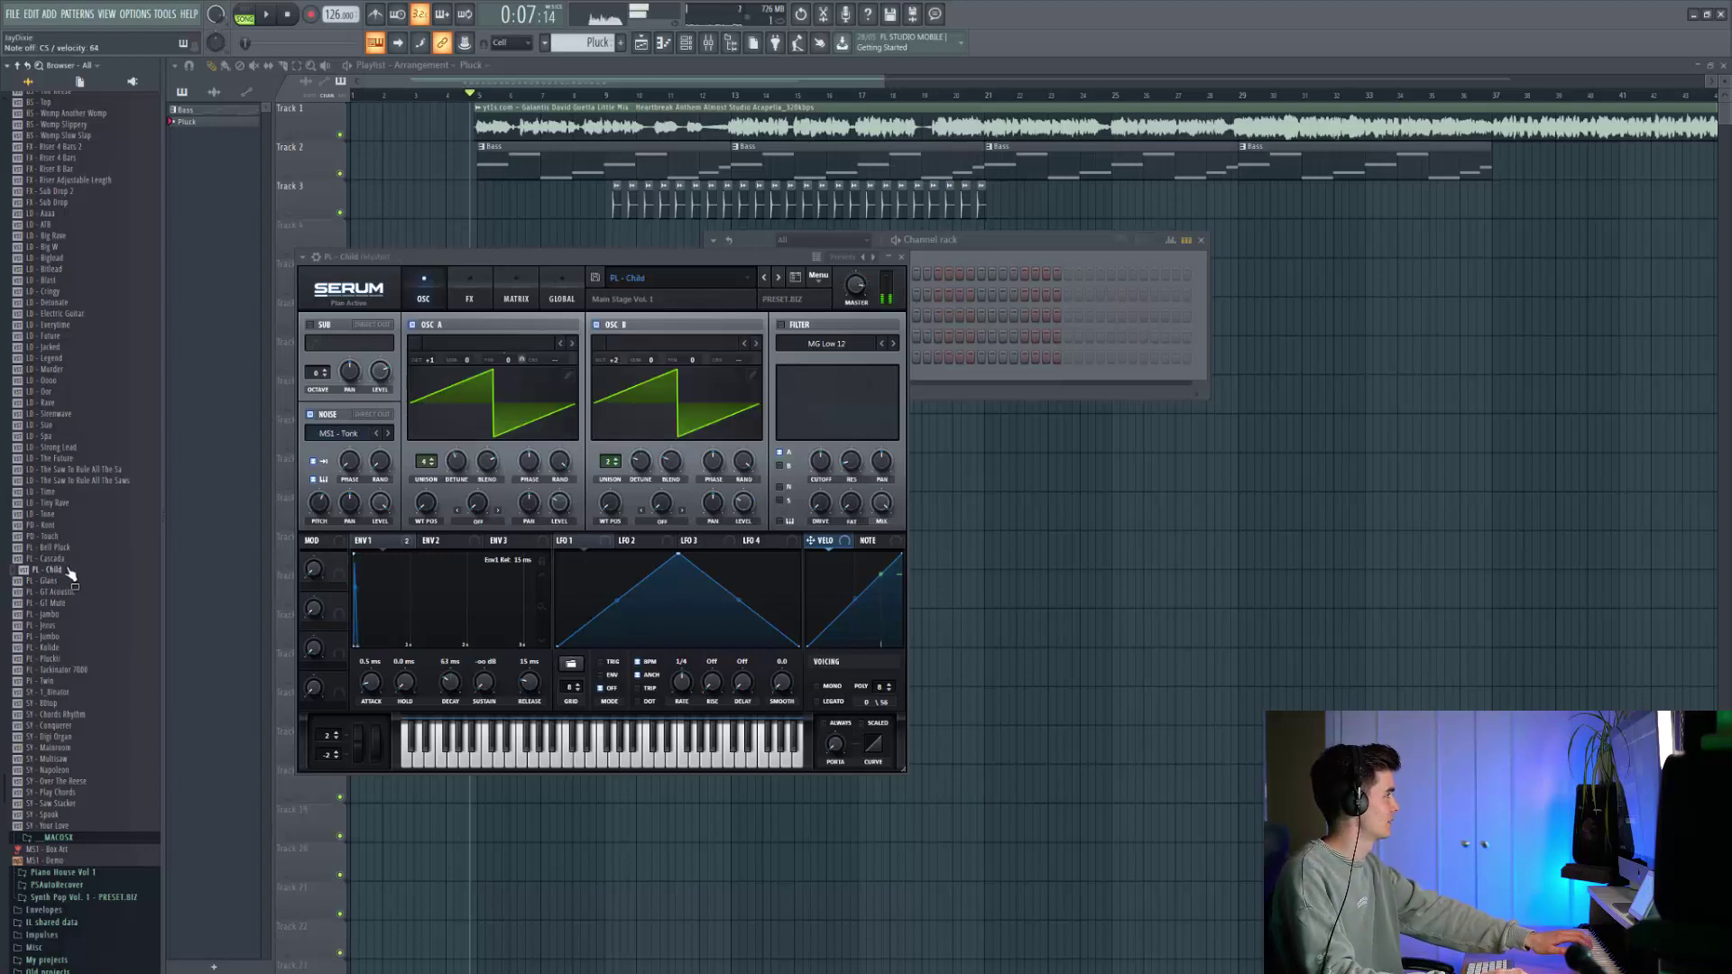
pyautogui.rightClick(84, 559)
pyautogui.click(84, 559)
pyautogui.rightClick(76, 547)
pyautogui.click(78, 546)
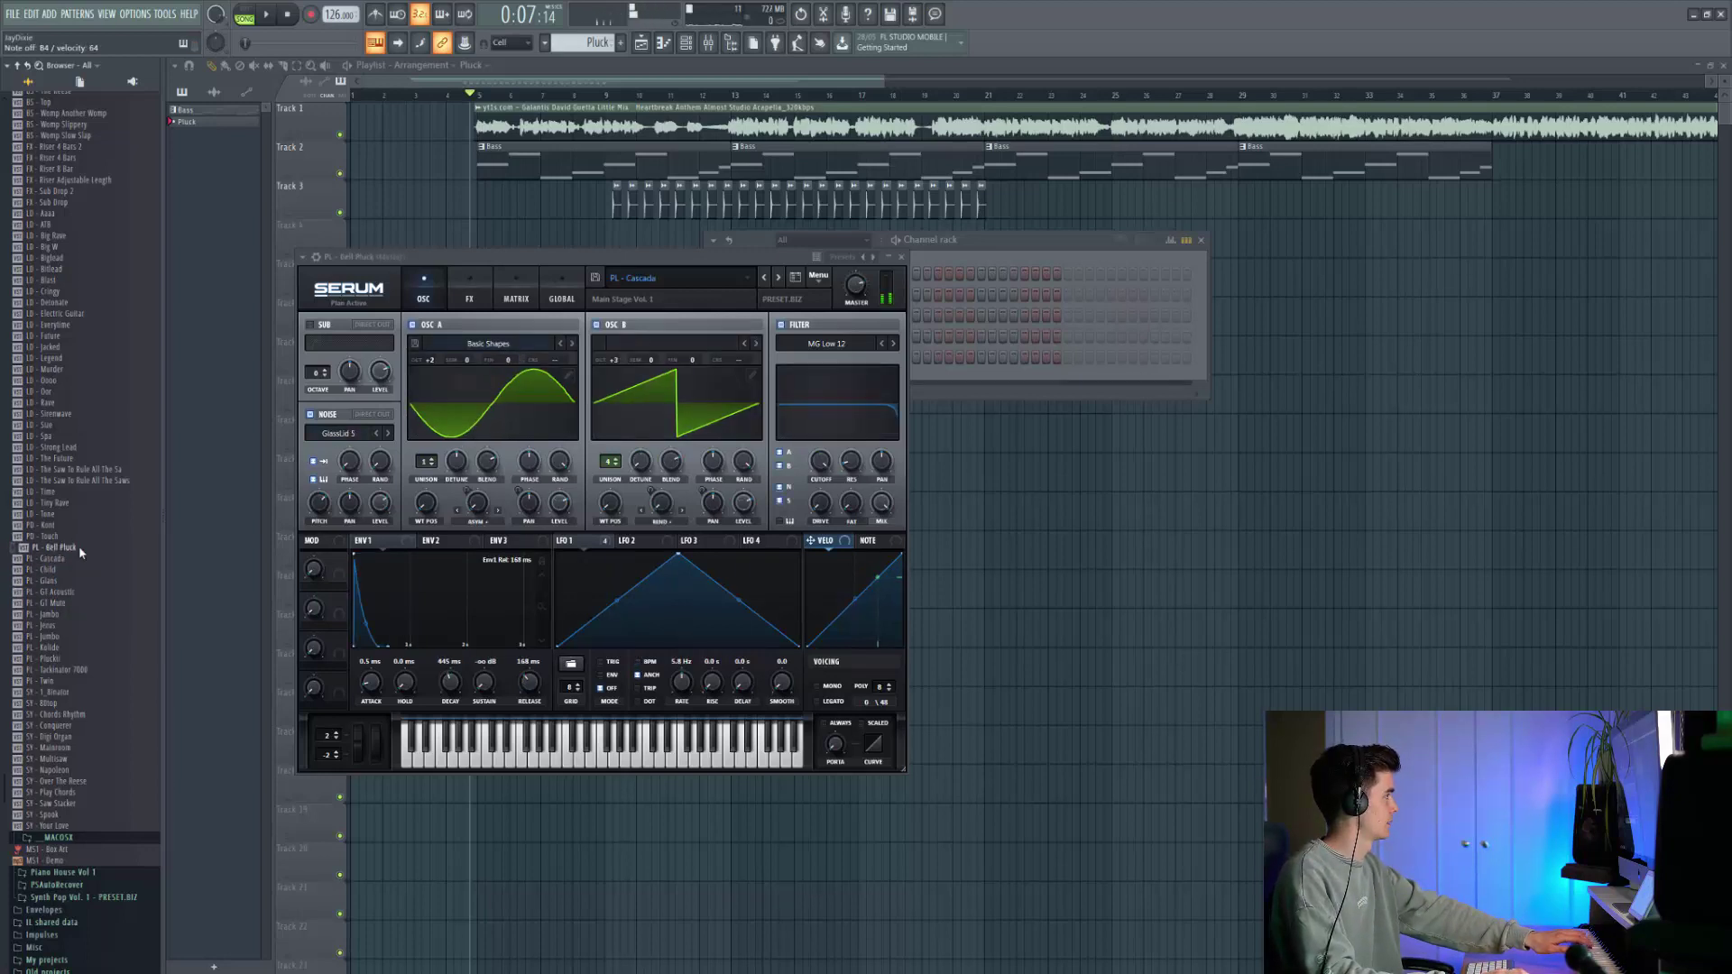
pyautogui.rightClick(73, 558)
pyautogui.click(88, 559)
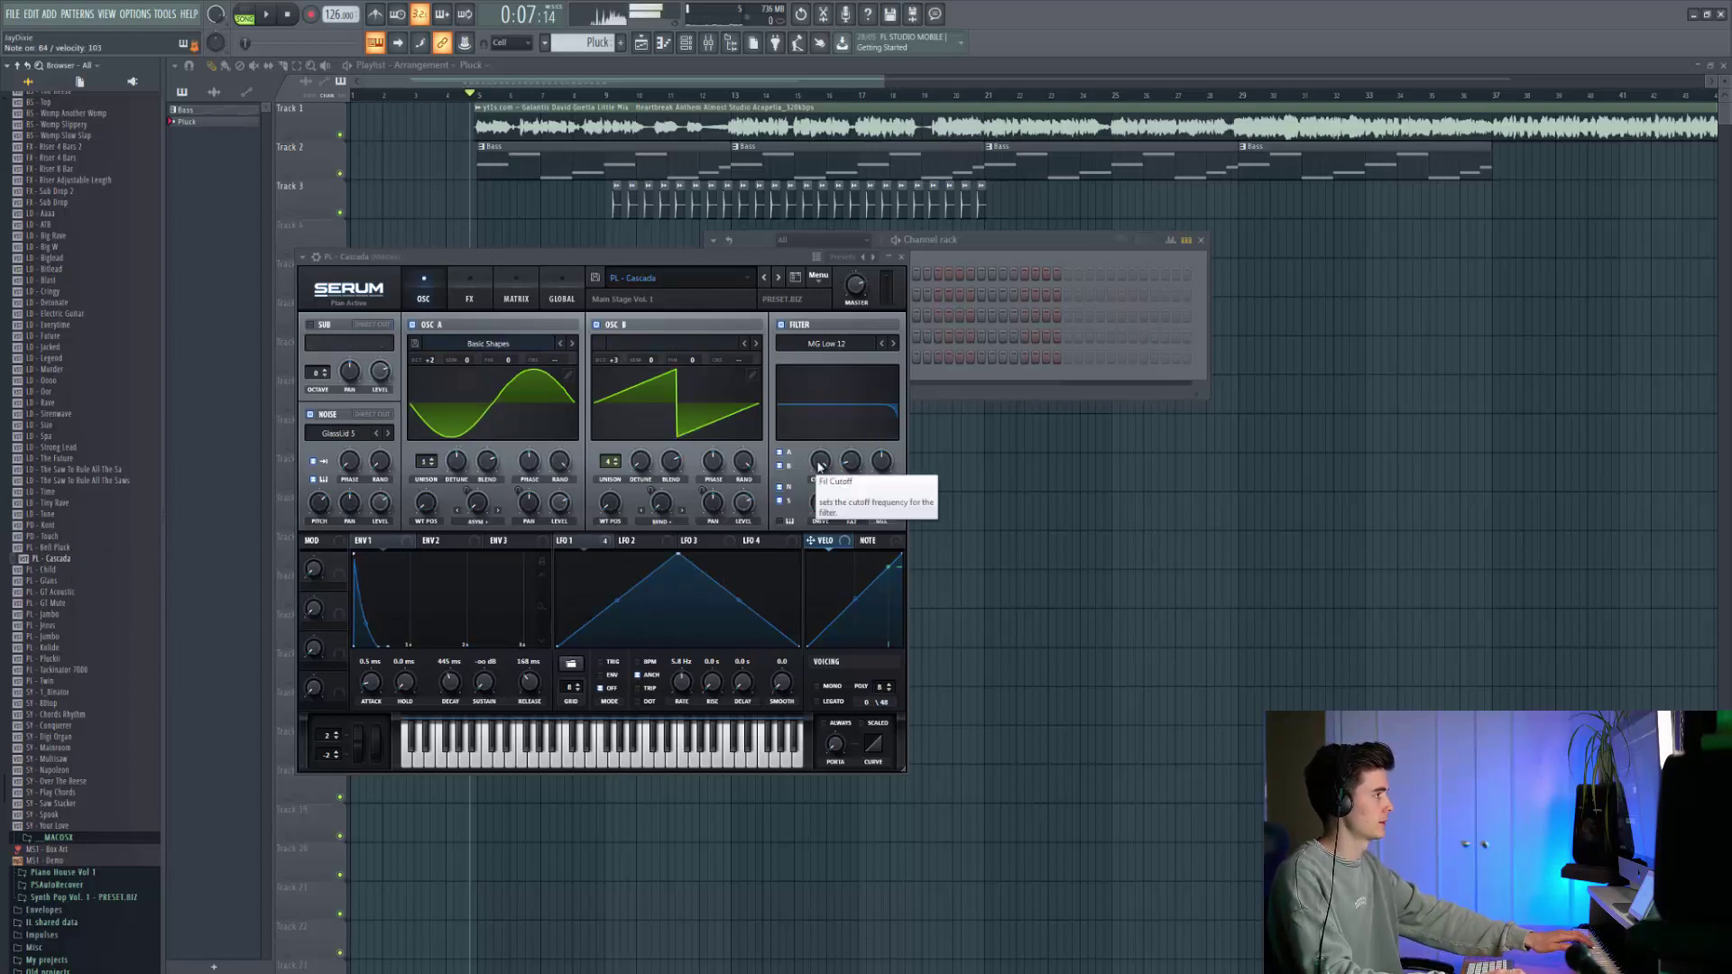
pyautogui.moveTo(820, 463); pyautogui.dragTo(809, 526)
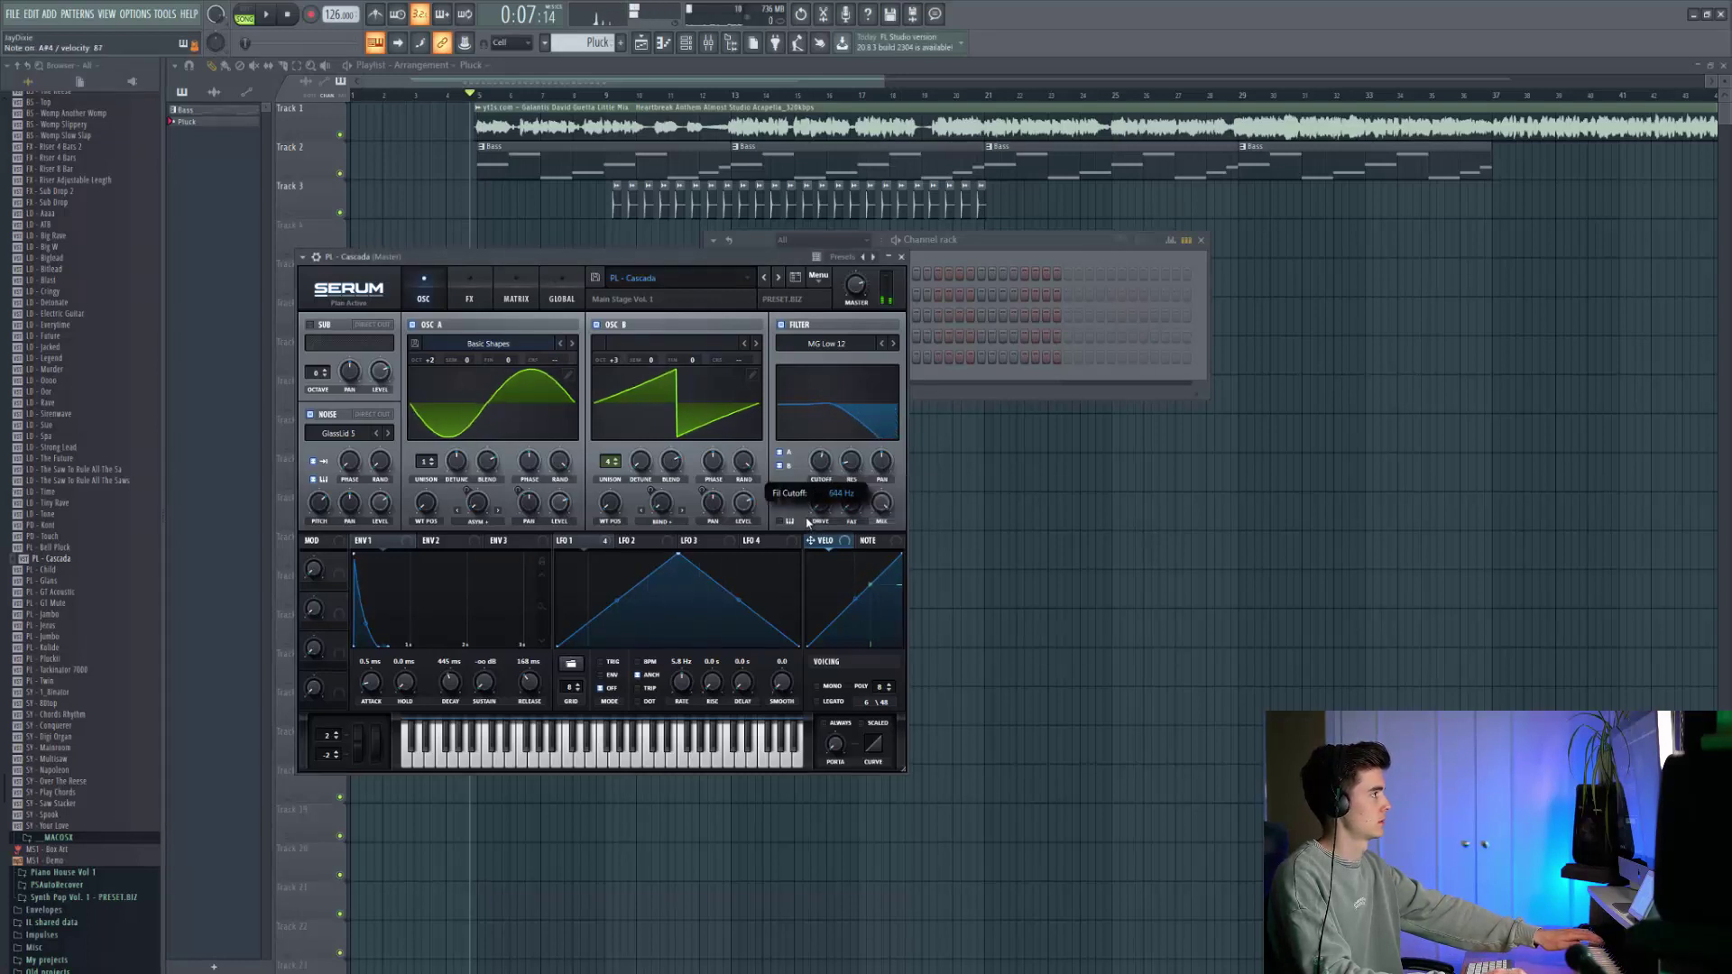
# Write one-beat A#4 notes every half bar for the PL - Cascada channel and duplicate them to fill eight bars.
pyautogui.click(971, 255)
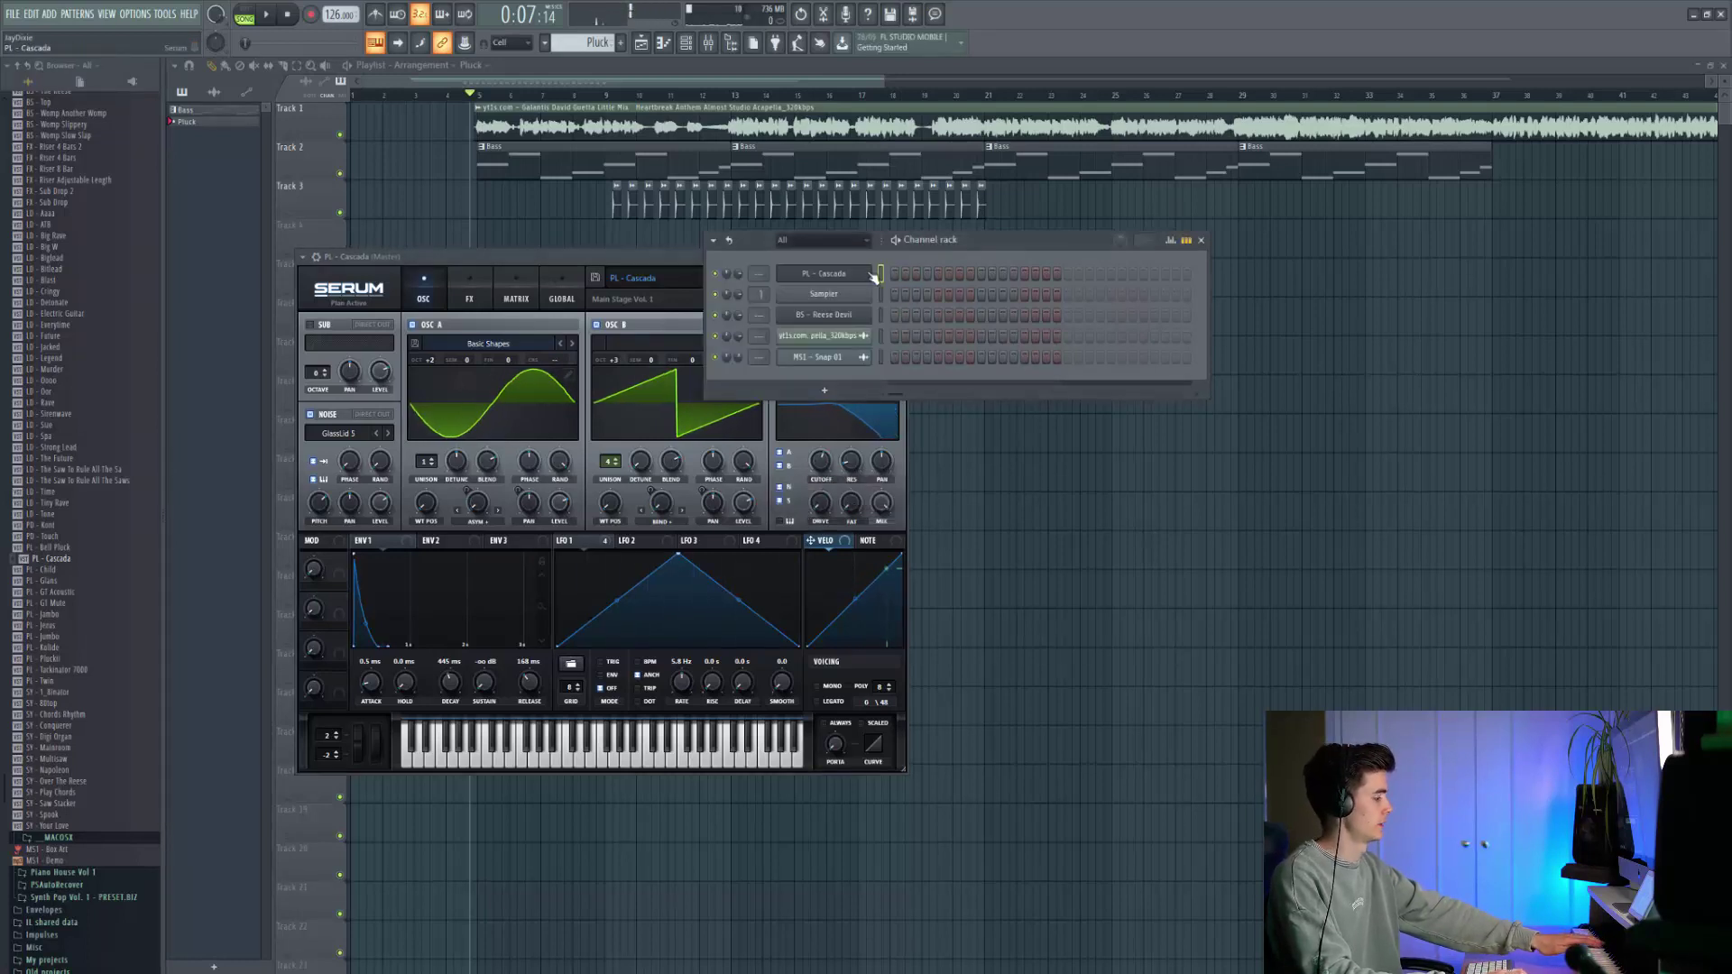
pyautogui.rightClick(874, 277)
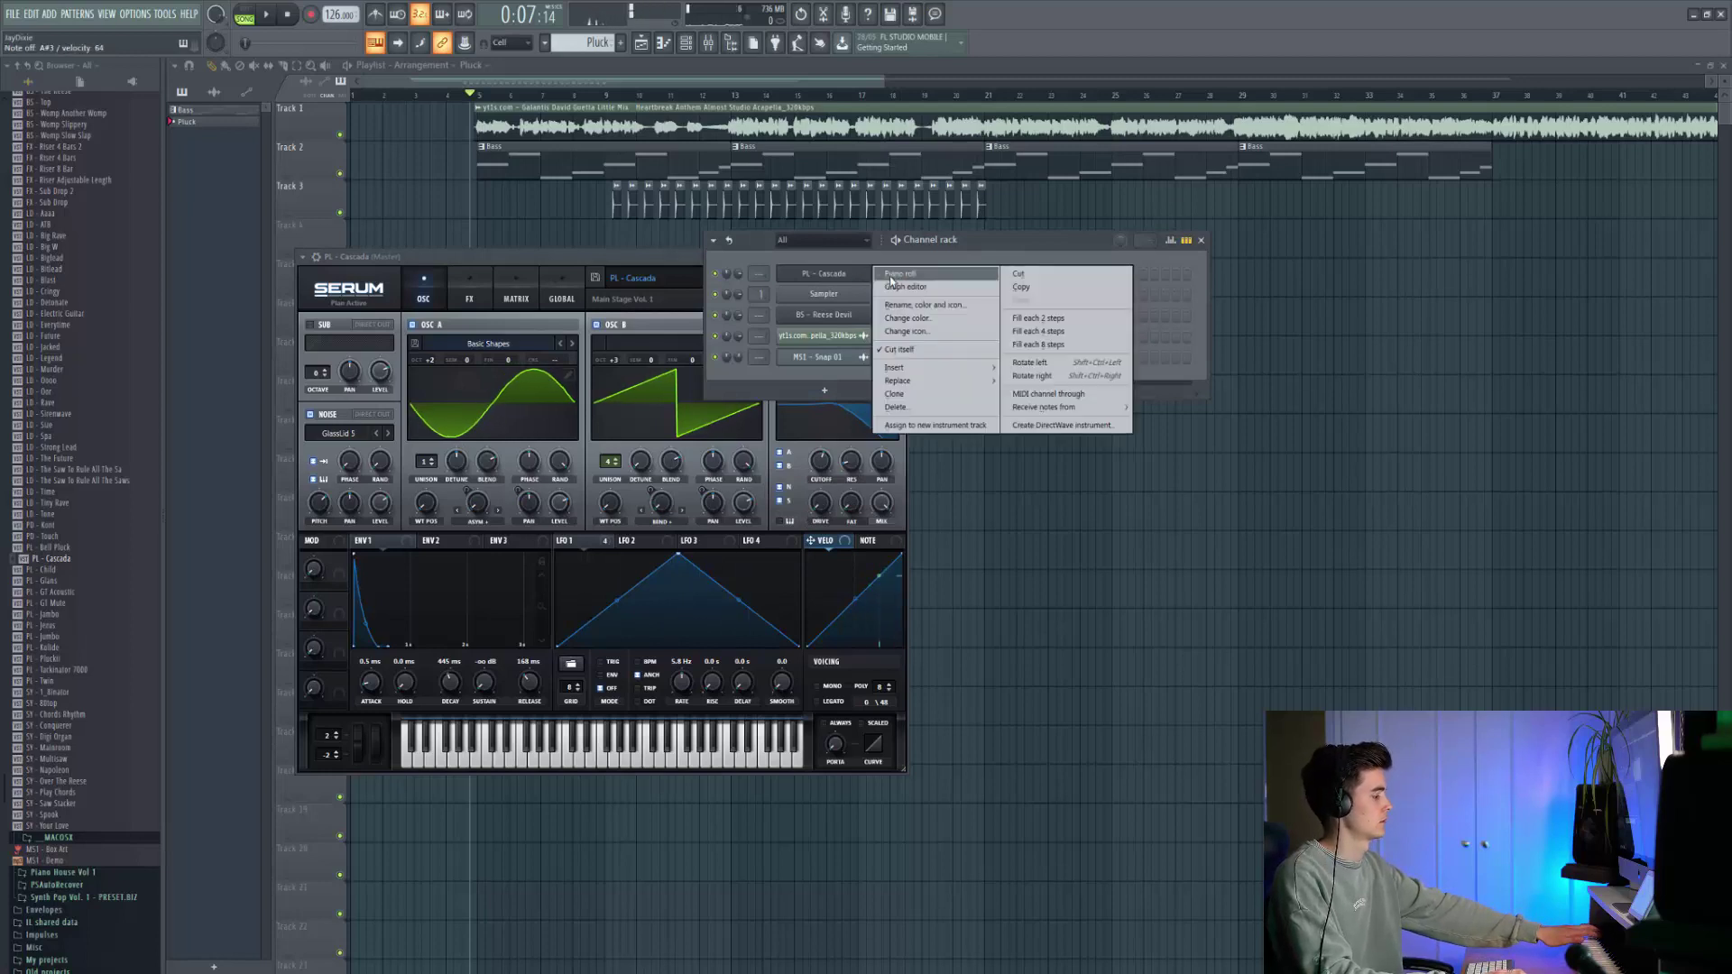
pyautogui.click(872, 290)
pyautogui.moveTo(224, 348); pyautogui.dragTo(215, 348)
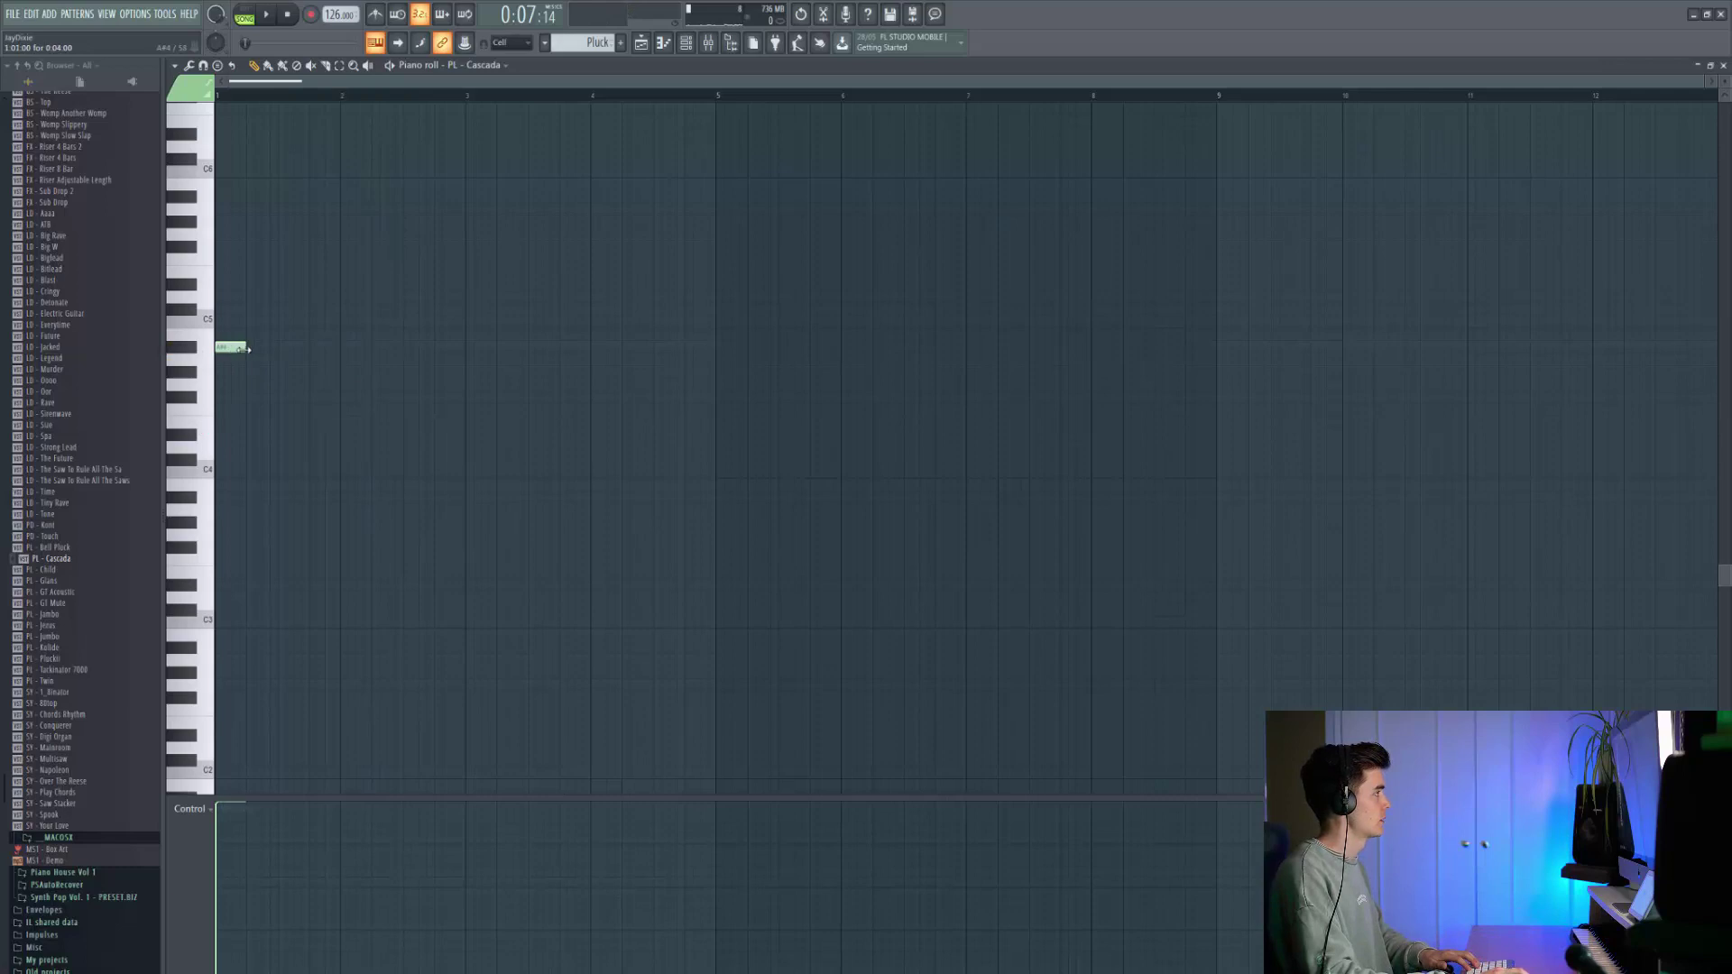
pyautogui.moveTo(287, 350); pyautogui.dragTo(280, 349)
pyautogui.click(343, 346)
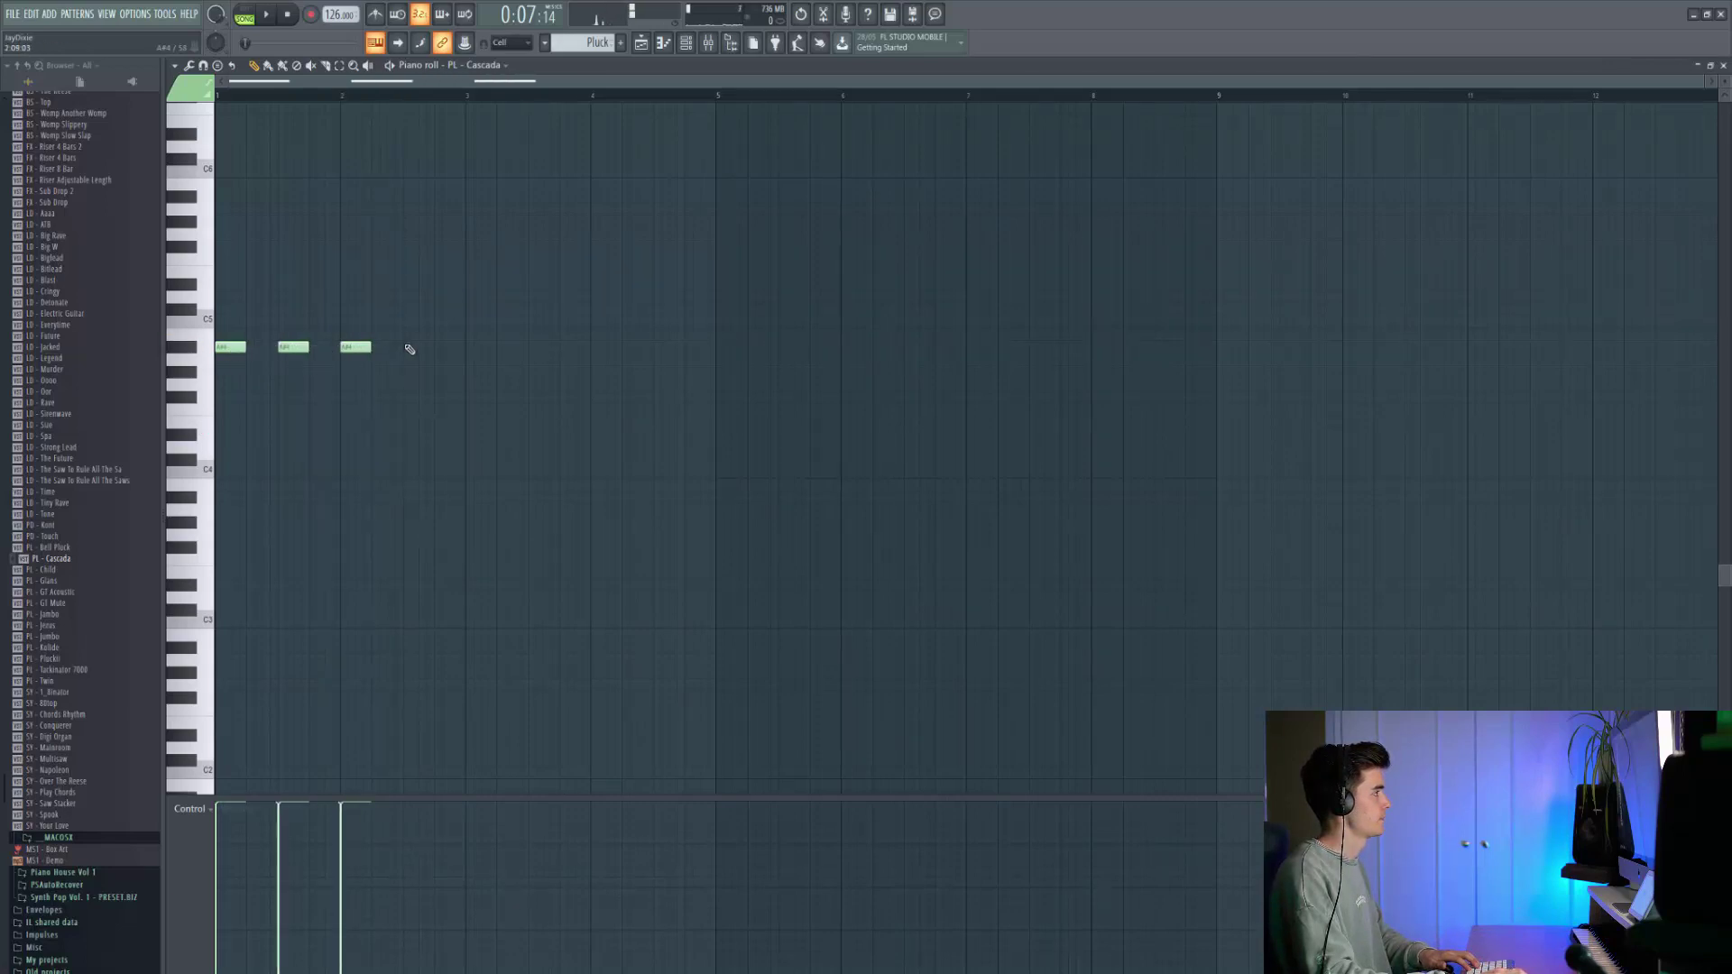
pyautogui.hotkey('ctrl', 'a')
pyautogui.hotkey('ctrl', 'b')
pyautogui.hotkey('ctrl', 'b')
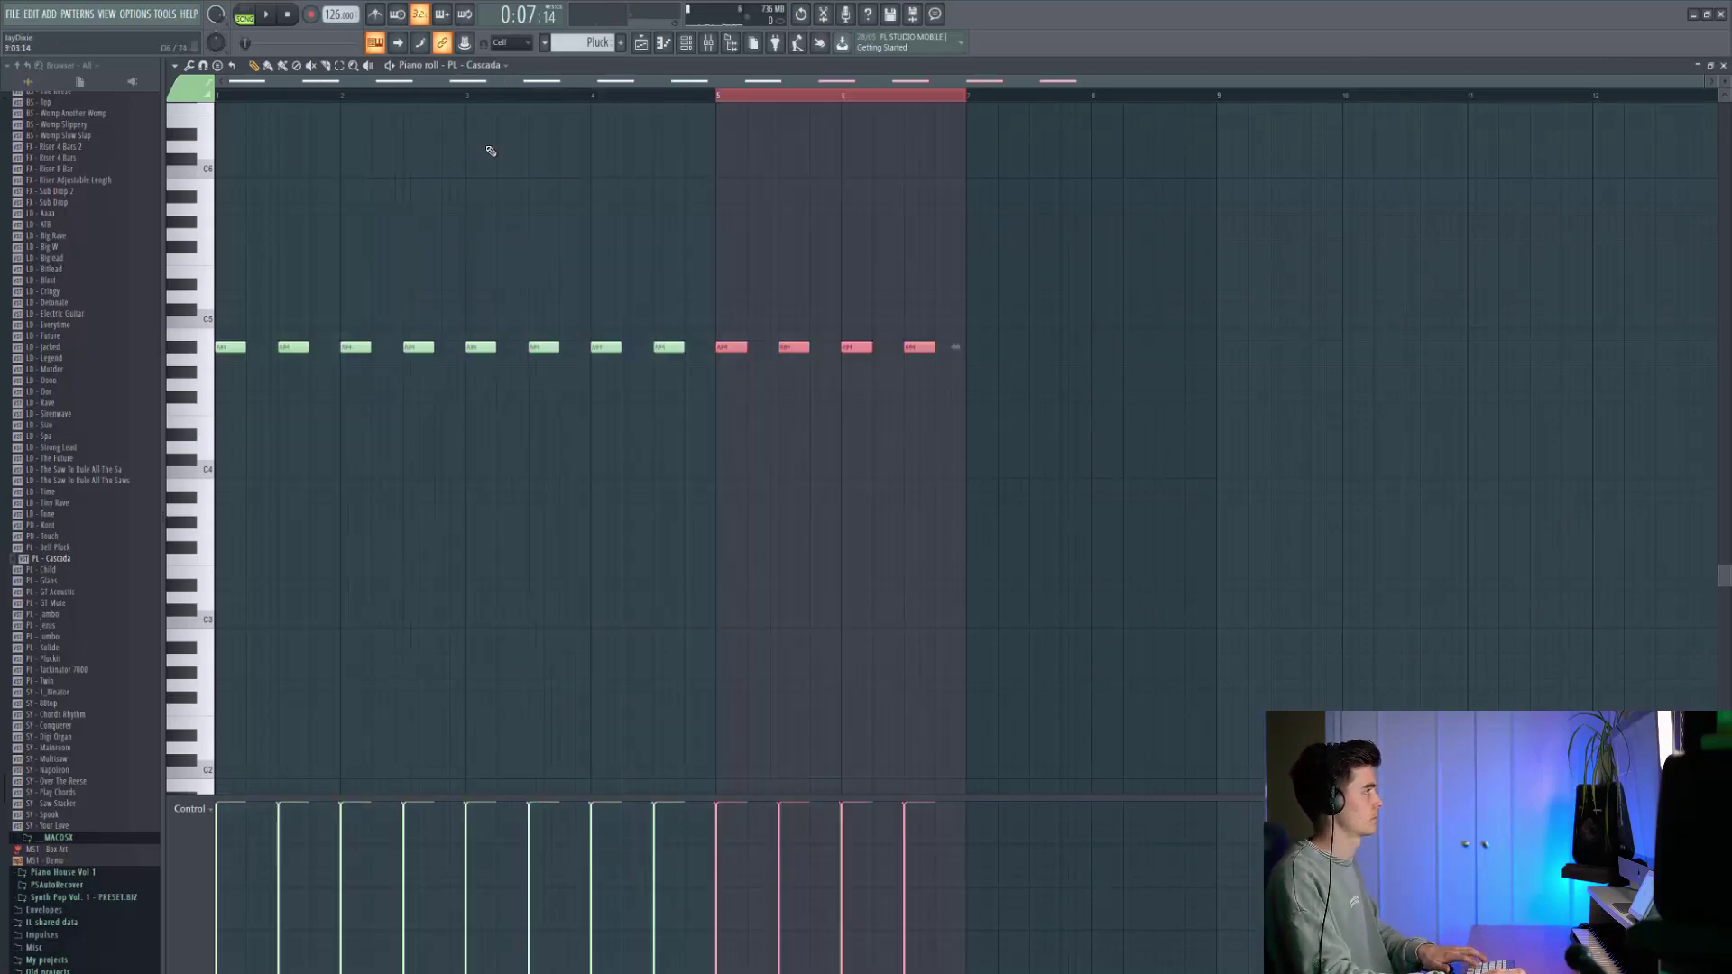
pyautogui.hotkey('ctrl', 'b')
# Place the Pluck pattern on Track 4 one beat into bar 5 of the playlist and play the song.
pyautogui.click(641, 42)
pyautogui.click(534, 240)
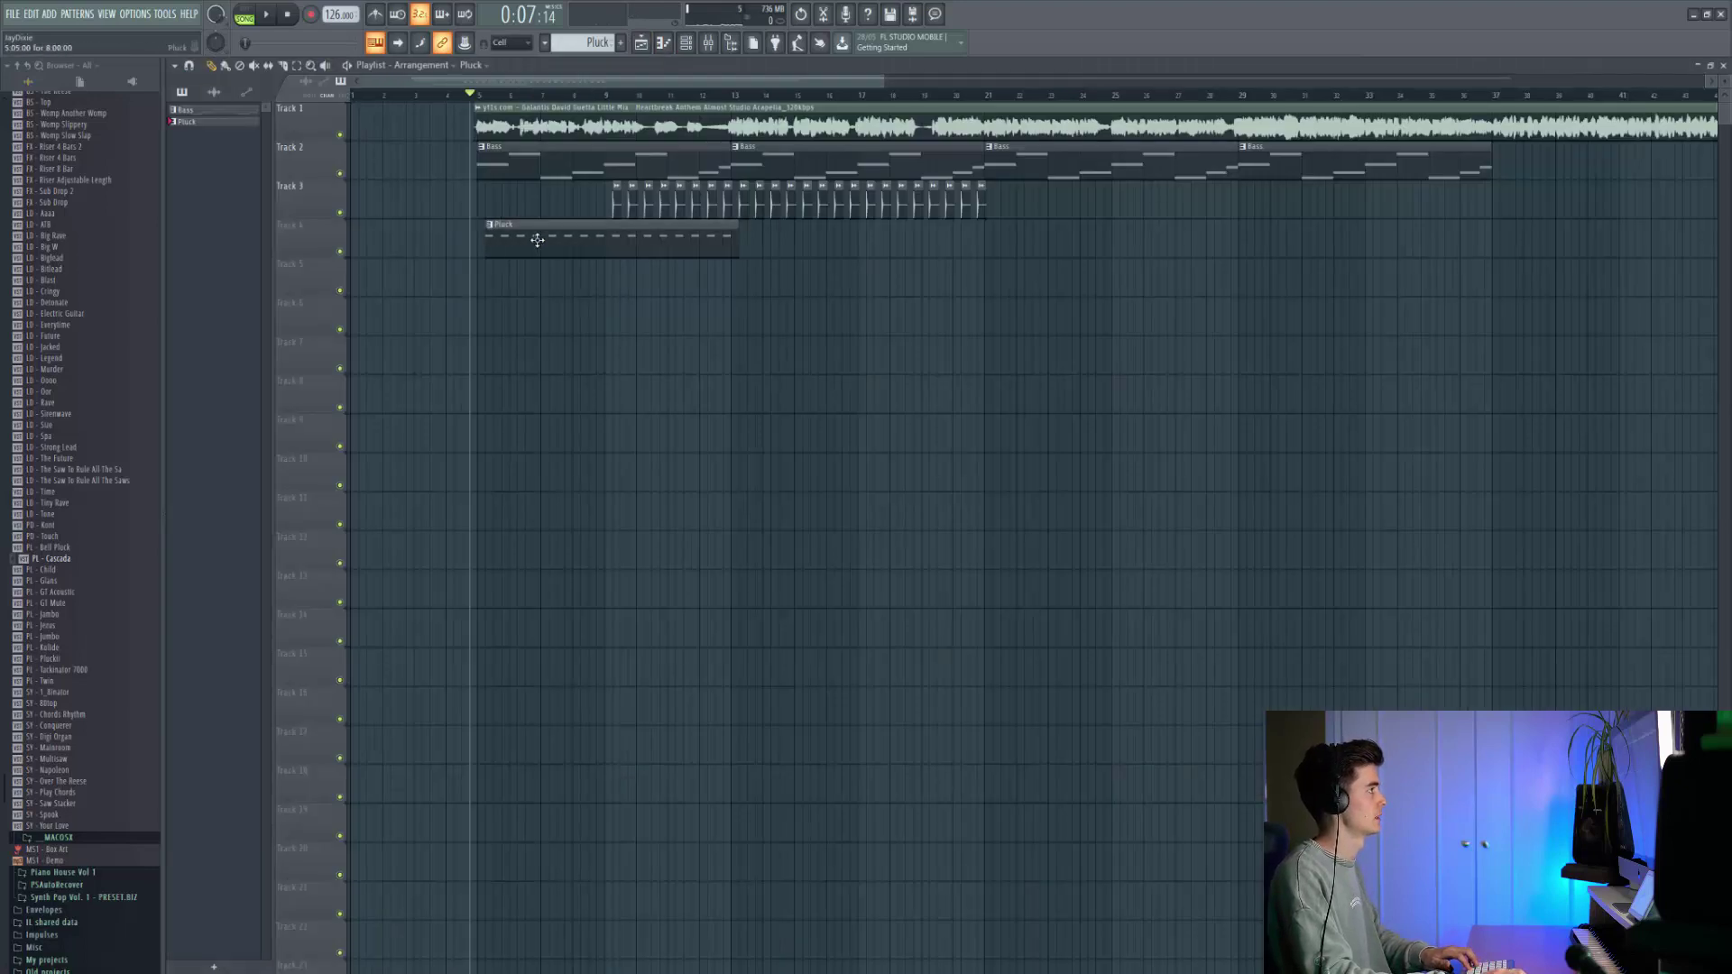
pyautogui.press('space')
pyautogui.scroll(3, 505, 230)
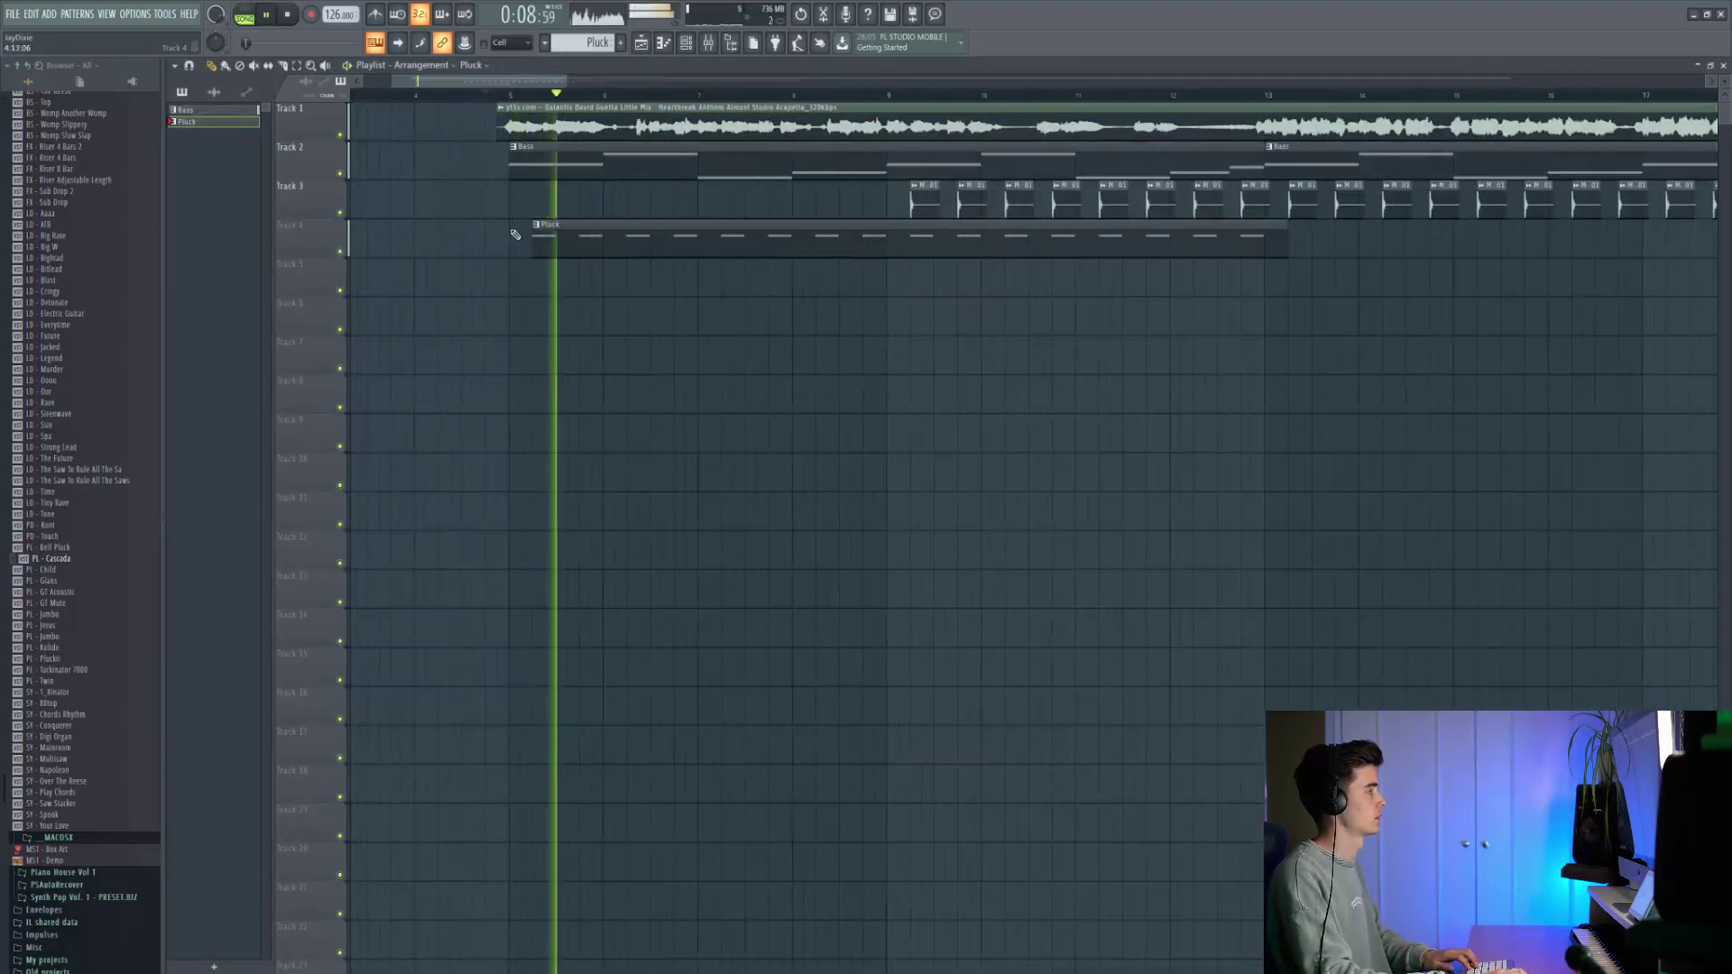
# Check the pluck notes during playback and lower the PL - Cascada channel's volume.
pyautogui.click(685, 43)
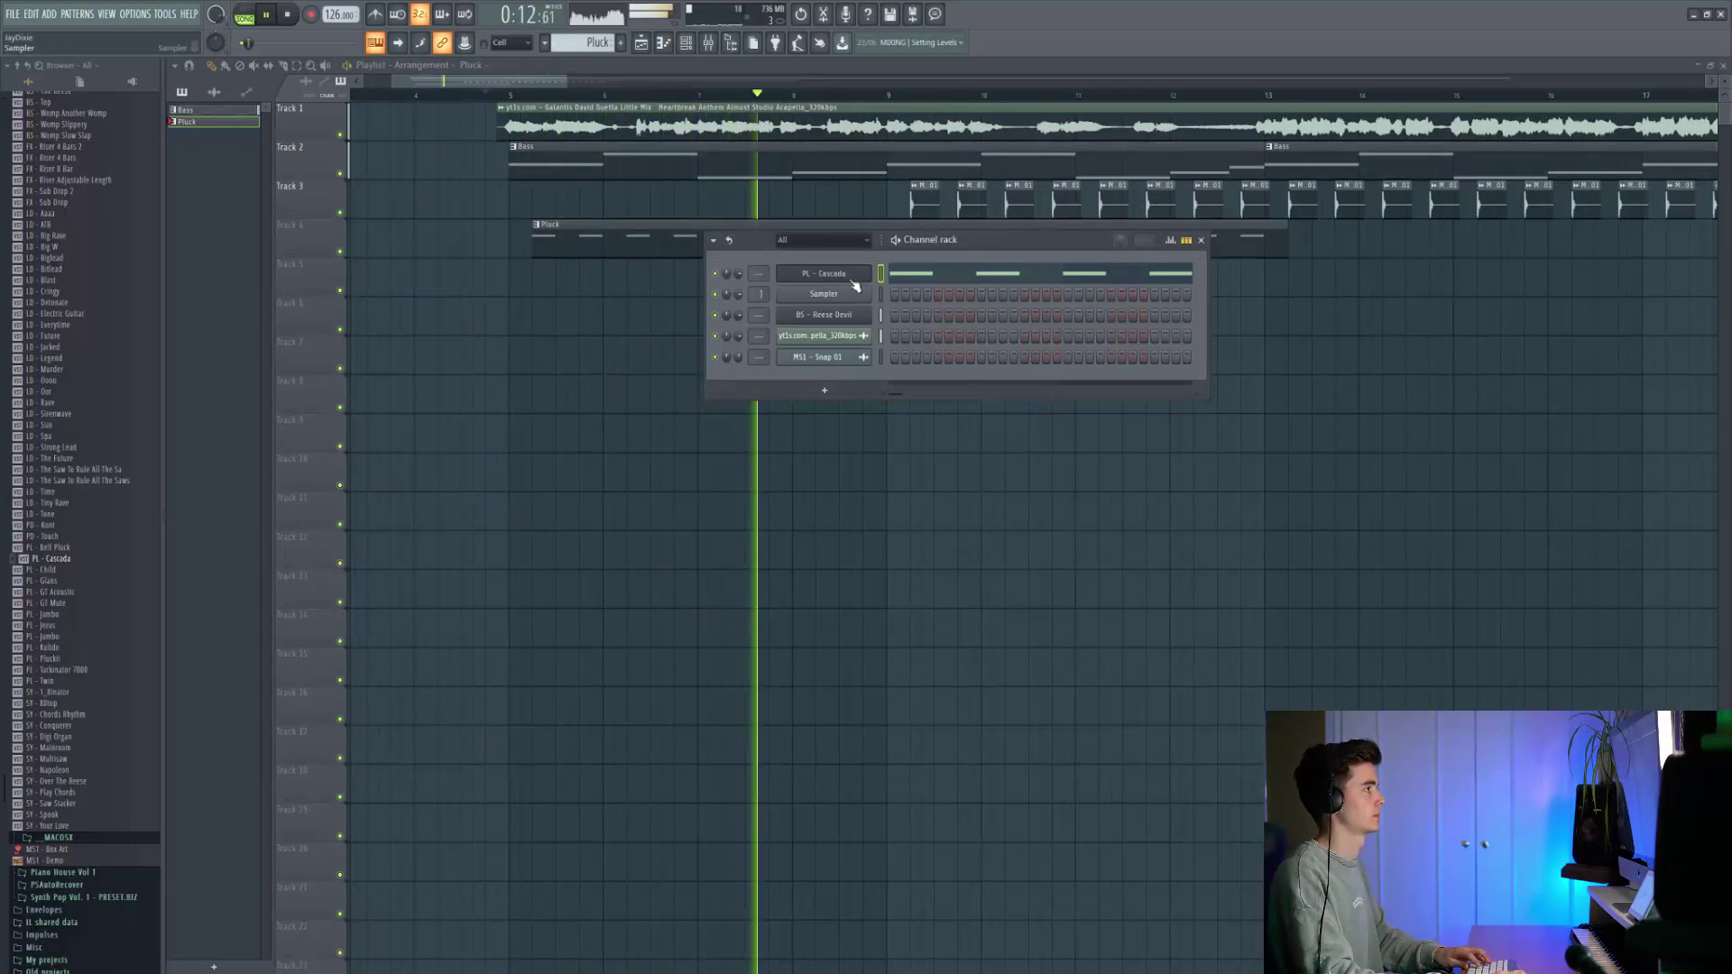
pyautogui.click(928, 274)
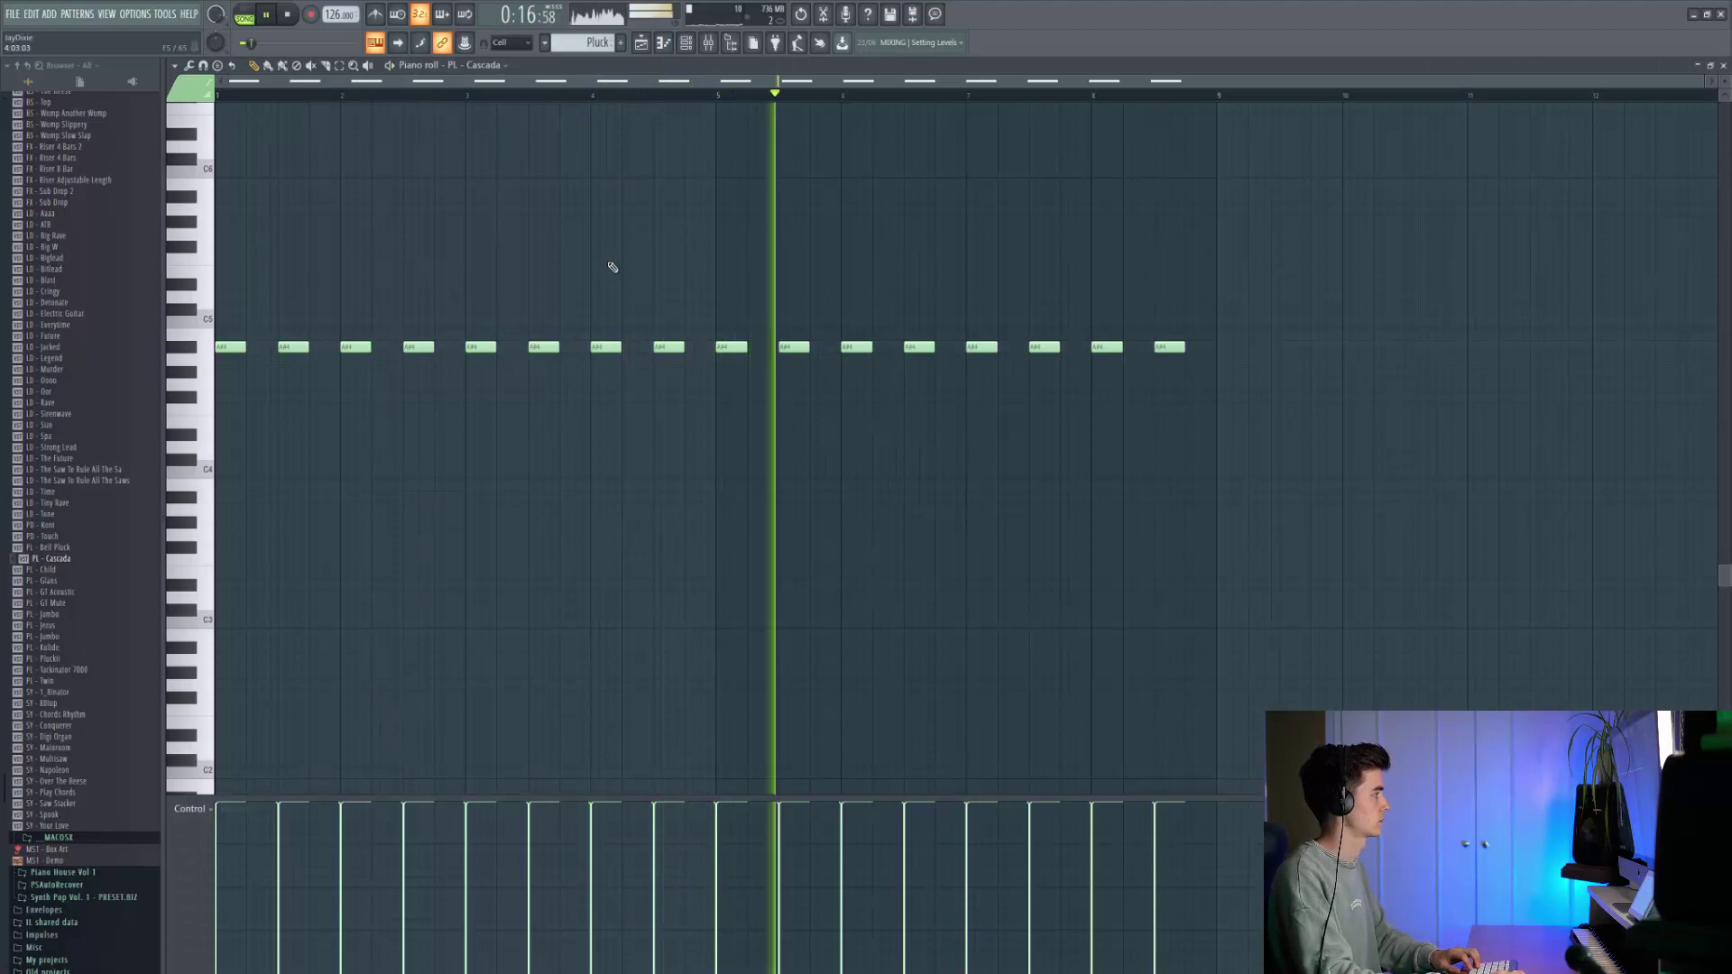
pyautogui.press('F5')
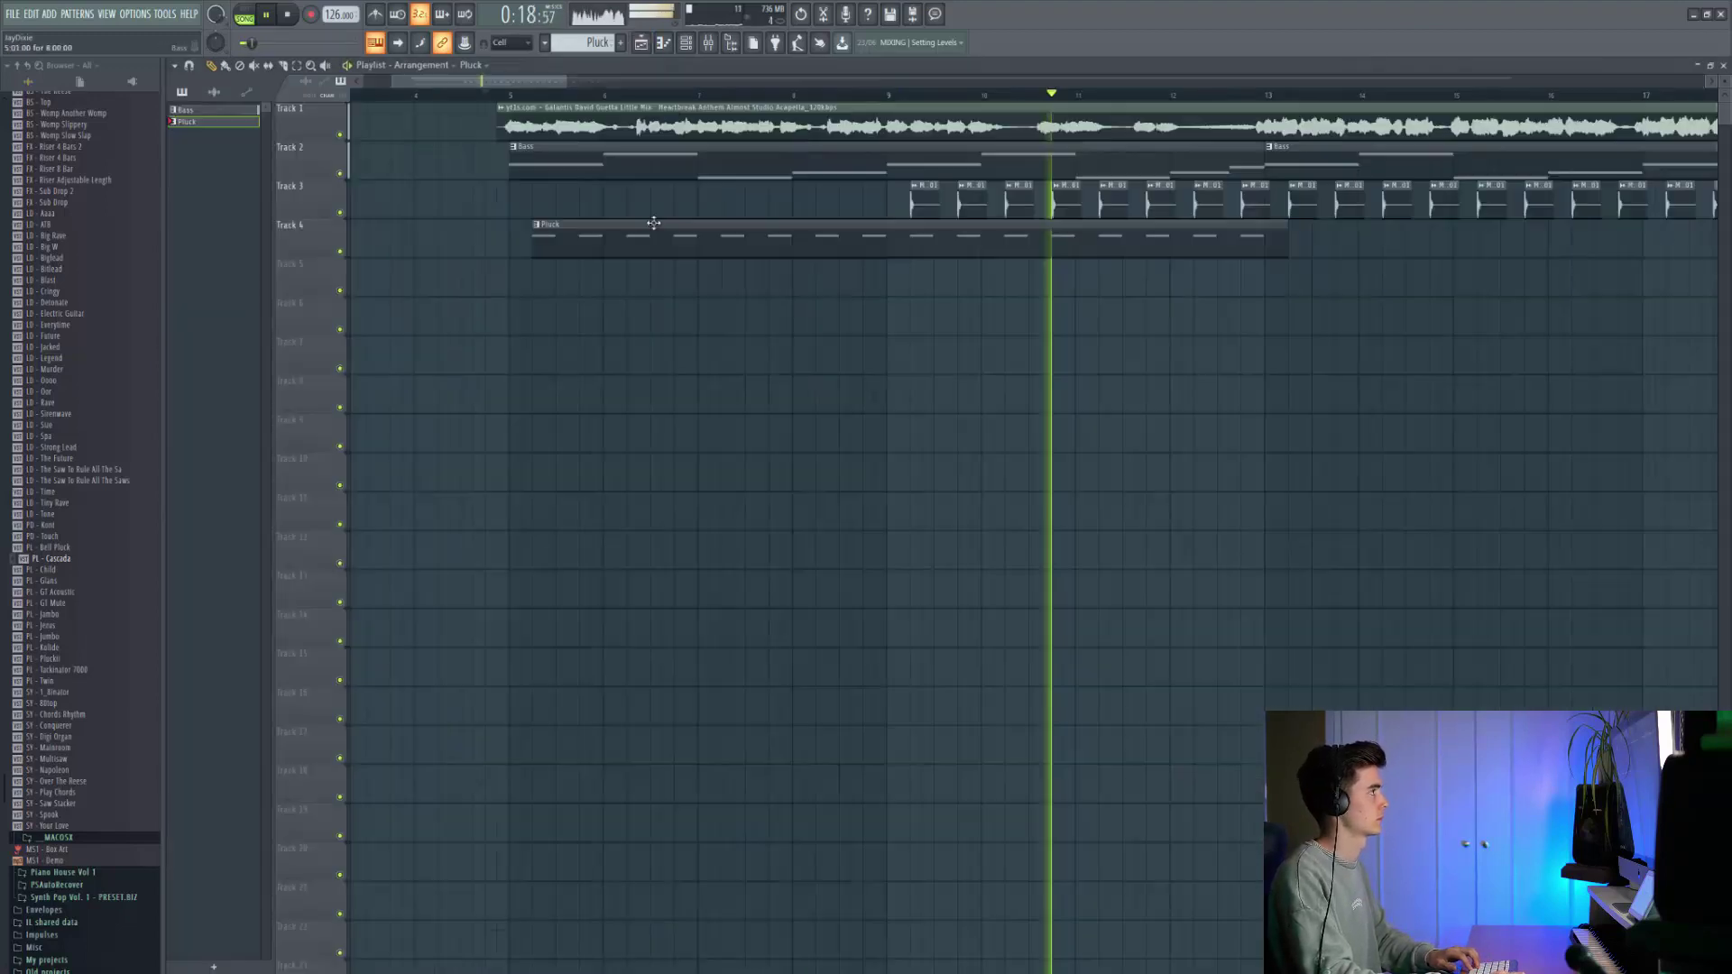
pyautogui.scroll(-3, 648, 225)
pyautogui.click(687, 42)
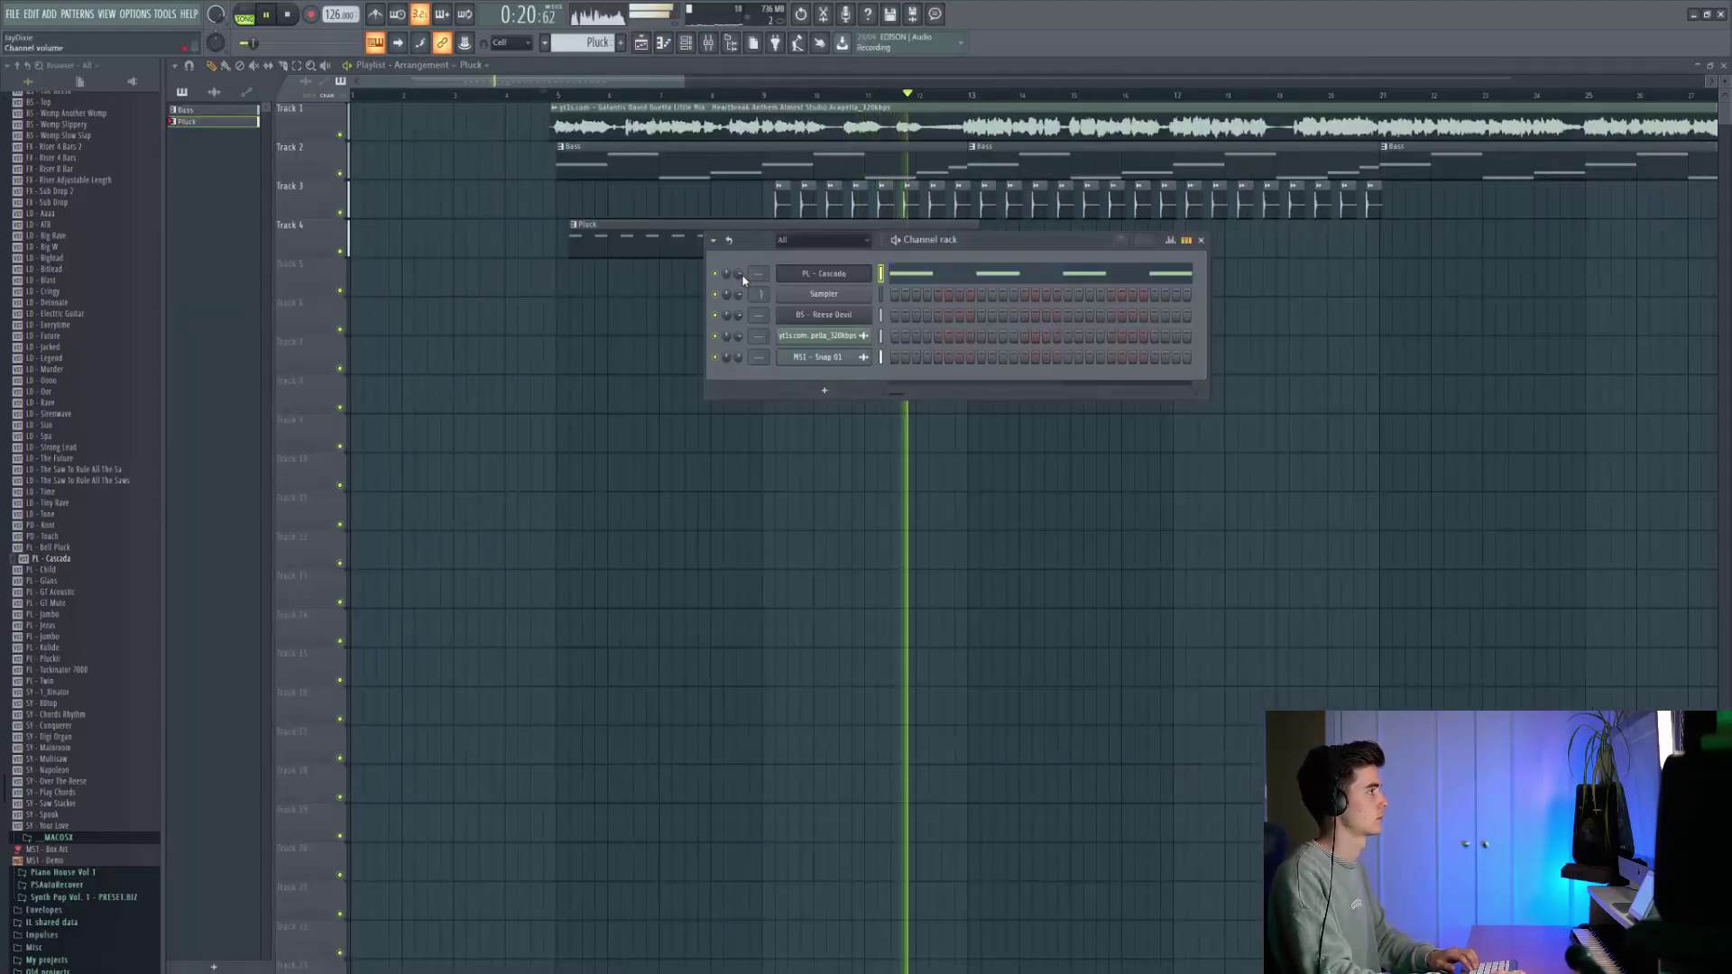
pyautogui.moveTo(739, 273); pyautogui.dragTo(739, 287)
pyautogui.press('F6')
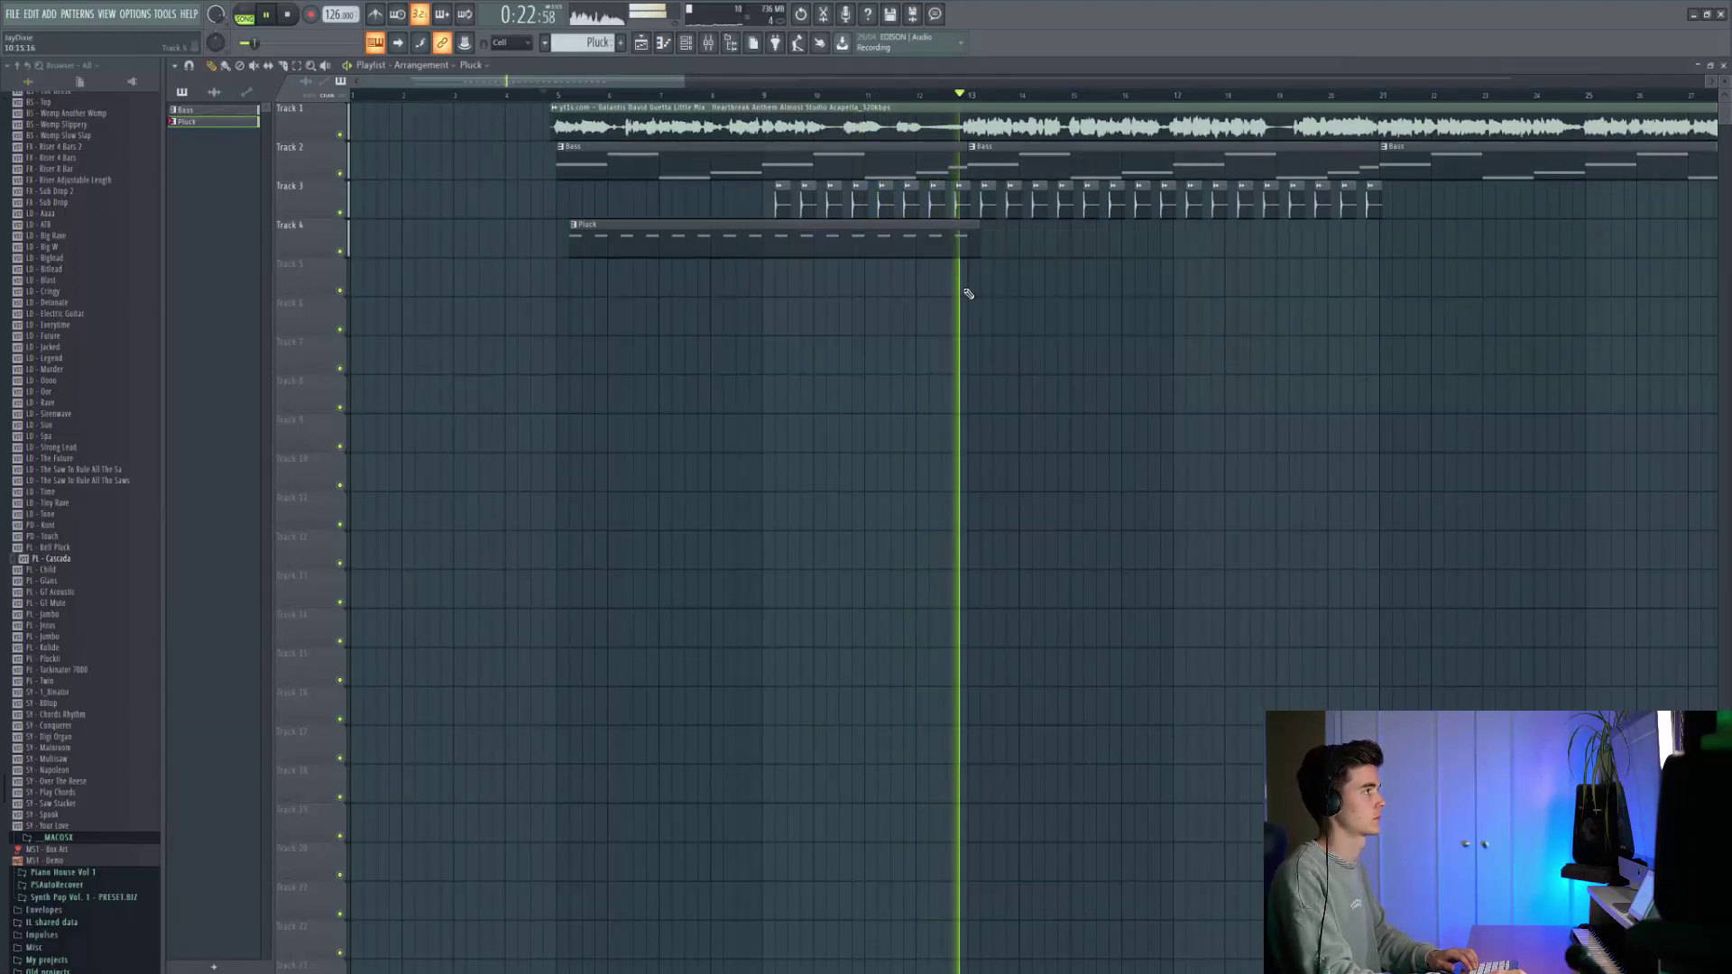
# Add a second Pluck clip directly after the first on Track 4 and stop playback.
pyautogui.moveTo(955, 236); pyautogui.dragTo(1356, 243)
pyautogui.scroll(-2, 1074, 386)
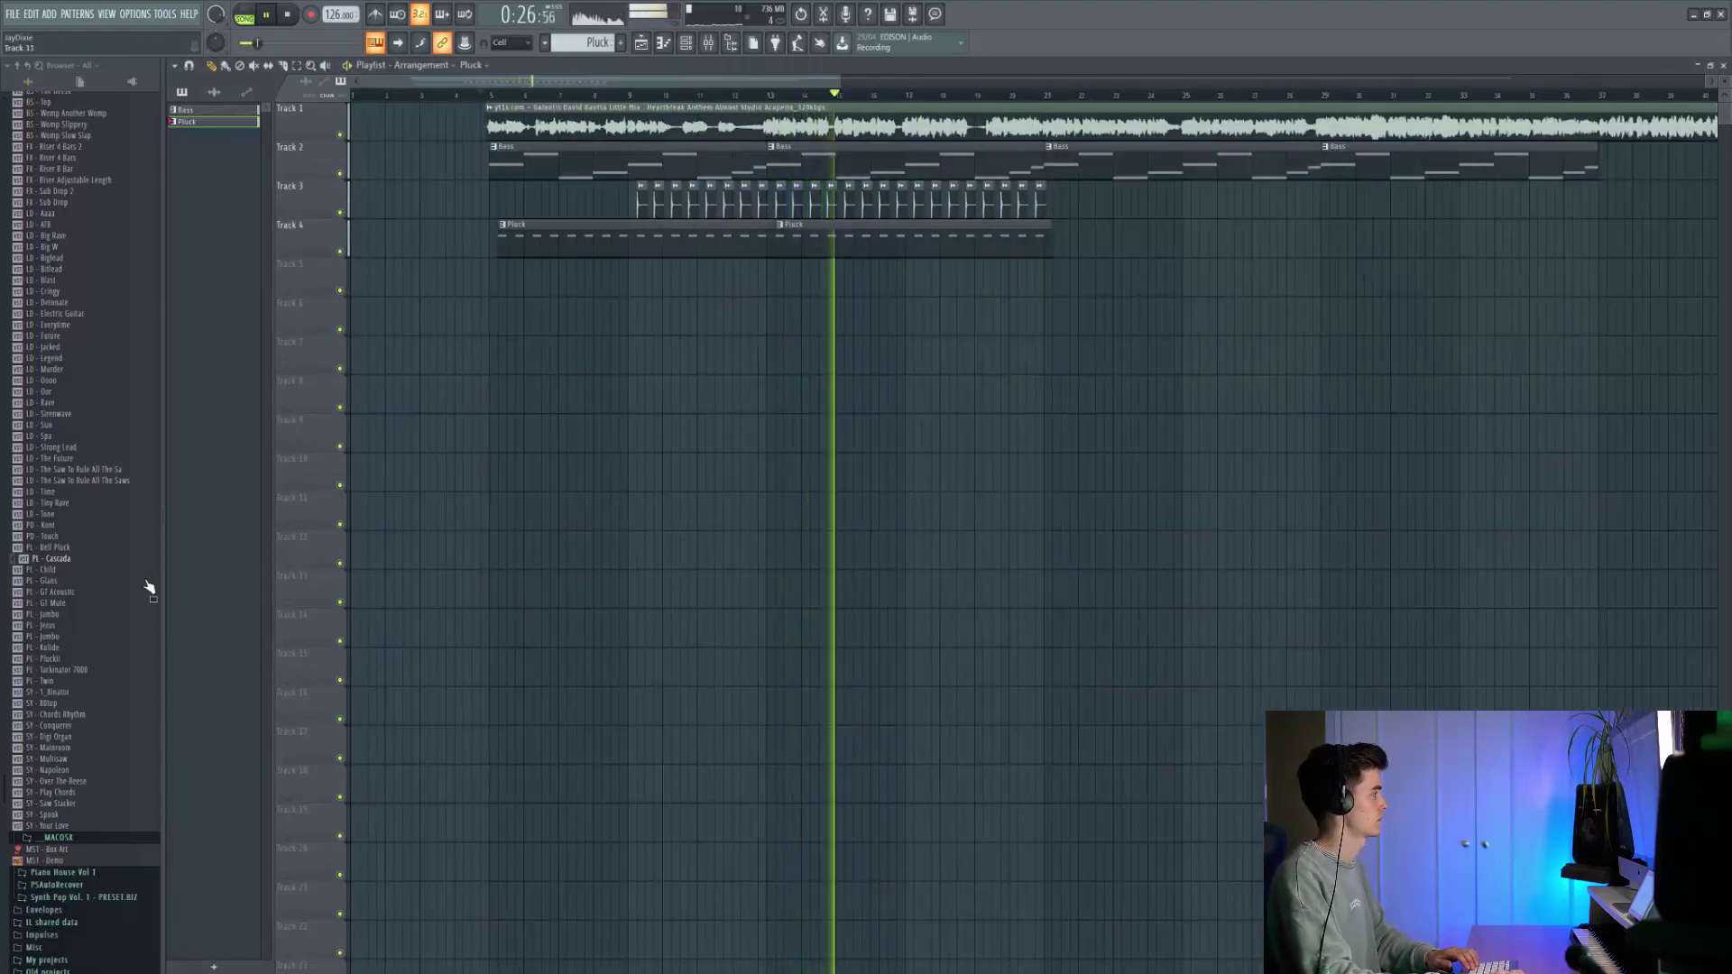
pyautogui.press('space')
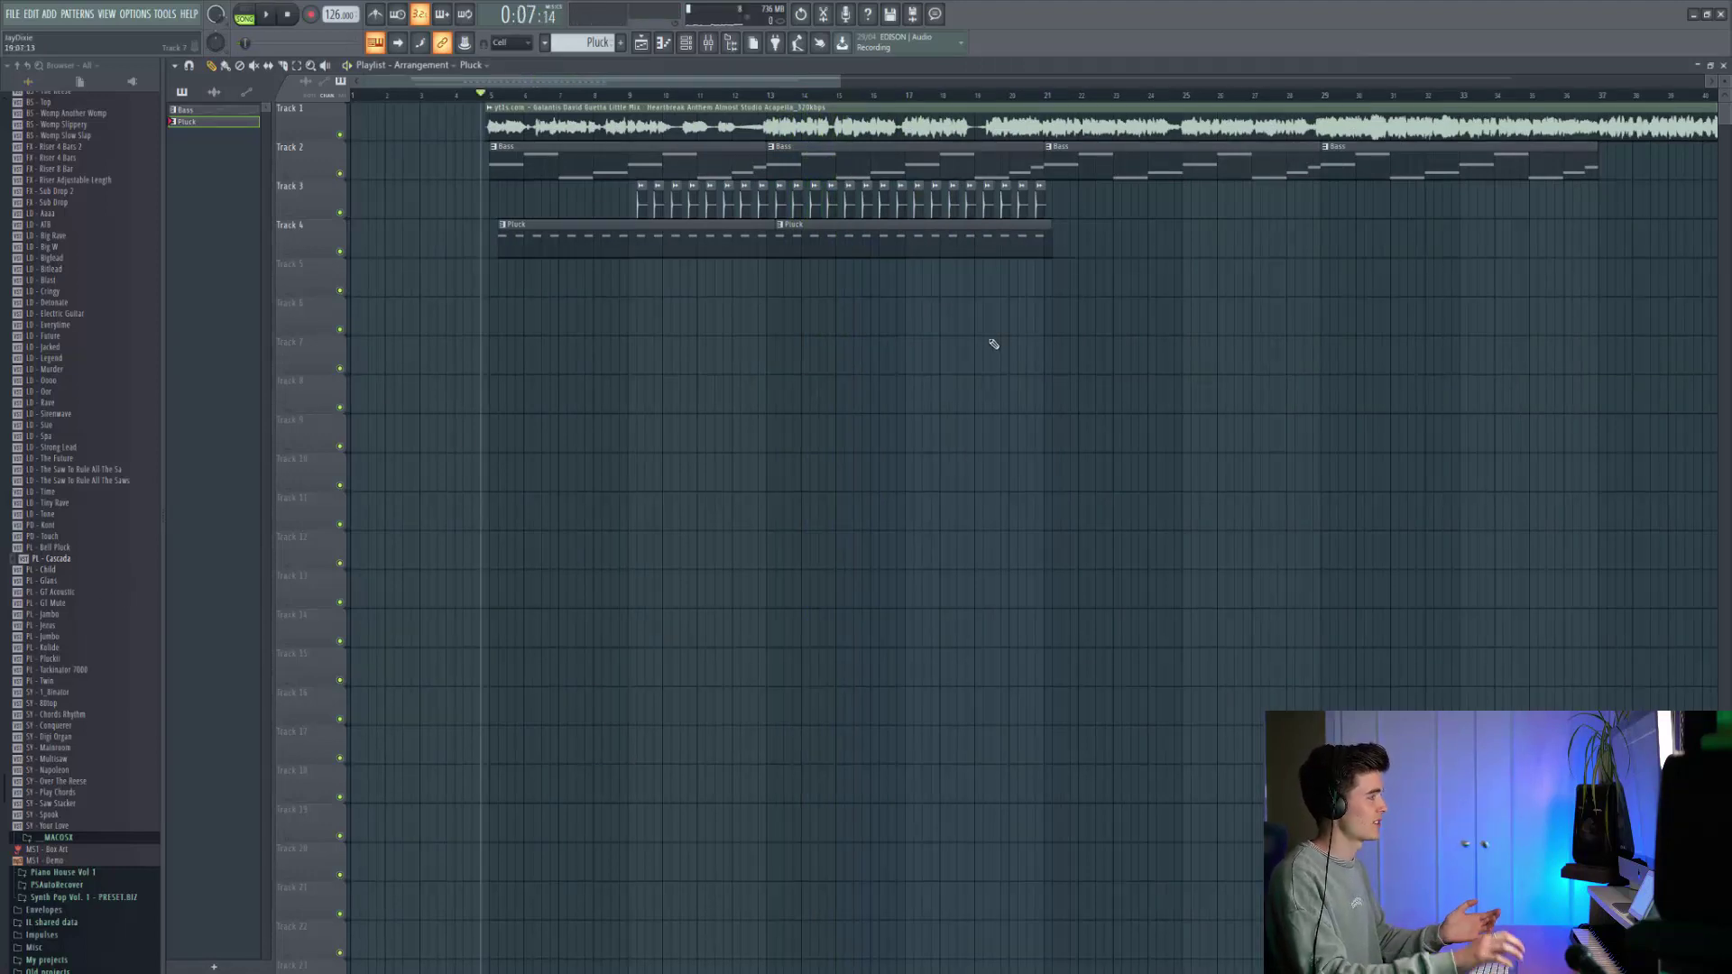
# Create a new pattern named Ambience.
pyautogui.click(622, 44)
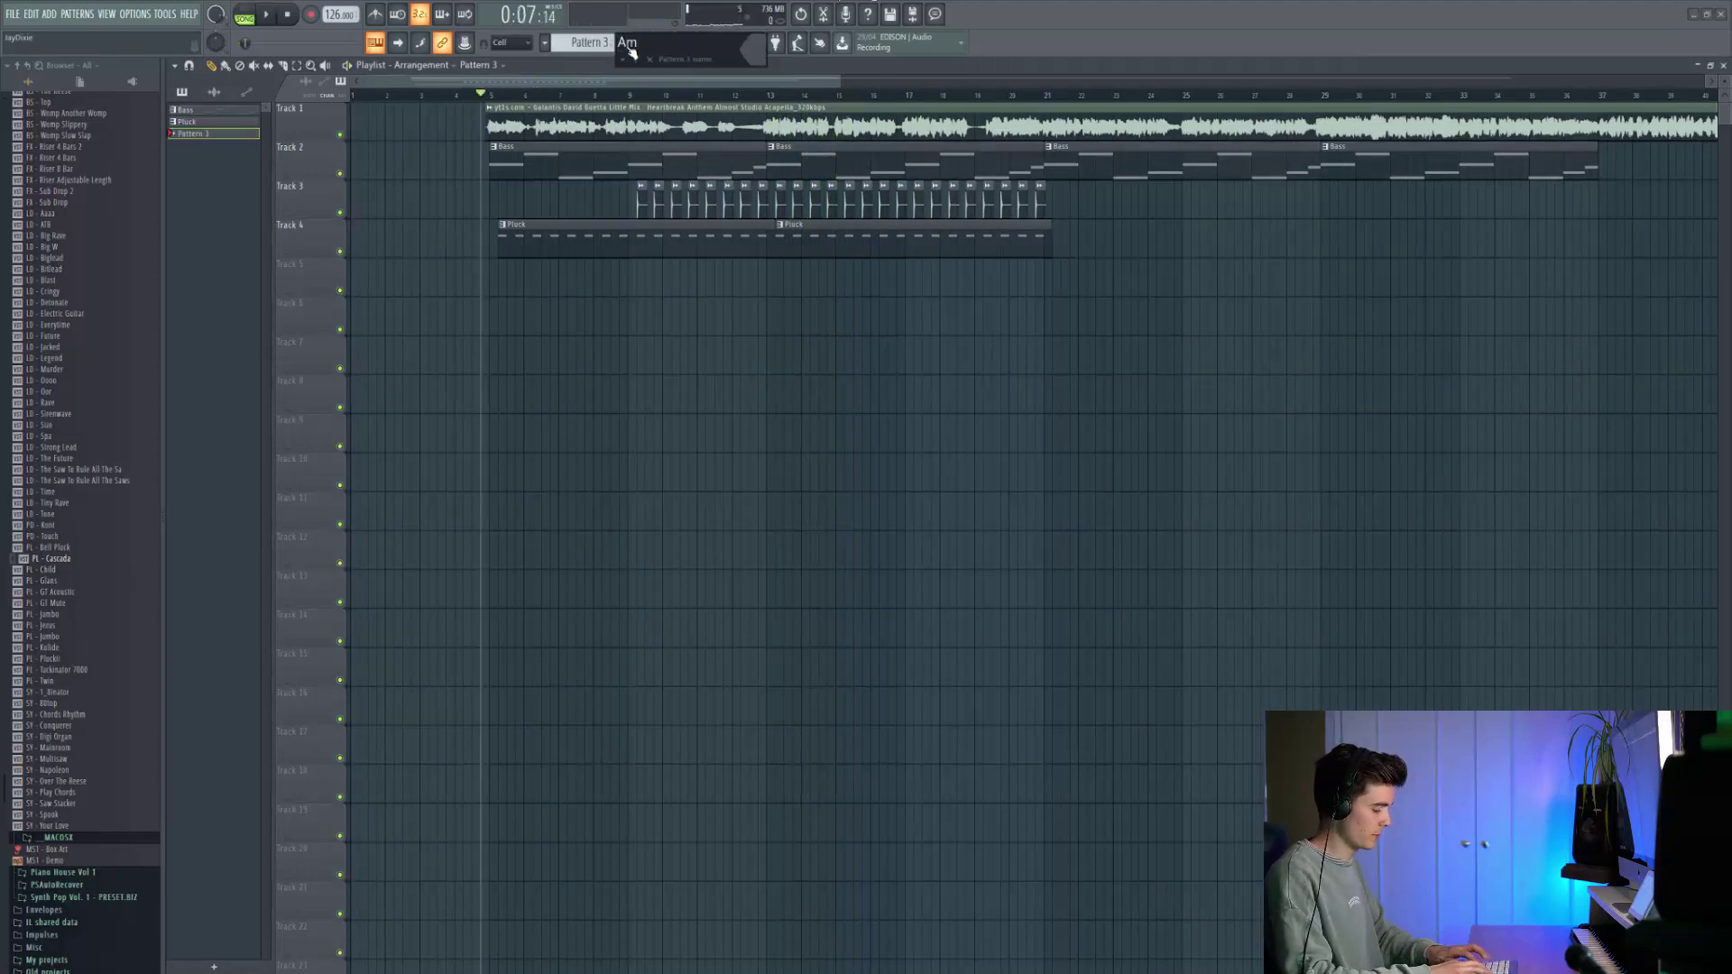
pyautogui.write('Ambien')
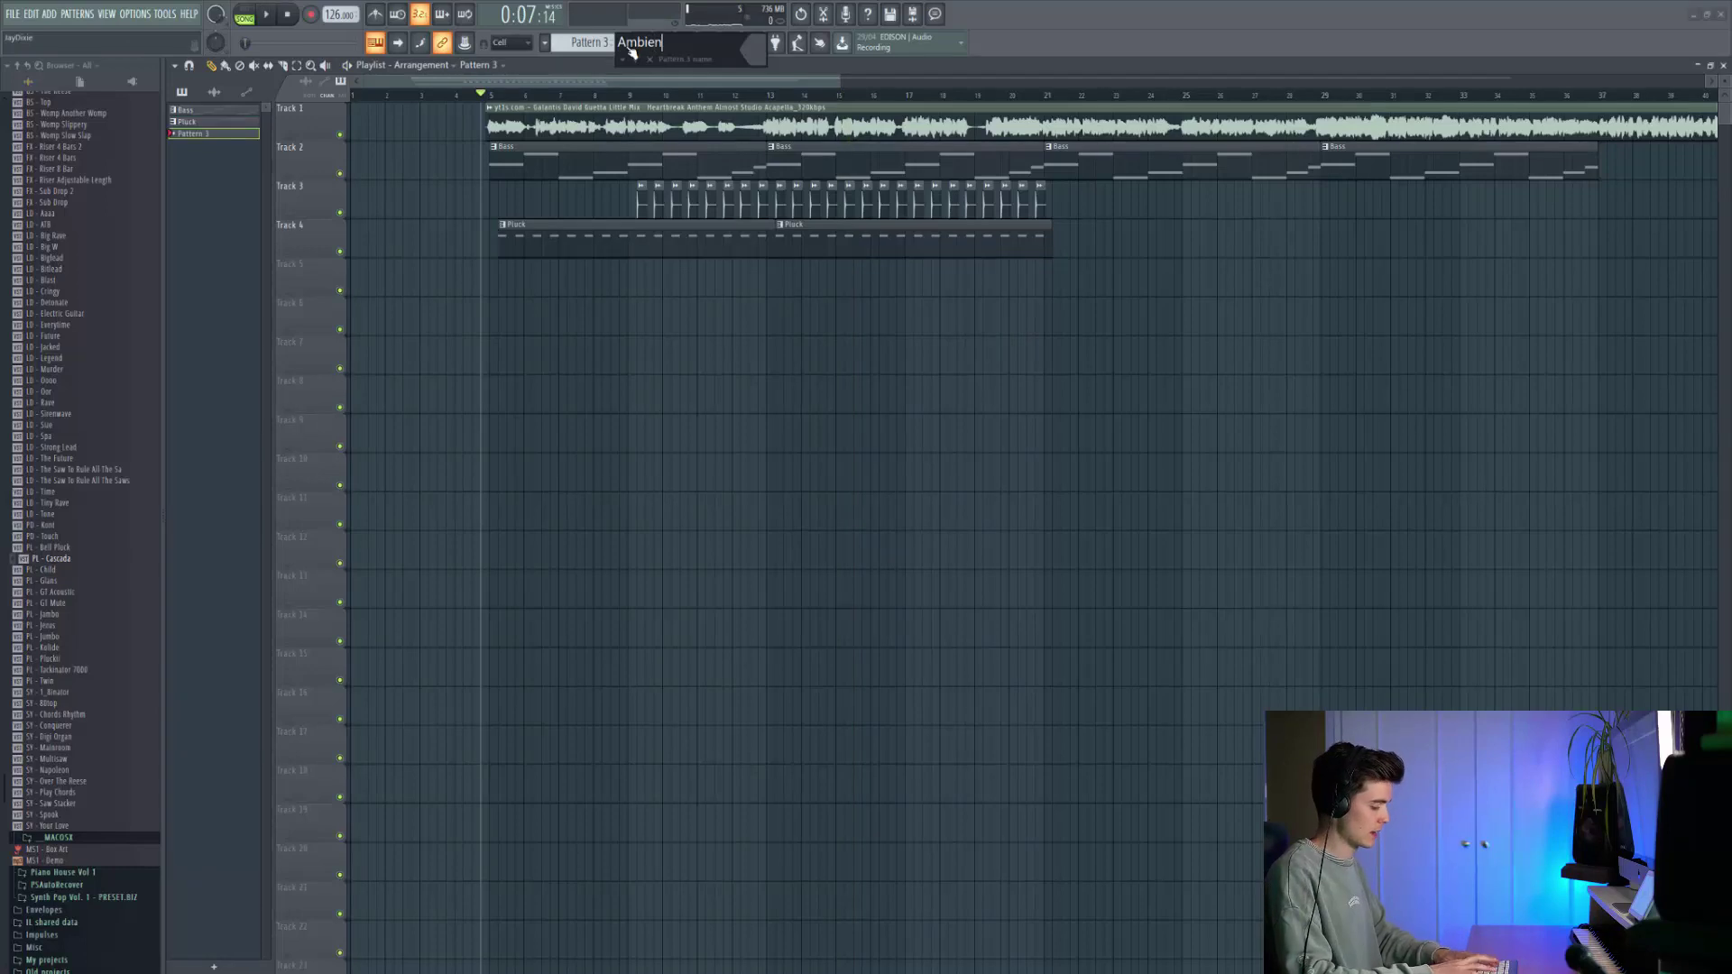
pyautogui.write('ce')
pyautogui.press('Return')
# Insert another Serum (64bit) instrument in the channel rack for the Ambience pattern.
pyautogui.click(707, 50)
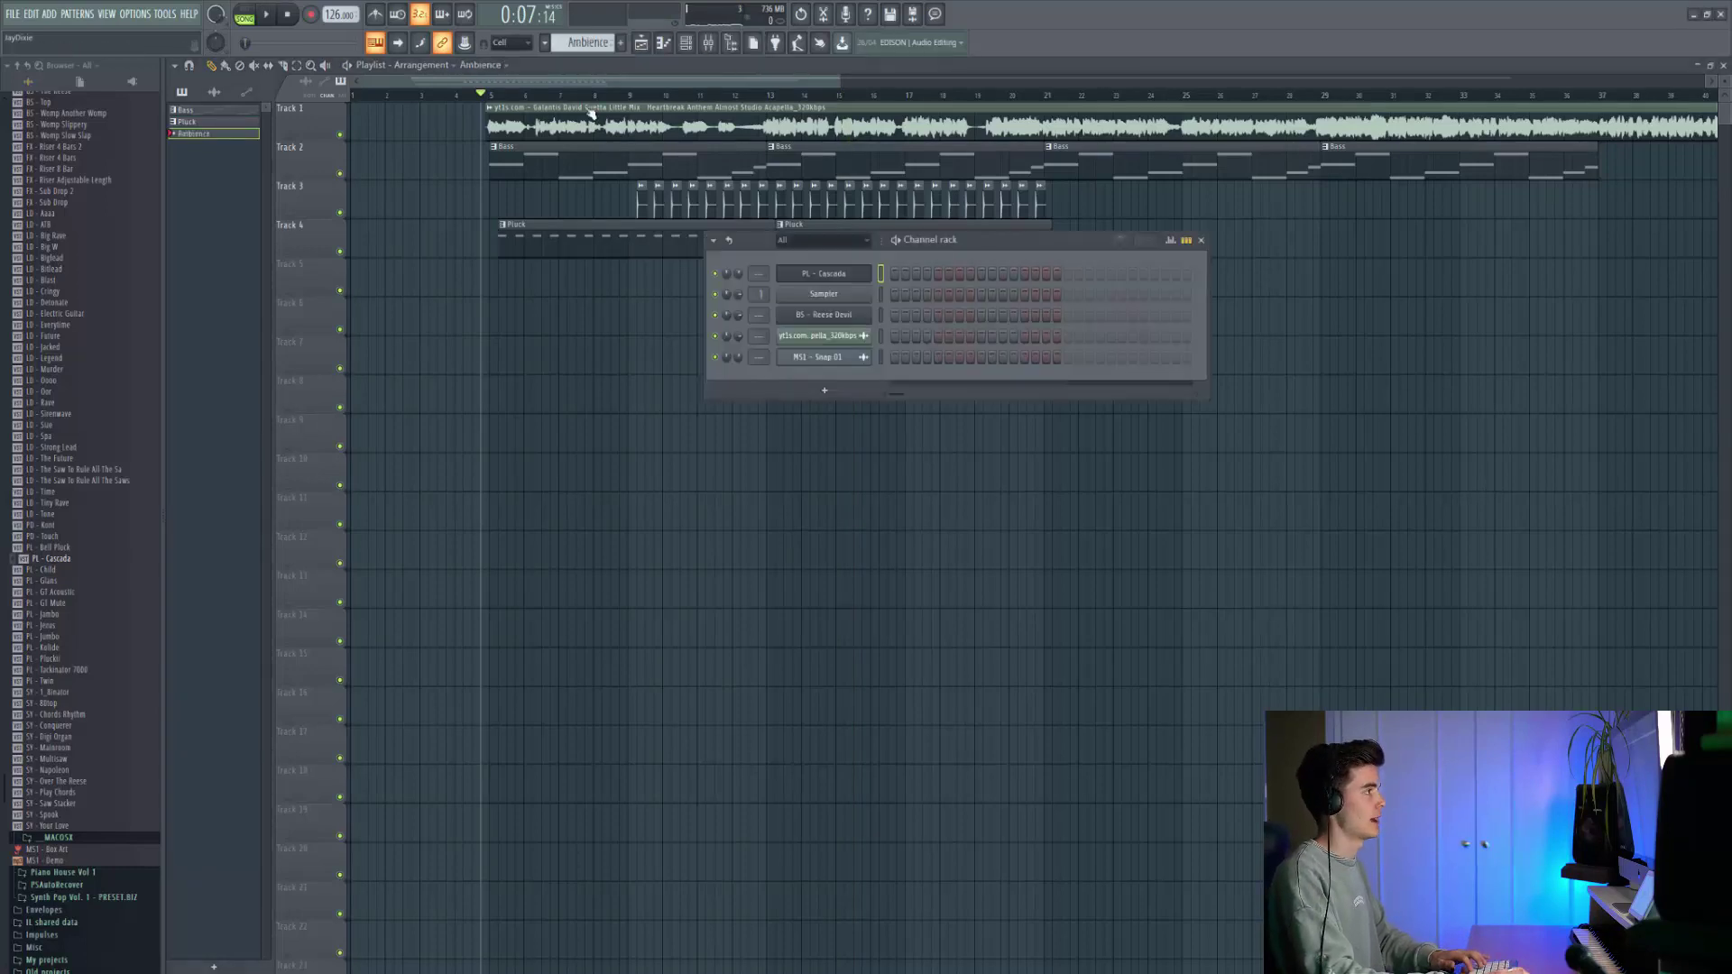
pyautogui.rightClick(823, 275)
pyautogui.moveTo(938, 367)
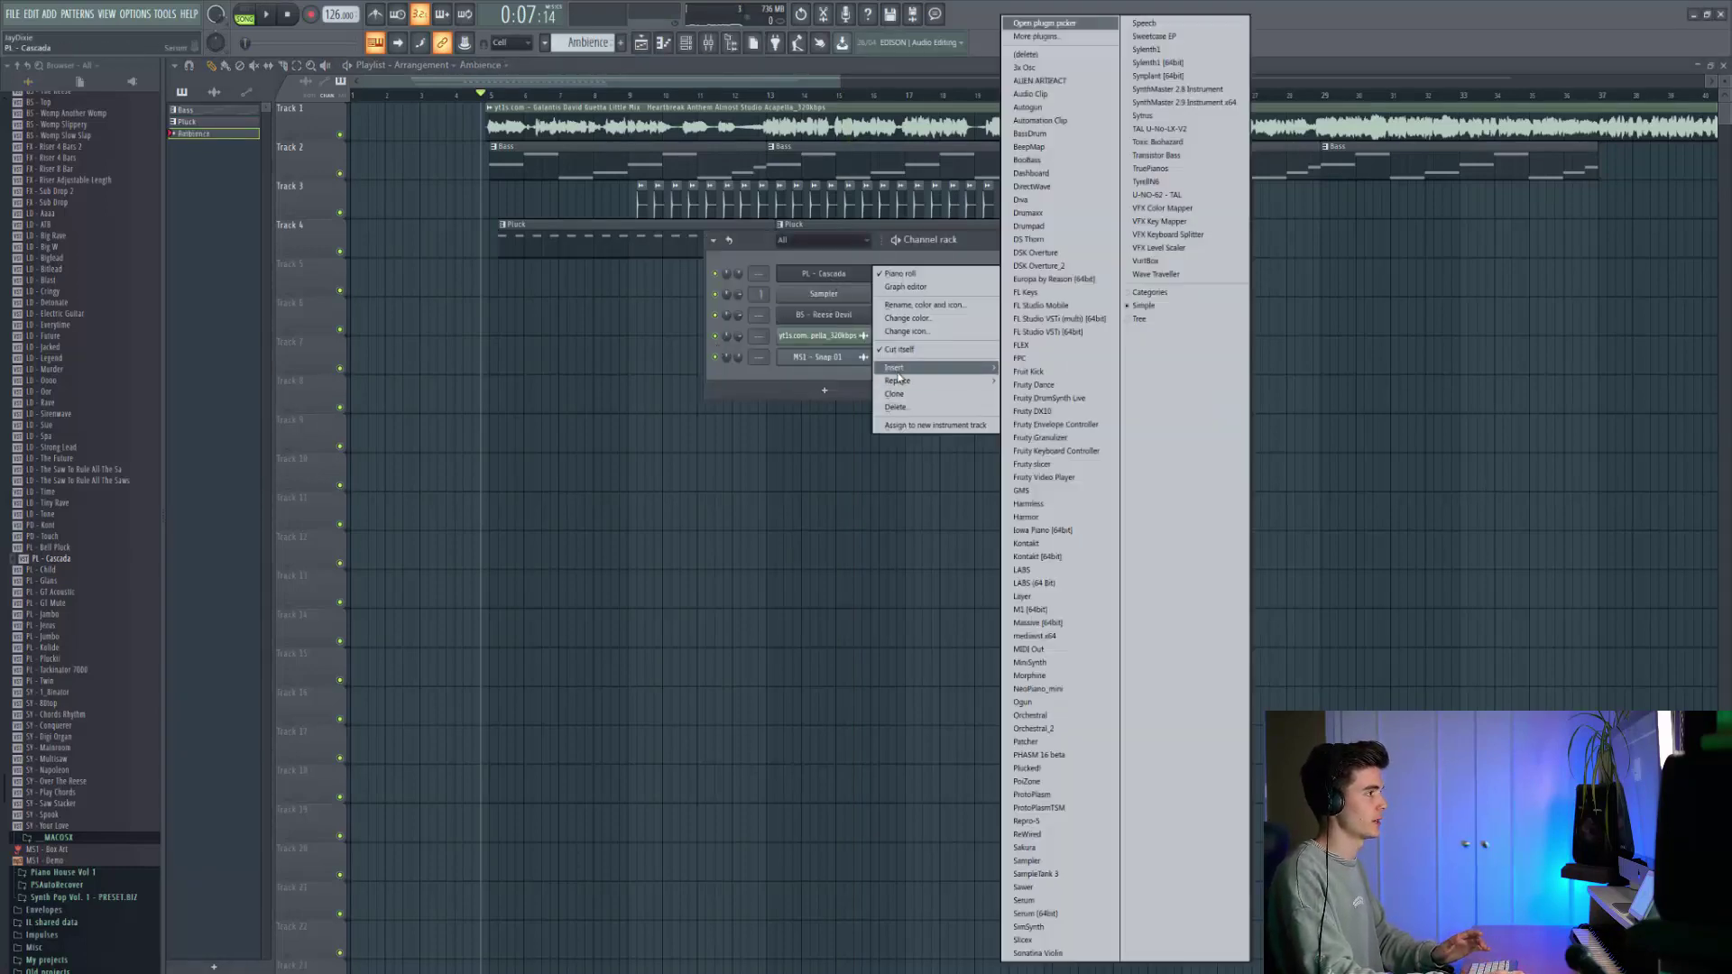
pyautogui.click(1046, 901)
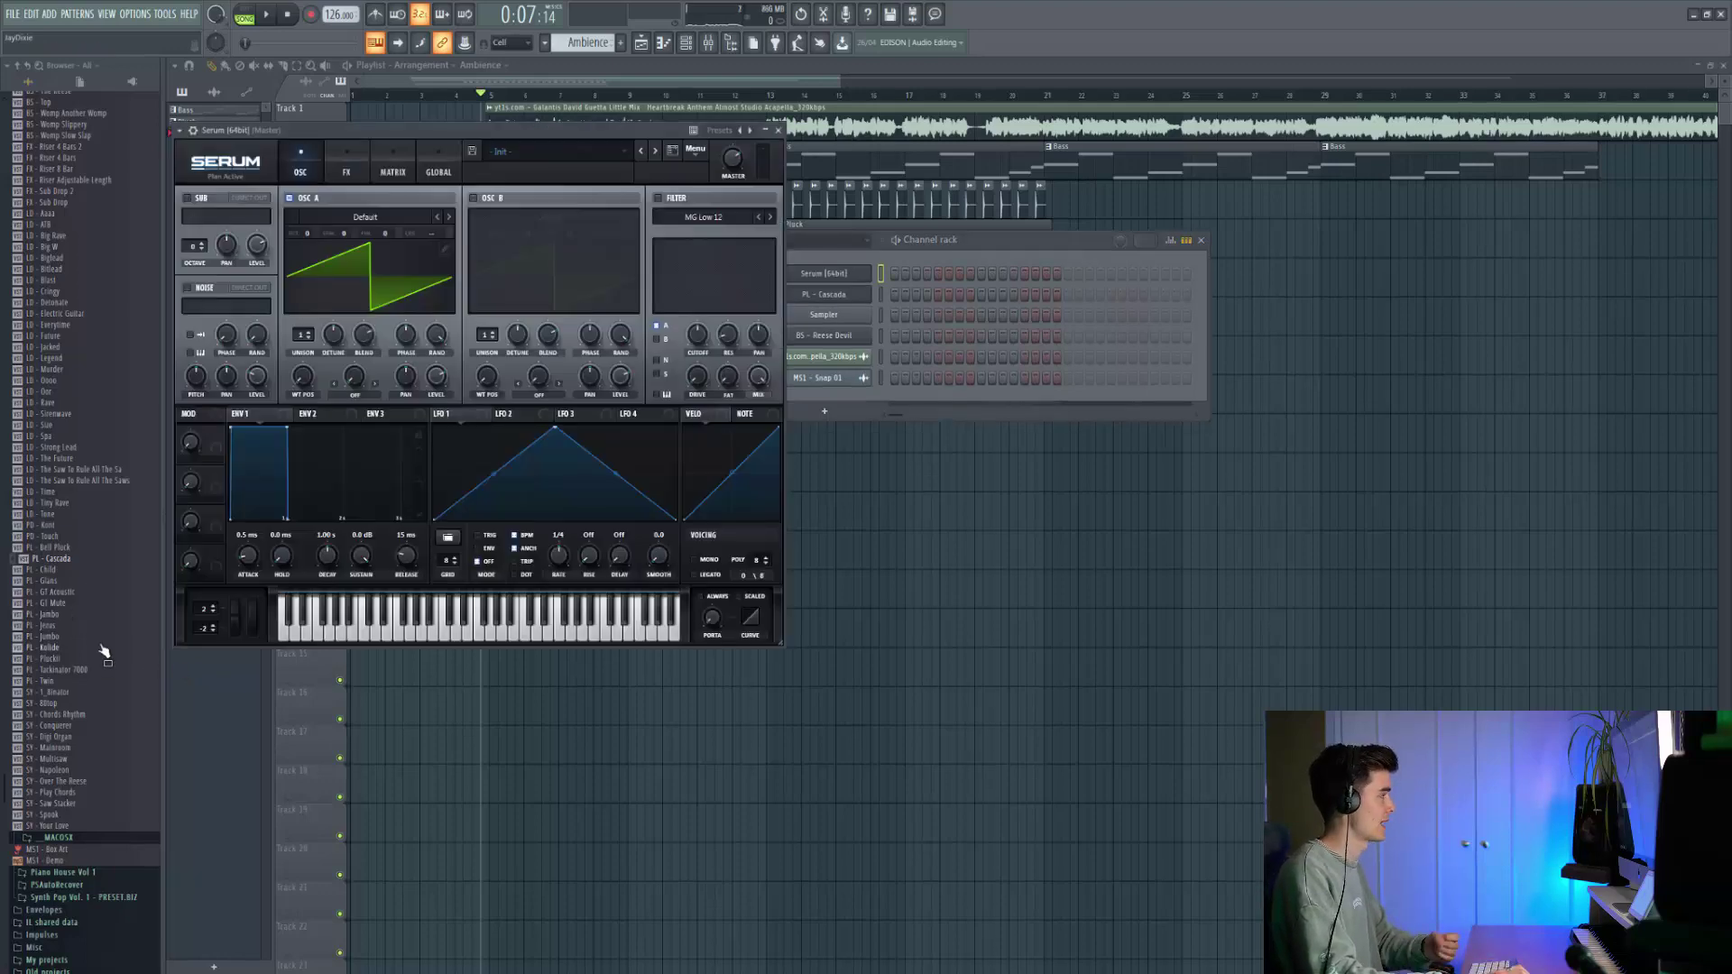
# Browse the Serum presets and load the synth preset SY - 80top into the new Serum.
pyautogui.scroll(10, 104, 651)
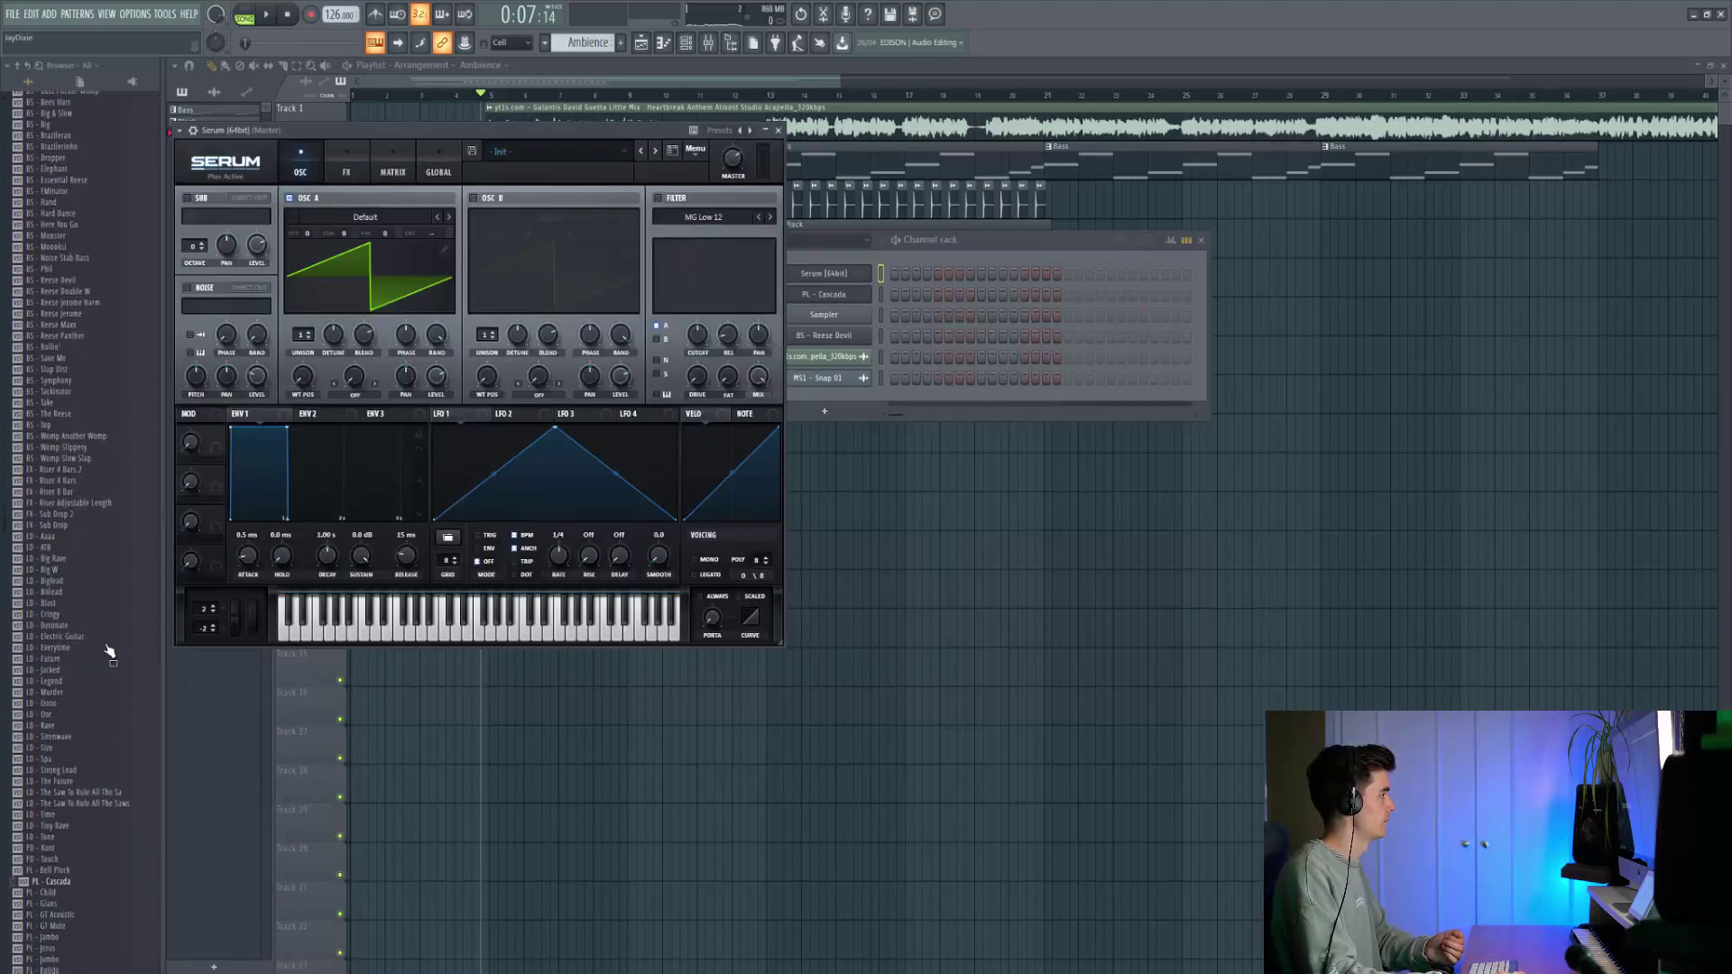
pyautogui.scroll(-13, 108, 651)
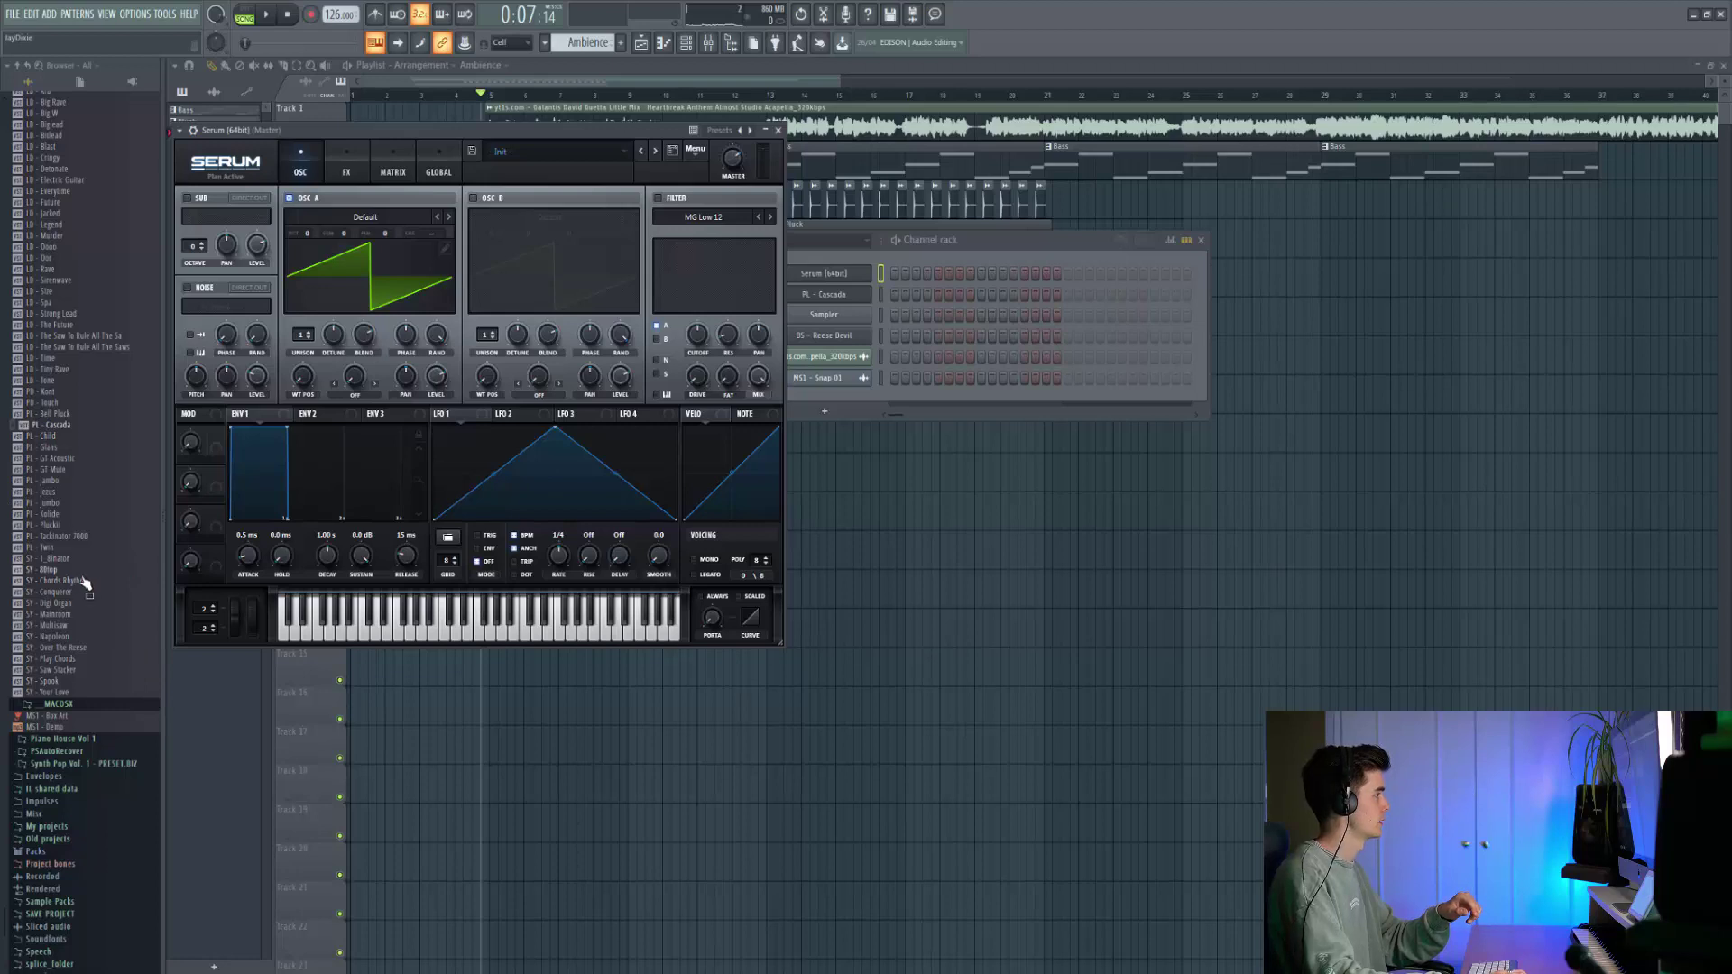
pyautogui.click(51, 572)
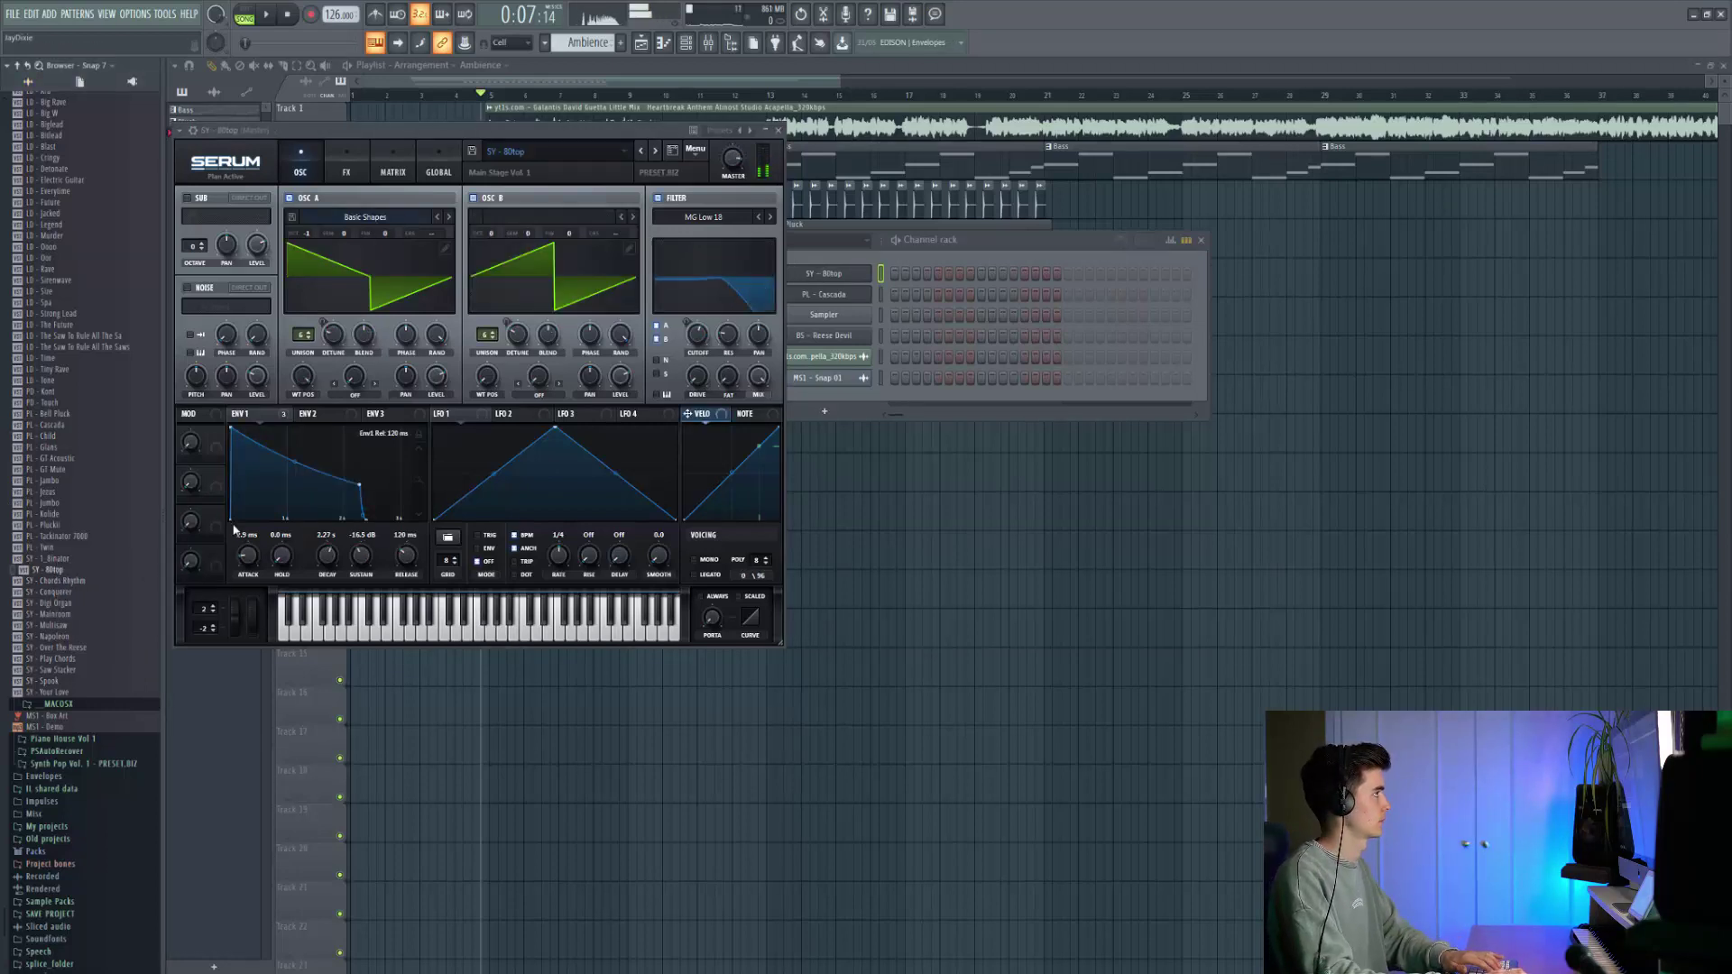
pyautogui.press('7')
# Draw a single A#5 note eight bars long for the SY - 80top channel in the Ambience pattern.
pyautogui.rightClick(891, 265)
pyautogui.click(903, 272)
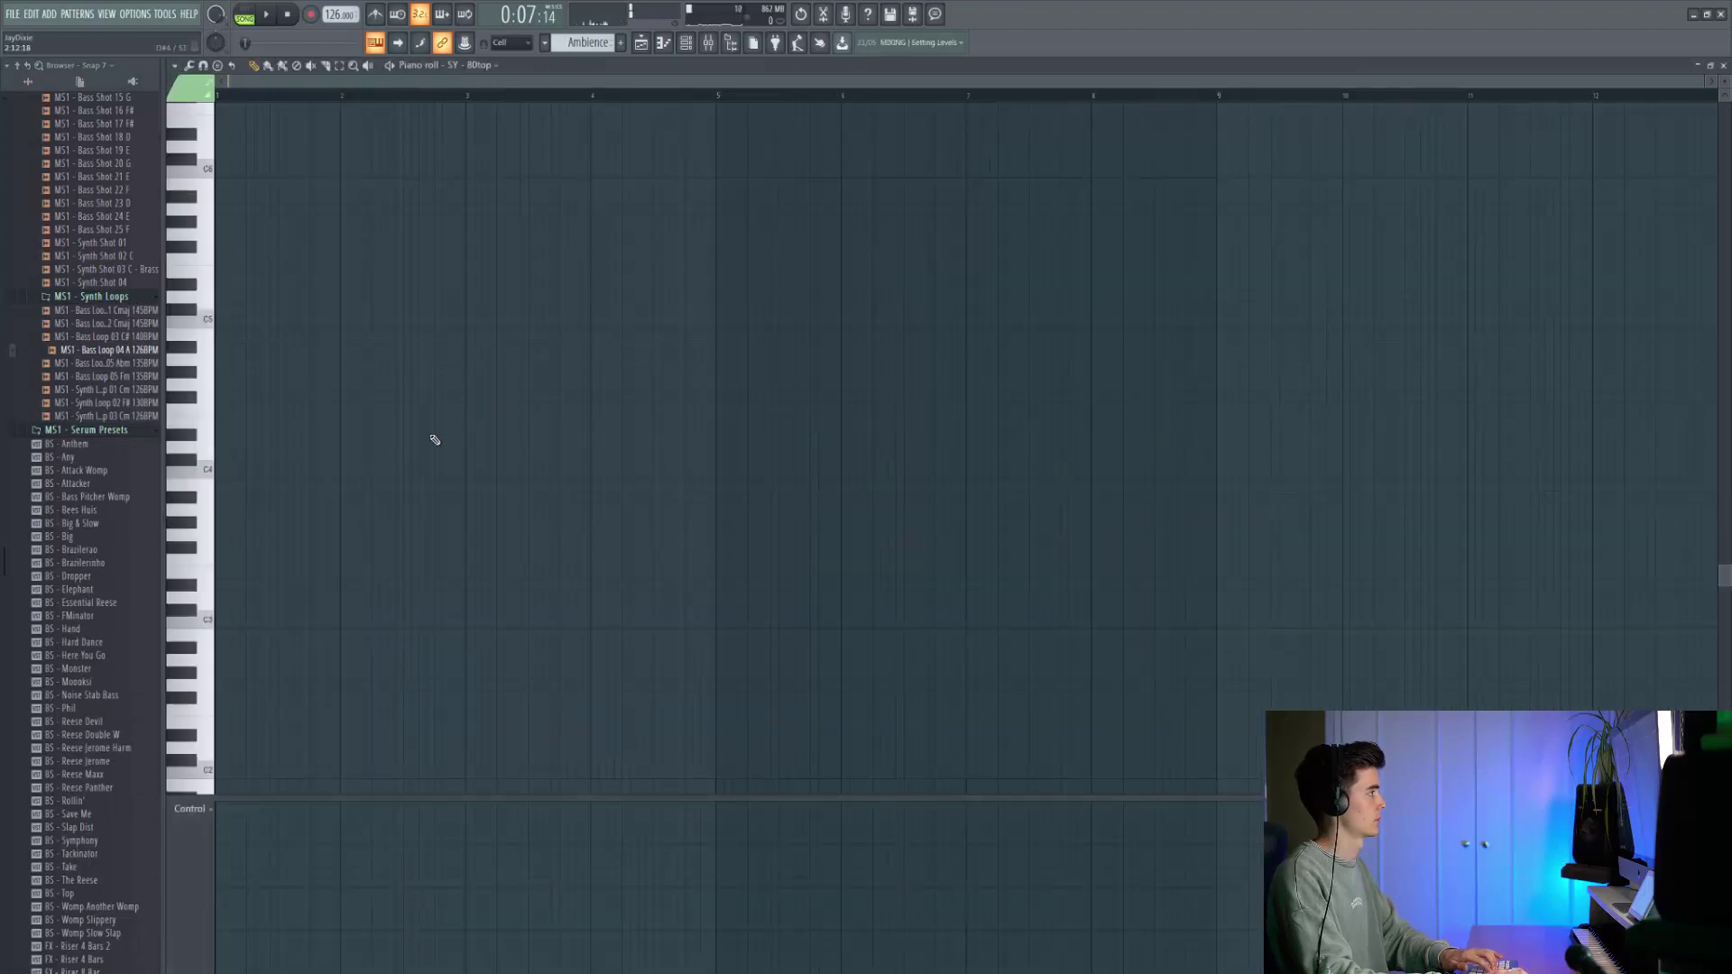
pyautogui.click(231, 242)
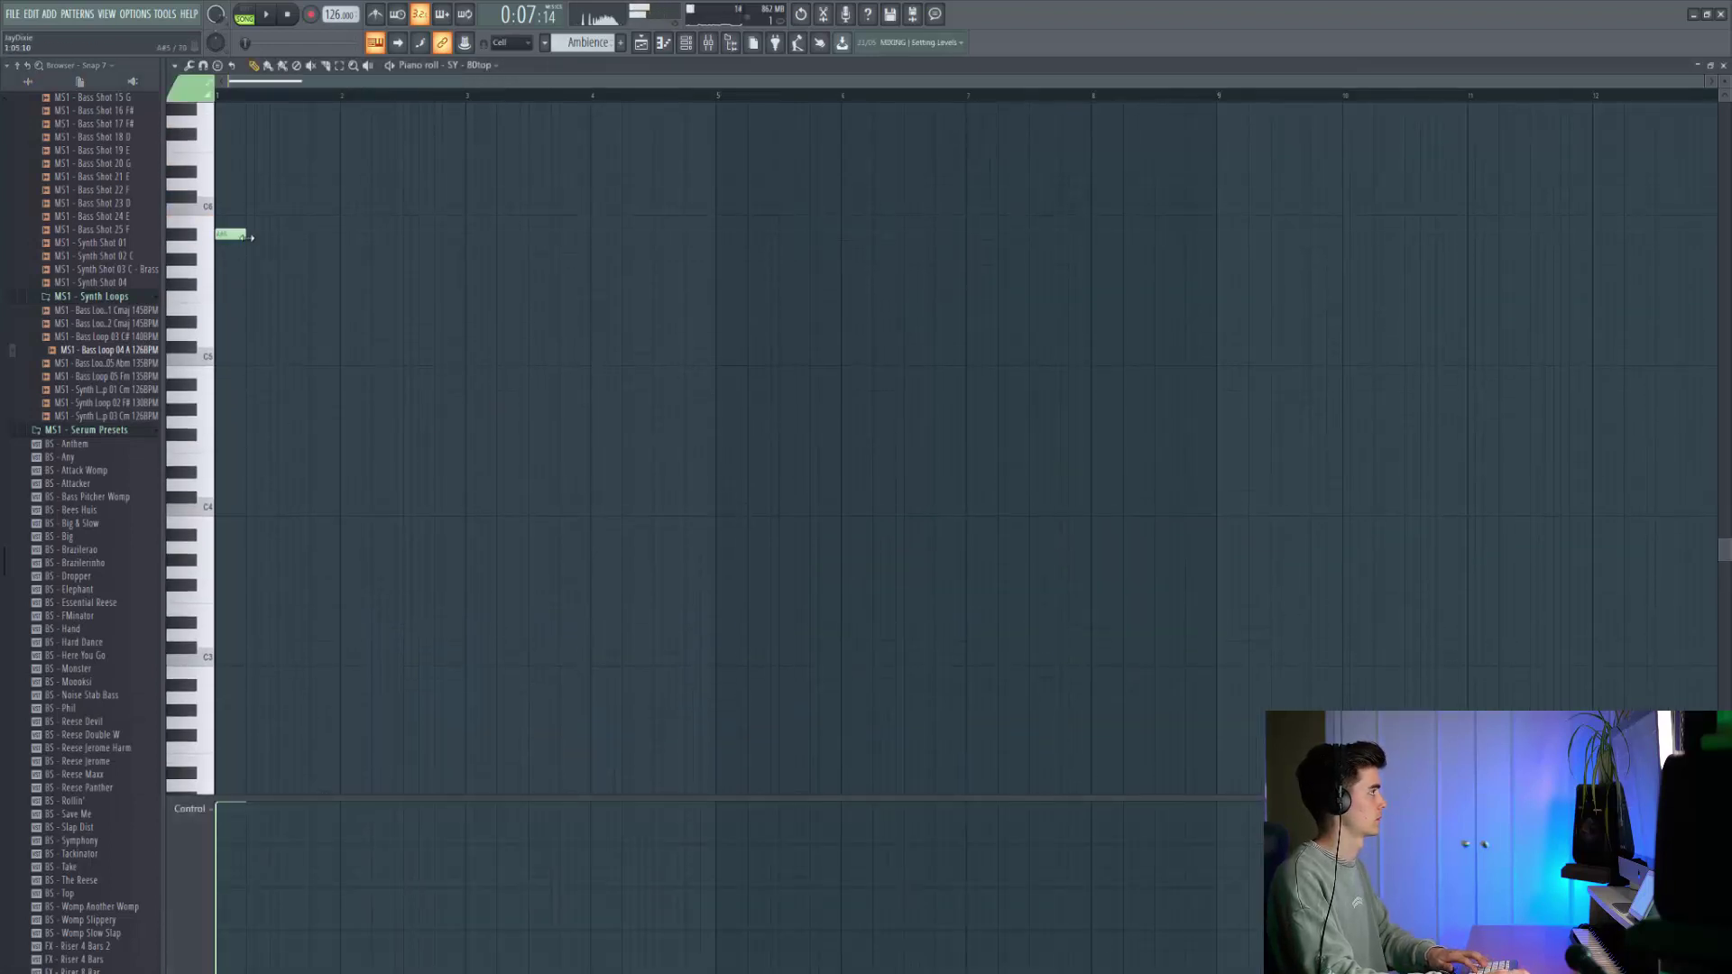
pyautogui.moveTo(245, 252); pyautogui.dragTo(1211, 259)
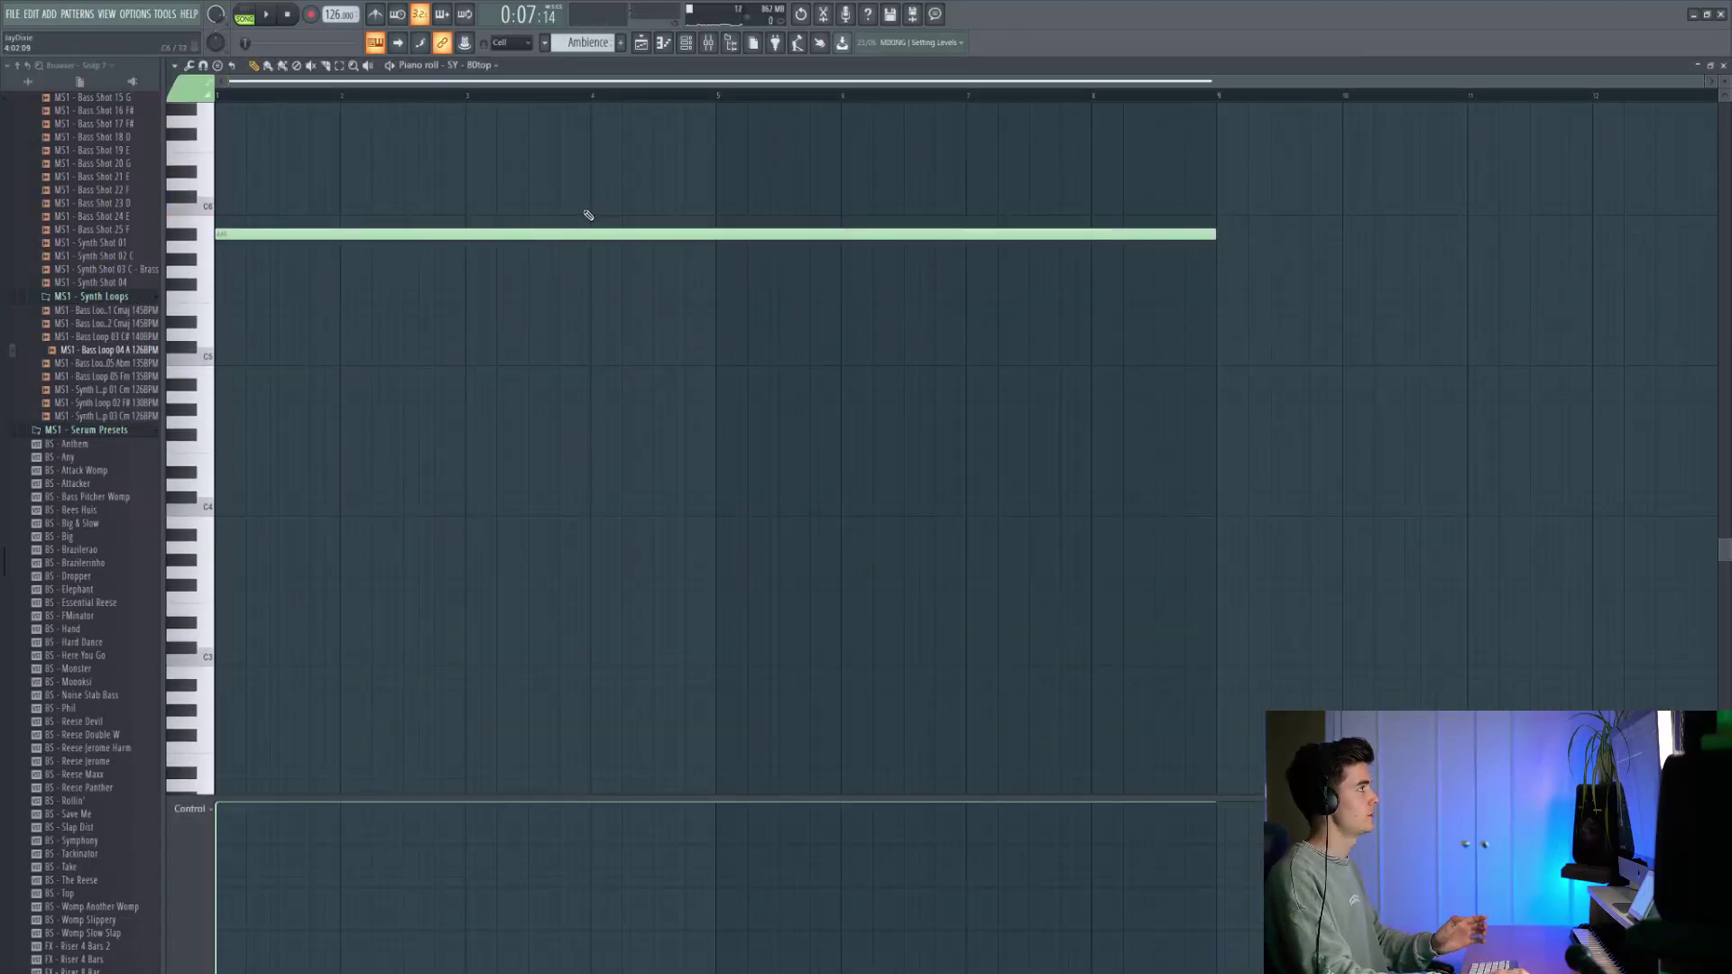
# Preview the Ambience pattern on its own and quick-render it as an audio clip.
pyautogui.scroll(3, 587, 214)
pyautogui.click(247, 16)
pyautogui.click(273, 16)
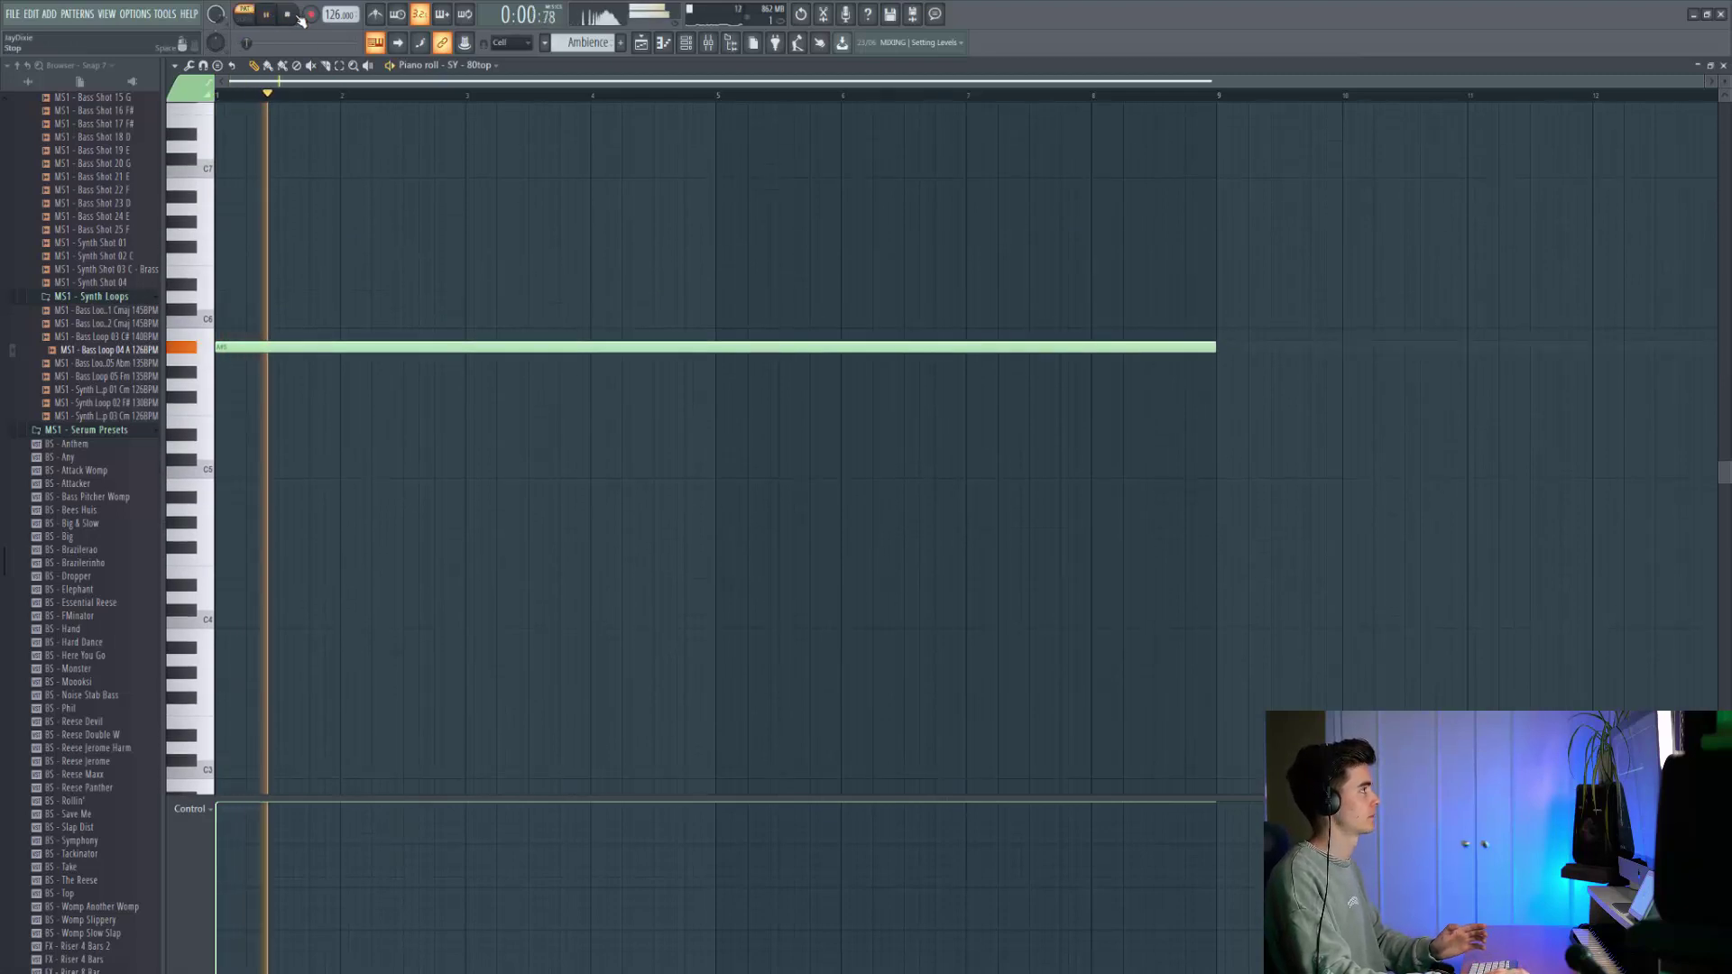
pyautogui.click(287, 15)
pyautogui.click(546, 42)
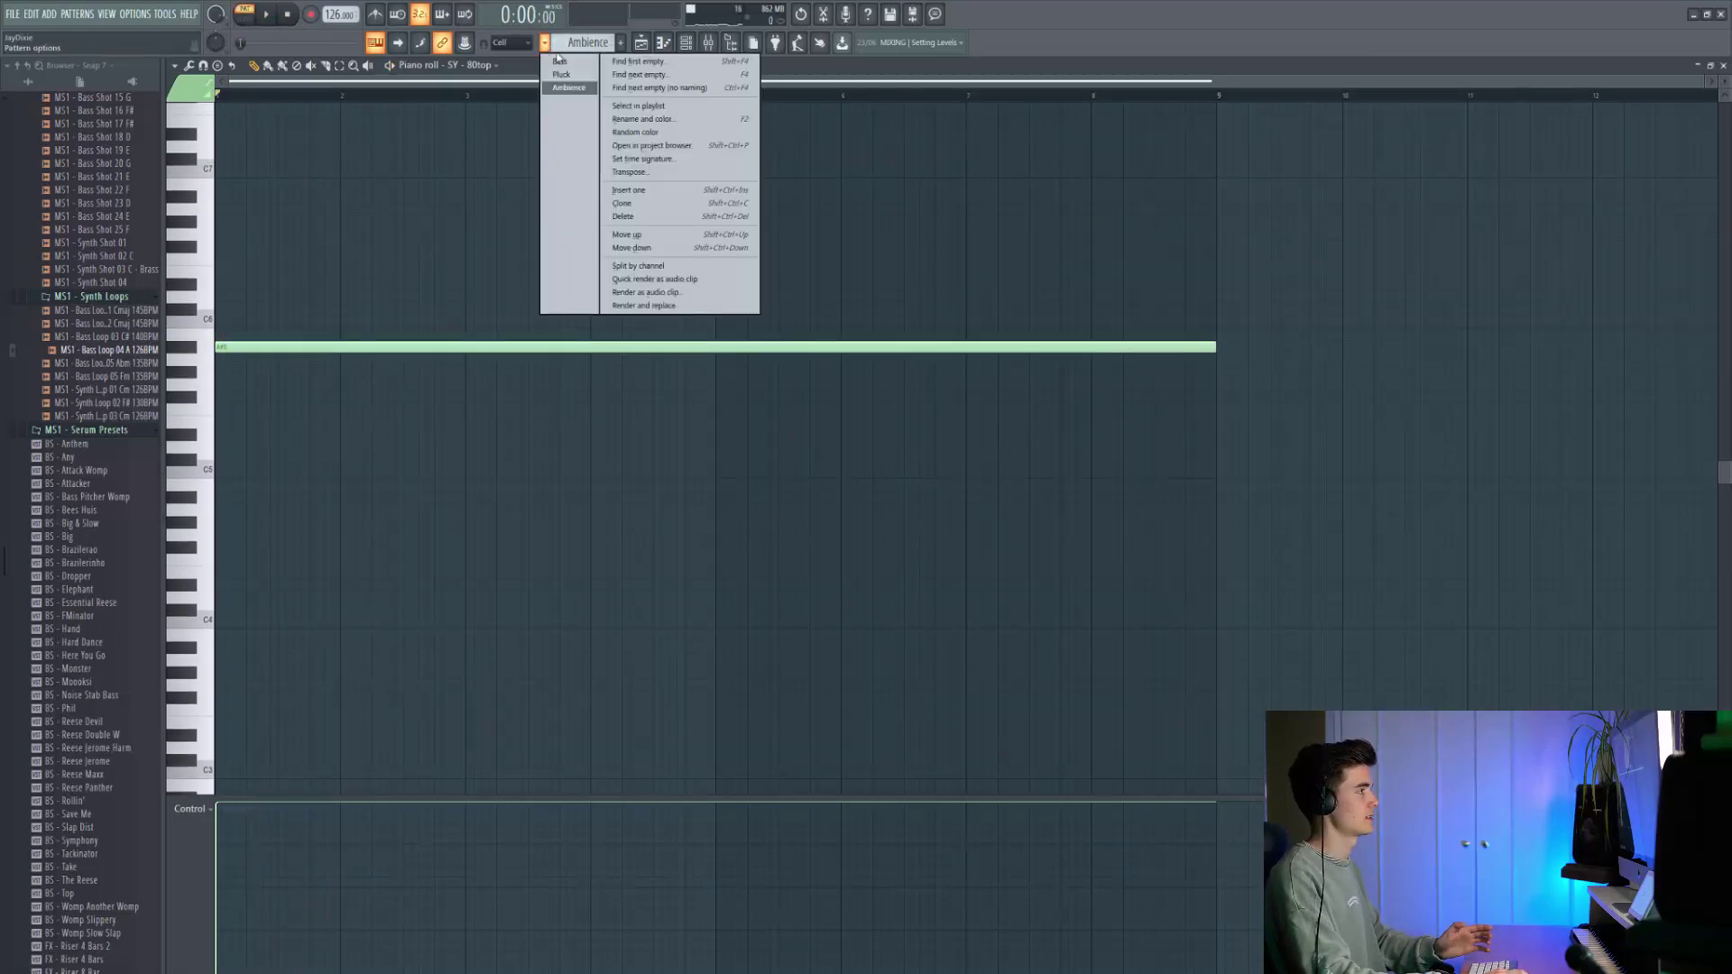
pyautogui.click(664, 280)
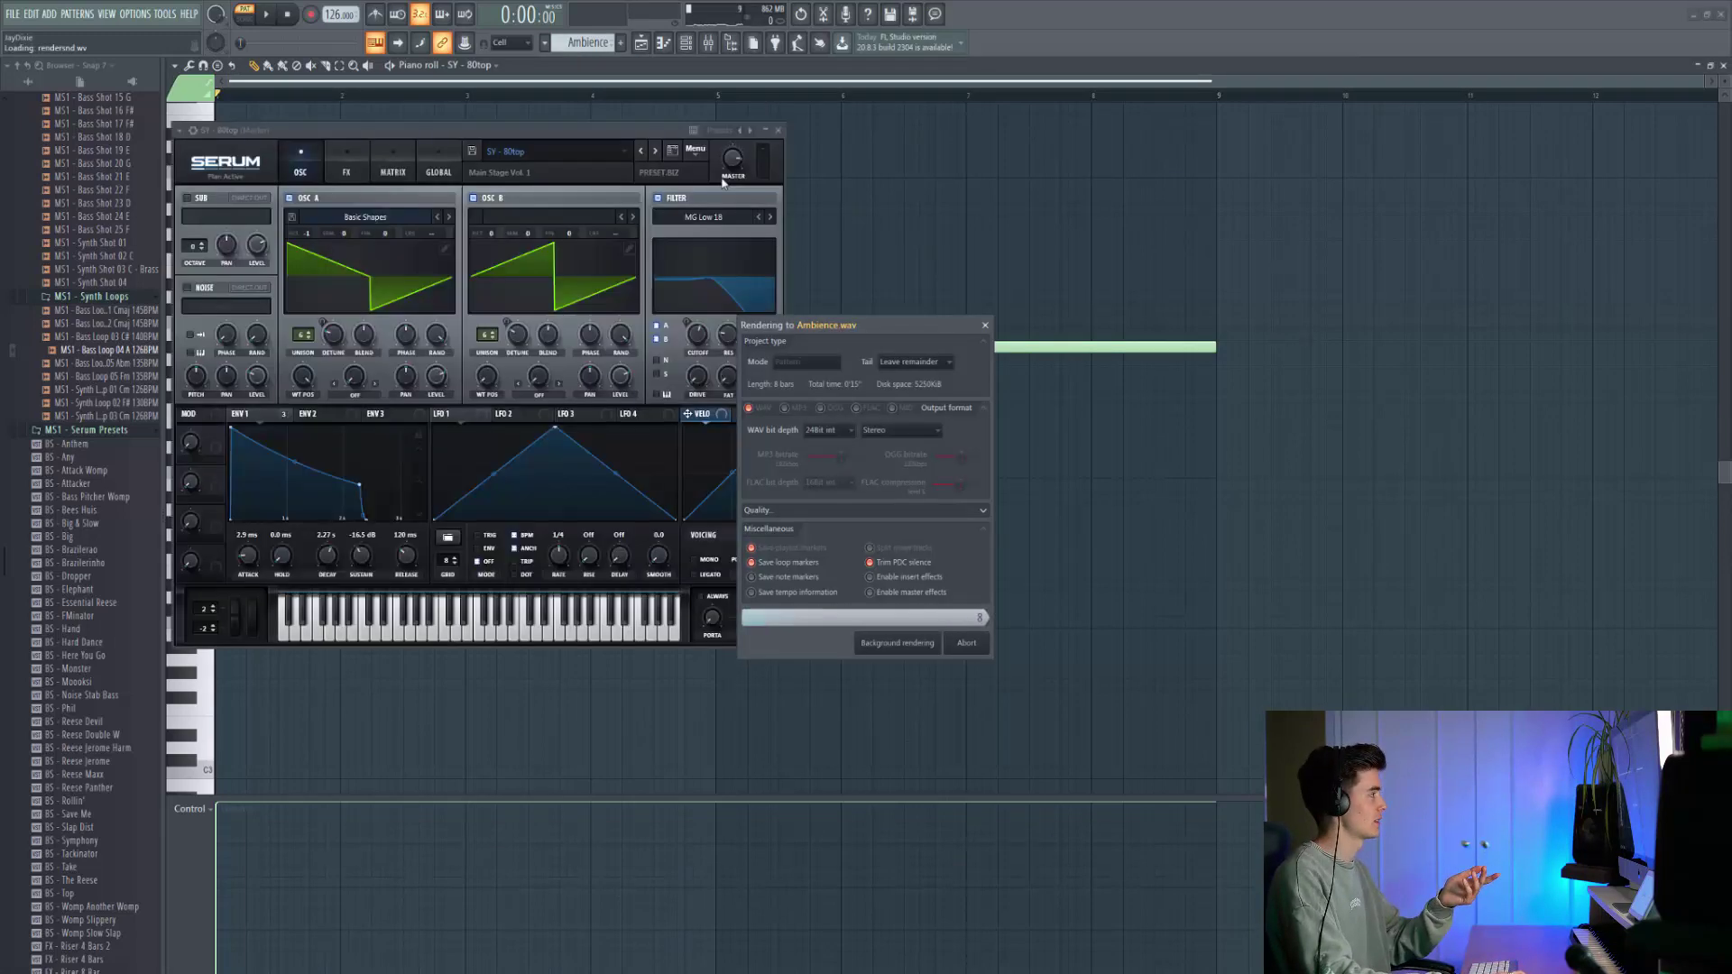
# Open the rendered Ambience audio clip in the Edison audio editor.
pyautogui.click(640, 40)
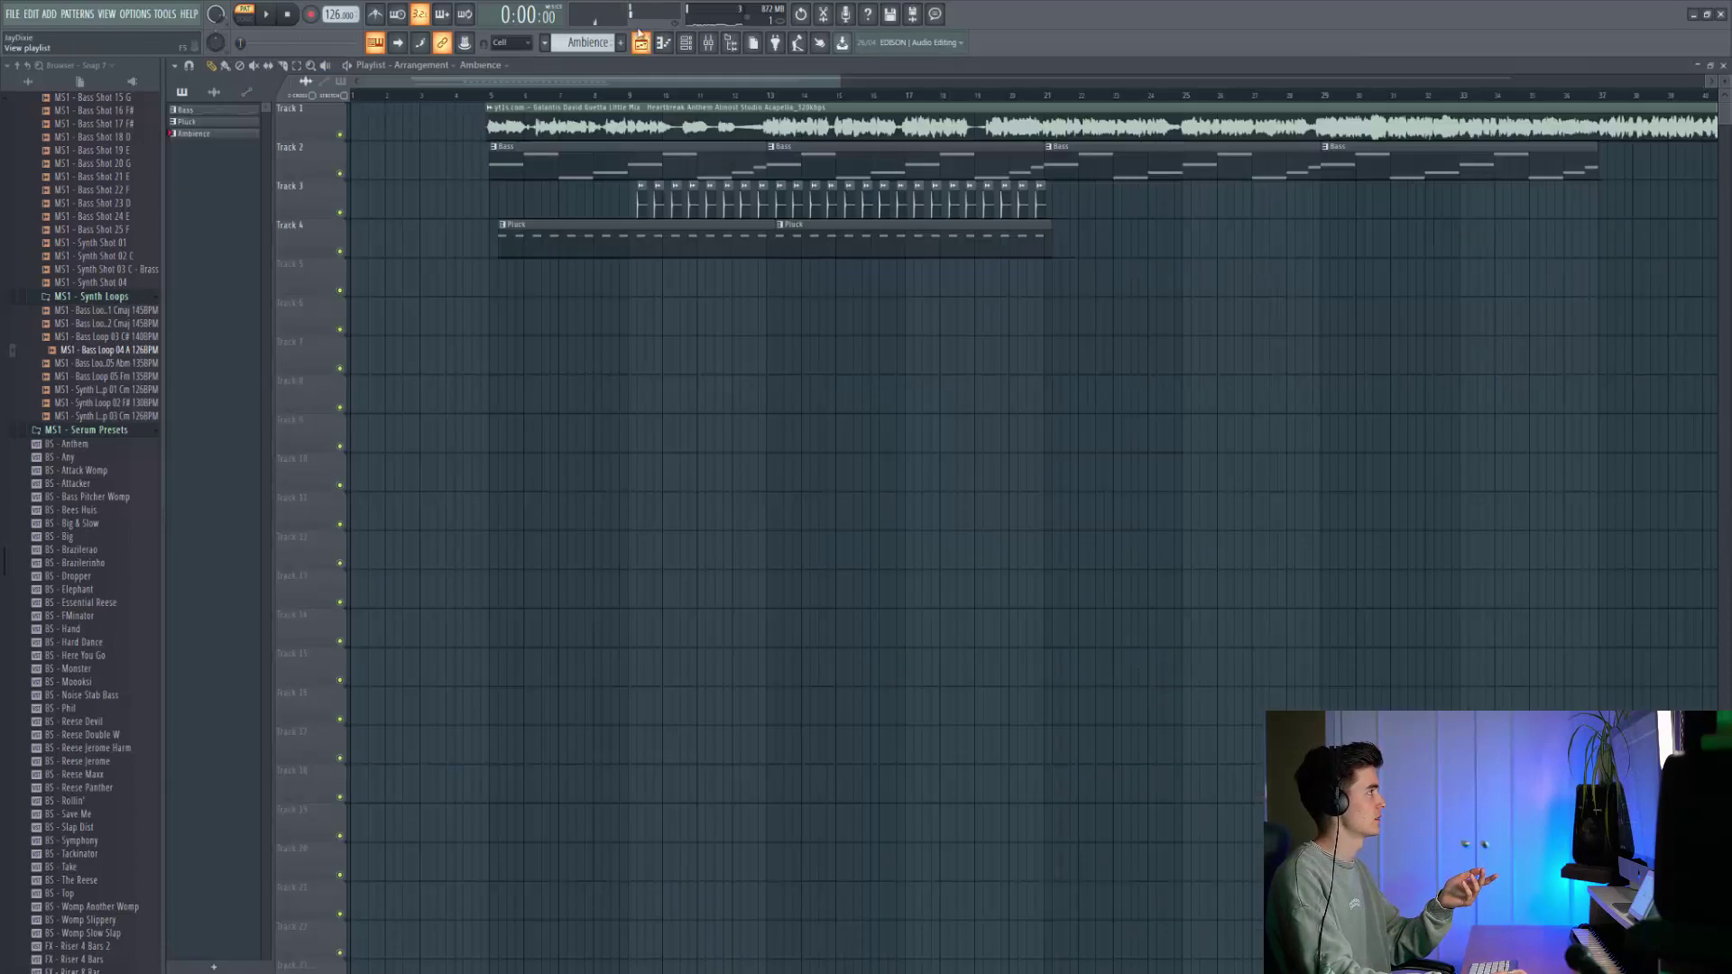
pyautogui.click(219, 94)
pyautogui.click(212, 145)
pyautogui.rightClick(445, 409)
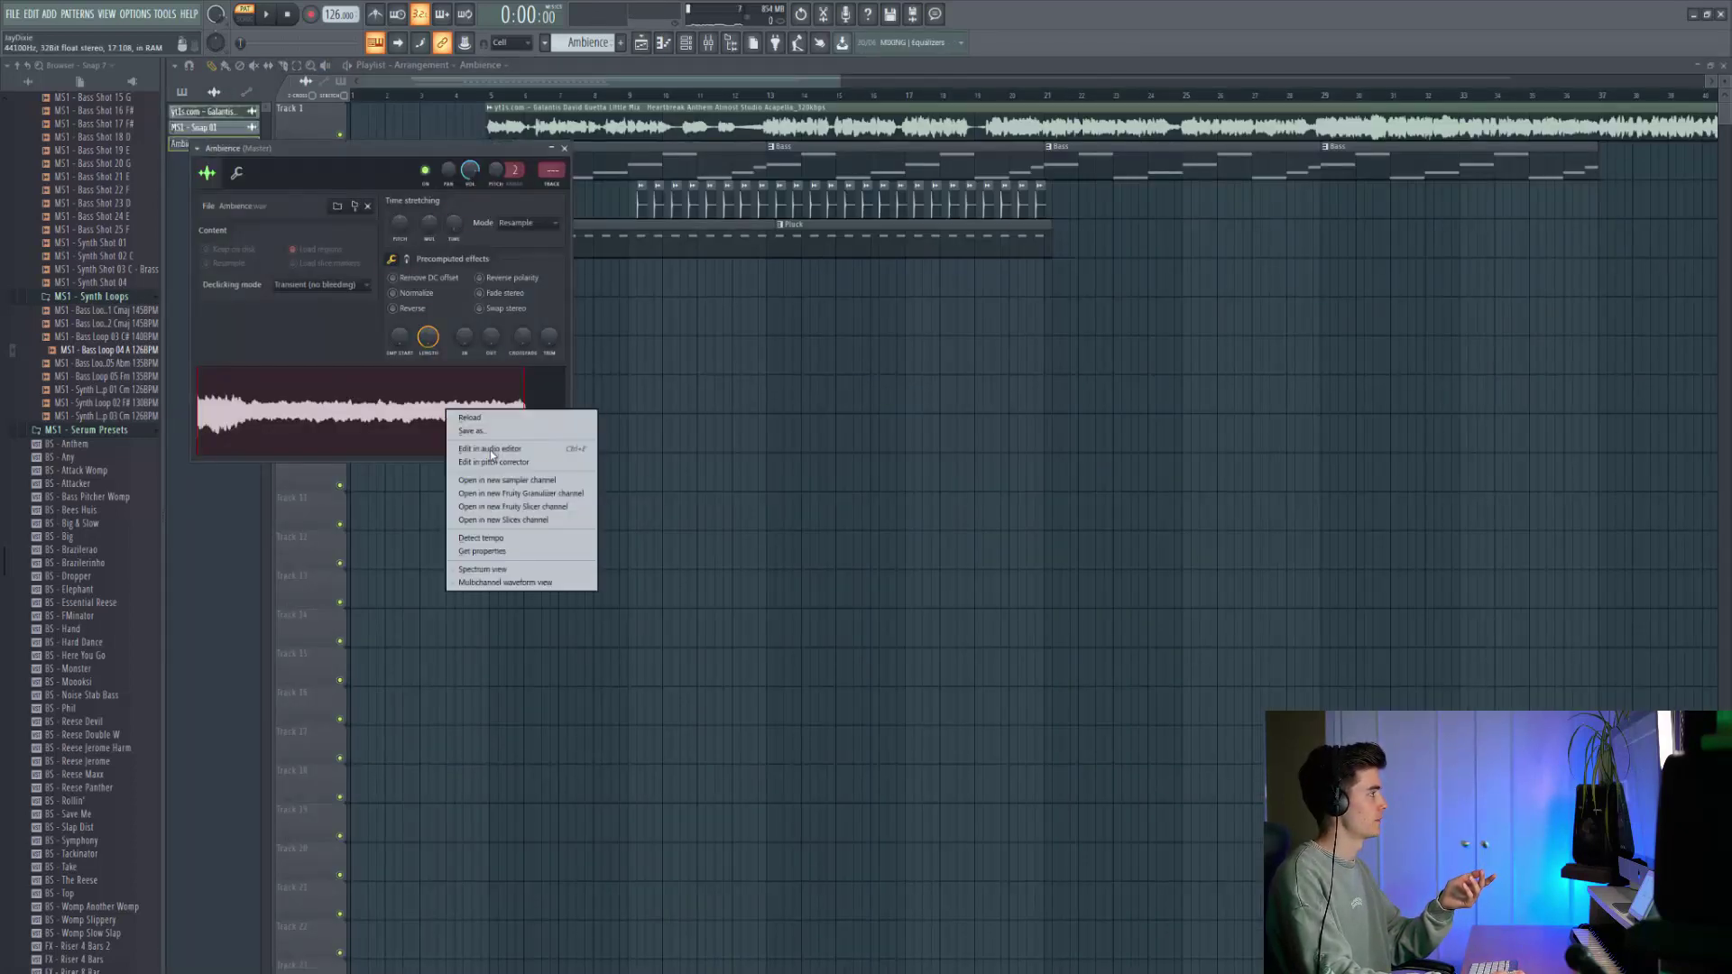
pyautogui.click(505, 459)
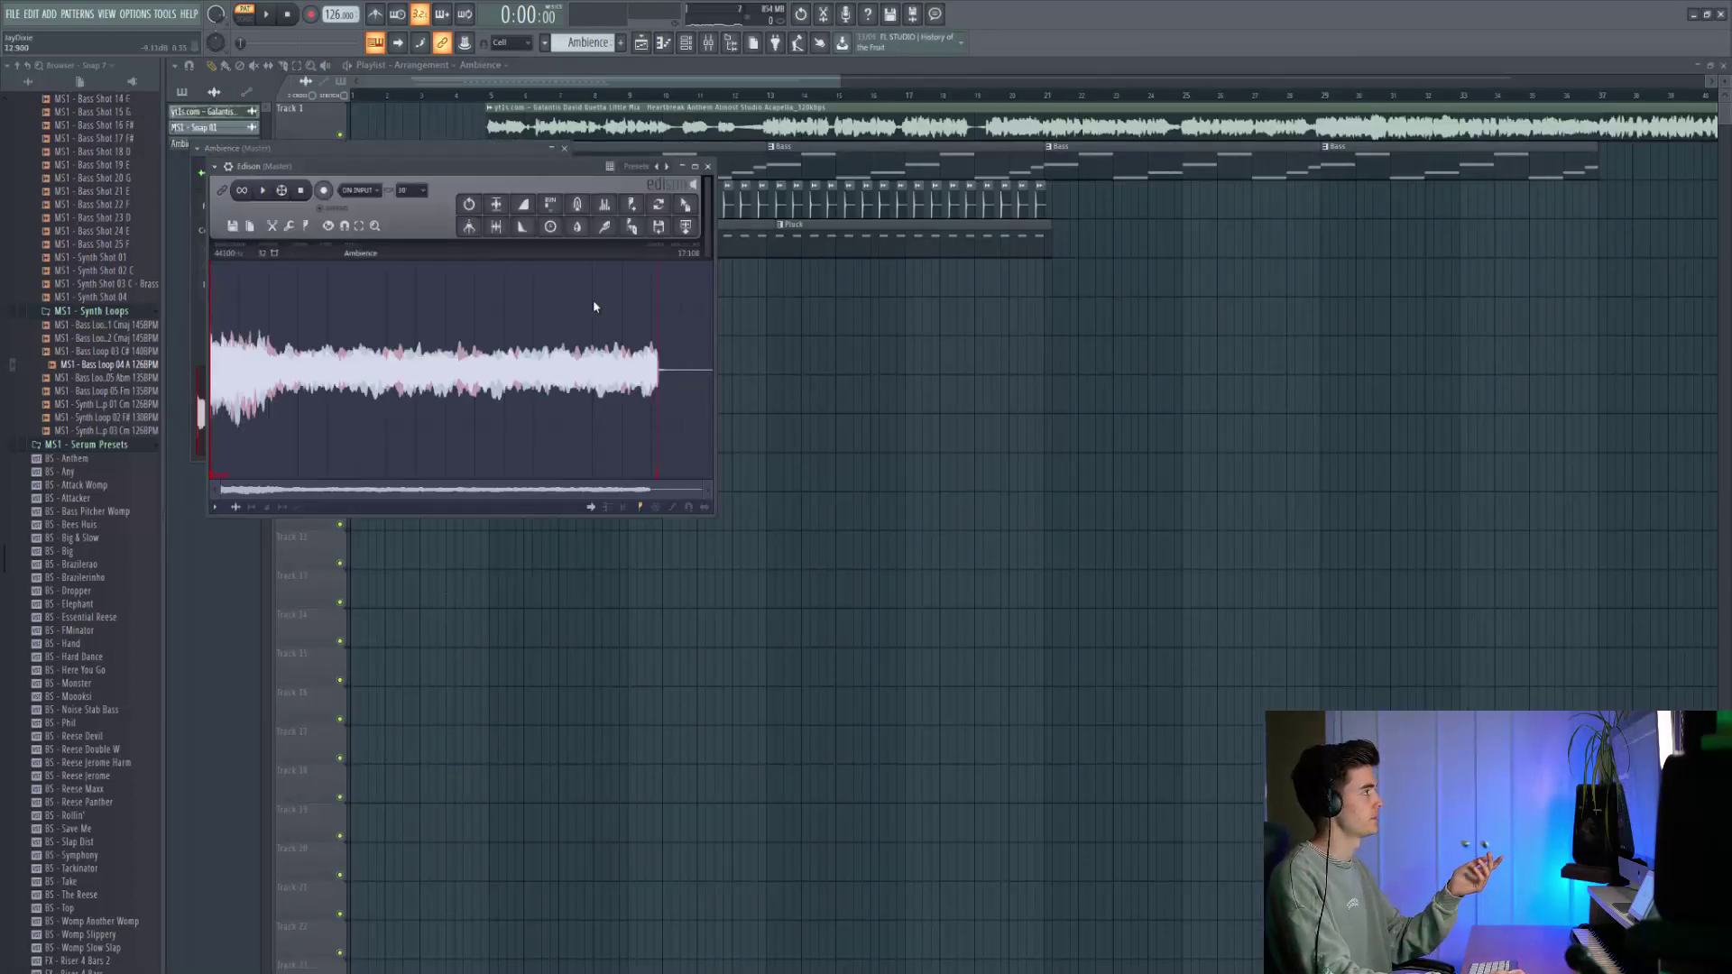
# Apply the Blur effect to the whole Ambience sample in Edison.
pyautogui.click(580, 228)
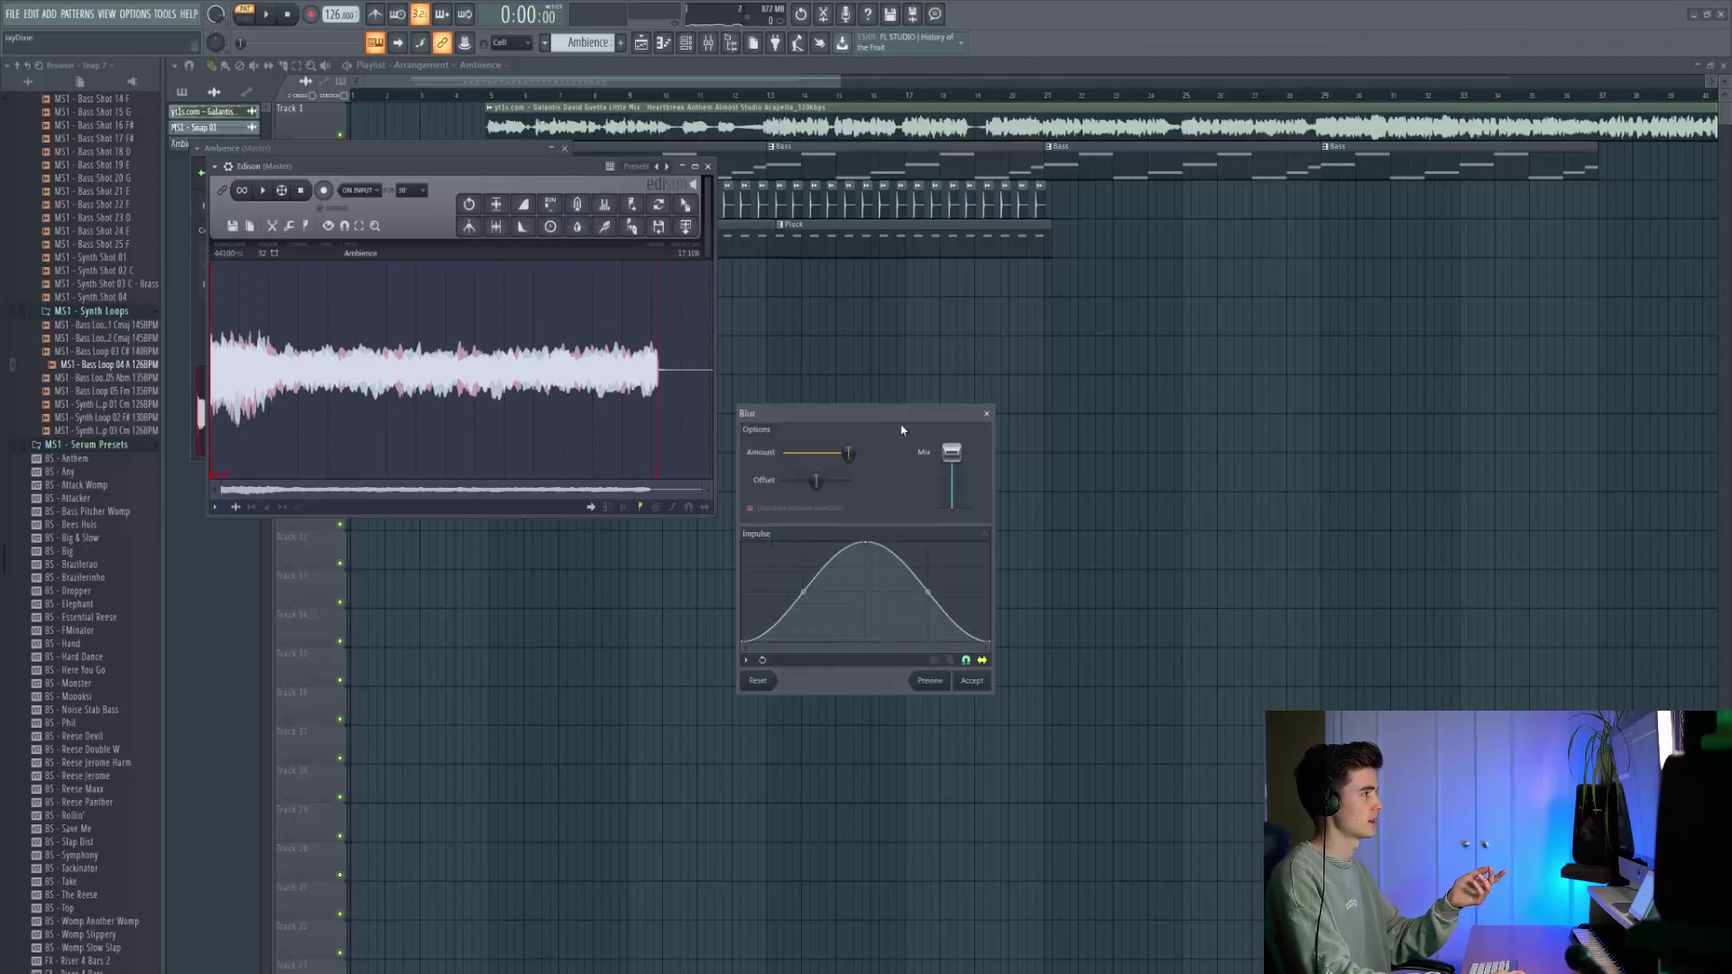
pyautogui.moveTo(902, 431); pyautogui.dragTo(847, 387)
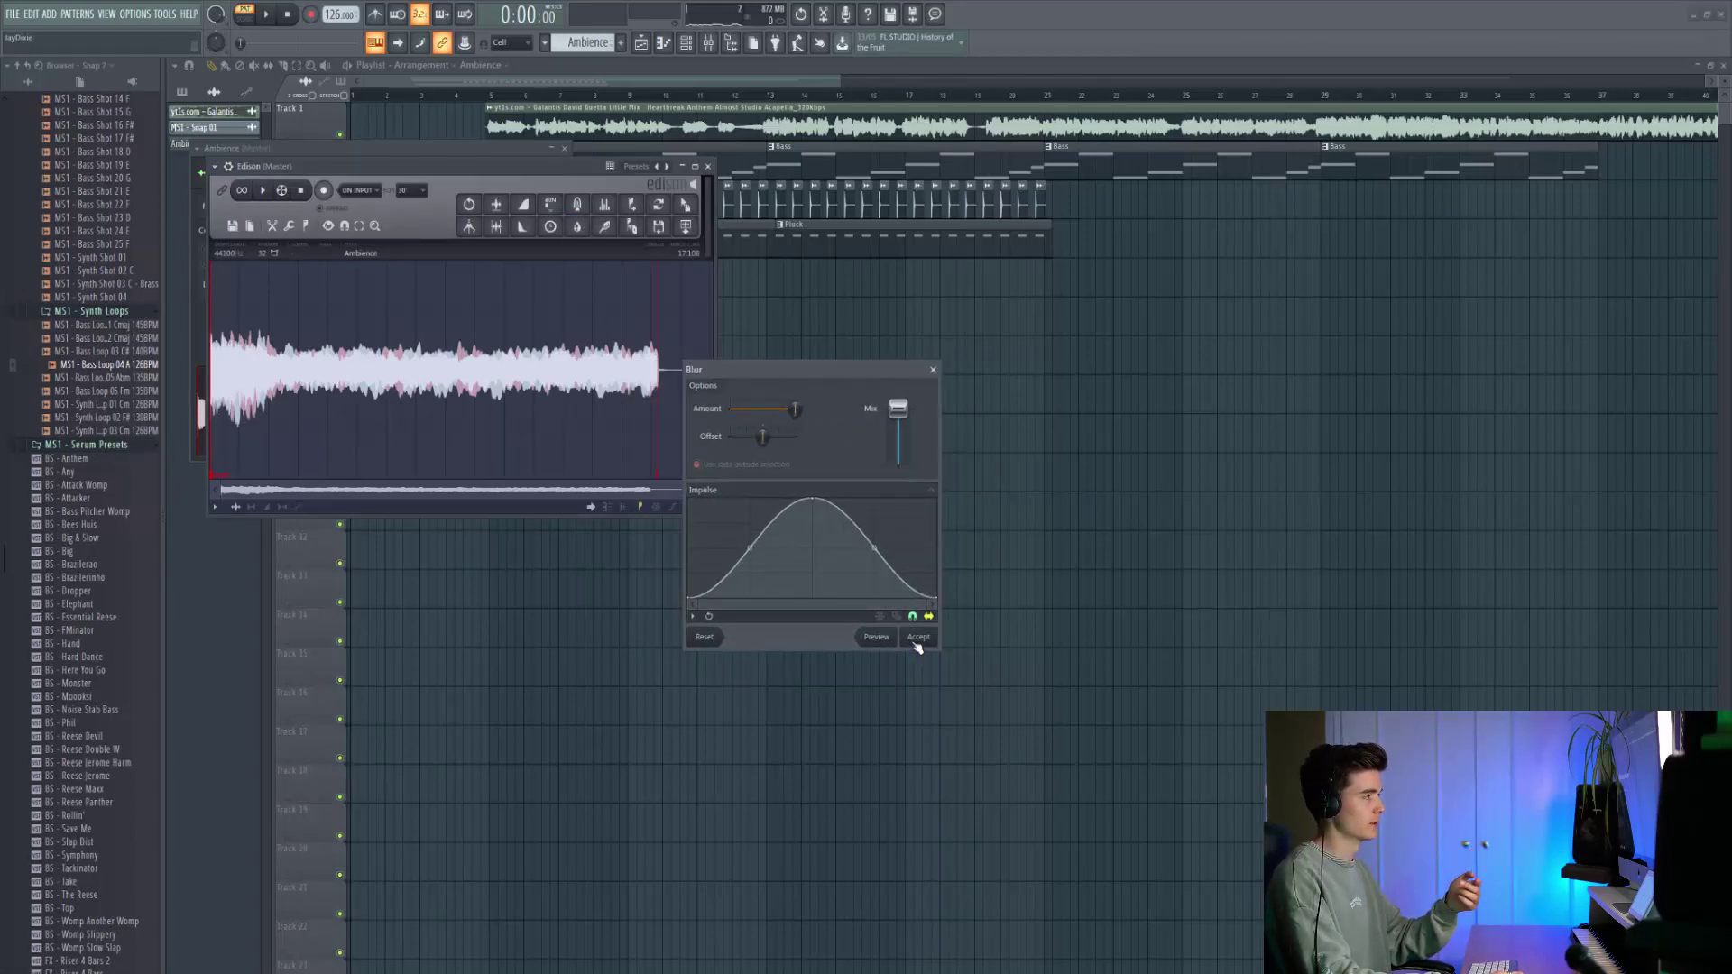
pyautogui.click(918, 637)
# Try the loop tuner on the blurred Ambience sample, stop its playback and close the editor.
pyautogui.click(659, 206)
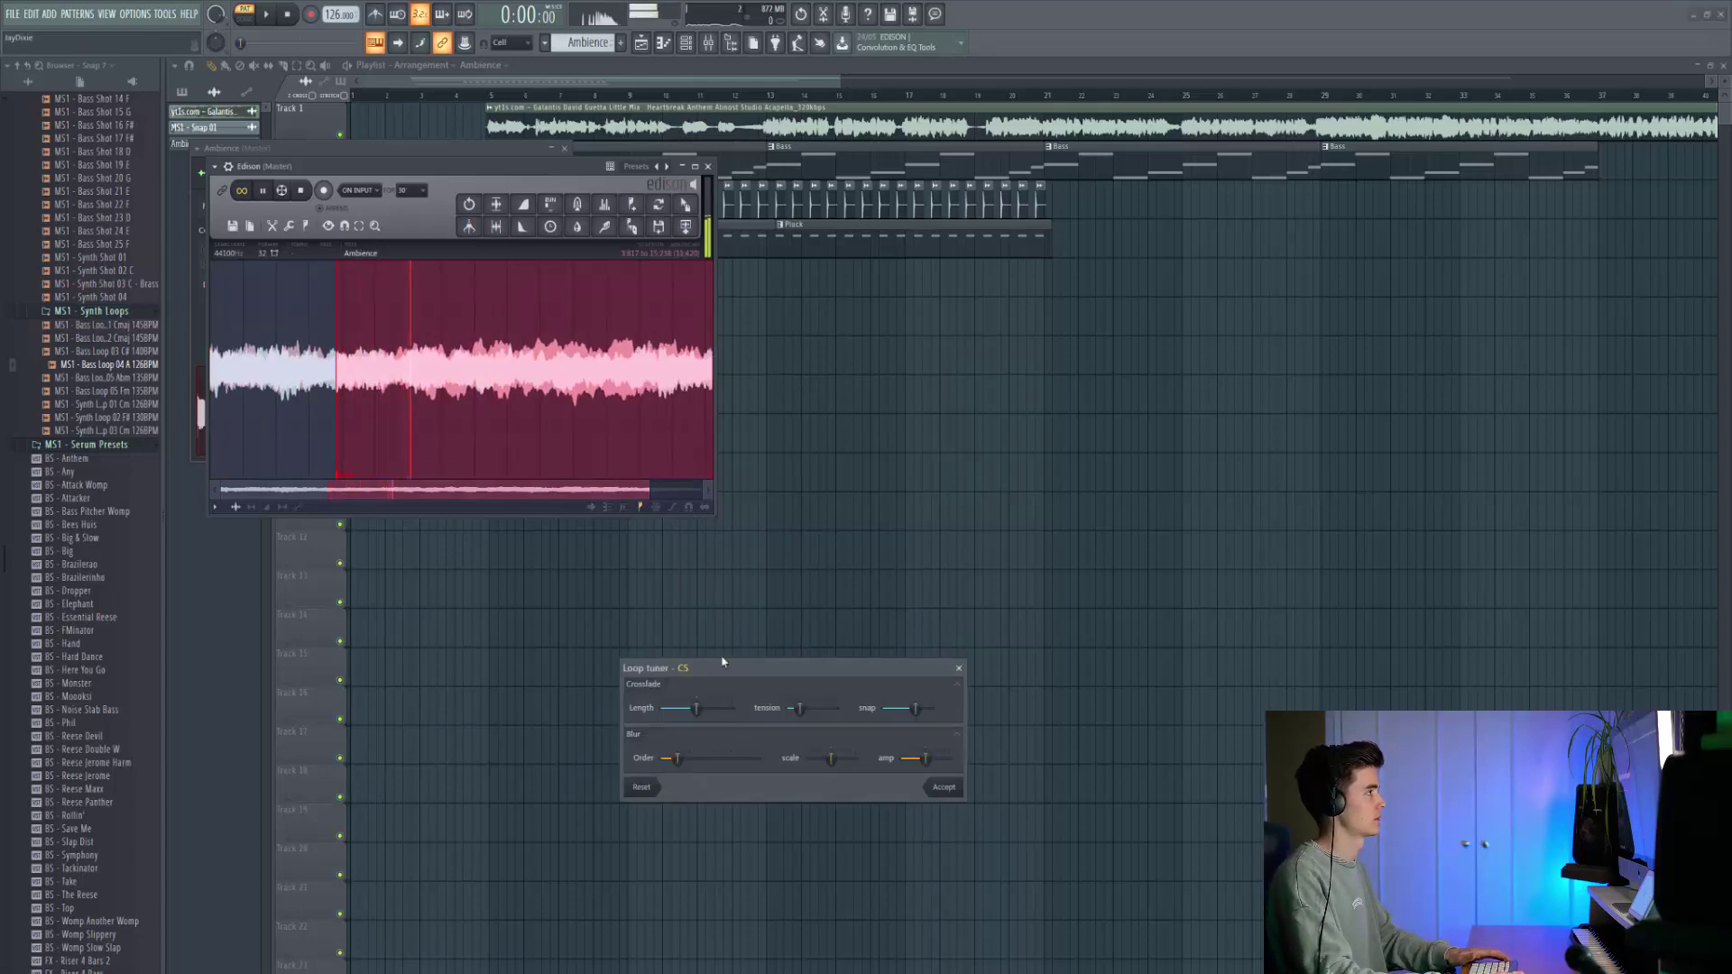
pyautogui.press('Escape')
pyautogui.press('space')
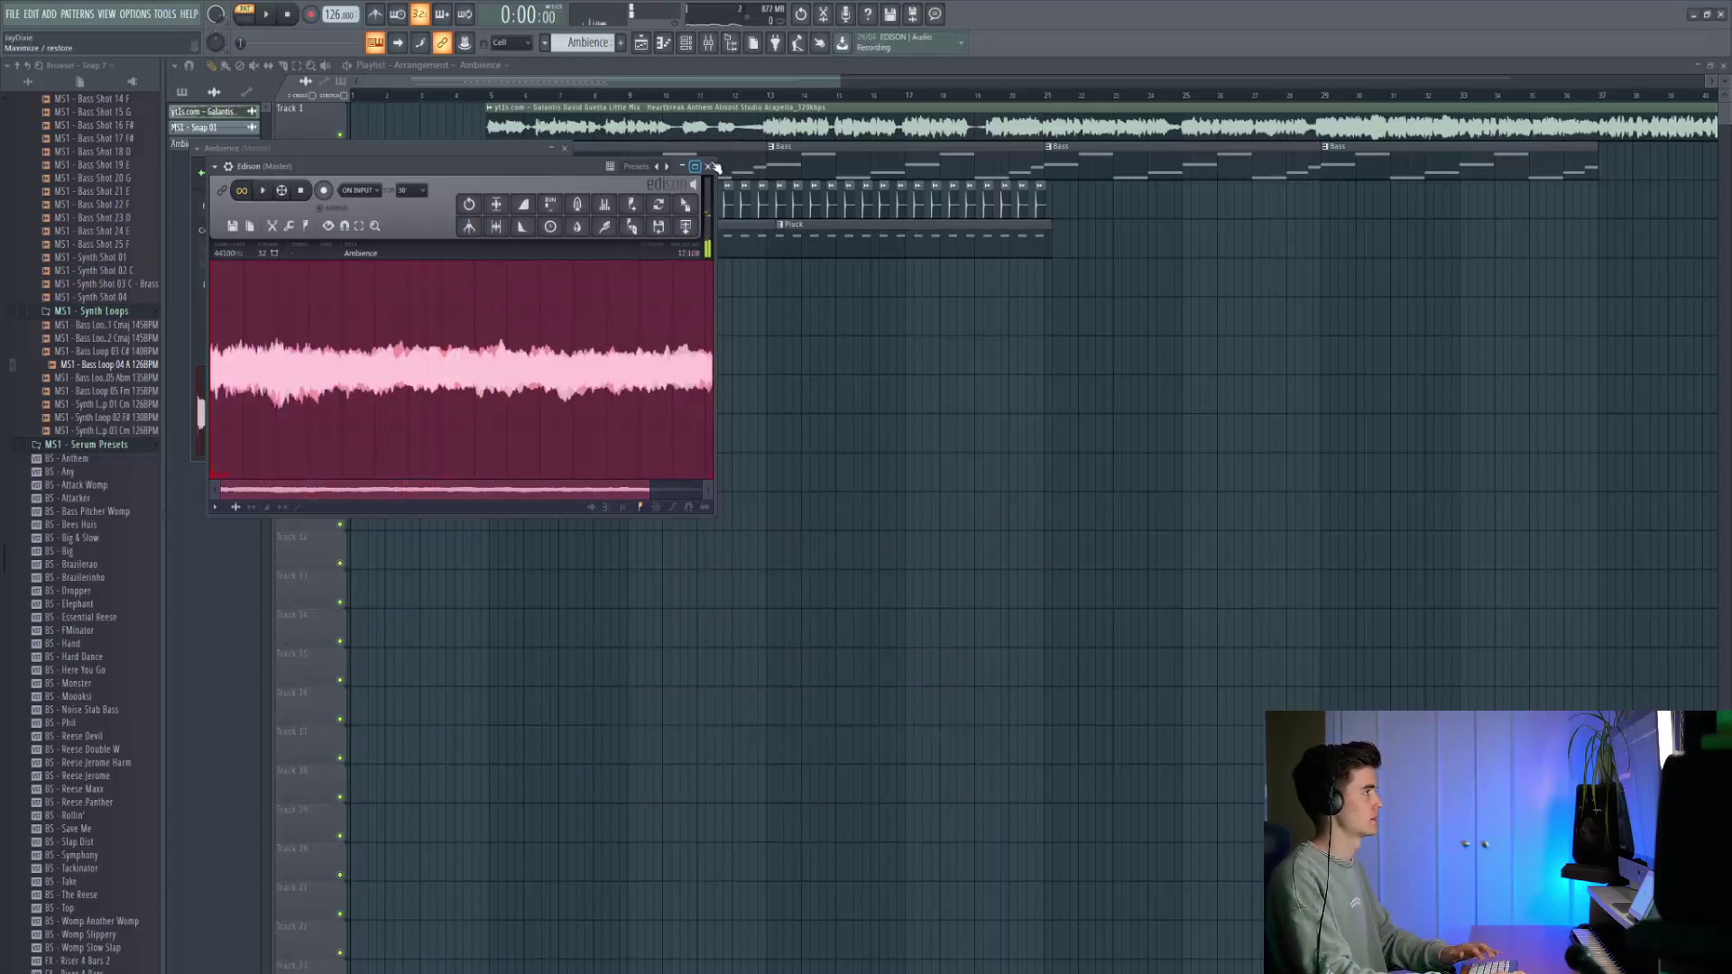
pyautogui.press('Escape')
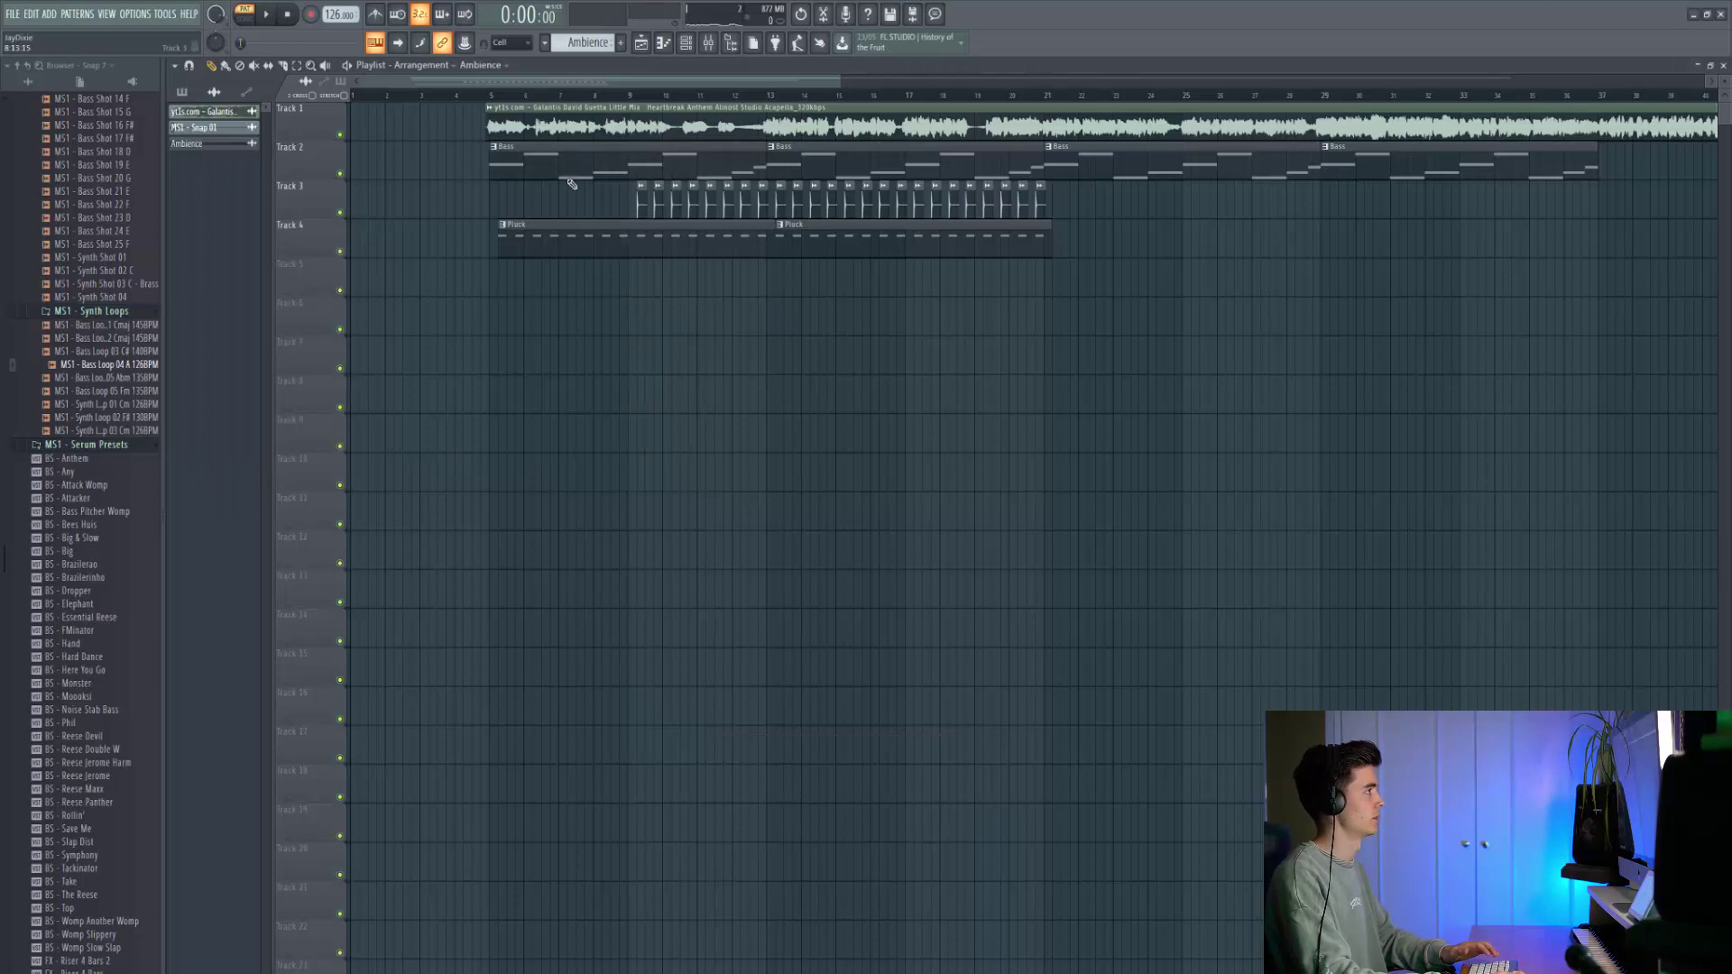
# Open the SY - 80top Serum instrument from the channel rack.
pyautogui.click(685, 49)
pyautogui.click(839, 241)
pyautogui.click(857, 278)
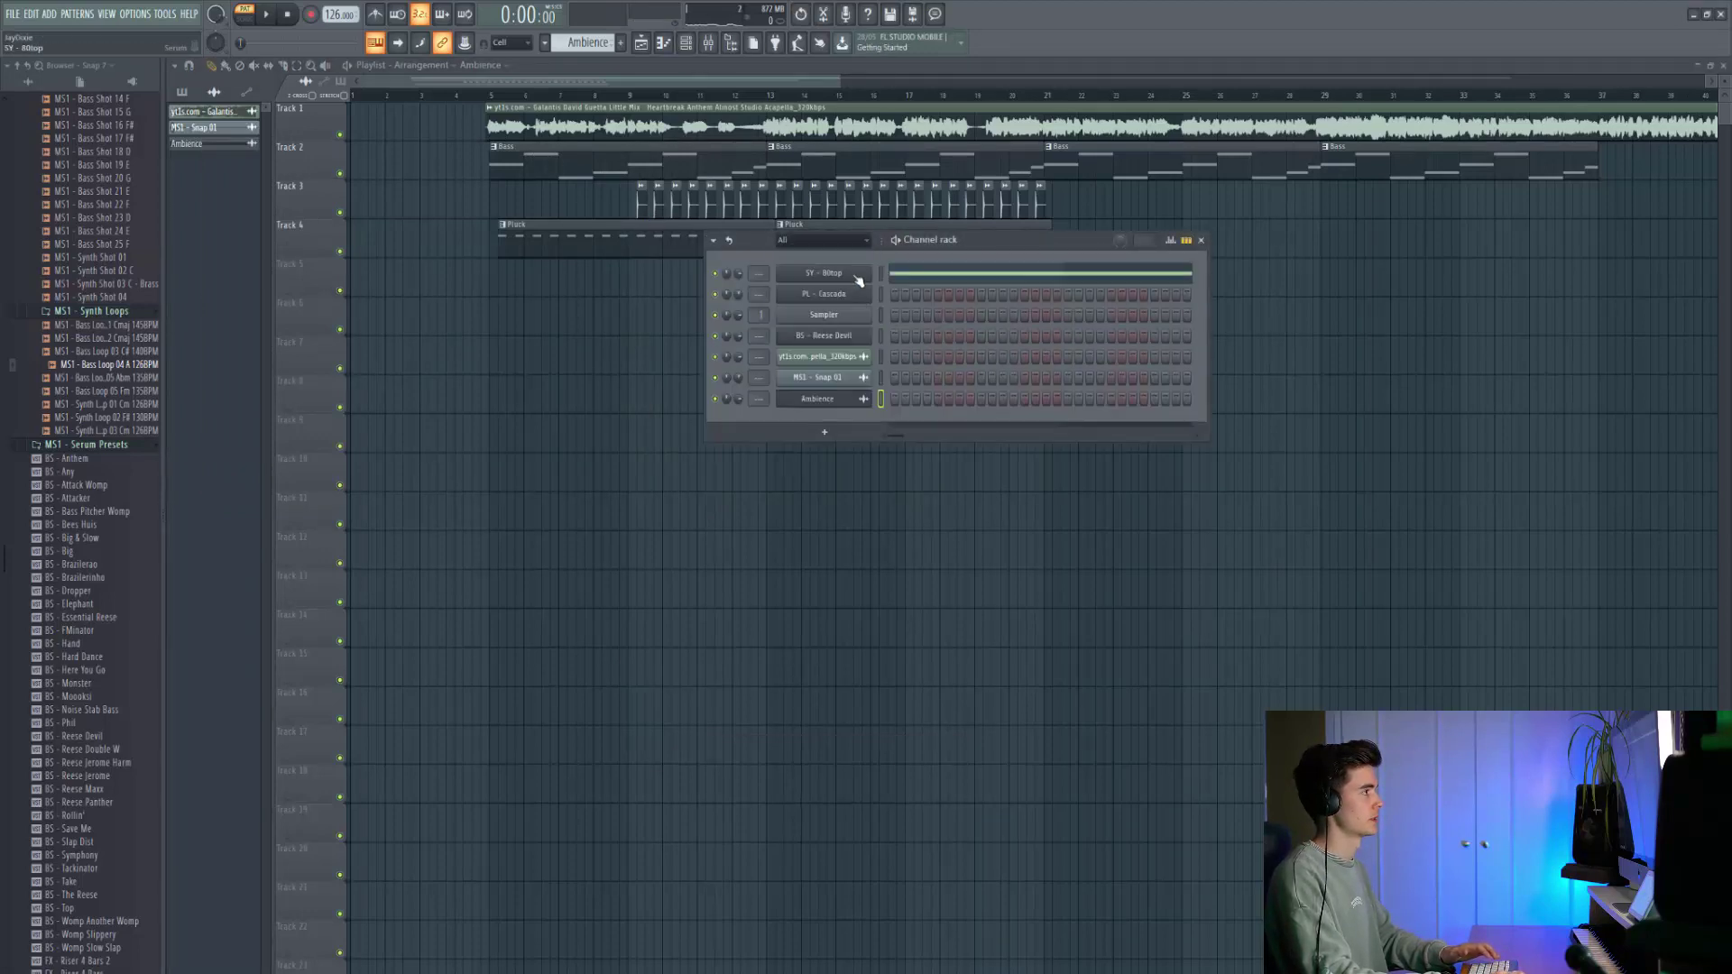
pyautogui.click(862, 280)
# Audition the Jambo, 1_Binator, Chords Rhythm and Digi Organ presets in Serum, then load SY - Mainroom.
pyautogui.scroll(-15, 72, 600)
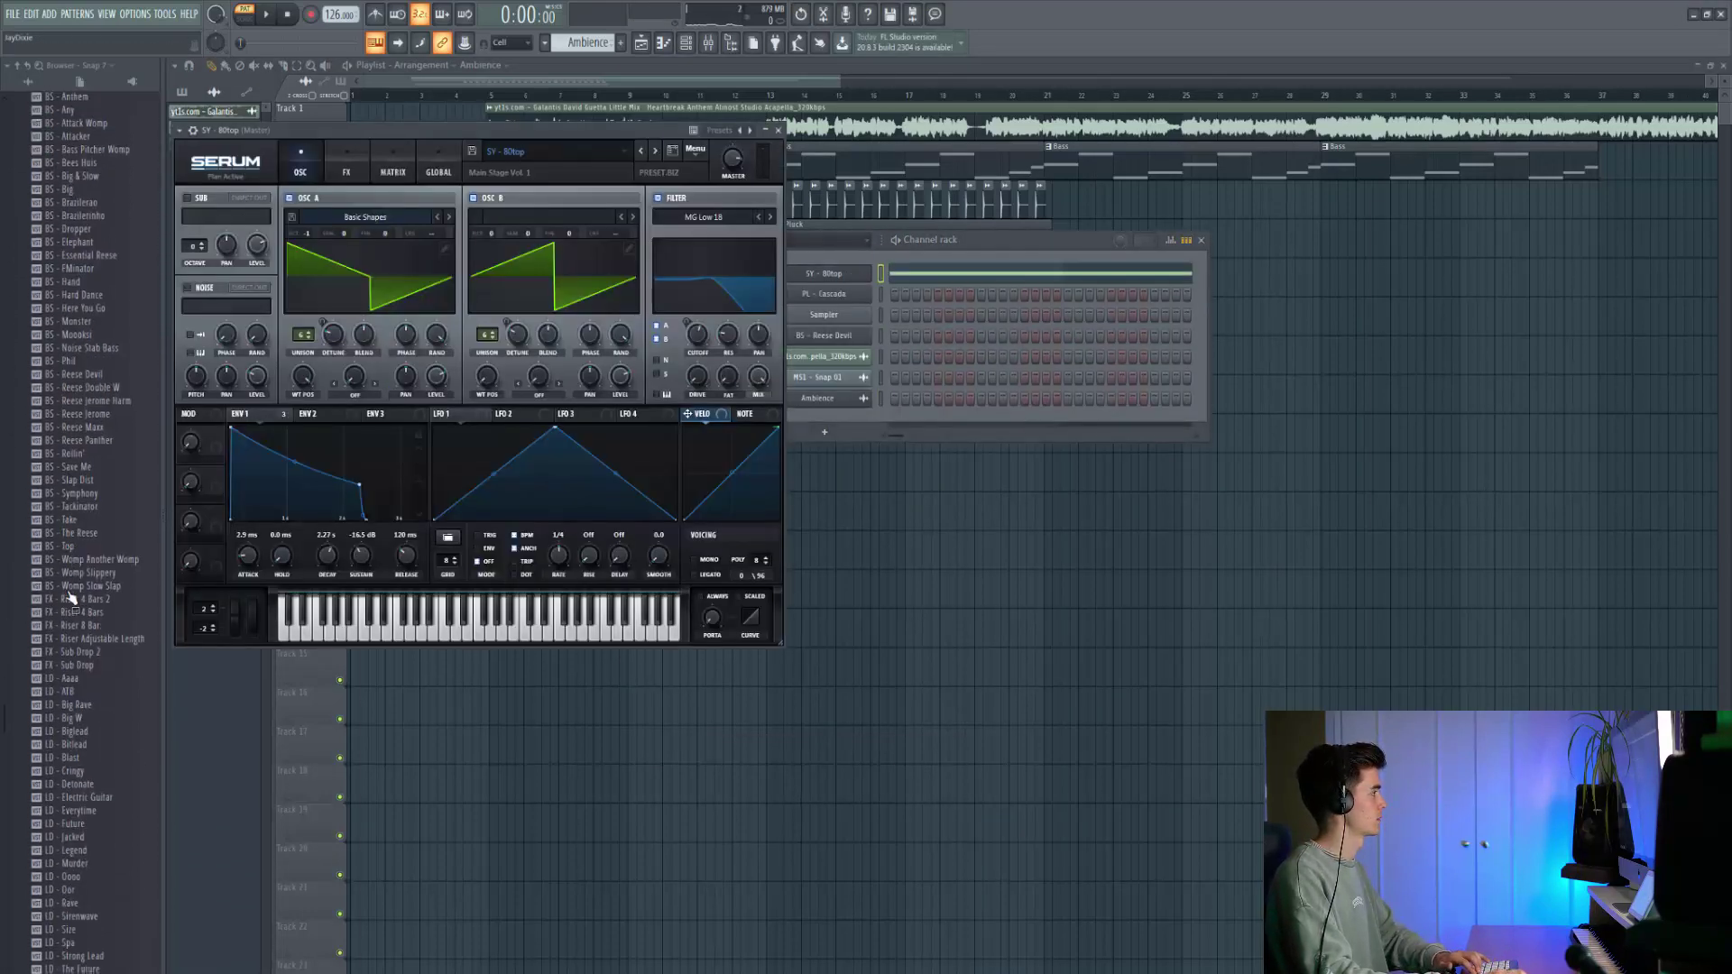
pyautogui.scroll(-6, 73, 600)
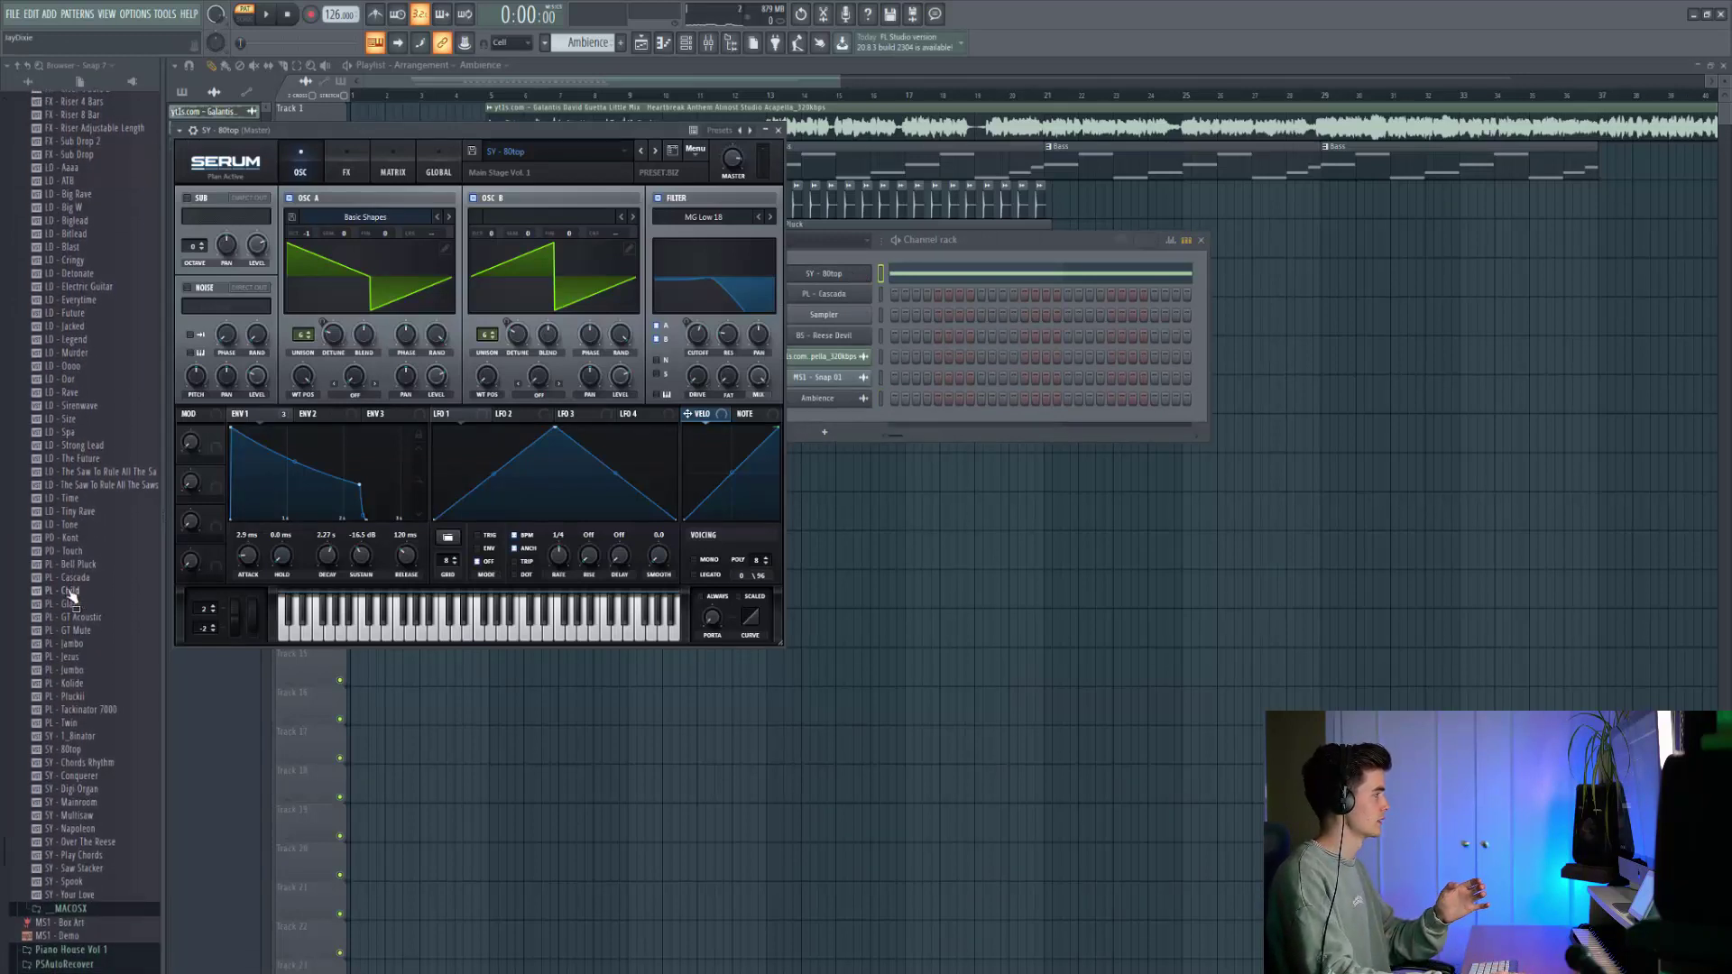
pyautogui.scroll(-4, 73, 595)
pyautogui.click(95, 566)
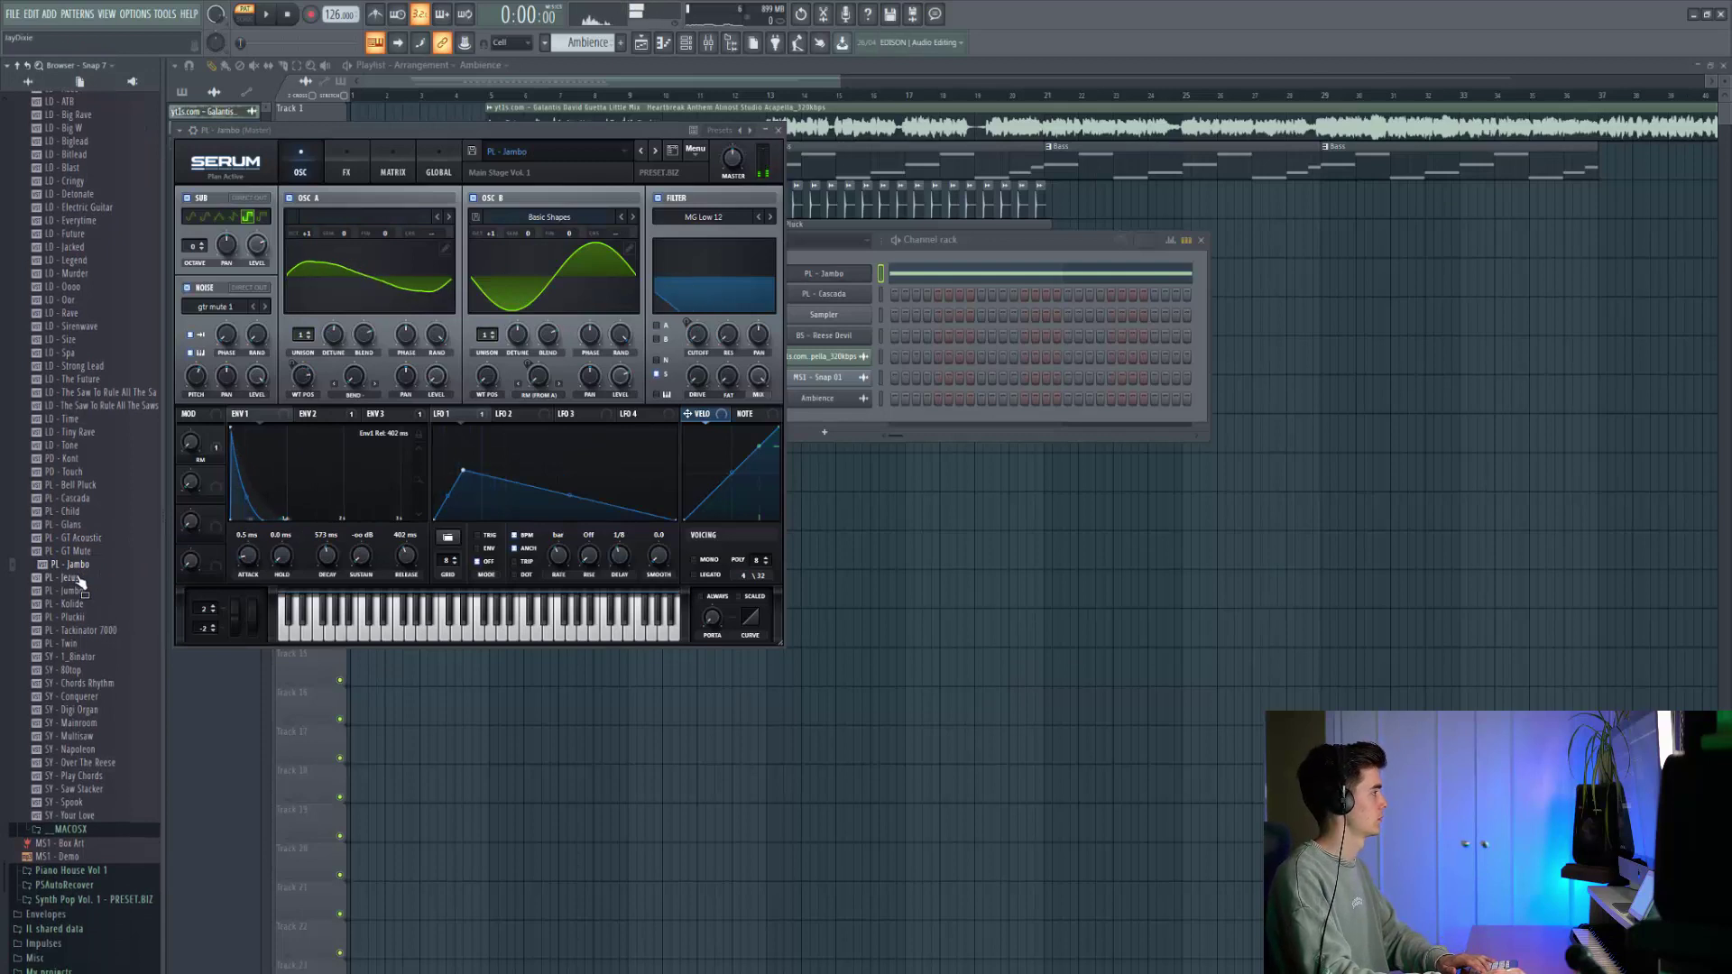
pyautogui.click(106, 579)
pyautogui.click(81, 657)
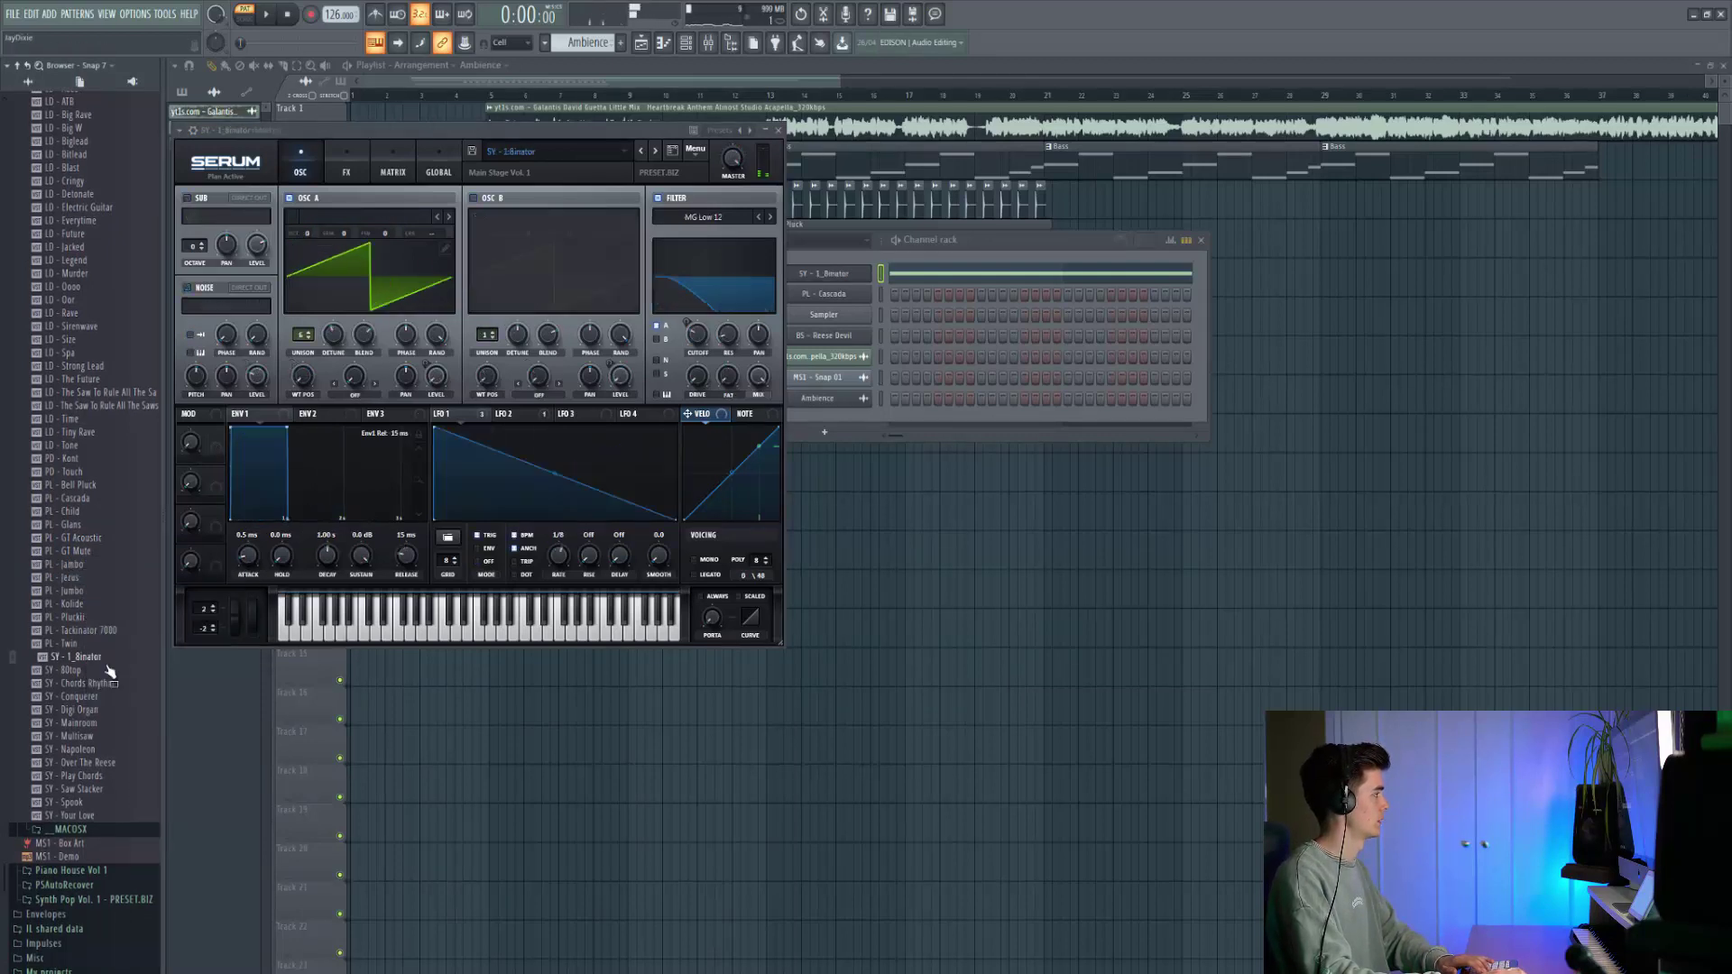
pyautogui.click(89, 684)
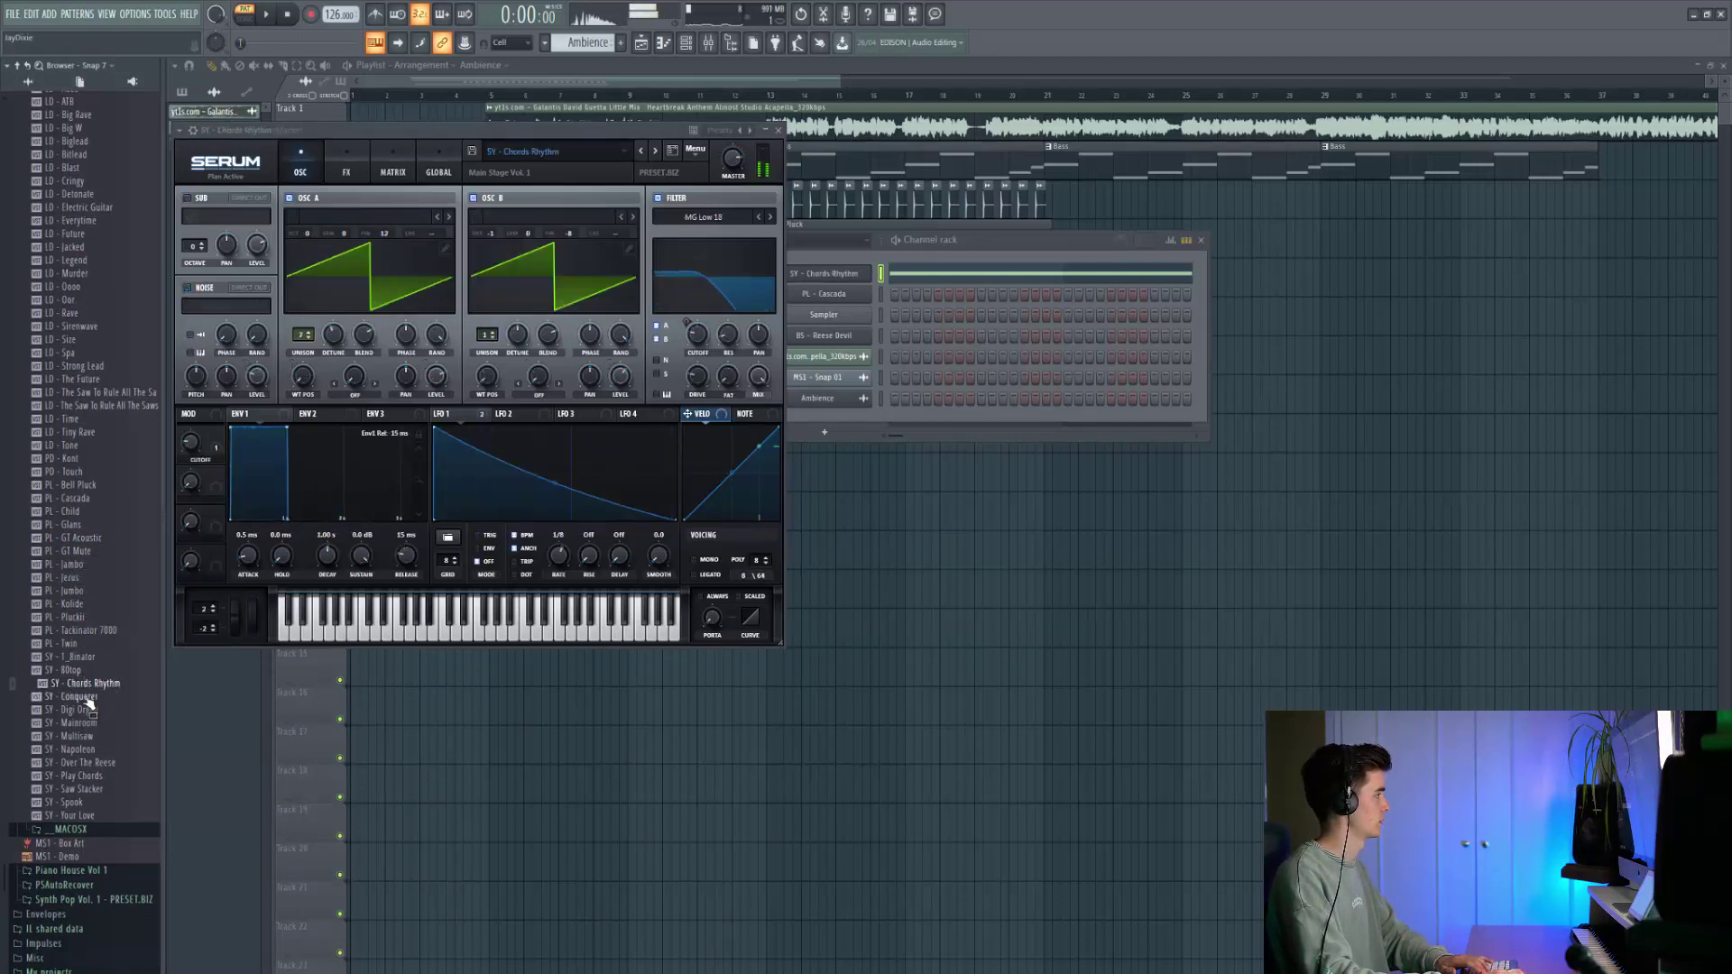
pyautogui.click(103, 697)
pyautogui.click(81, 710)
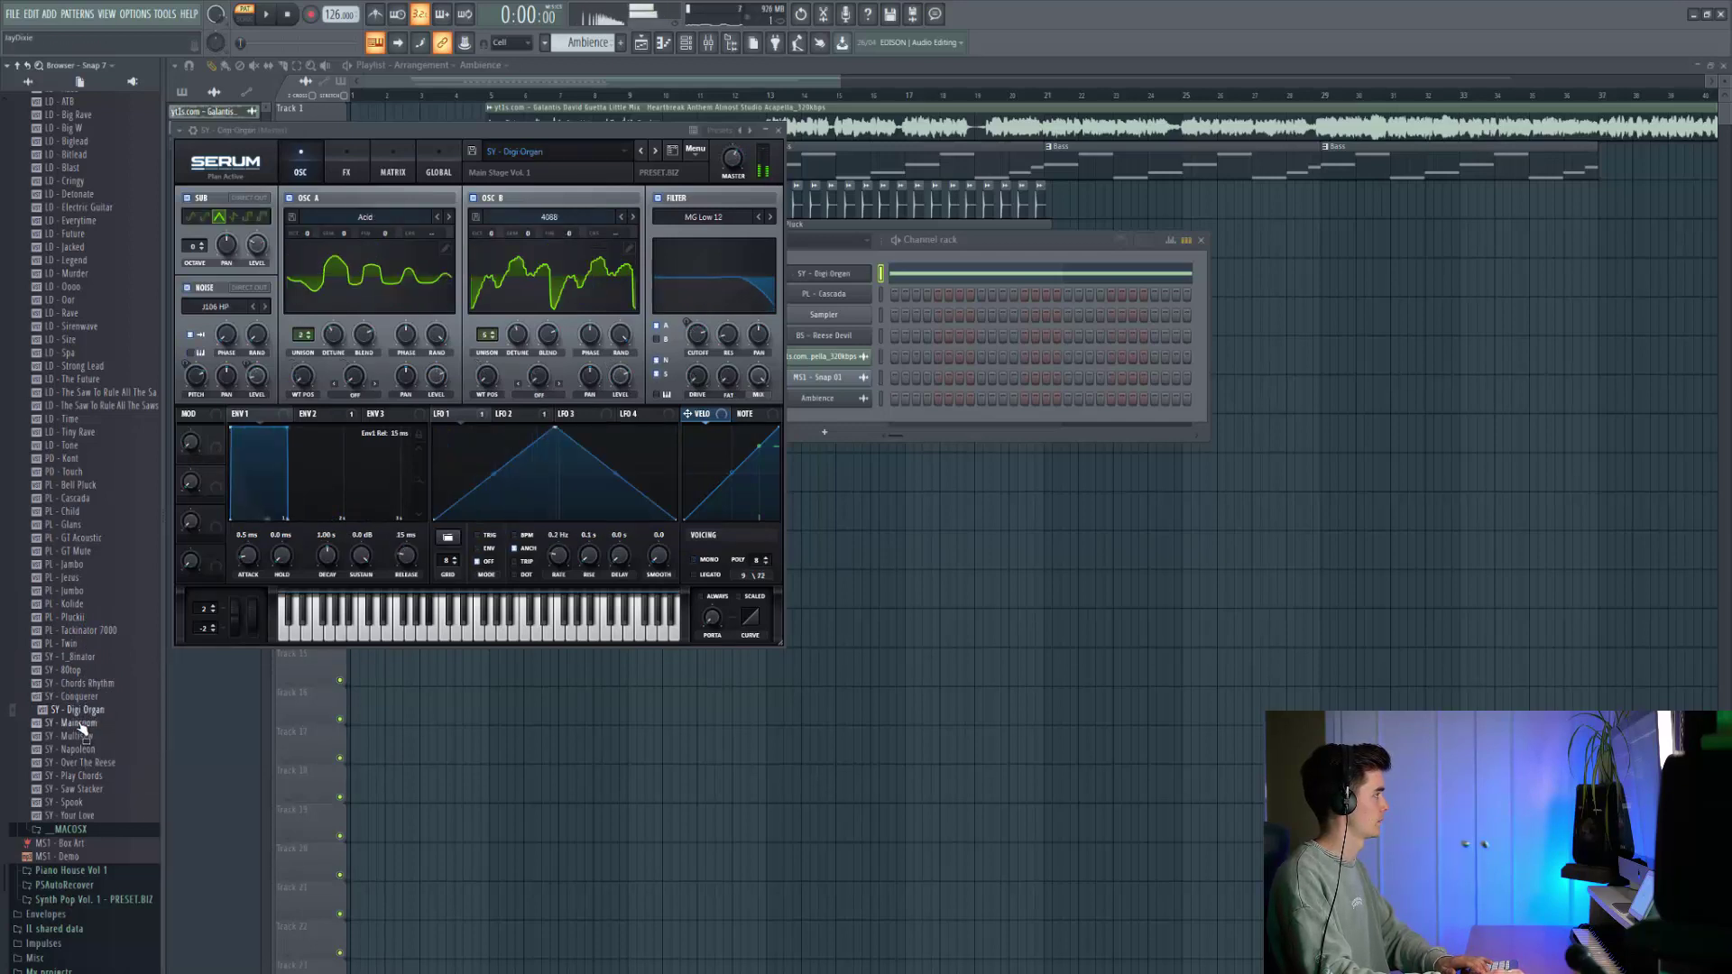
pyautogui.click(80, 723)
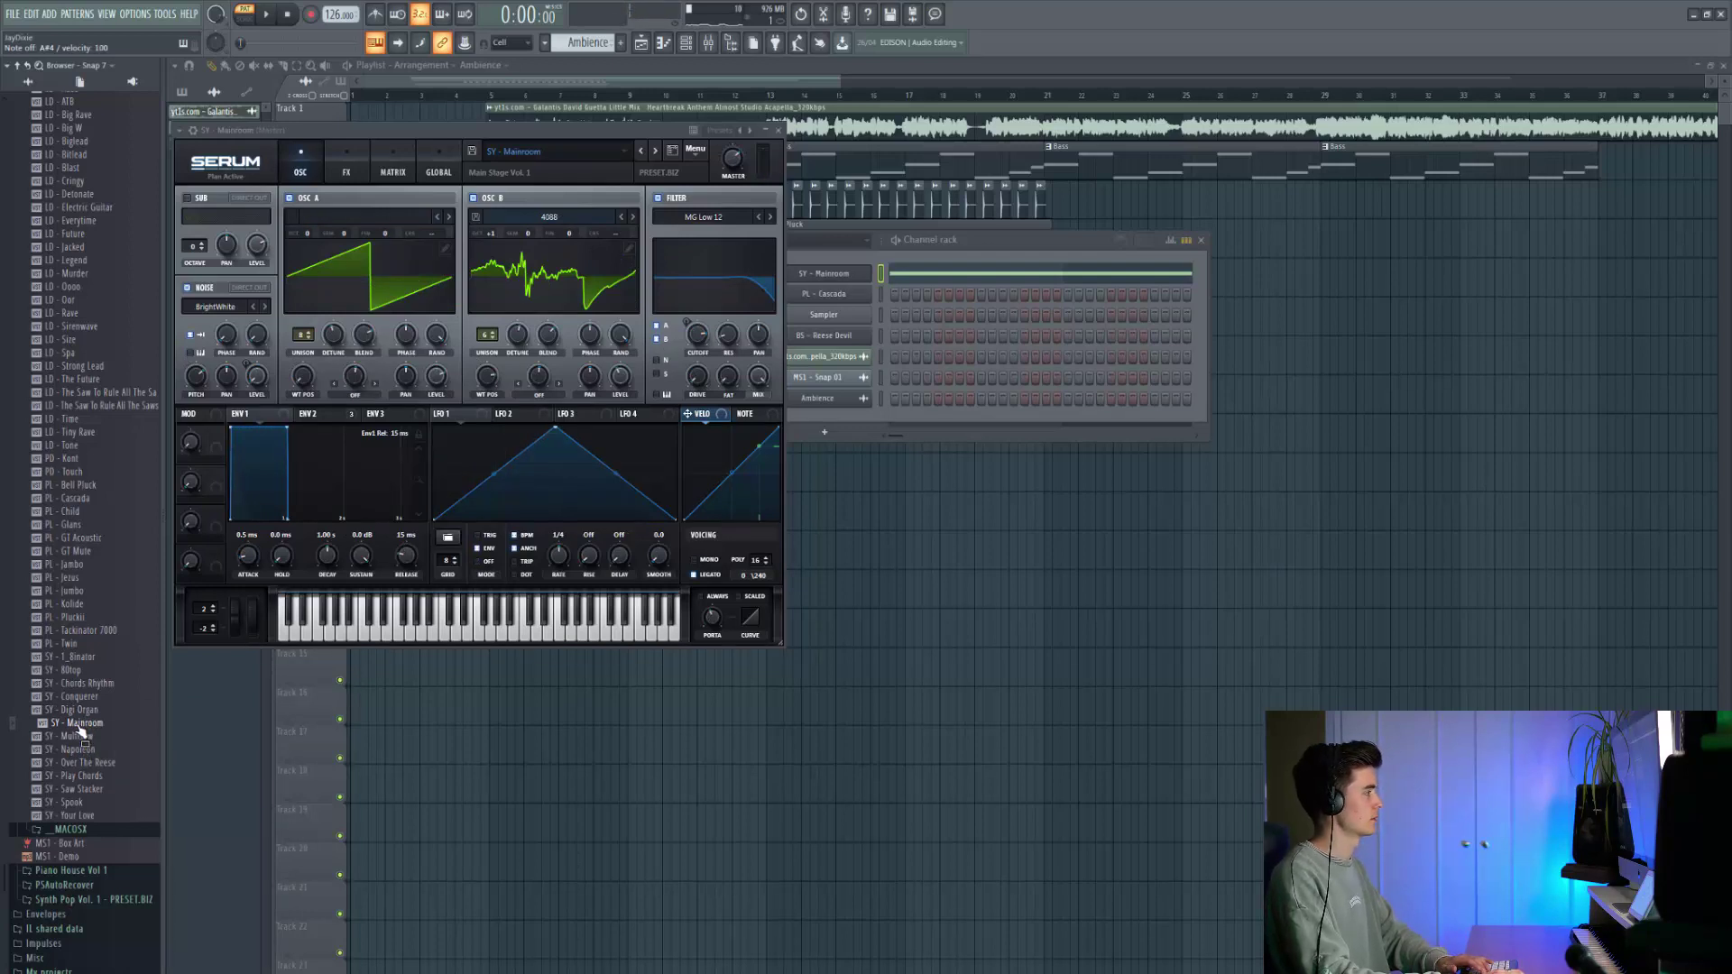
# Preview the Ambience pattern with the Mainroom preset and quick-render it as another audio clip.
pyautogui.click(897, 242)
pyautogui.press('space')
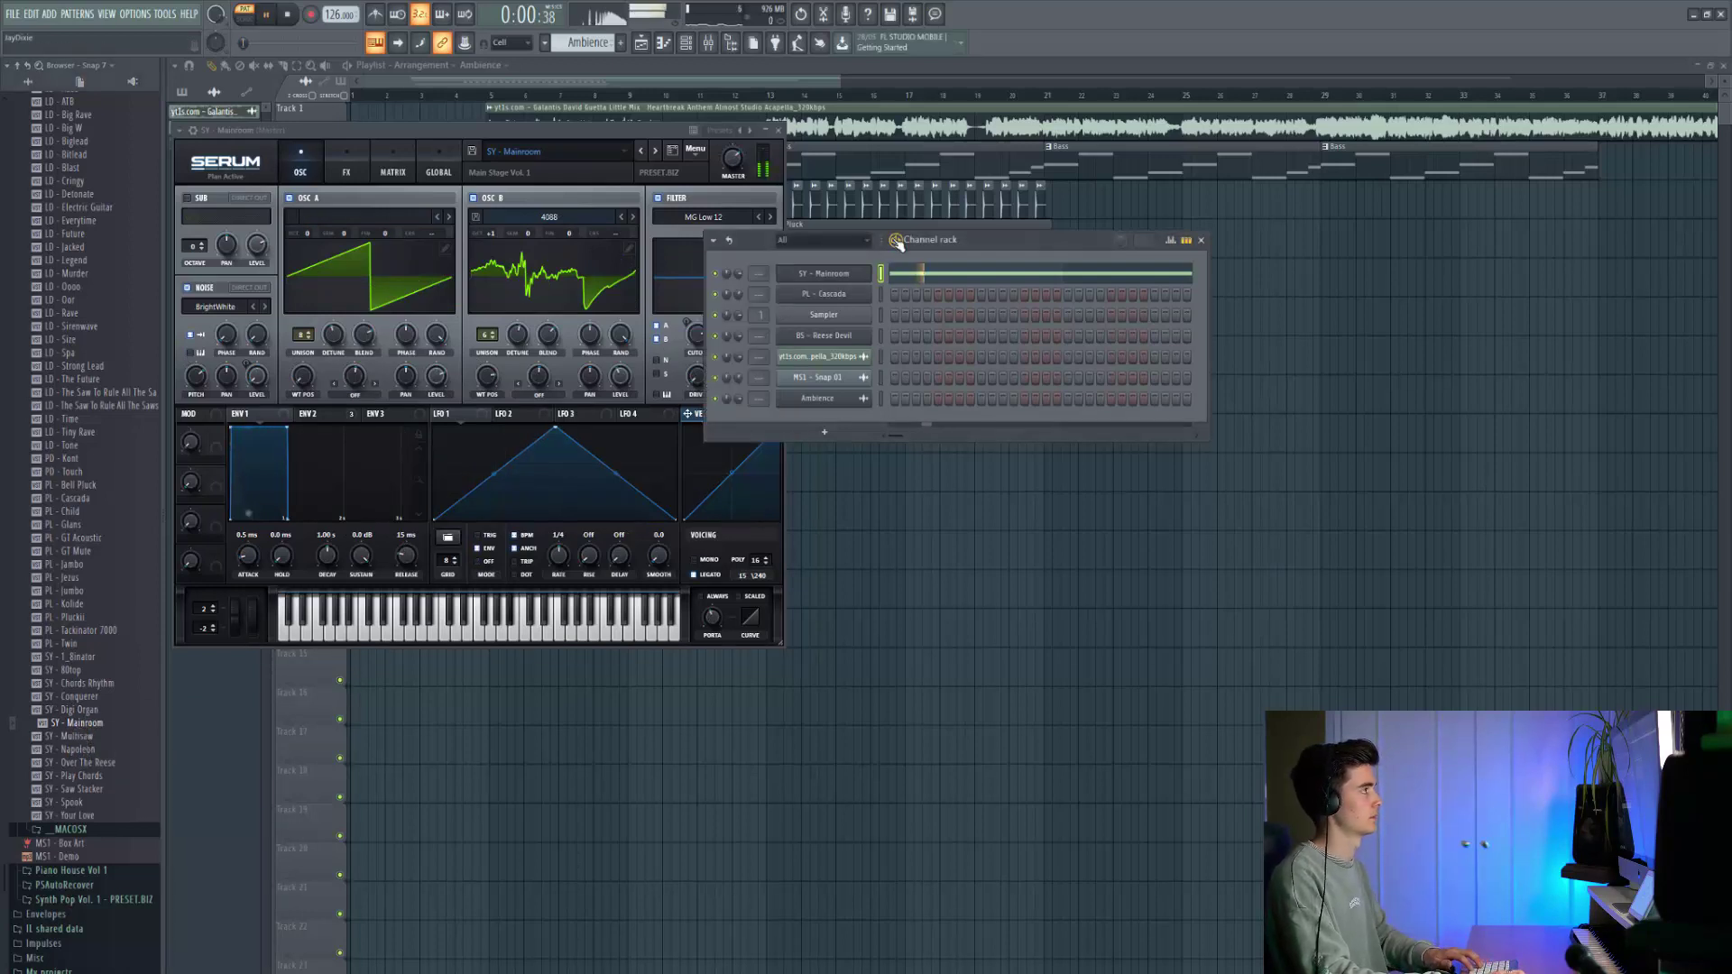
pyautogui.rightClick(589, 43)
pyautogui.click(665, 280)
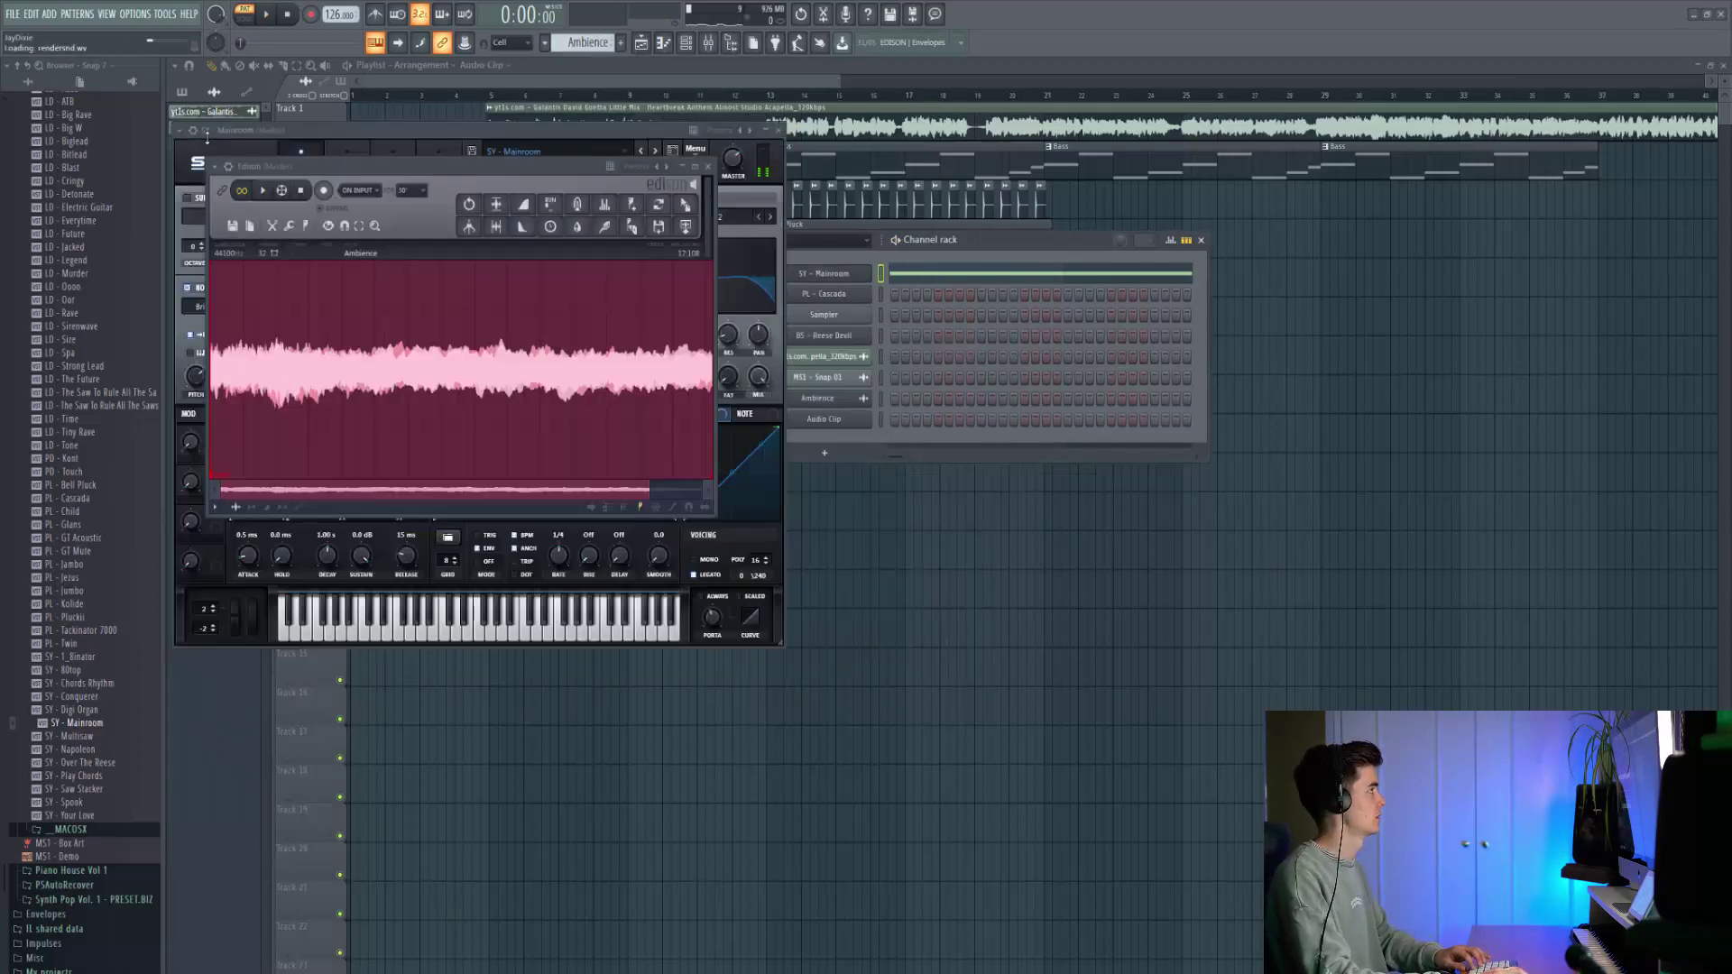
# Open the Ambience #2 audio clip in the Edison audio editor.
pyautogui.click(210, 93)
pyautogui.rightClick(212, 157)
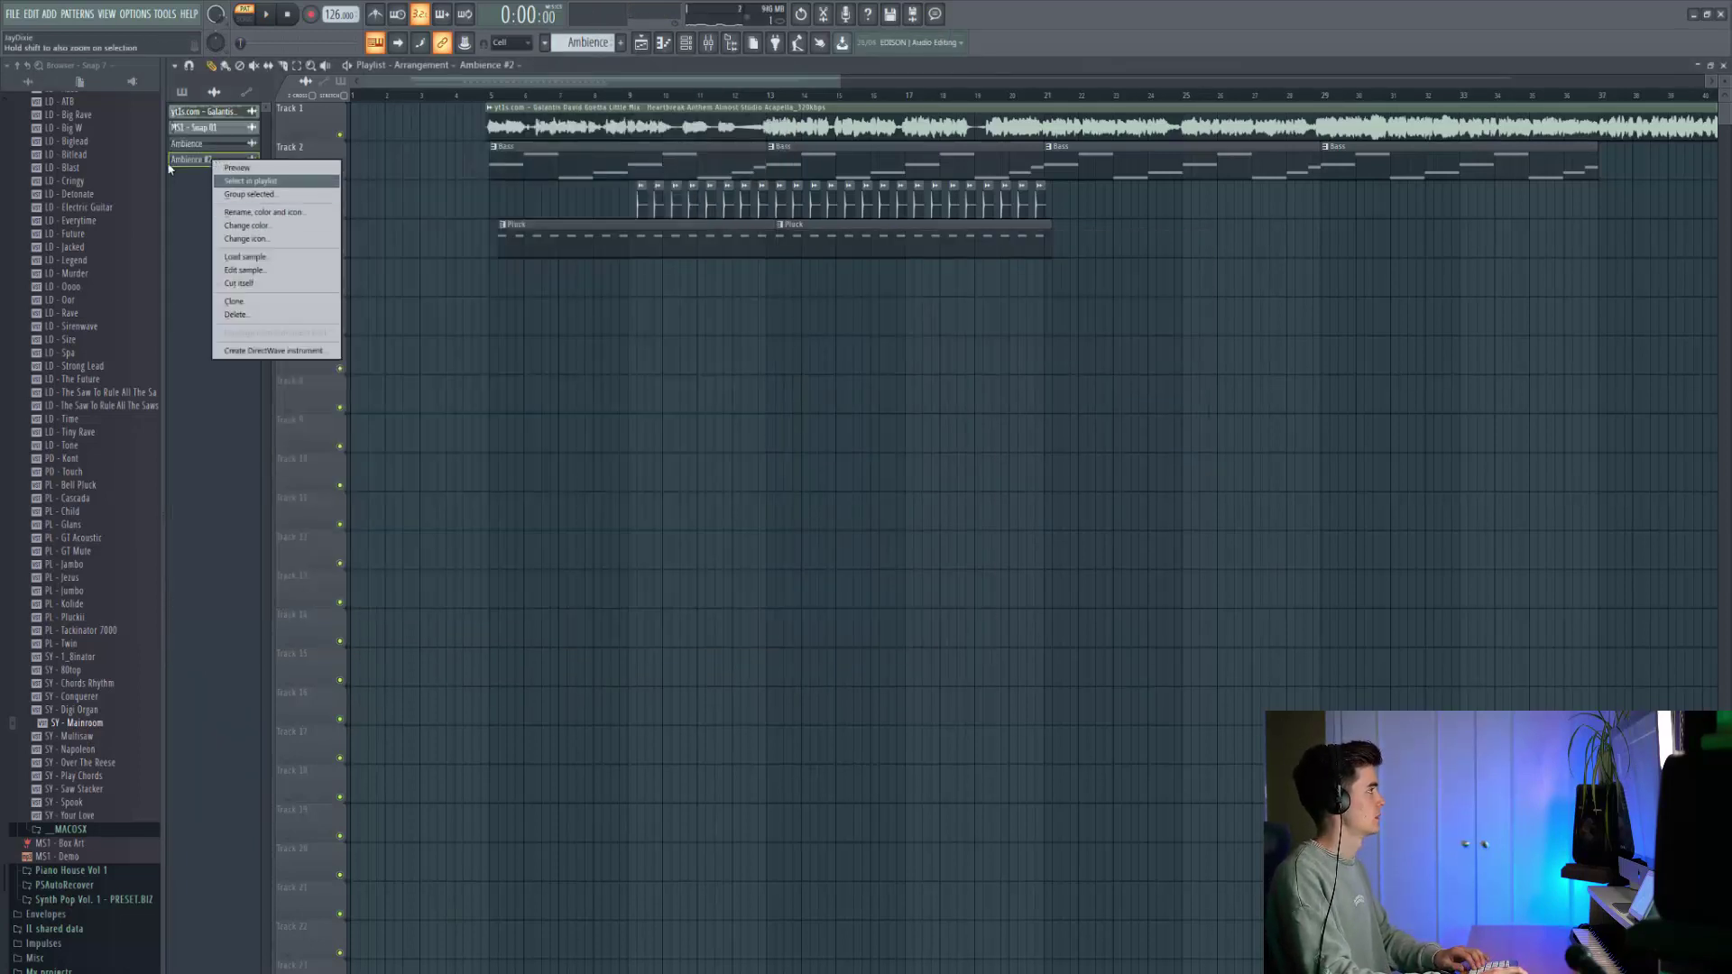
pyautogui.click(202, 163)
pyautogui.doubleClick(202, 162)
pyautogui.rightClick(403, 439)
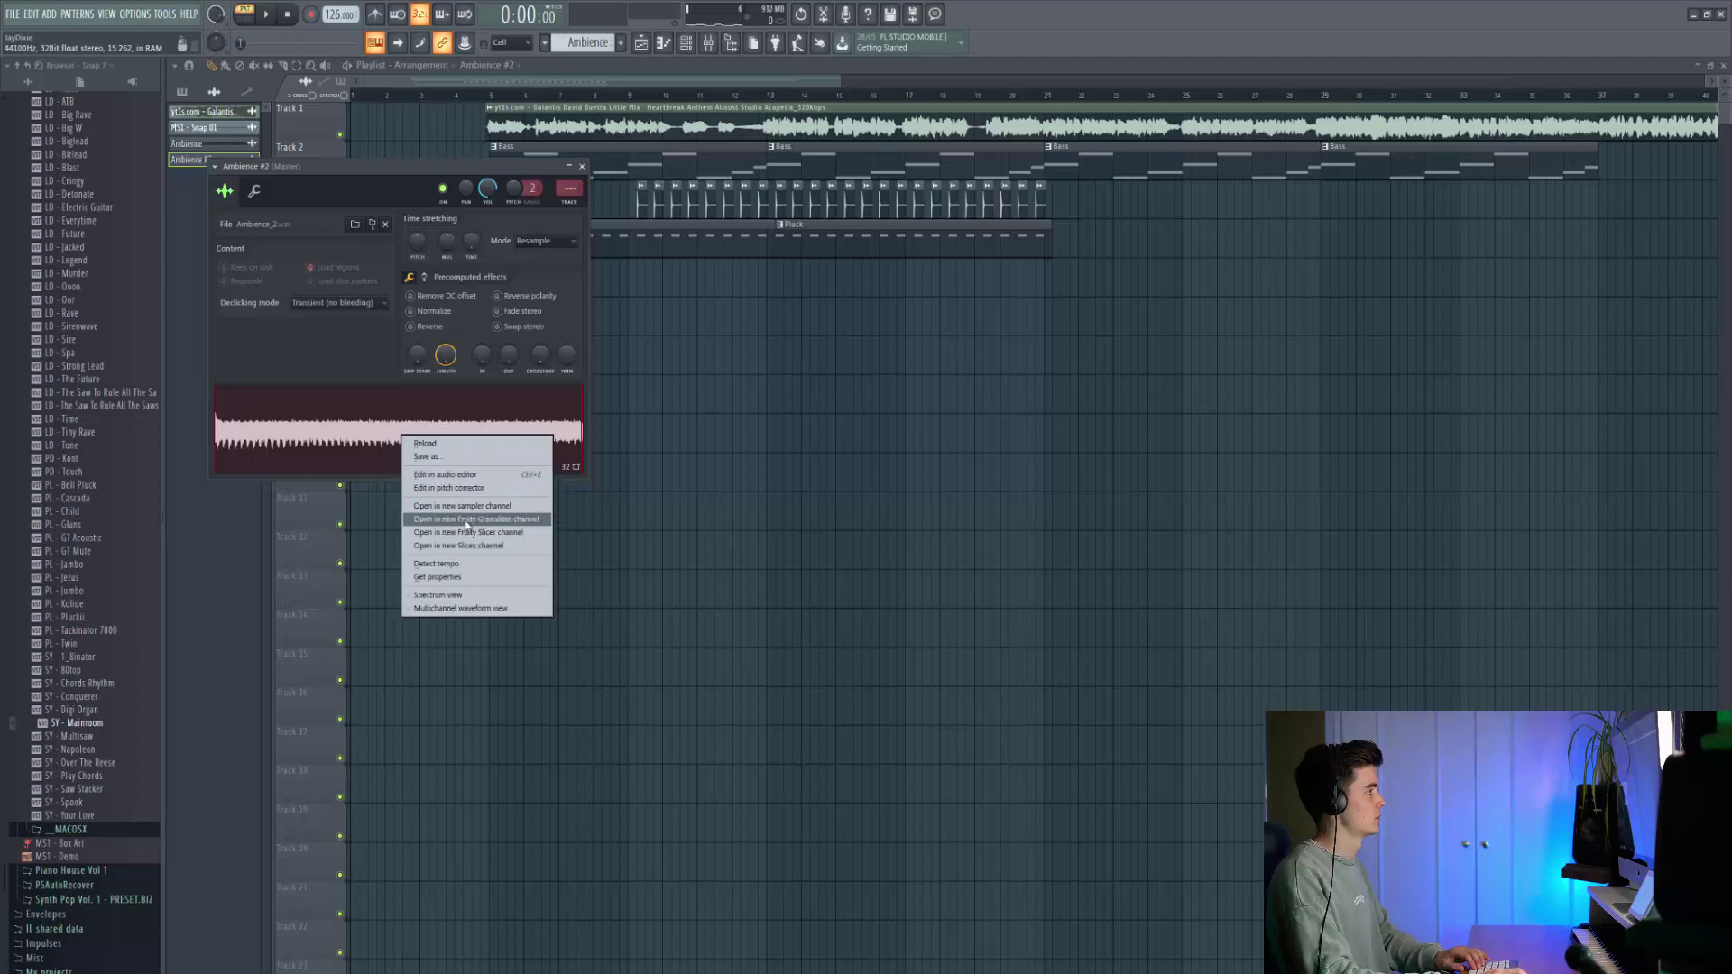
pyautogui.click(442, 476)
# Blur the Ambience #2 sample, preview it and close the editor.
pyautogui.click(591, 230)
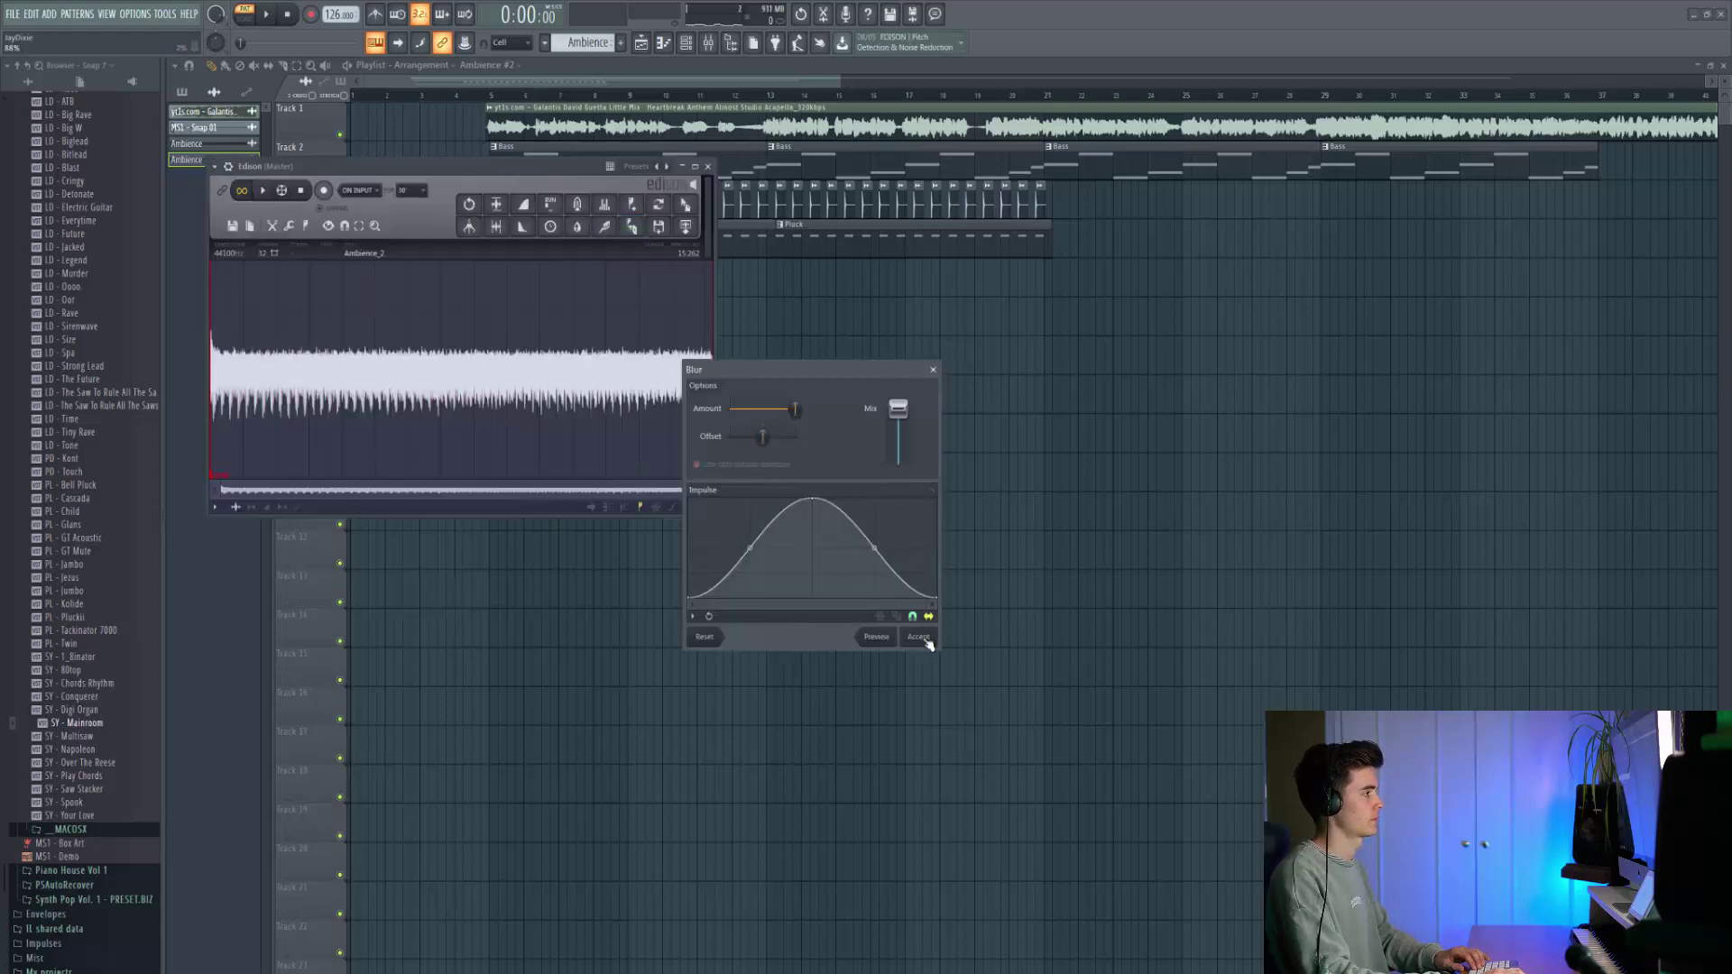
pyautogui.click(926, 639)
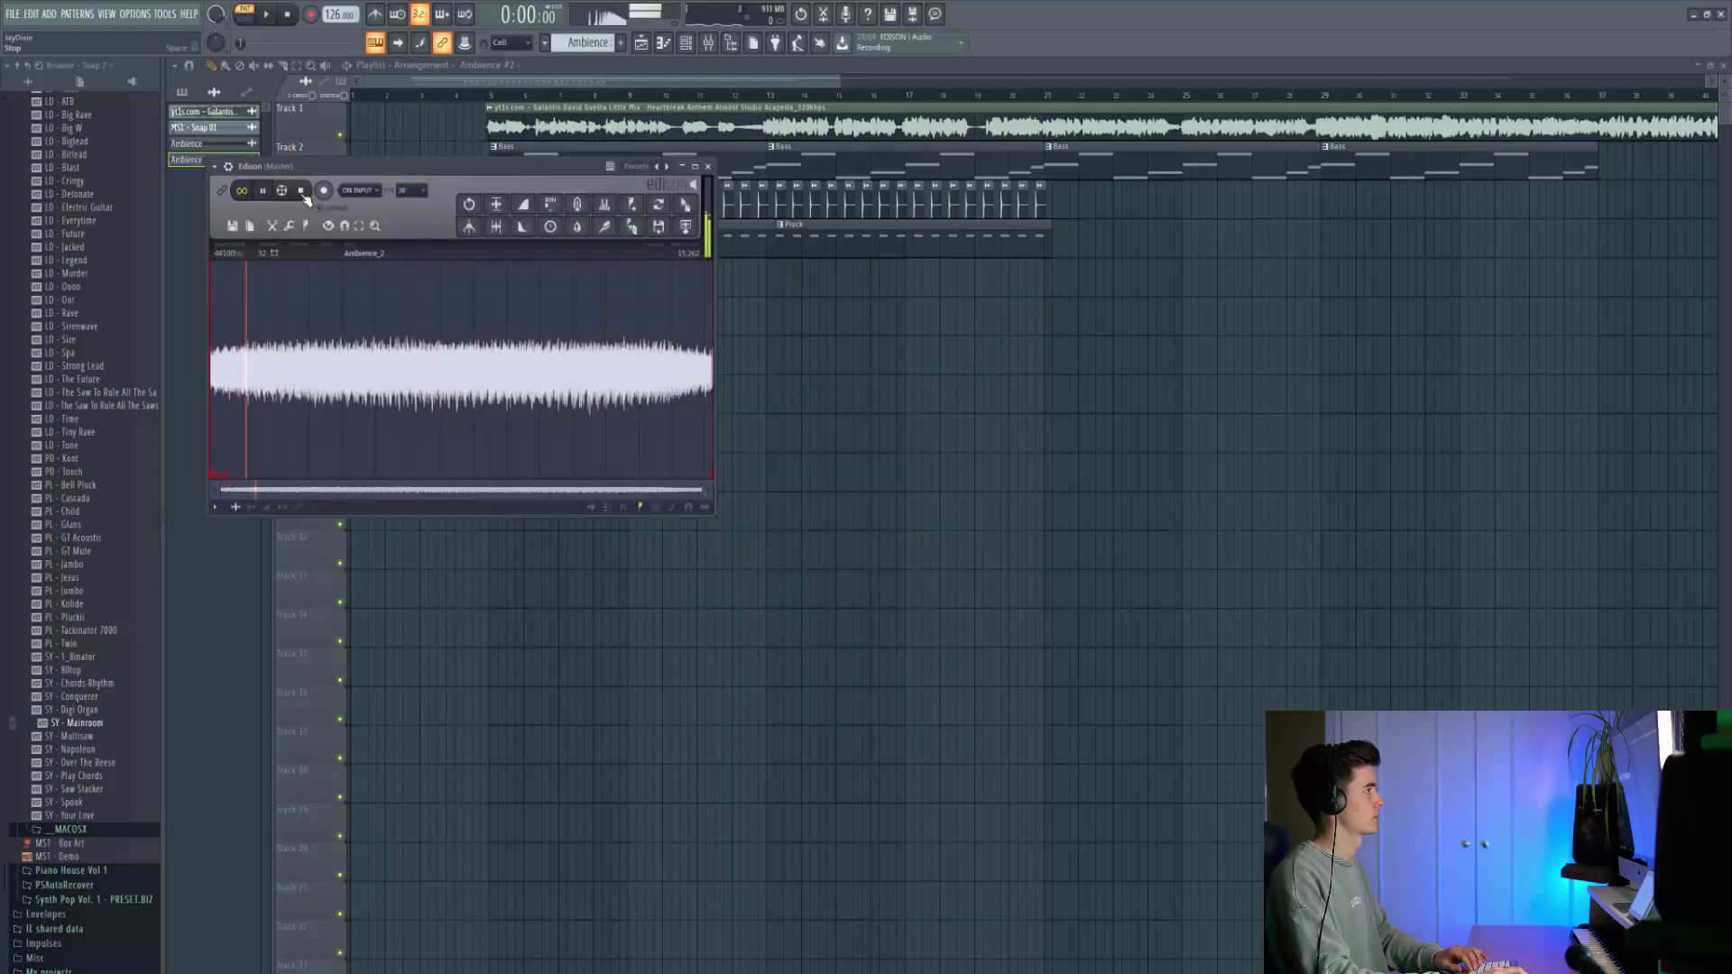
pyautogui.click(708, 168)
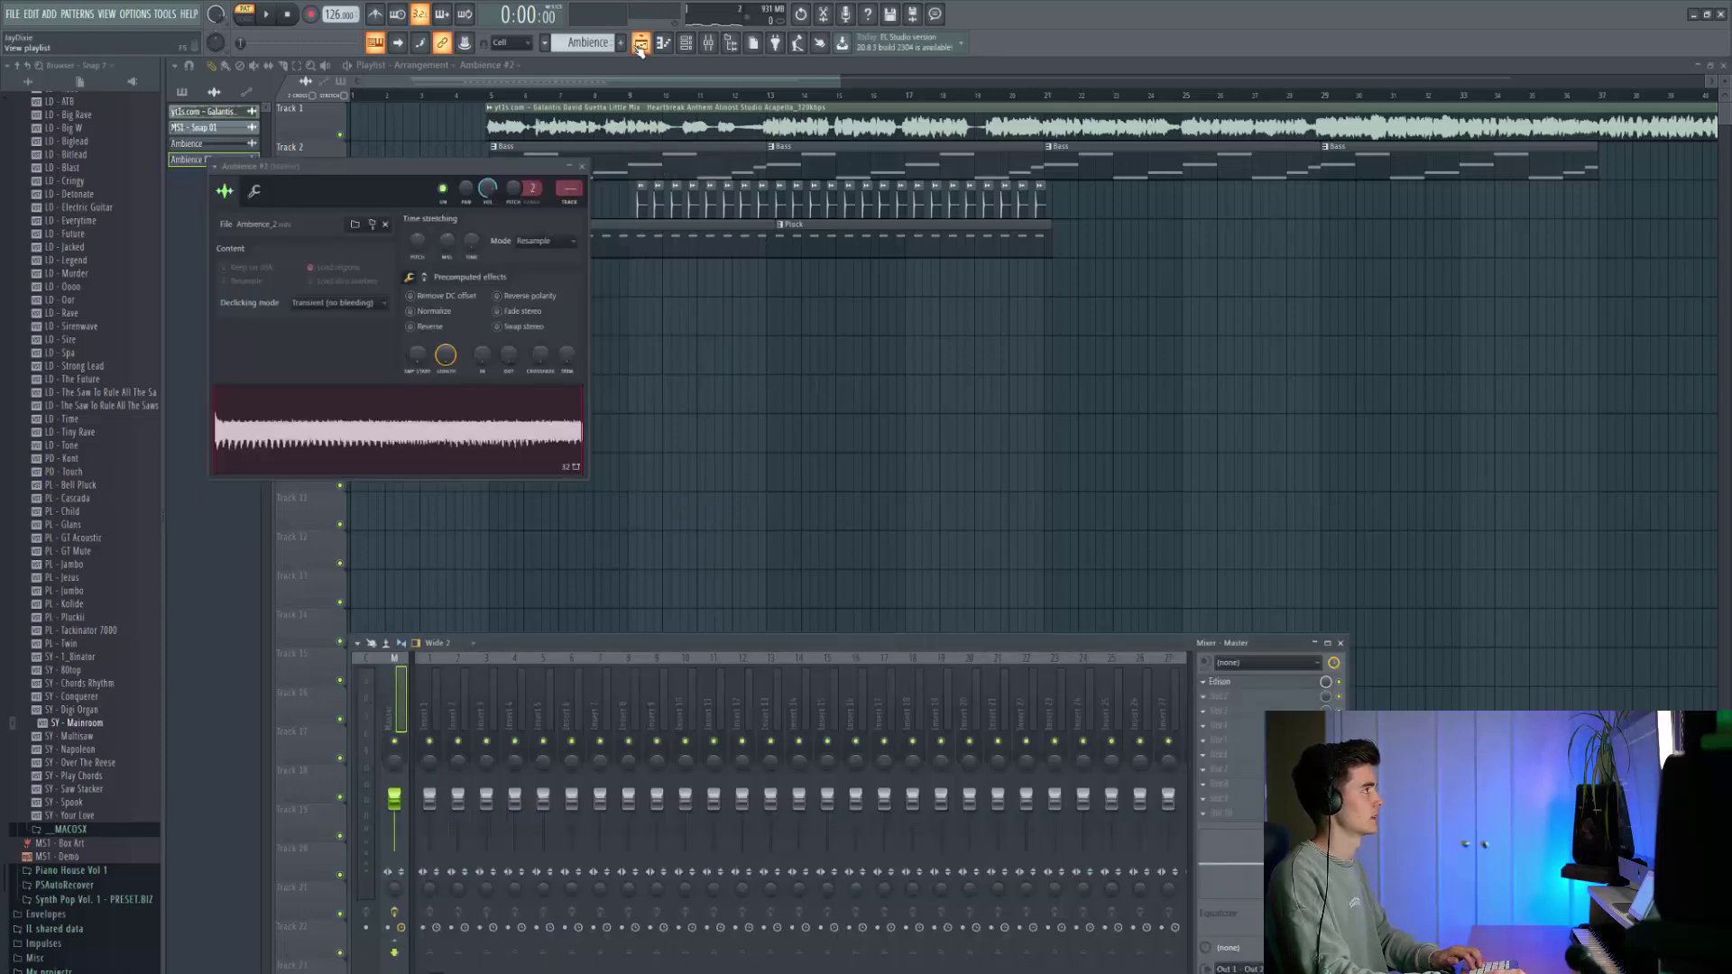
# Select the Pluck pattern in the playlist and quick-render it as an audio clip.
pyautogui.click(640, 45)
pyautogui.click(495, 94)
pyautogui.scroll(3, 489, 222)
pyautogui.scroll(-1, 491, 220)
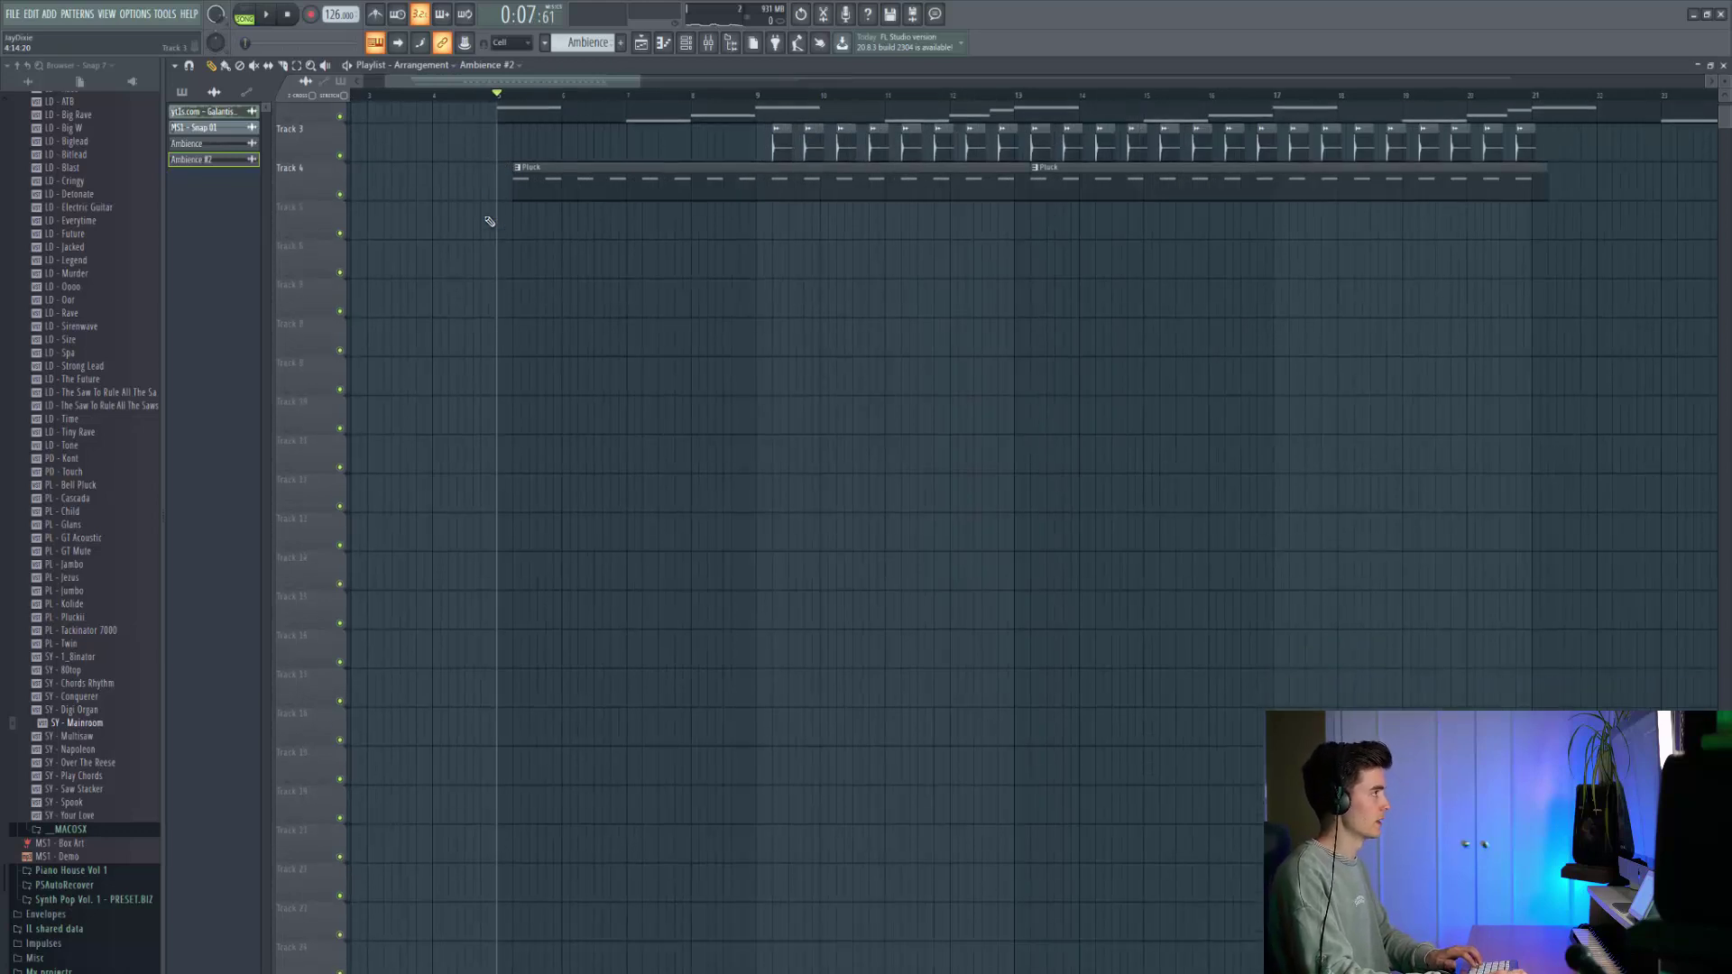
pyautogui.scroll(-3, 505, 235)
pyautogui.scroll(1, 564, 244)
pyautogui.click(570, 227)
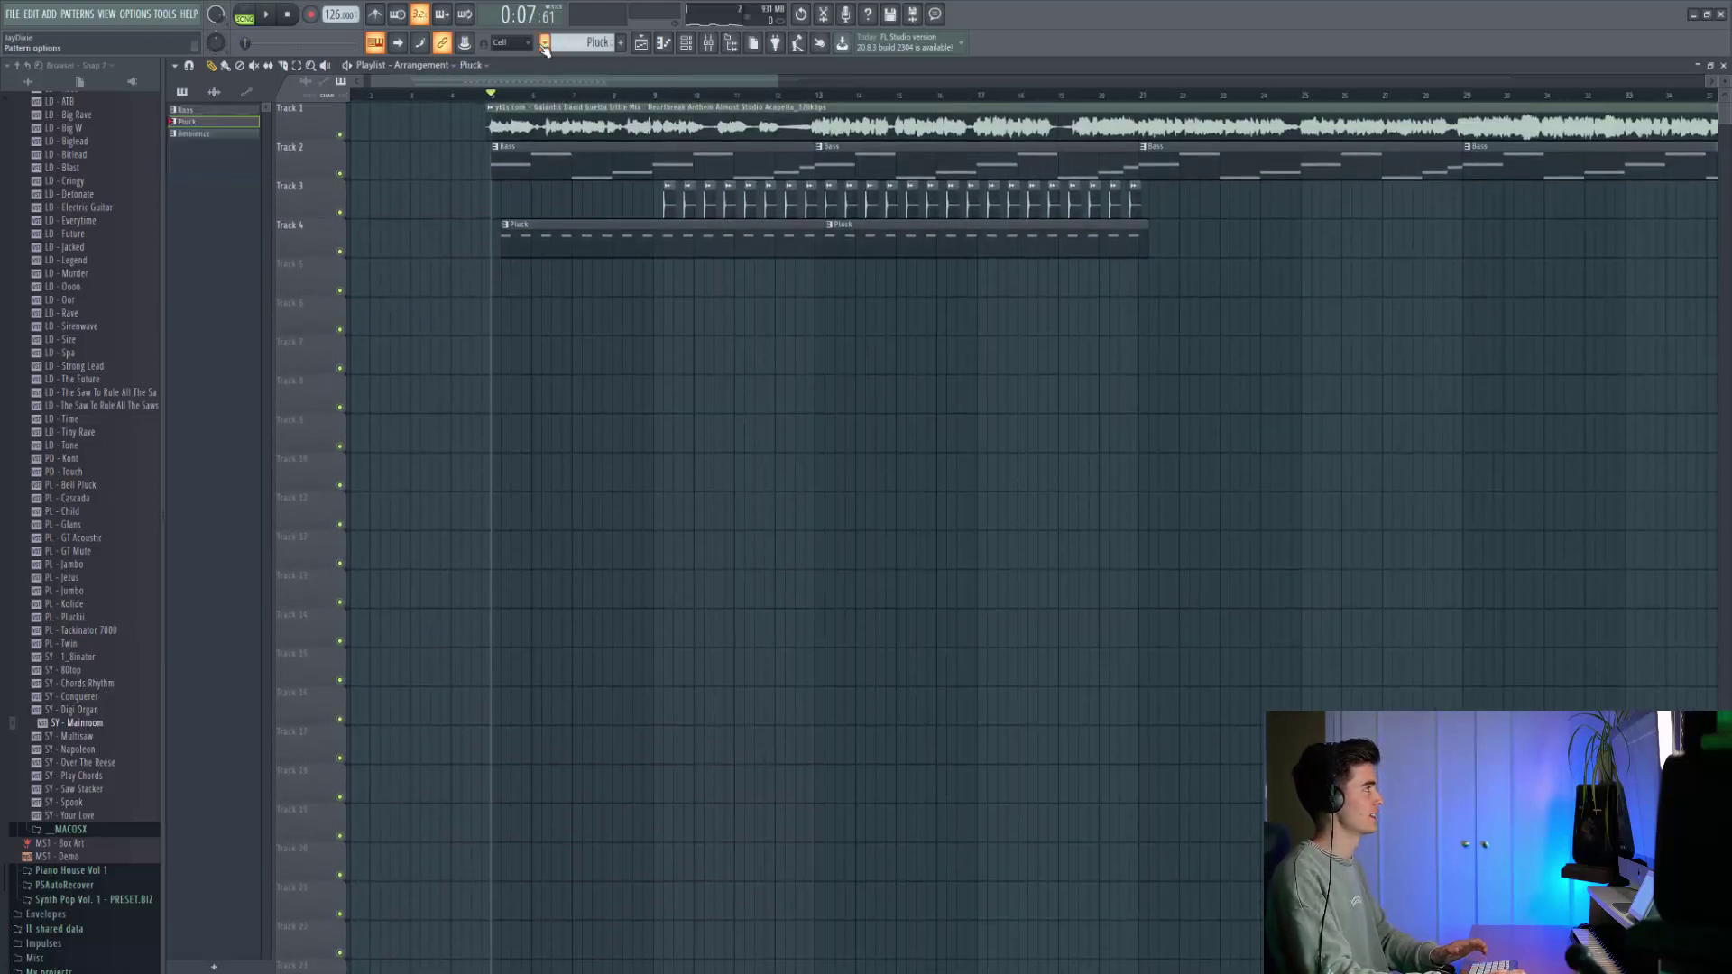
pyautogui.click(545, 46)
pyautogui.click(651, 271)
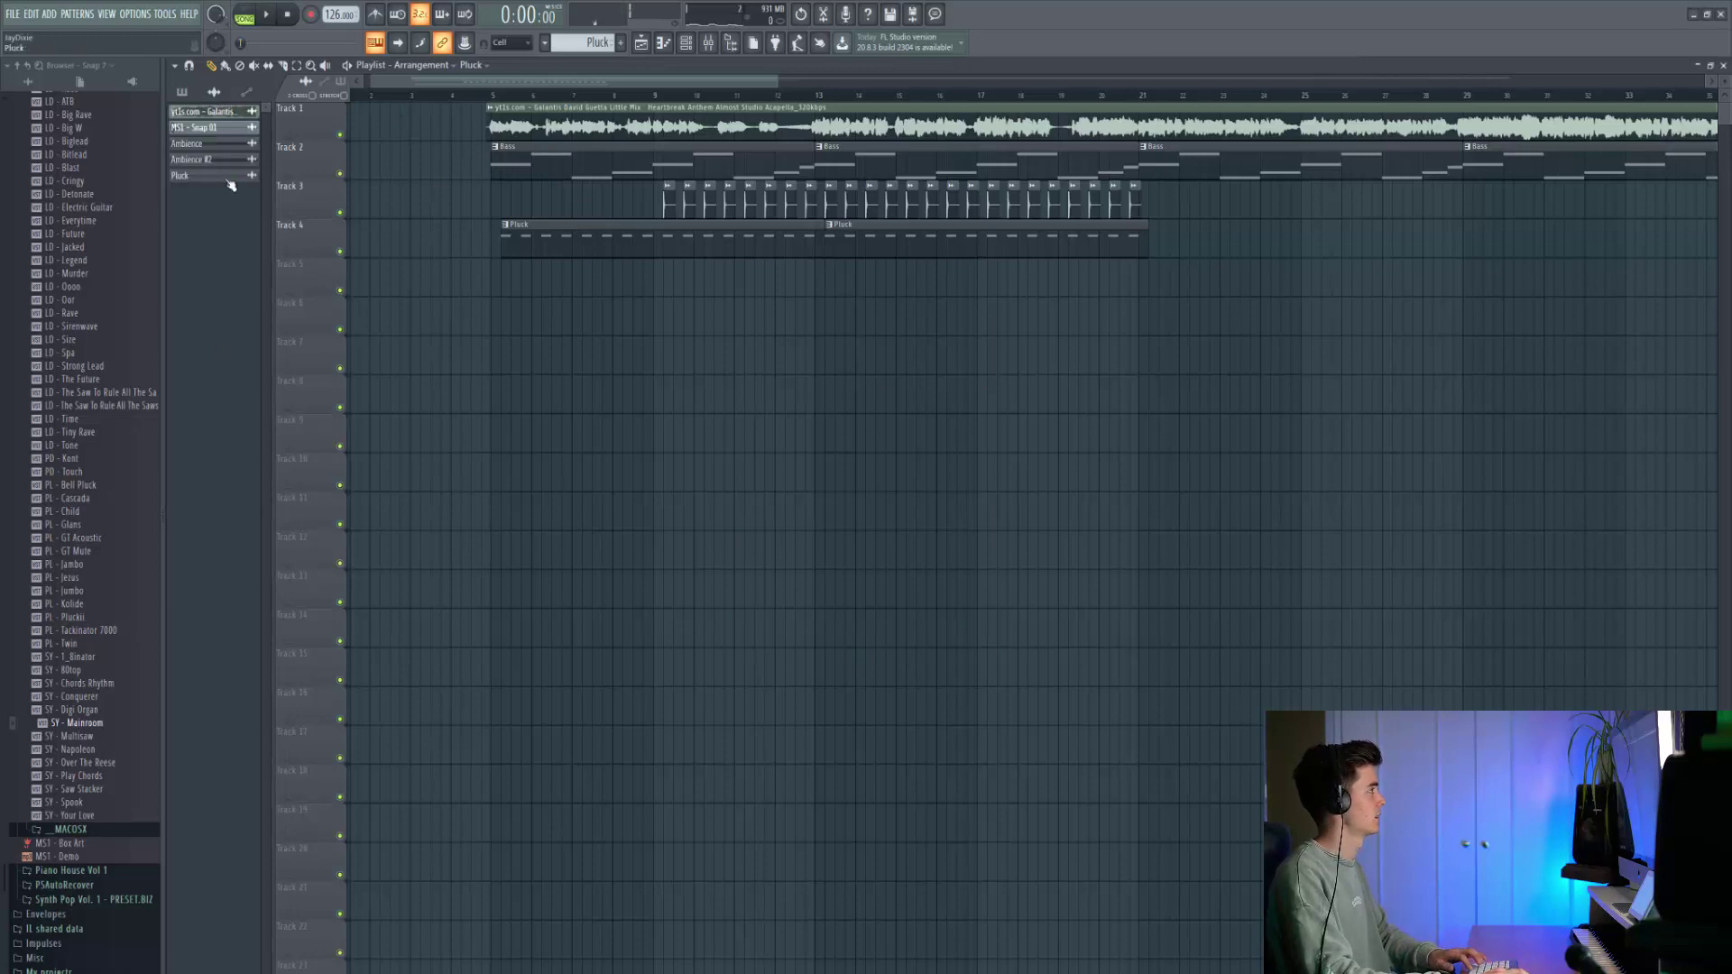
# Open the rendered Pluck audio clip in the Edison audio editor.
pyautogui.click(230, 181)
pyautogui.rightClick(357, 426)
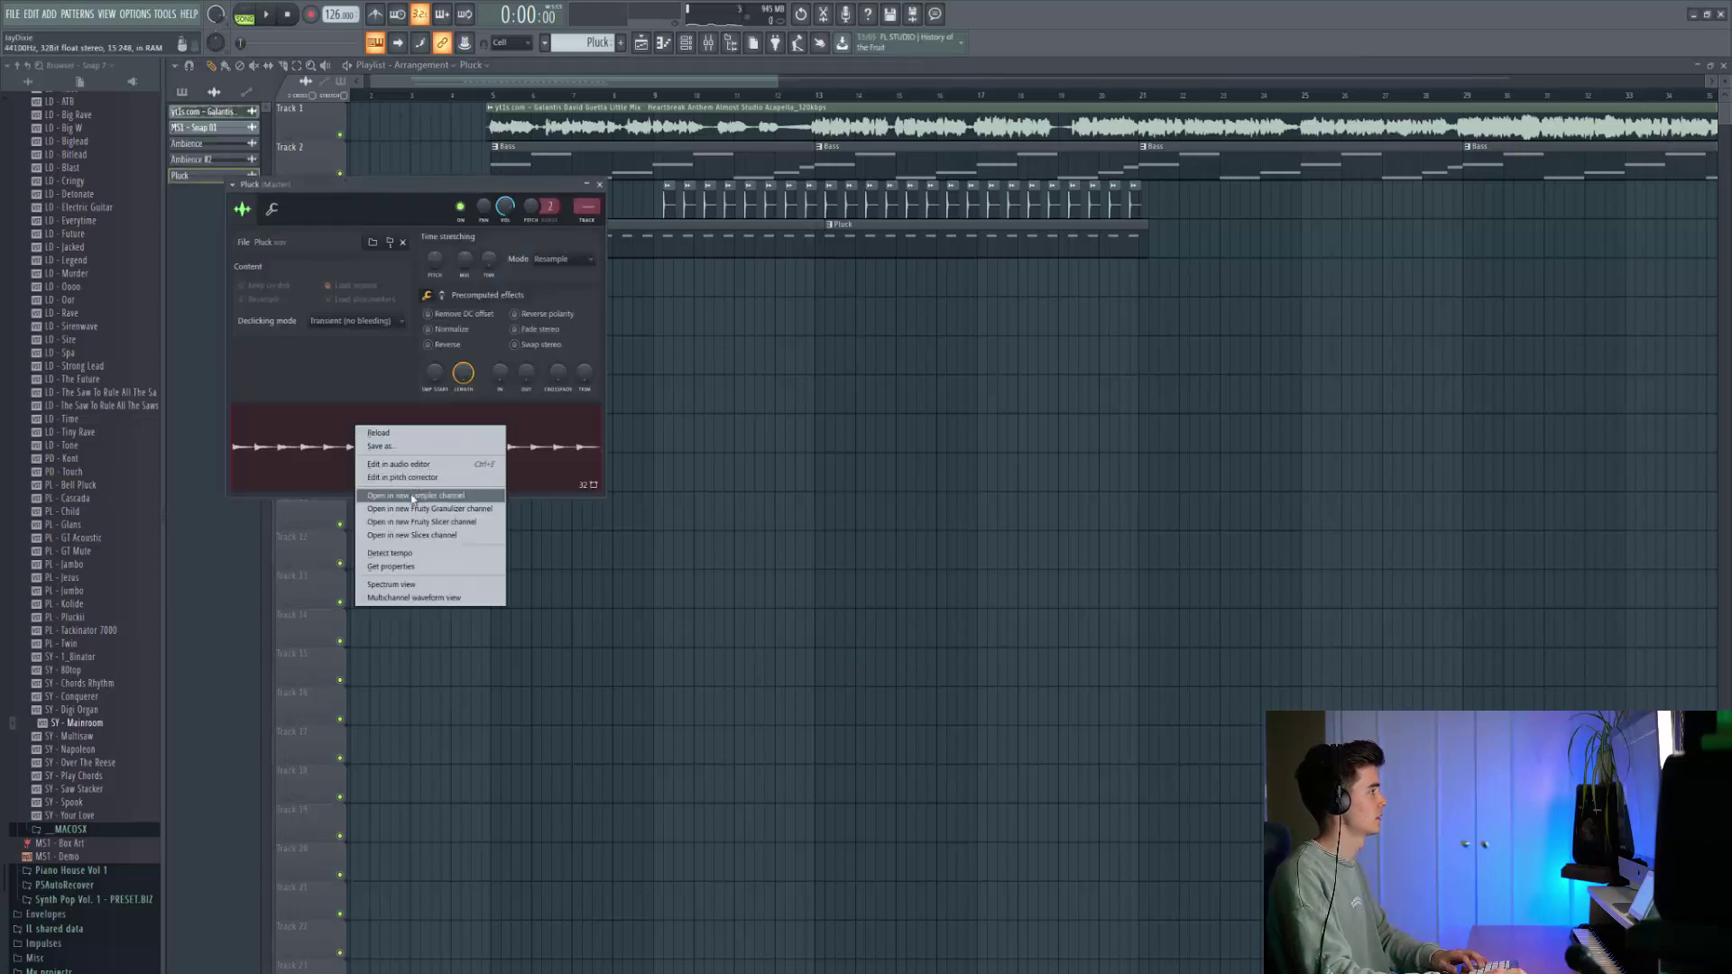
pyautogui.click(411, 463)
# Blur the whole Pluck sample and apply the loop tuner to it.
pyautogui.rightClick(496, 388)
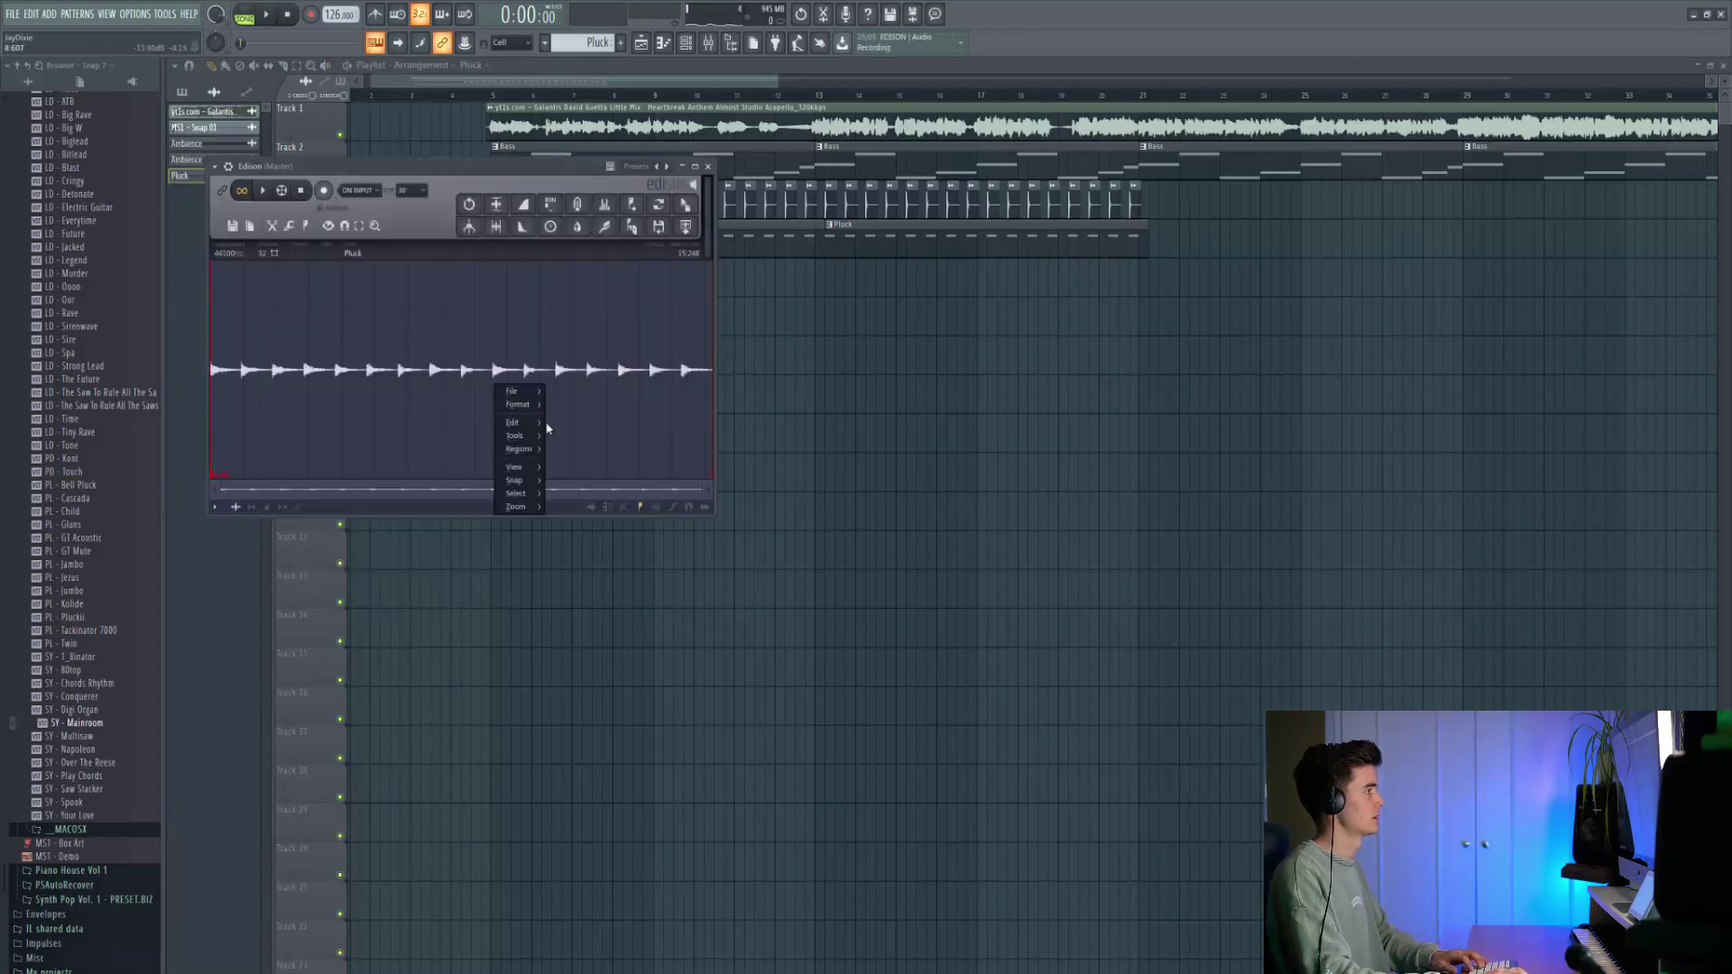
pyautogui.click(581, 229)
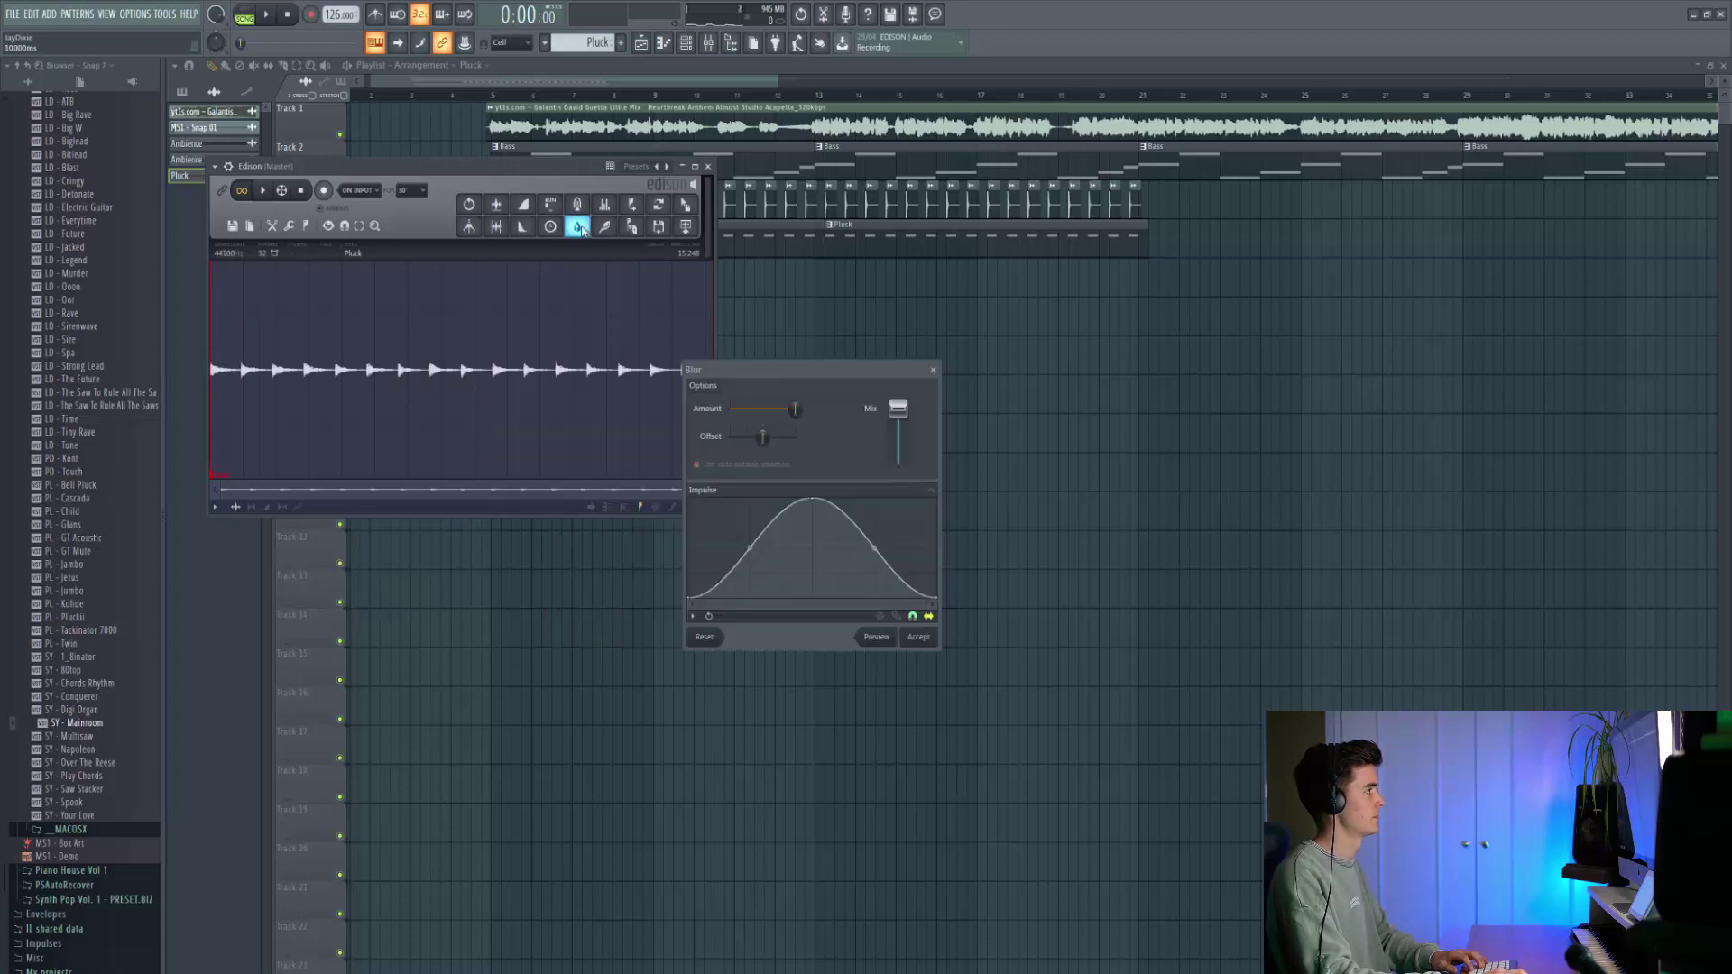
pyautogui.click(919, 637)
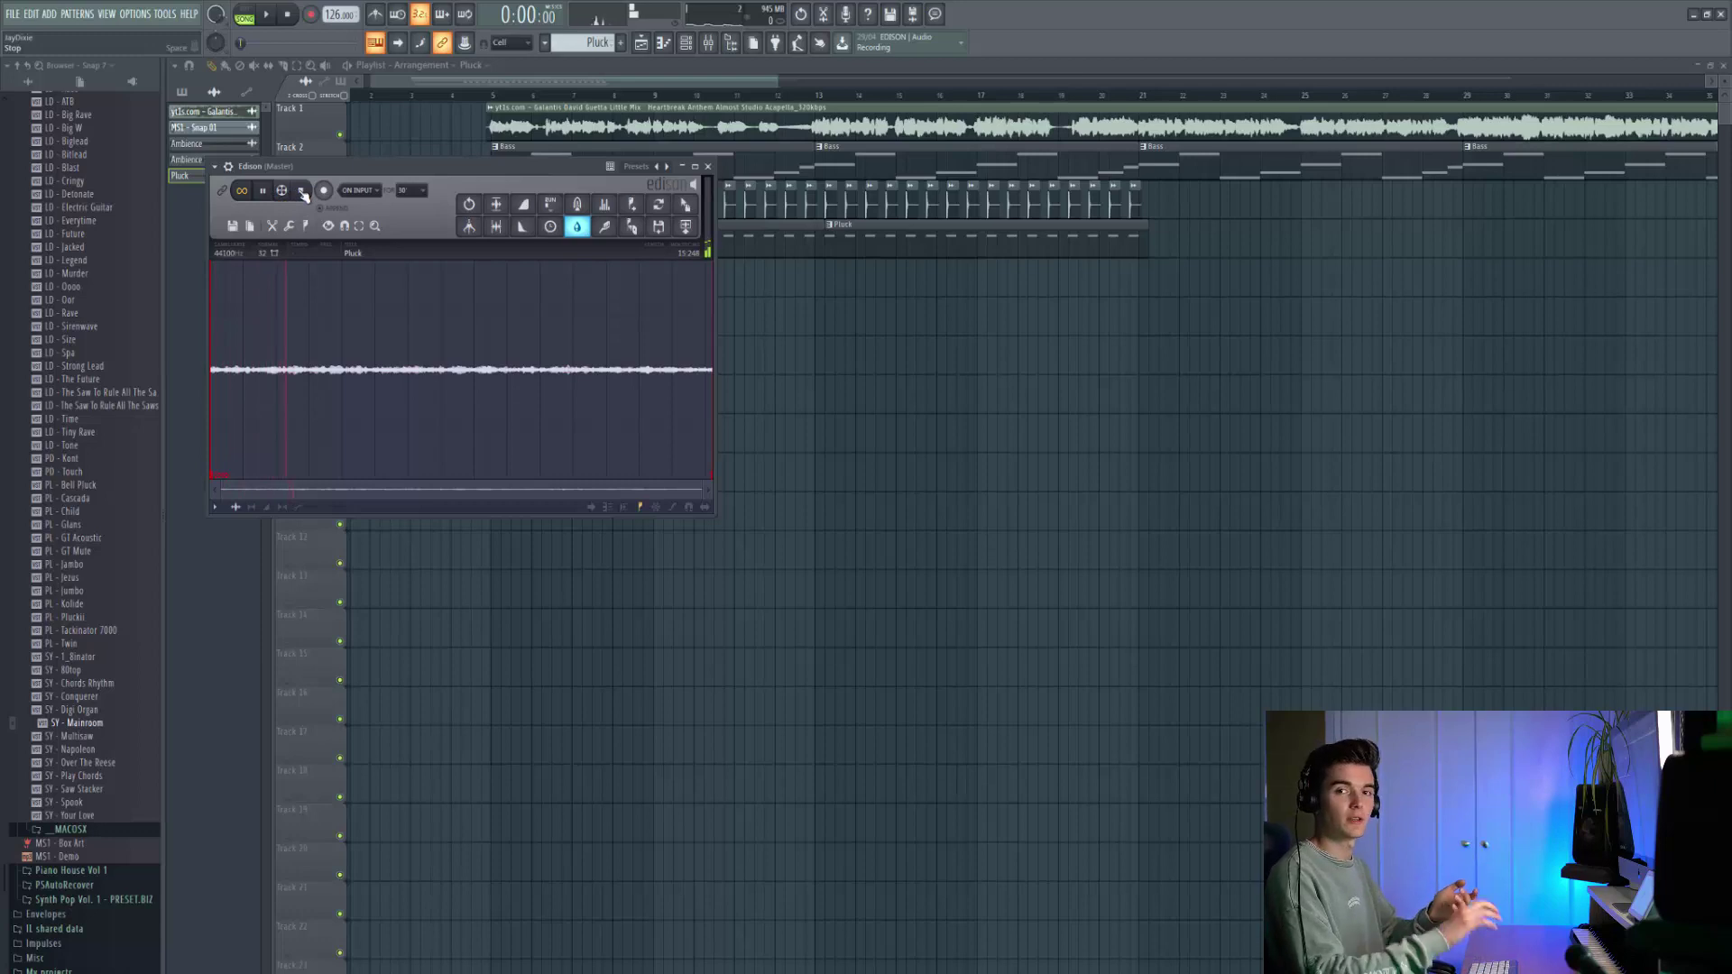
pyautogui.click(658, 204)
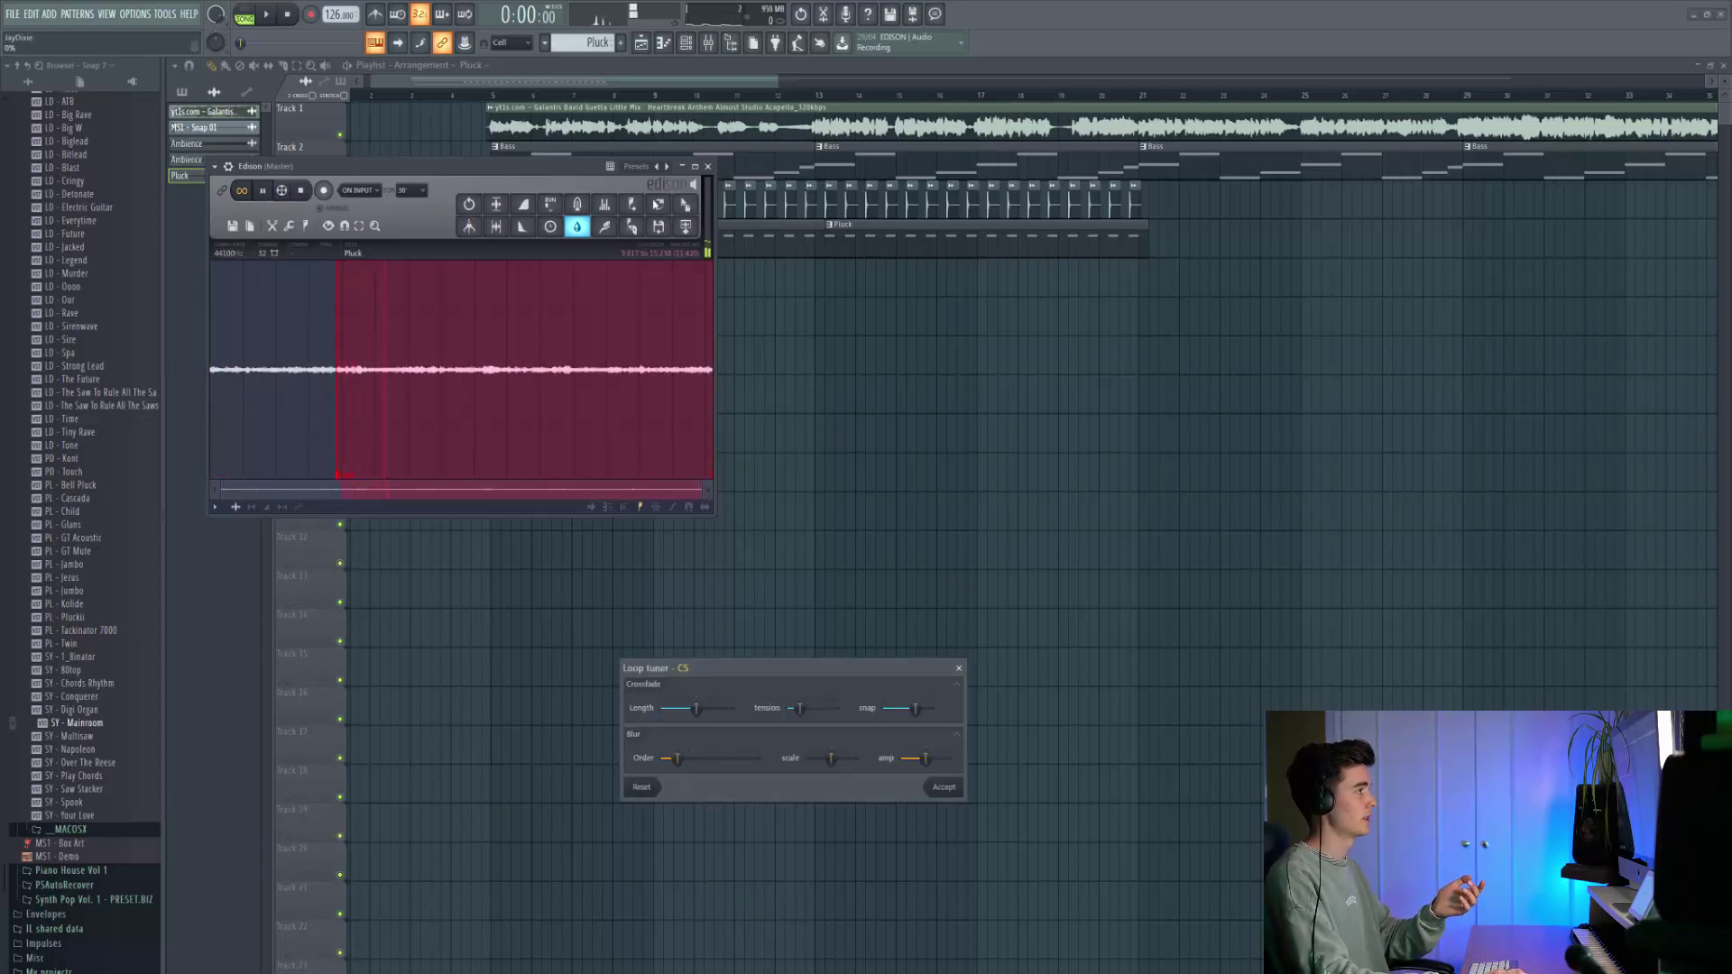
pyautogui.click(944, 787)
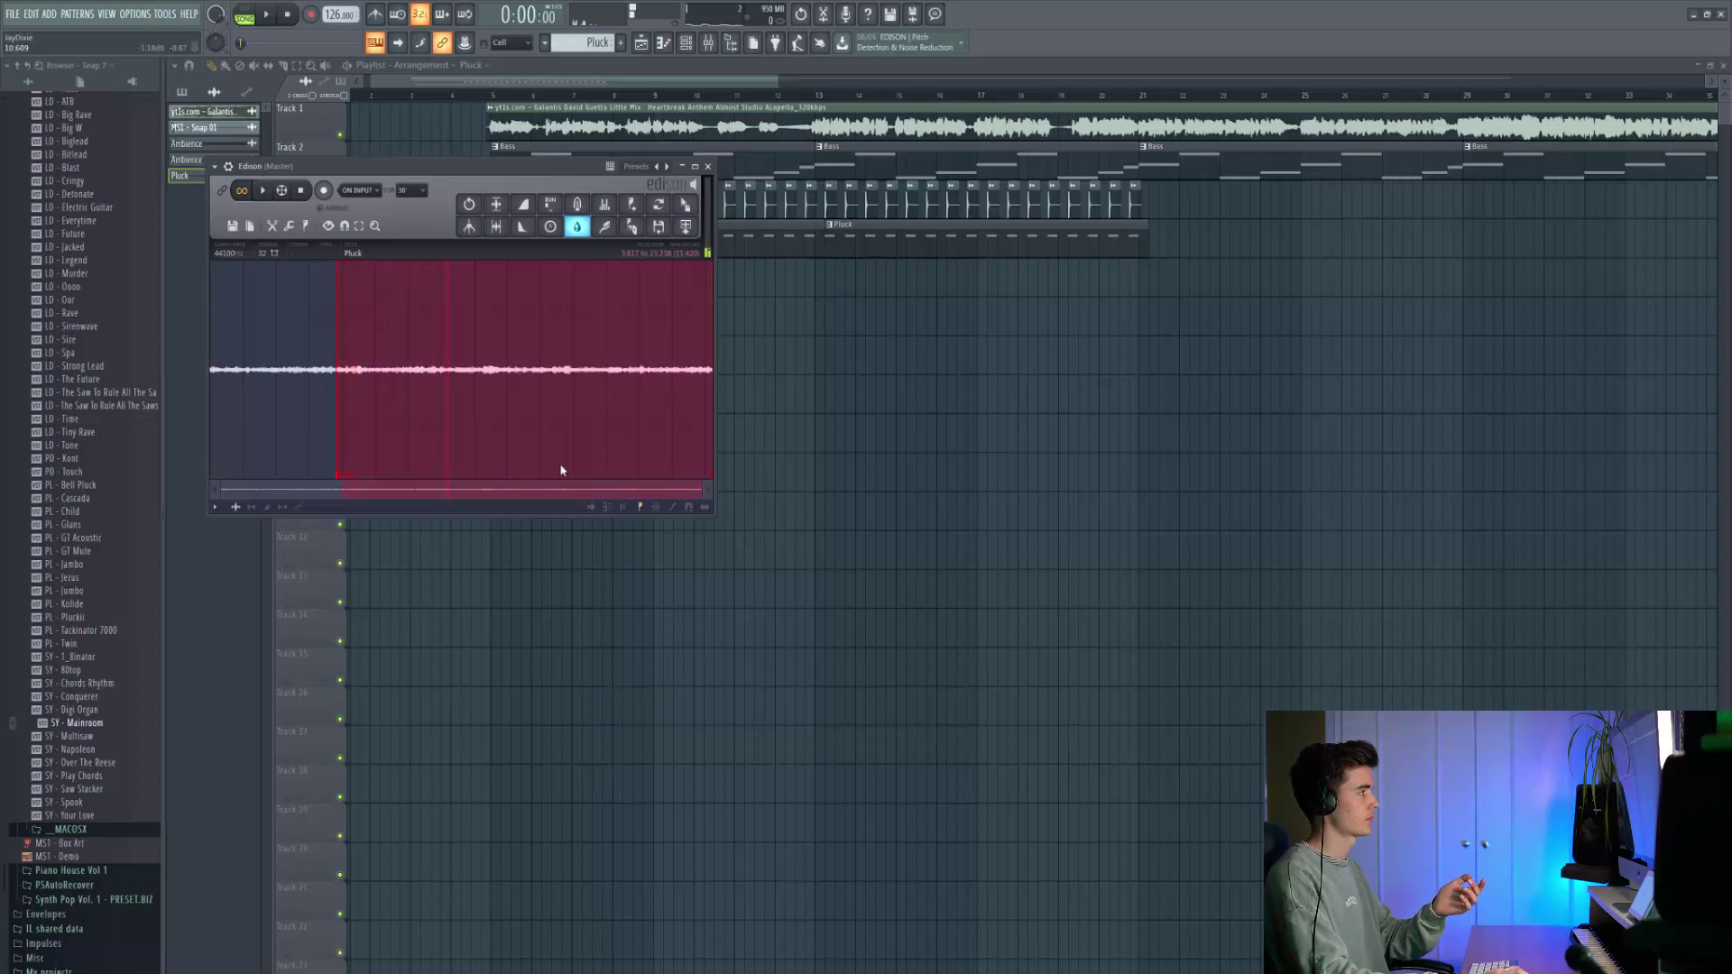
# Place the blurred Pluck loop on Track 5 from bar 5 and repeat it end to end beneath the Pluck patterns.
pyautogui.moveTo(686, 205); pyautogui.dragTo(805, 274)
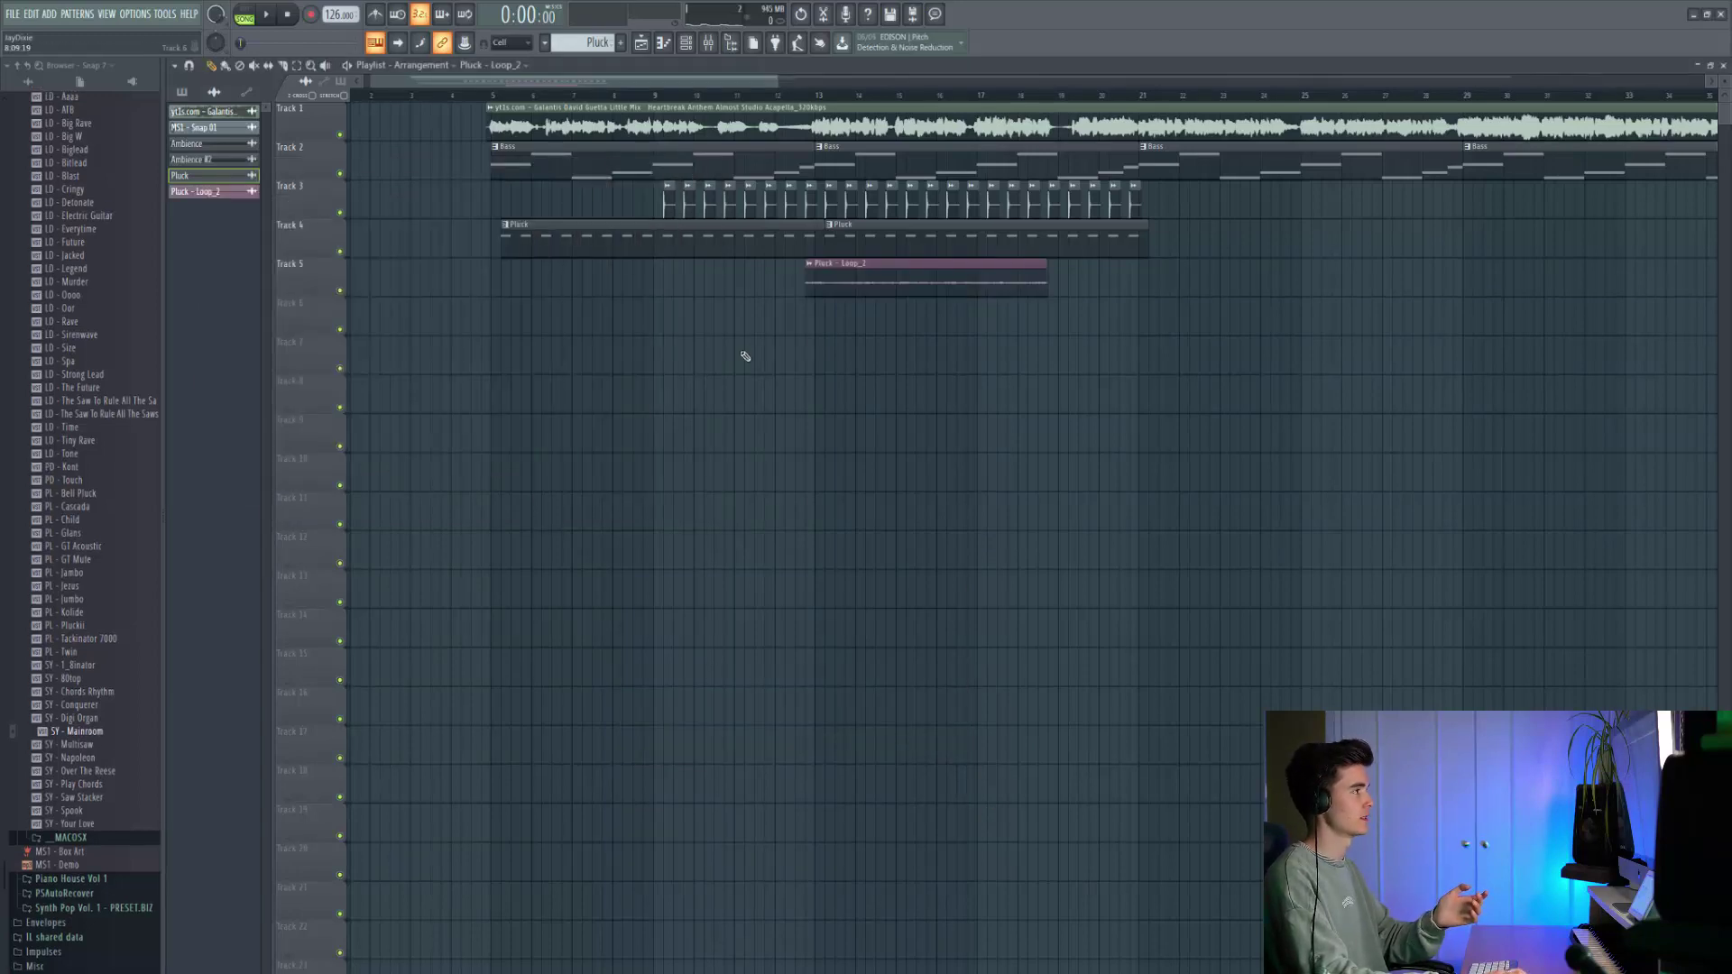
pyautogui.moveTo(963, 259); pyautogui.dragTo(1105, 293)
pyautogui.scroll(6, 478, 288)
pyautogui.scroll(2, 492, 289)
pyautogui.scroll(-8, 1092, 300)
pyautogui.moveTo(782, 283); pyautogui.dragTo(1156, 285)
pyautogui.scroll(8, 939, 310)
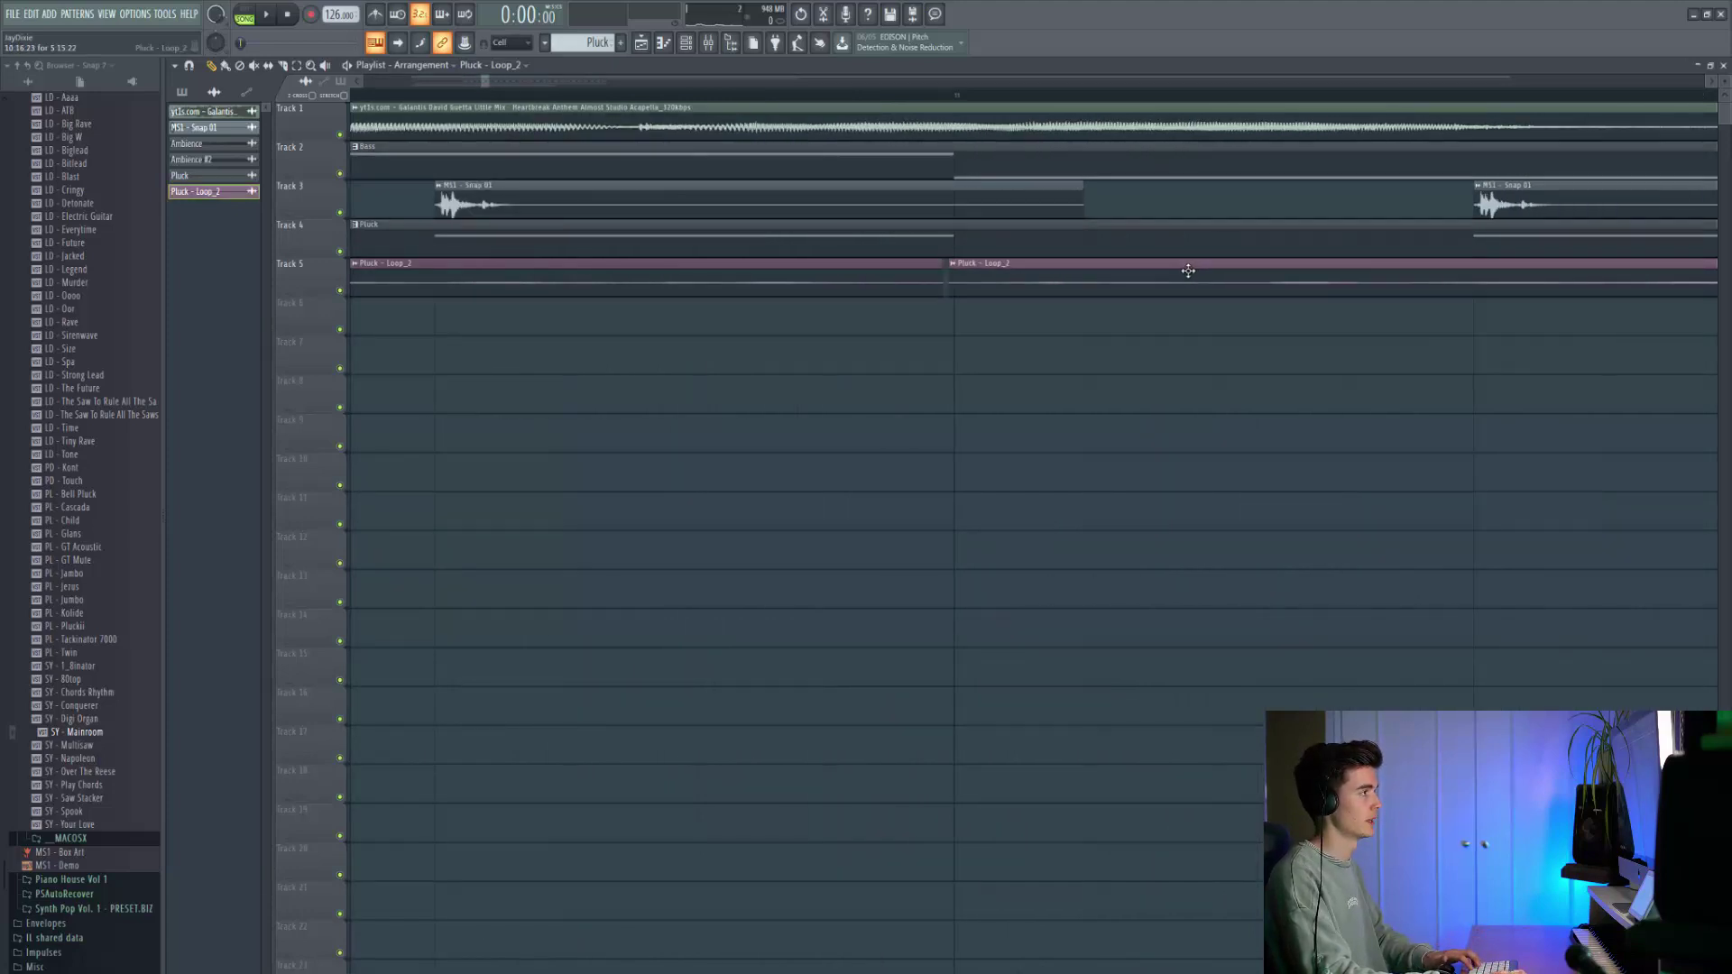
pyautogui.scroll(-5, 1185, 273)
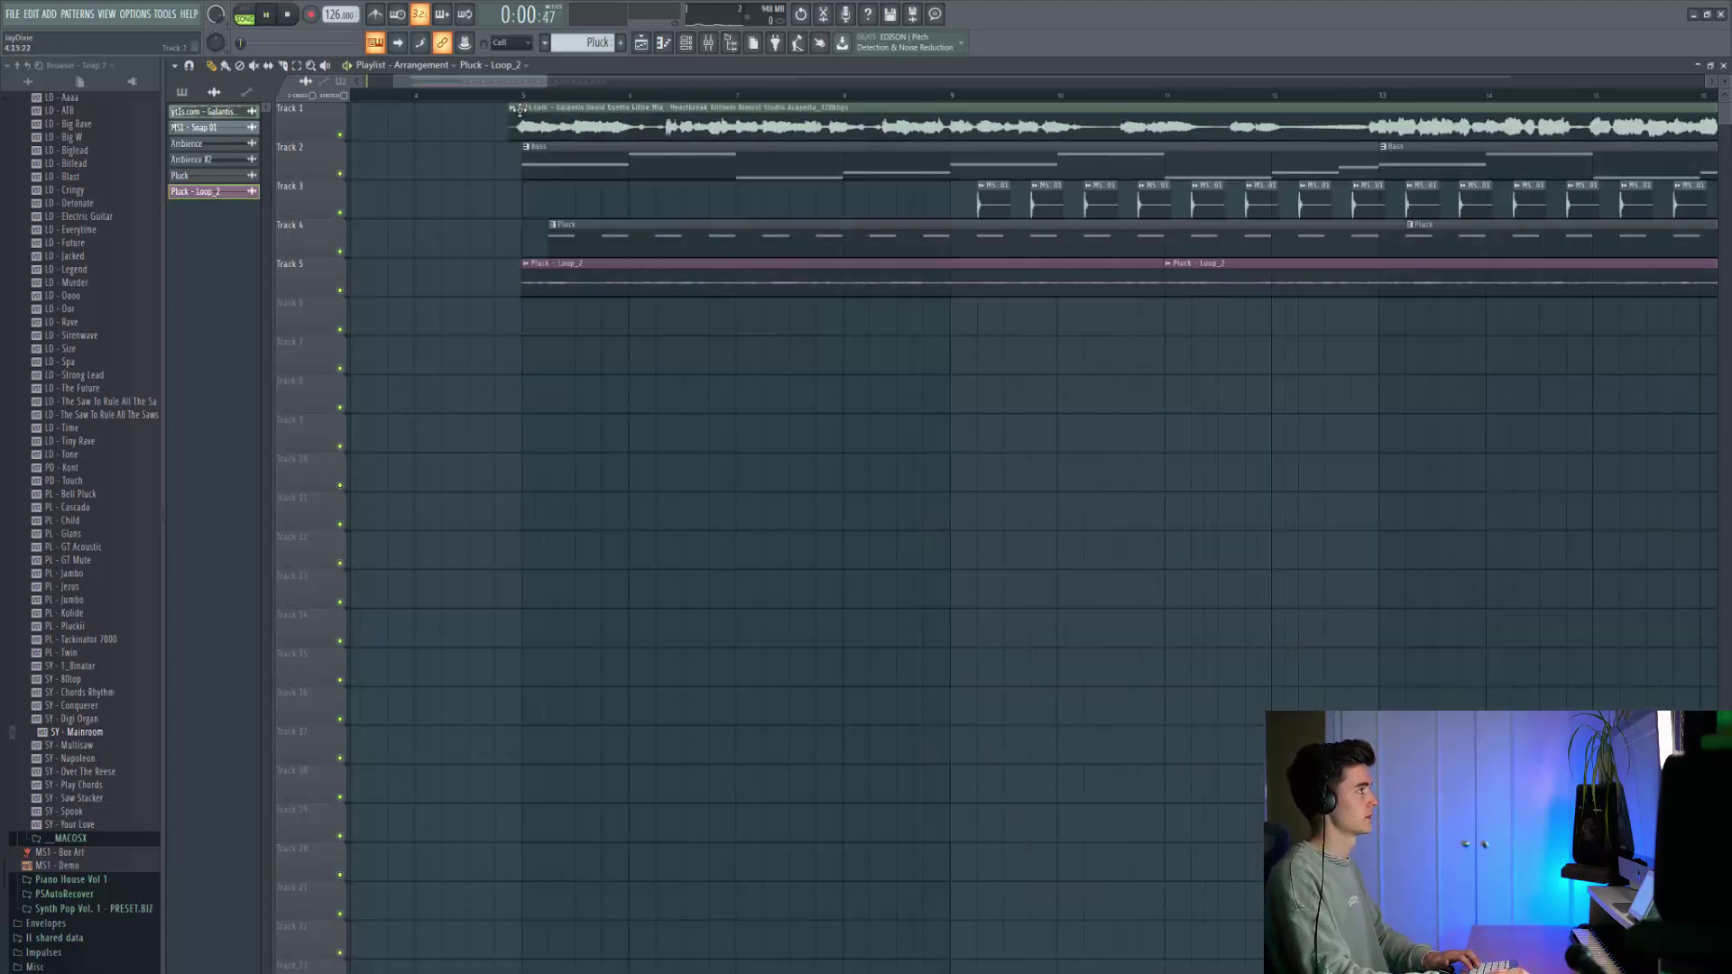
# Set the Pluck loop sample's time-stretching mode to Stretch in its channel settings.
pyautogui.press('space')
pyautogui.doubleClick(542, 277)
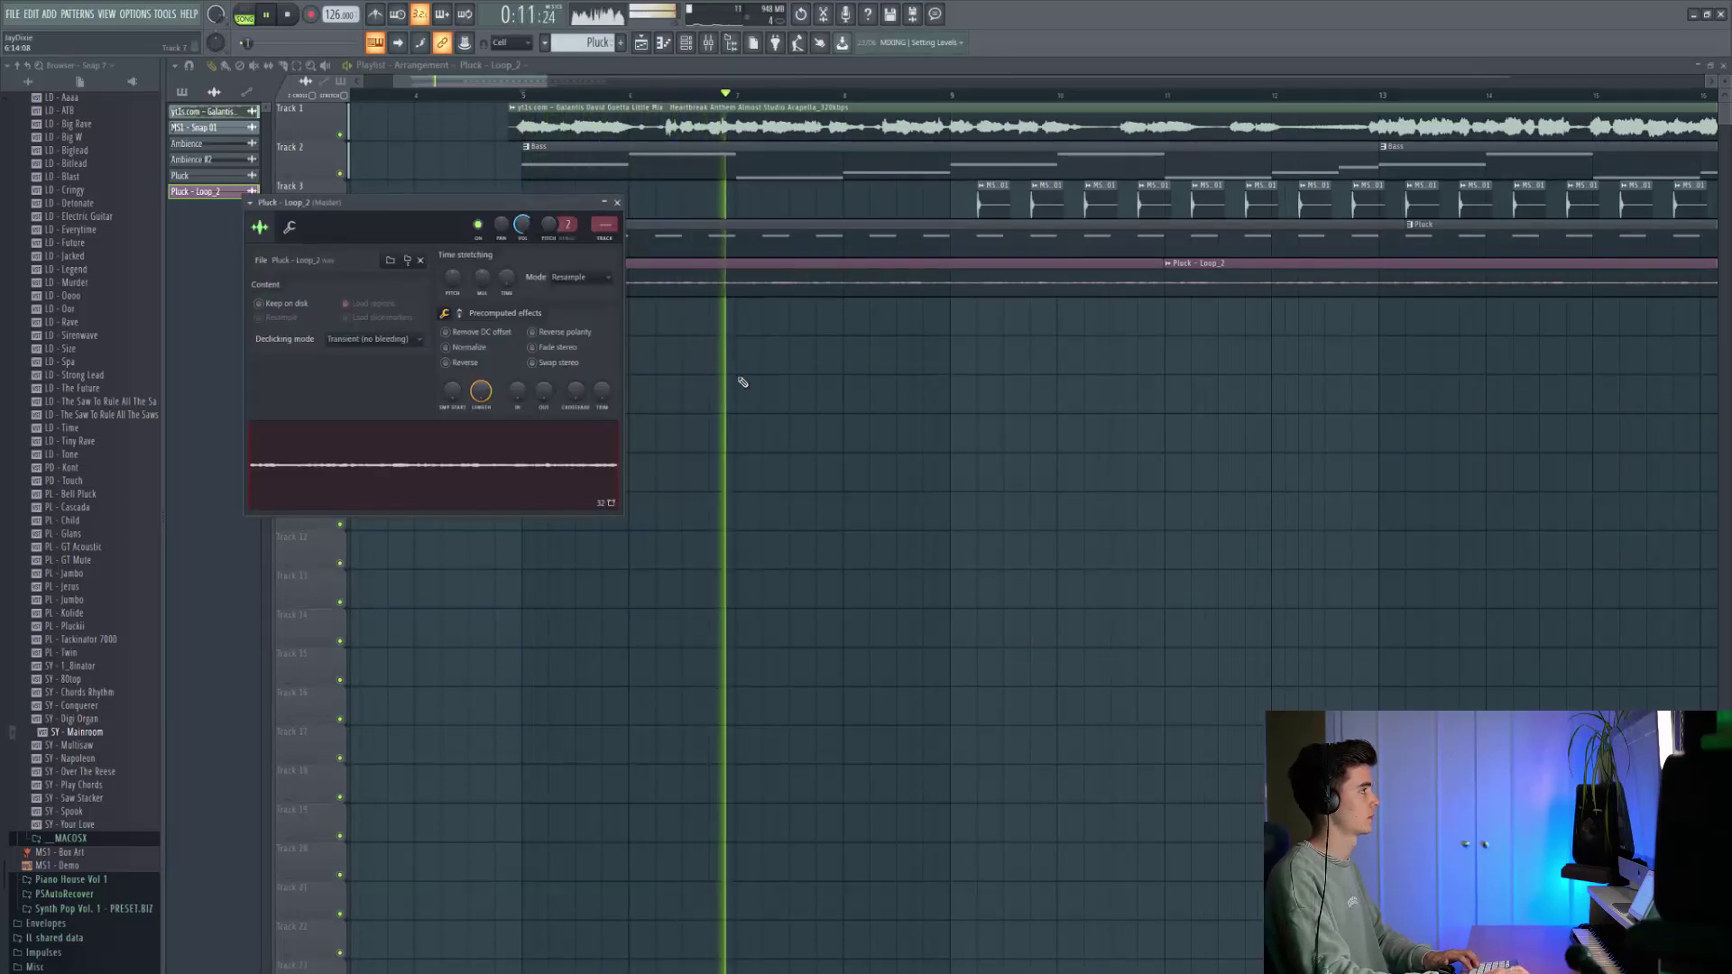
pyautogui.press('Escape')
pyautogui.scroll(-3, 521, 291)
pyautogui.doubleClick(549, 273)
pyautogui.press('space')
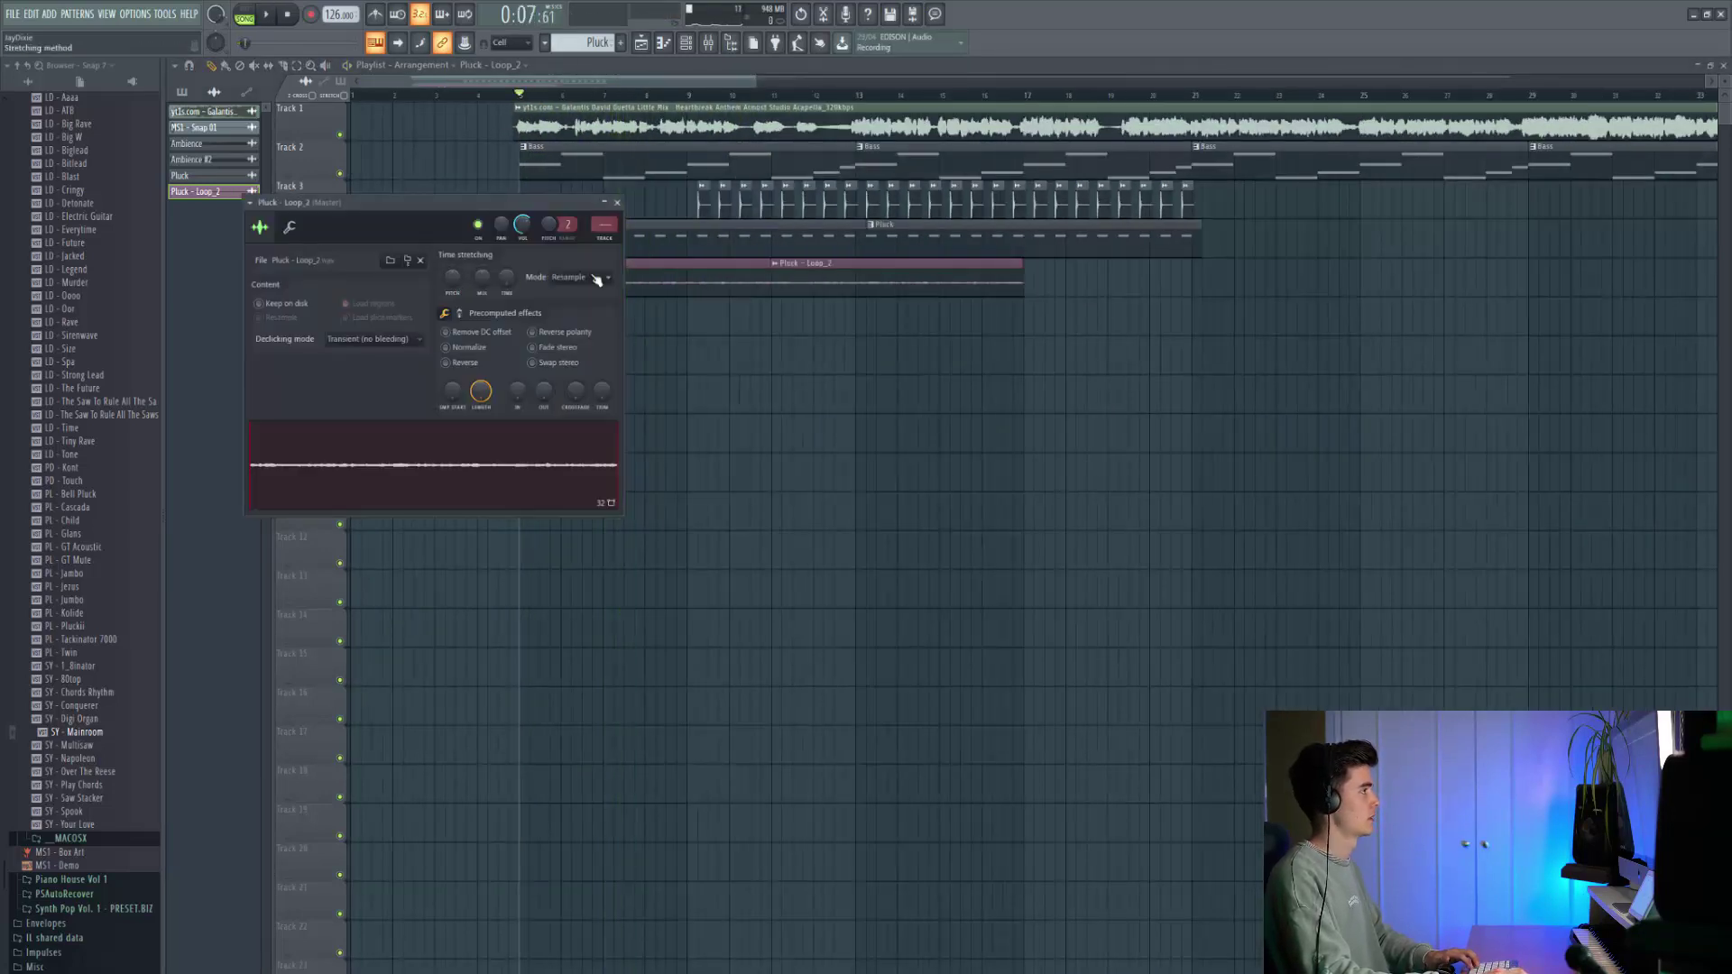
pyautogui.click(596, 278)
pyautogui.click(569, 309)
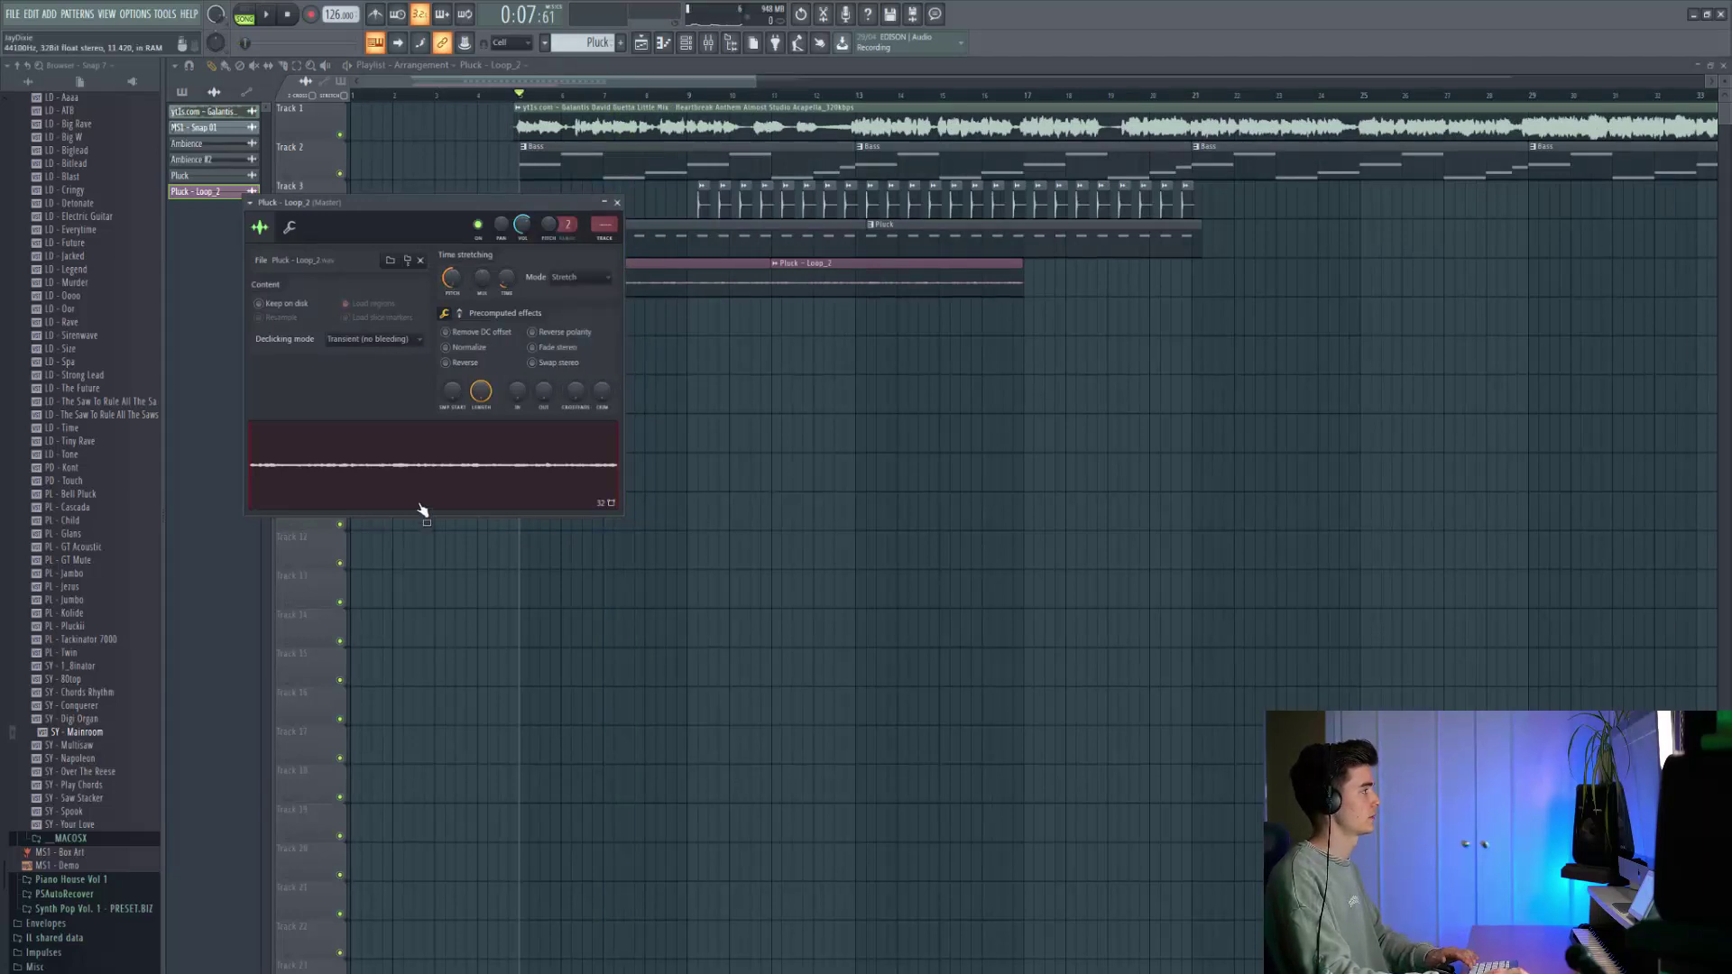
# Route the Pluck loop to mixer insert 1 and name that insert Ambience.
pyautogui.click(715, 47)
pyautogui.moveTo(604, 224)
pyautogui.mouseDown()
pyautogui.moveTo(604, 203)
pyautogui.moveTo(604, 220)
pyautogui.mouseUp()
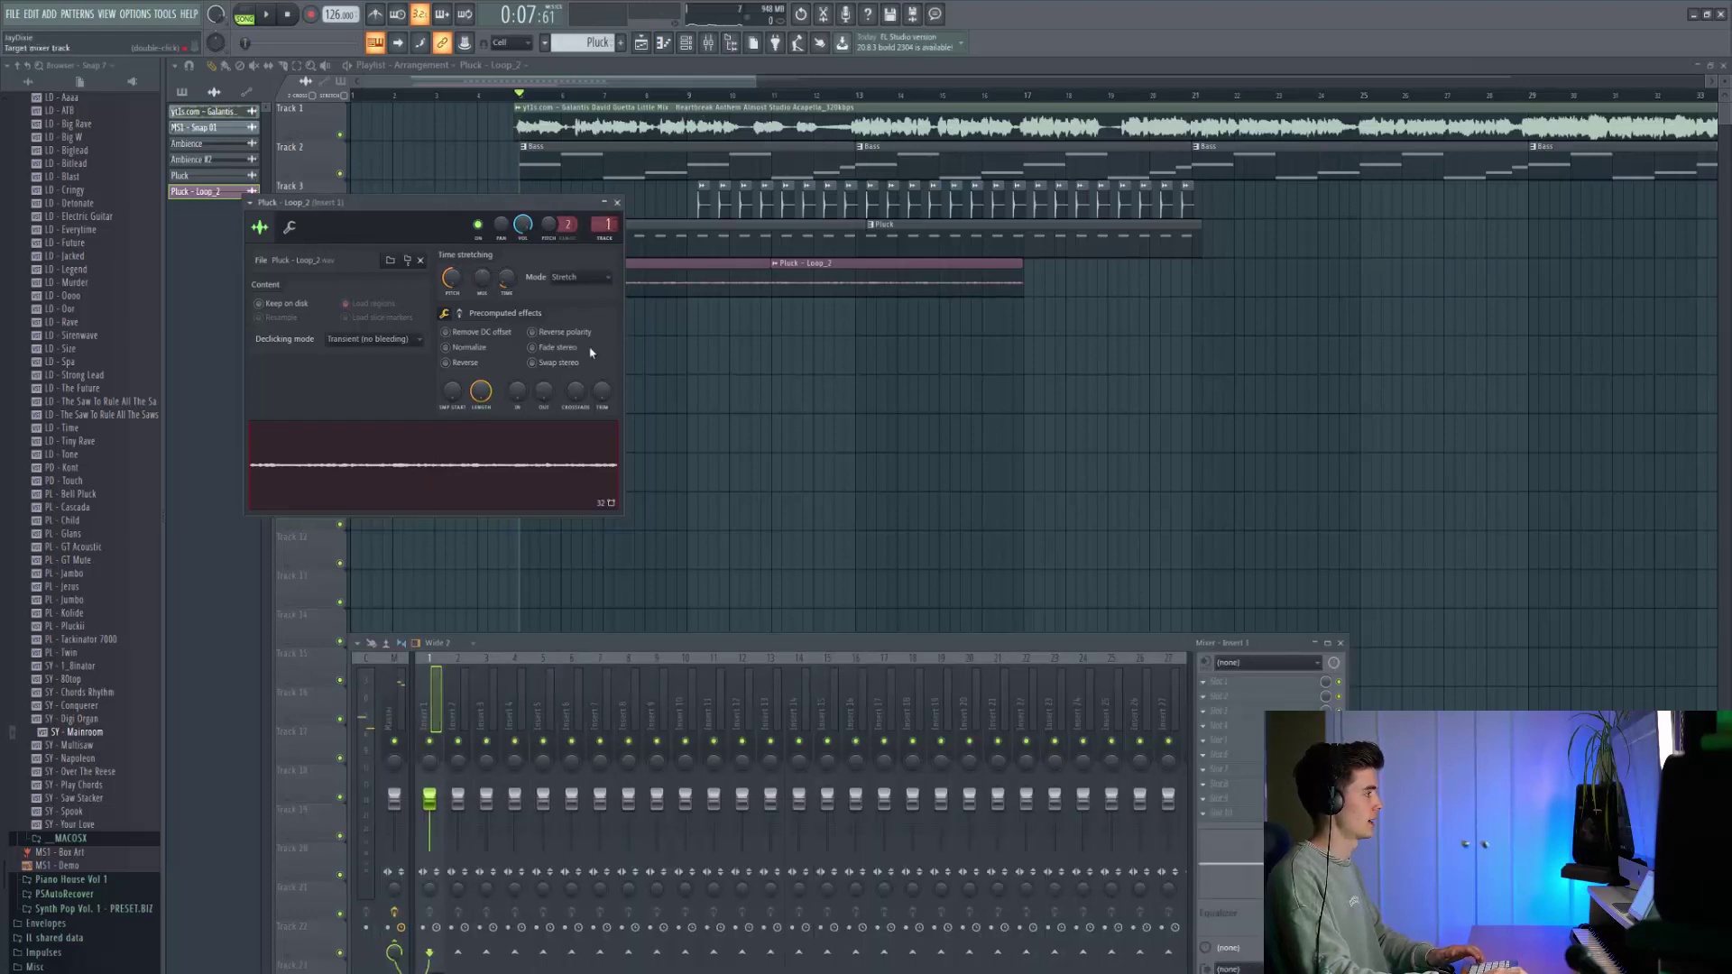
pyautogui.rightClick(434, 679)
pyautogui.click(487, 646)
pyautogui.write('Ambience')
pyautogui.press('Return')
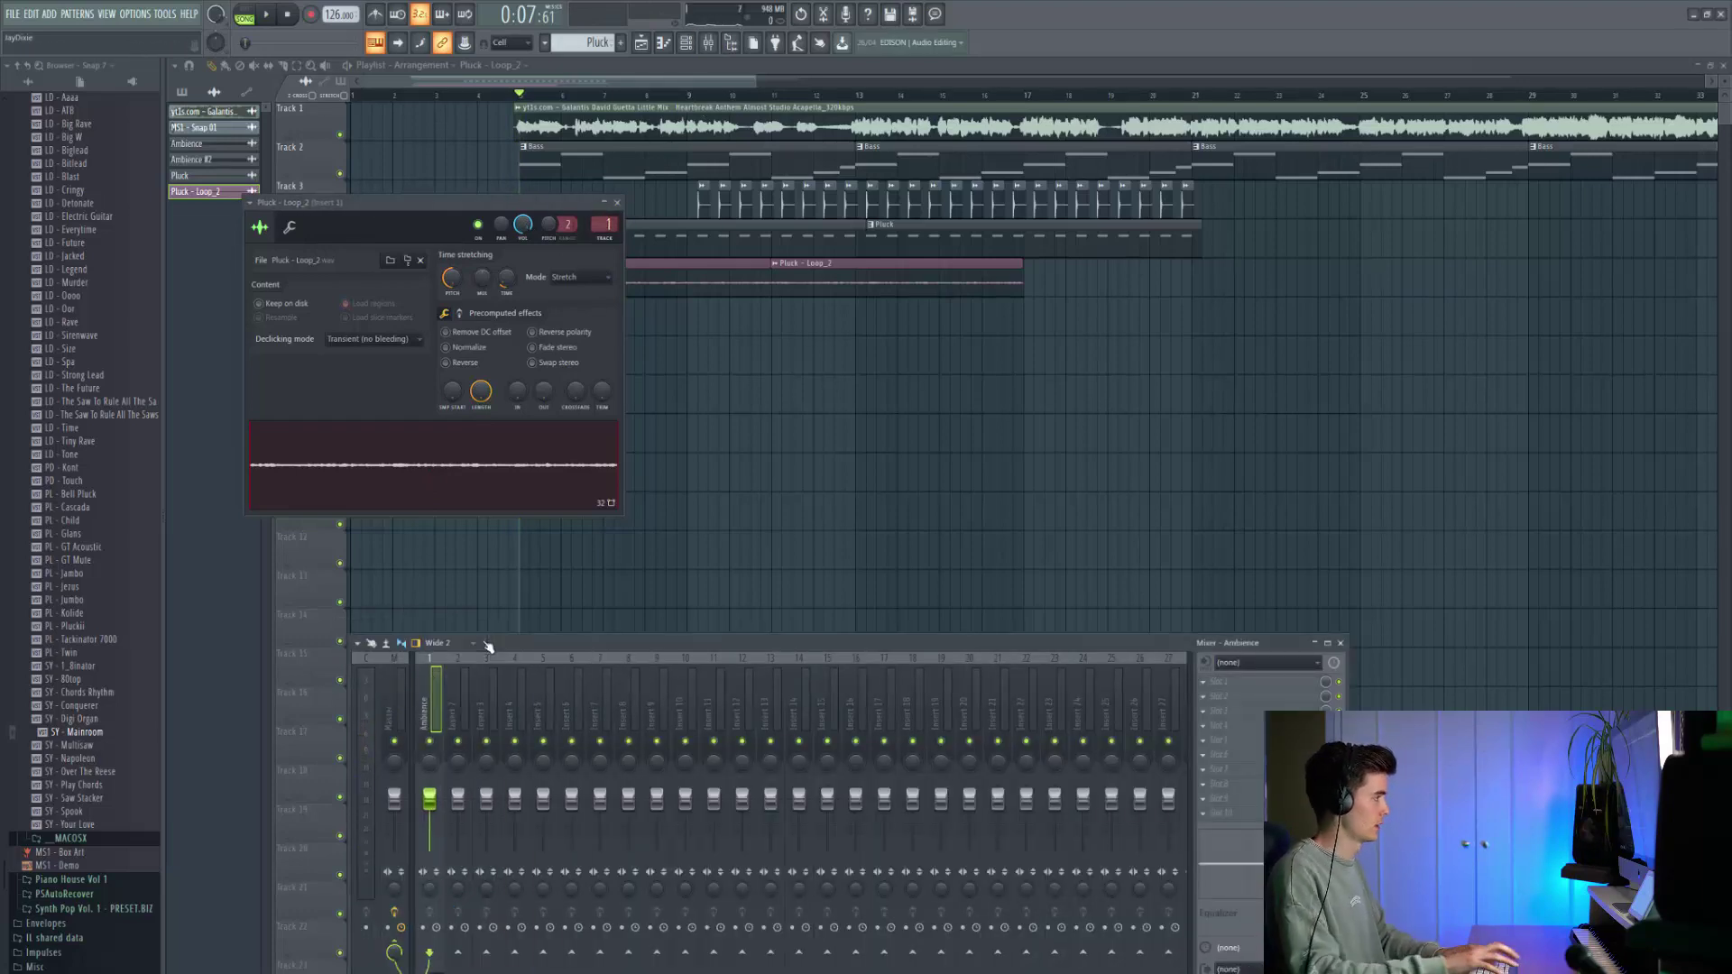
# Add Chorus JUN-6 to the Ambience insert and audition the effect with Track 5 soloed.
pyautogui.click(1204, 689)
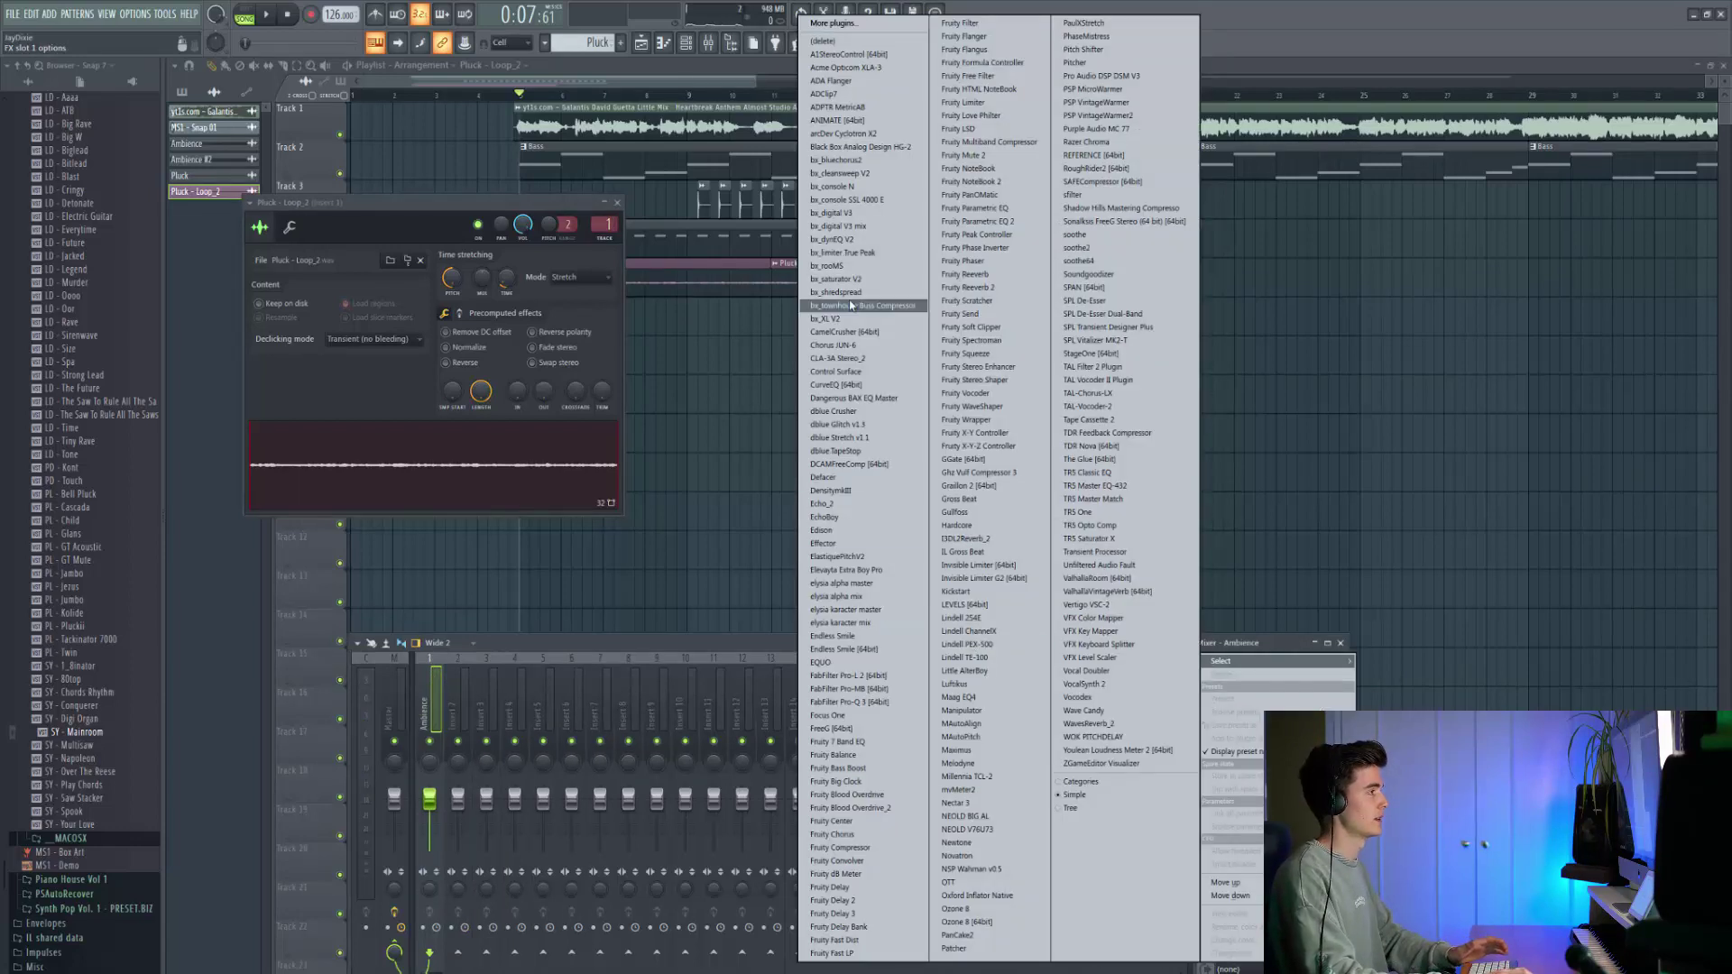
pyautogui.click(862, 349)
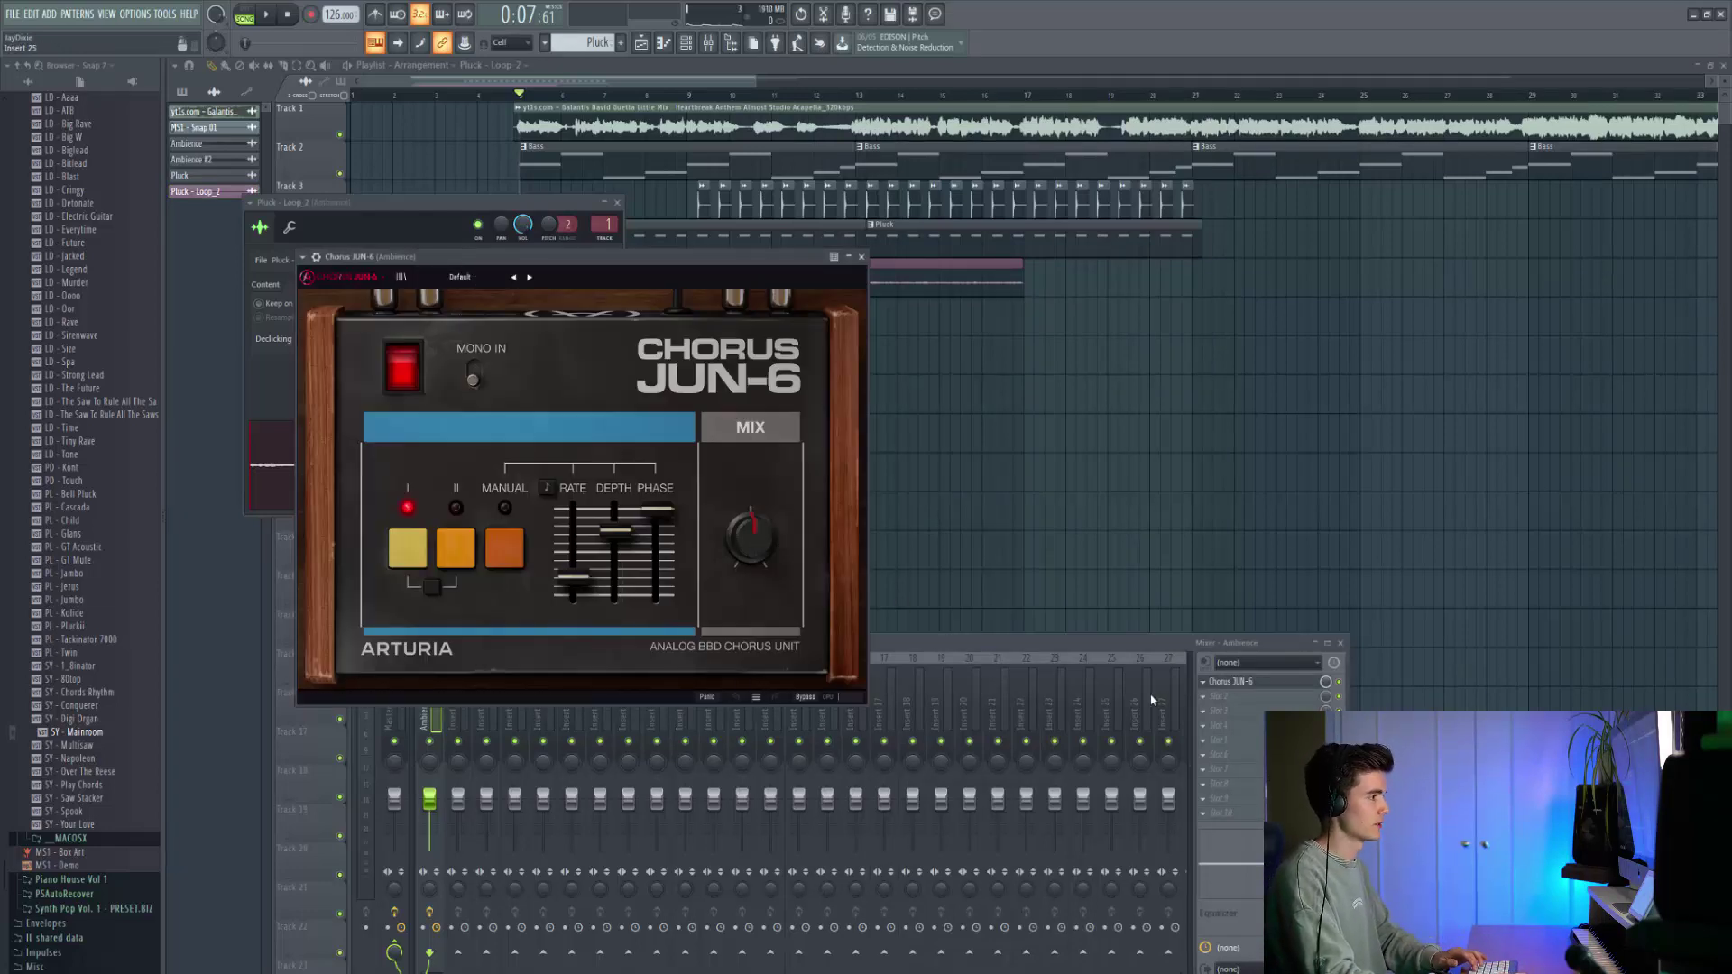
pyautogui.press('space')
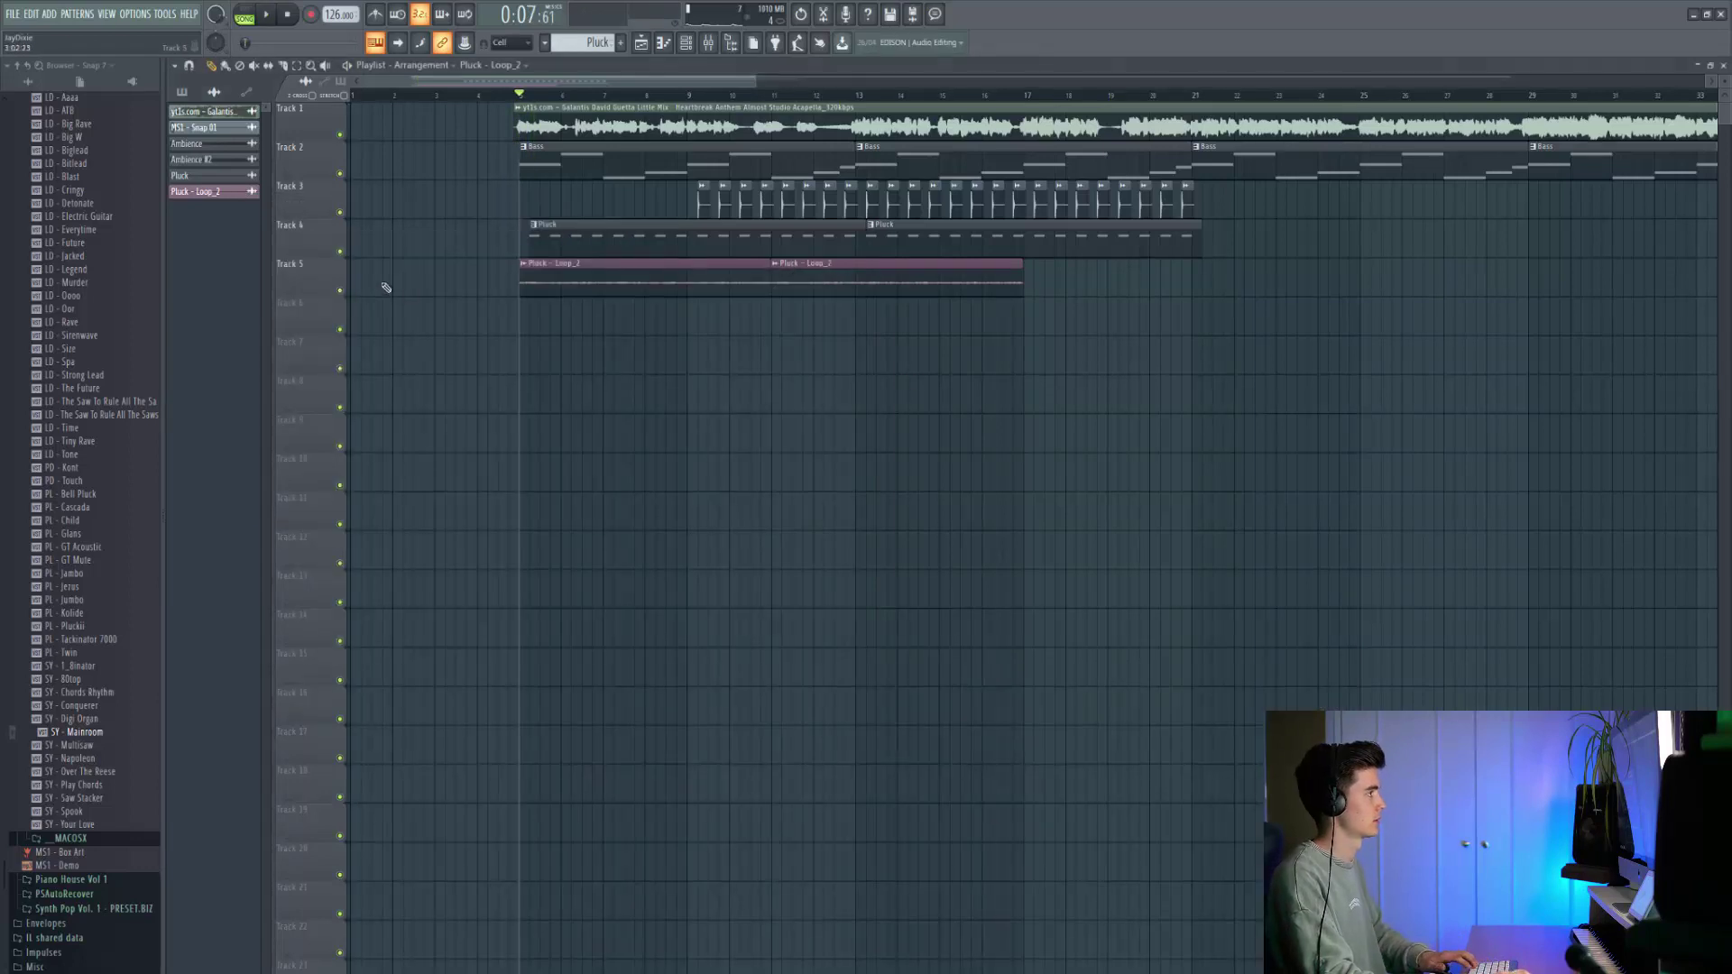
pyautogui.rightClick(340, 291)
pyautogui.press('space')
pyautogui.doubleClick(639, 284)
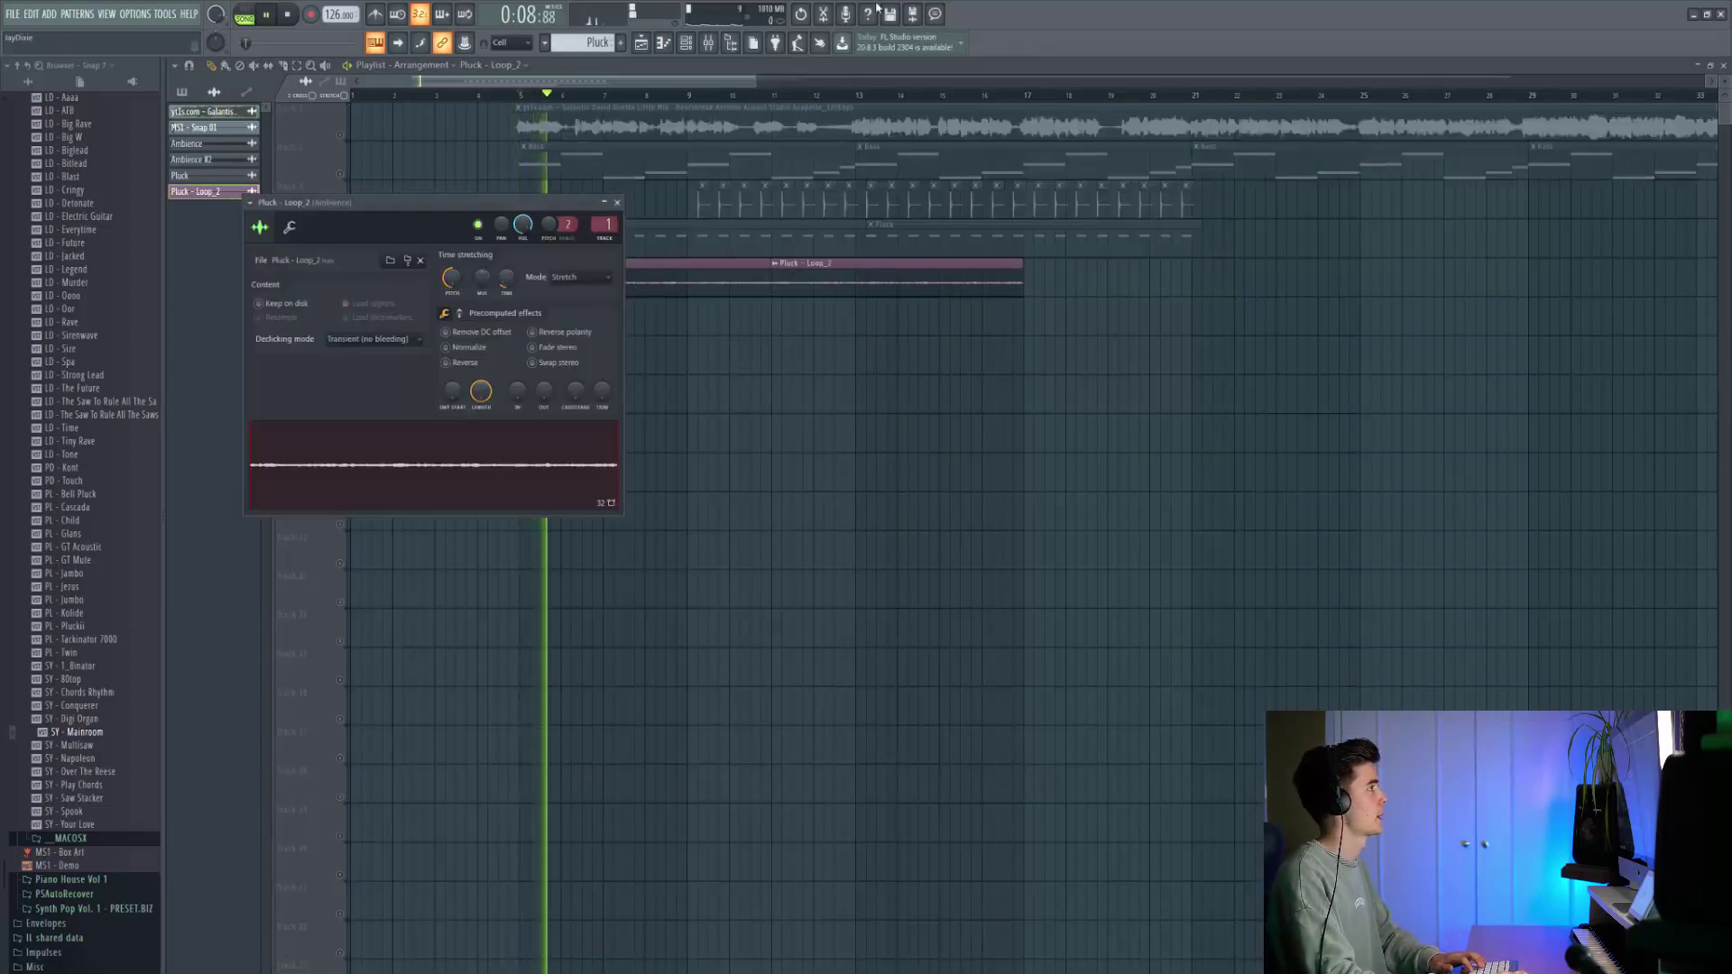
pyautogui.click(714, 52)
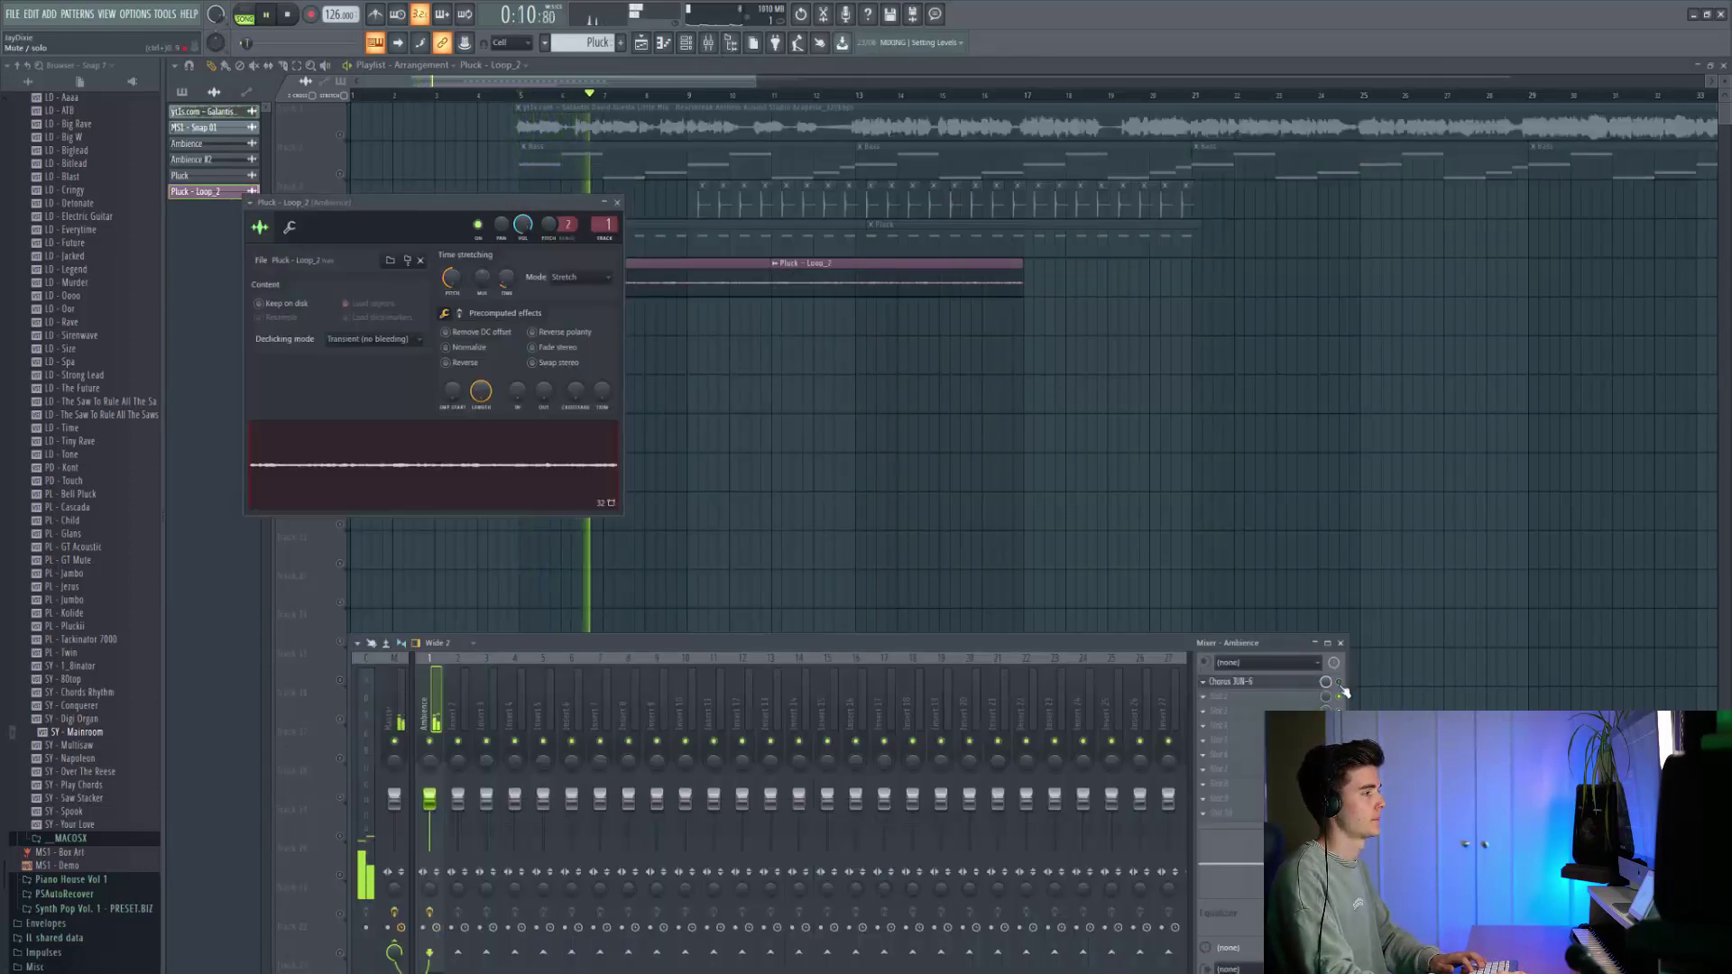
pyautogui.press('space')
# Add bx_digital V3 after the chorus and boost the Stereo-Section's HF shelf by about 3 dB from 2 kHz.
pyautogui.click(1328, 691)
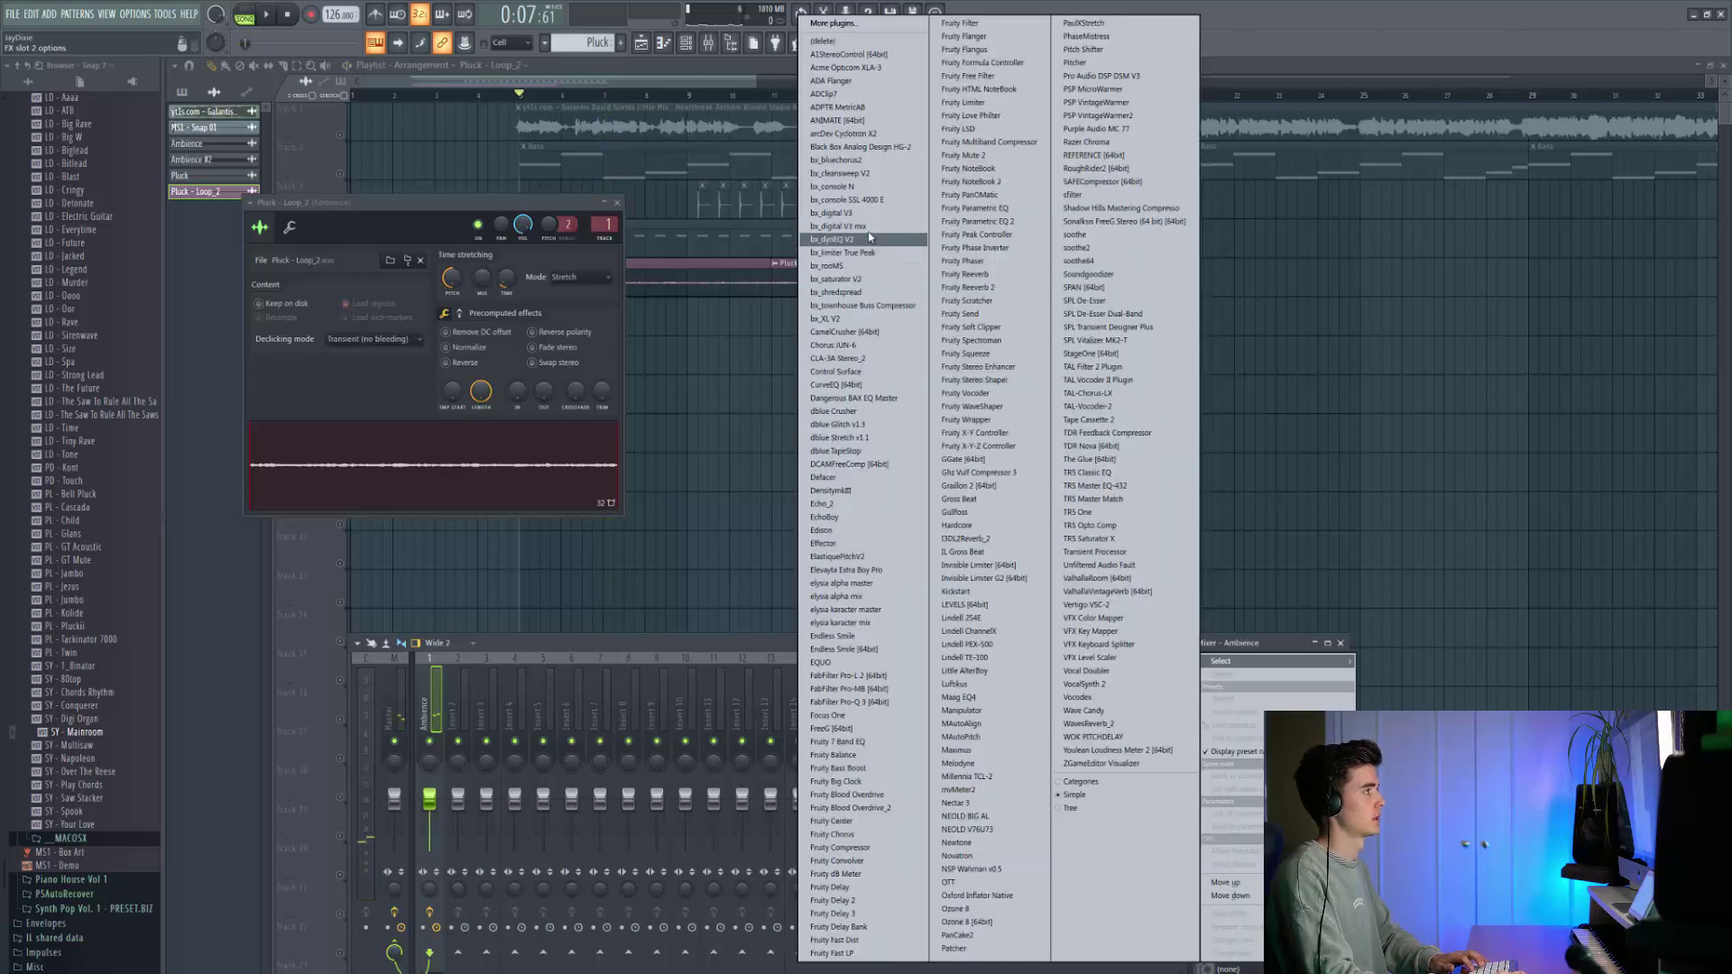
pyautogui.click(866, 213)
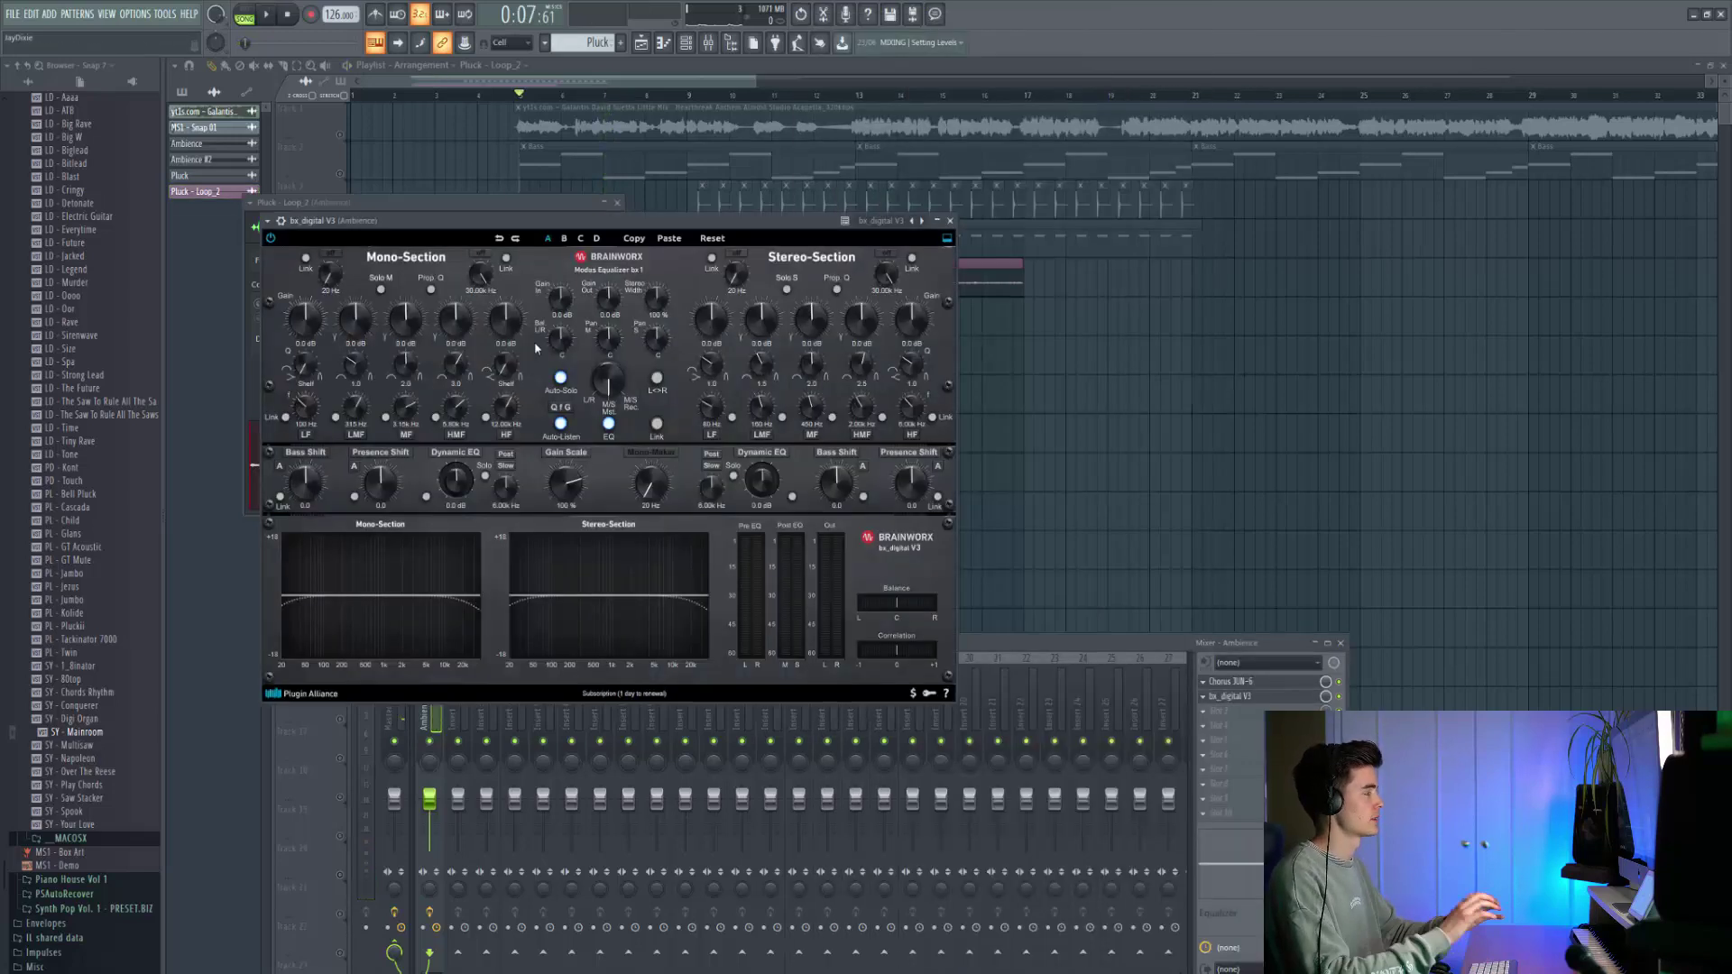
pyautogui.press('space')
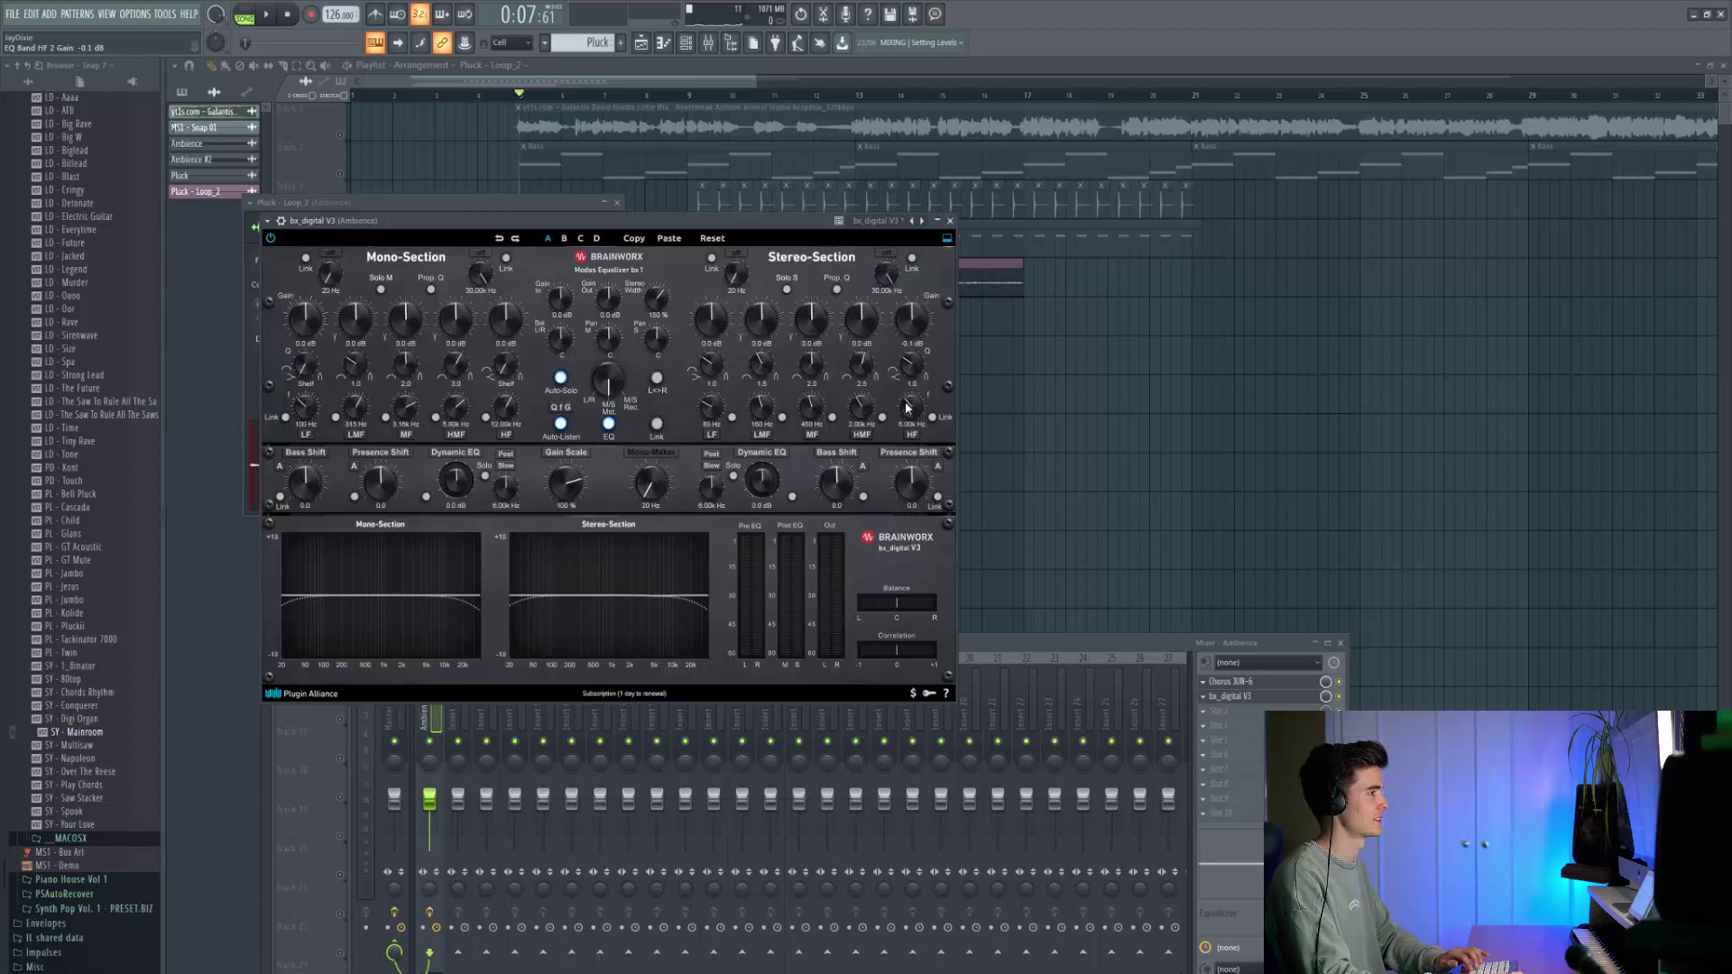
pyautogui.press('space')
pyautogui.moveTo(906, 408); pyautogui.dragTo(898, 463)
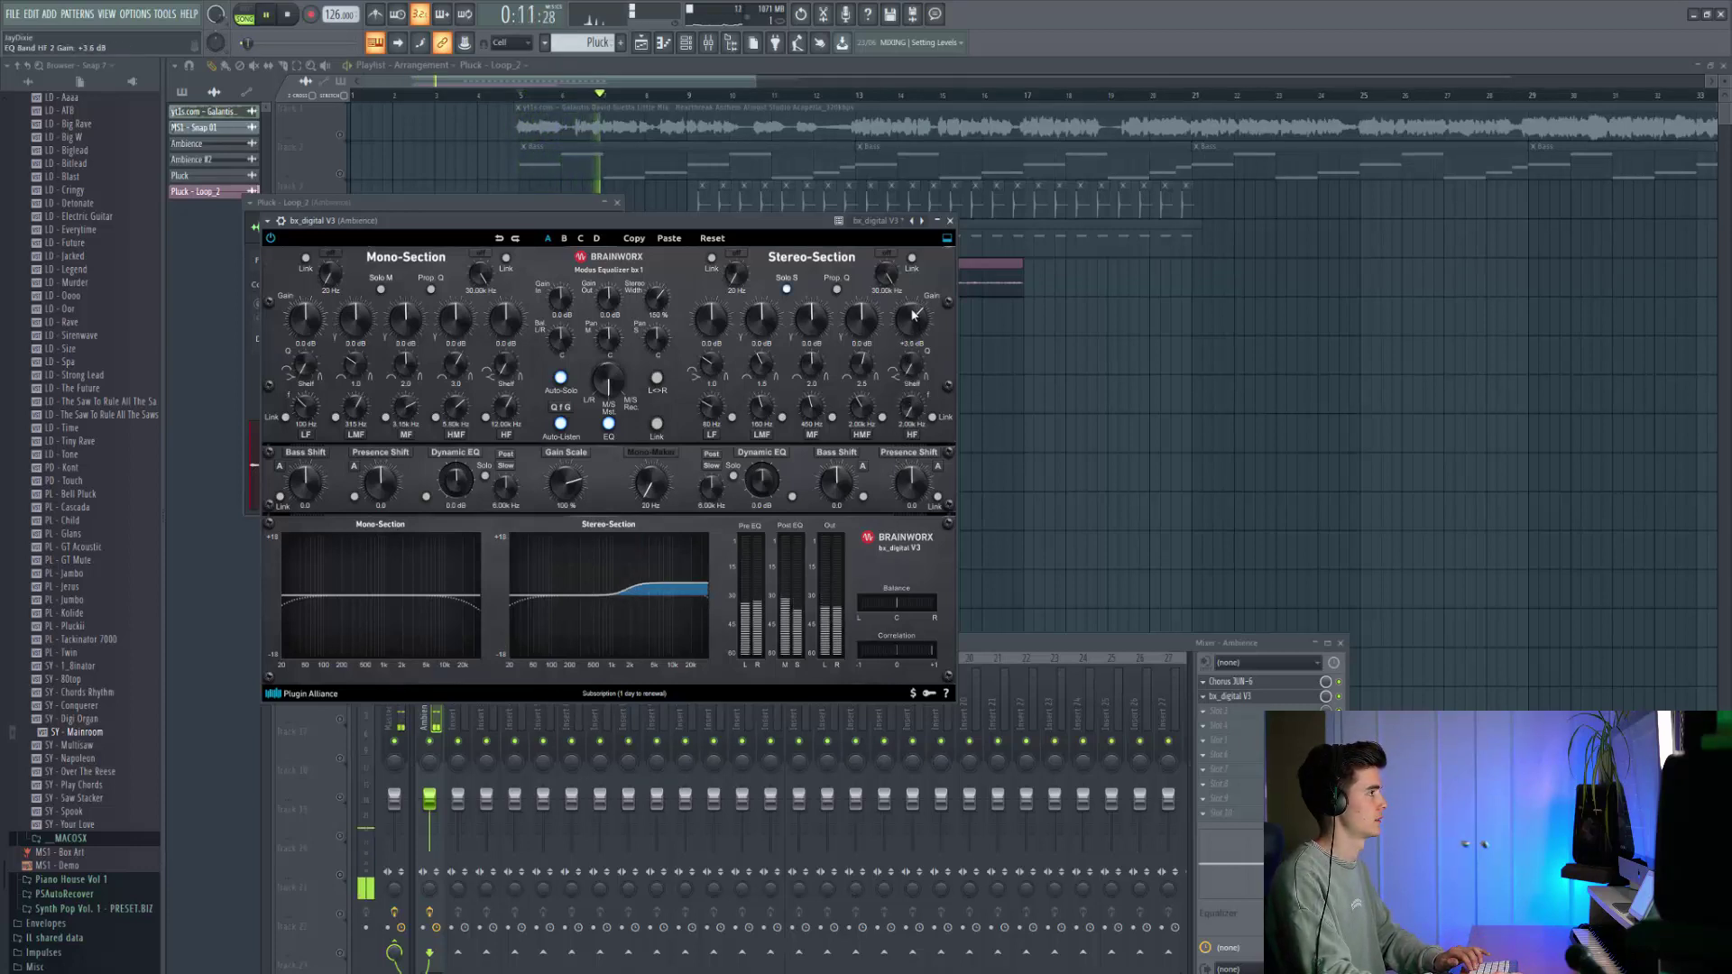
pyautogui.click(1347, 702)
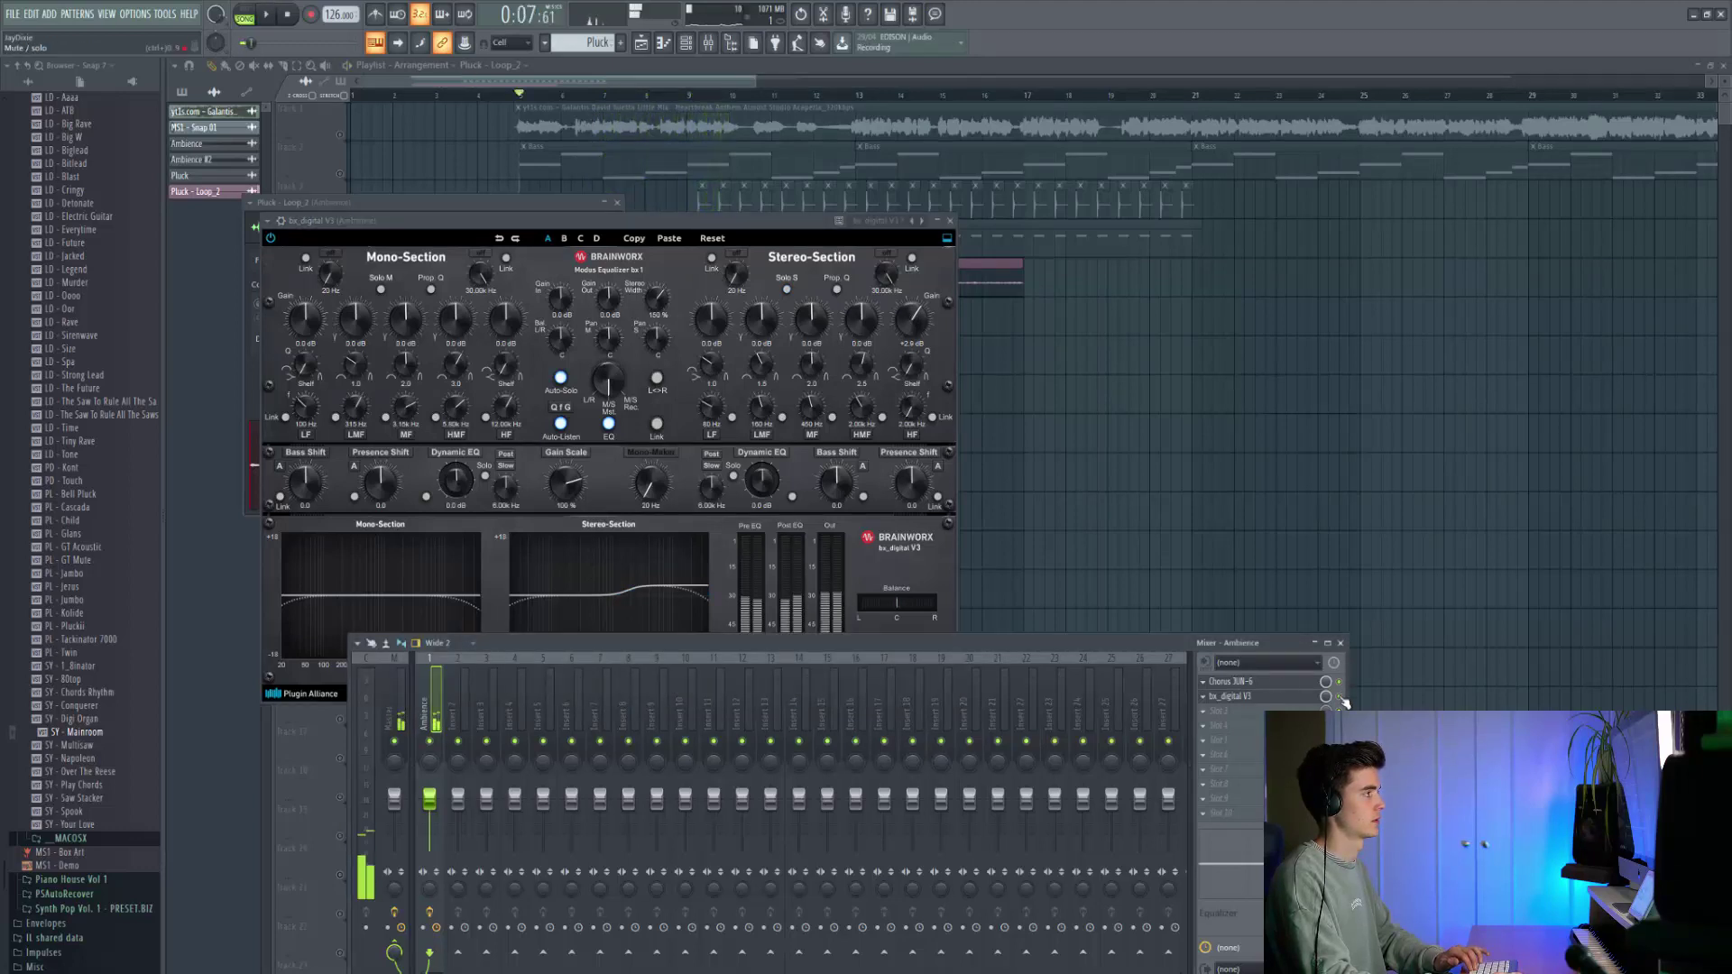
# Add Fruity Parametric EQ 2 in the third Ambience effect slot and load its low-and-high-cut preset.
pyautogui.click(1212, 718)
pyautogui.click(990, 221)
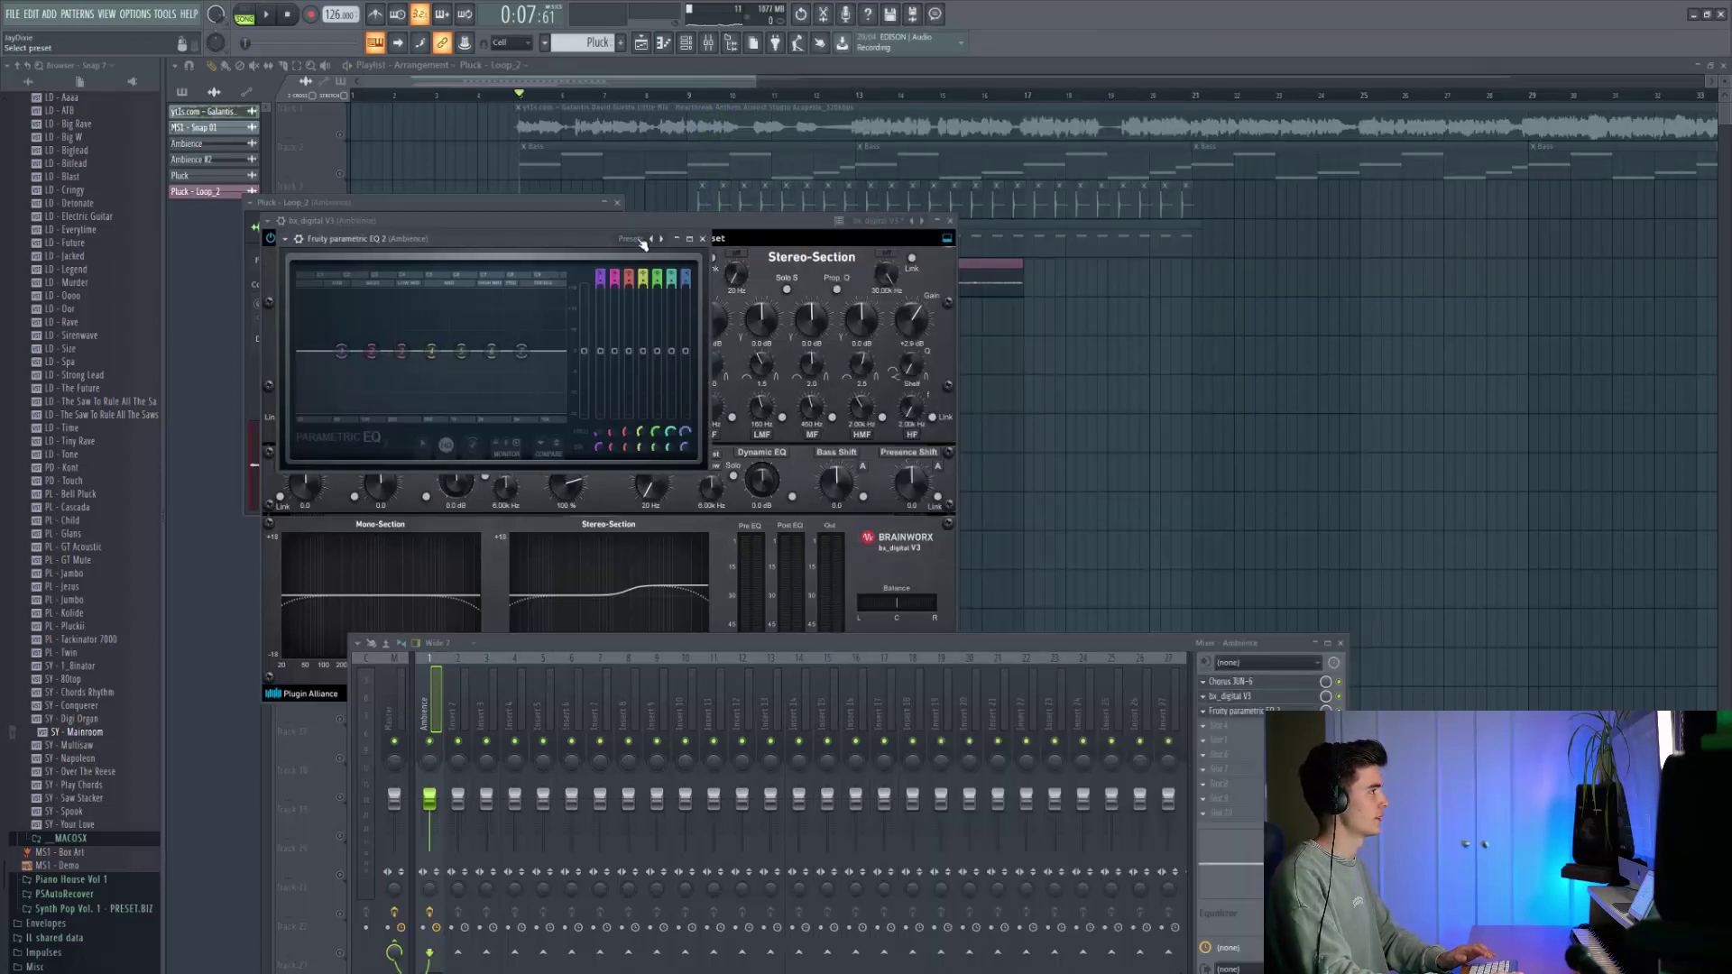
pyautogui.click(642, 240)
pyautogui.click(677, 478)
# Move the EQ's low cut up and high cut down during playback to leave only a narrow midrange band.
pyautogui.press('space')
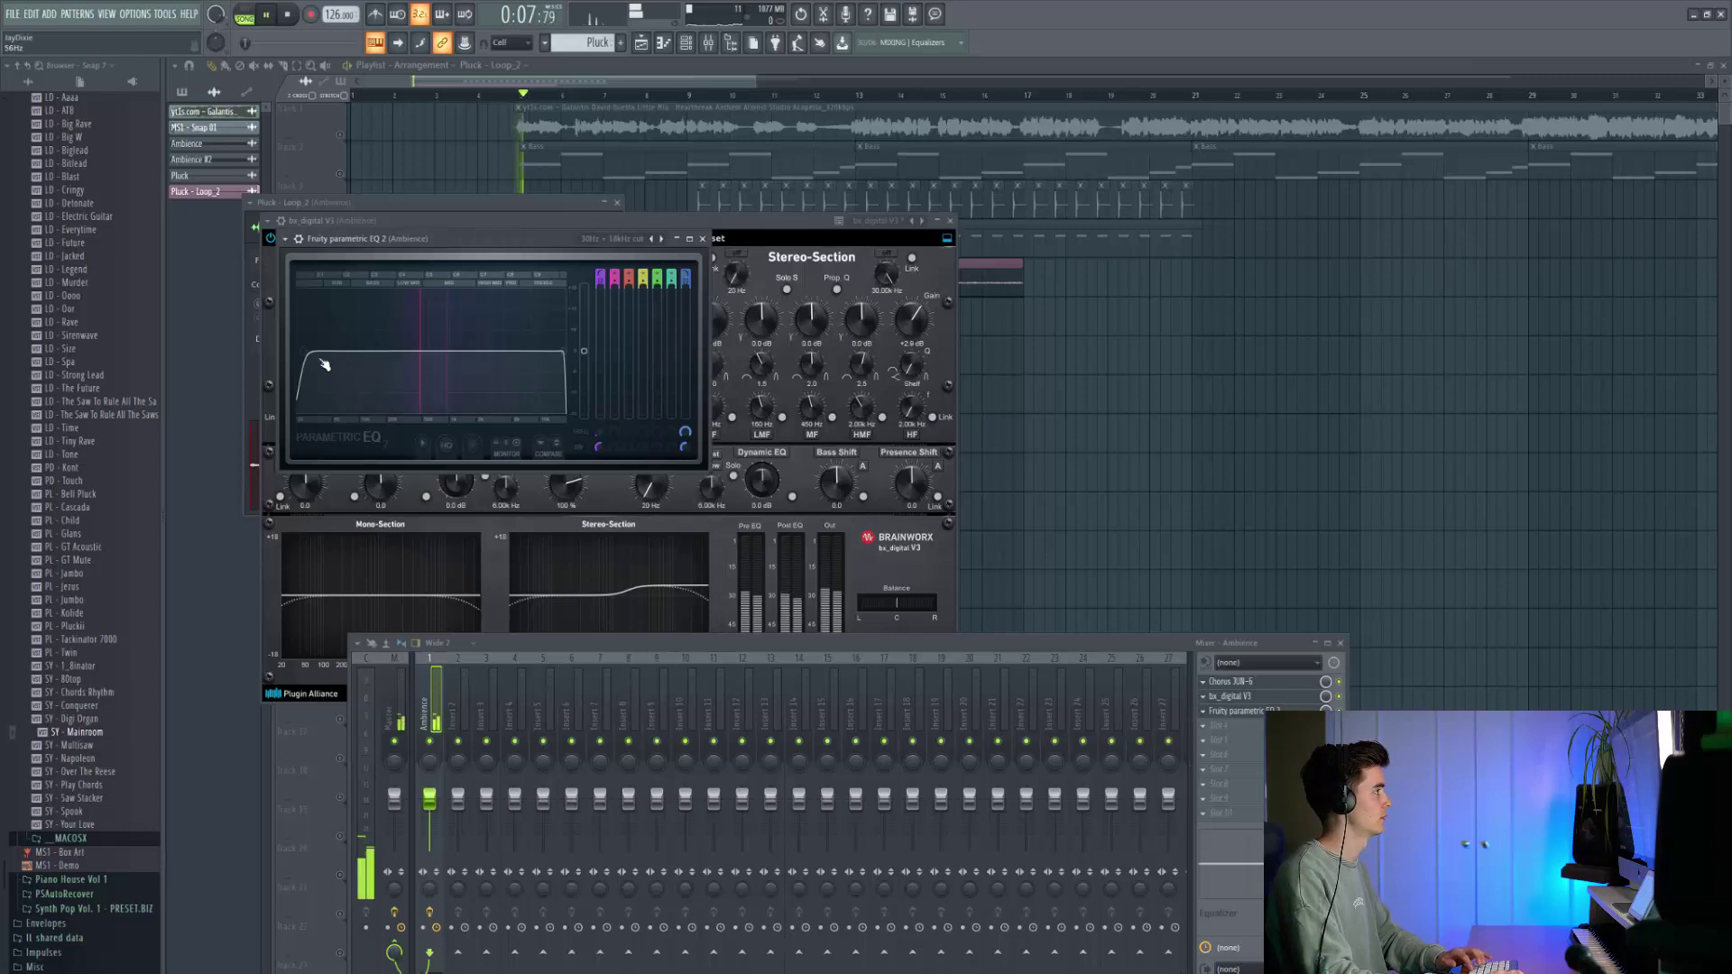
pyautogui.moveTo(304, 351)
pyautogui.mouseDown()
pyautogui.moveTo(403, 352)
pyautogui.moveTo(297, 352)
pyautogui.mouseUp()
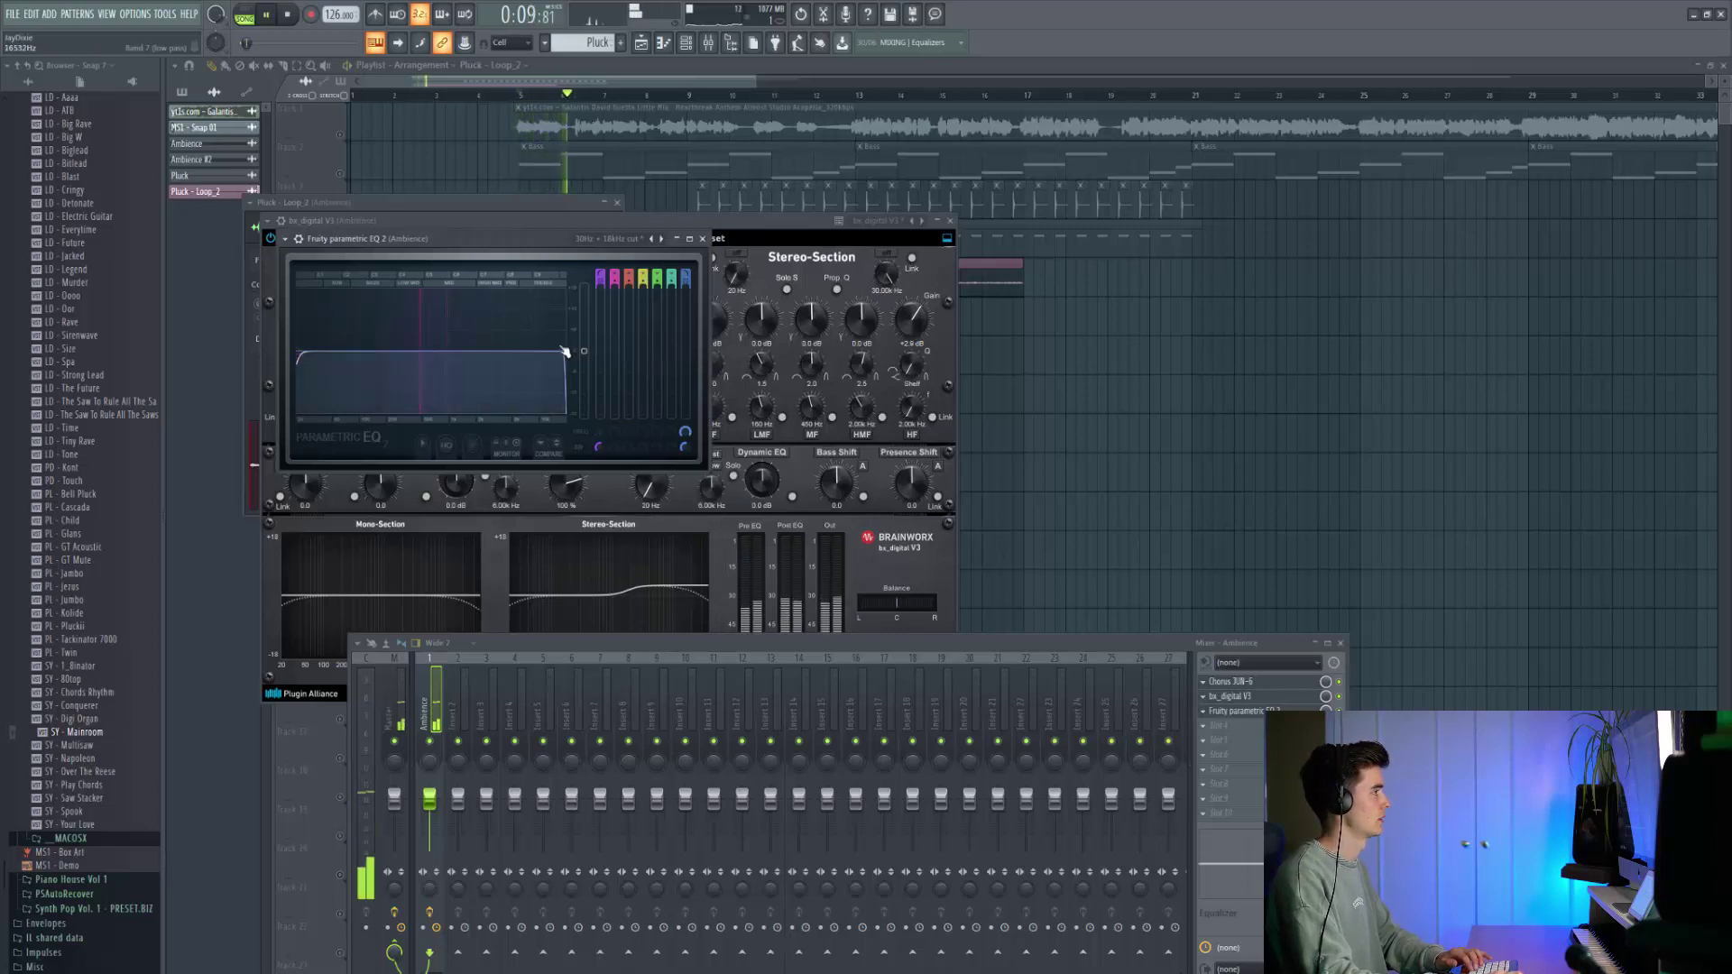
pyautogui.moveTo(565, 352); pyautogui.dragTo(389, 352)
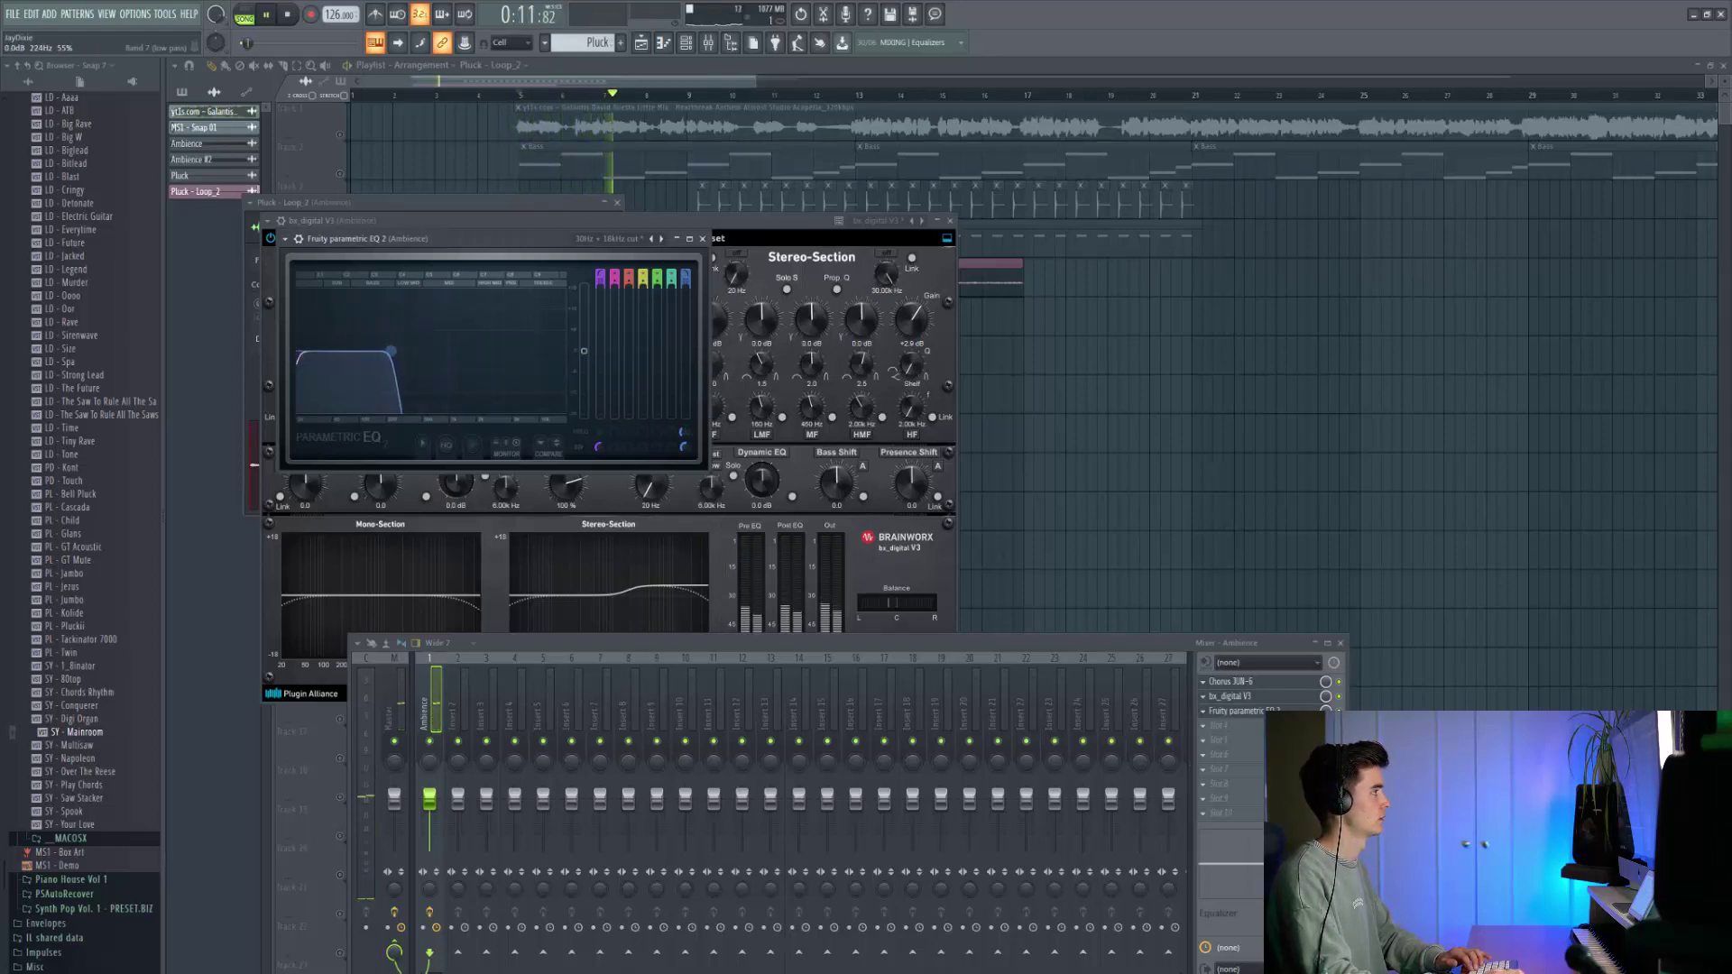
pyautogui.moveTo(584, 351)
pyautogui.mouseDown()
pyautogui.moveTo(585, 287)
pyautogui.moveTo(584, 348)
pyautogui.mouseUp()
pyautogui.moveTo(392, 350); pyautogui.dragTo(547, 352)
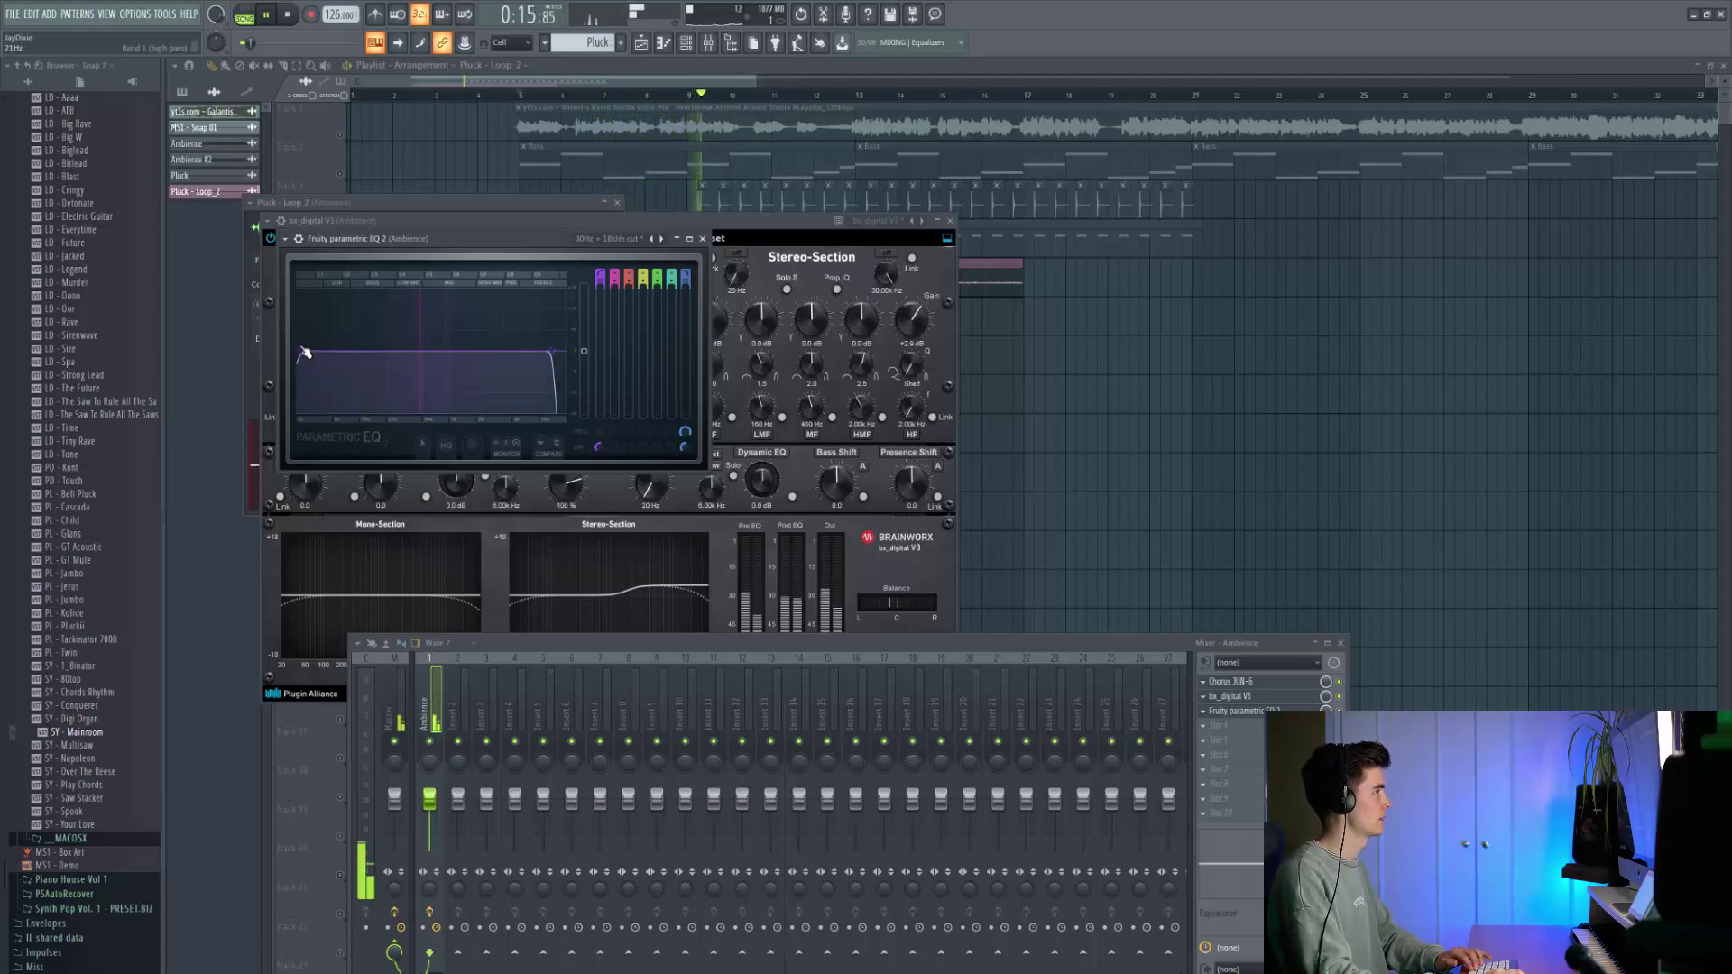
pyautogui.moveTo(296, 352); pyautogui.dragTo(411, 351)
pyautogui.moveTo(550, 352); pyautogui.dragTo(461, 351)
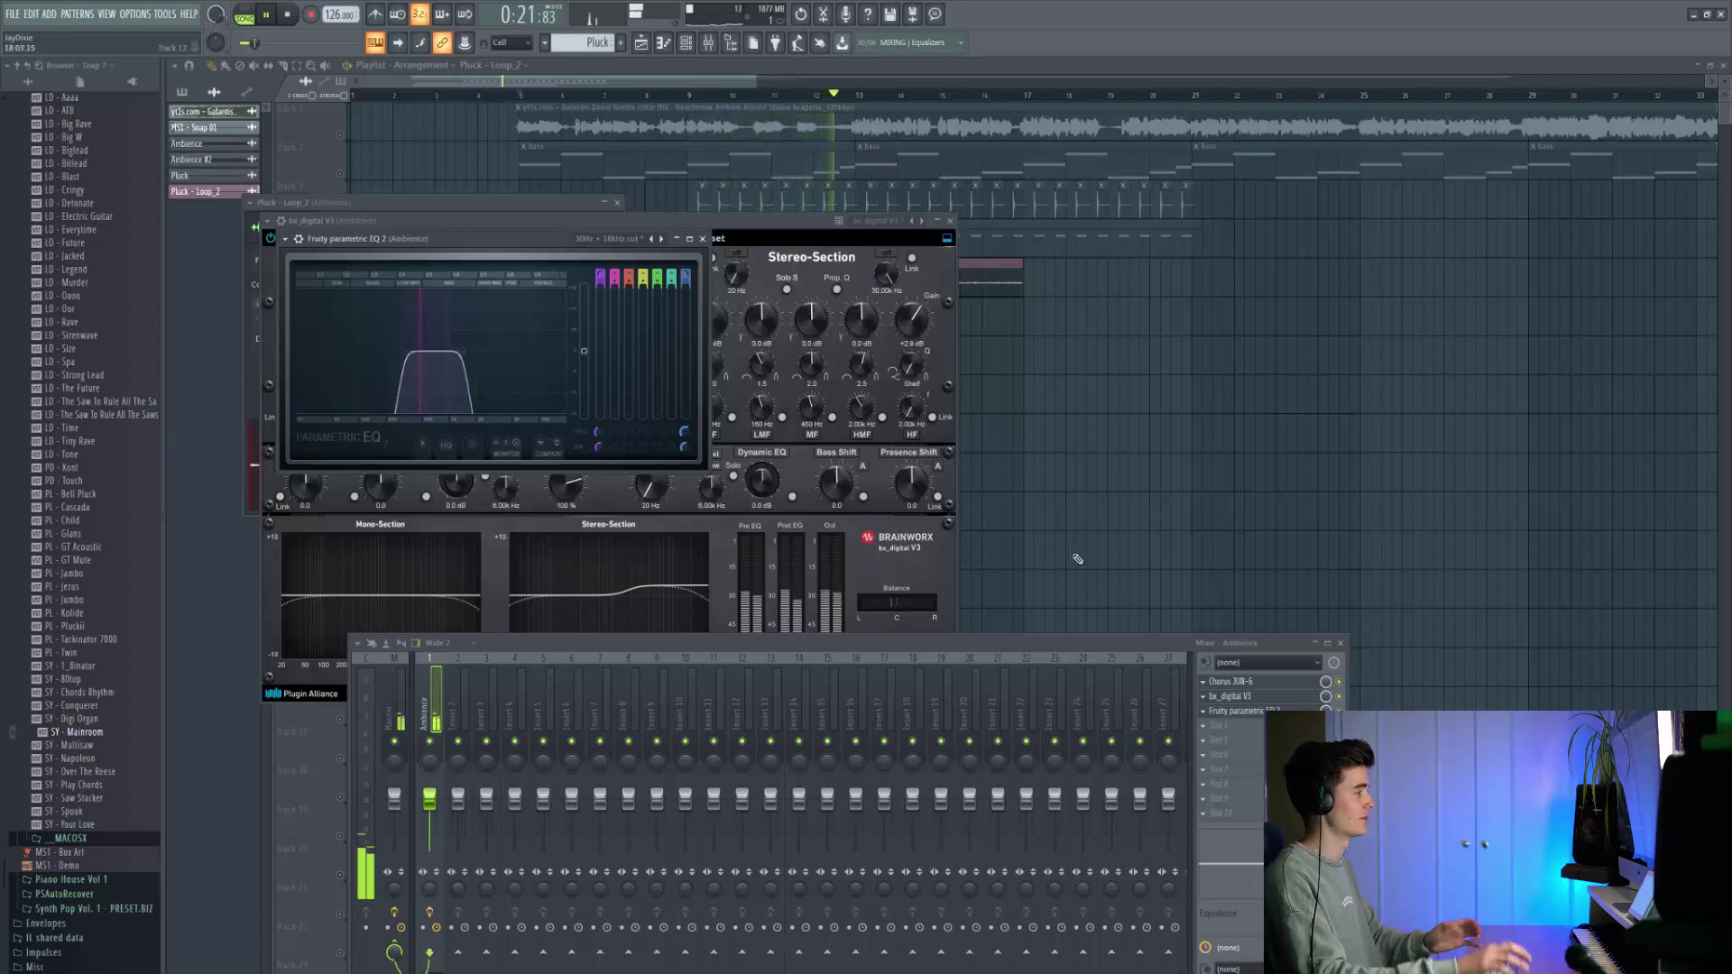
# Close the plugin windows, unsolo Track 5 and play the arrangement to check the Pluck loop's level in the mix.
pyautogui.press('F12')
pyautogui.press('space')
pyautogui.rightClick(341, 252)
pyautogui.rightClick(341, 252)
pyautogui.press('space')
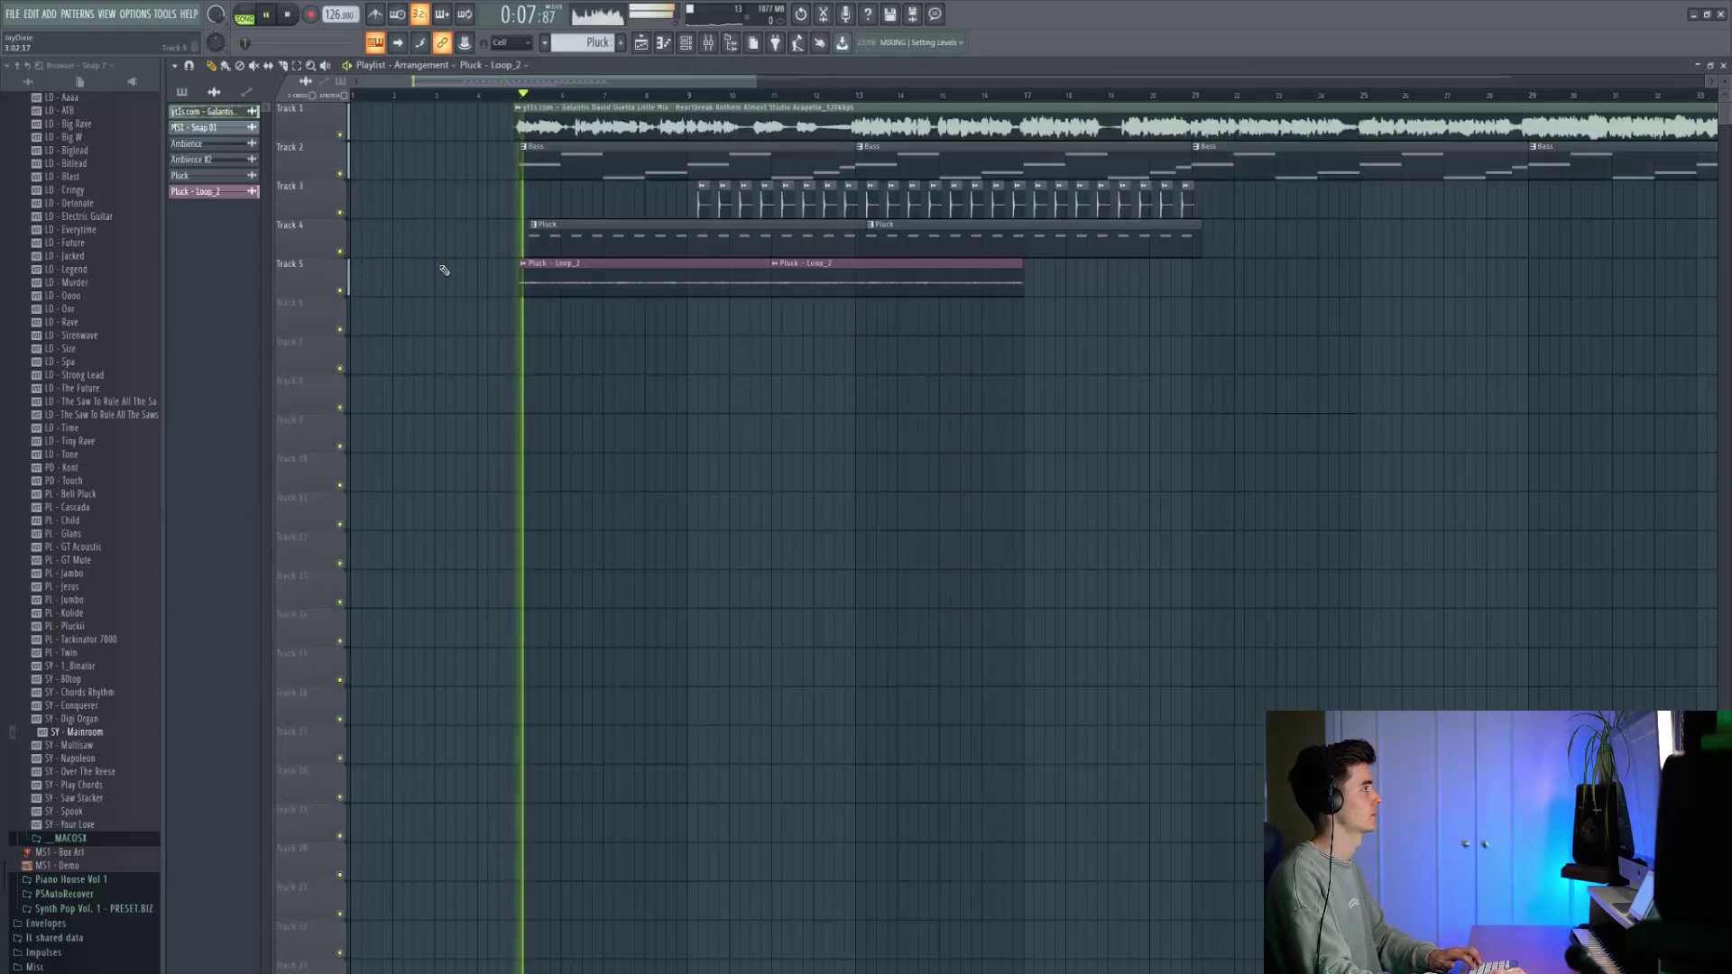
pyautogui.doubleClick(626, 285)
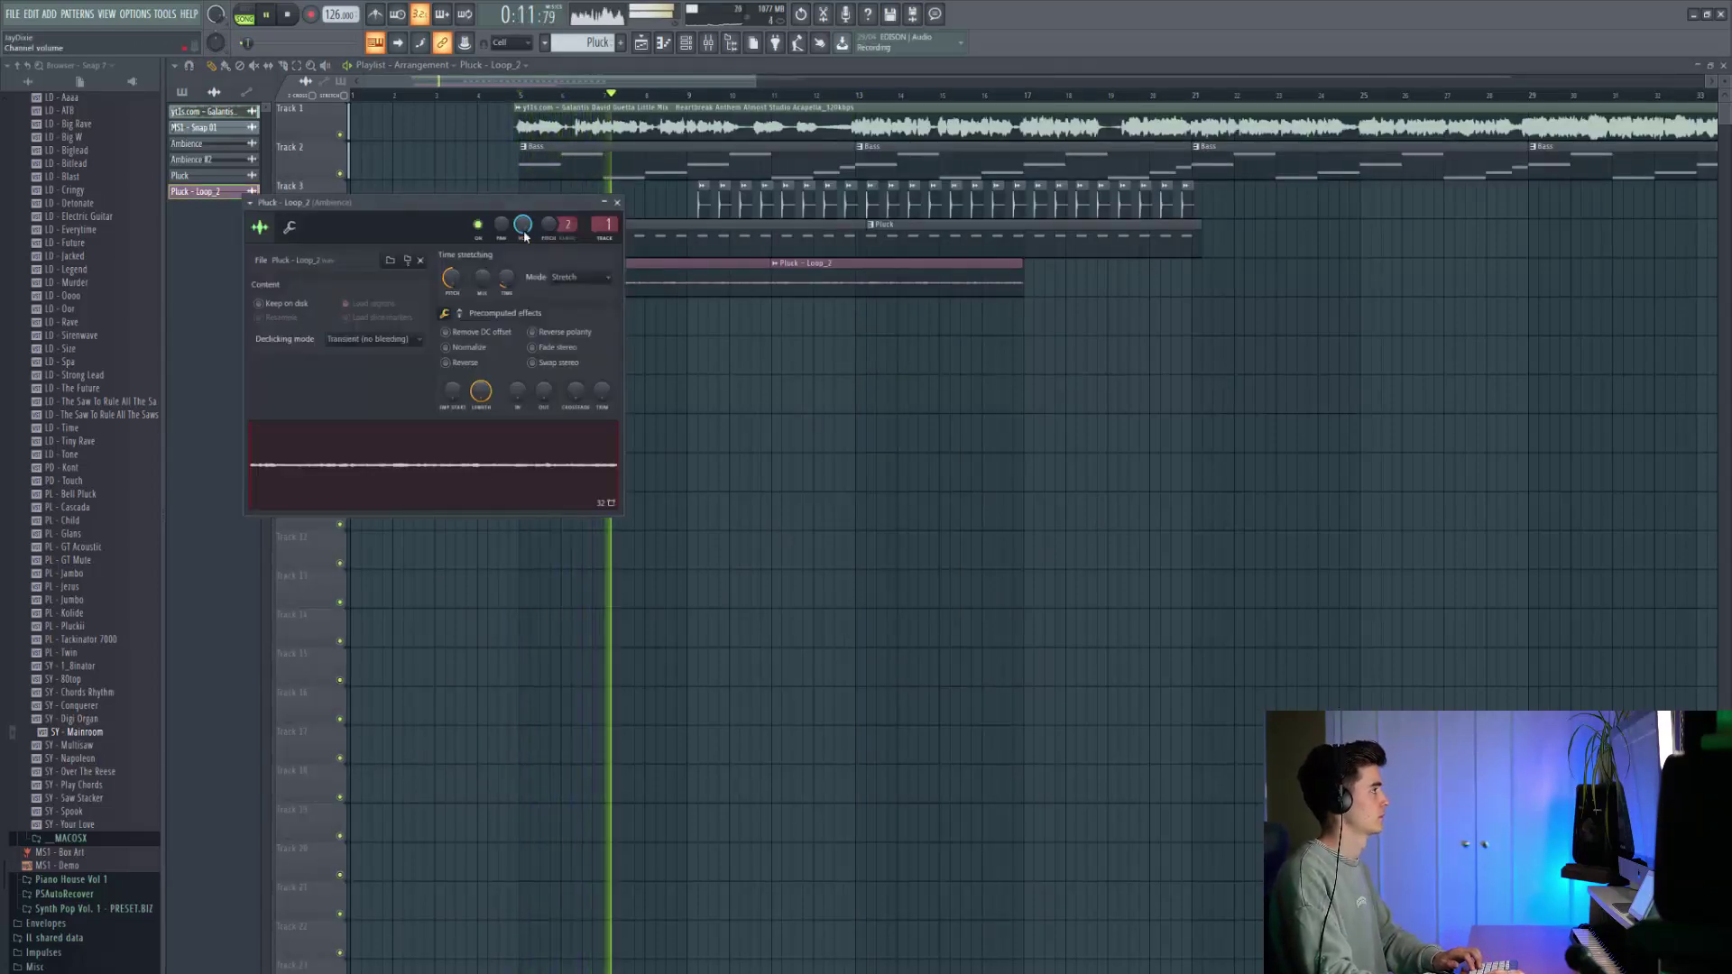
pyautogui.press('F12')
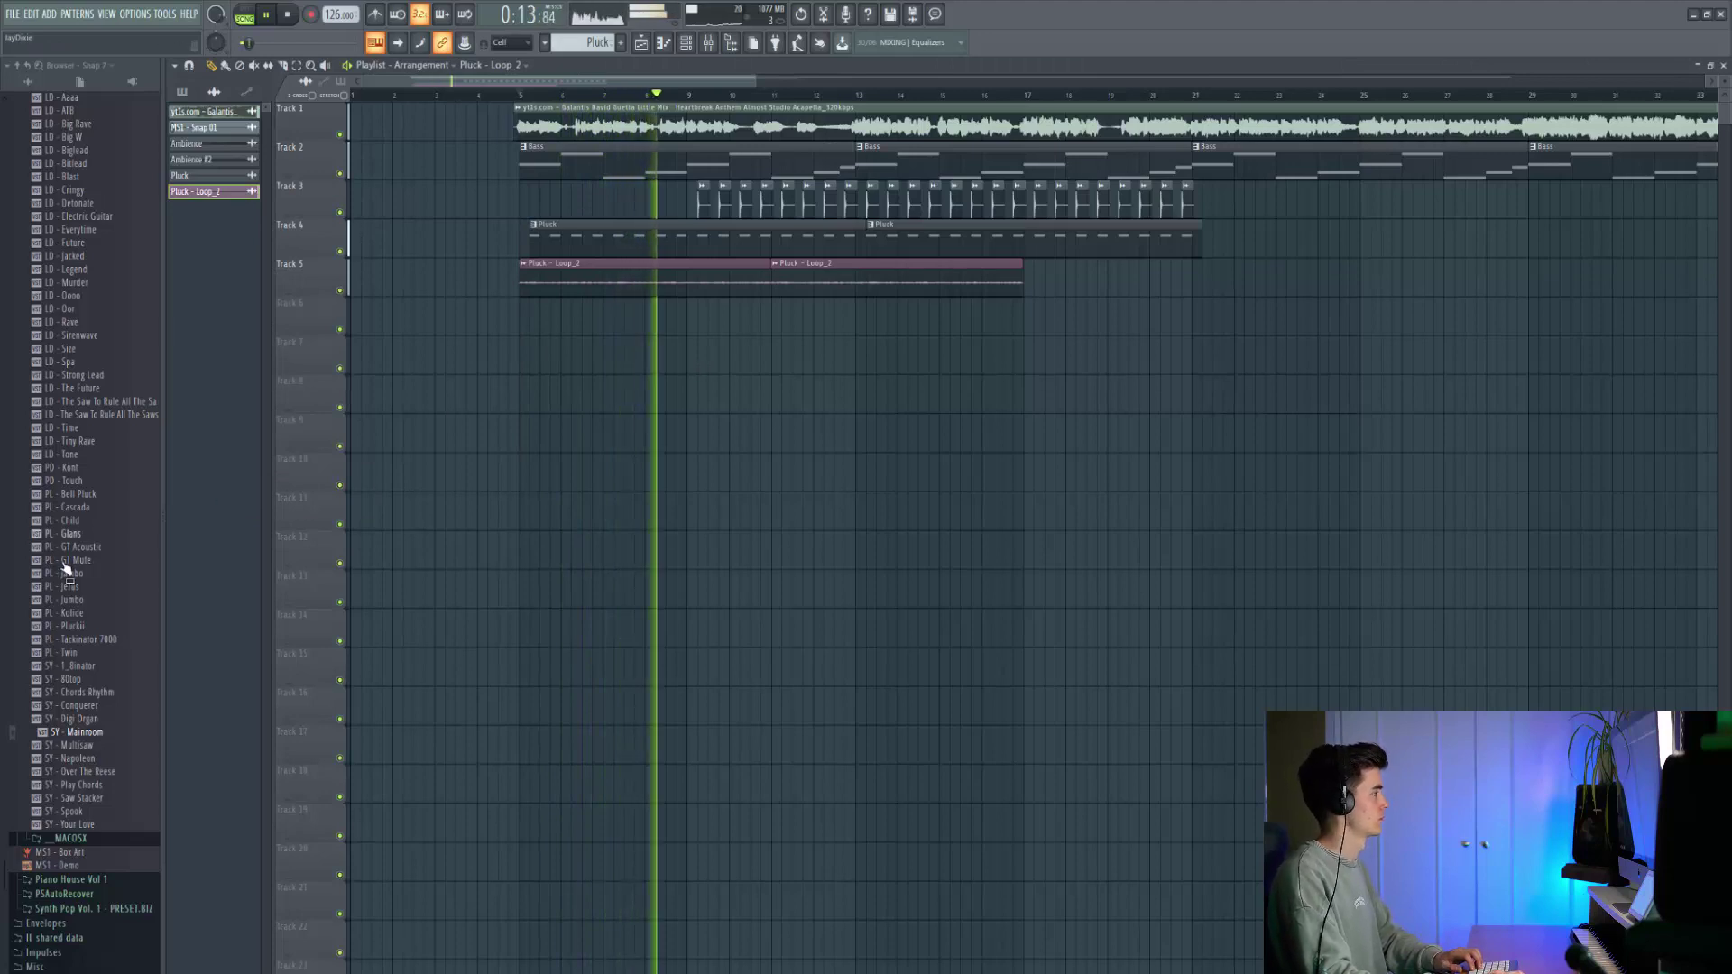
# Delete the repeated Pluck loop clips on Track 5, keeping only the first one at bar 5.
pyautogui.scroll(-4, 70, 562)
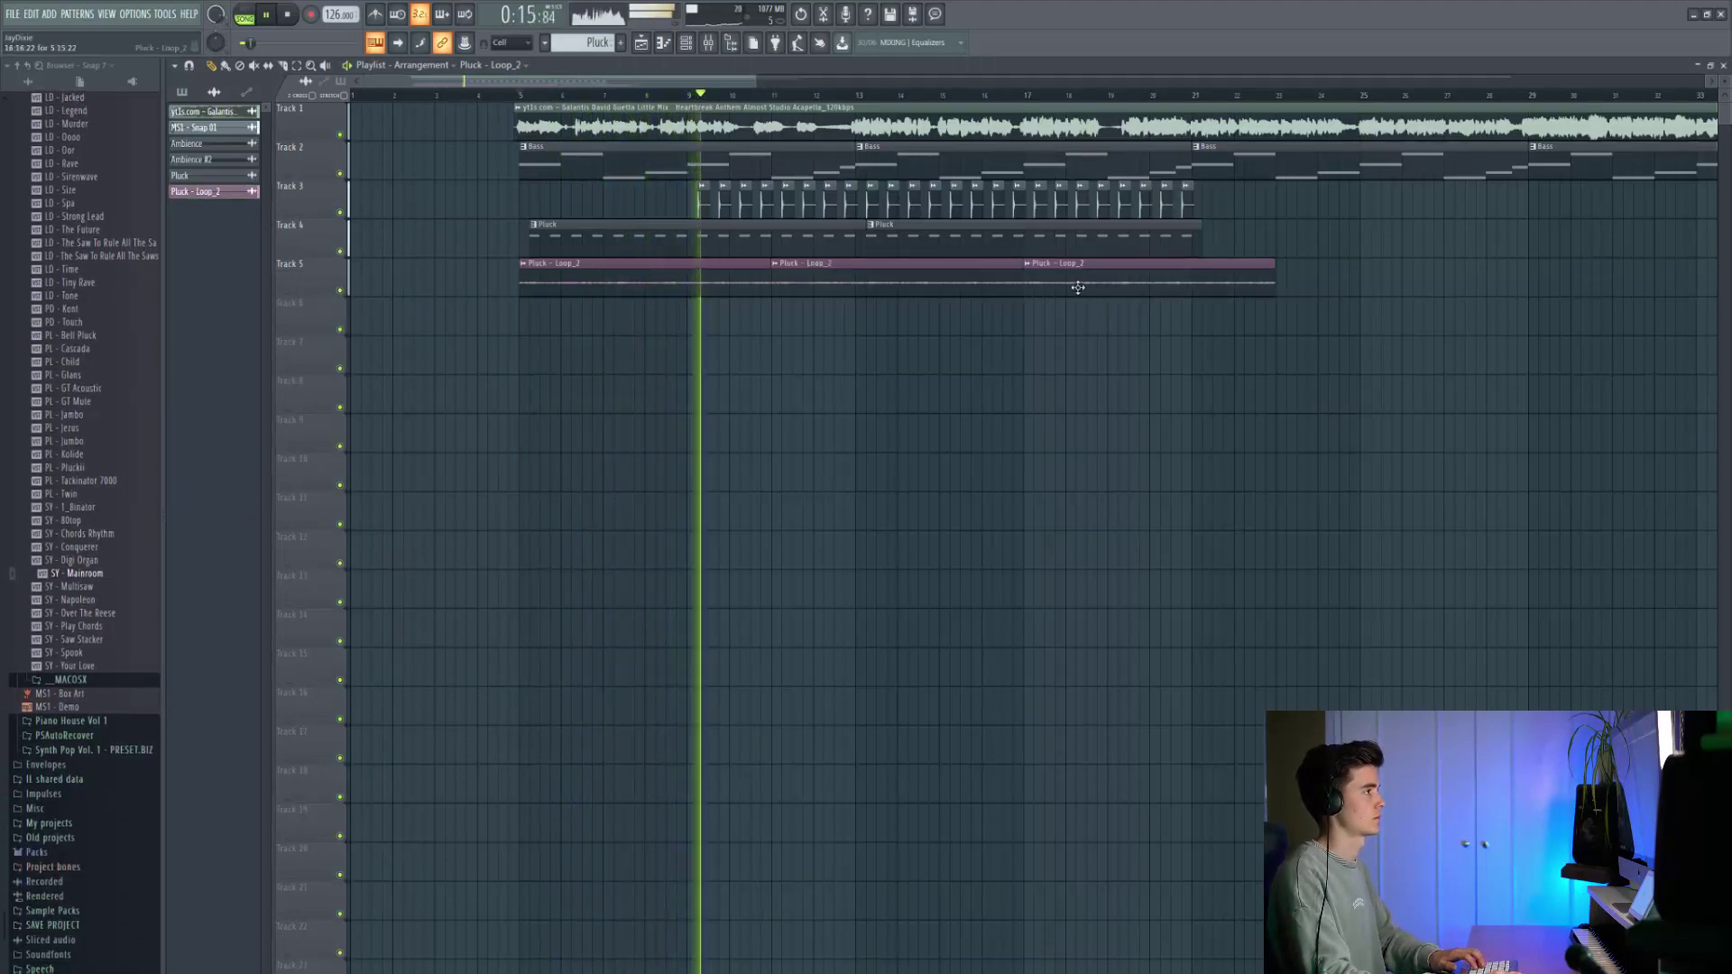
pyautogui.scroll(3, 958, 284)
pyautogui.scroll(-5, 958, 284)
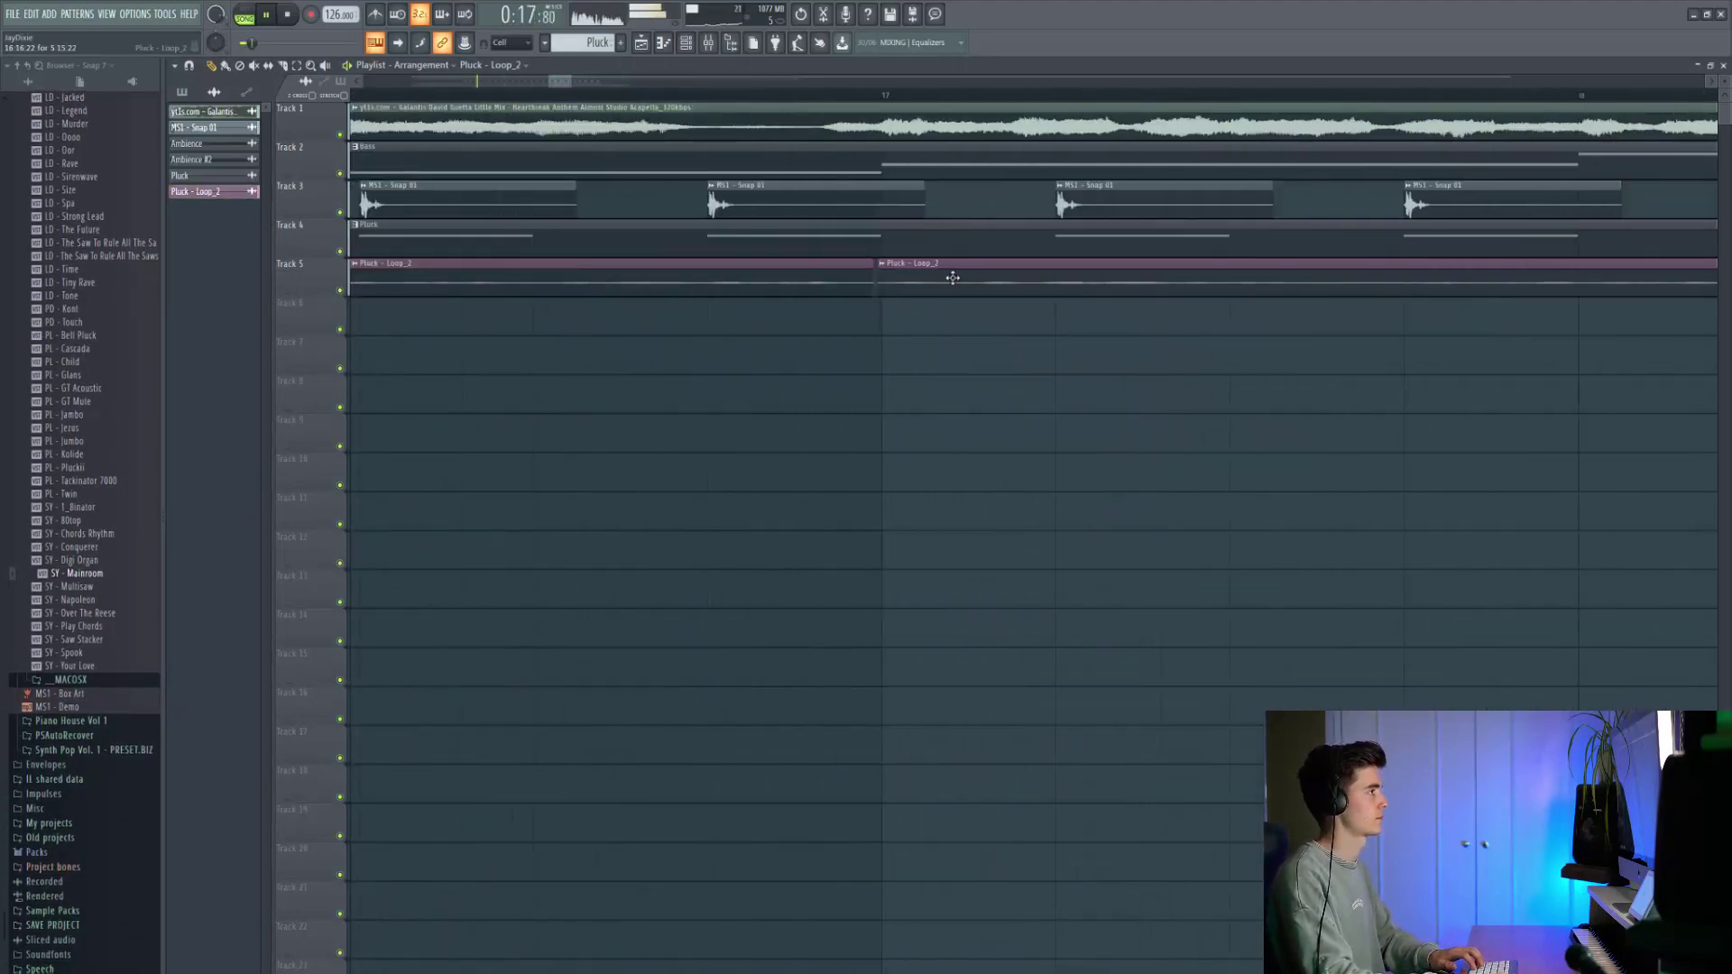
pyautogui.rightClick(977, 273)
pyautogui.press('space')
pyautogui.rightClick(832, 282)
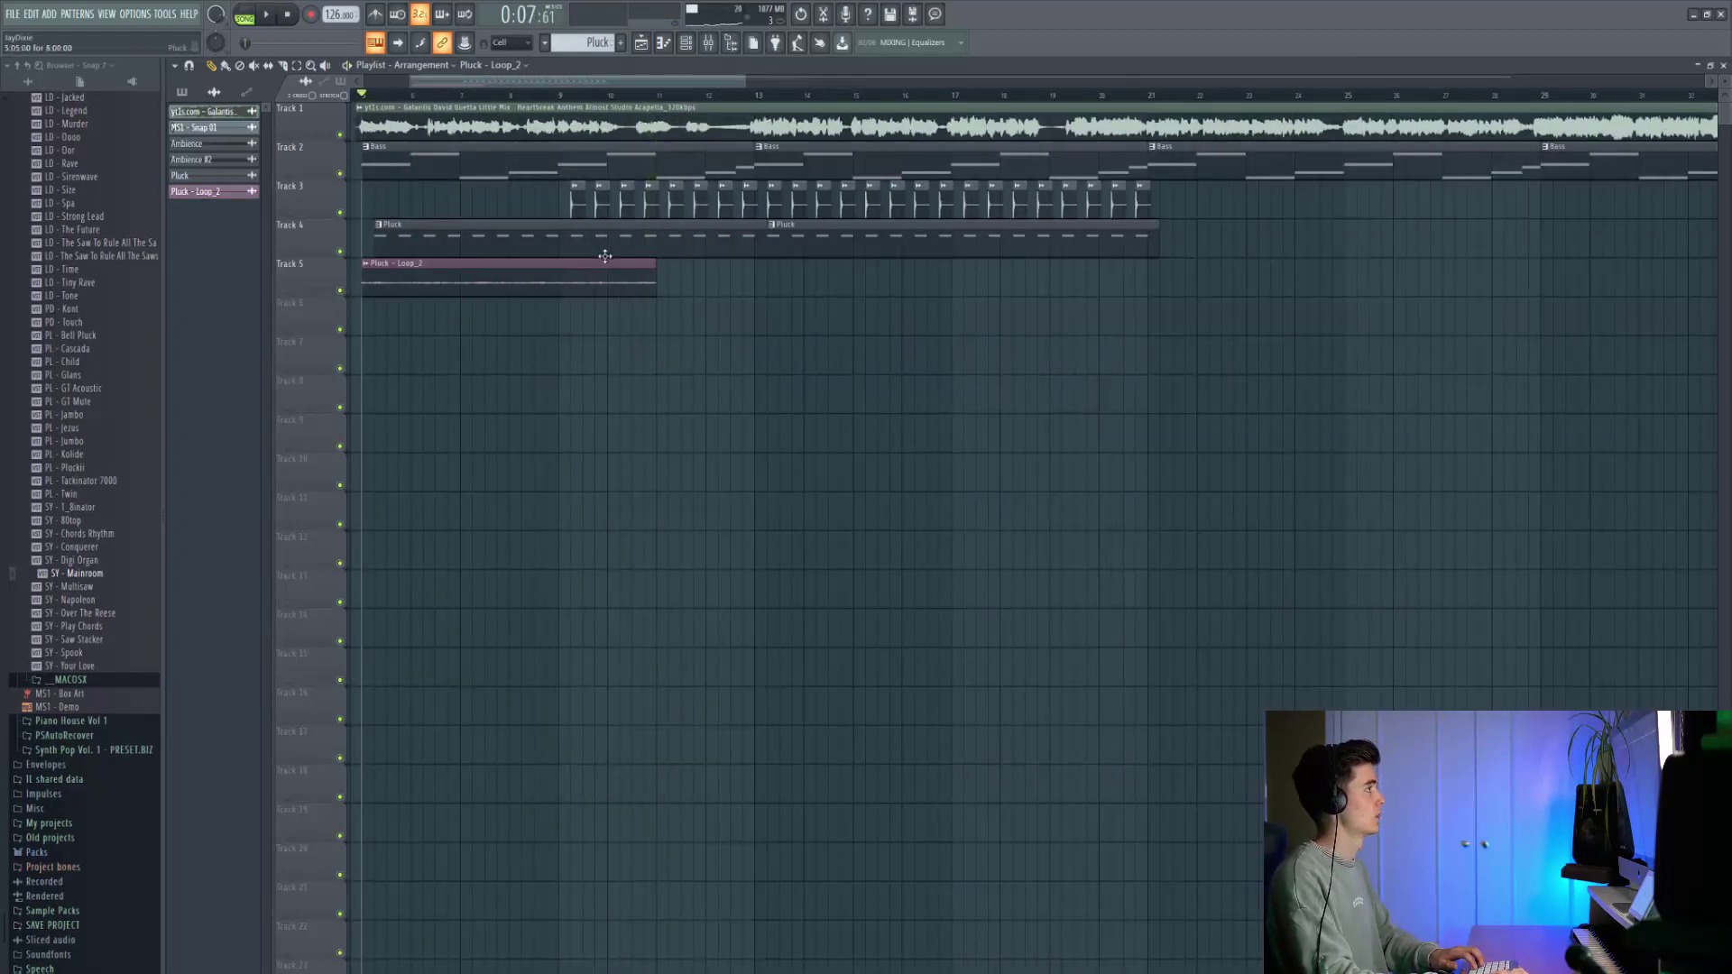
# Enable stretching for audio clips and stretch the remaining Pluck loop to exactly six bars, ending at bar 11.
pyautogui.scroll(3, 917, 271)
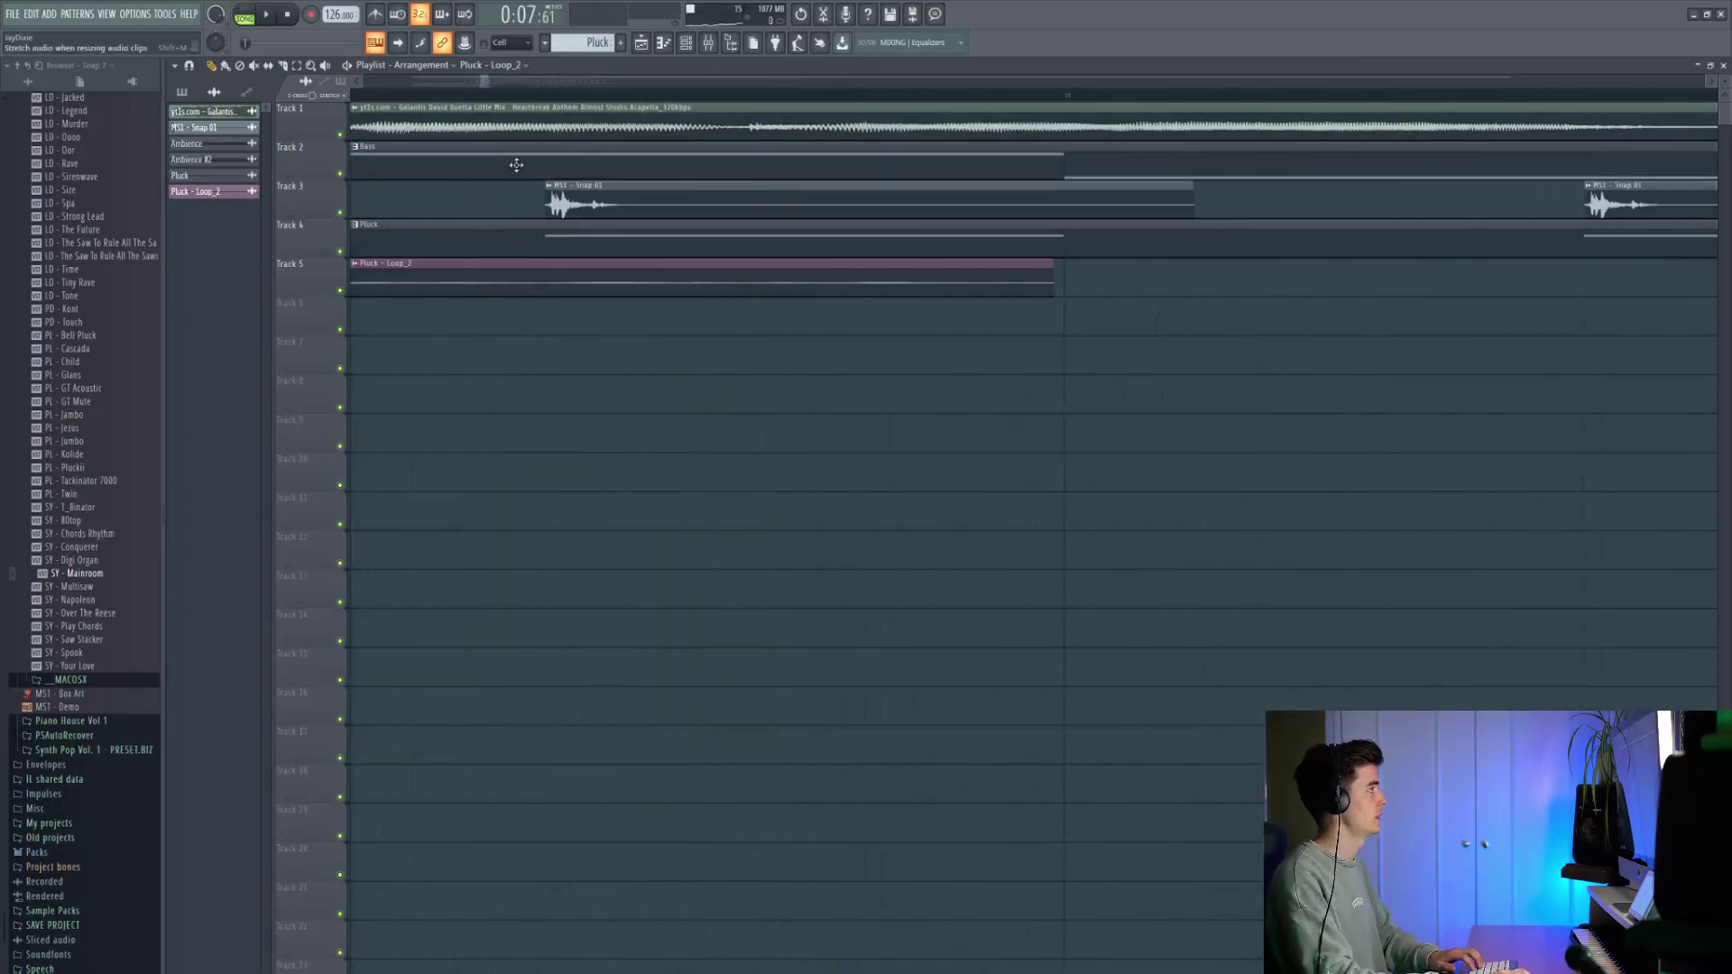
pyautogui.moveTo(1050, 286); pyautogui.dragTo(1083, 273)
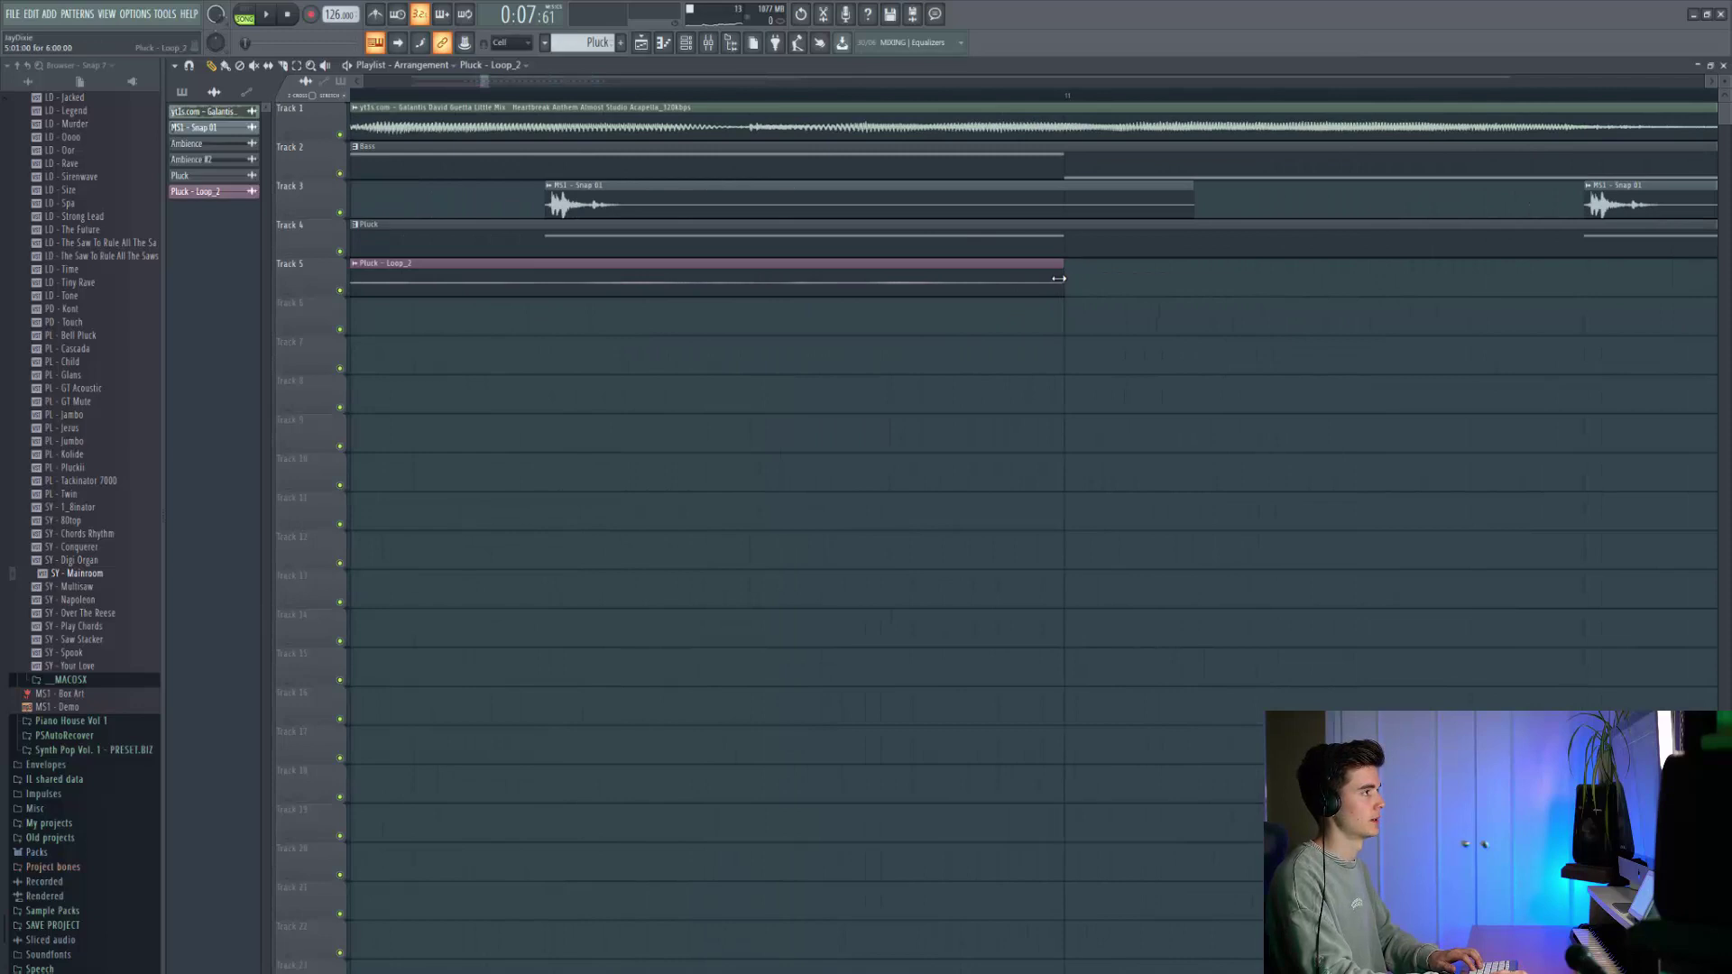
pyautogui.scroll(-6, 1058, 279)
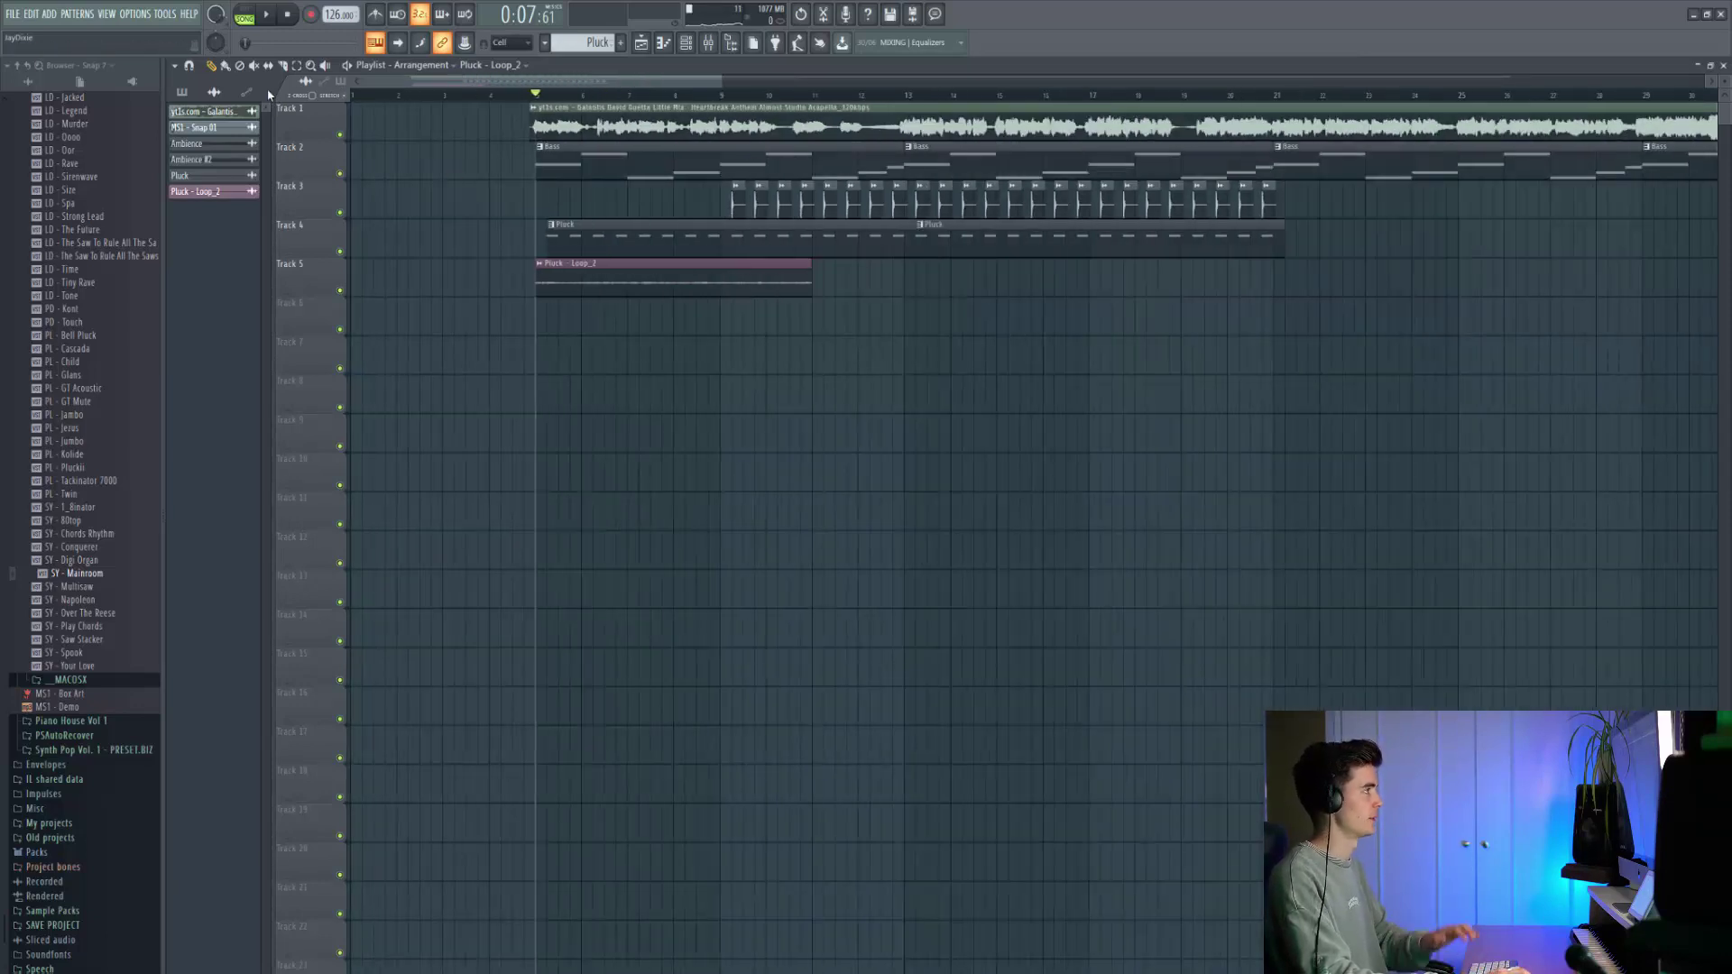
# Repeat the stretched Pluck loop end to end on Track 5 for six copies and add two more Pluck patterns on Track 4.
pyautogui.moveTo(577, 284); pyautogui.dragTo(1400, 280)
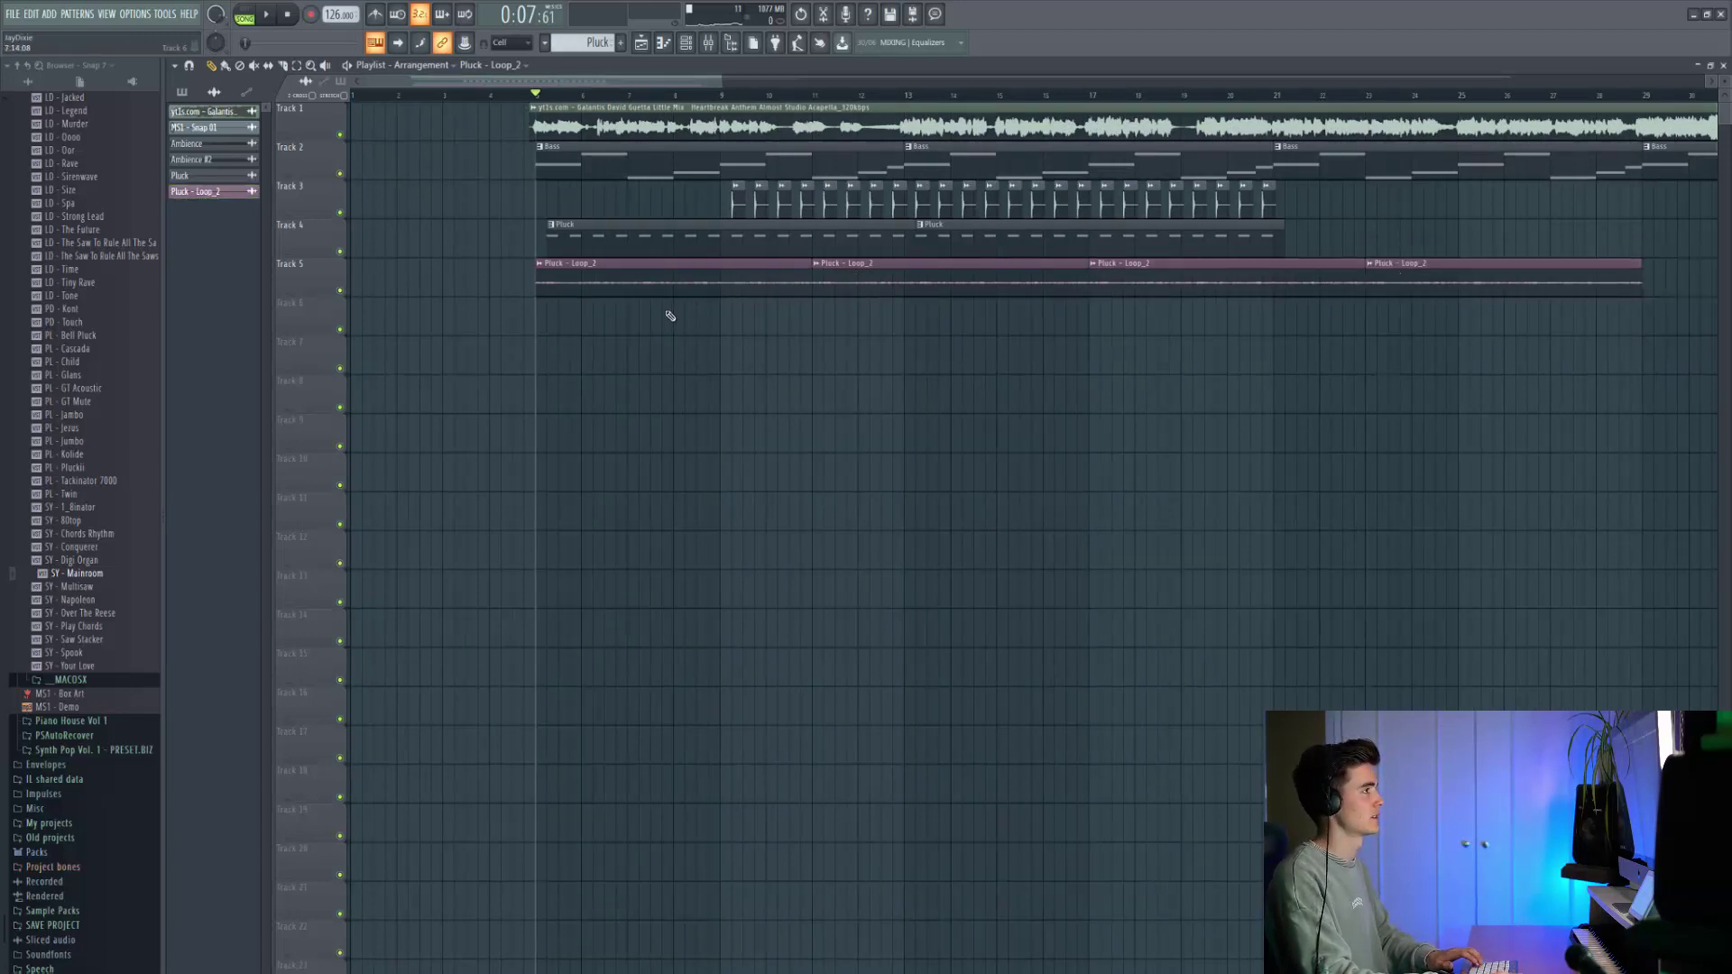
pyautogui.scroll(-3, 670, 314)
pyautogui.press('space')
pyautogui.moveTo(468, 243); pyautogui.dragTo(935, 246)
pyautogui.moveTo(835, 275); pyautogui.dragTo(949, 271)
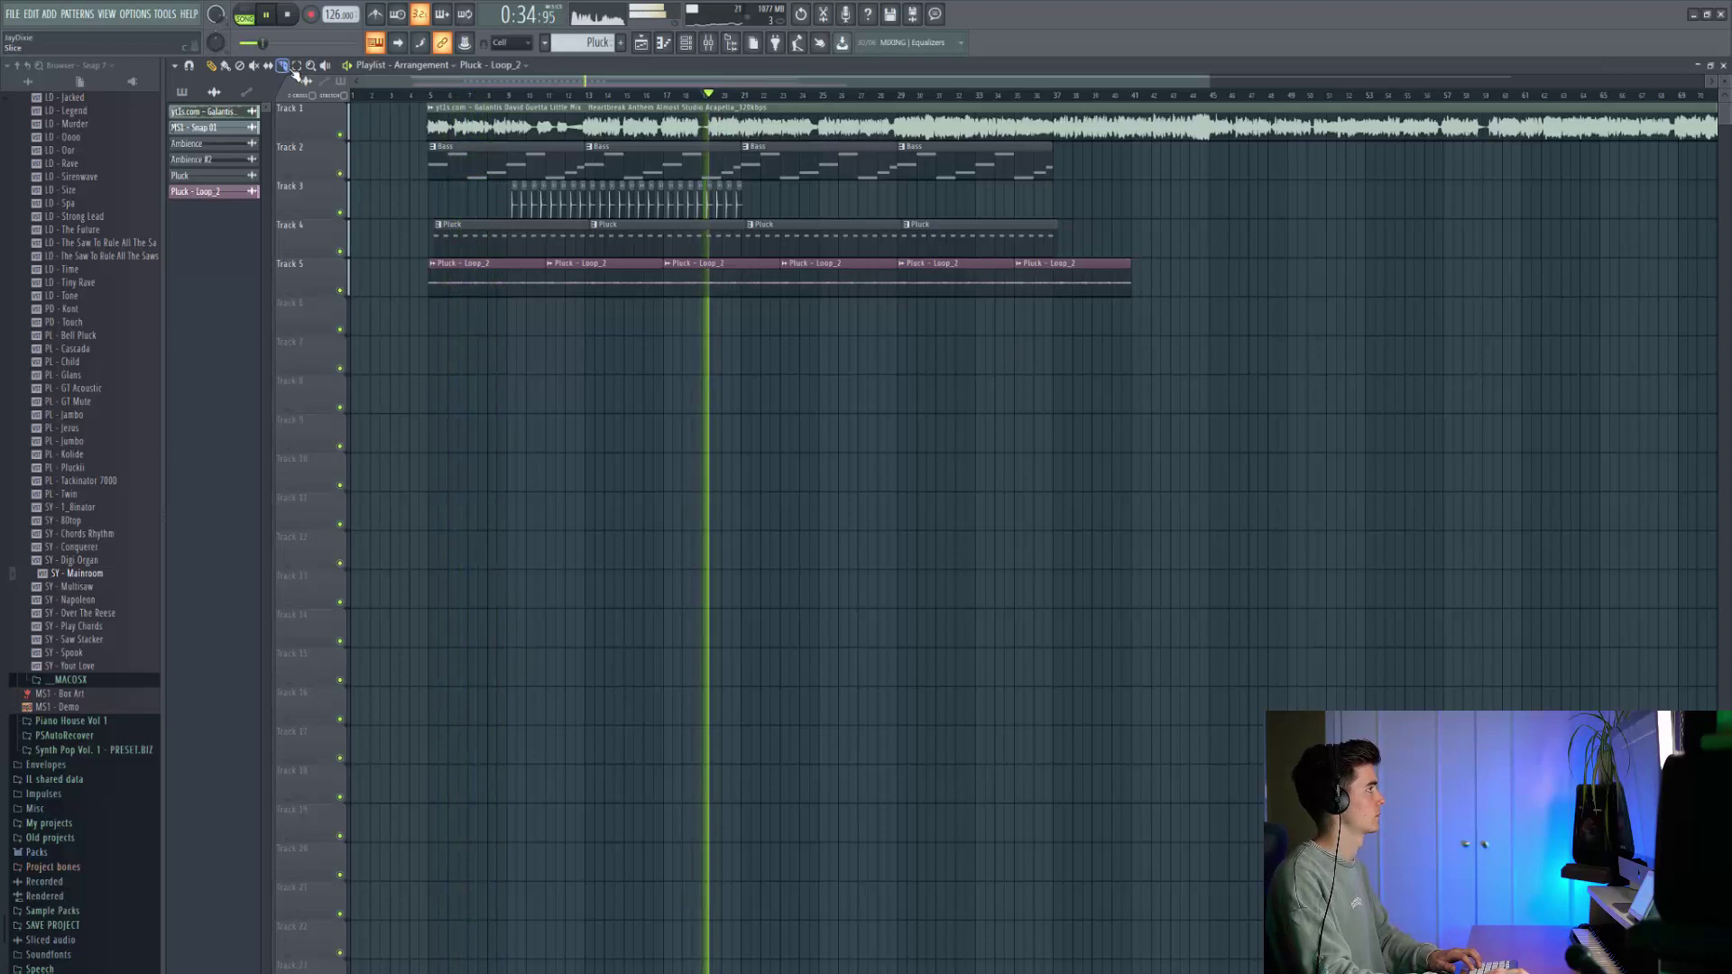
# Select the snaps on Track 3 from bar 13 to bar 21 and duplicate them directly after, from bar 21.
pyautogui.click(296, 66)
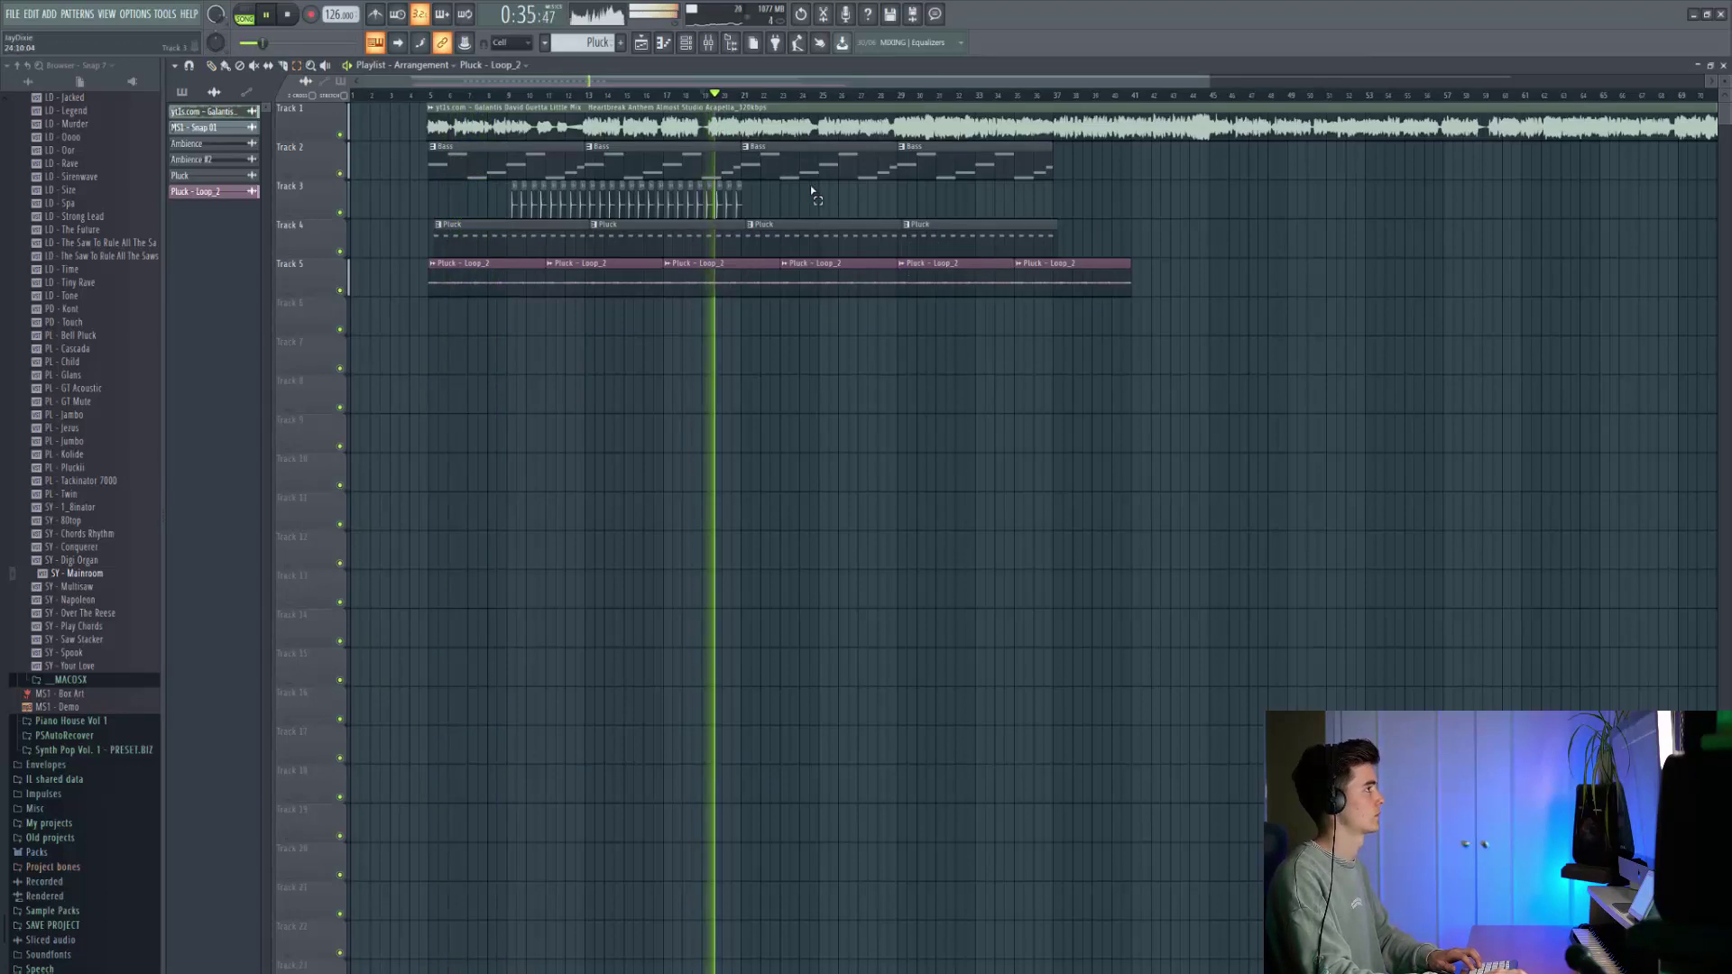
pyautogui.moveTo(799, 178); pyautogui.dragTo(587, 225)
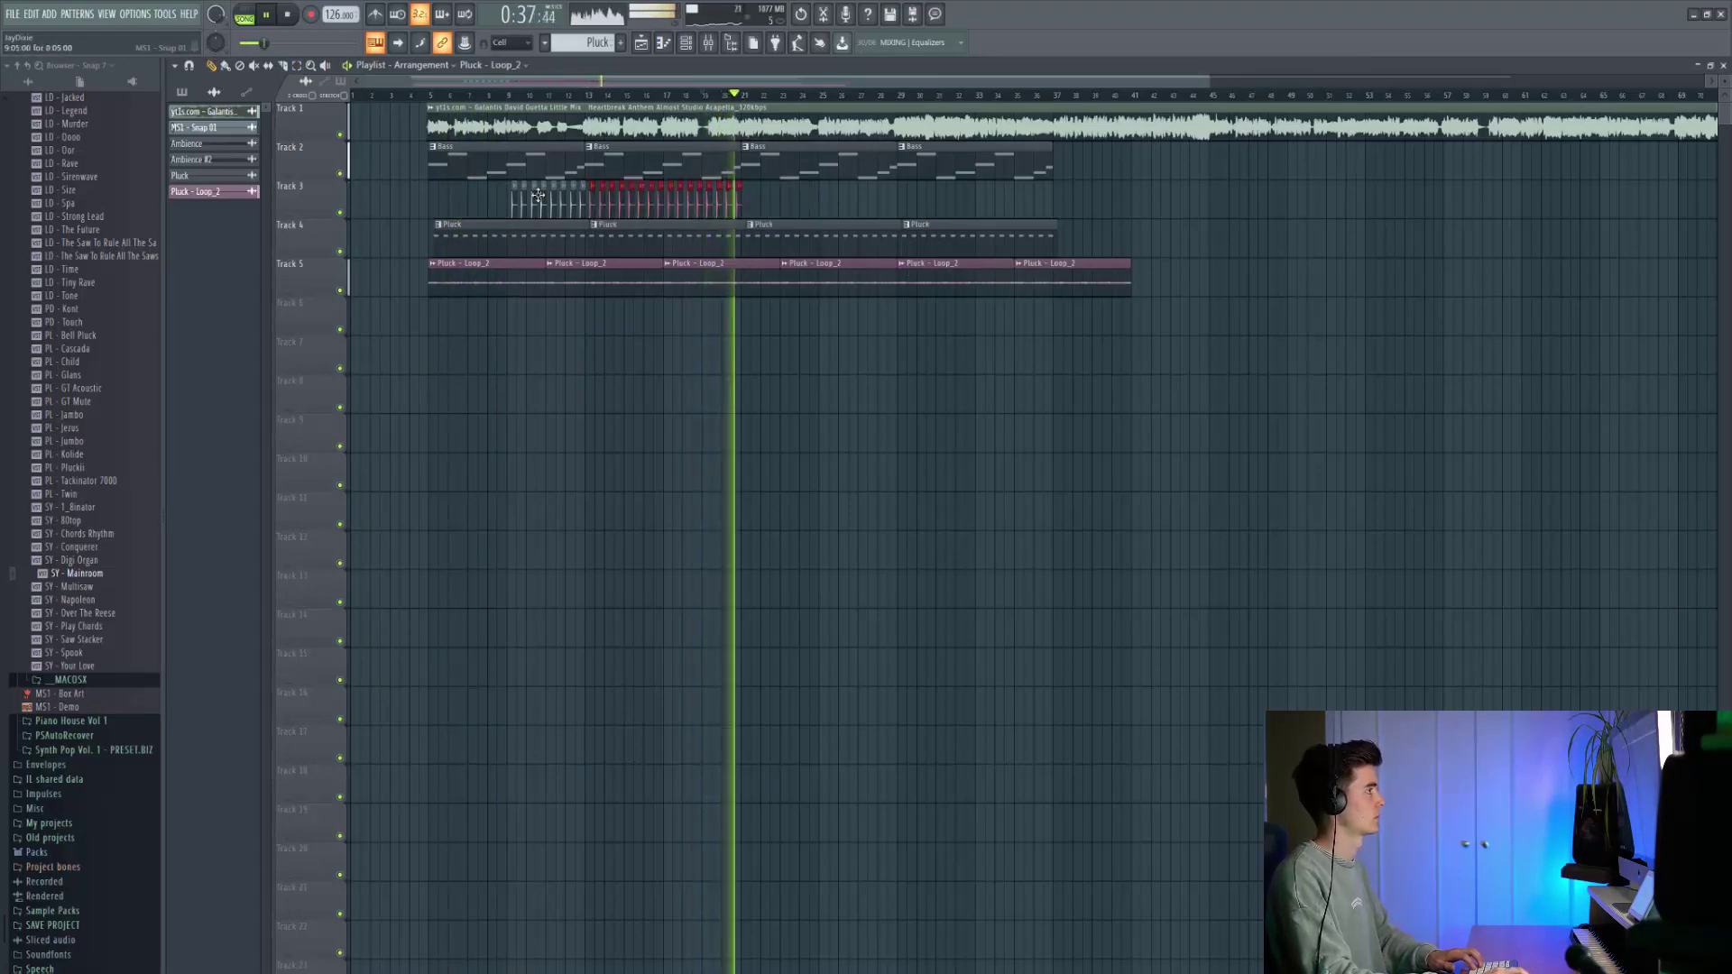
pyautogui.hotkey('ctrl', 'b')
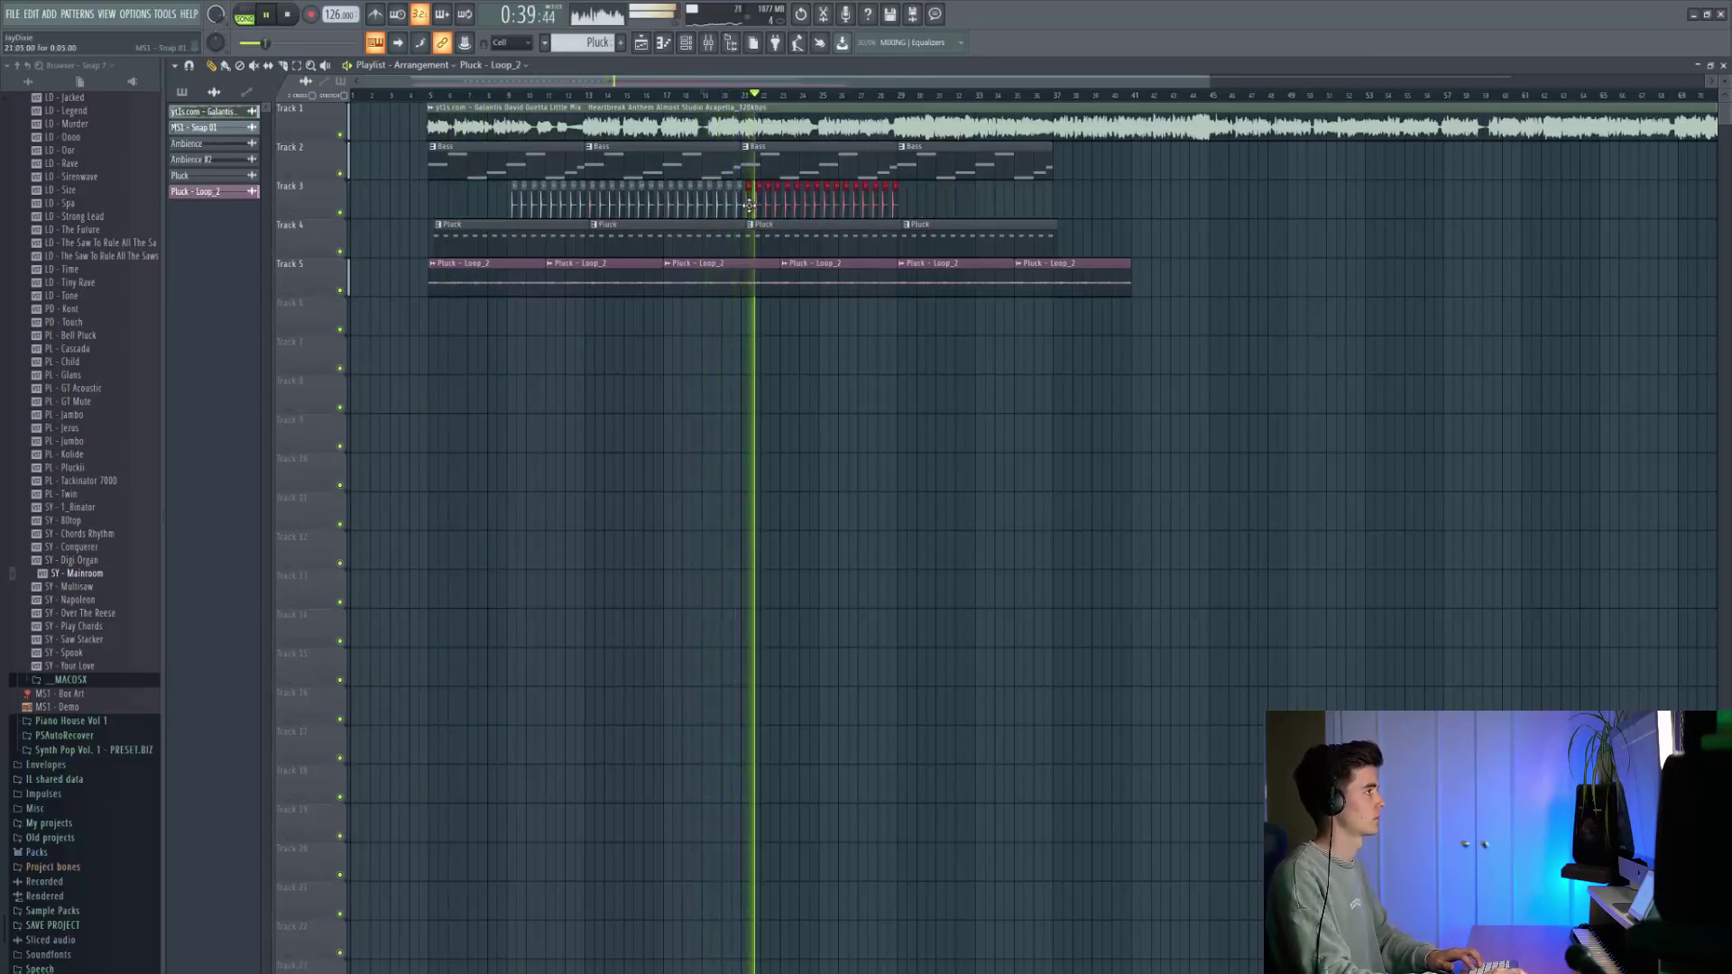
# Delete all the duplicated snaps on Track 3 from bar 21 onward, keeping only the snaps before it.
pyautogui.hotkey('ctrl', 'b')
pyautogui.press('space')
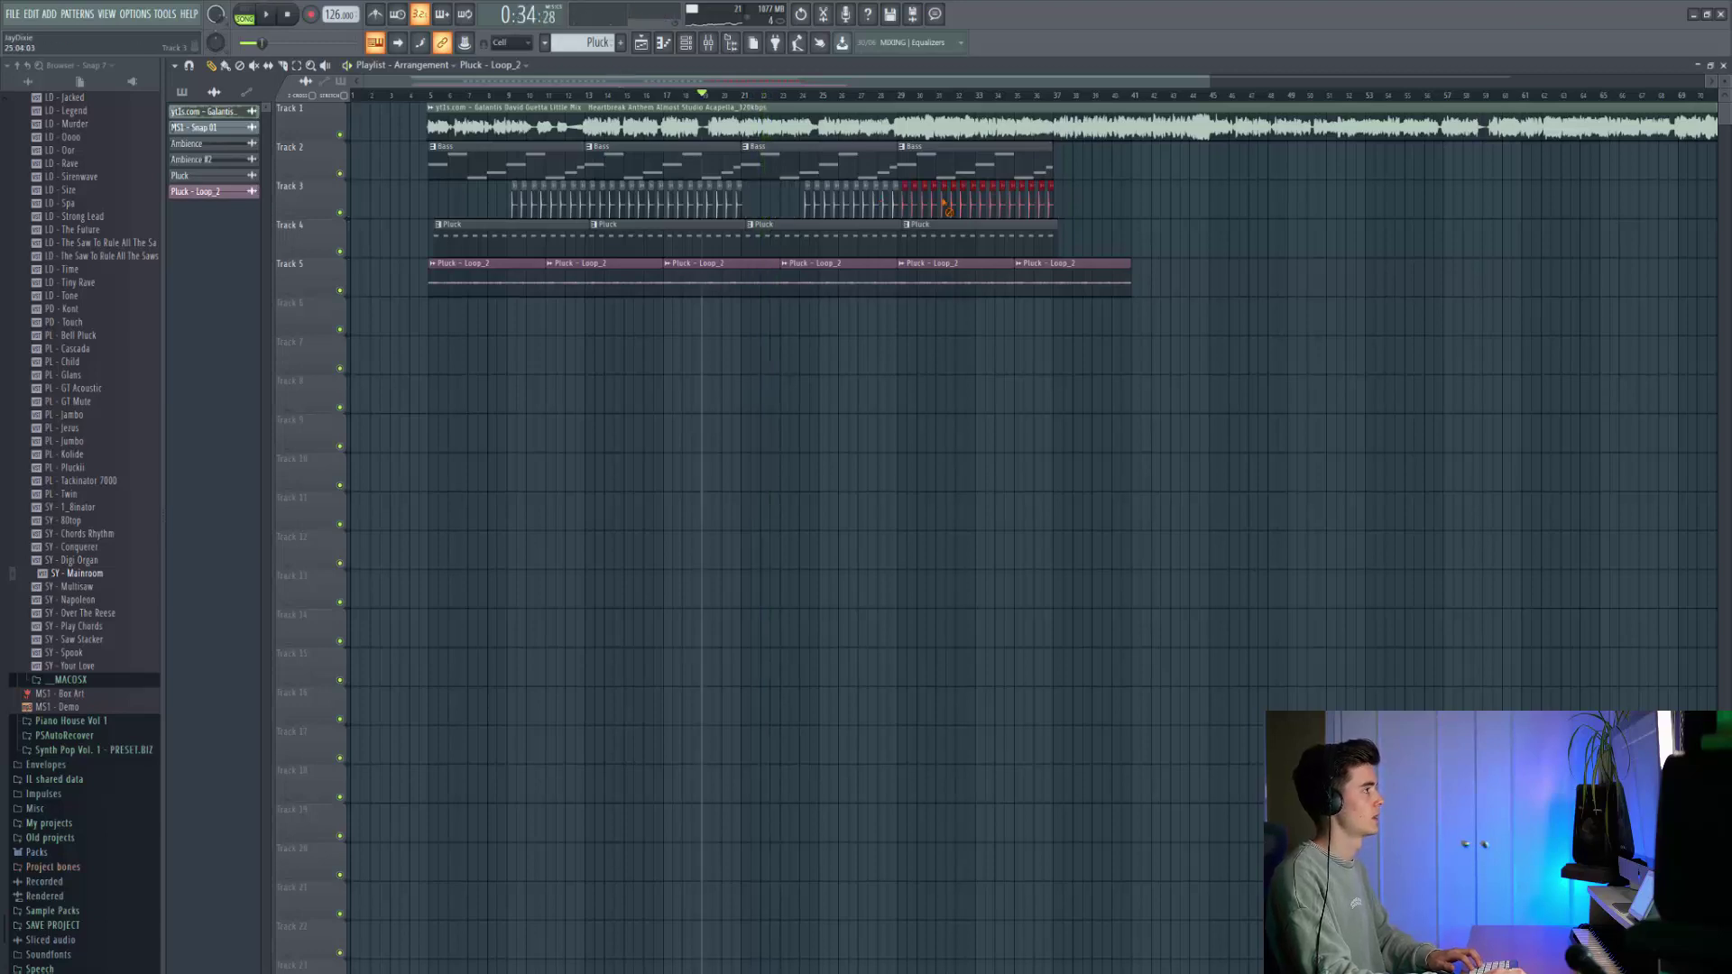
pyautogui.moveTo(943, 202); pyautogui.dragTo(1052, 200)
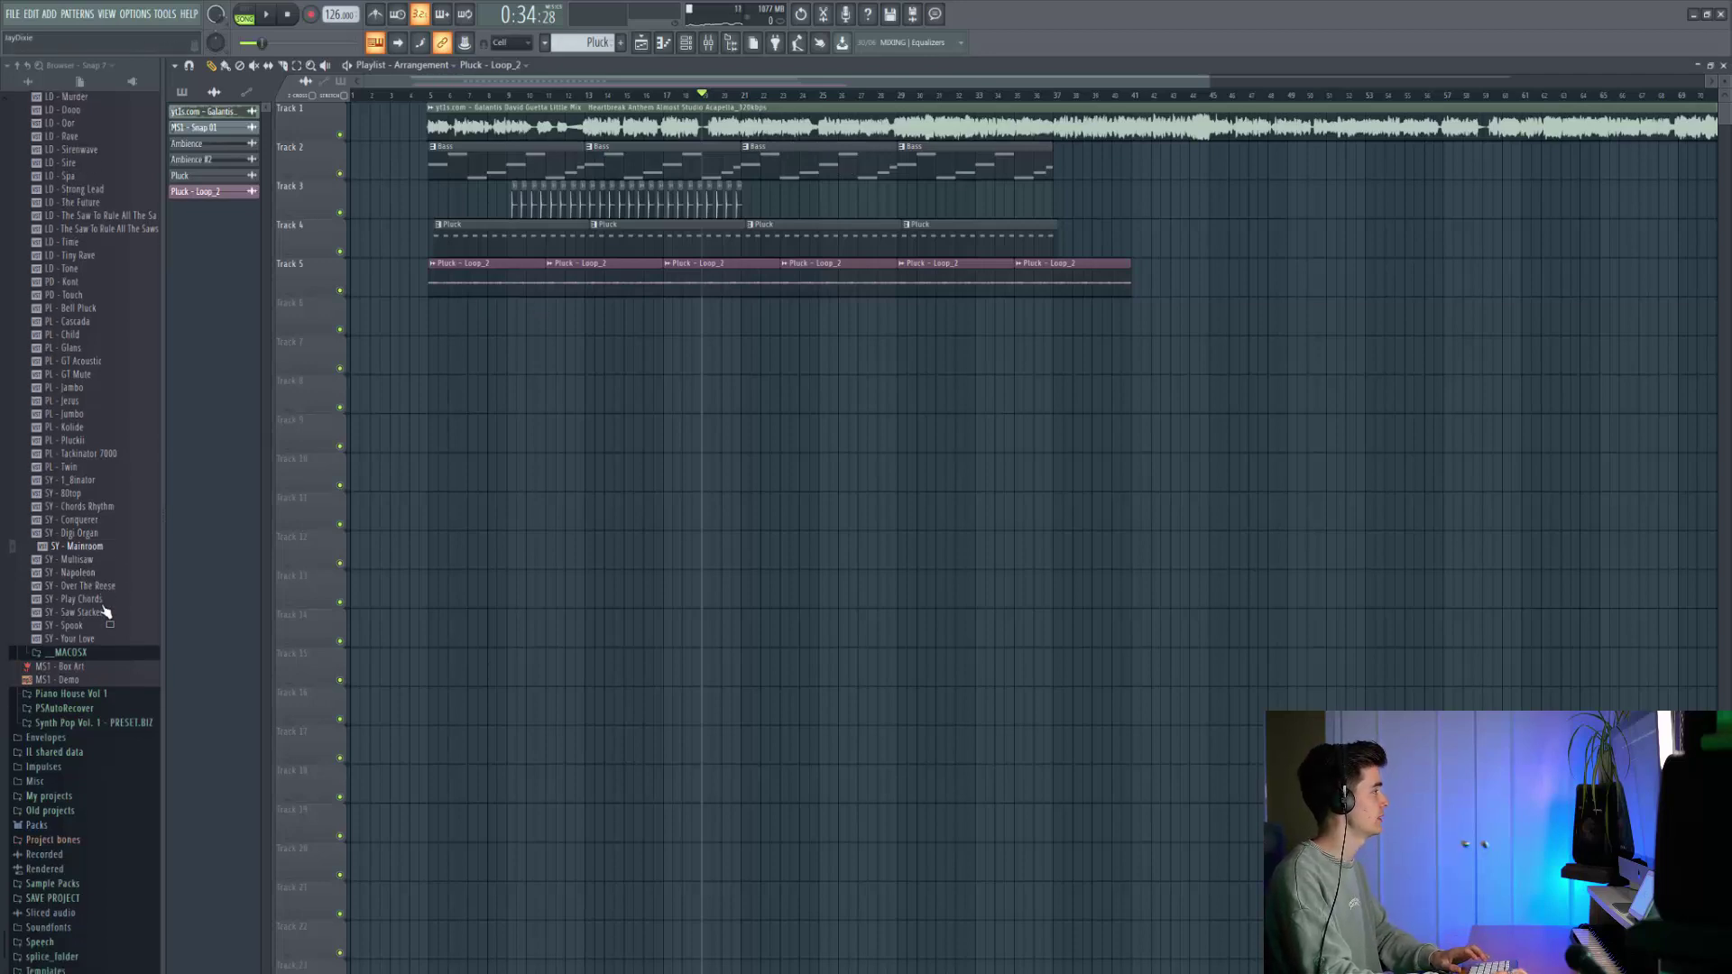
# Expand the MS1 - Effects sample folder in the browser and find its sweep samples.
pyautogui.scroll(-3, 104, 649)
pyautogui.scroll(20, 99, 713)
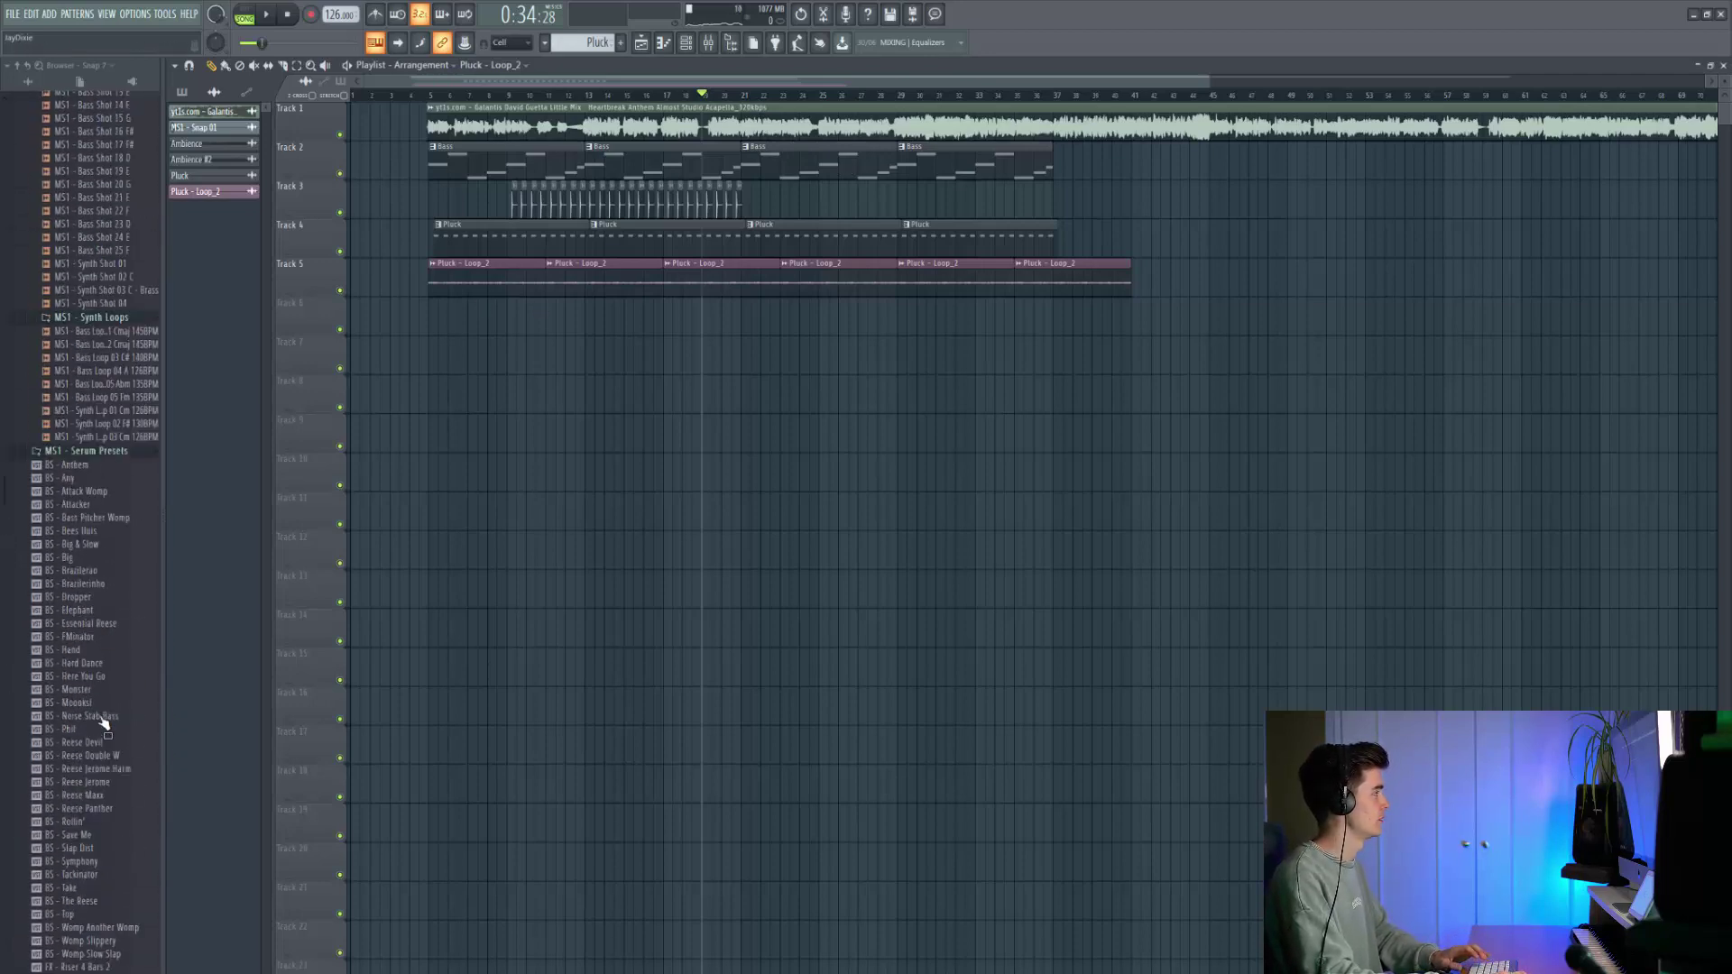
pyautogui.click(114, 648)
pyautogui.scroll(10, 109, 626)
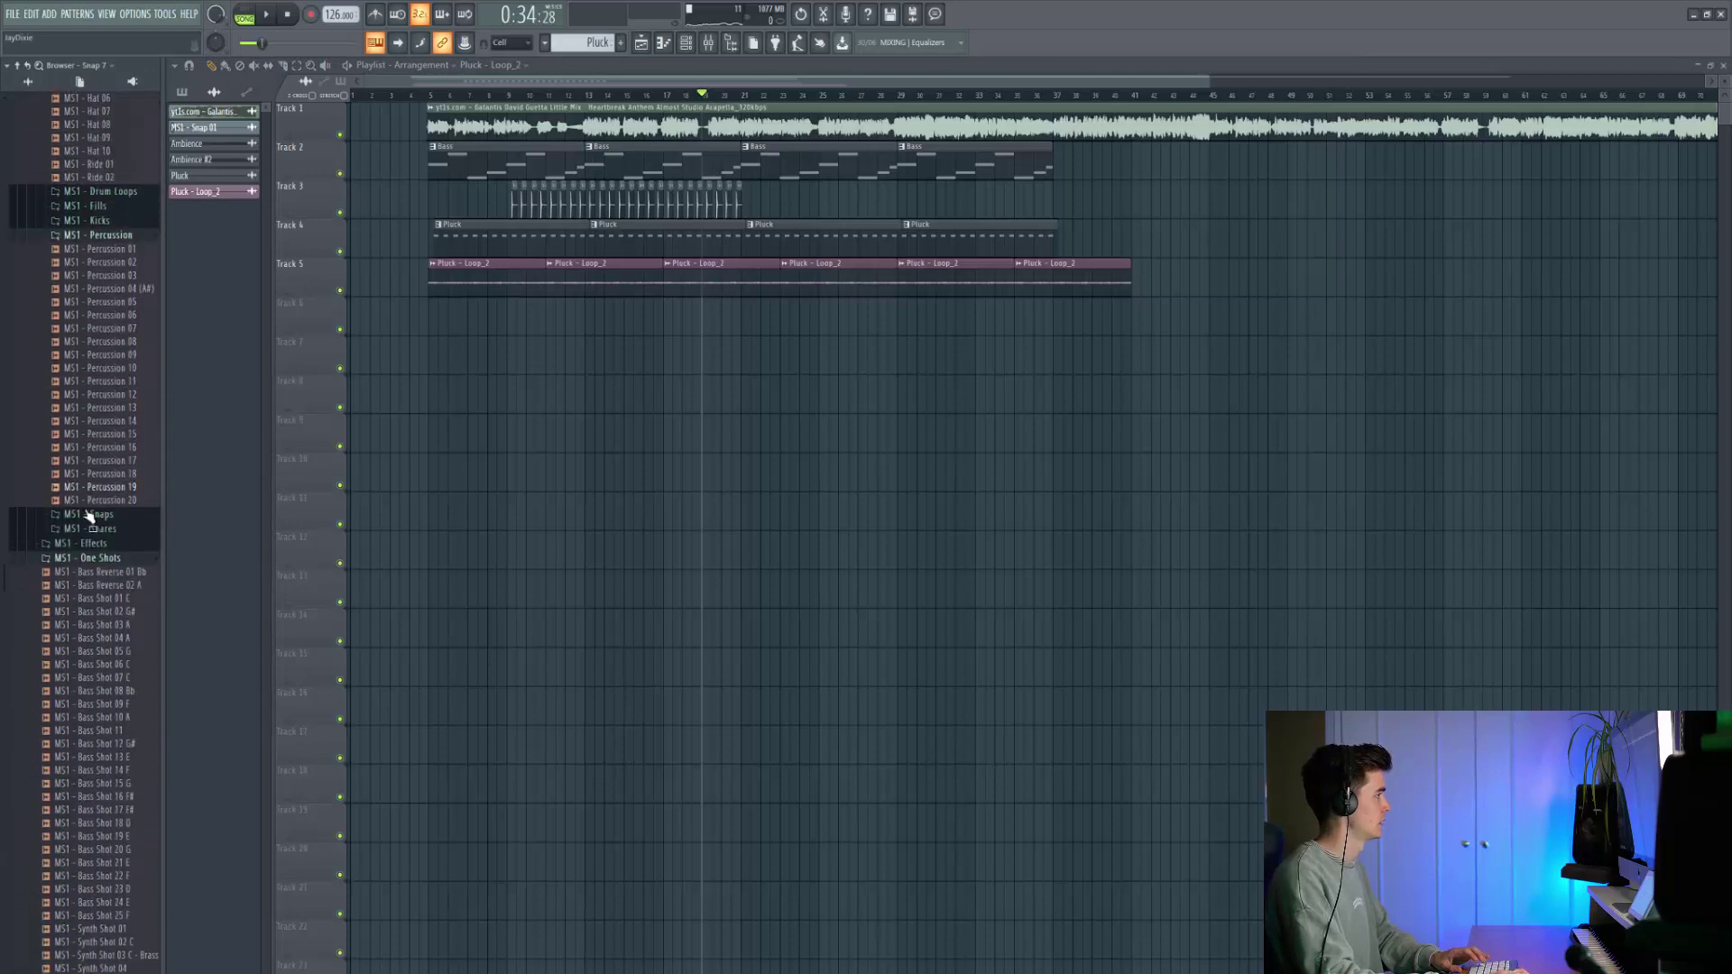
pyautogui.click(94, 550)
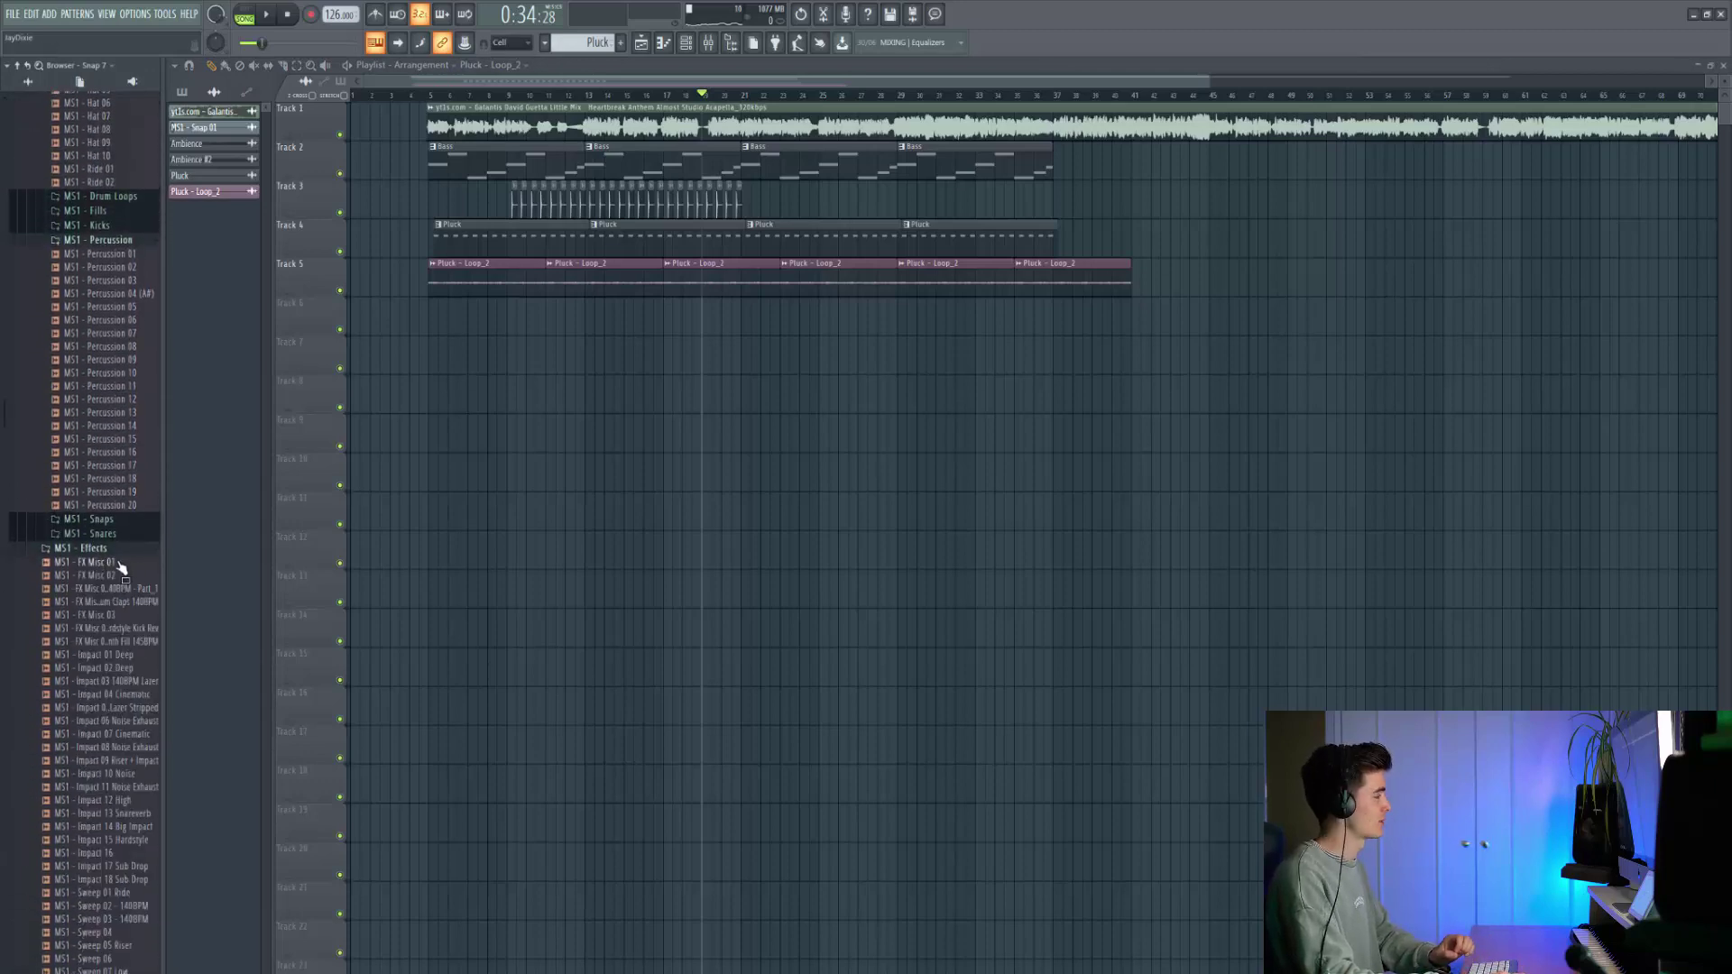
pyautogui.scroll(-20, 121, 564)
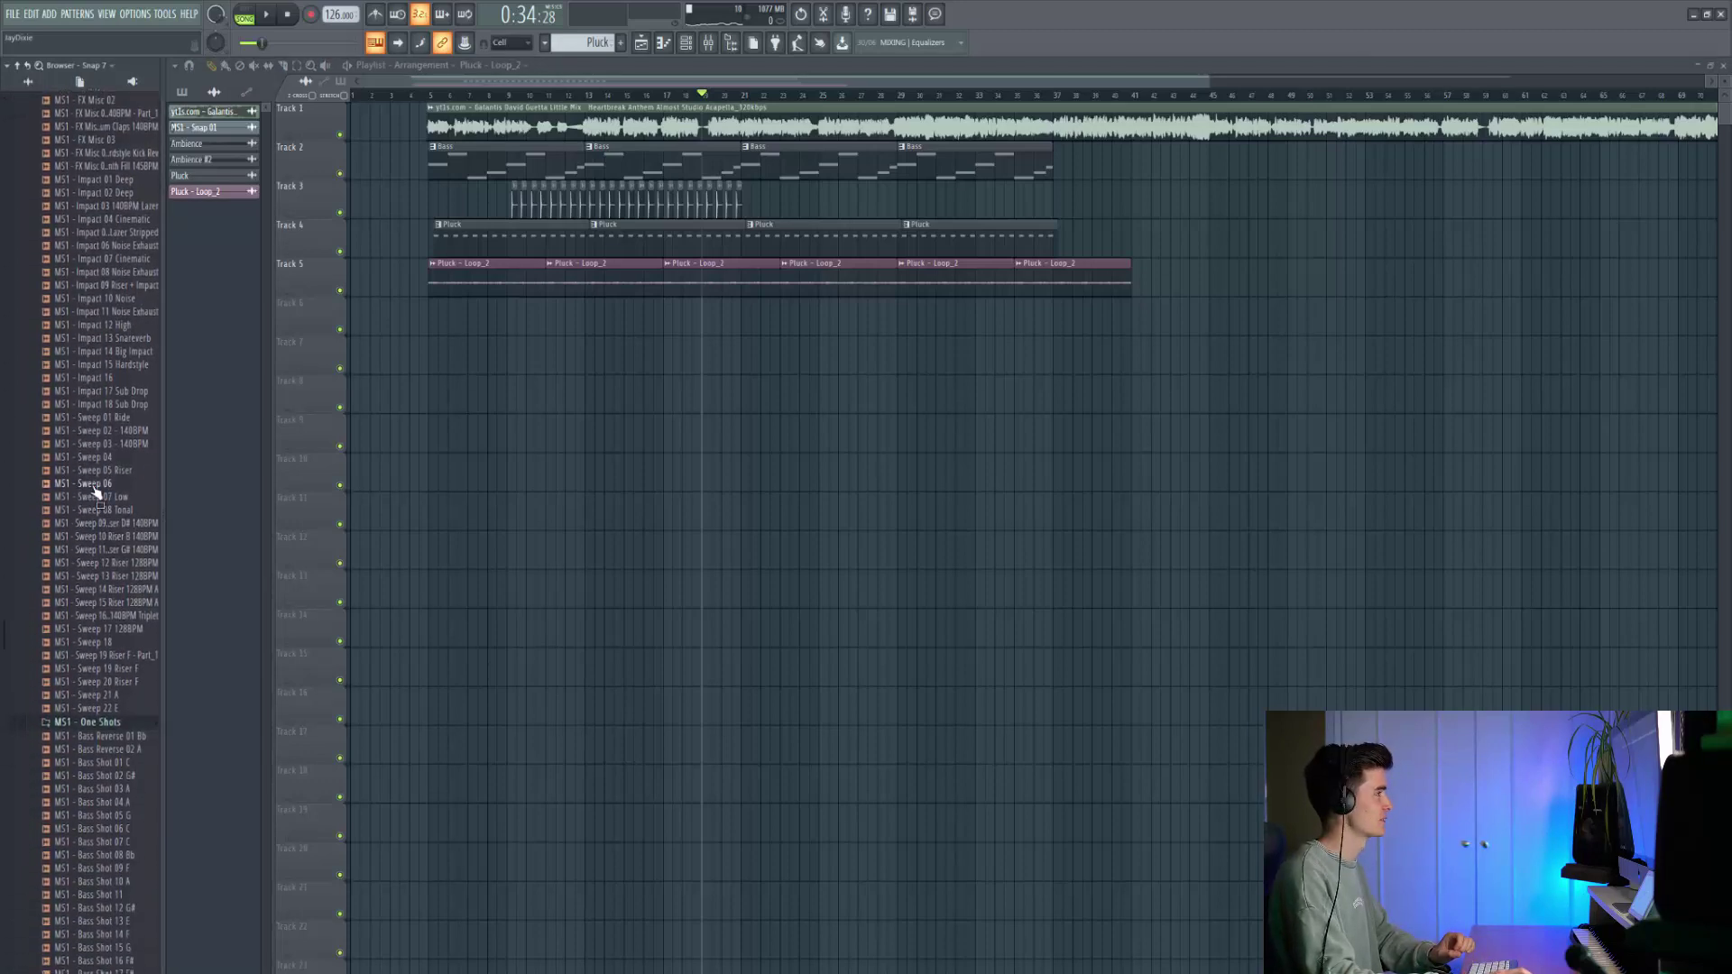
# Audition the MS1 Sweep 15, Sweep 14 and Sweep 12 riser samples.
pyautogui.click(101, 603)
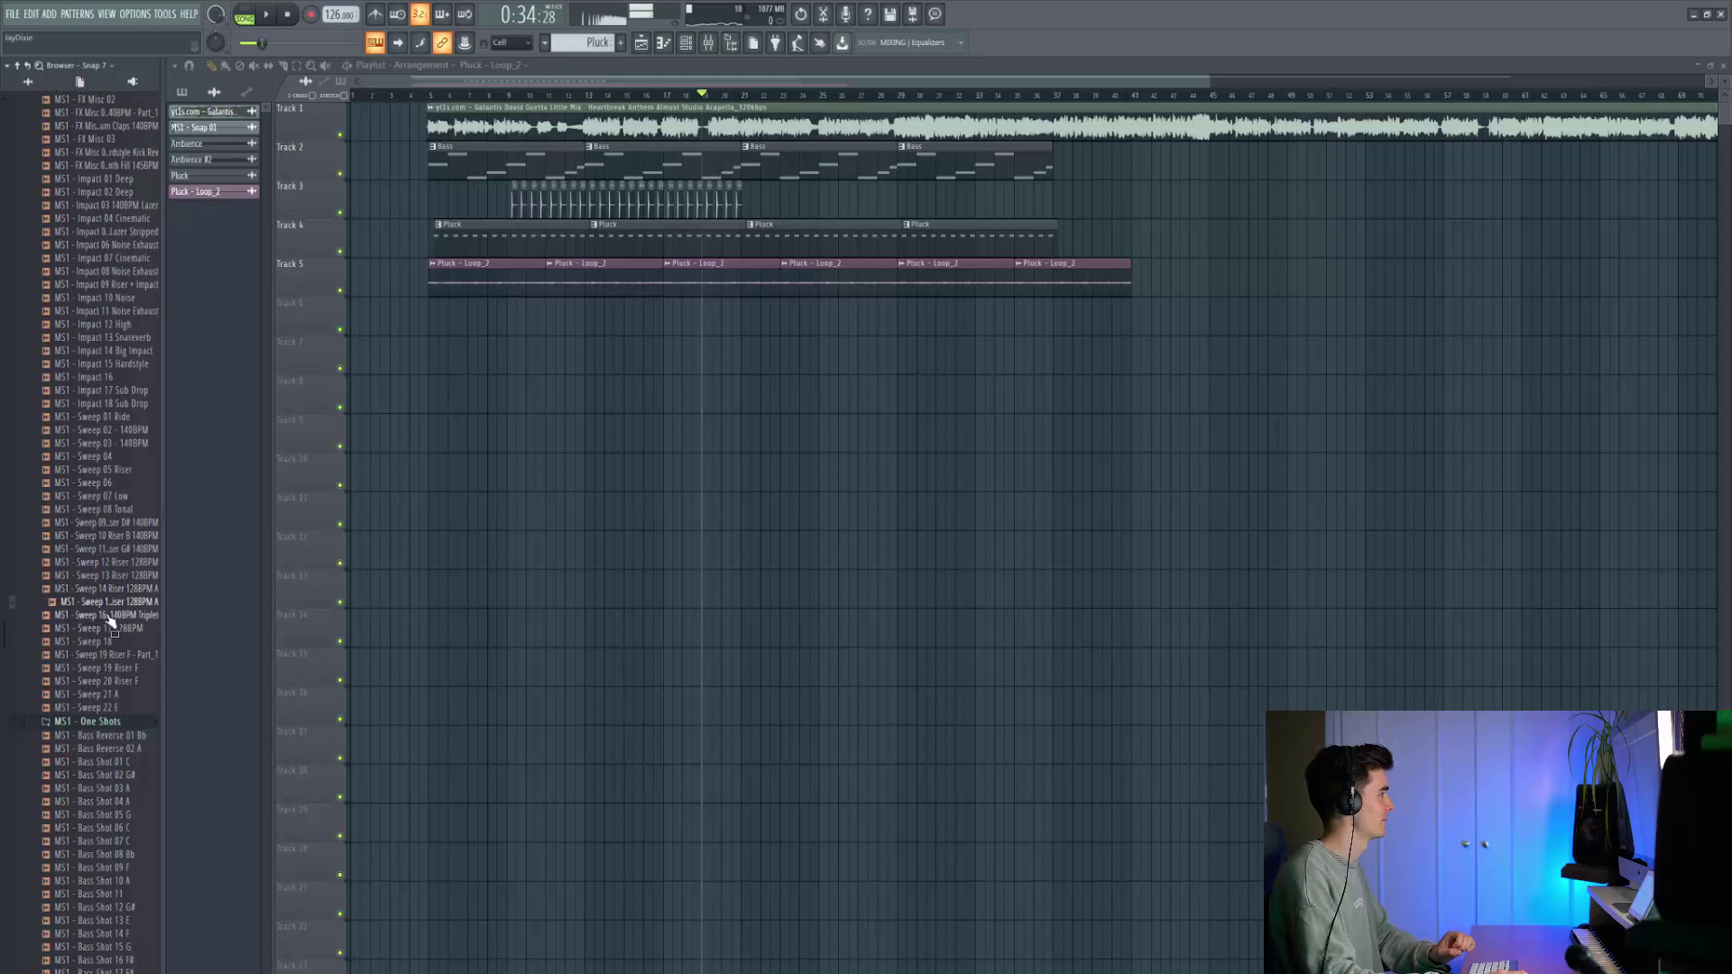
pyautogui.click(106, 588)
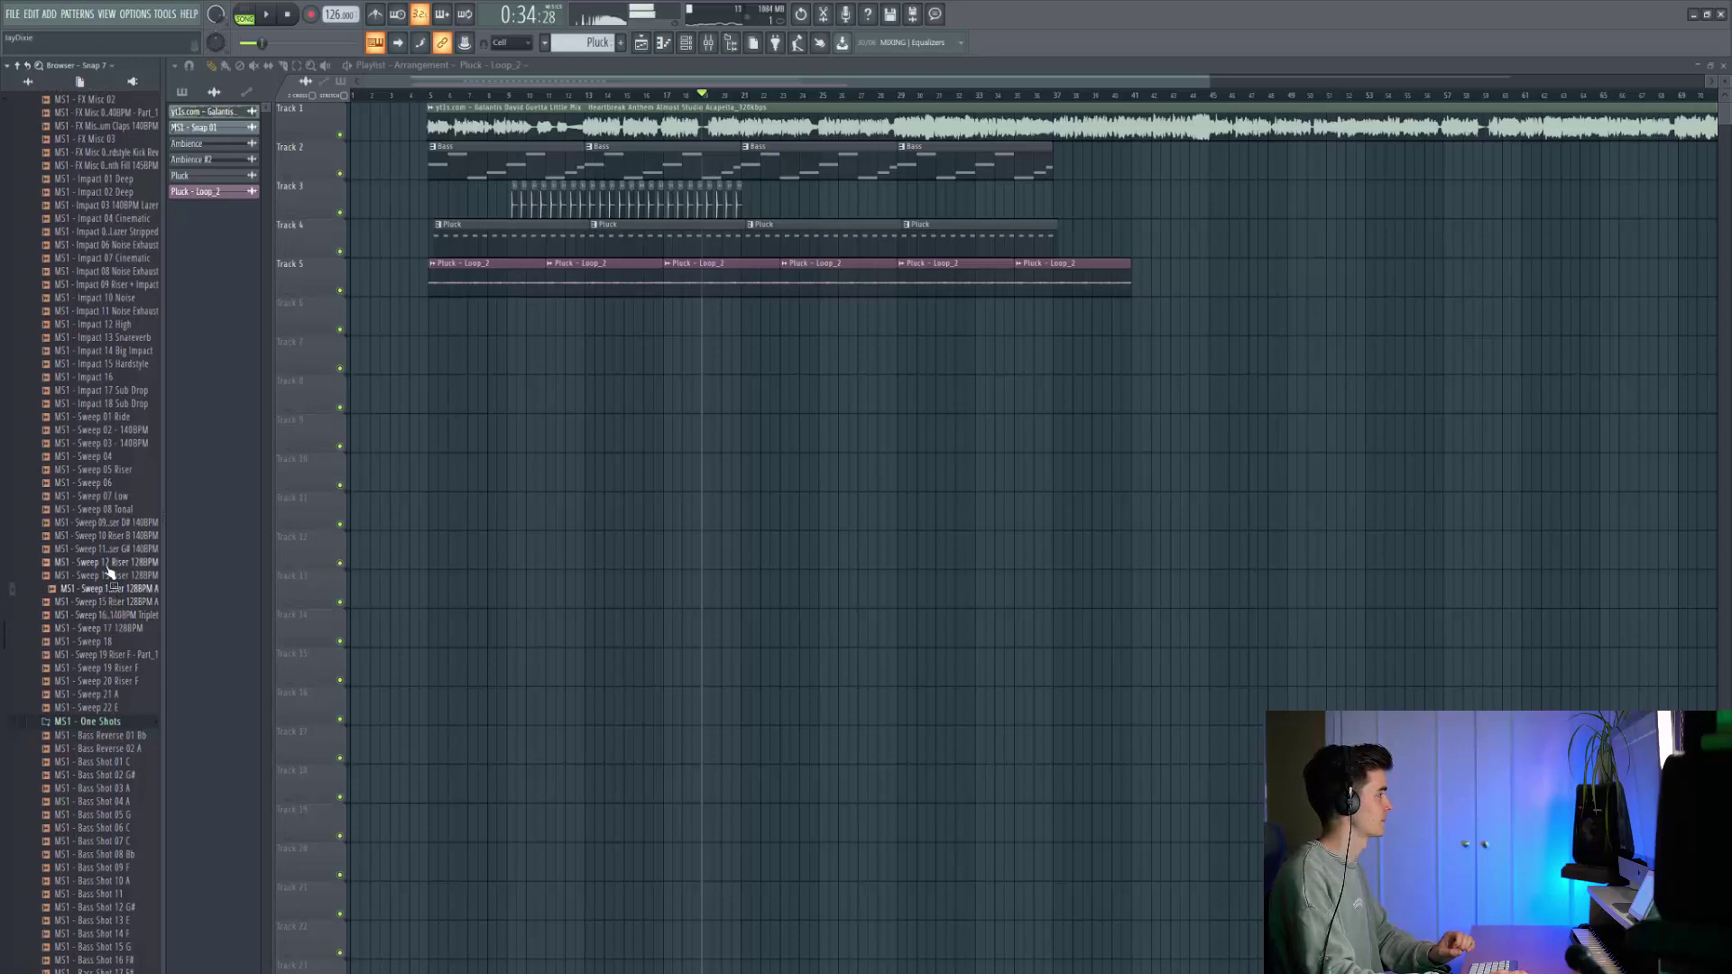
pyautogui.click(106, 563)
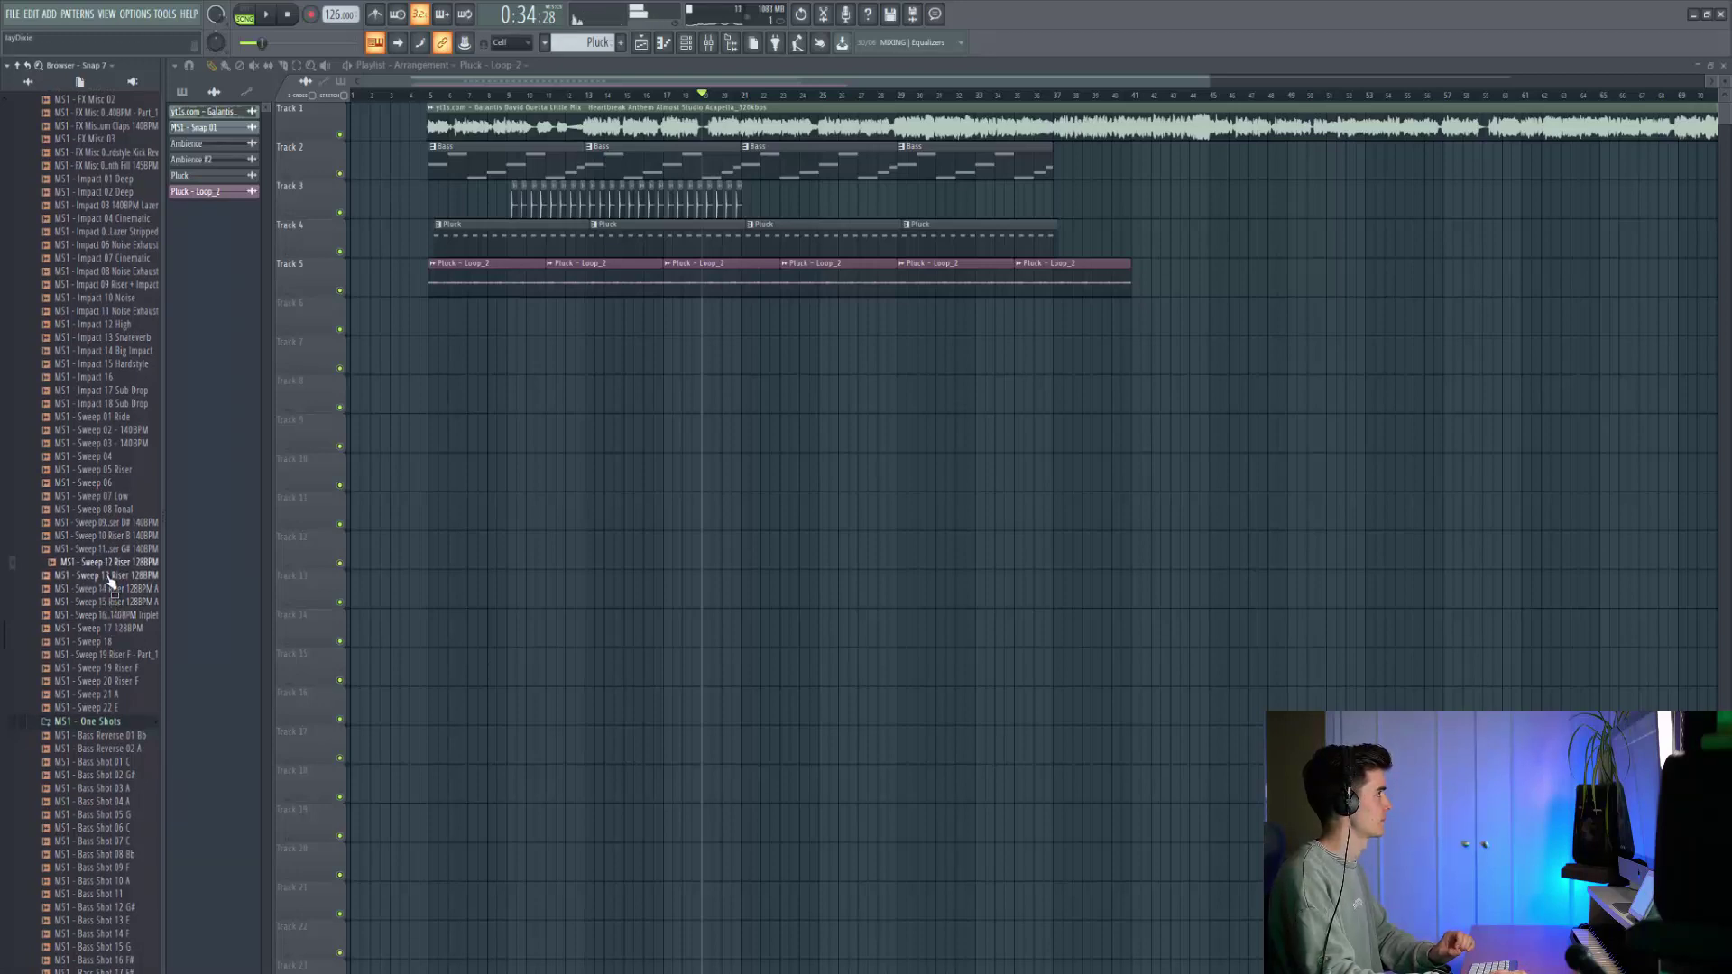
# Place the MS1 - Sweep 12 Riser sample on Track 6 from bar 21 and fit it to tempo as a 128 BPM sample.
pyautogui.moveTo(105, 570); pyautogui.dragTo(747, 307)
pyautogui.click(748, 307)
pyautogui.click(888, 380)
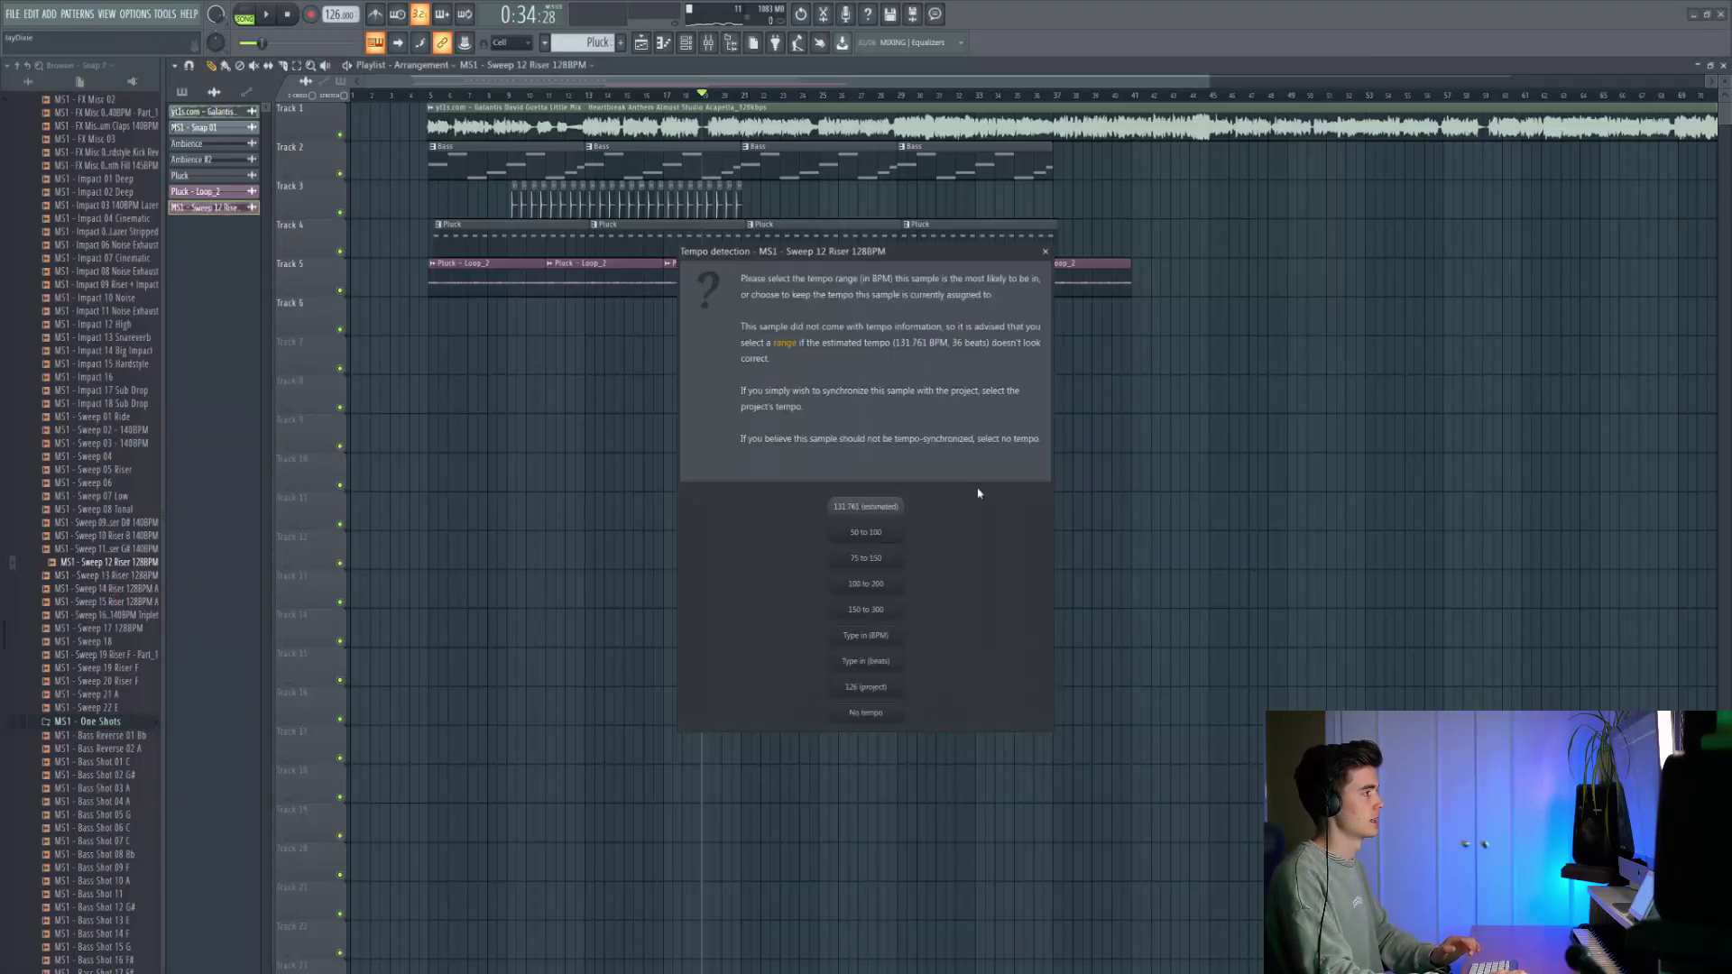
pyautogui.click(869, 637)
pyautogui.write('128')
pyautogui.press('Return')
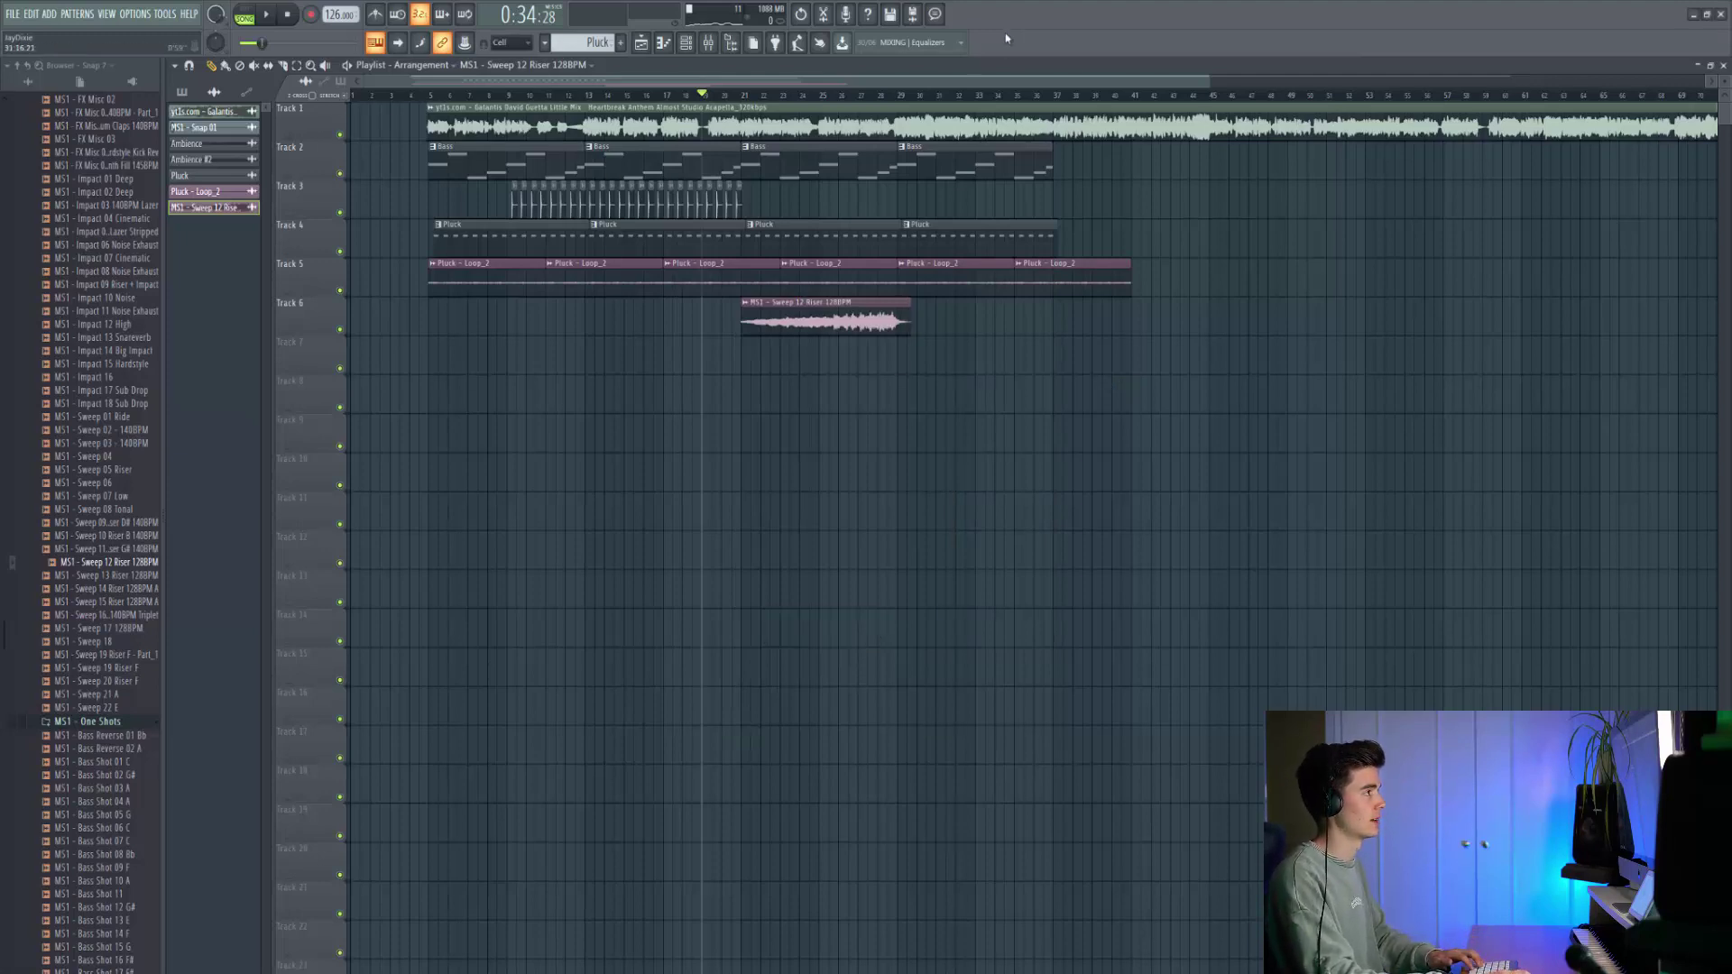
# Play the arrangement around bar 37 and trim the last Pluck loop on Track 5 to end at bar 37.
pyautogui.click(1029, 98)
pyautogui.press('space')
pyautogui.click(1050, 98)
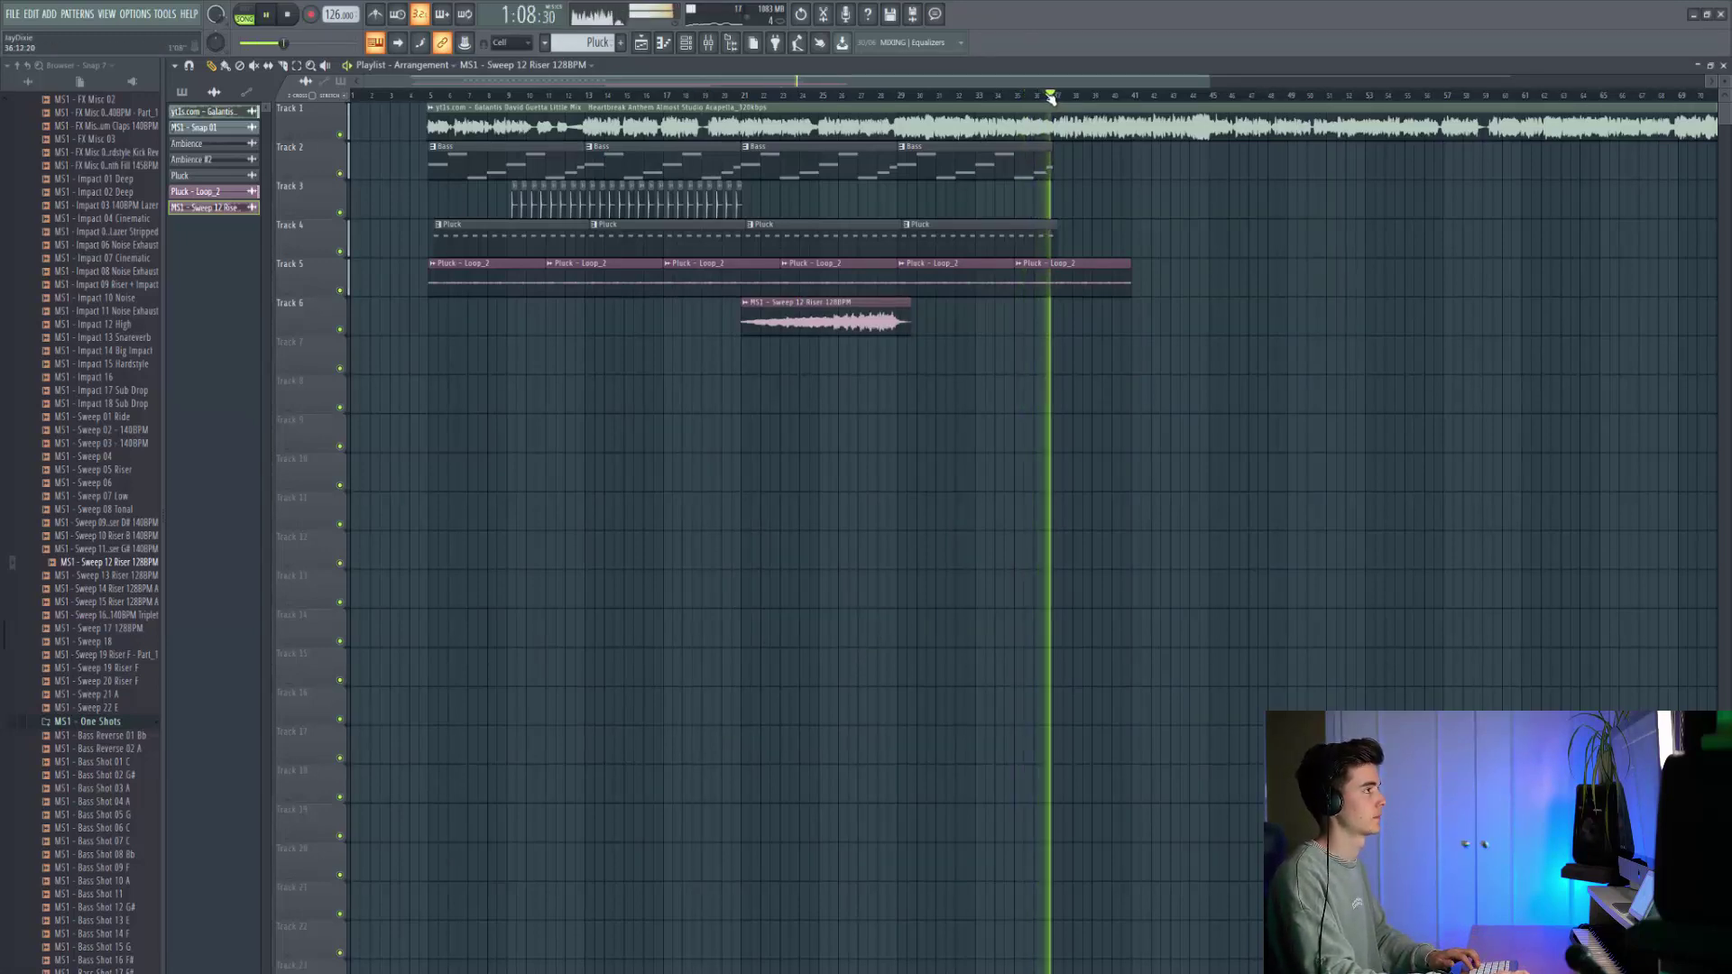
pyautogui.press('space')
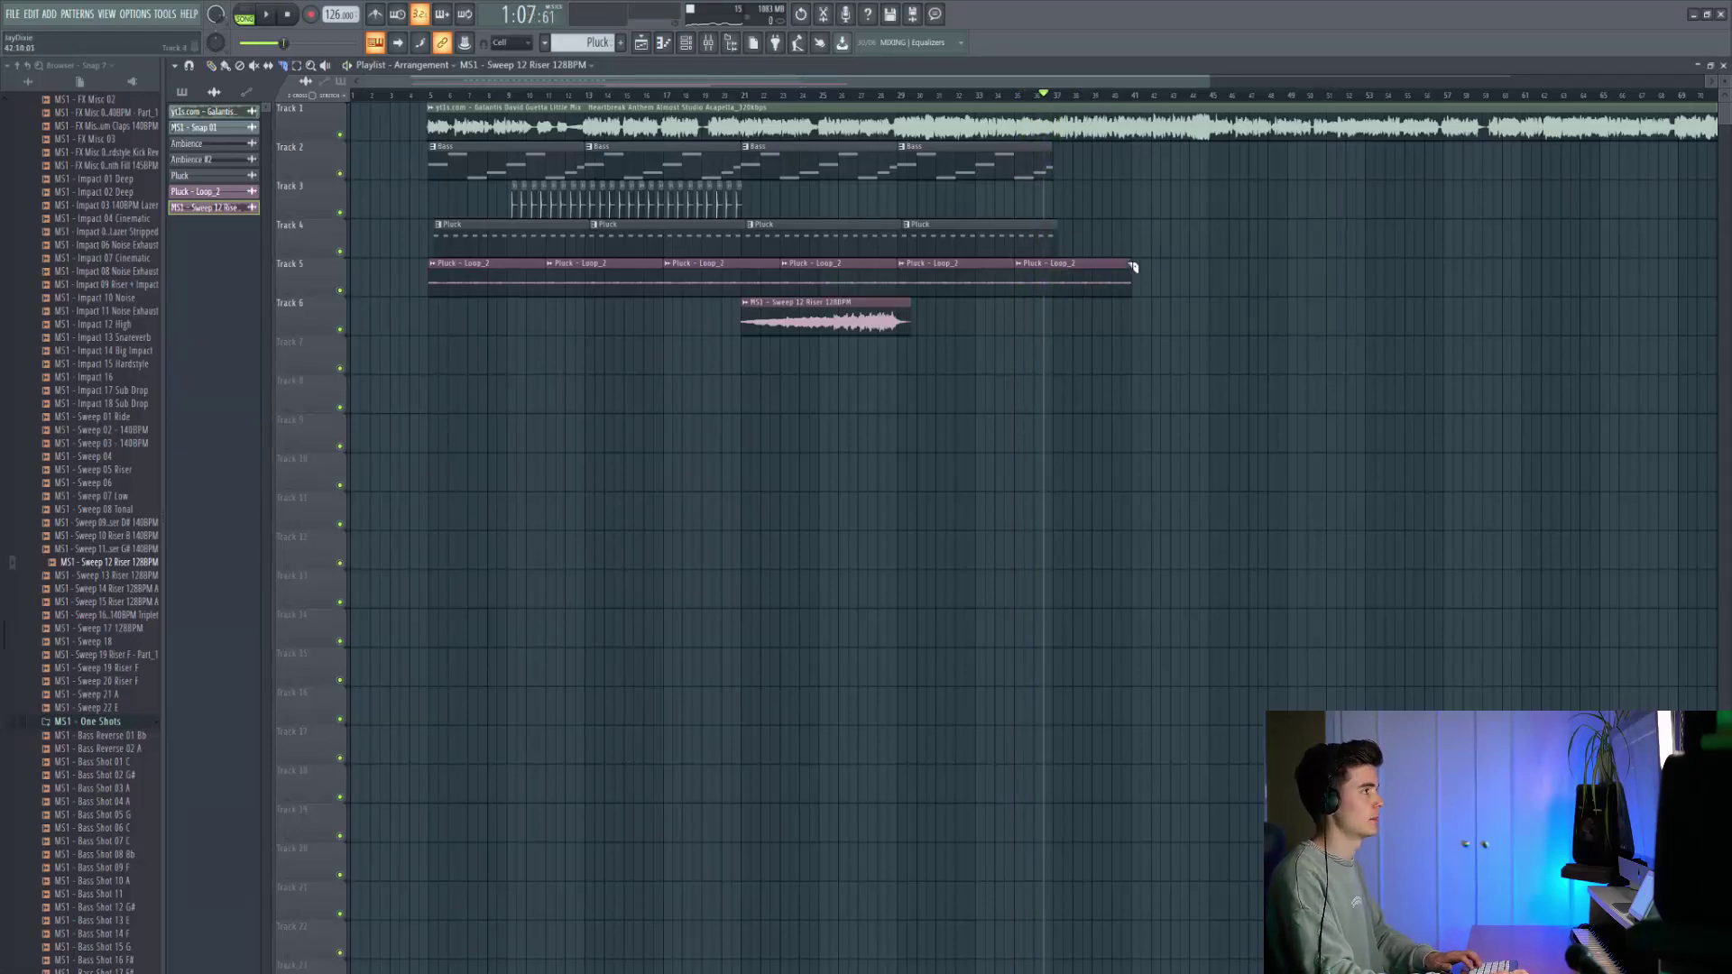
pyautogui.scroll(3, 1133, 267)
pyautogui.moveTo(1060, 274); pyautogui.dragTo(979, 275)
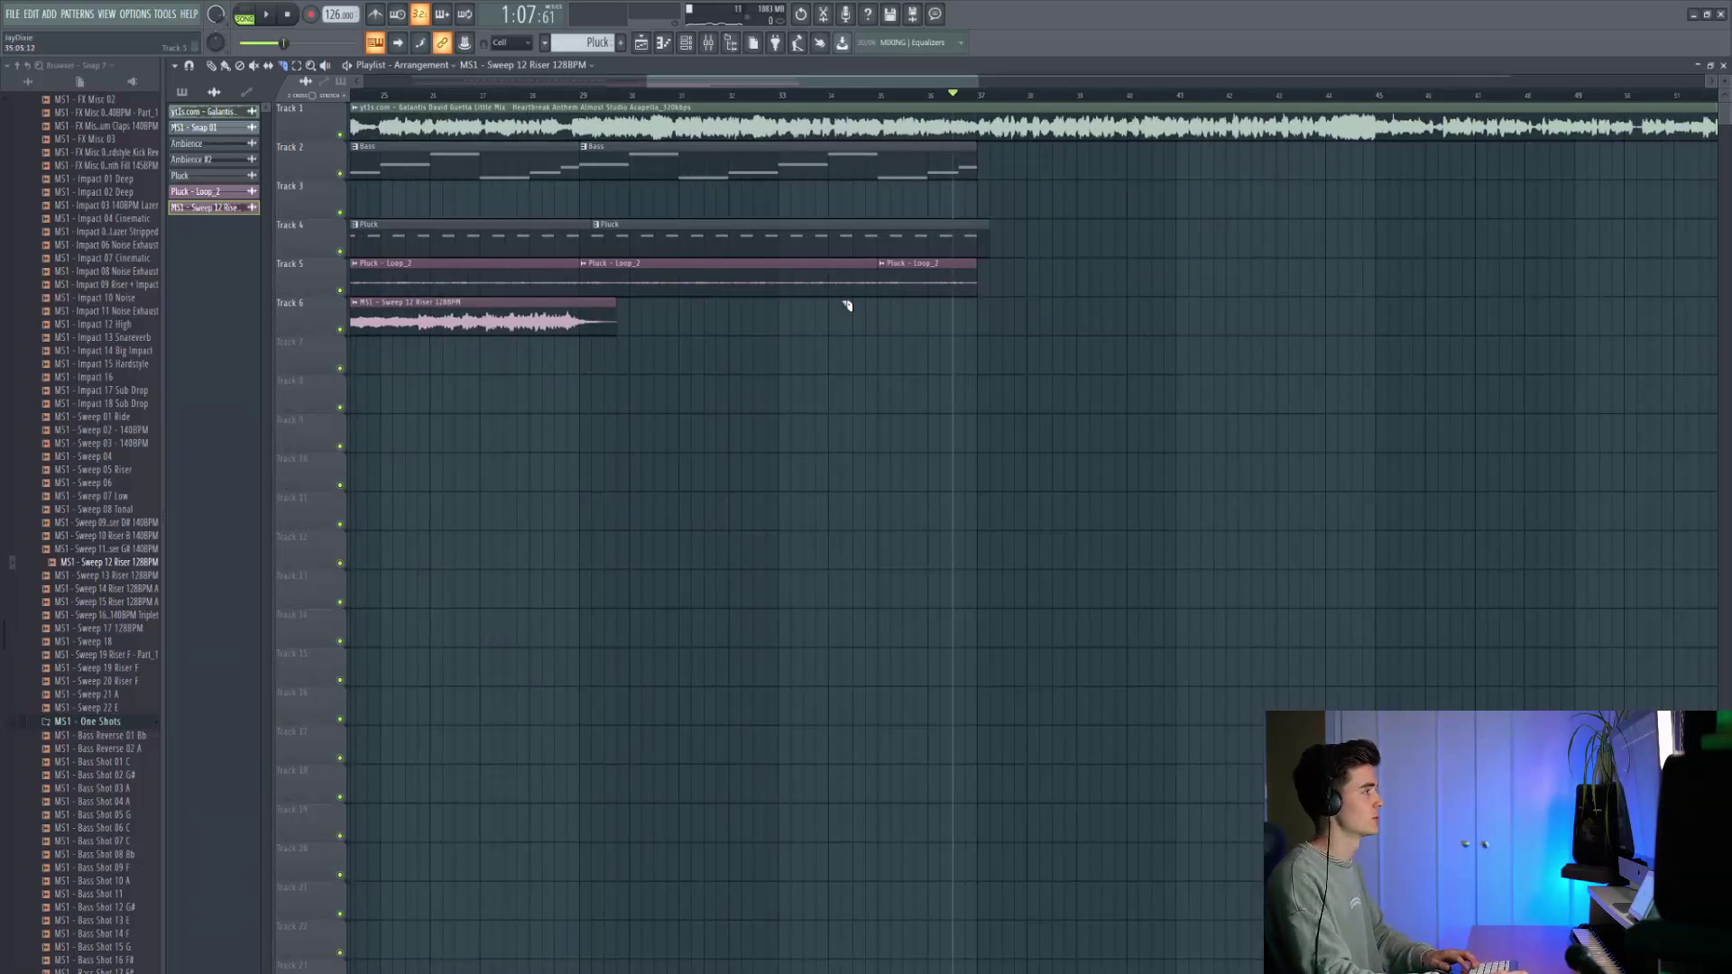
# Stretch the Sweep 12 riser on Track 6 to about 17 bars and play it from bar 21.
pyautogui.scroll(-2, 839, 289)
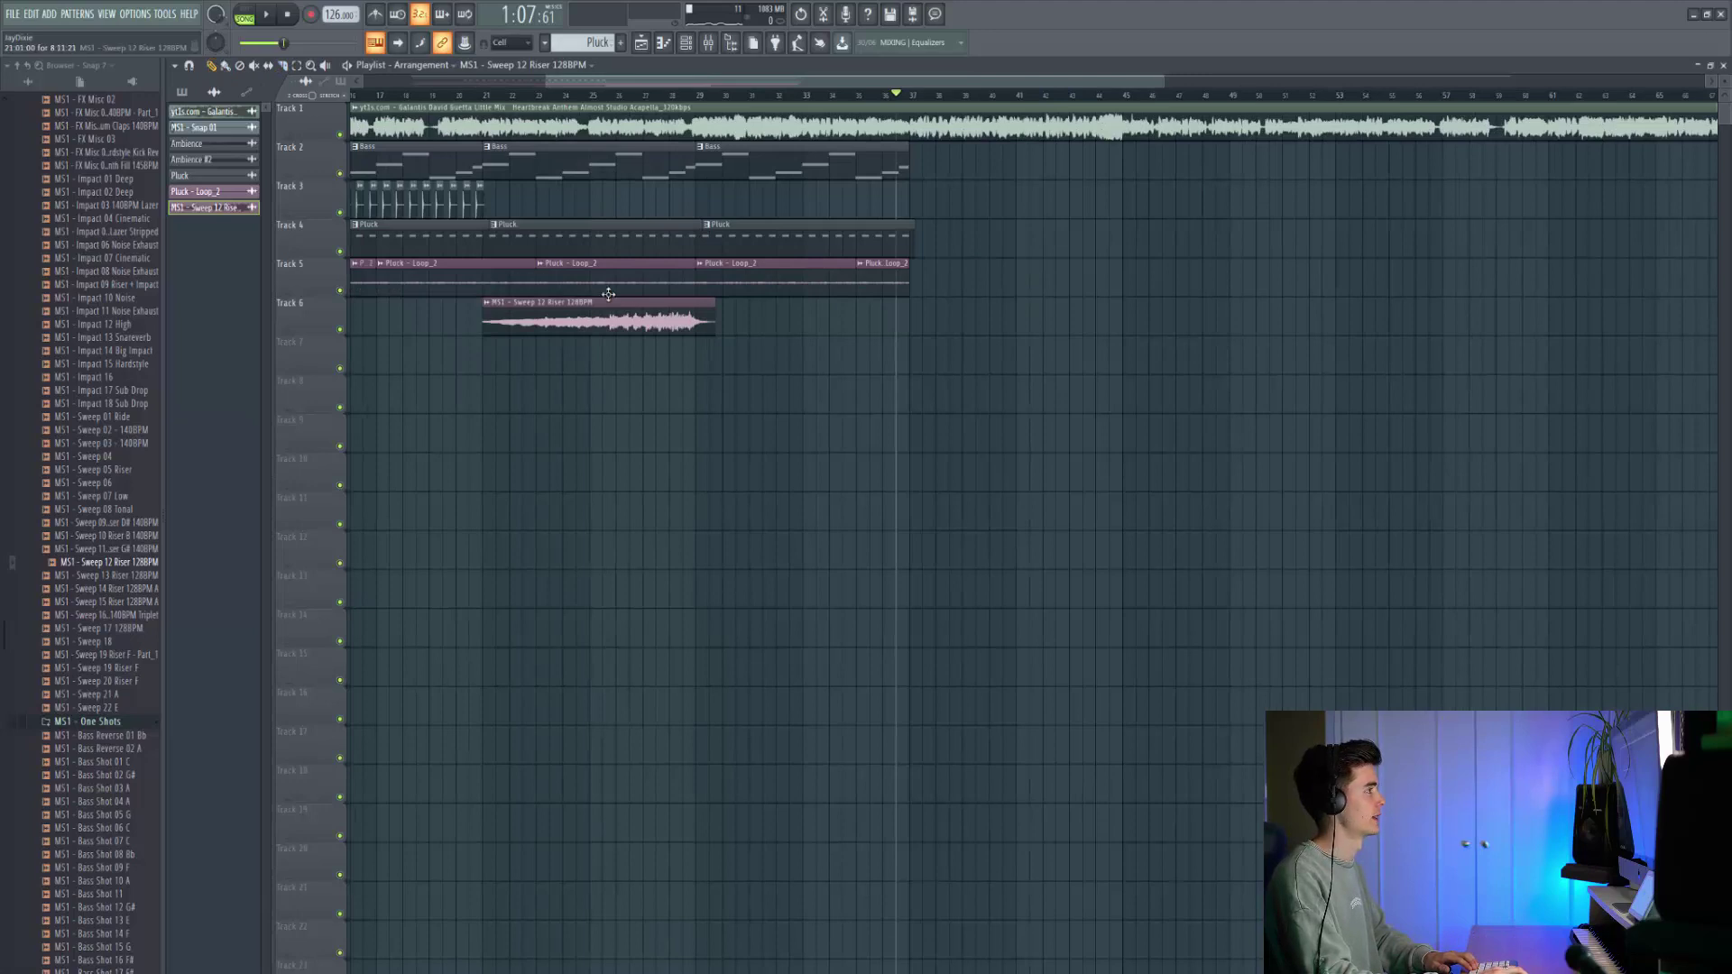
pyautogui.moveTo(713, 311); pyautogui.dragTo(960, 301)
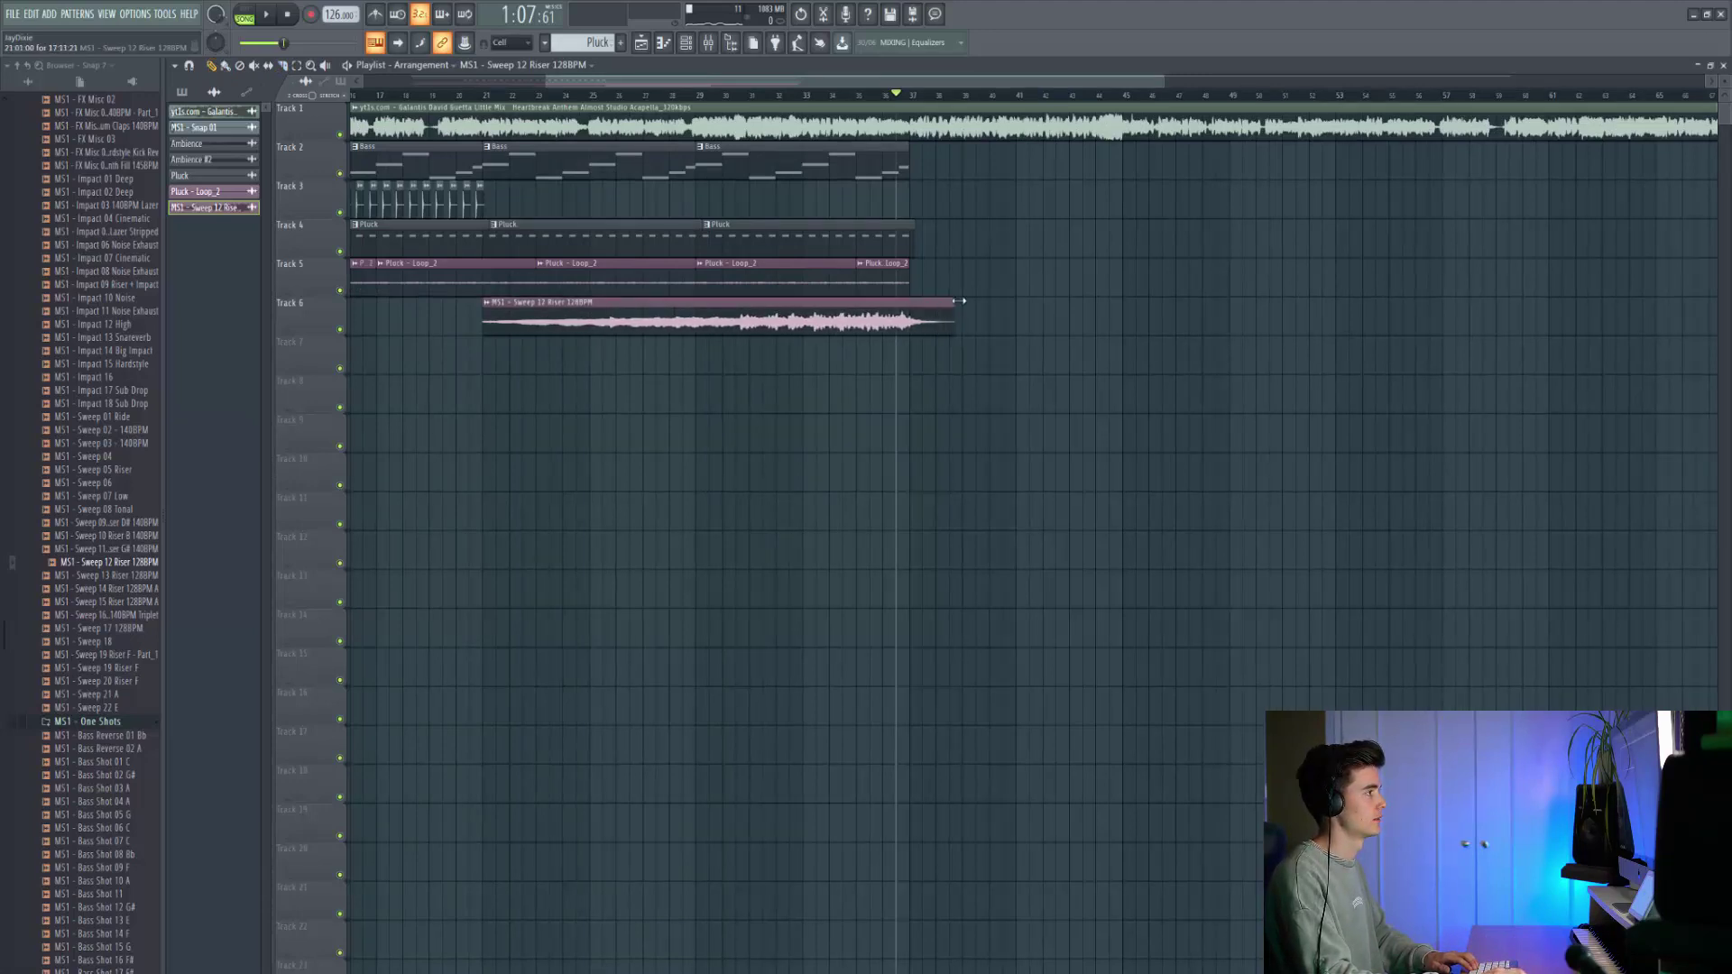
pyautogui.click(483, 97)
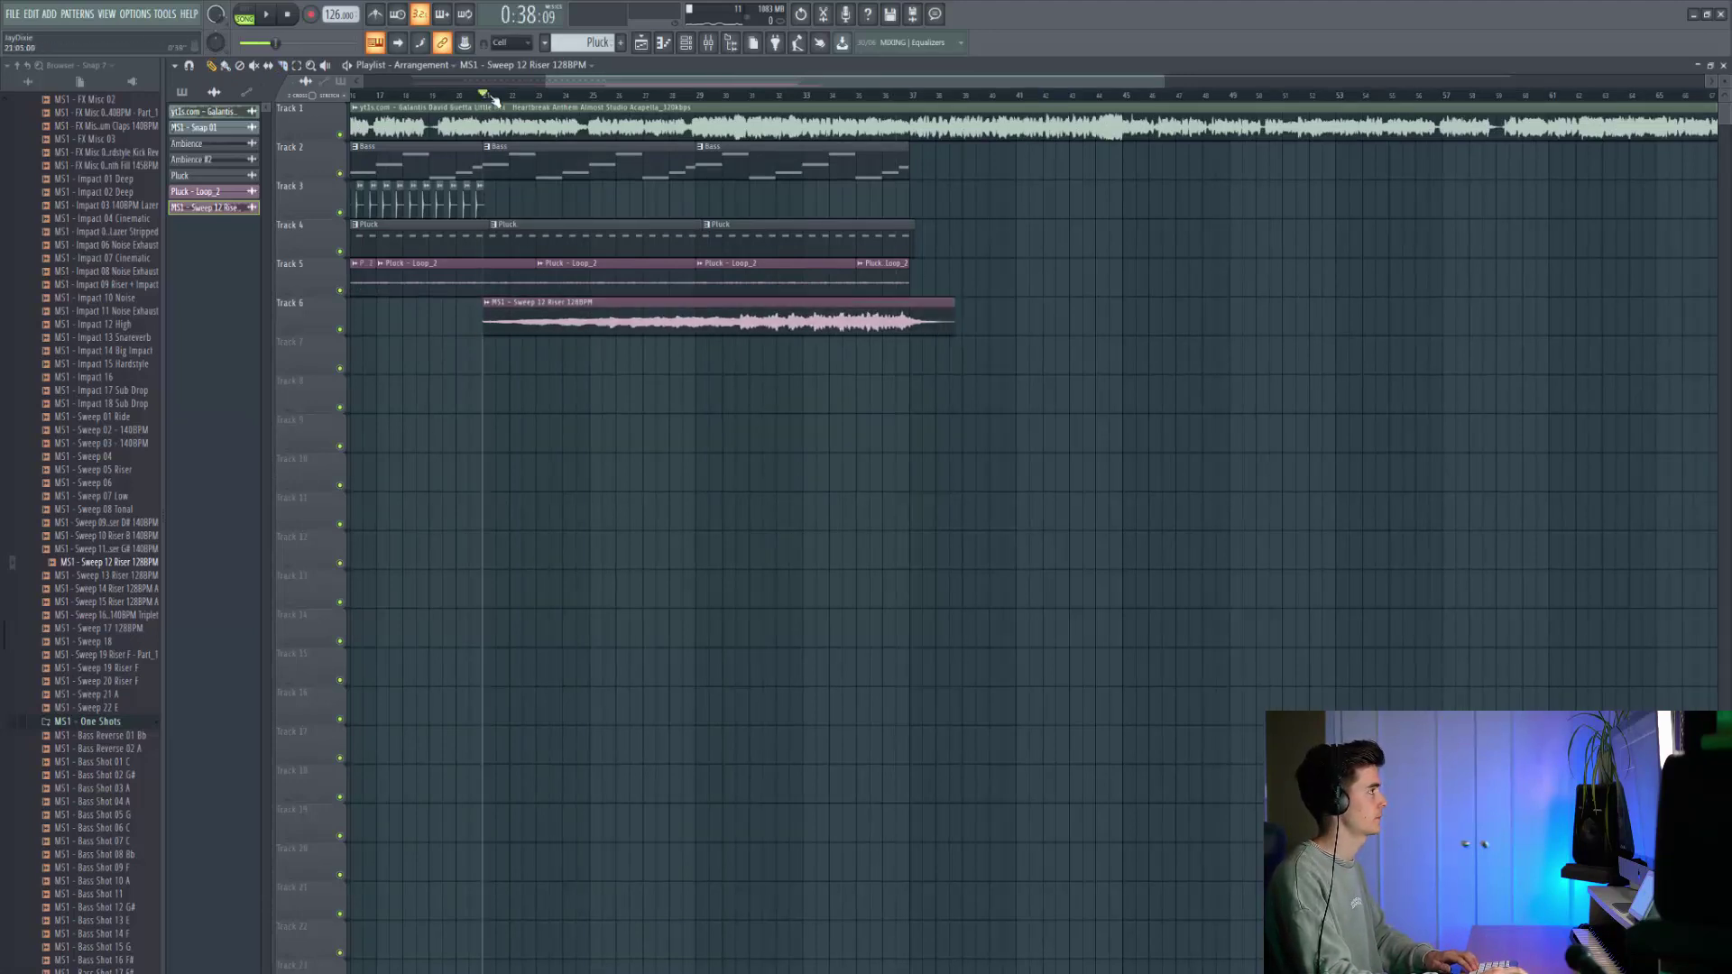
pyautogui.press('space')
# Lower the Sweep 12 riser's volume and shift its time-stretching pitch, then replay from bar 21.
pyautogui.doubleClick(568, 325)
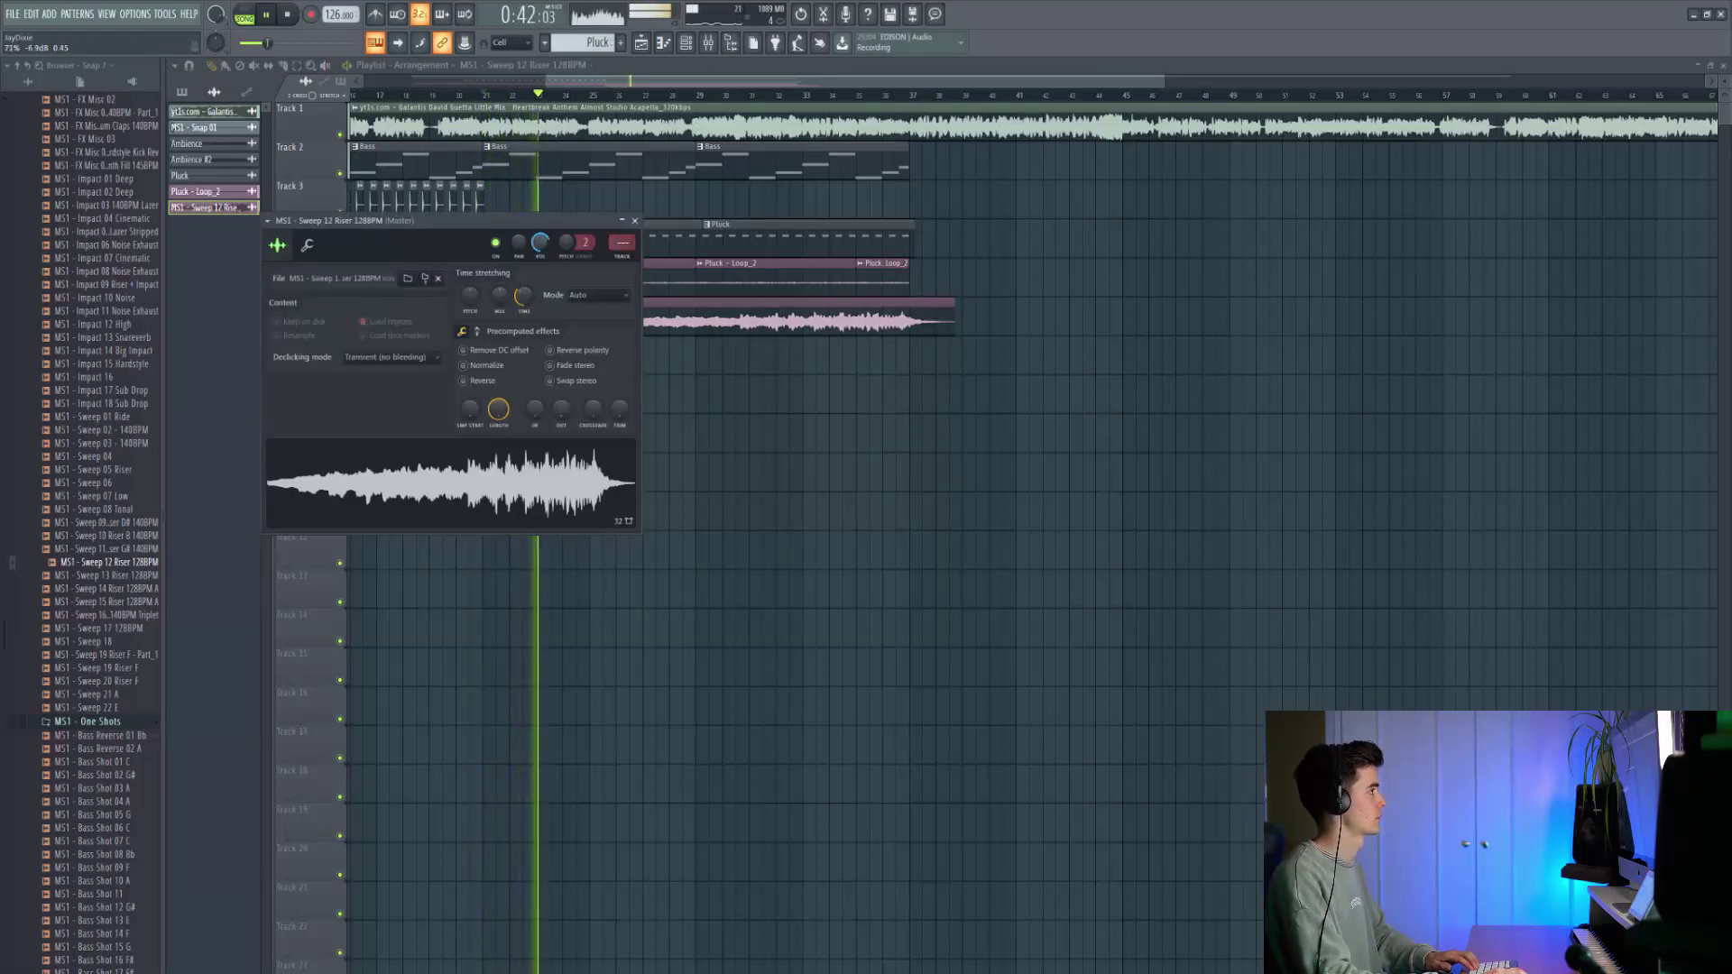
pyautogui.press('Escape')
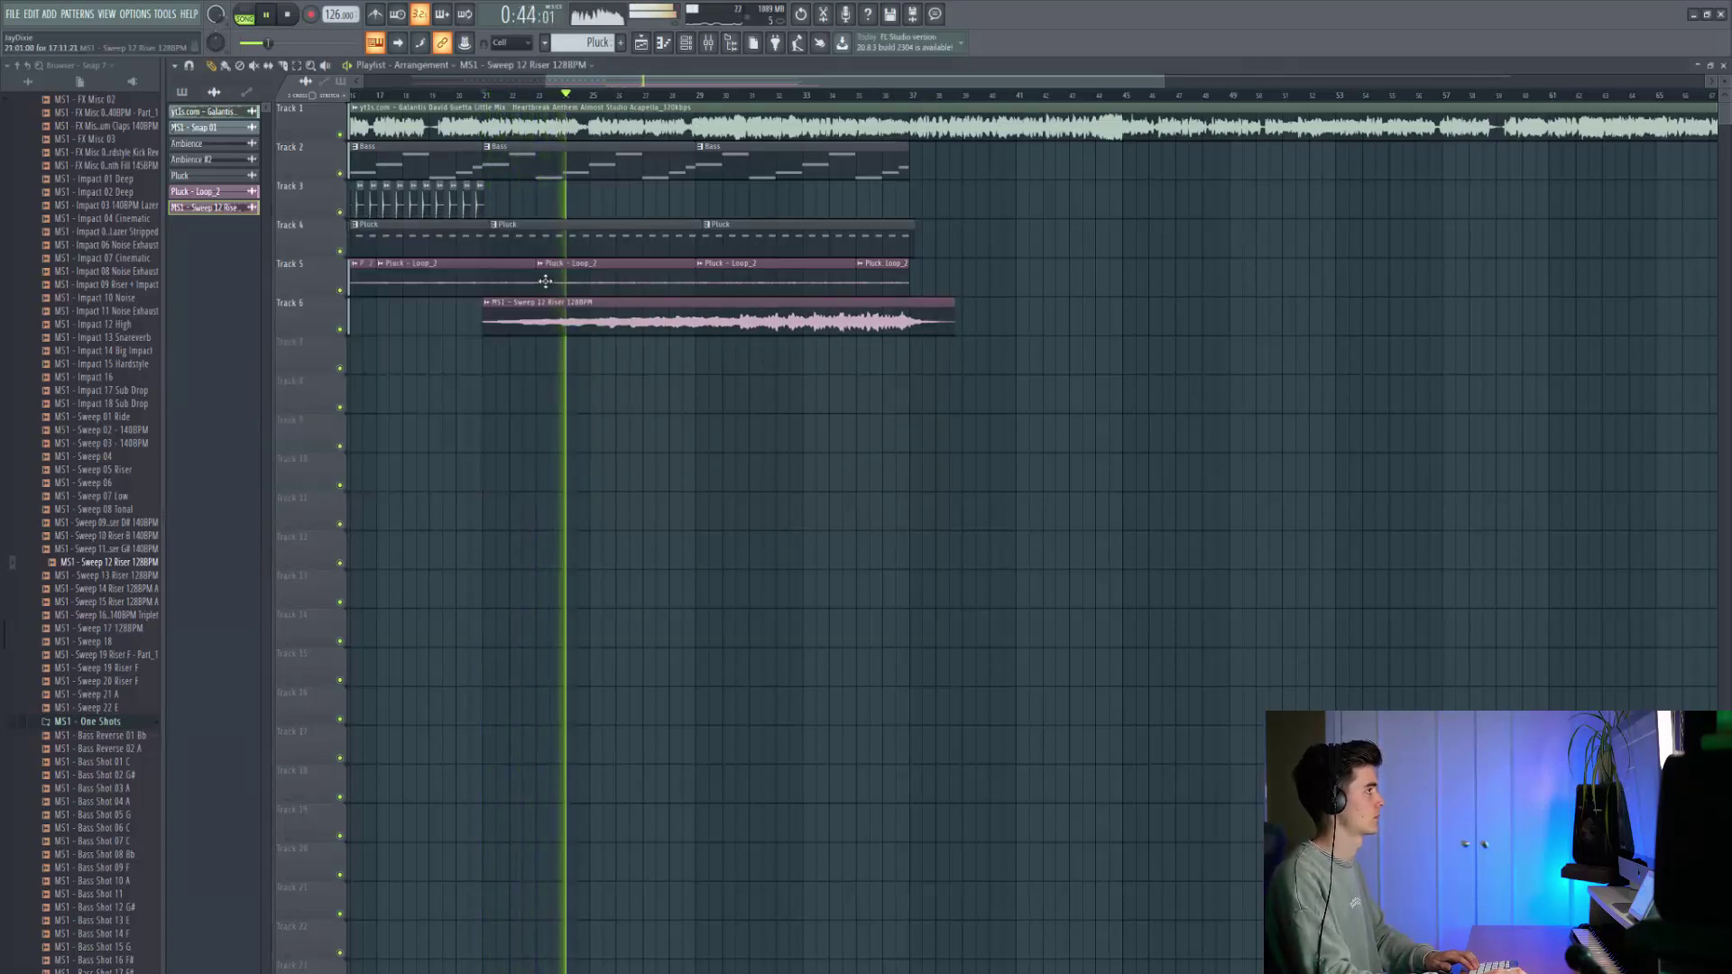
pyautogui.press('space')
pyautogui.doubleClick(562, 312)
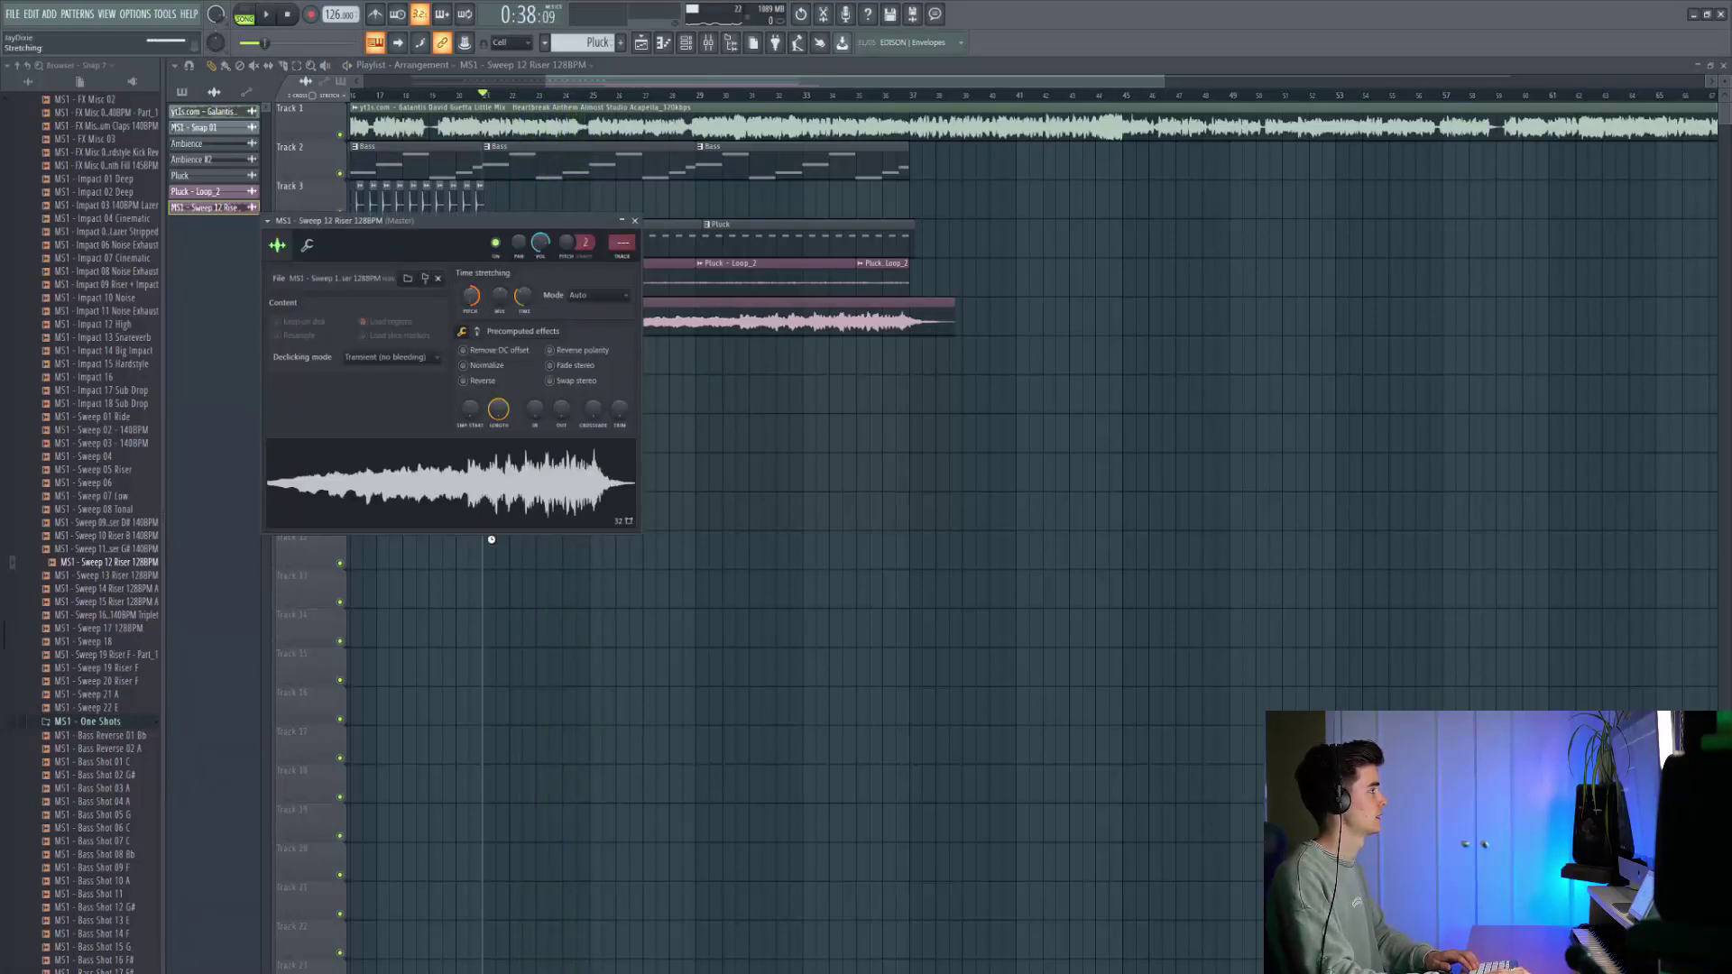
pyautogui.press('Escape')
pyautogui.press('space')
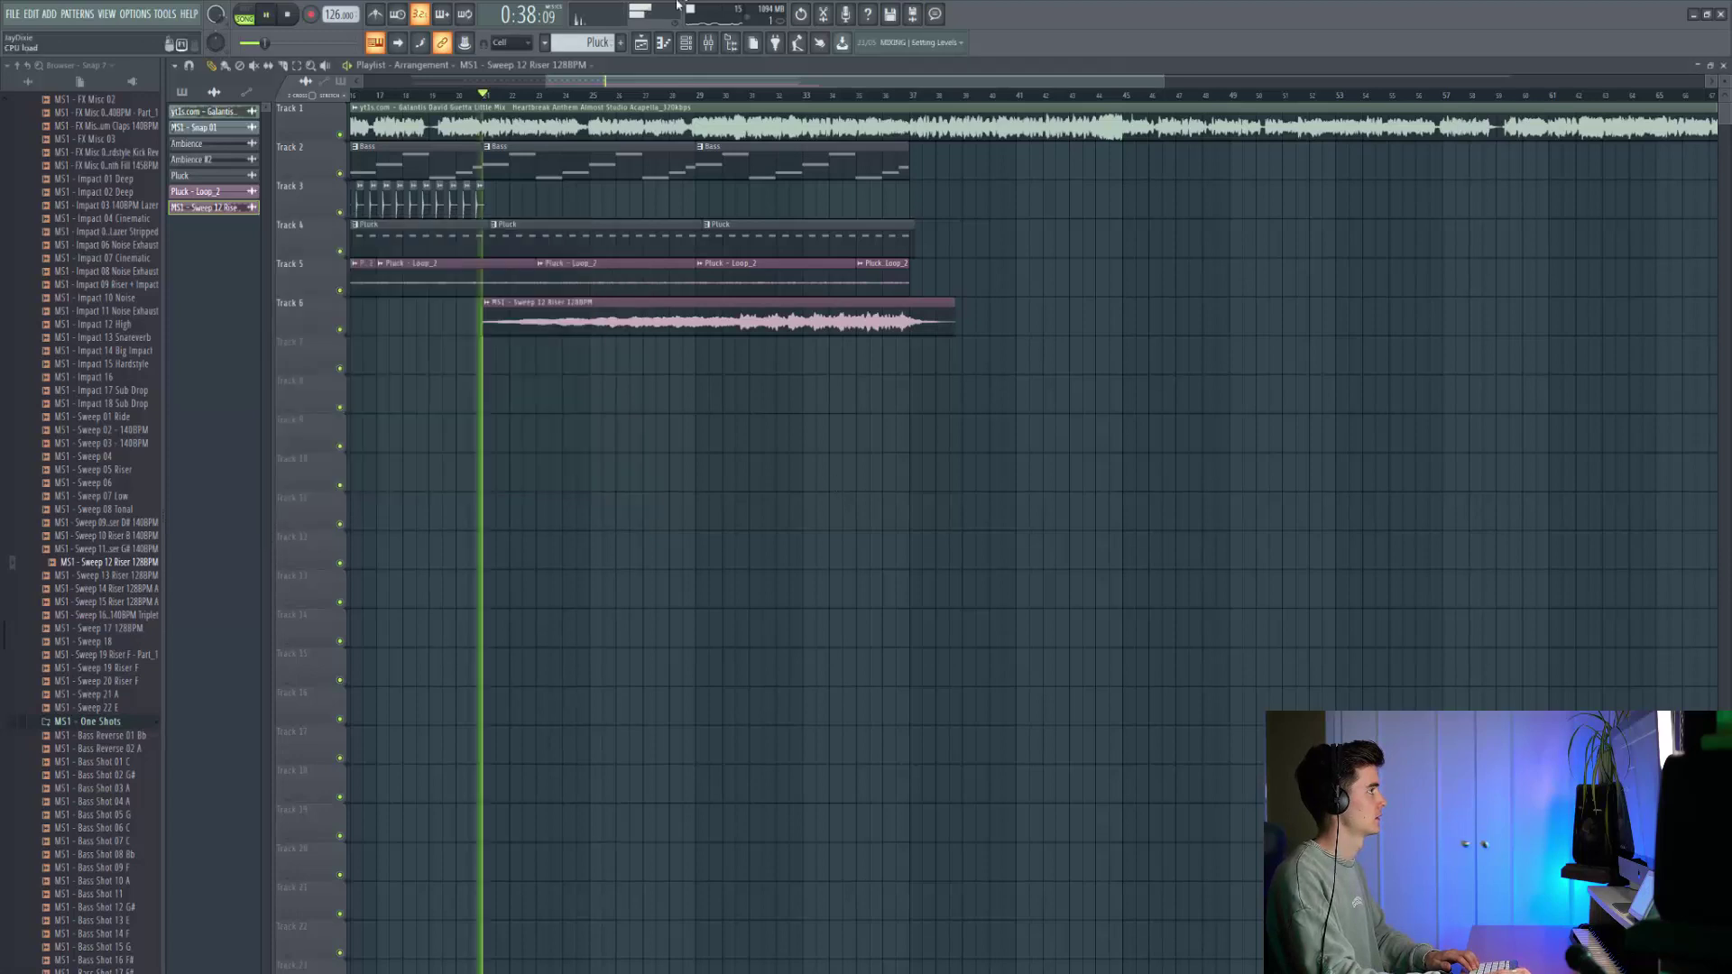
# Listen to the Sweep 12 riser just before bar 29 and reduce its channel volume further.
pyautogui.click(677, 90)
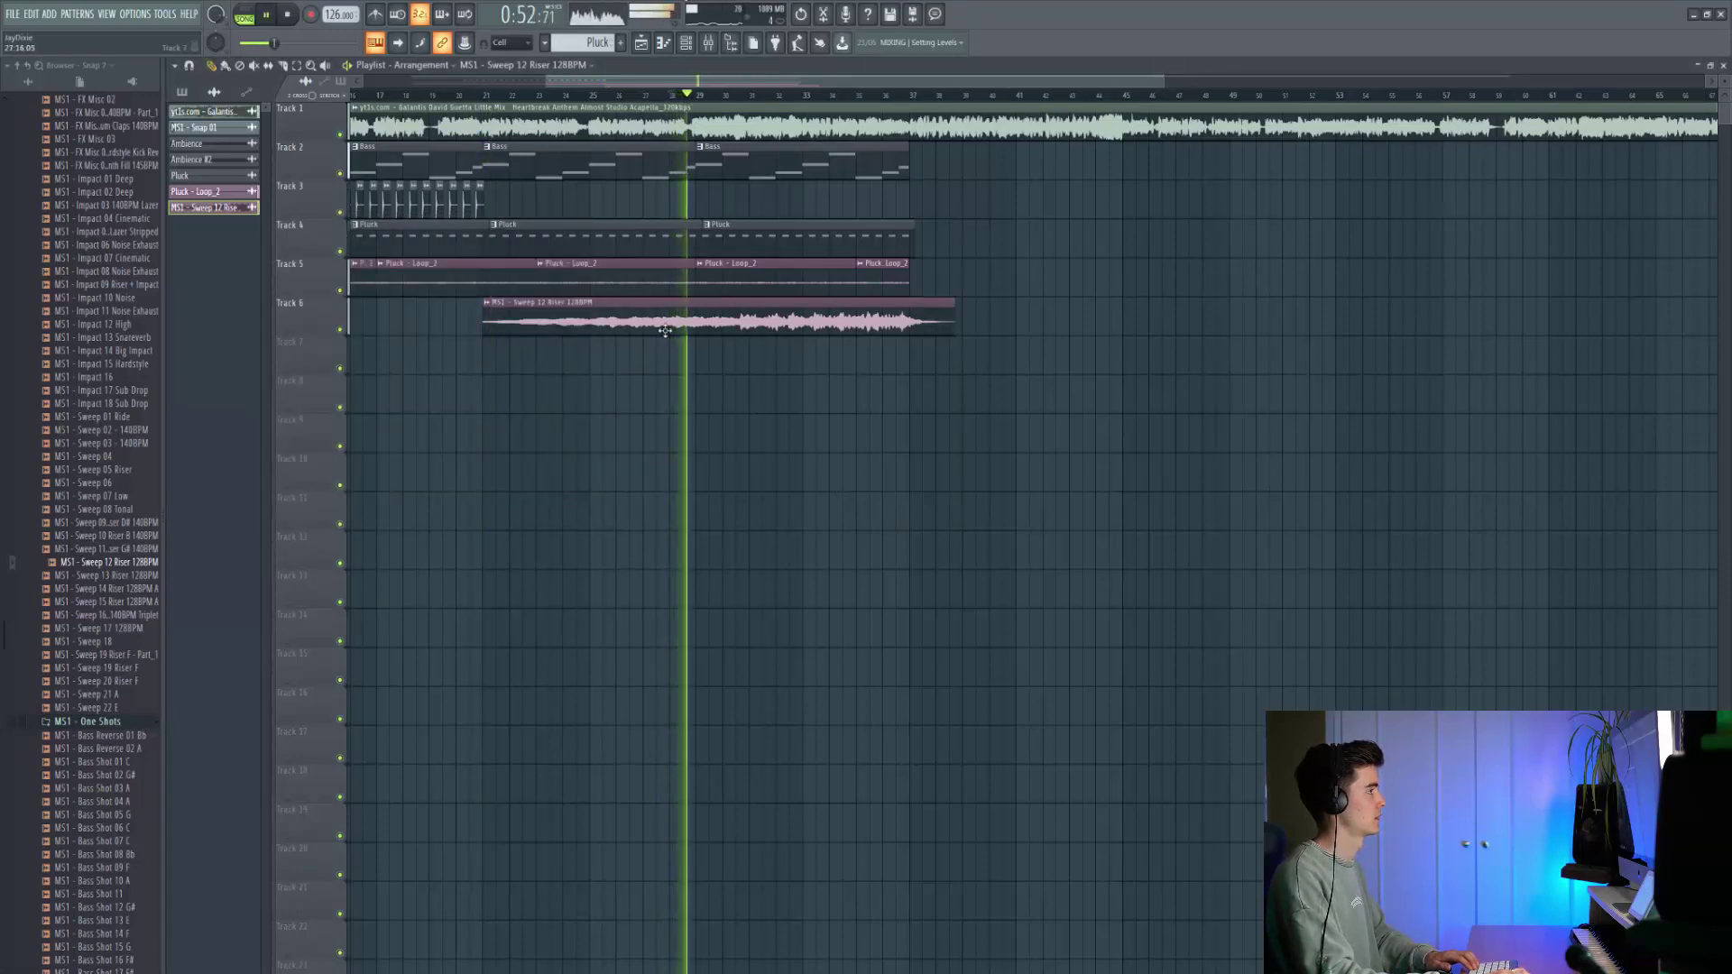
pyautogui.doubleClick(577, 312)
pyautogui.moveTo(539, 243); pyautogui.dragTo(539, 255)
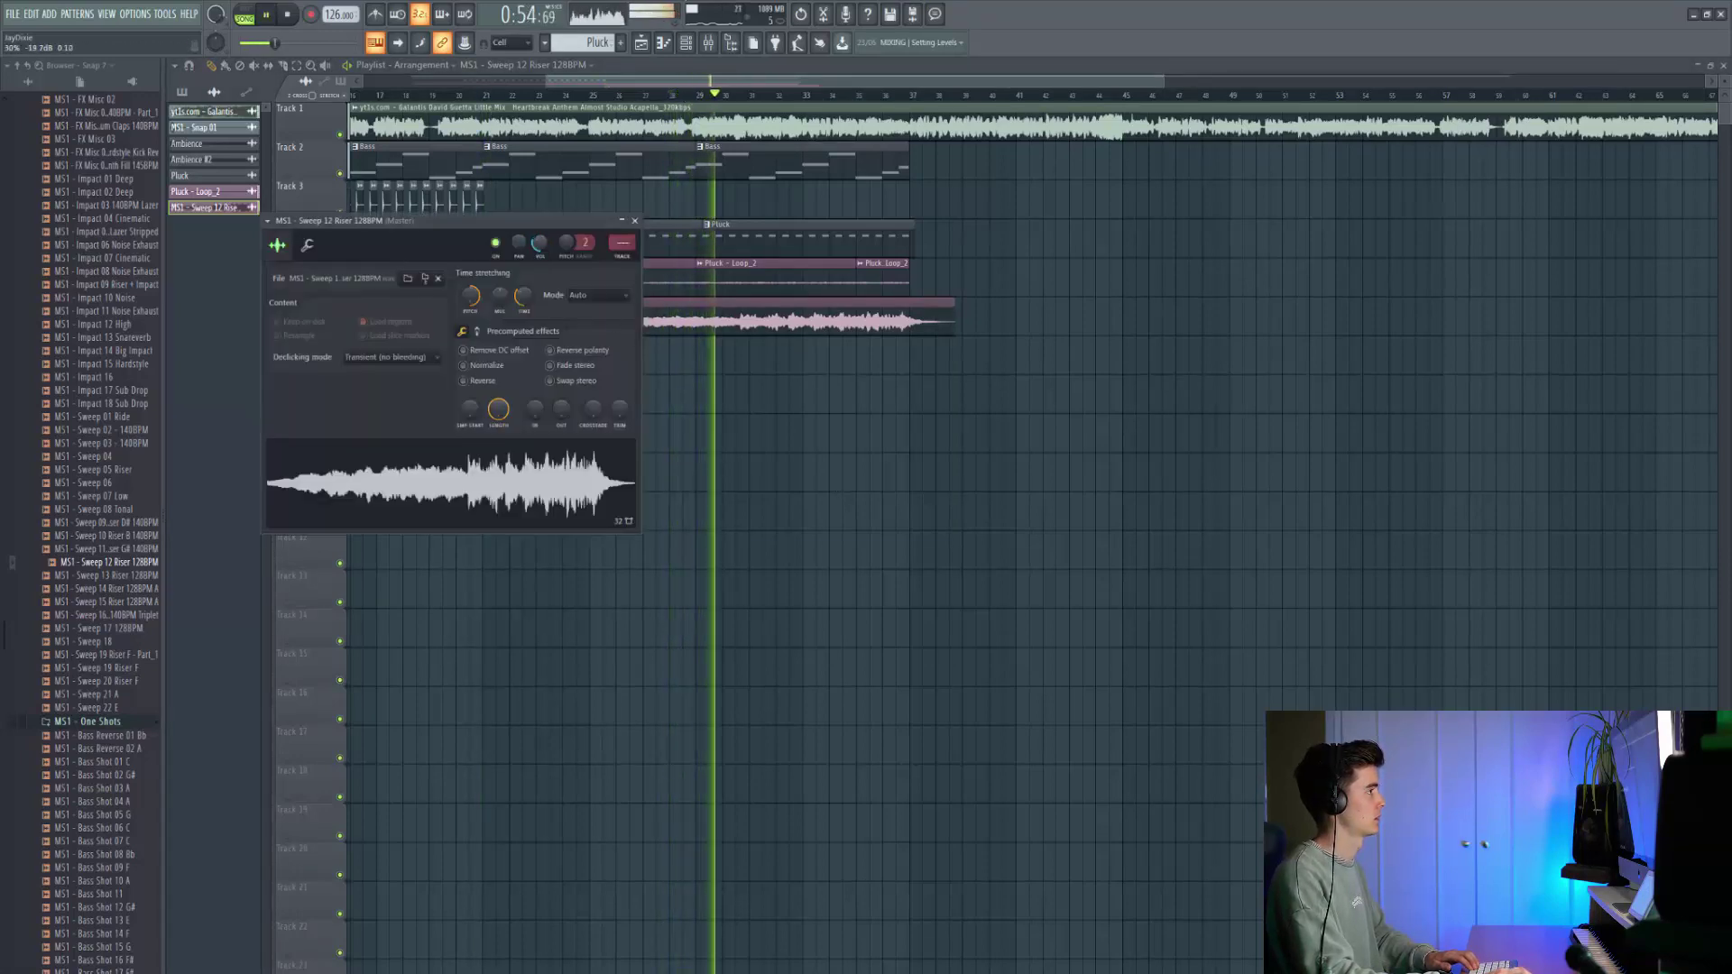
pyautogui.press('Escape')
# Solo Track 6 to hear the Sweep 12 riser alone, then delete the riser clip.
pyautogui.keyDown('ctrl'); pyautogui.click(341, 330); pyautogui.keyUp('ctrl')
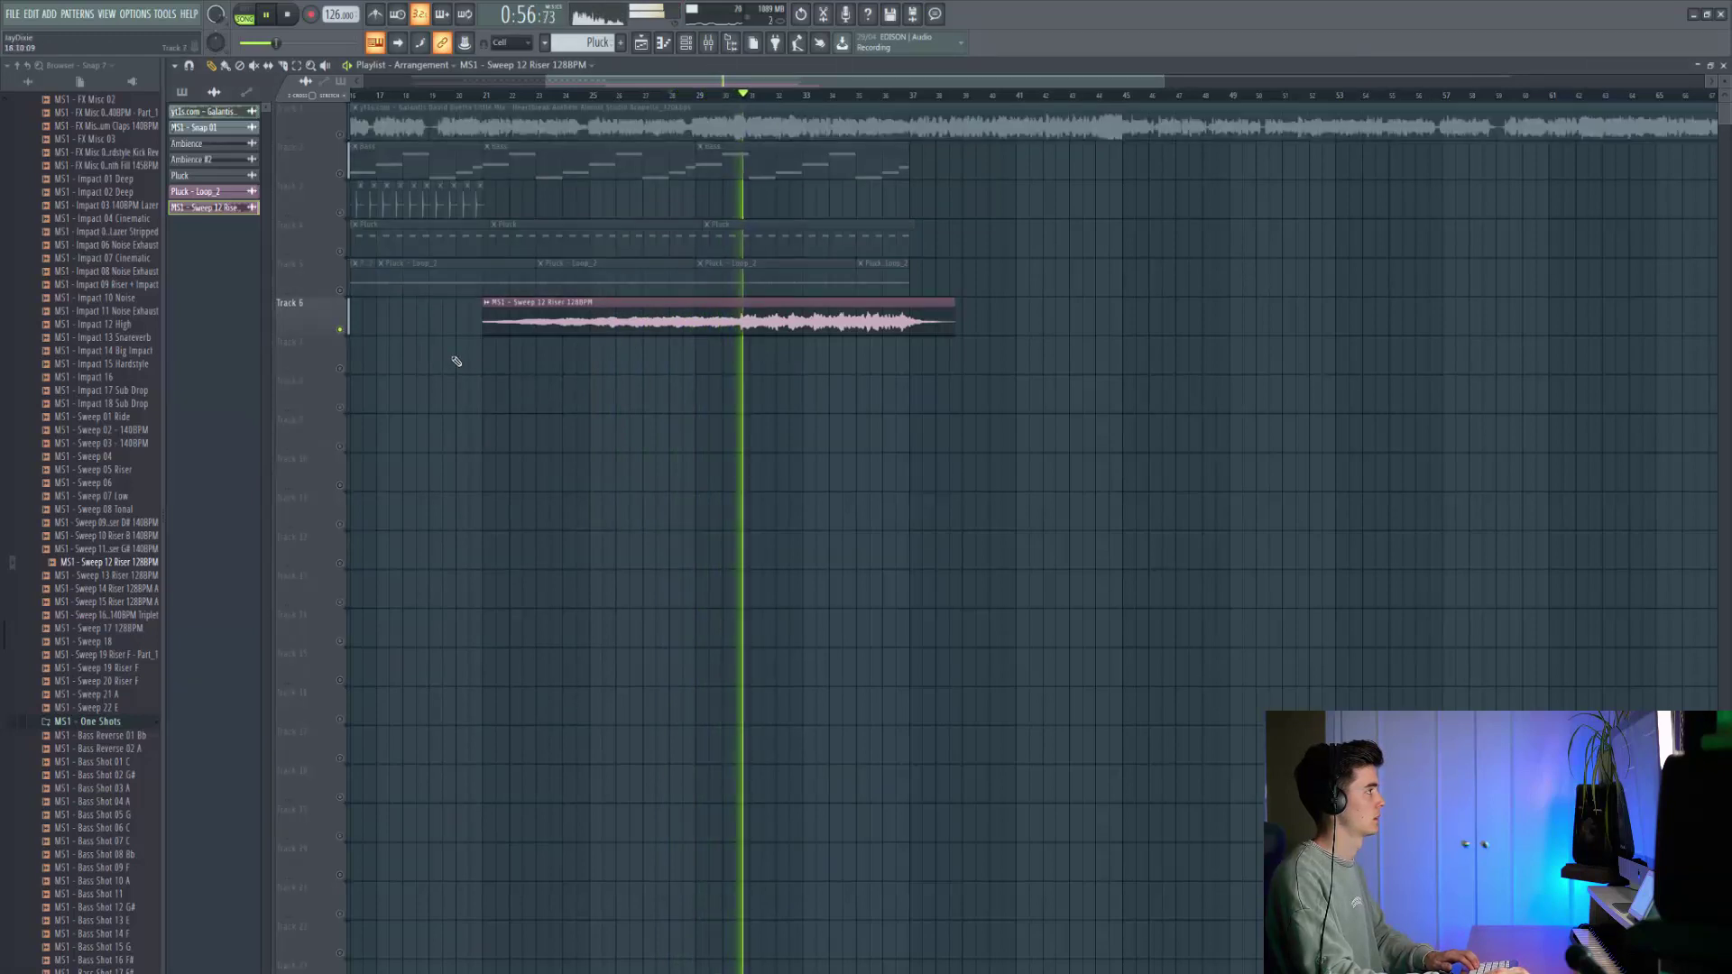
pyautogui.press('space')
pyautogui.rightClick(678, 319)
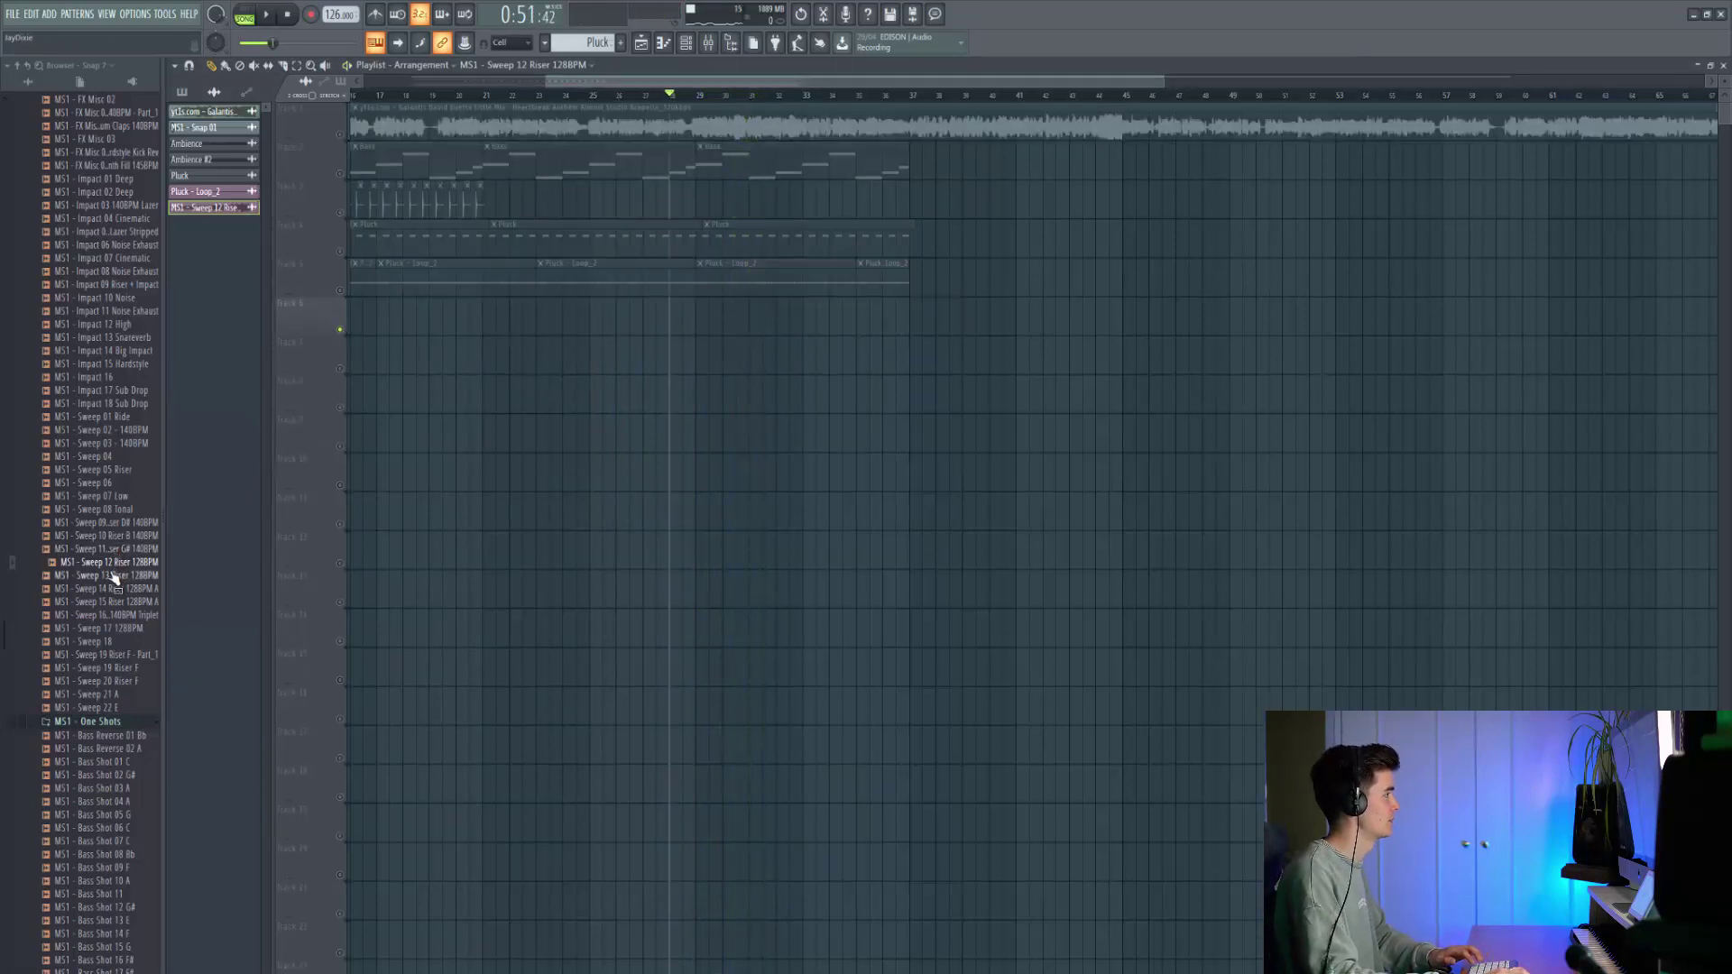
# Place the MS1 - Sweep 13 Riser 128BPM sample on Track 6 from bar 29 and fit its tempo to the project.
pyautogui.moveTo(617, 404); pyautogui.dragTo(800, 298)
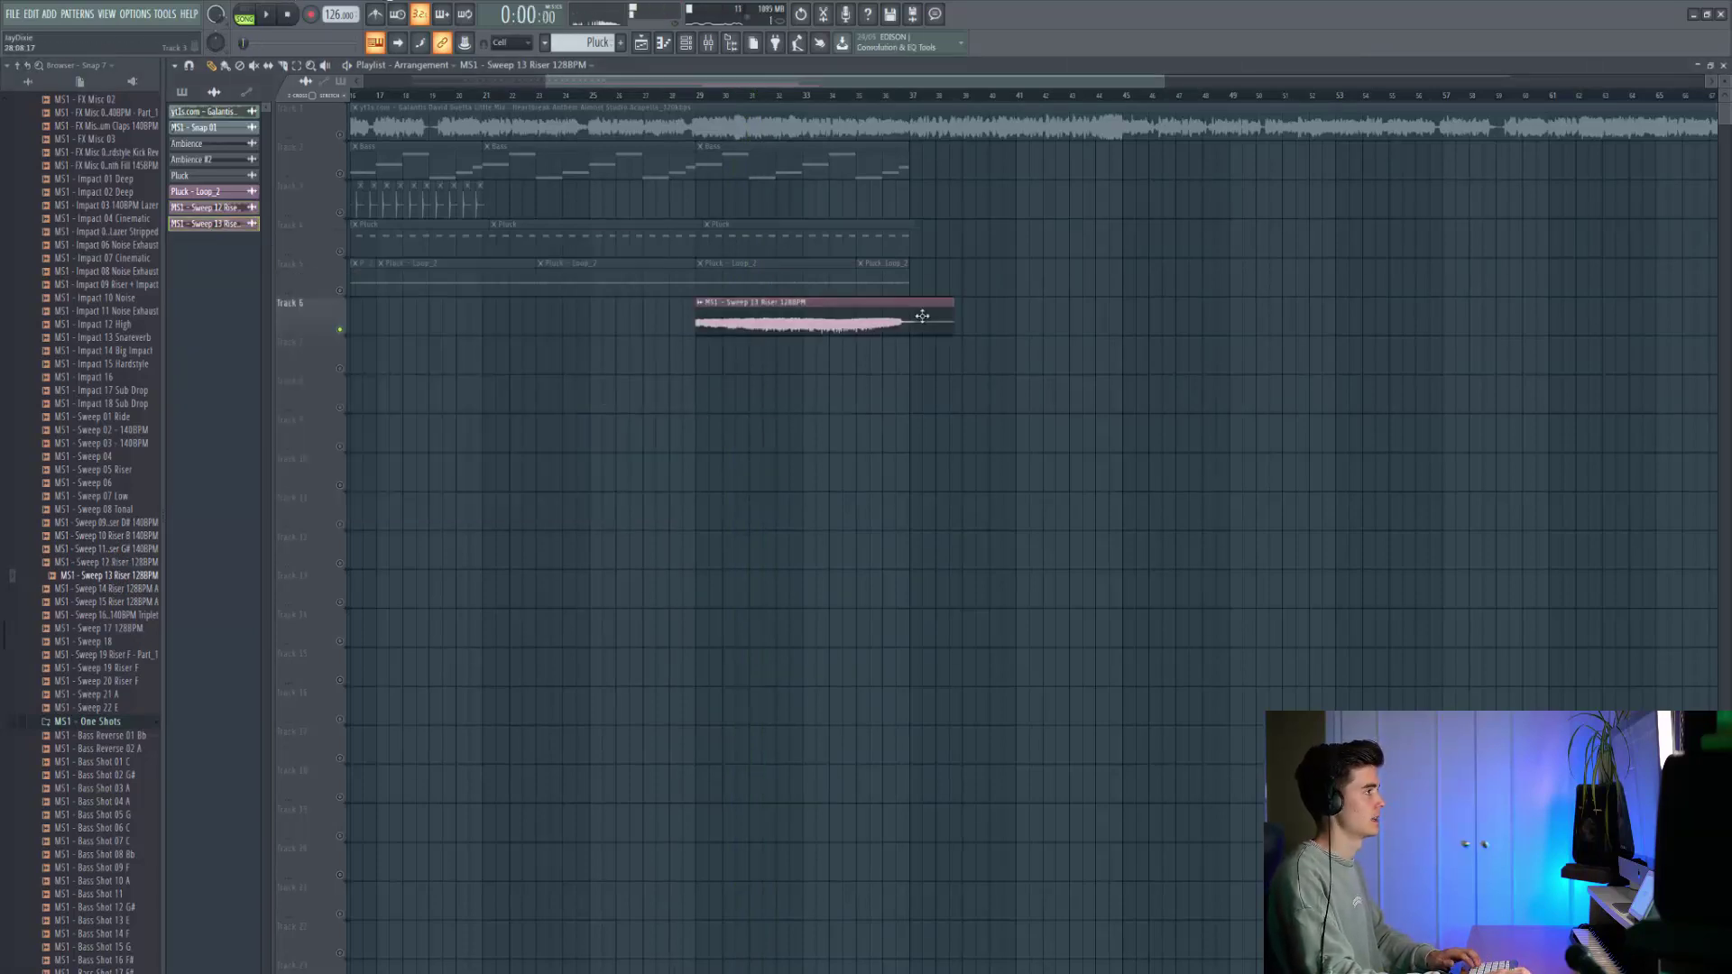
pyautogui.click(693, 310)
pyautogui.click(855, 382)
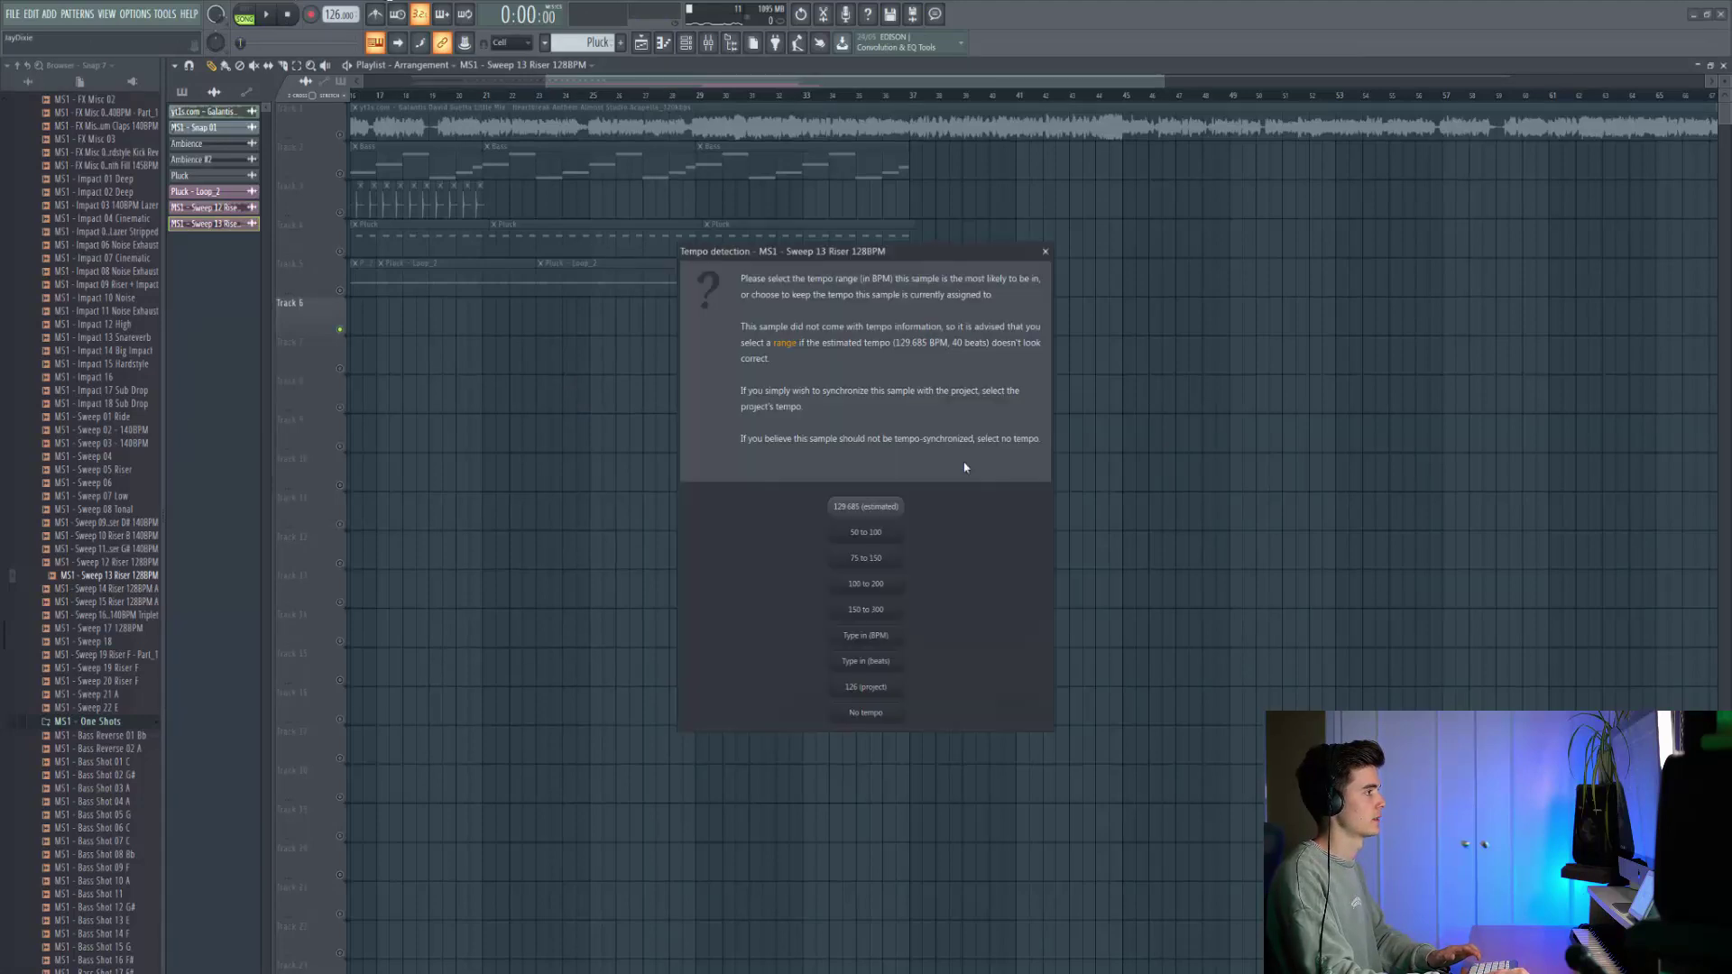
pyautogui.click(866, 609)
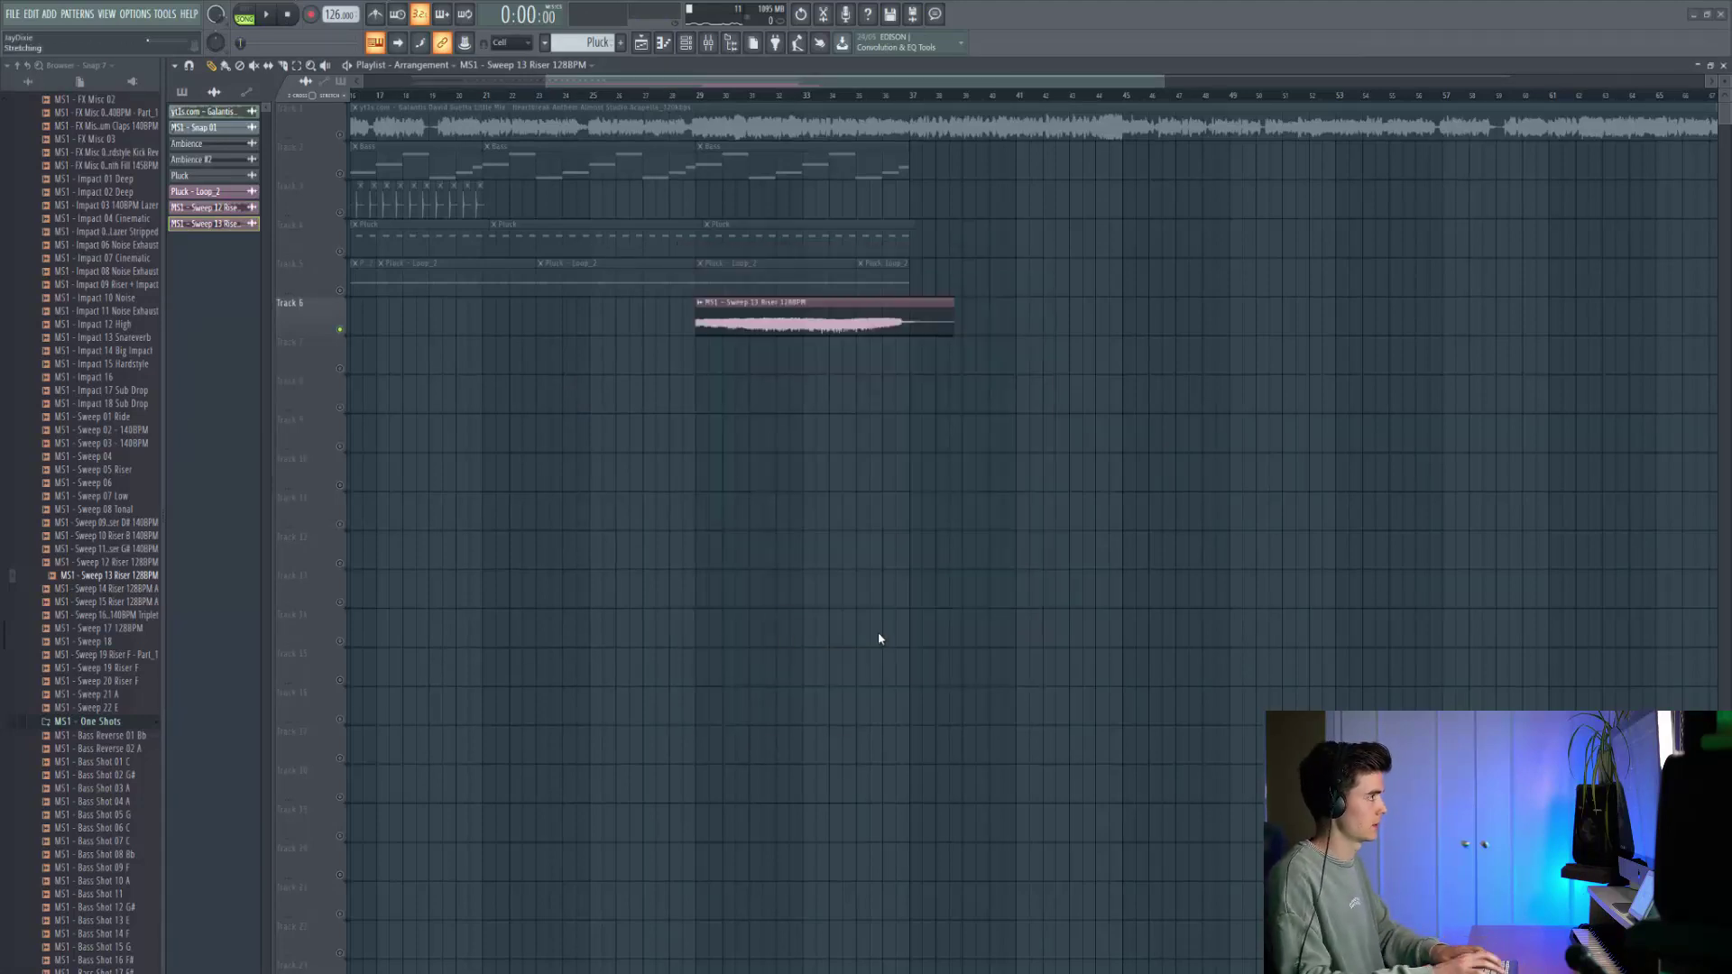
# Play from bar 29 and lower the Sweep 13 riser's channel volume.
pyautogui.click(701, 96)
pyautogui.press('space')
pyautogui.scroll(3, 820, 240)
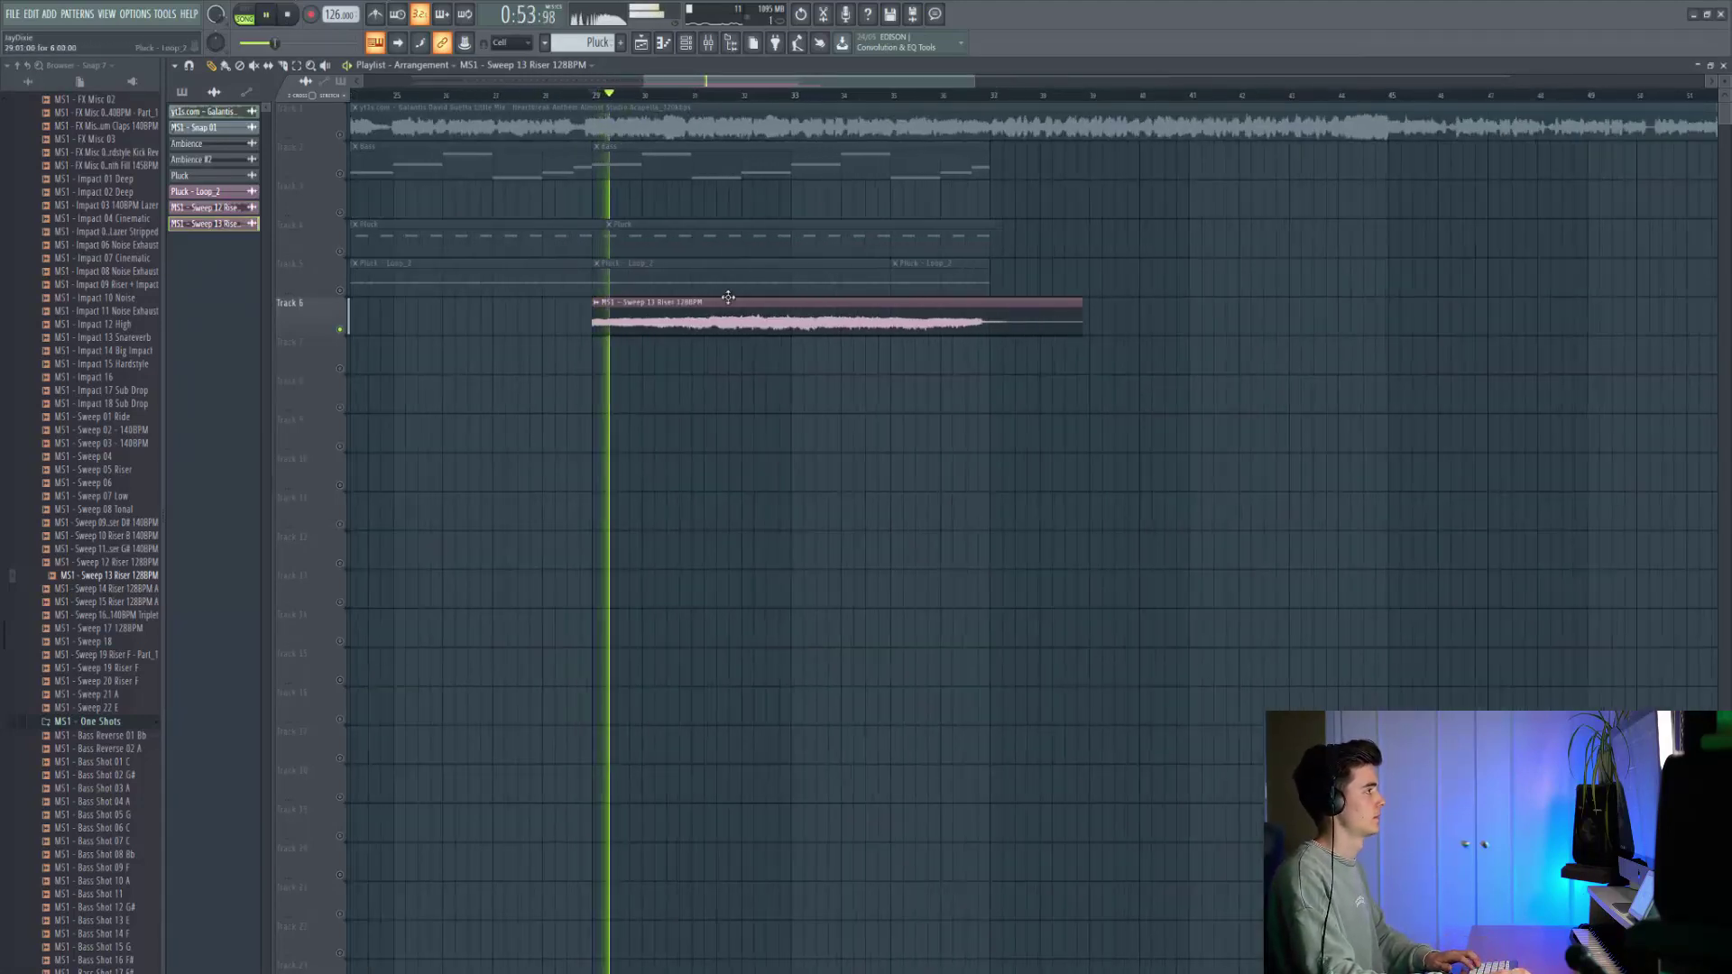
pyautogui.doubleClick(724, 303)
pyautogui.moveTo(558, 261); pyautogui.dragTo(558, 262)
pyautogui.click(652, 239)
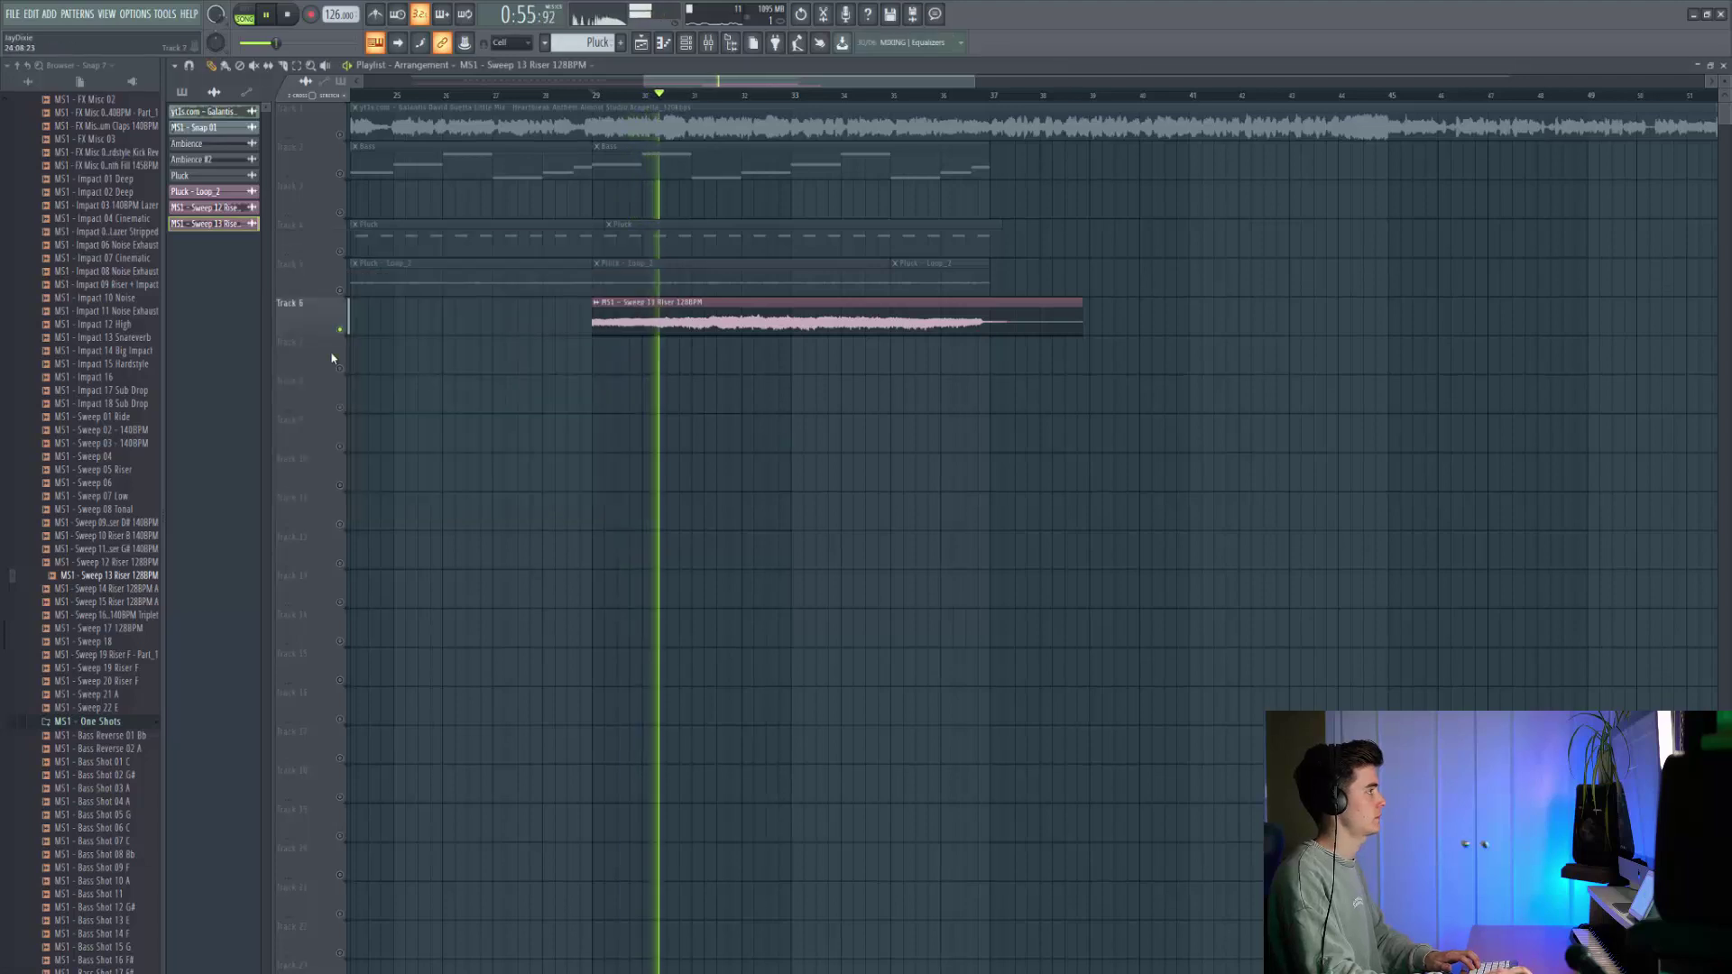
# Turn off the solo on Track 6 and check the Sweep 13 riser's sample settings against the full mix.
pyautogui.rightClick(341, 329)
pyautogui.doubleClick(594, 311)
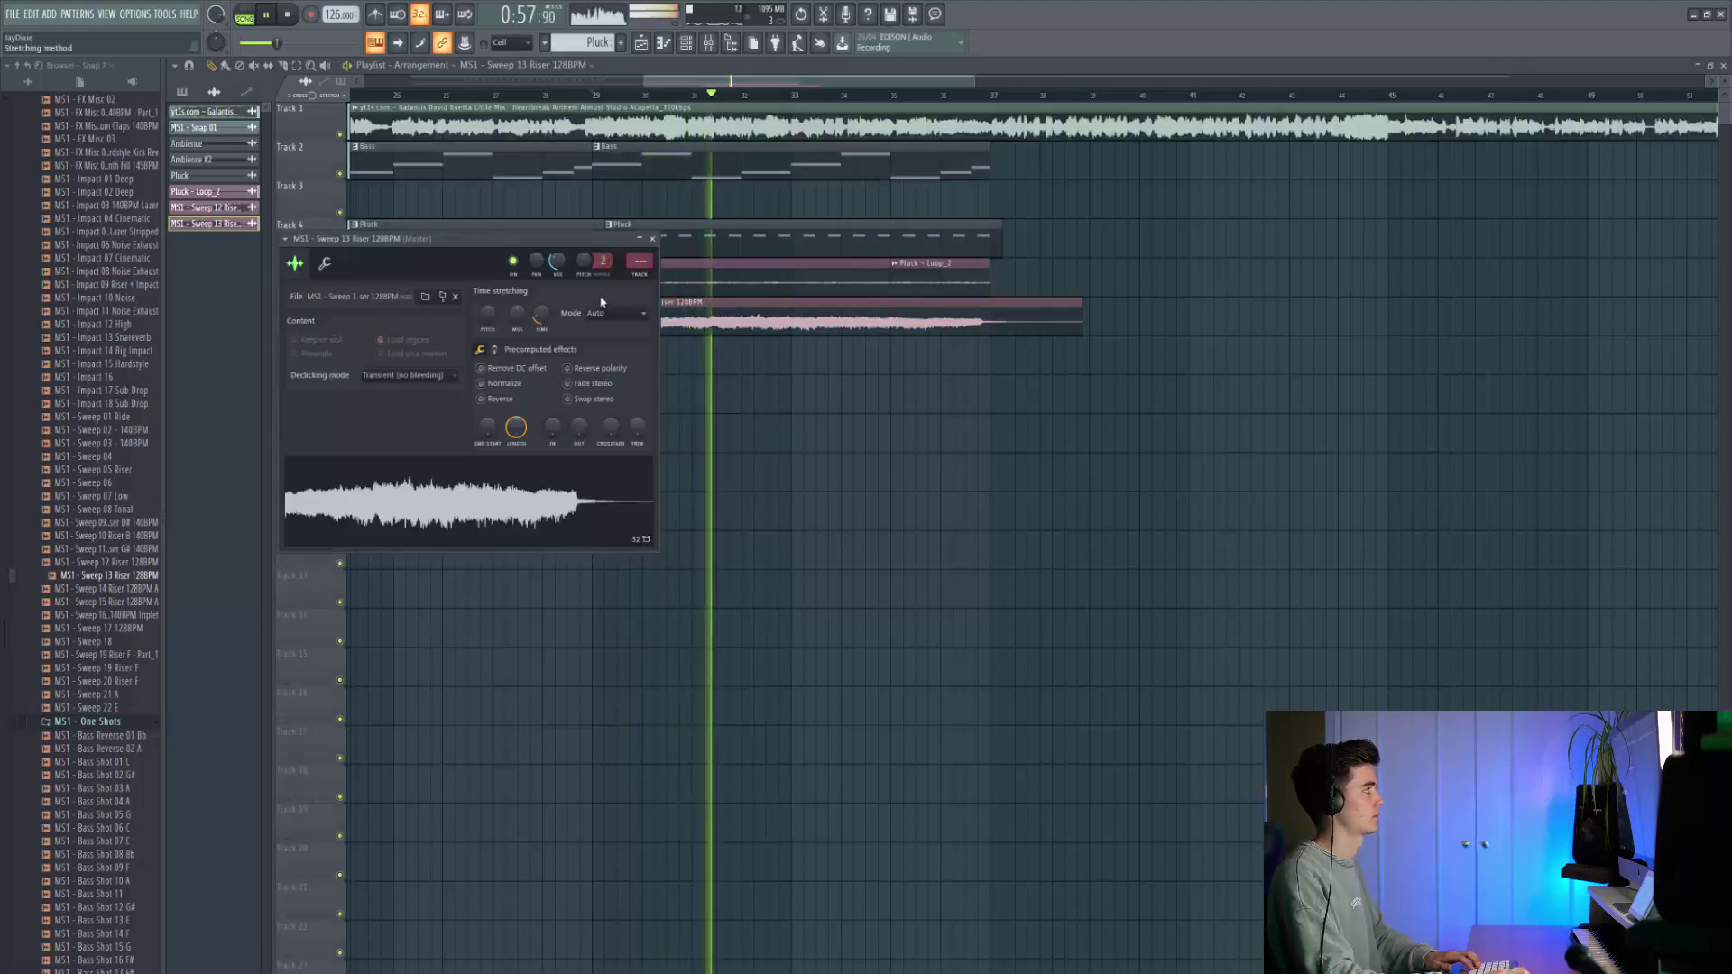
pyautogui.click(652, 239)
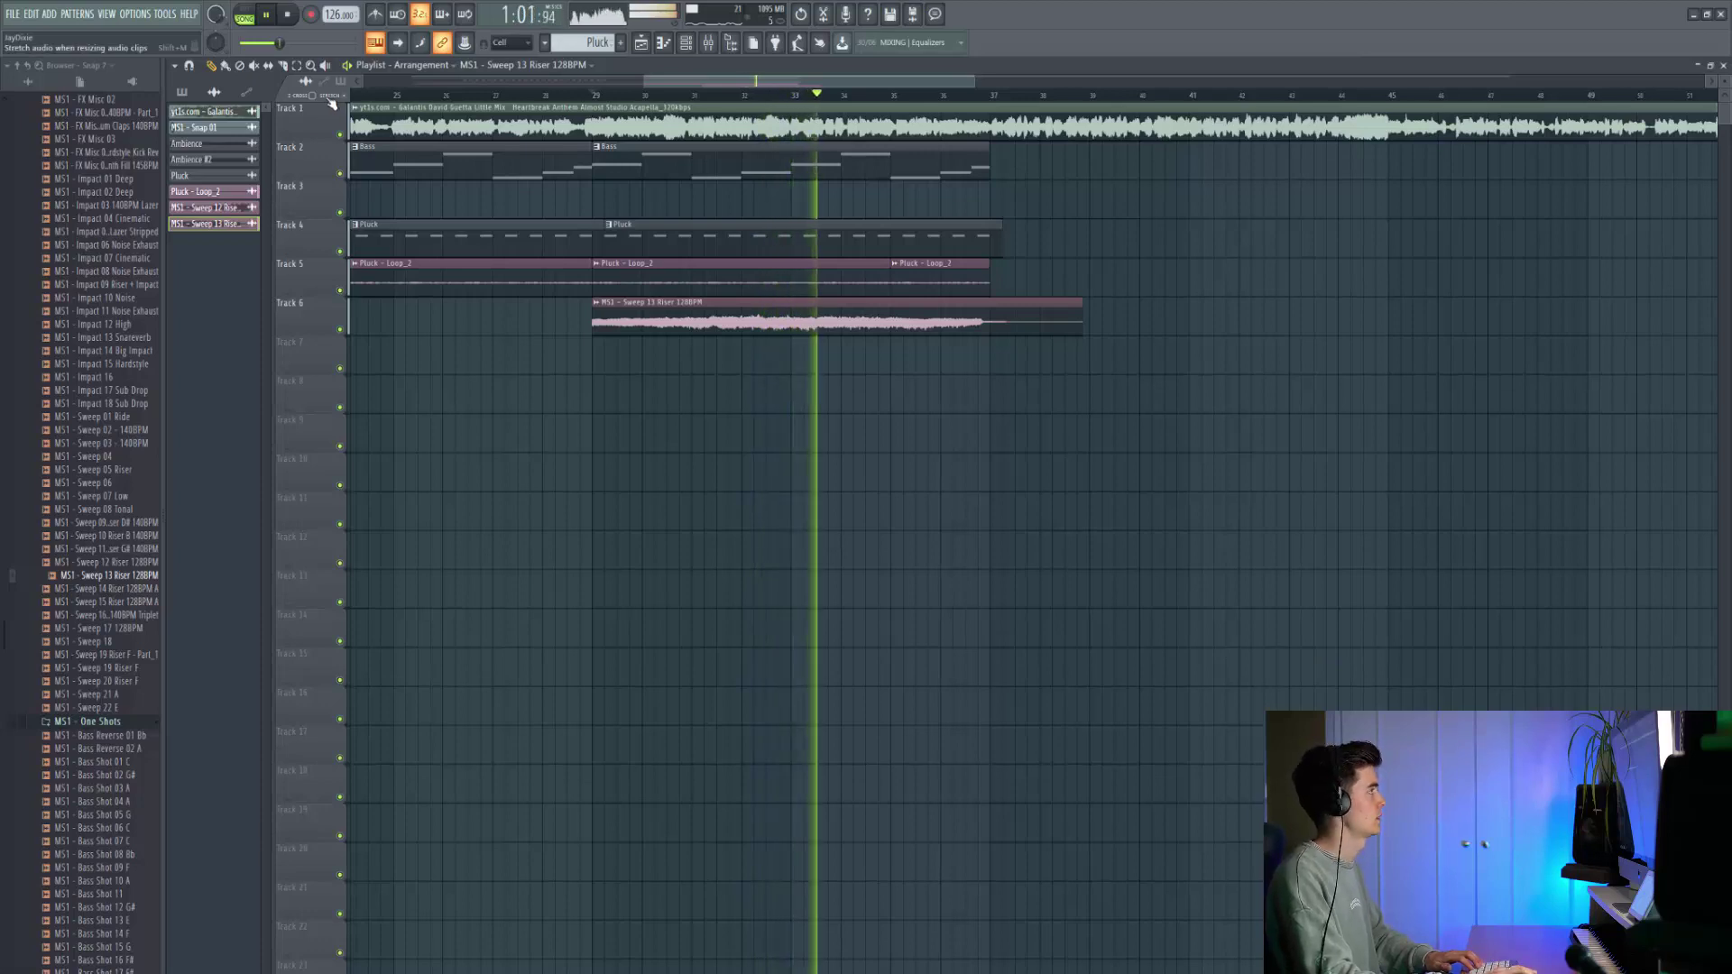
# Play the end of the build-up before bar 37 to check how the riser leads into the next section.
pyautogui.scroll(5, 980, 280)
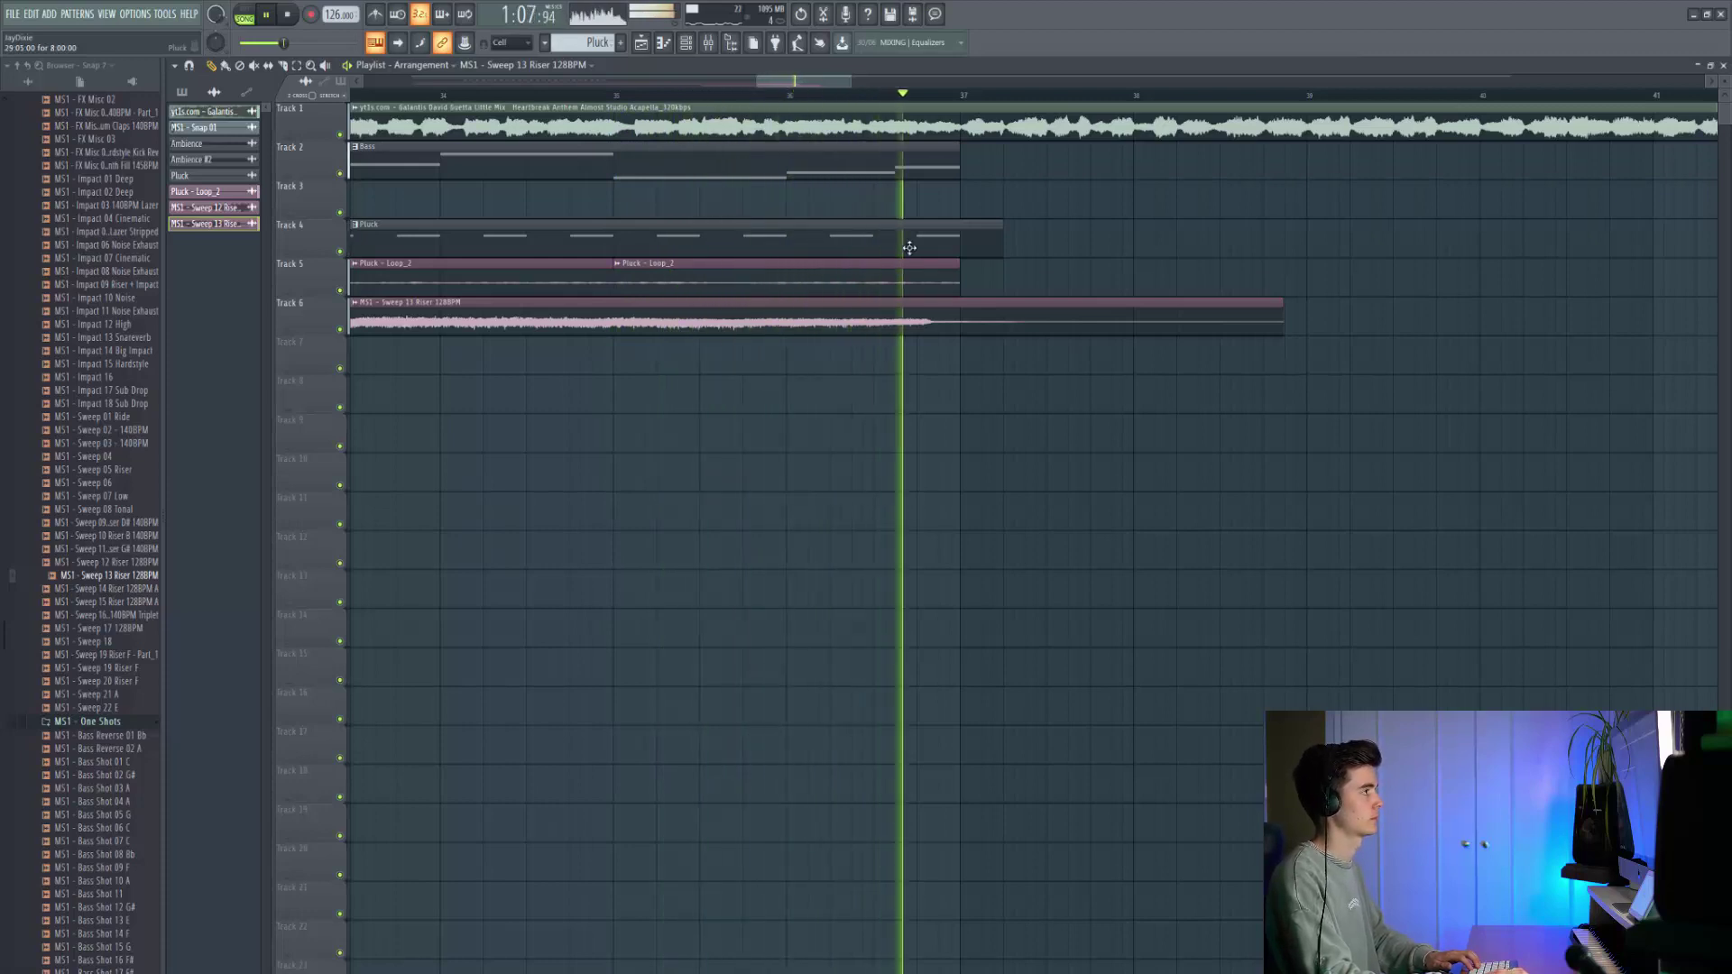
pyautogui.press('space')
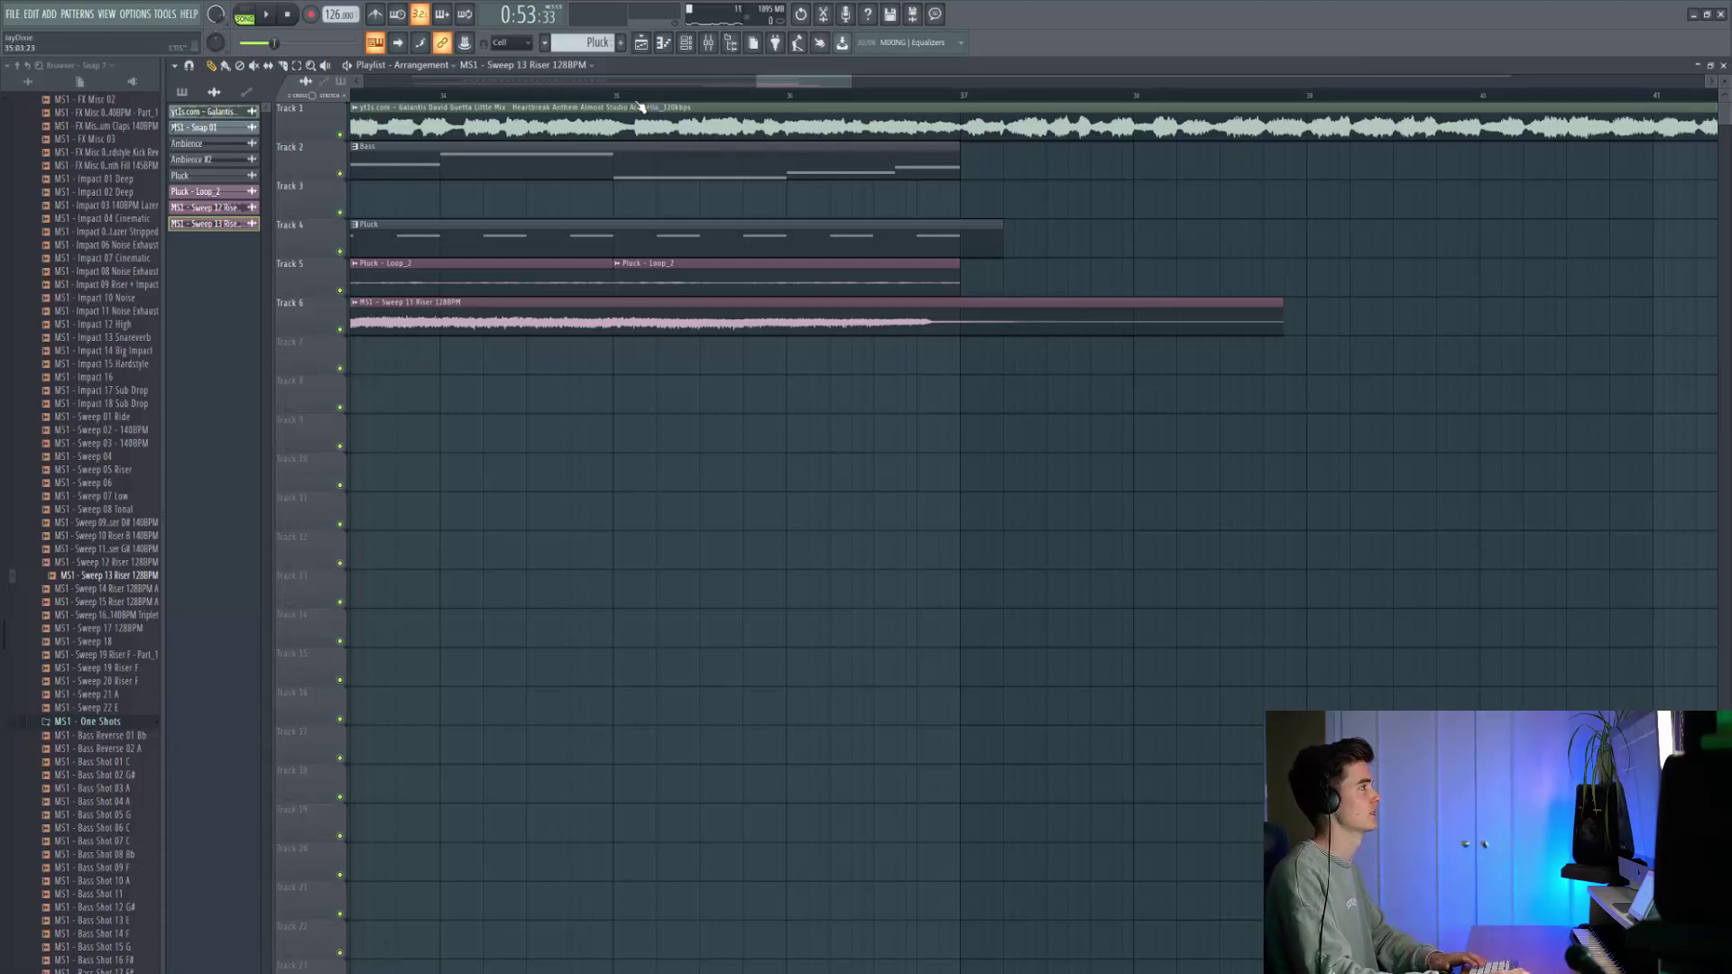
pyautogui.press('space')
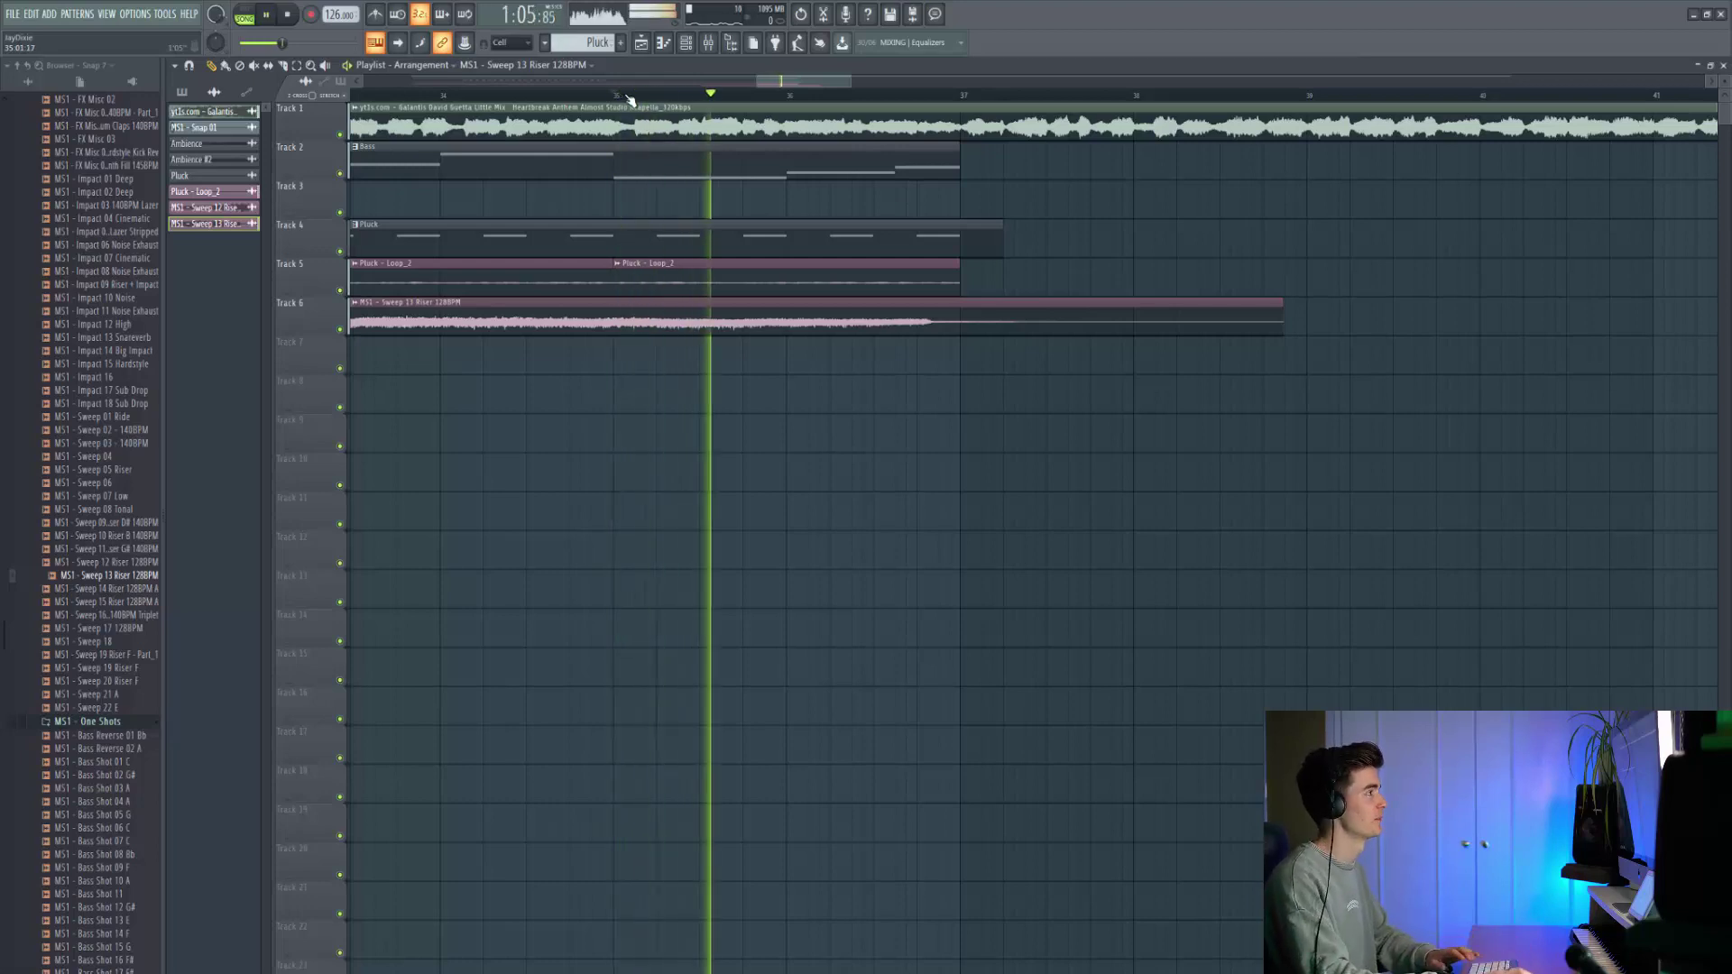
# Cut the bass, pluck, Pluck loop and riser clips at bar 36, remove everything after it, and play the transition under the acapella.
pyautogui.press('space')
pyautogui.press('space')
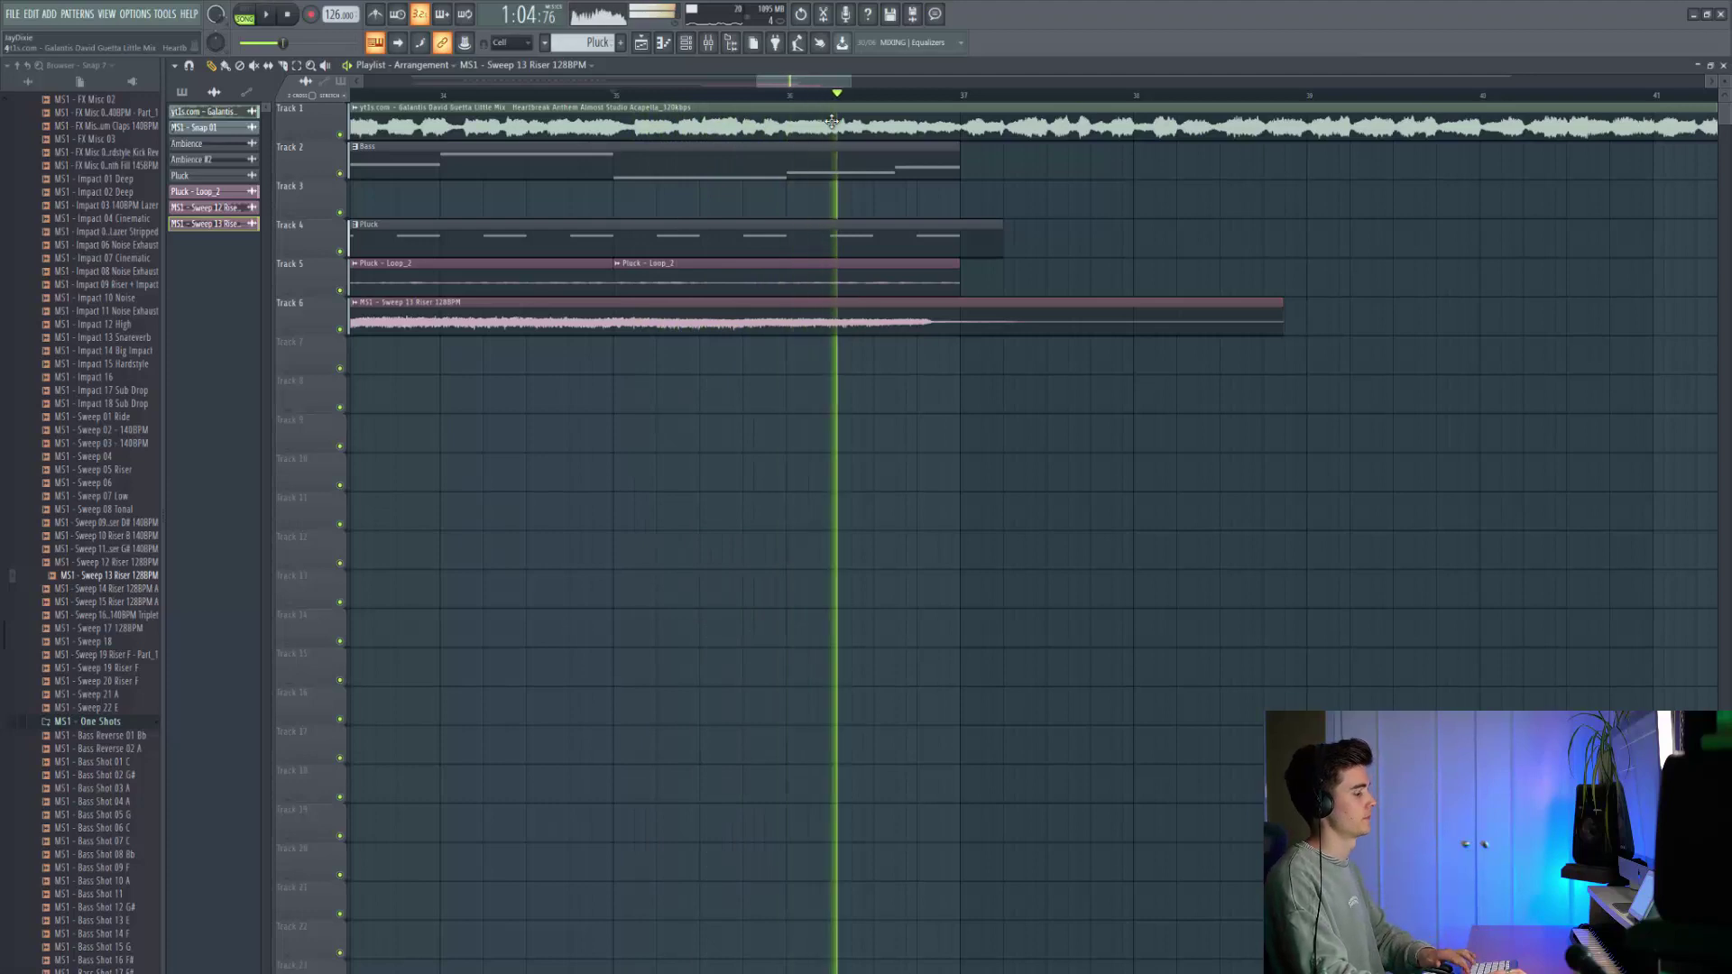
pyautogui.press('space')
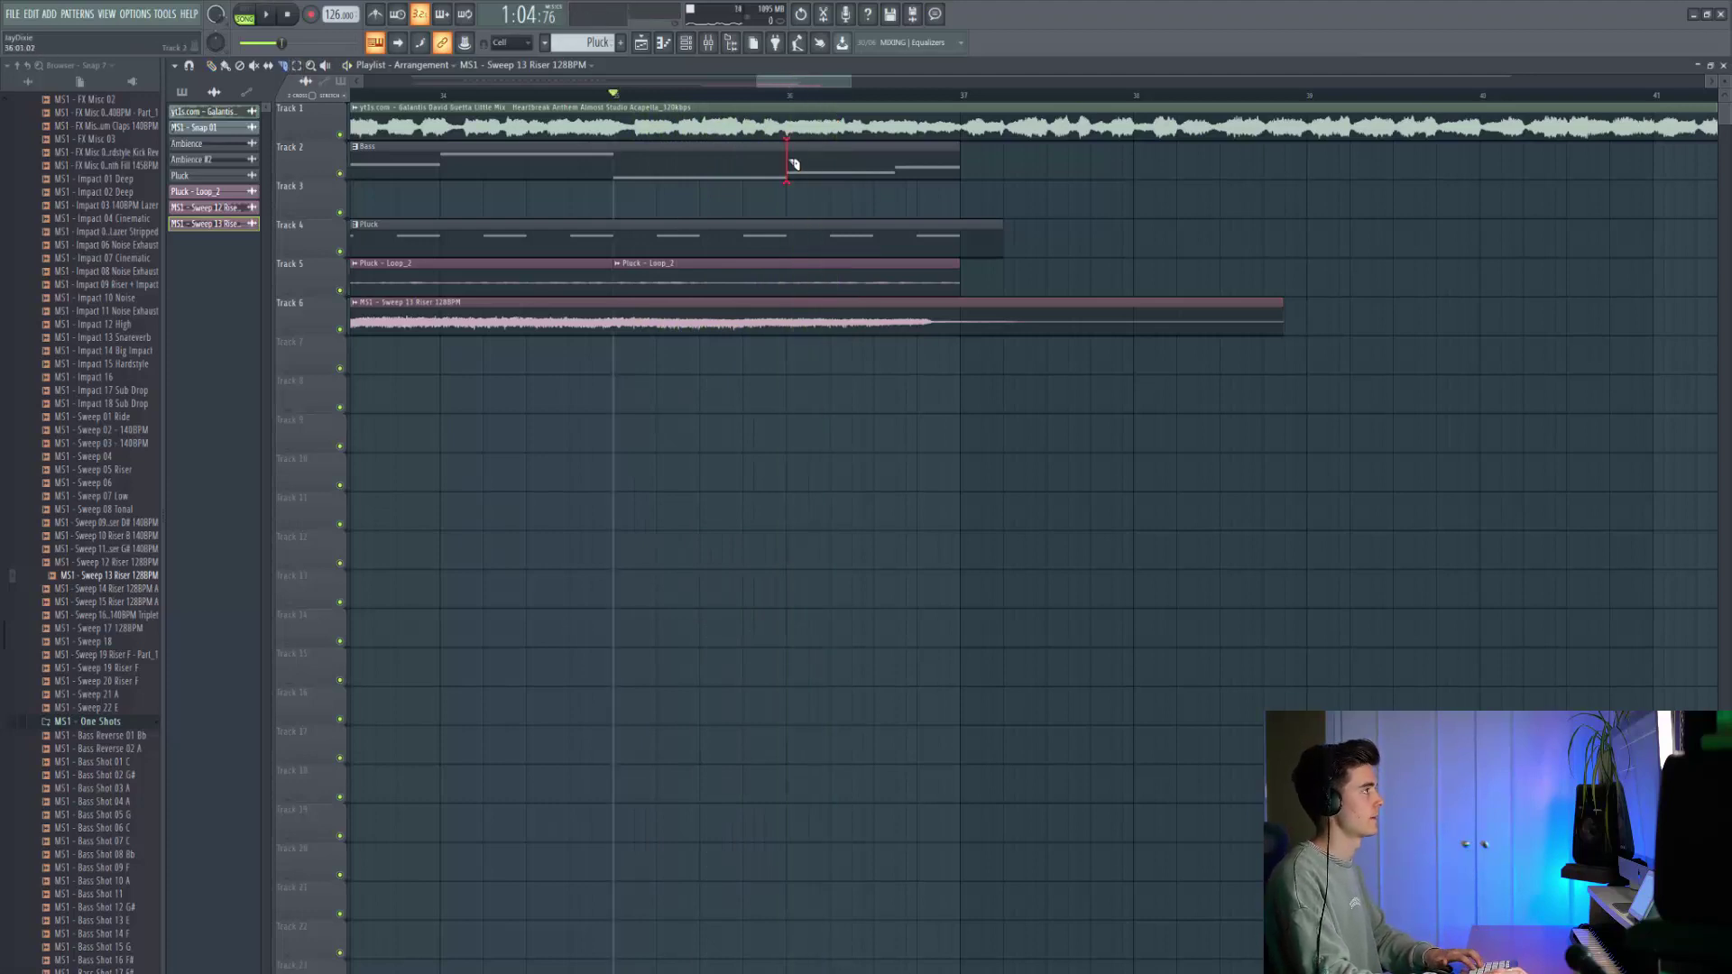
pyautogui.moveTo(798, 410); pyautogui.dragTo(799, 409)
pyautogui.press('space')
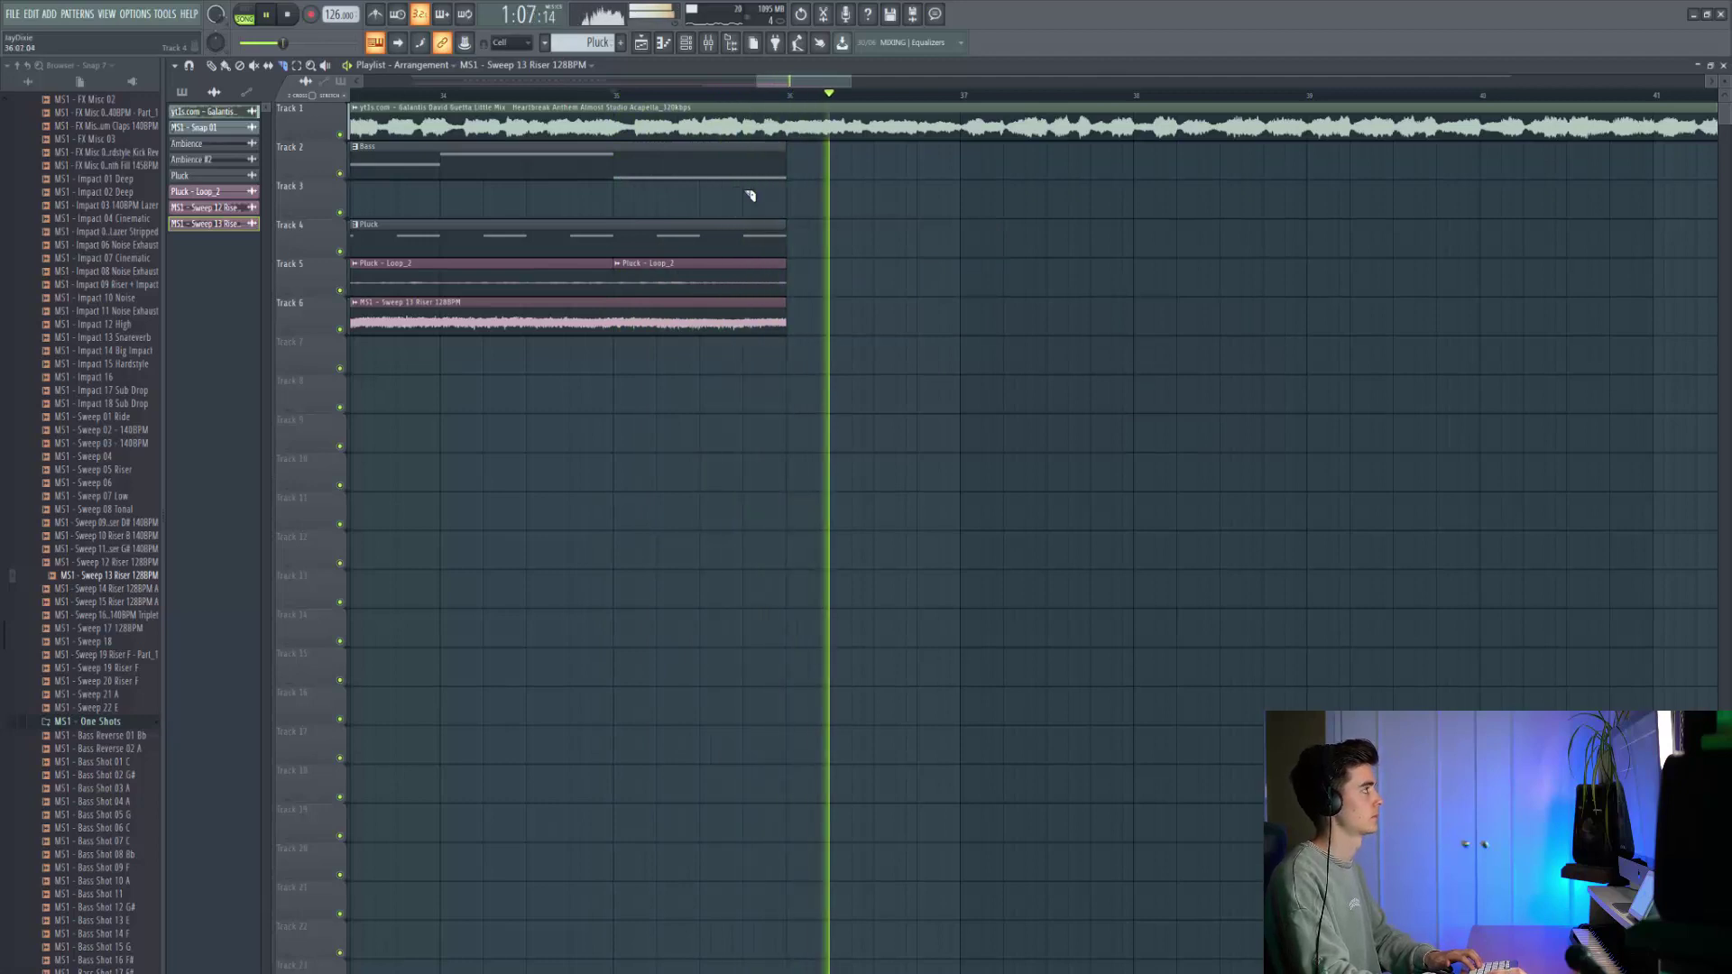
pyautogui.press('space')
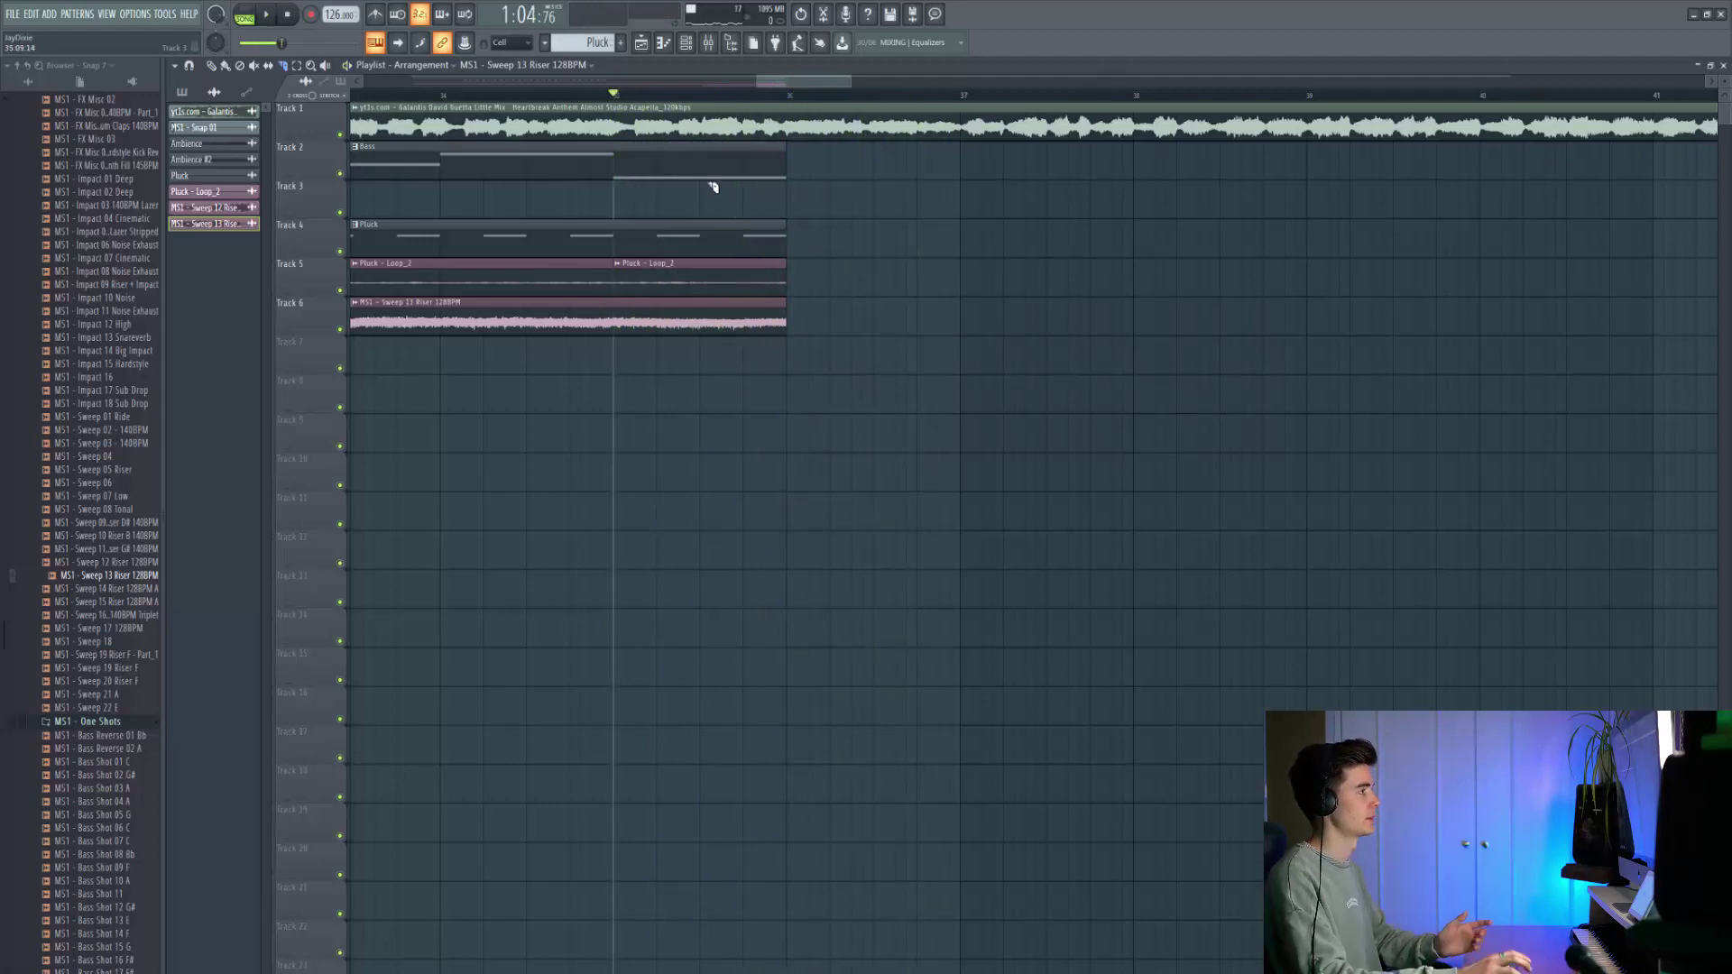
# Find the MS1 - FX Misc 03 - Stadium Claps 140BPM sample, add it to the playlist and fit its tempo to the project.
pyautogui.scroll(-8, 719, 232)
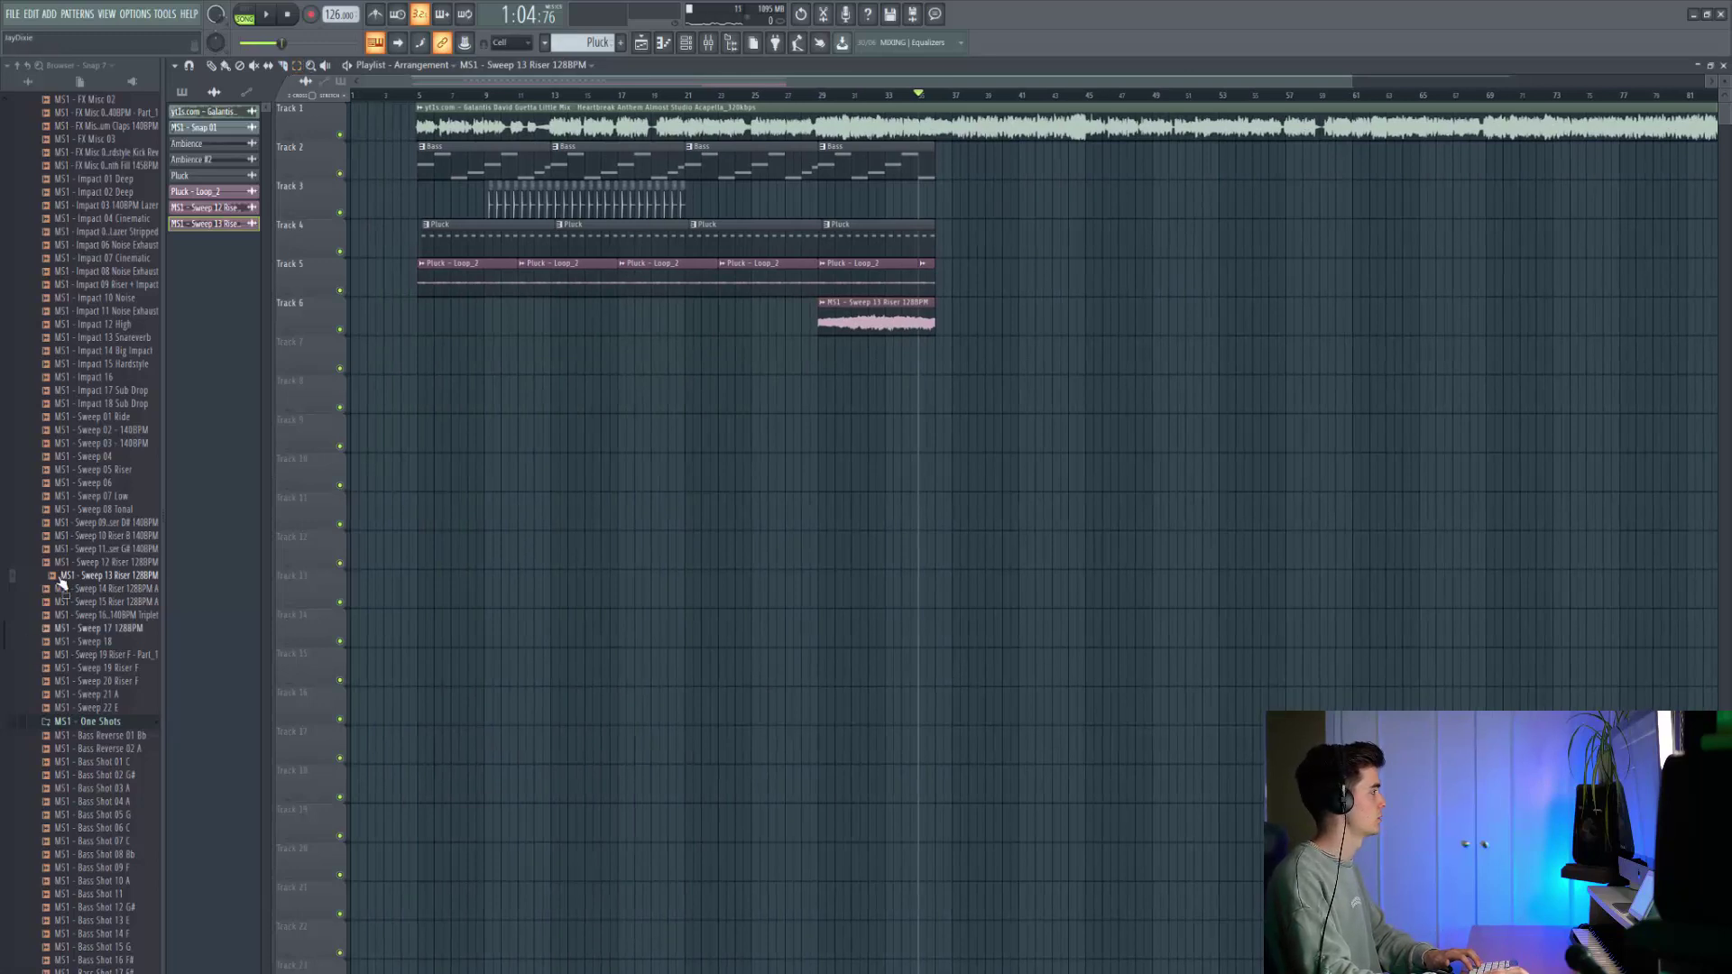
pyautogui.scroll(8, 128, 608)
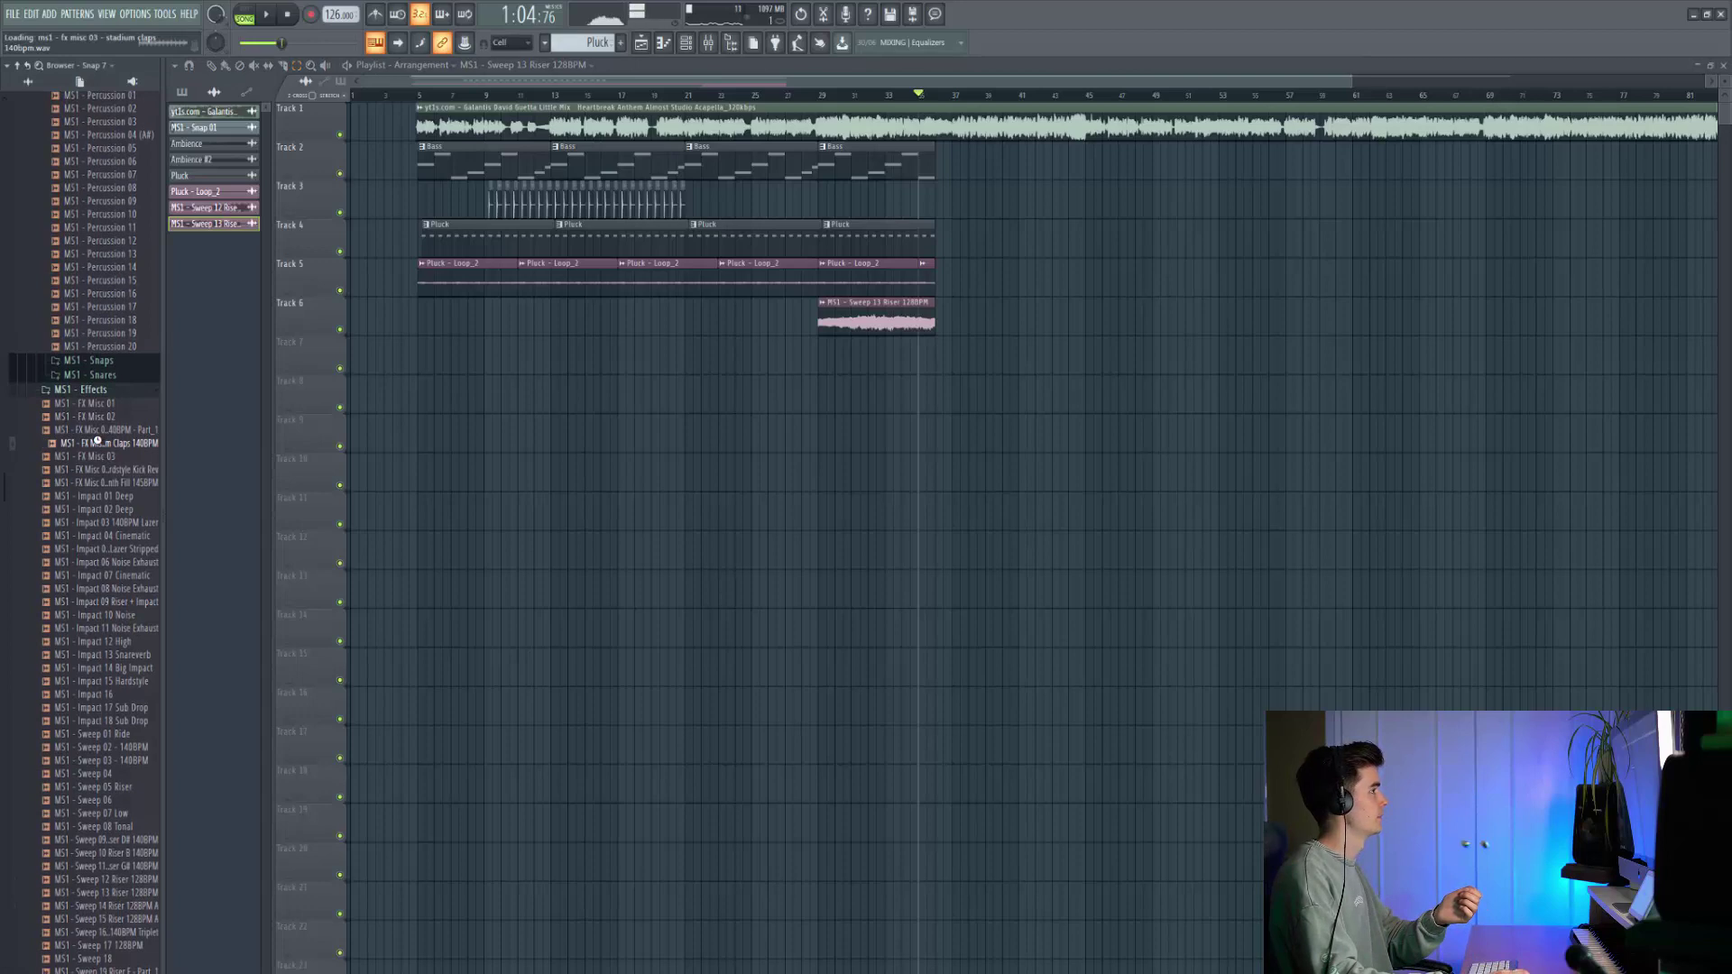
pyautogui.moveTo(764, 456); pyautogui.dragTo(762, 455)
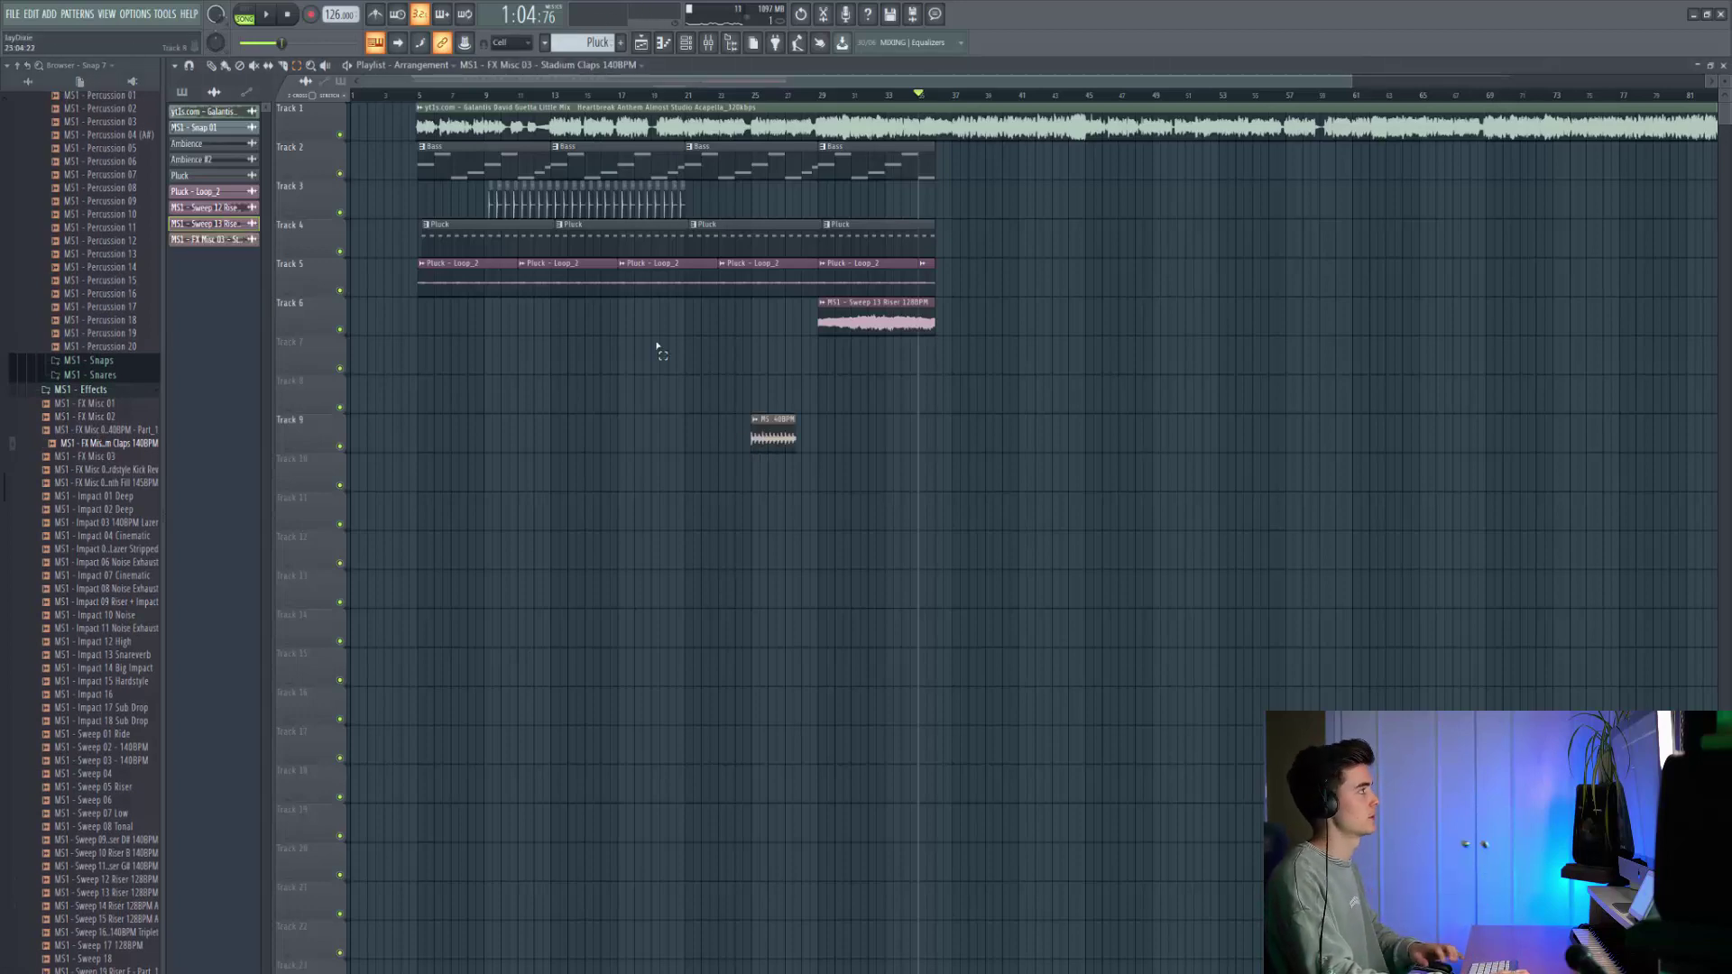
pyautogui.rightClick(763, 437)
pyautogui.click(907, 496)
pyautogui.click(879, 503)
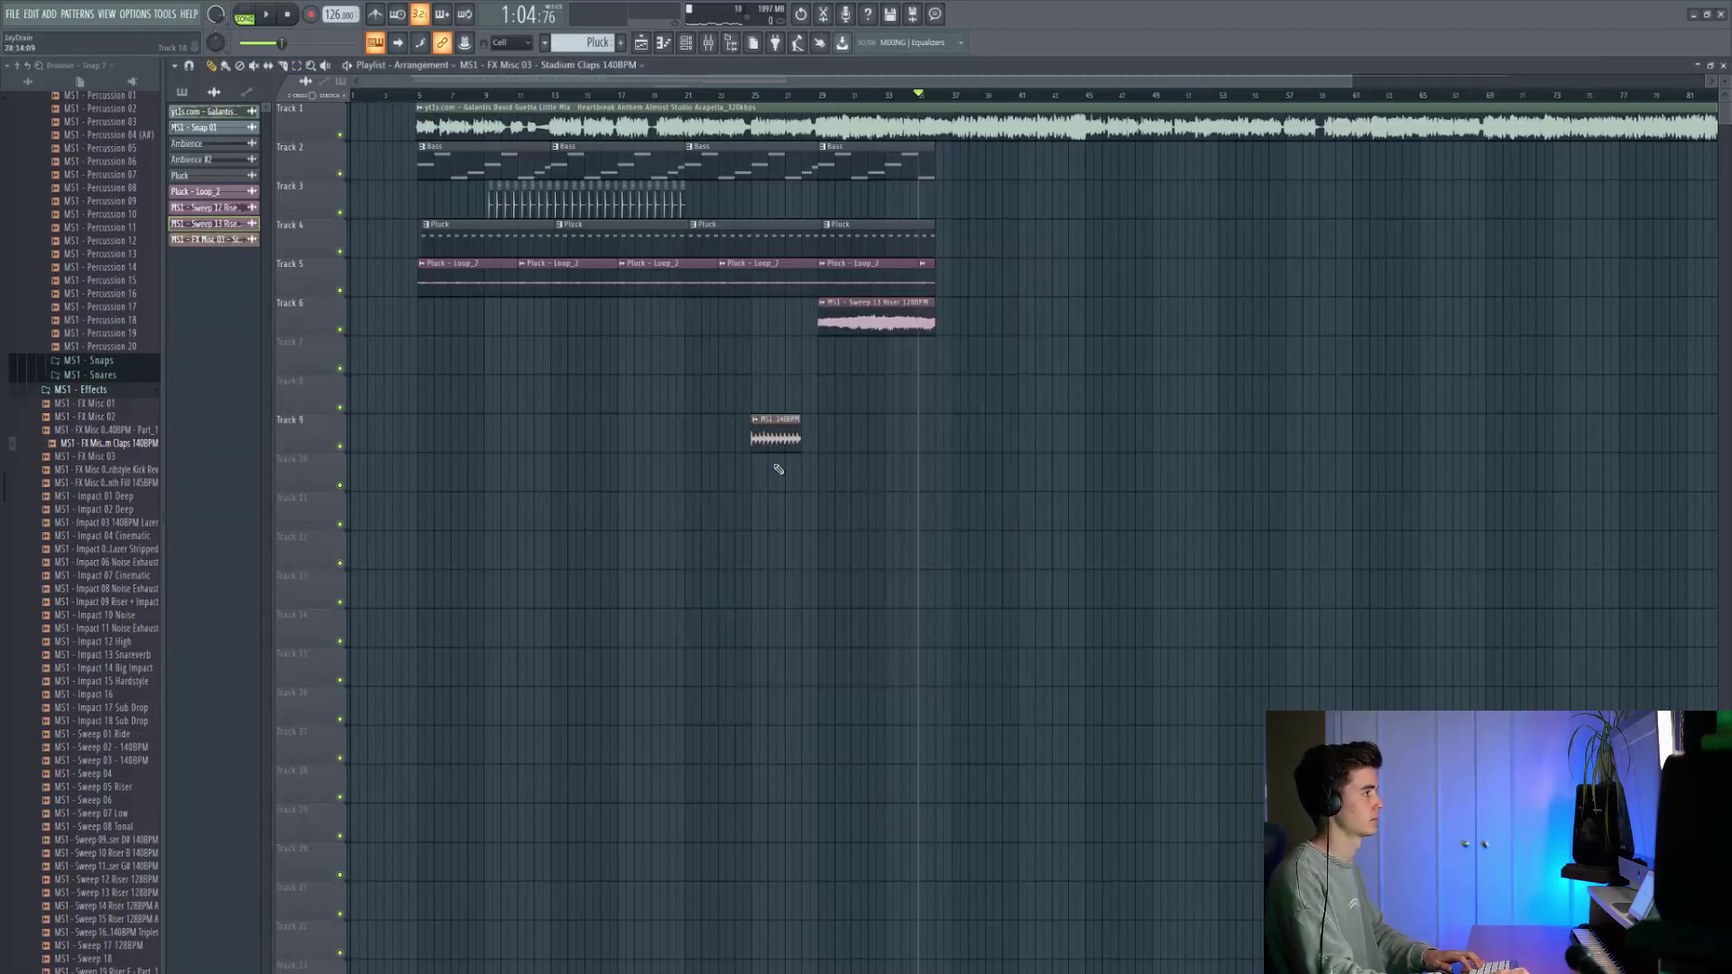
# Move the Stadium Claps clip to Track 3 at bar 21, play from just before it and adjust its channel volume.
pyautogui.doubleClick(709, 202)
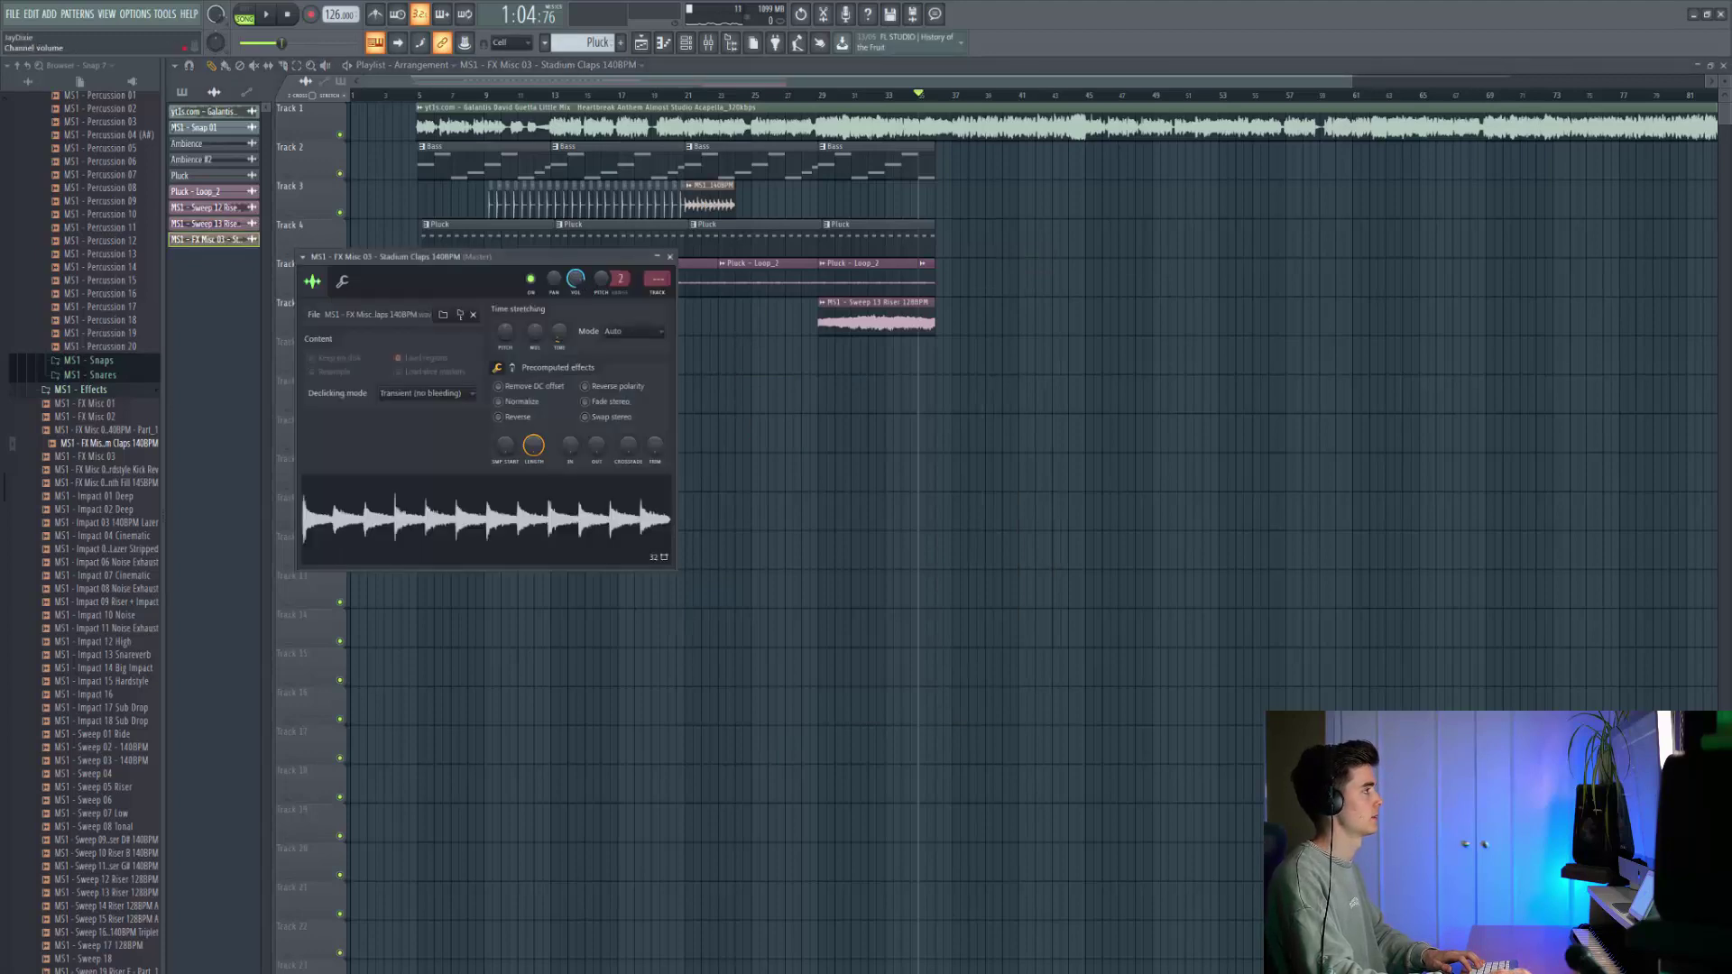
pyautogui.scroll(3, 741, 200)
pyautogui.click(602, 95)
pyautogui.press('space')
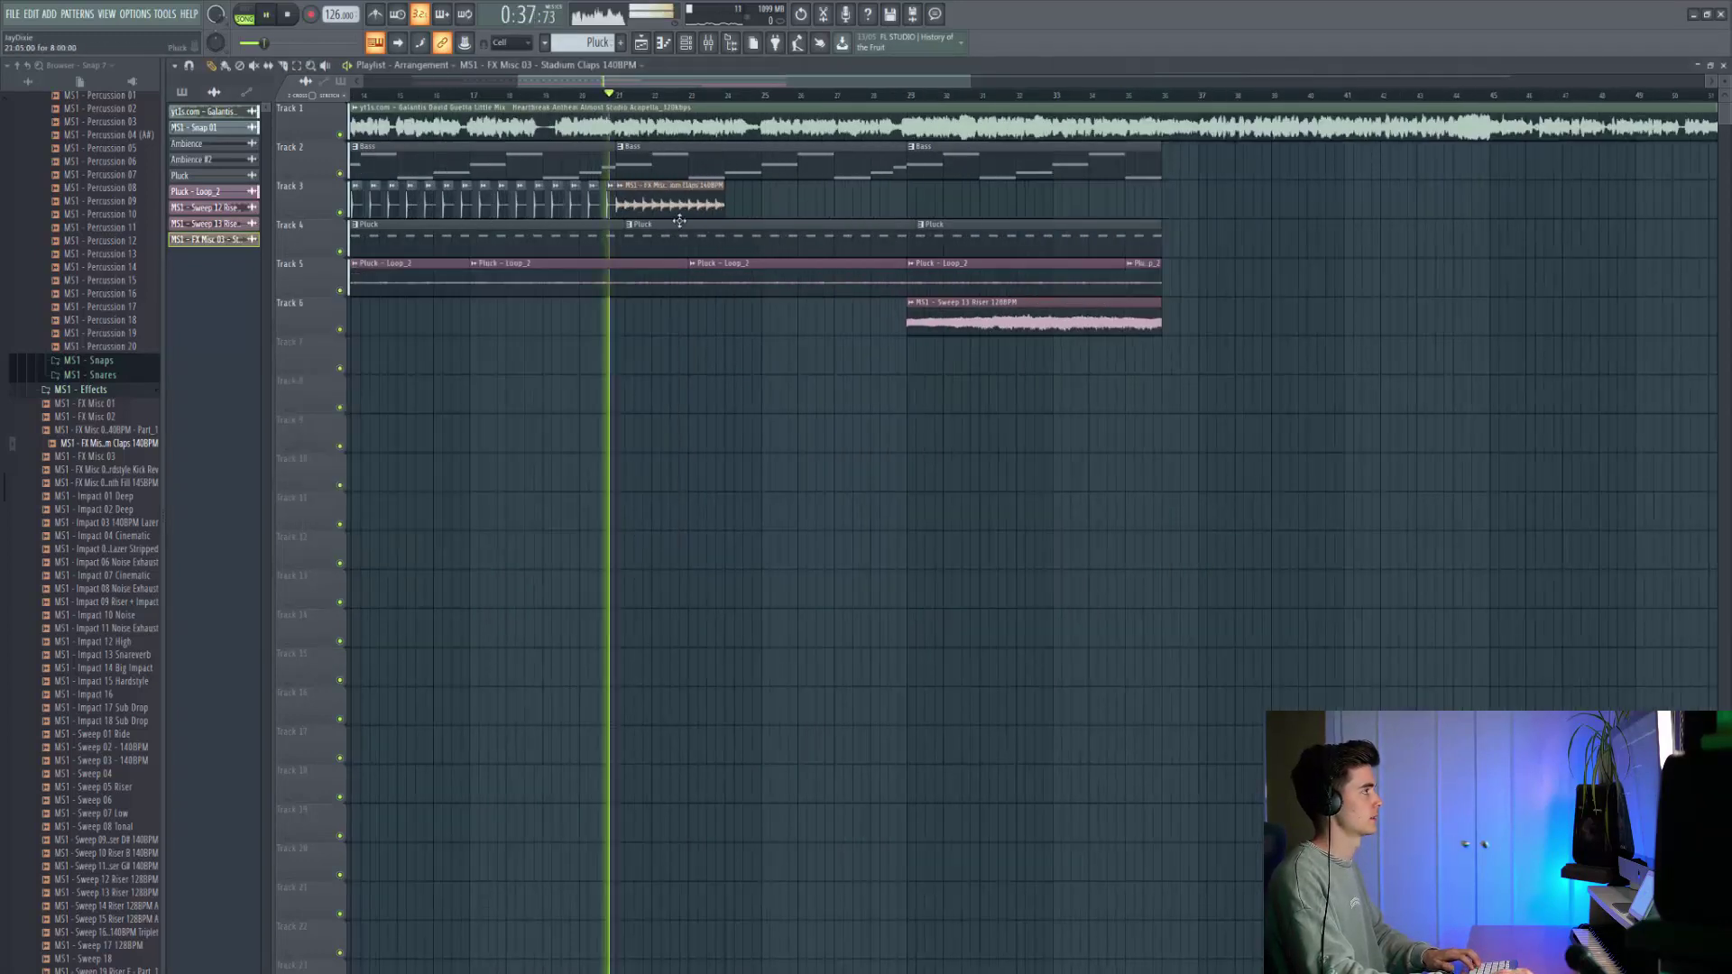
pyautogui.doubleClick(674, 205)
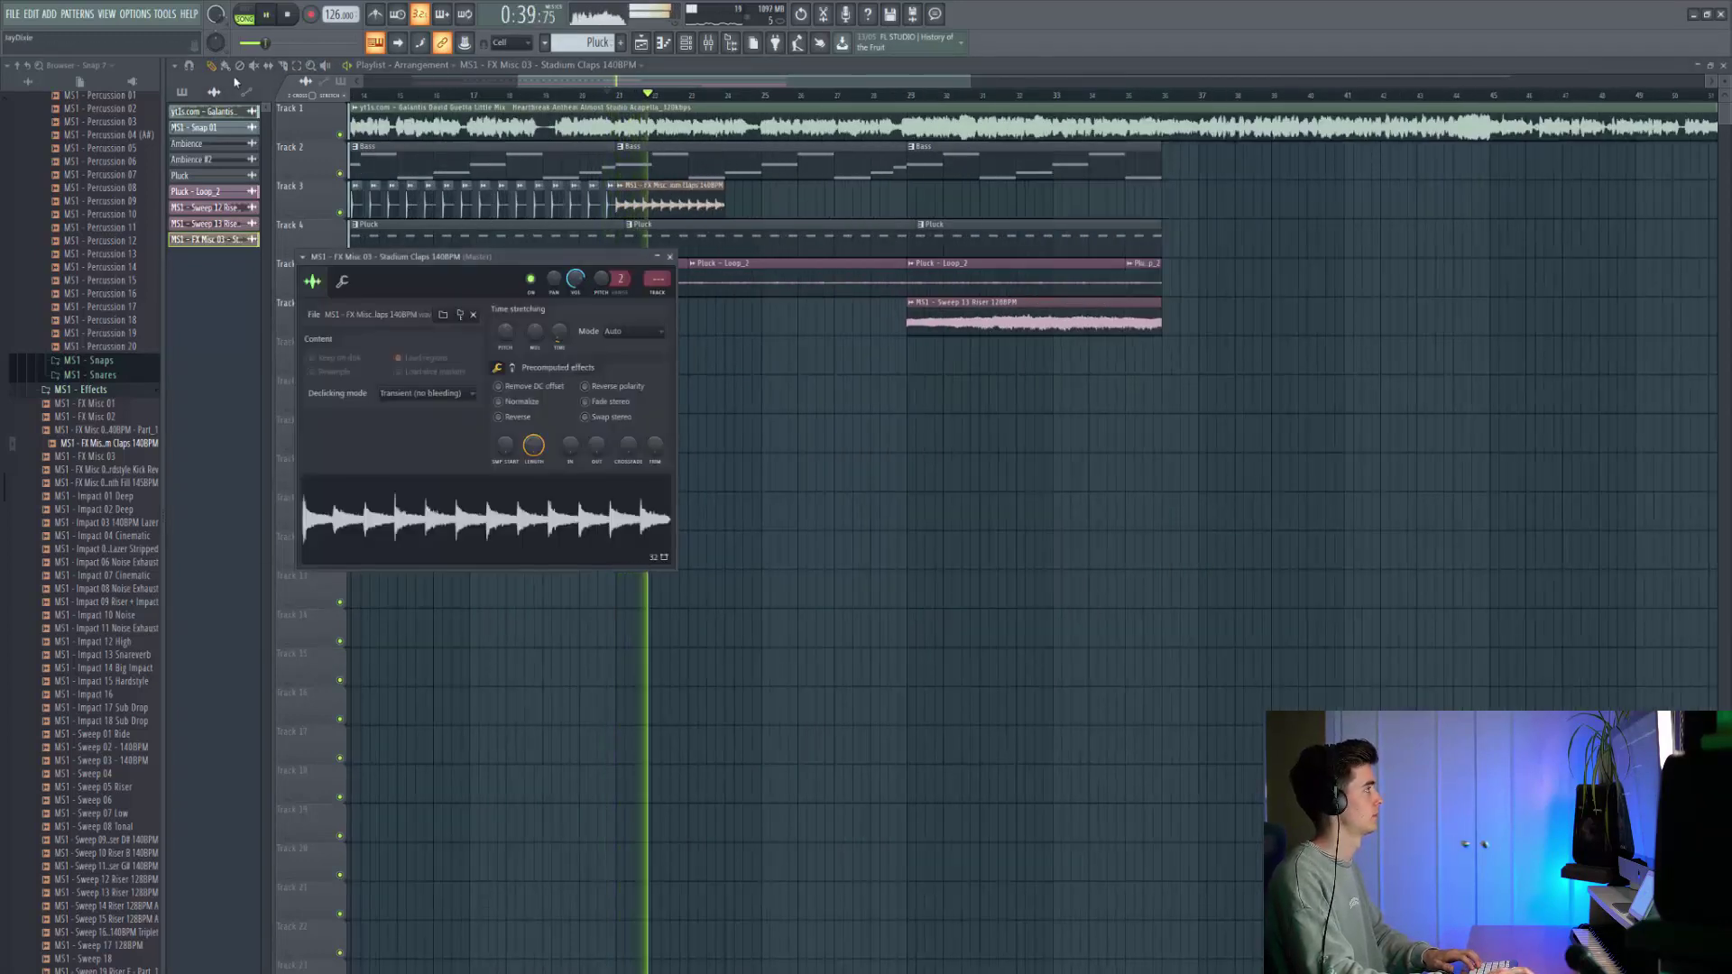
# Move the Stadium Claps clip down to Track 7 and repeat it from bar 21 up to bar 36.
pyautogui.click(315, 120)
pyautogui.moveTo(660, 185); pyautogui.dragTo(660, 338)
pyautogui.press('space')
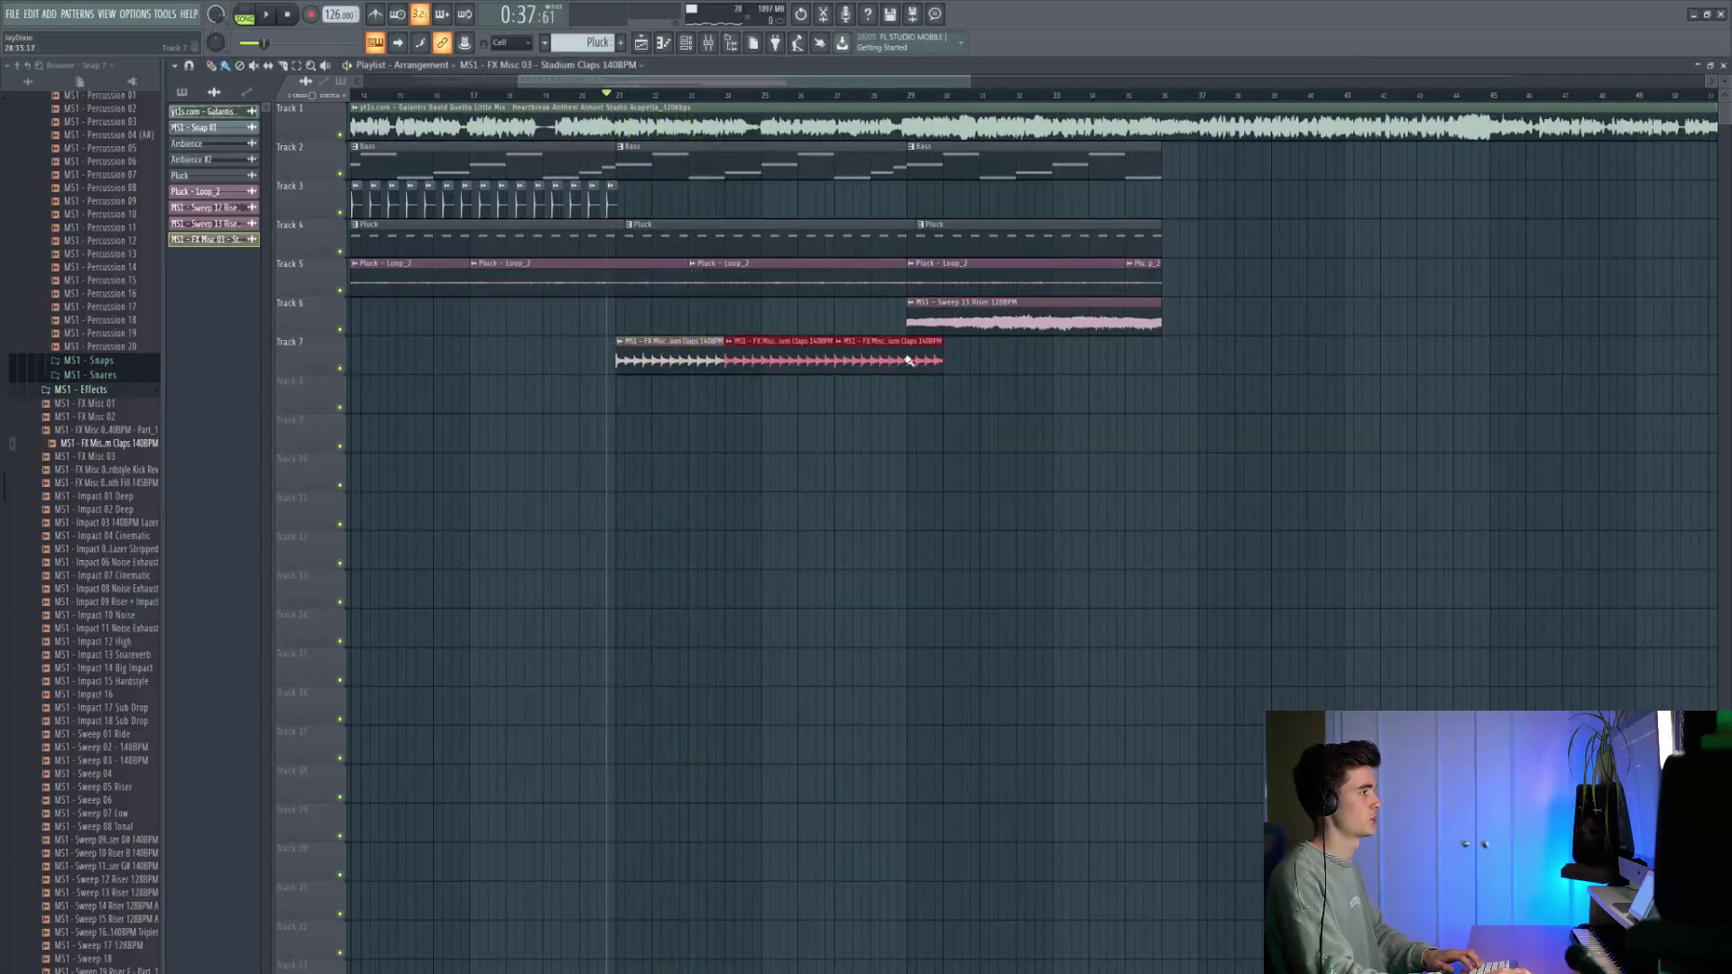
pyautogui.click(1123, 403)
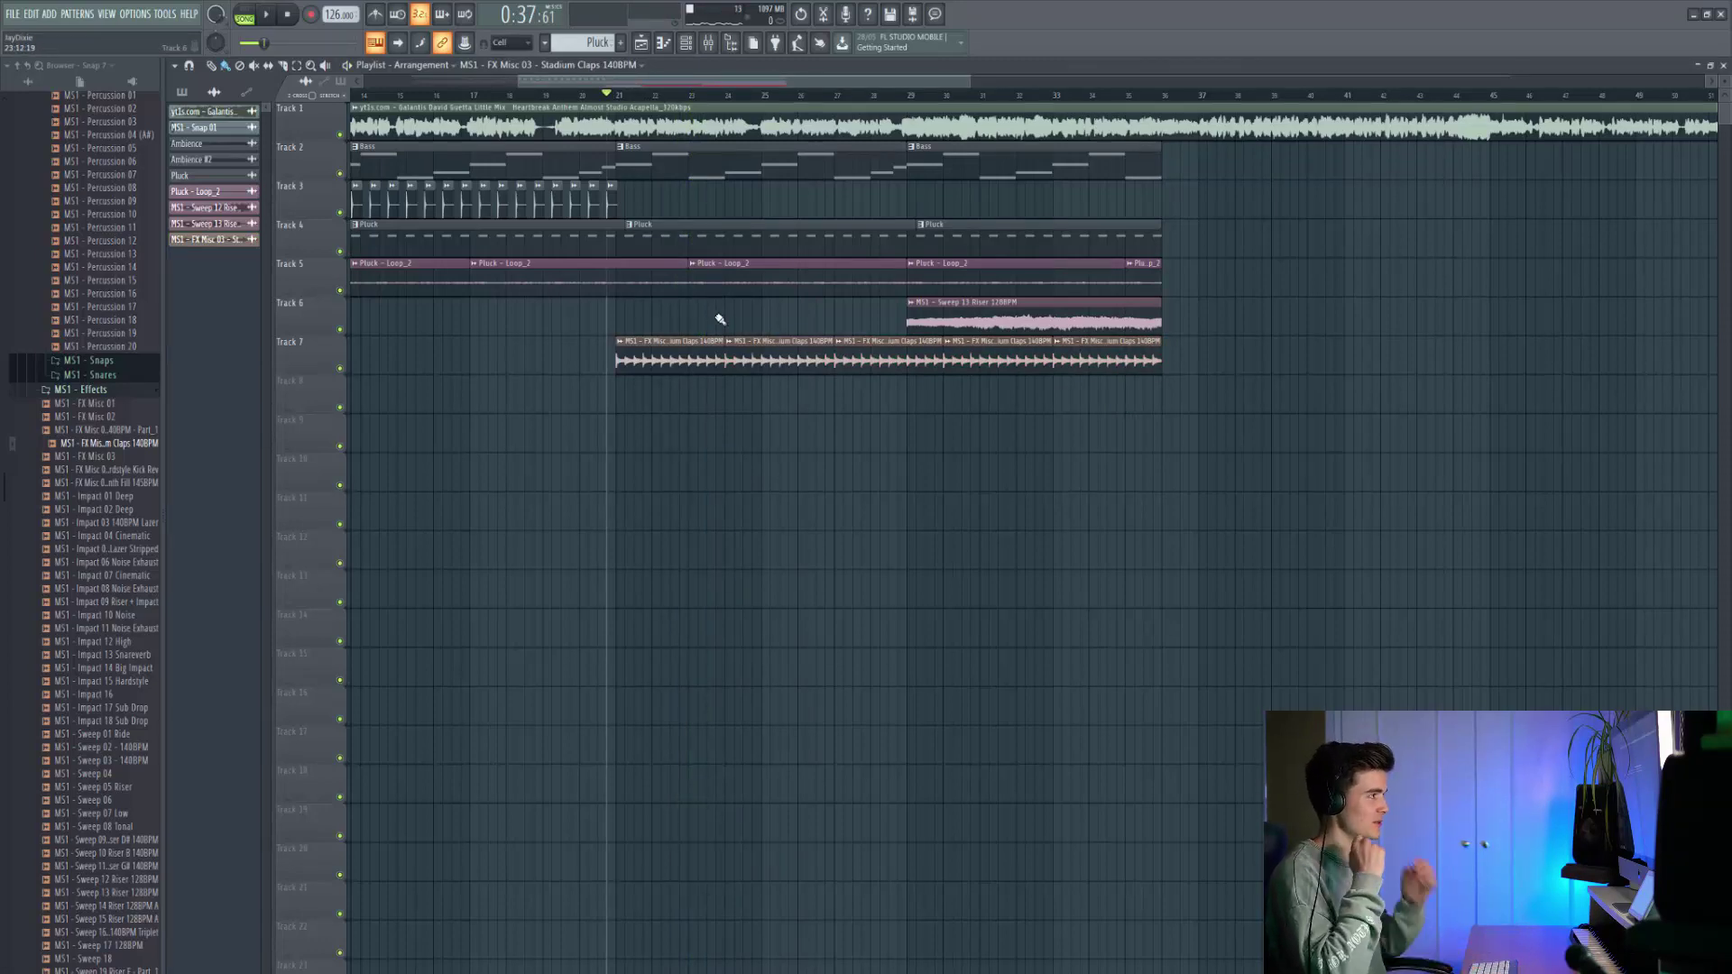
# Play from just before bar 21, check the Stadium Claps channel level, and delete the Track 4 Pluck clips after bar 21.
pyautogui.press('space')
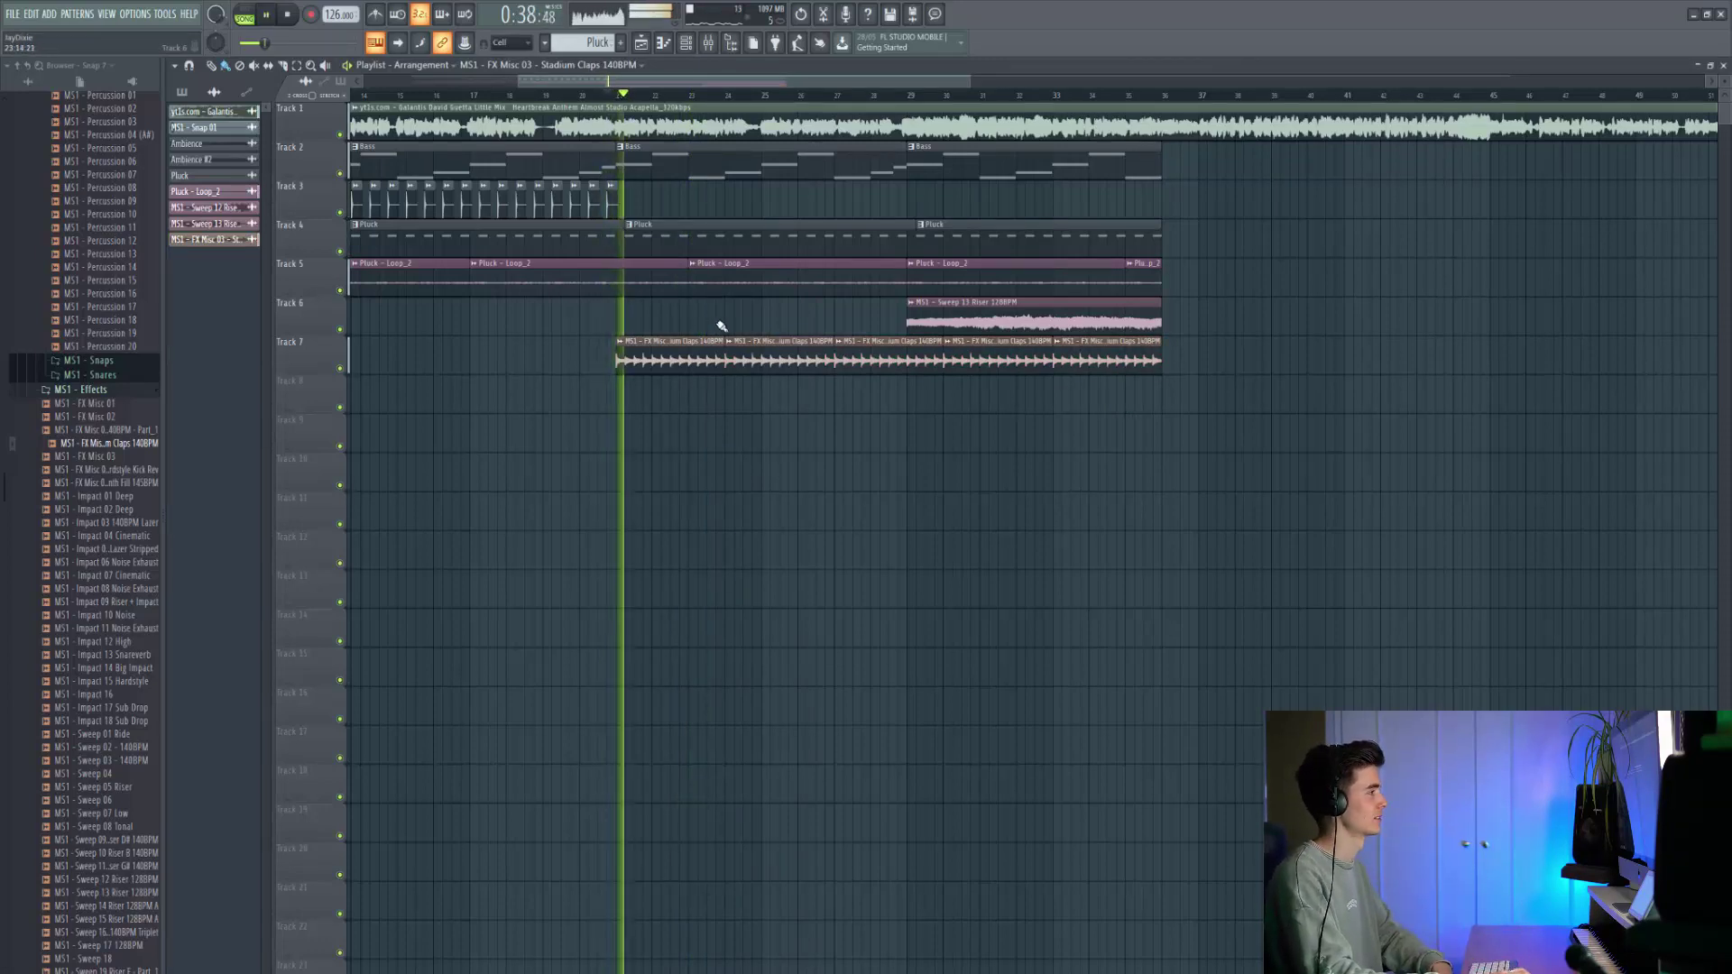
pyautogui.doubleClick(692, 342)
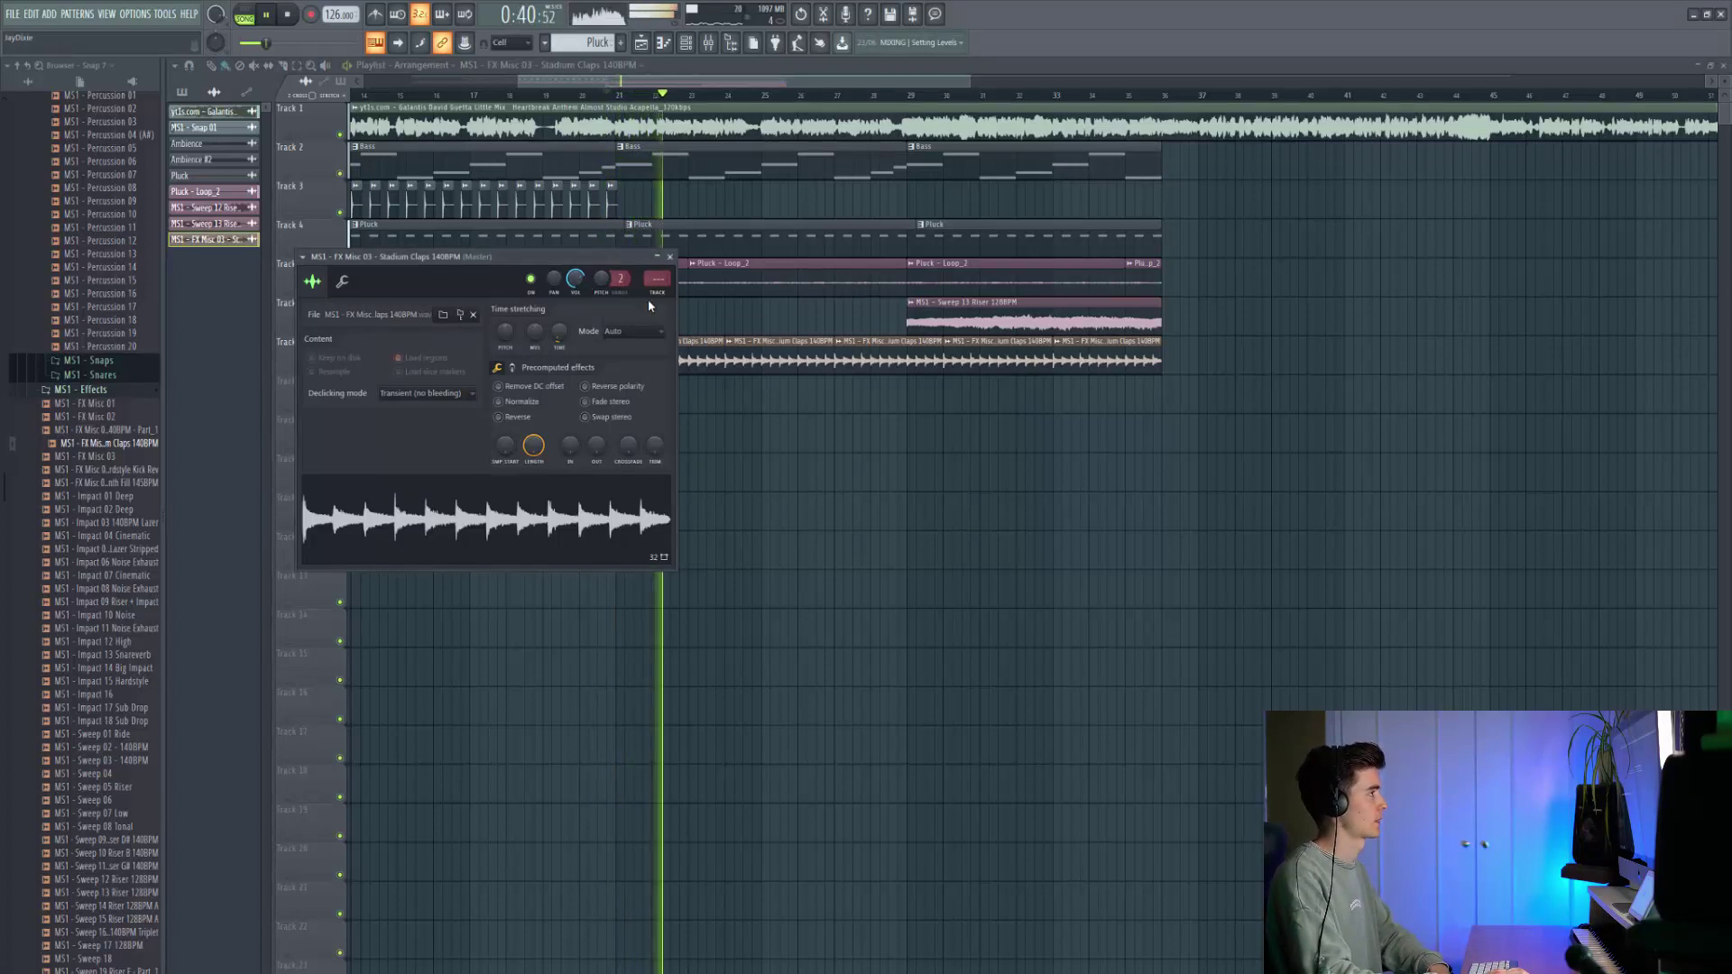
pyautogui.click(670, 256)
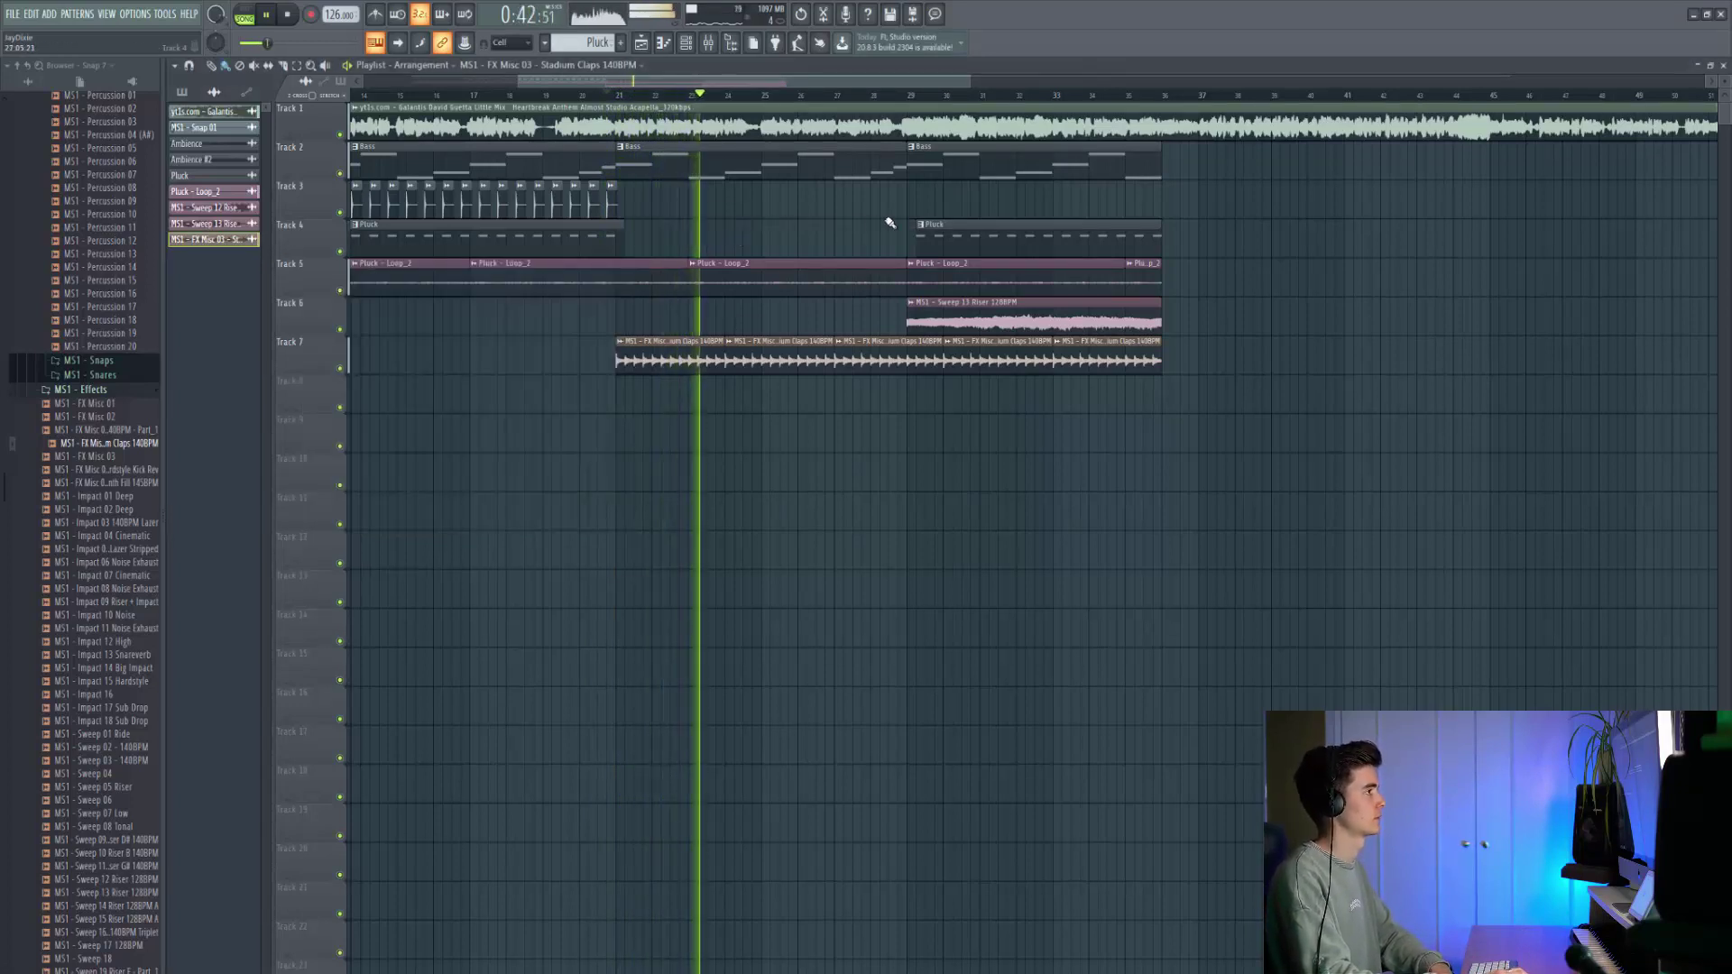
pyautogui.rightClick(923, 233)
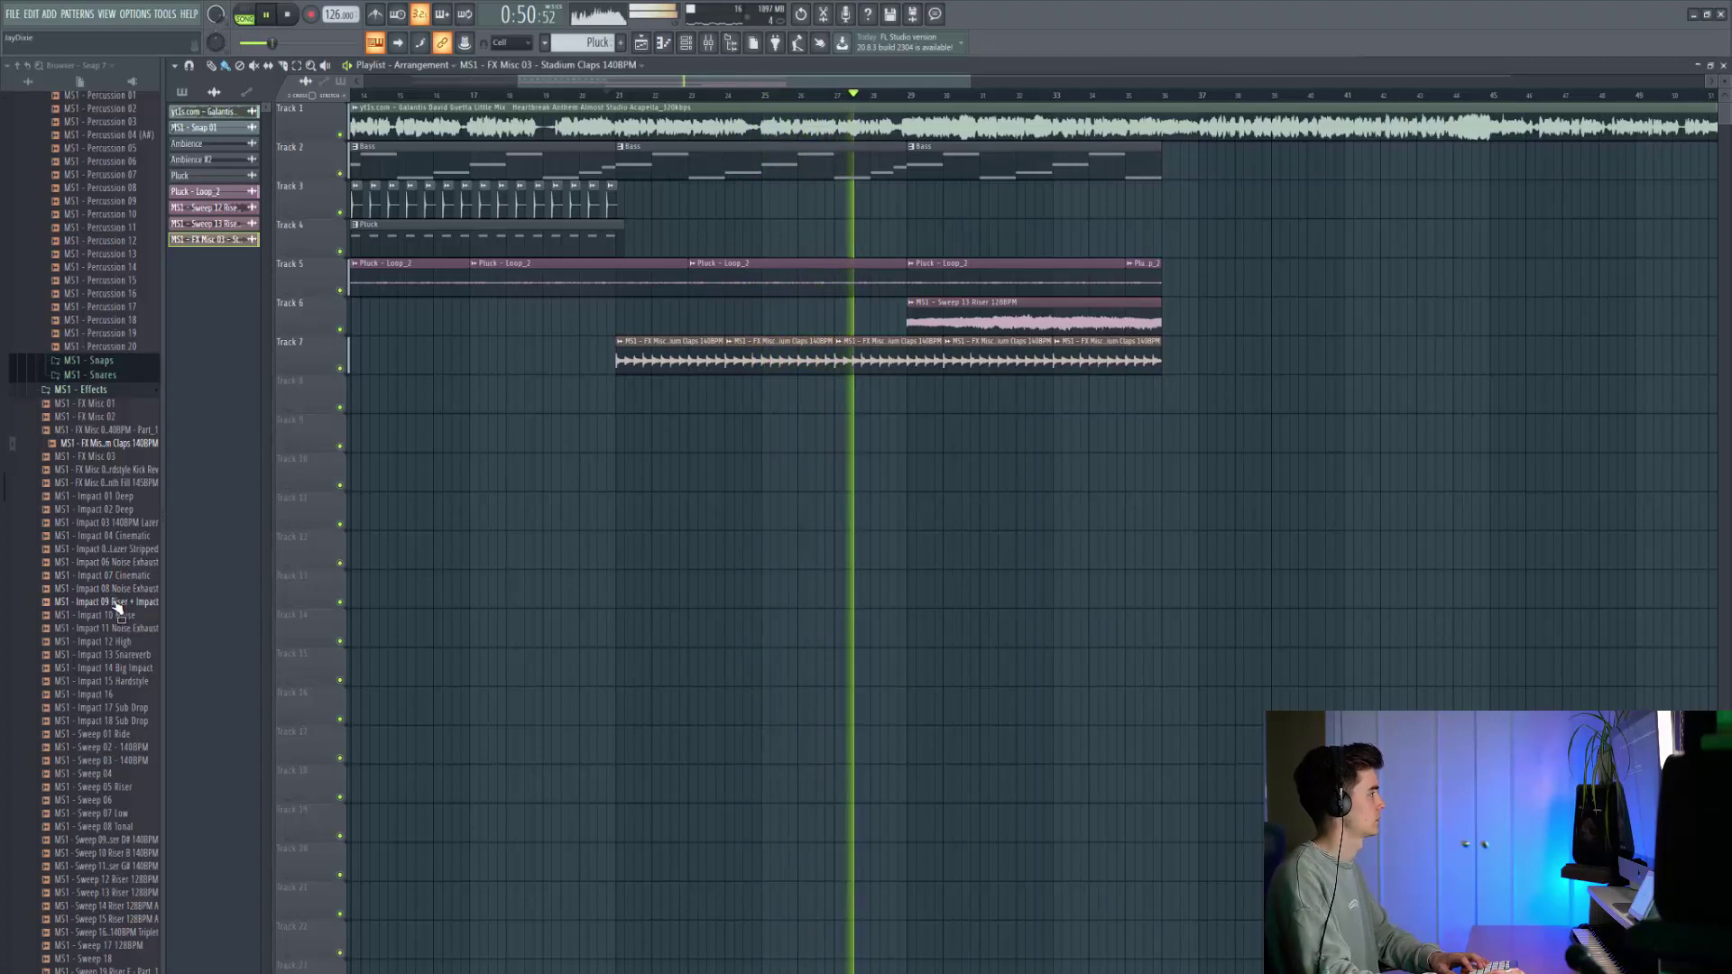
# Stop playback and place the MS1 - FX Misc 03 sample on Track 8 so that it ends at bar 29.
pyautogui.click(138, 471)
pyautogui.press('space')
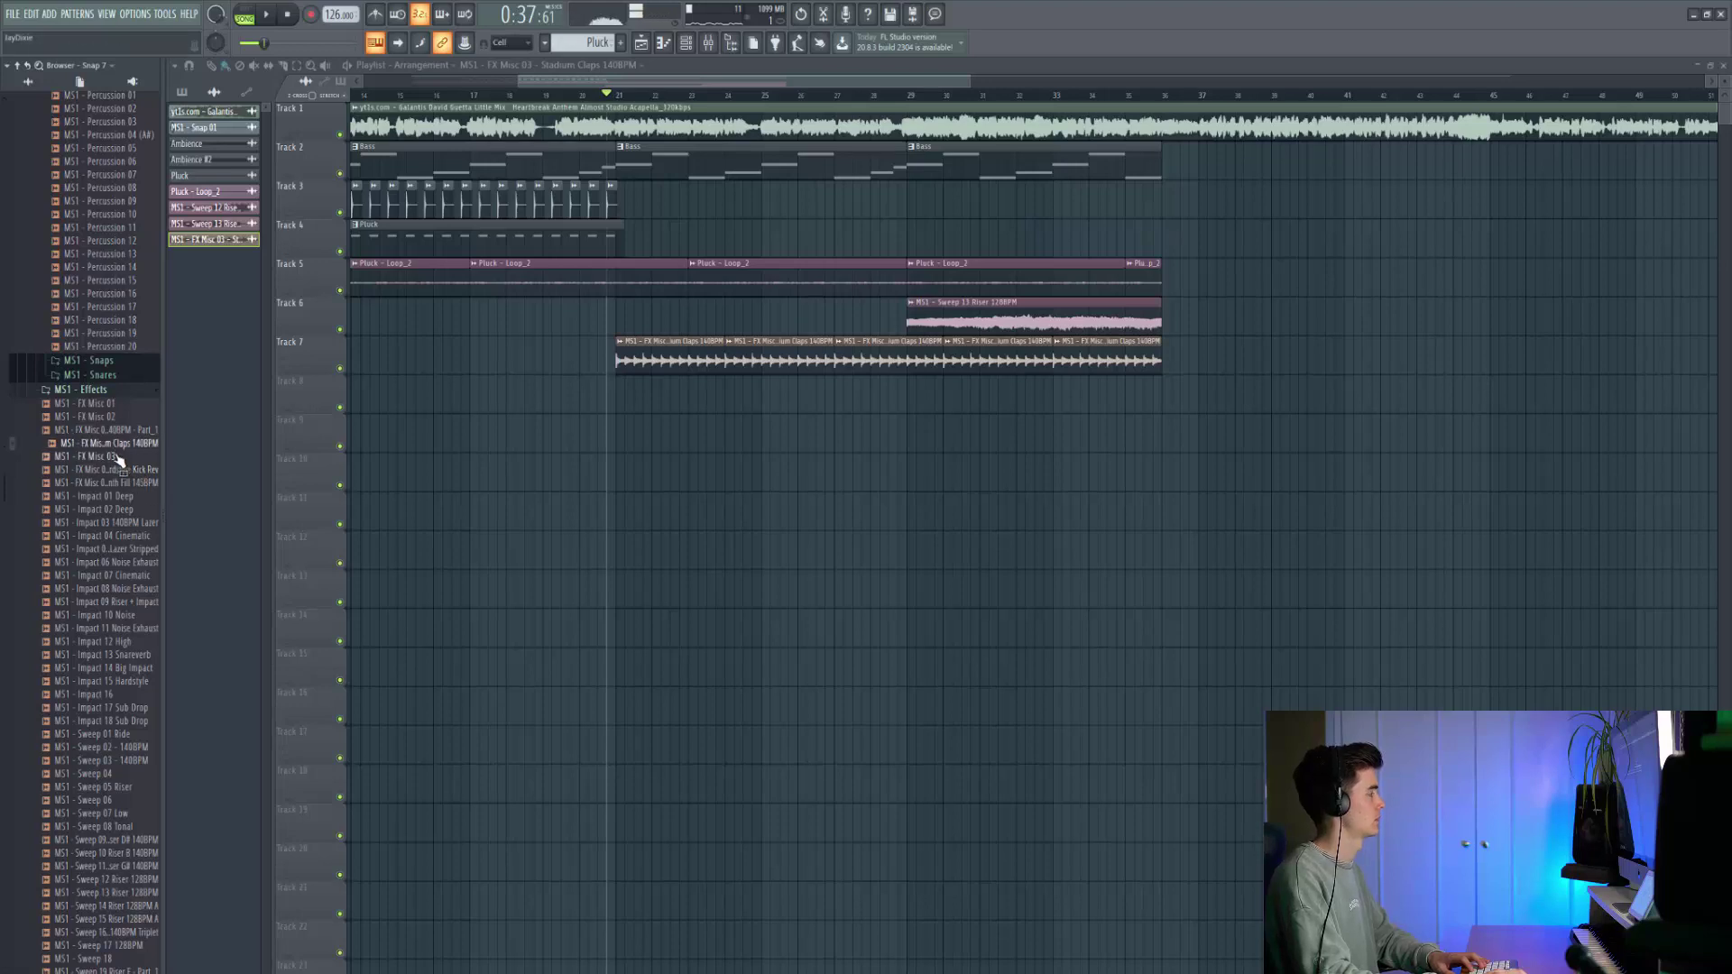
pyautogui.moveTo(108, 459); pyautogui.dragTo(940, 406)
pyautogui.scroll(8, 939, 405)
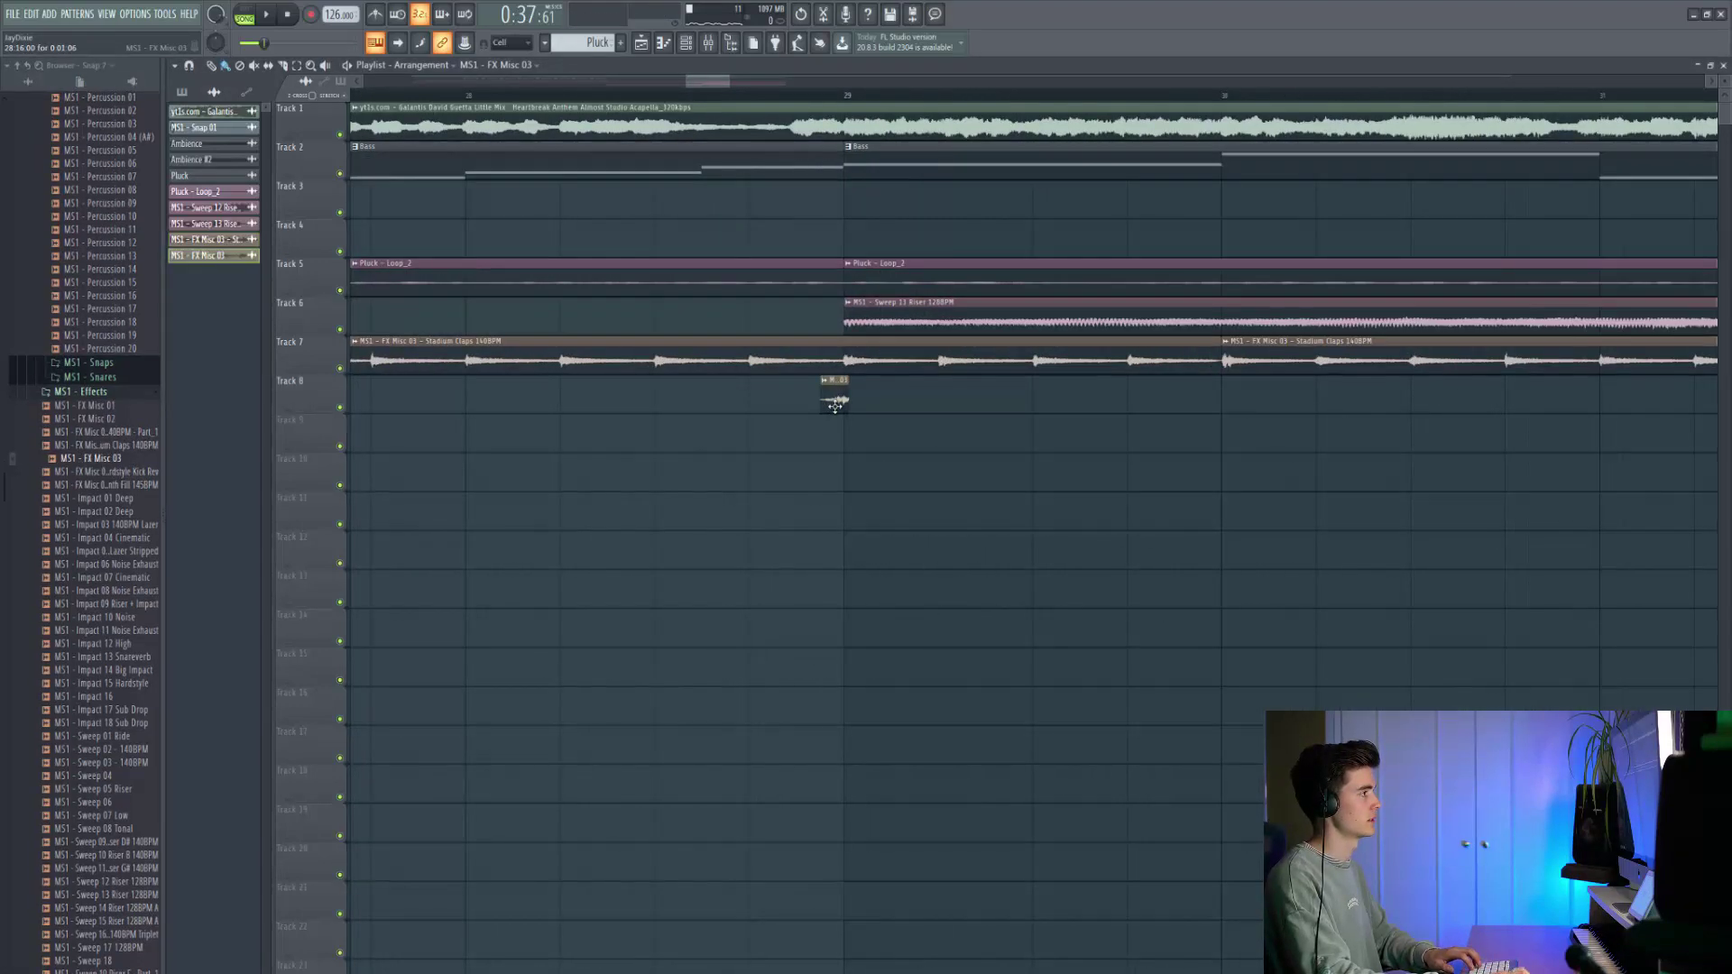
pyautogui.scroll(5, 834, 406)
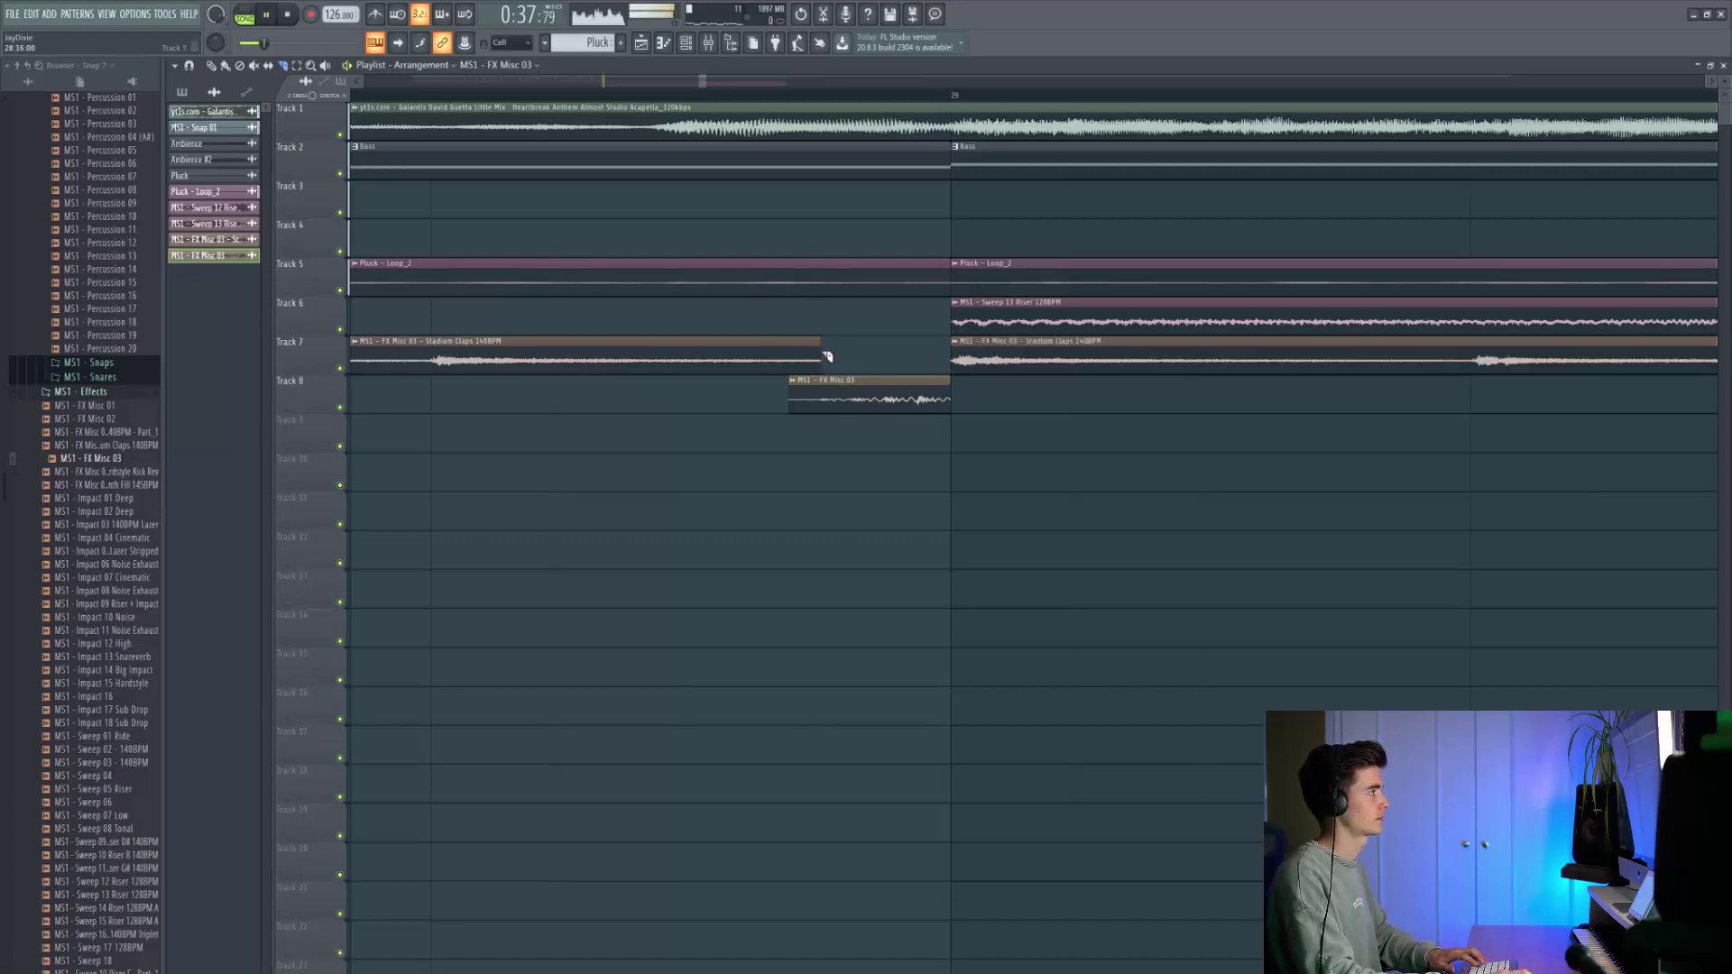
# Cut a short gap just before bar 29 in the Bass, Pluck loop and Stadium Claps clips, and play into it.
pyautogui.scroll(-5, 827, 356)
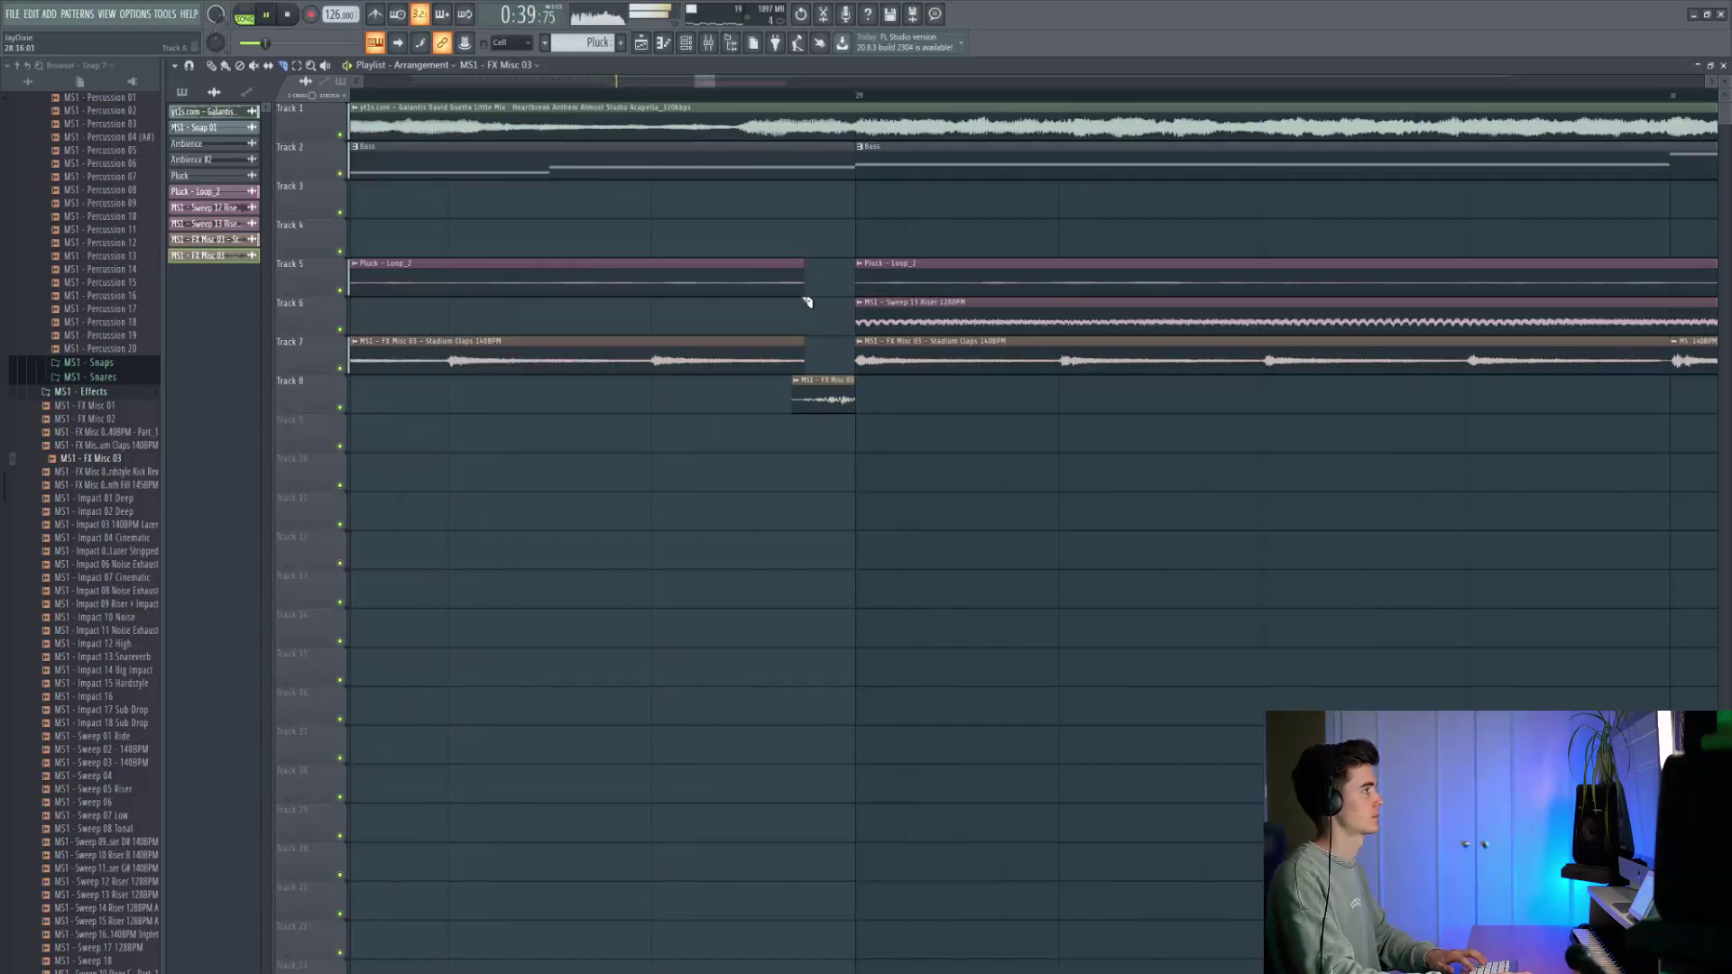
pyautogui.scroll(-6, 808, 302)
pyautogui.scroll(6, 809, 295)
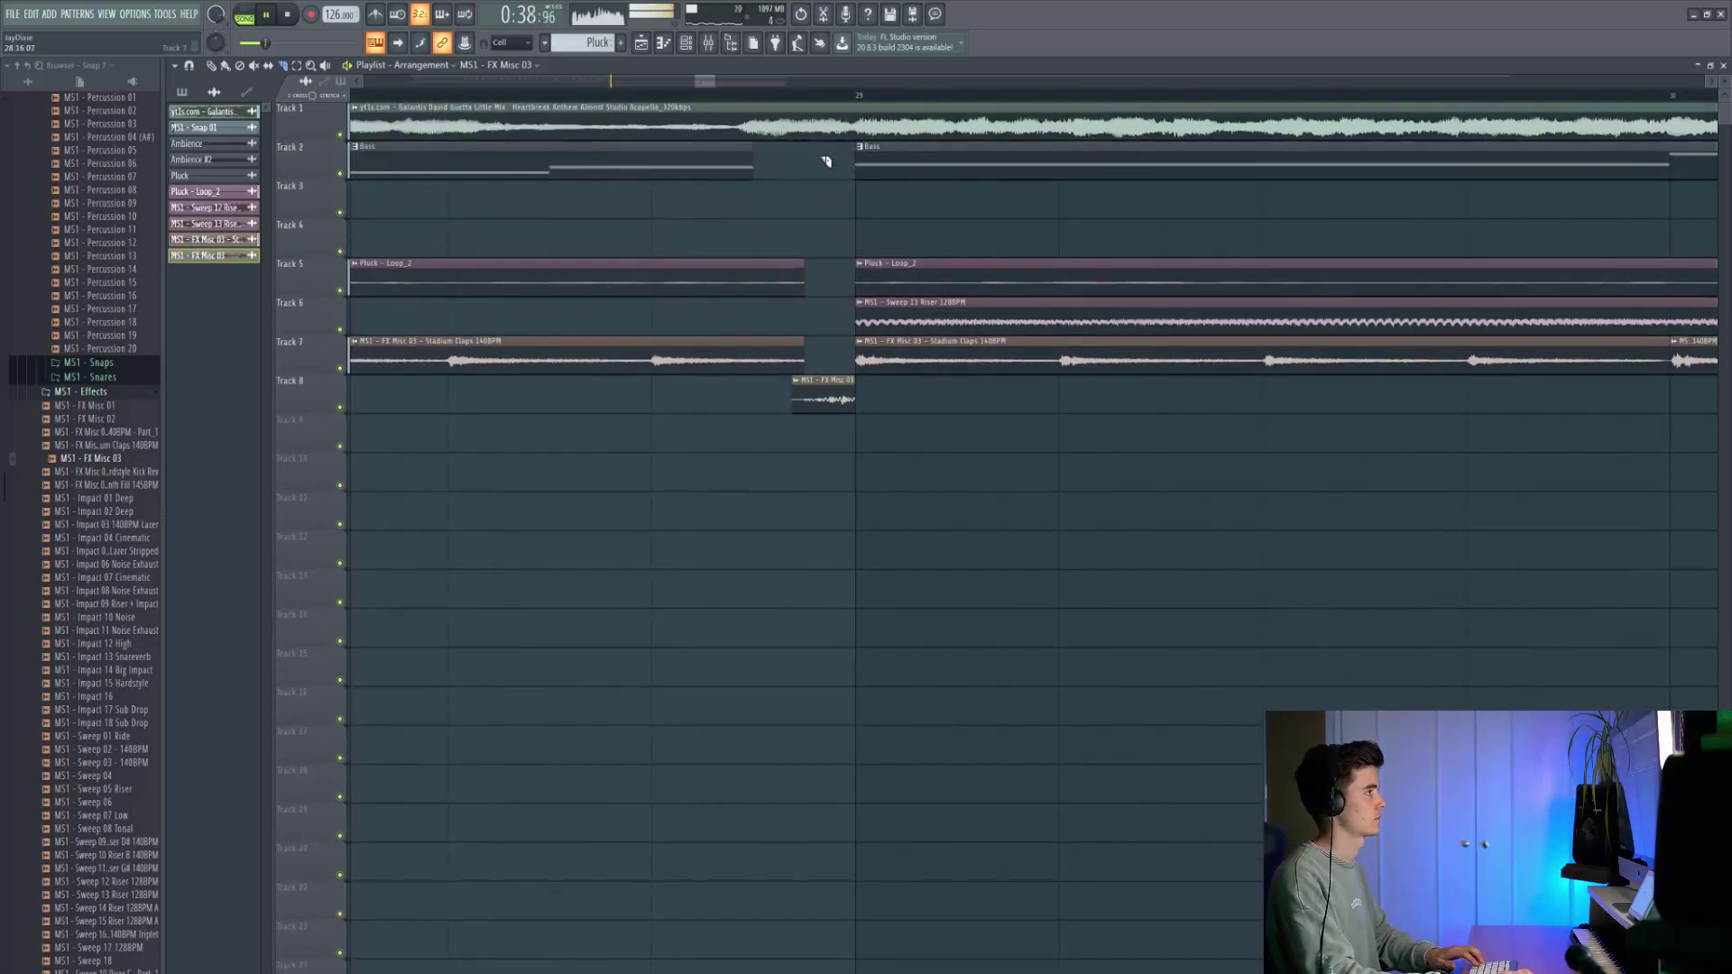
pyautogui.scroll(-5, 813, 183)
pyautogui.click(704, 90)
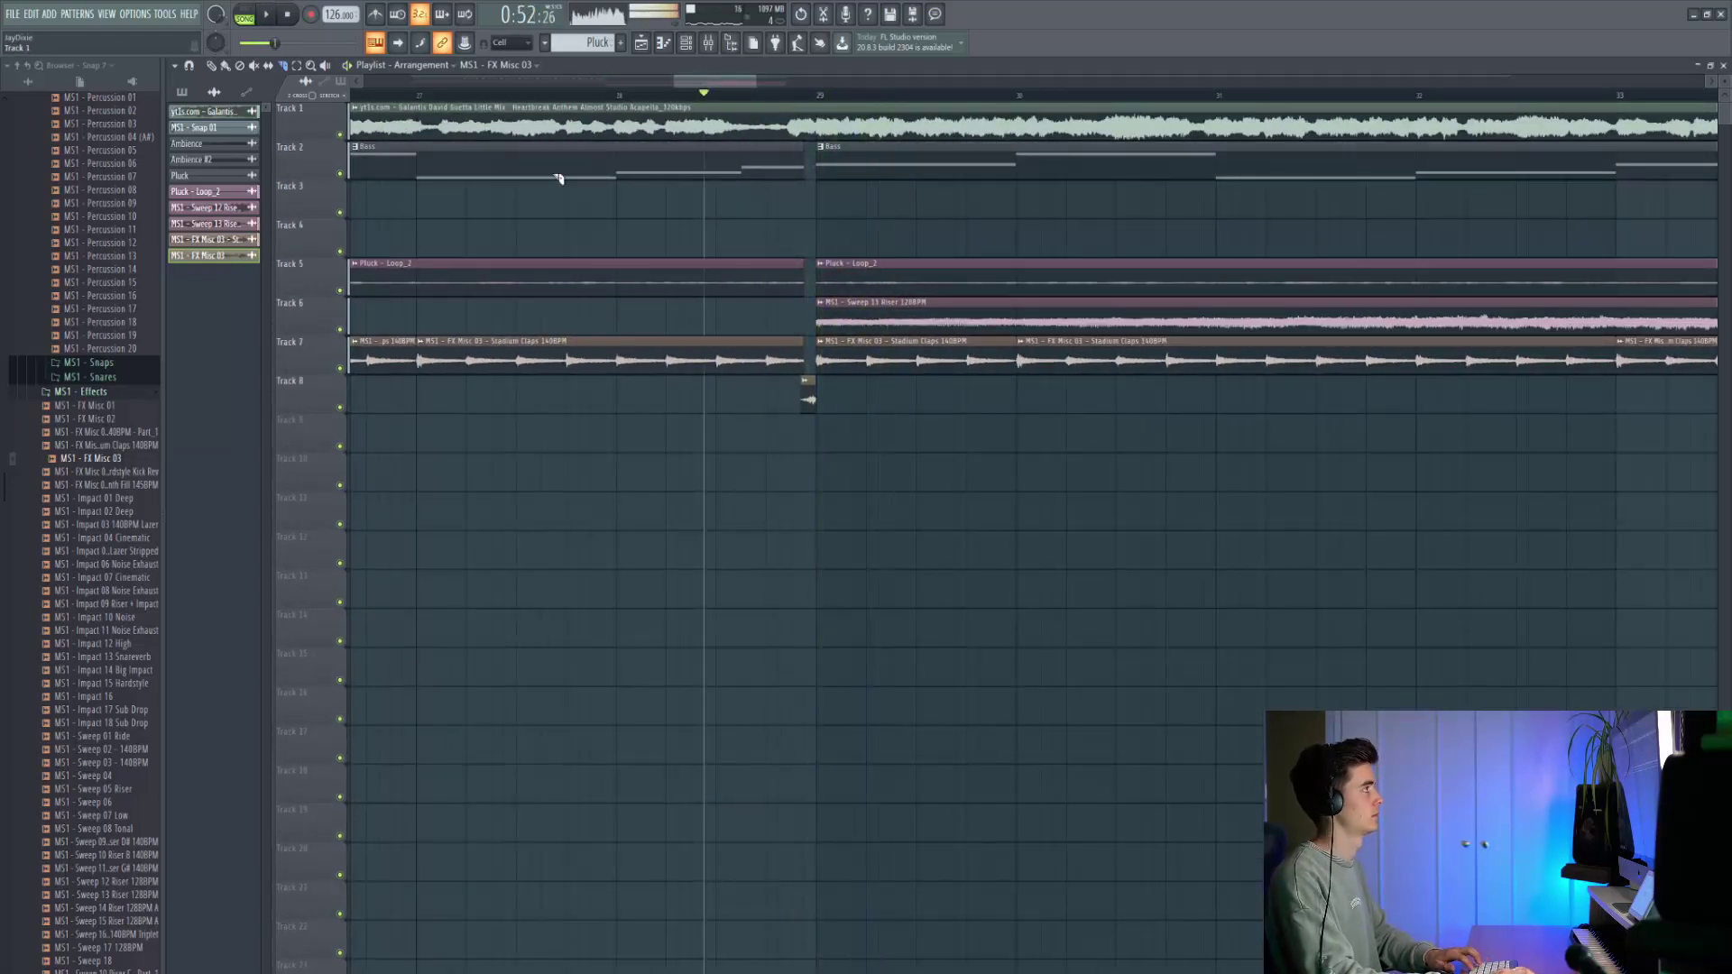
# Widen the gap before bar 29 to one full beat on the Bass, Pluck loop and Stadium Claps tracks.
pyautogui.scroll(9, 812, 244)
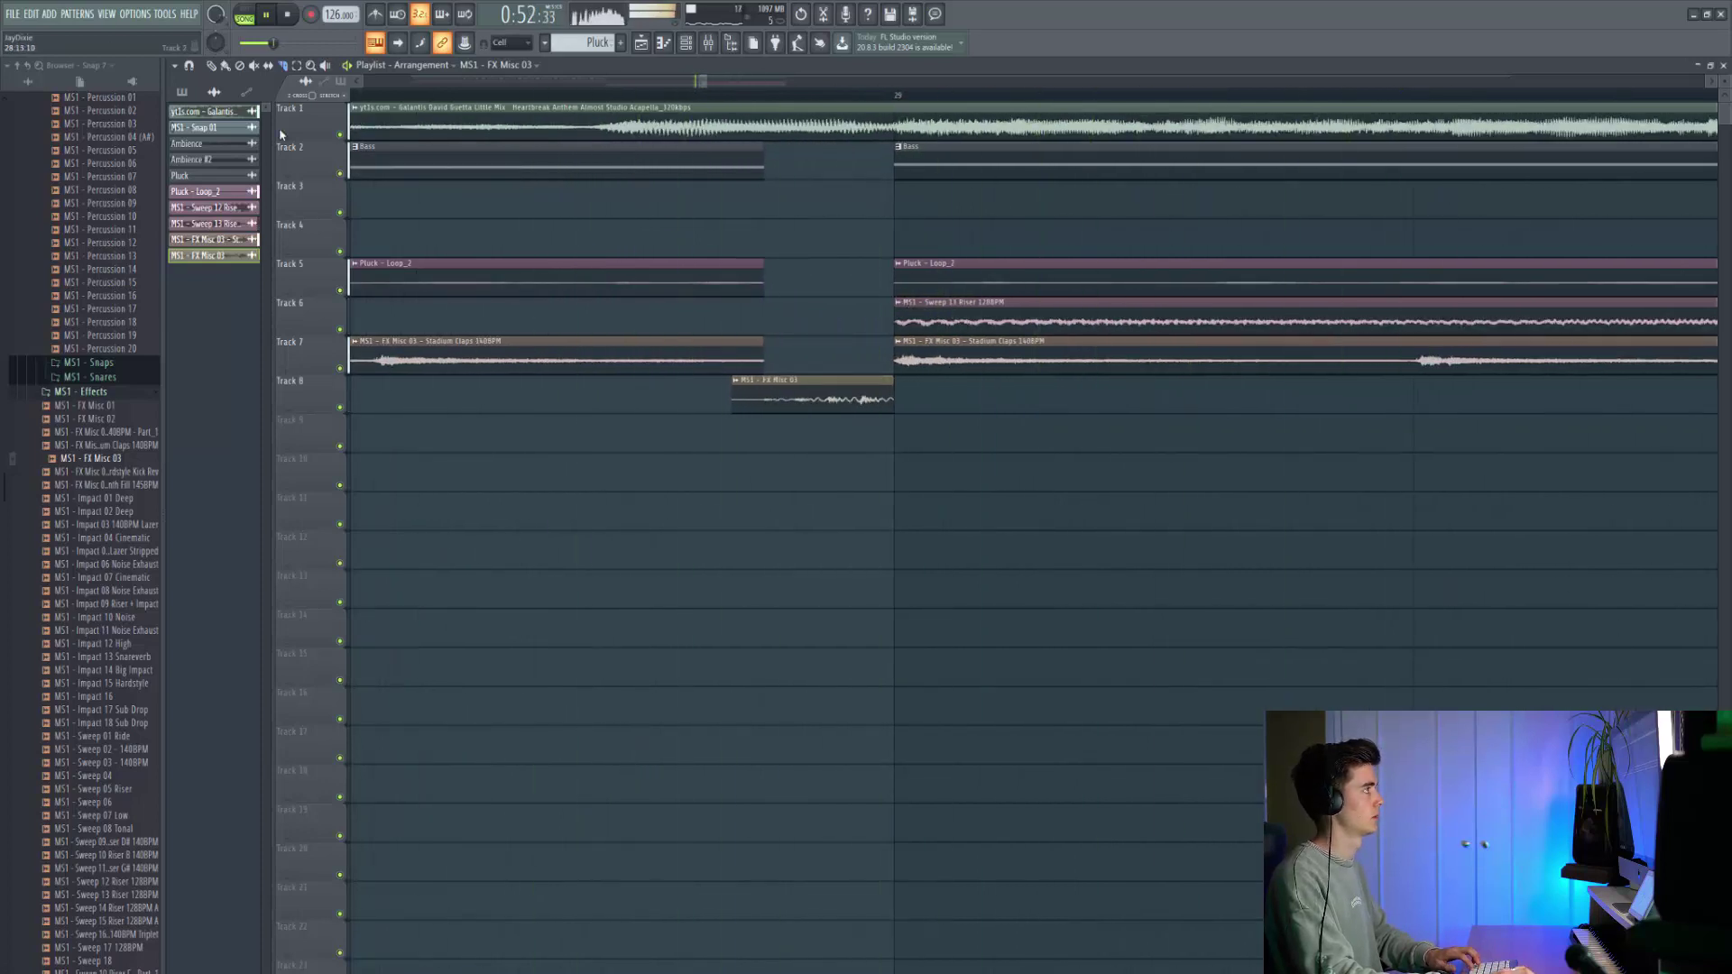
pyautogui.press('space')
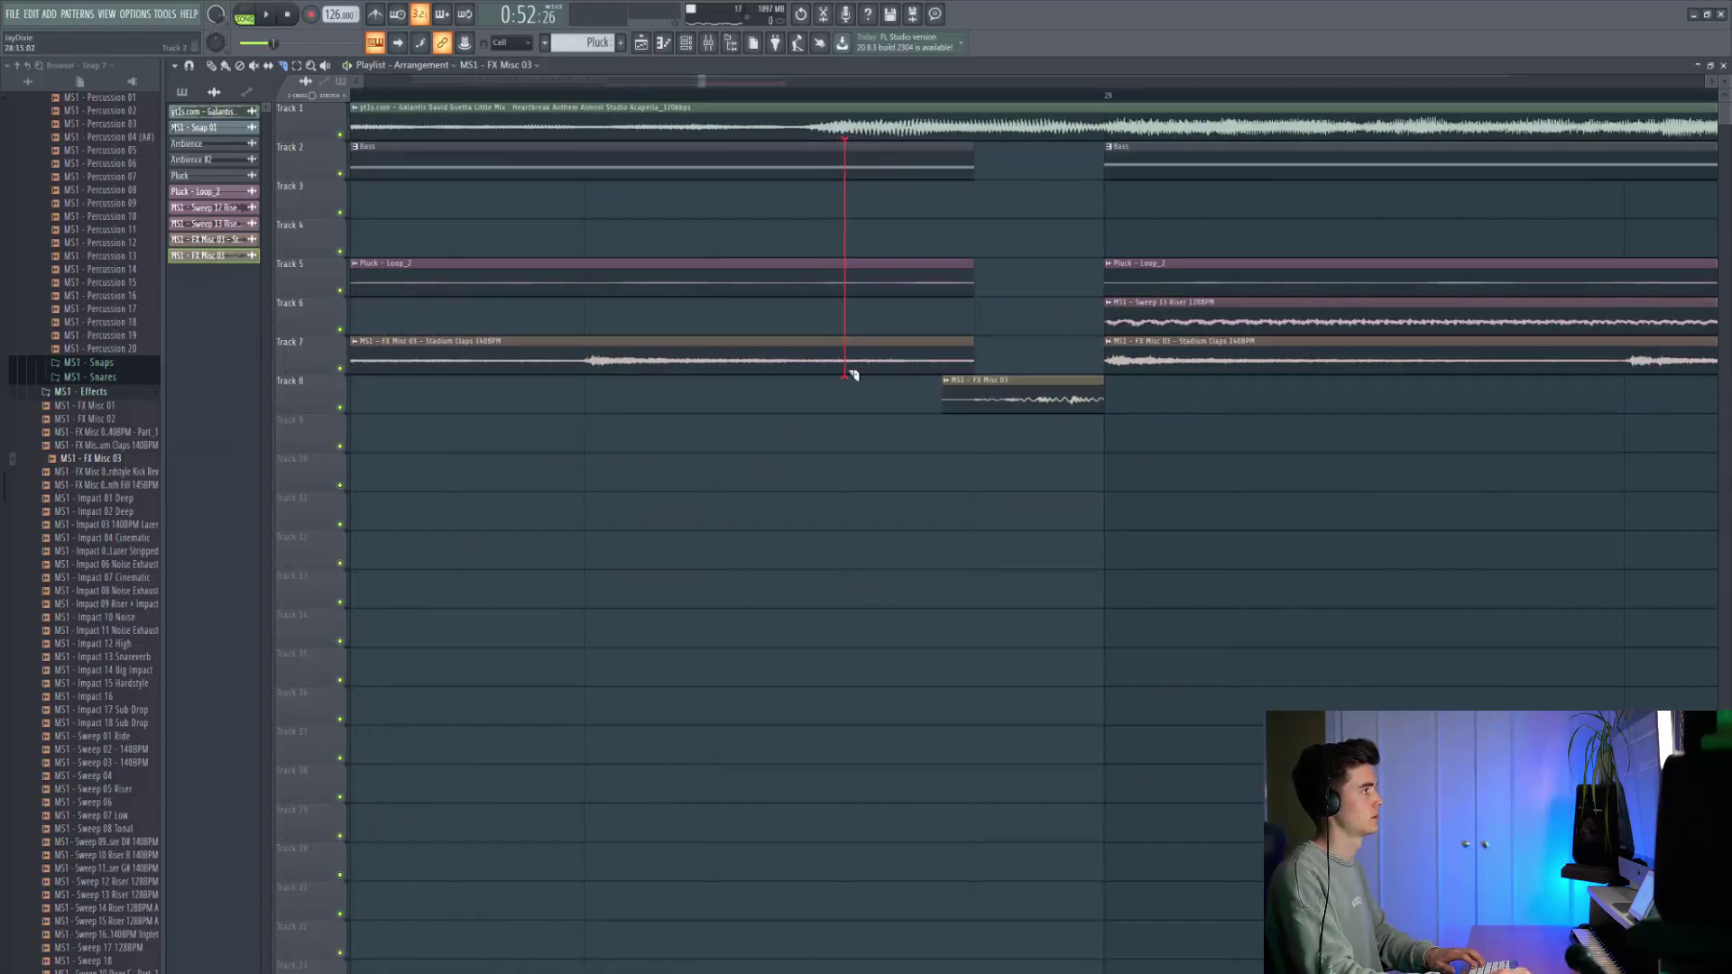
pyautogui.moveTo(853, 375); pyautogui.dragTo(856, 376)
pyautogui.press('space')
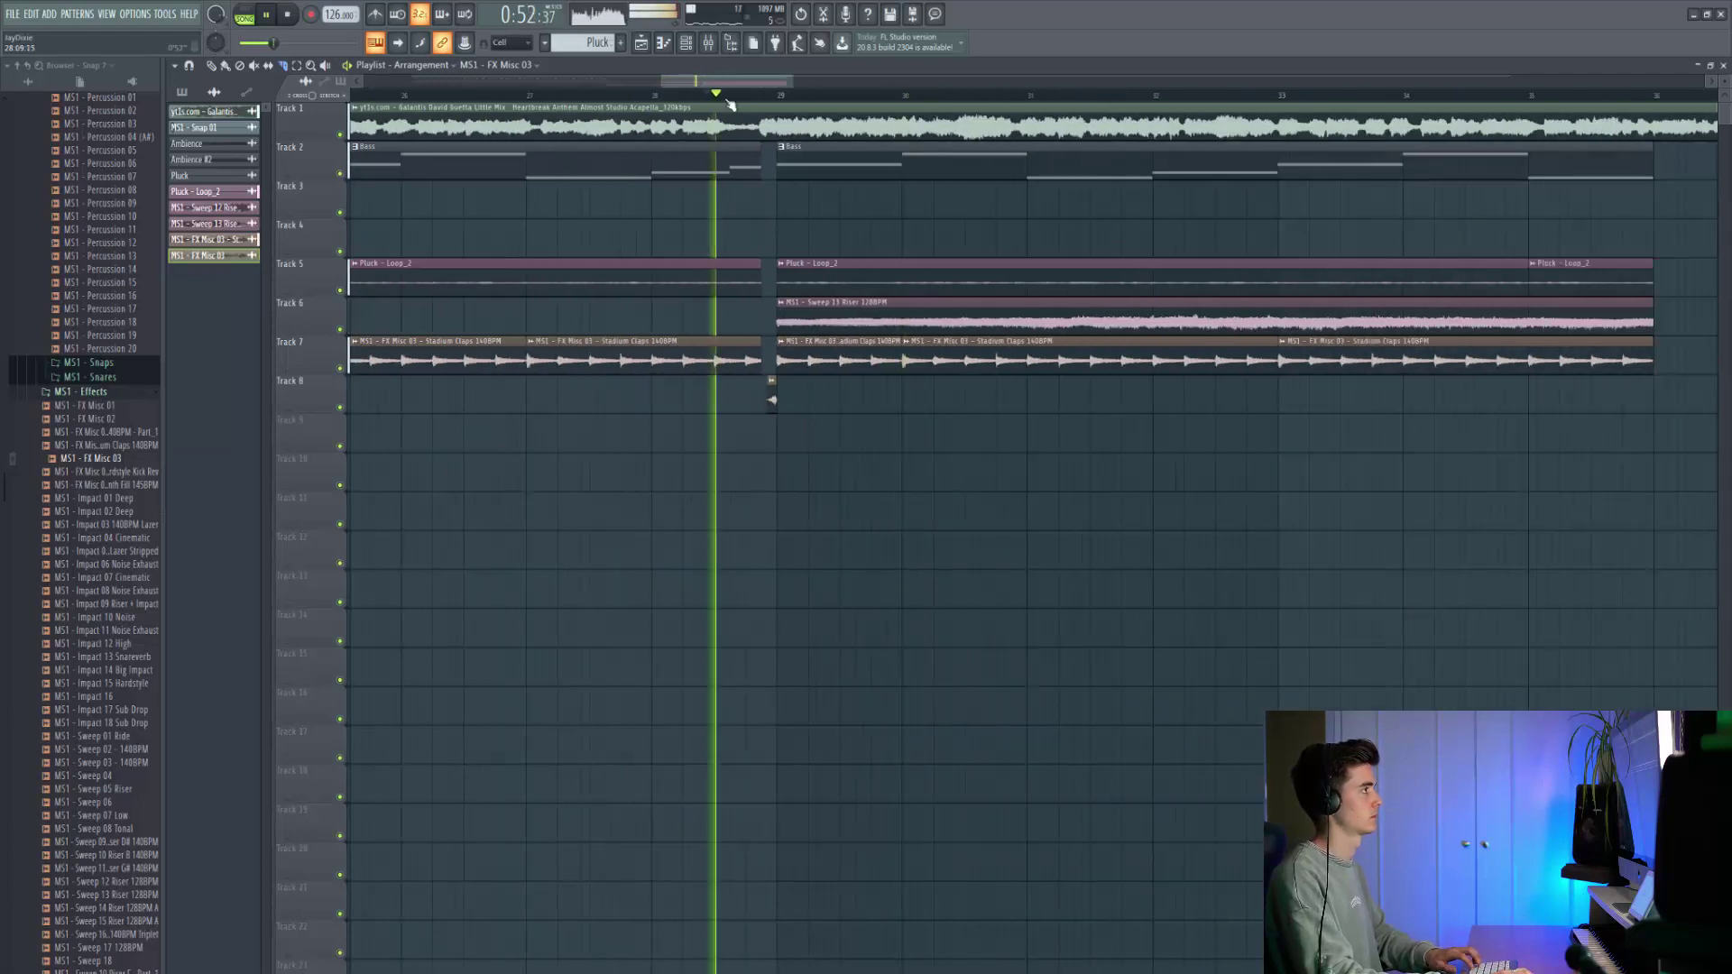
pyautogui.press('space')
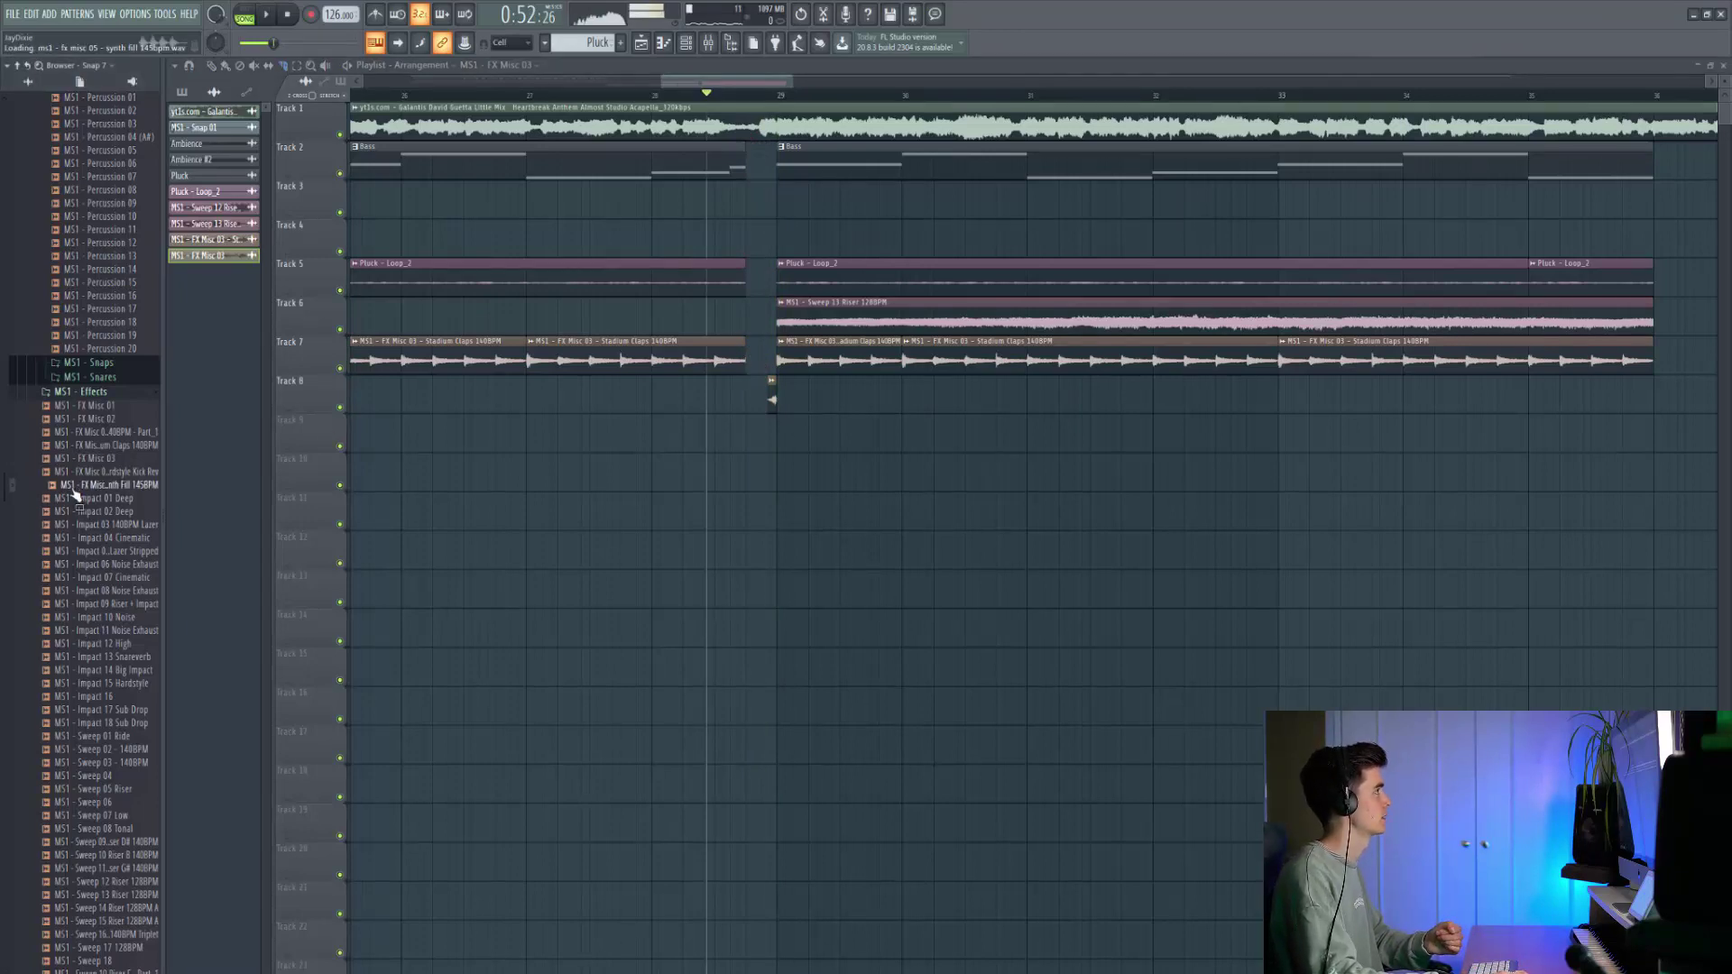
# Audition impact and snare samples in the browser and place MS1 - Big Snare 06 on Track 9 near bar 29.
pyautogui.click(108, 577)
pyautogui.scroll(-4, 118, 505)
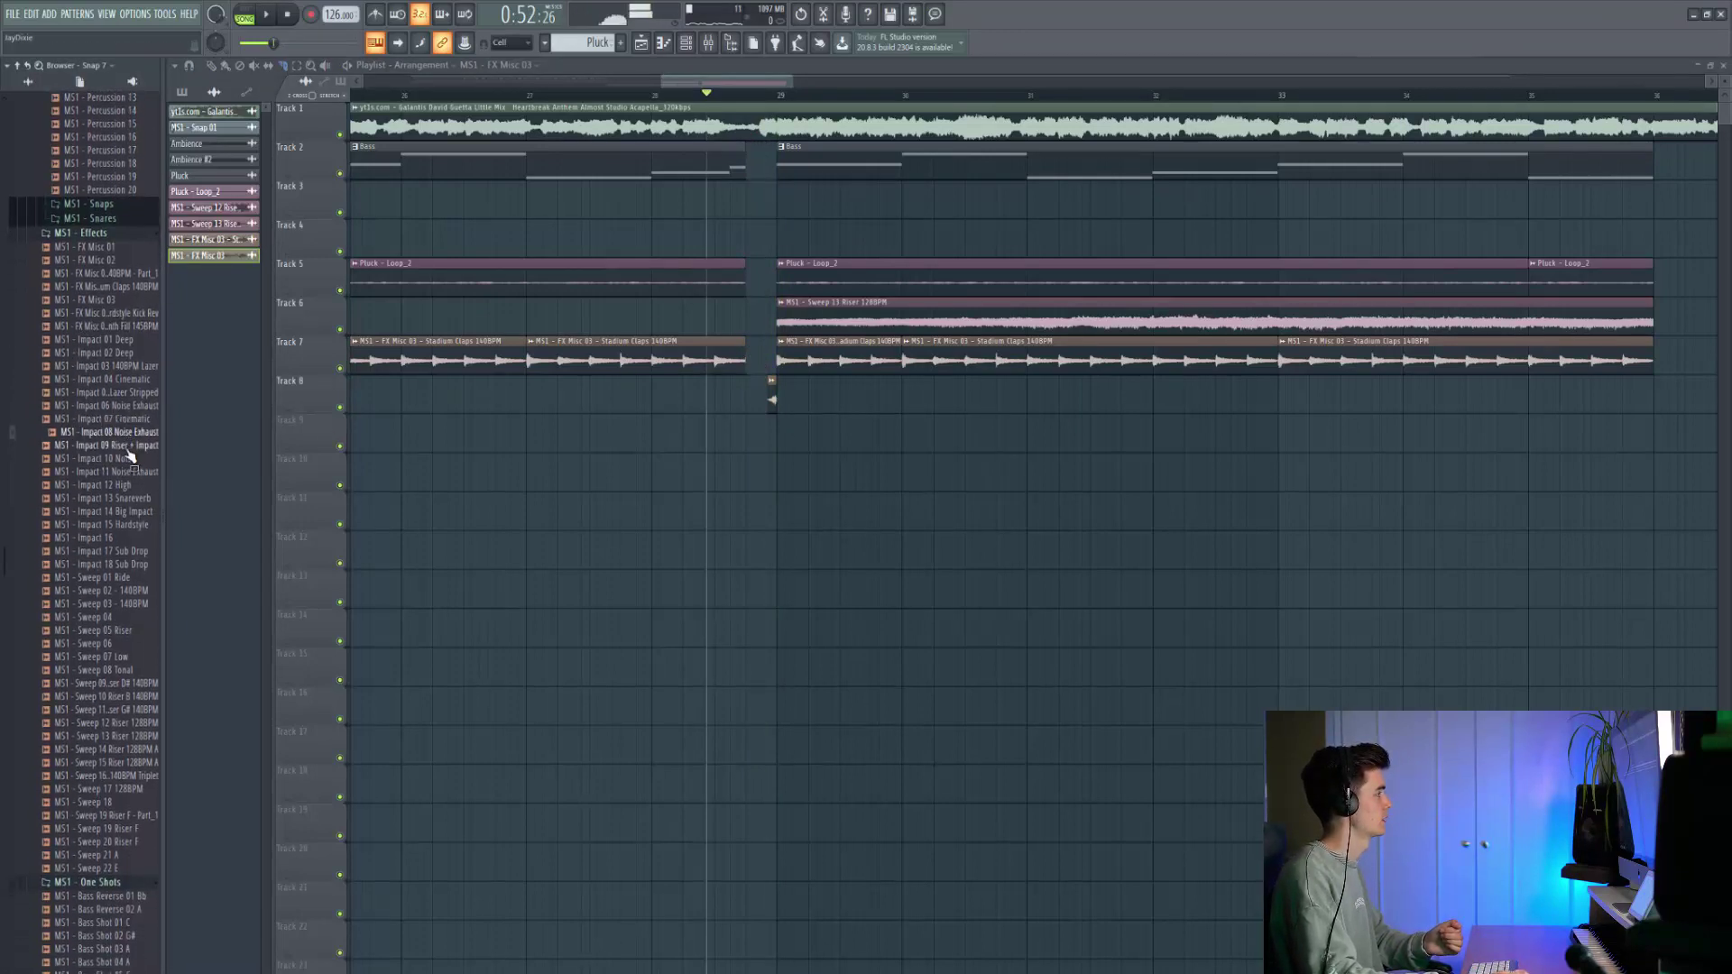
pyautogui.scroll(4, 133, 708)
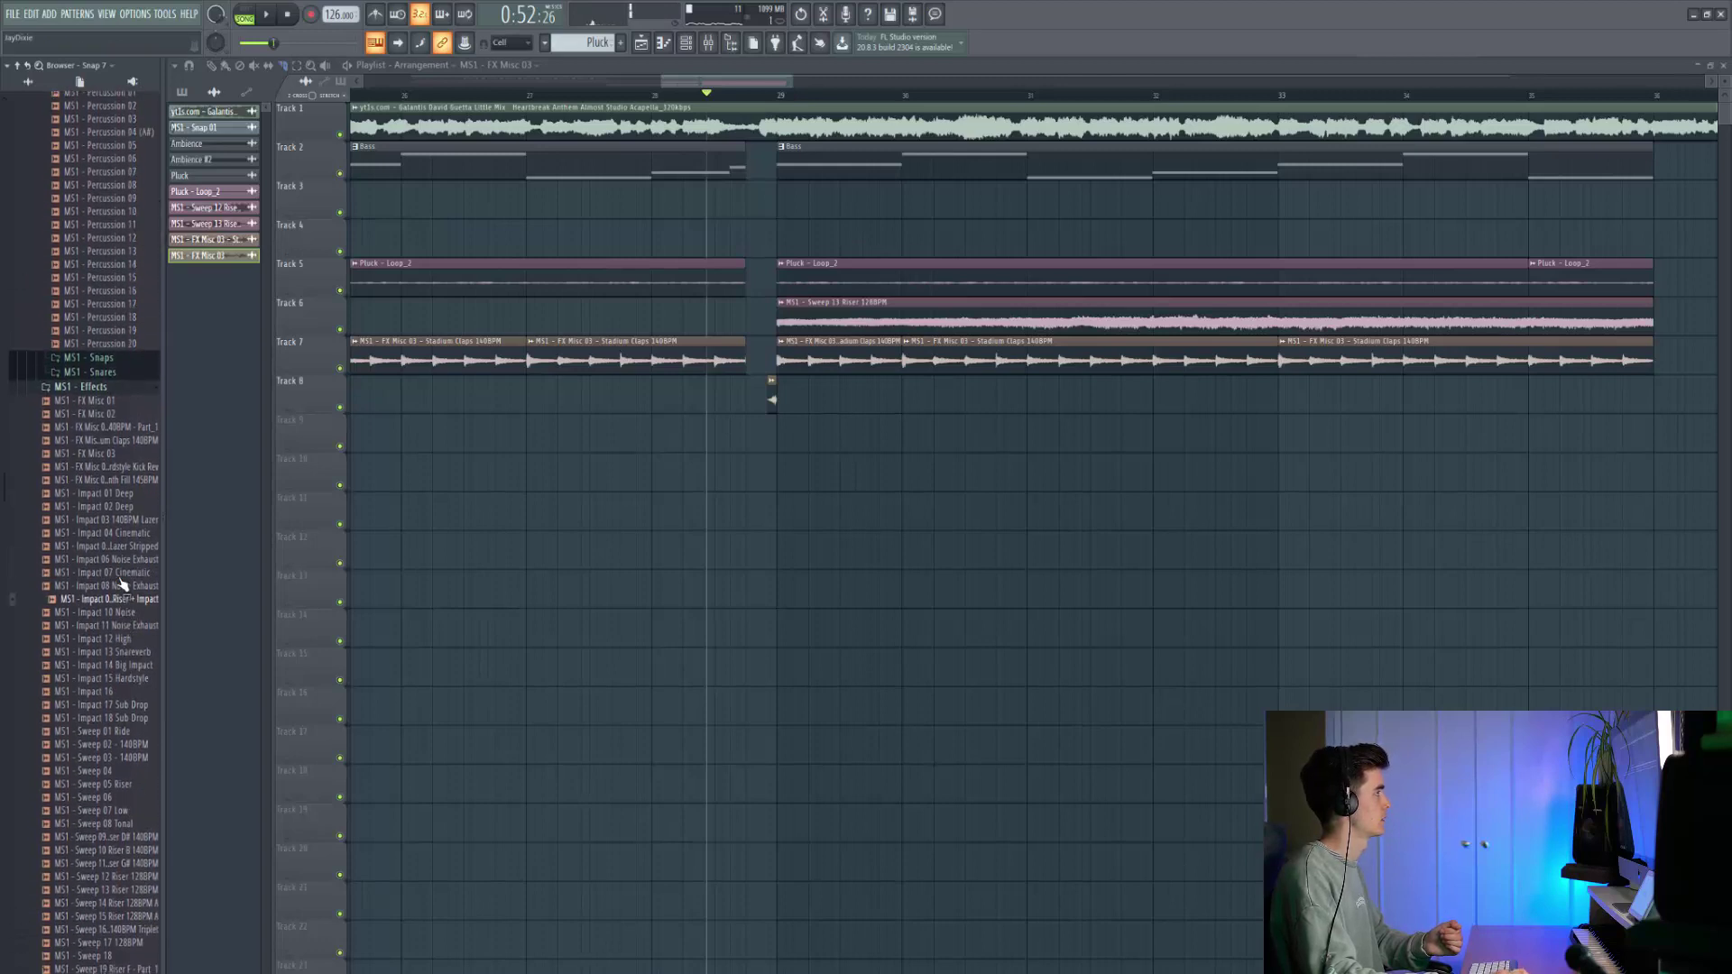
pyautogui.click(108, 379)
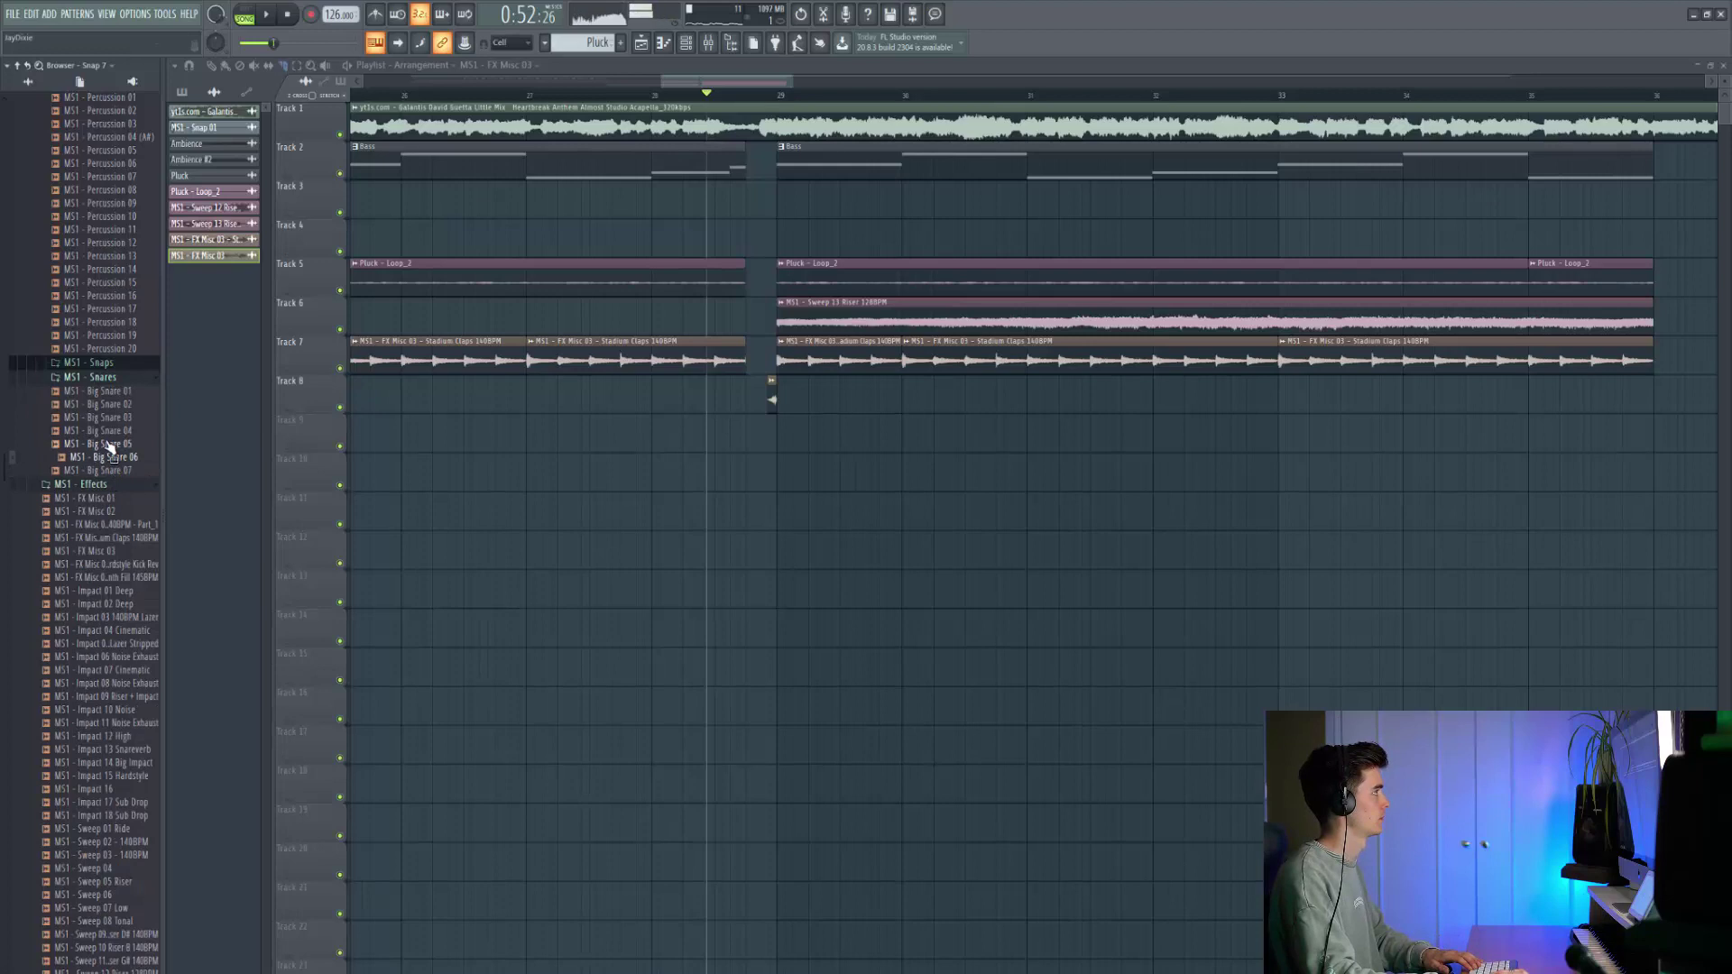
pyautogui.moveTo(105, 460); pyautogui.dragTo(808, 447)
pyautogui.scroll(3, 812, 446)
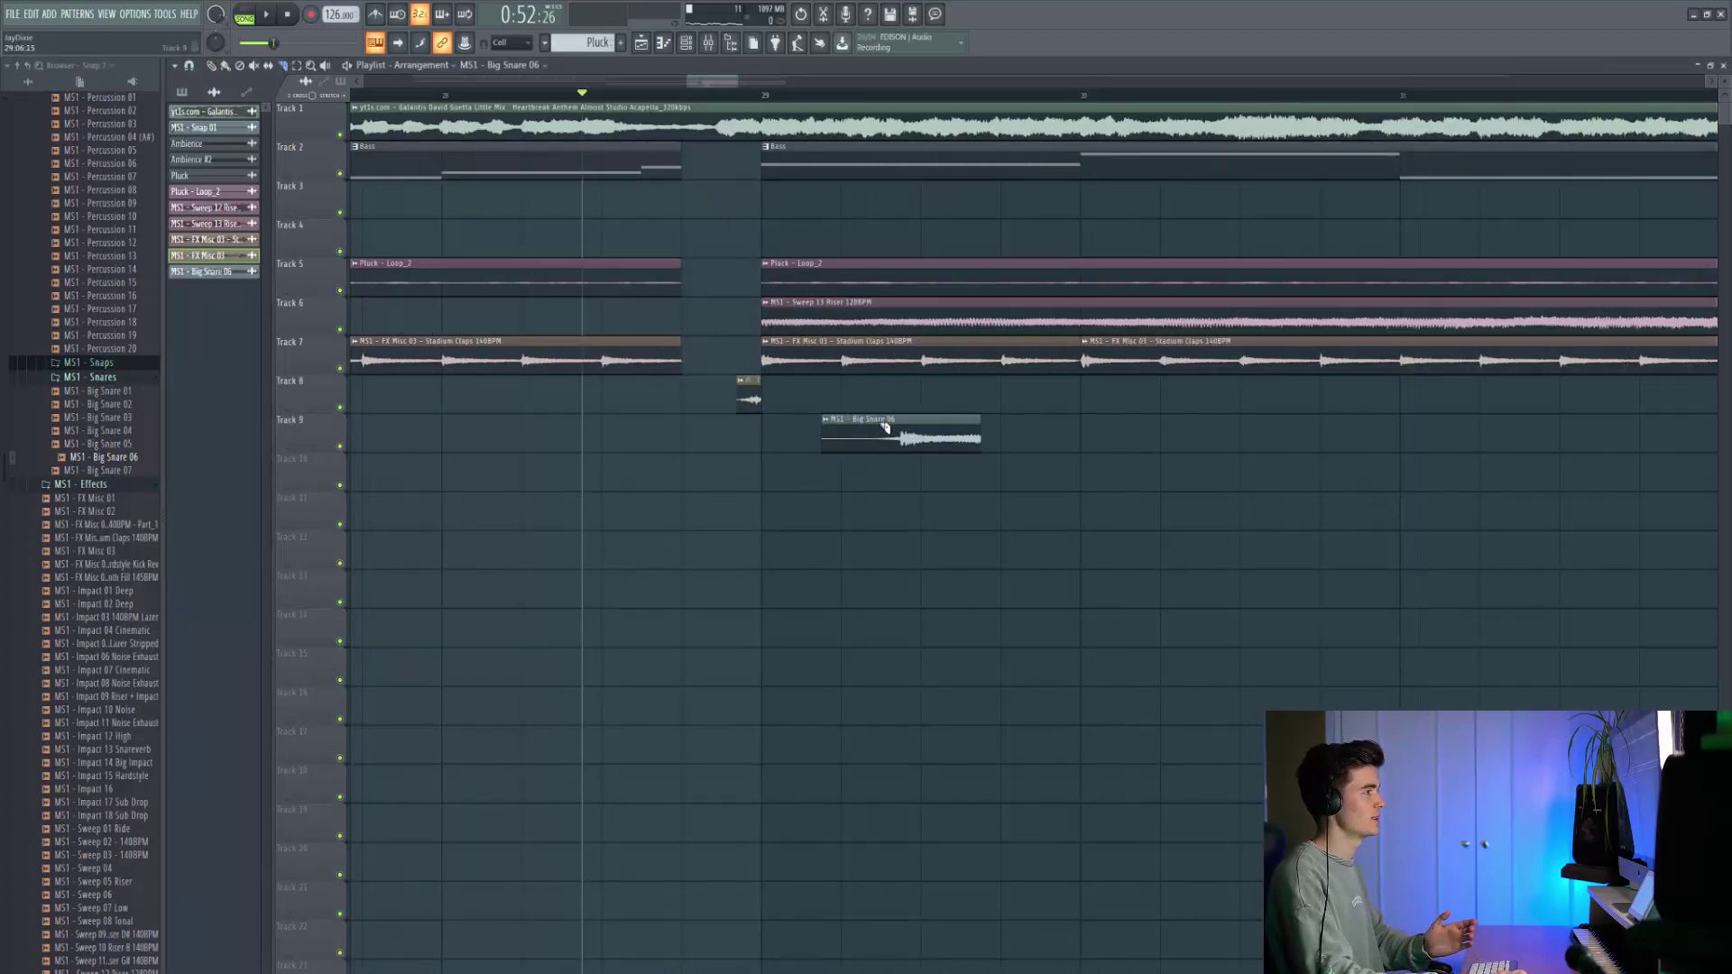
# Move the Big Snare 06 clip so it ends at bar 29 and fit its tempo using the estimated 126 BPM.
pyautogui.moveTo(908, 438); pyautogui.dragTo(727, 438)
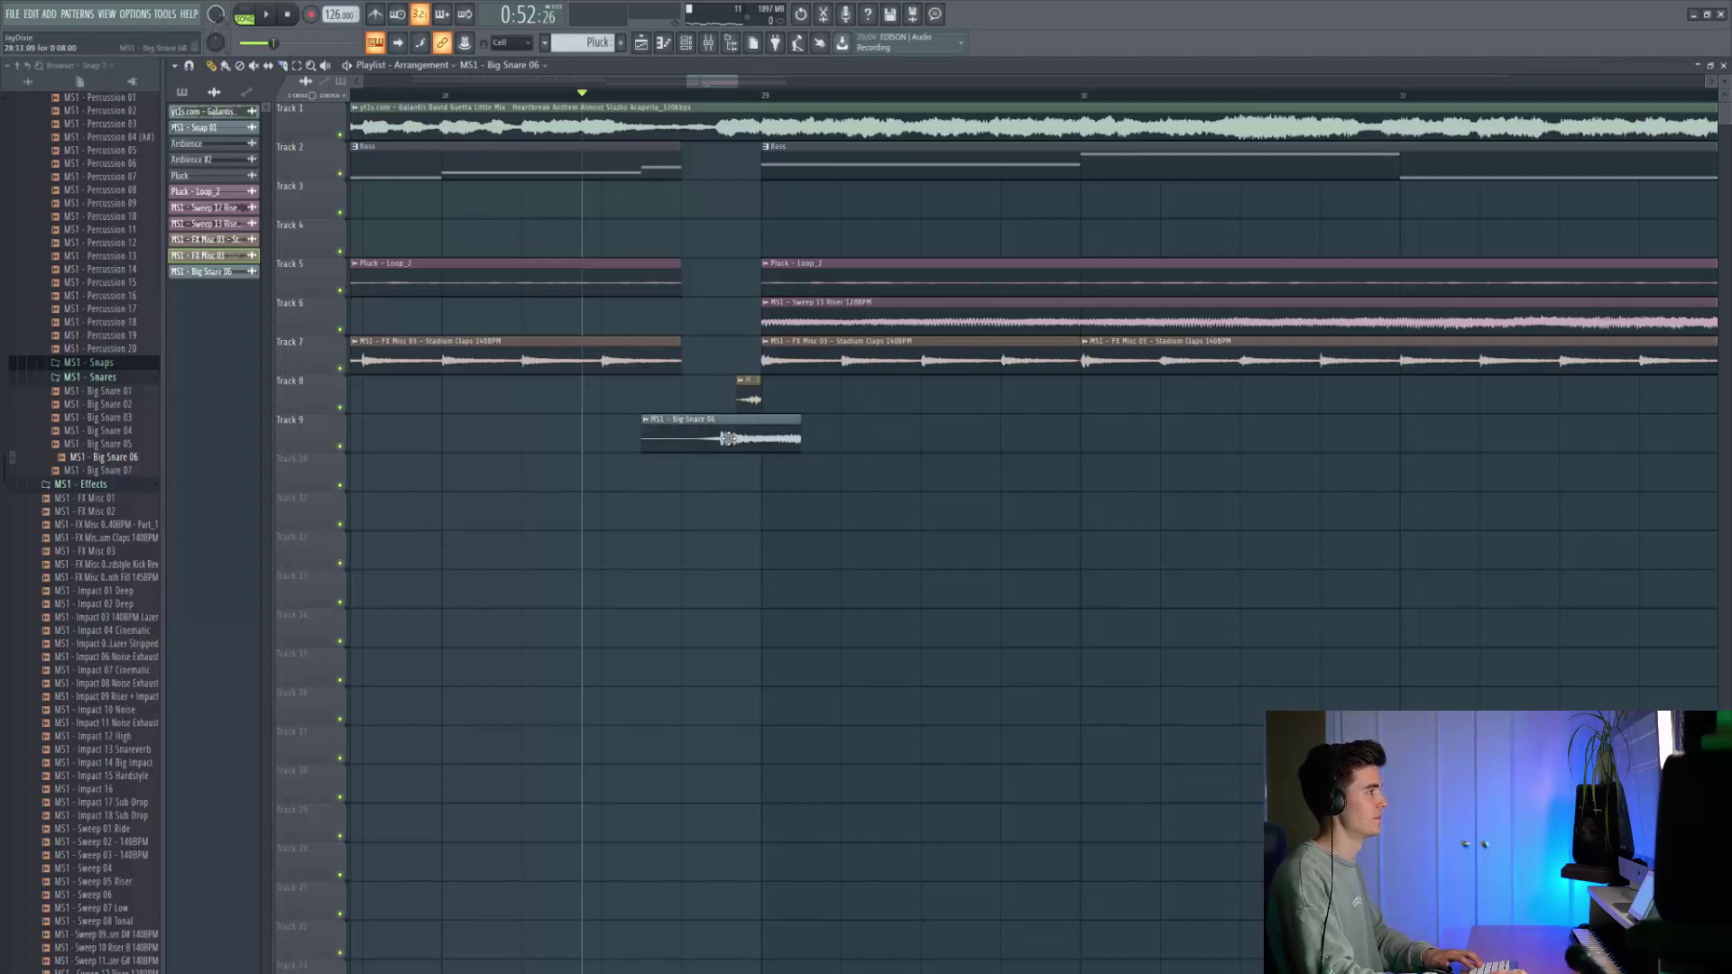
pyautogui.click(607, 420)
pyautogui.click(749, 492)
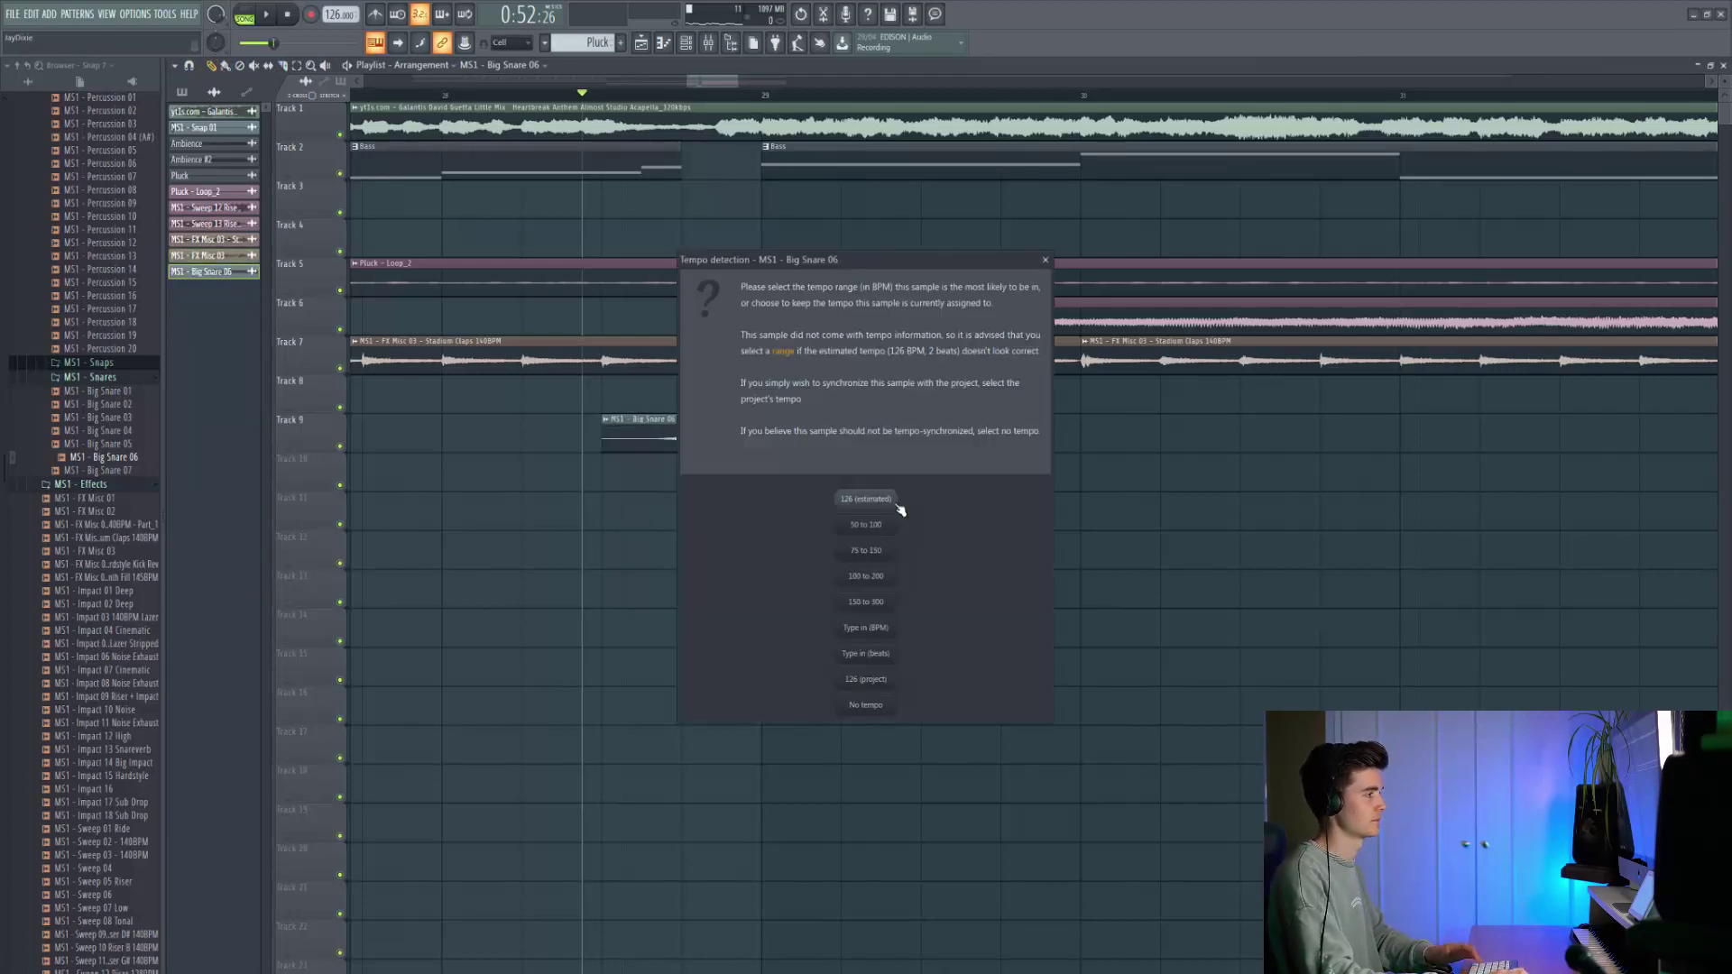
pyautogui.click(864, 499)
# Play the break before bar 29 and adjust the Big Snare 06 channel volume against the mix.
pyautogui.press('space')
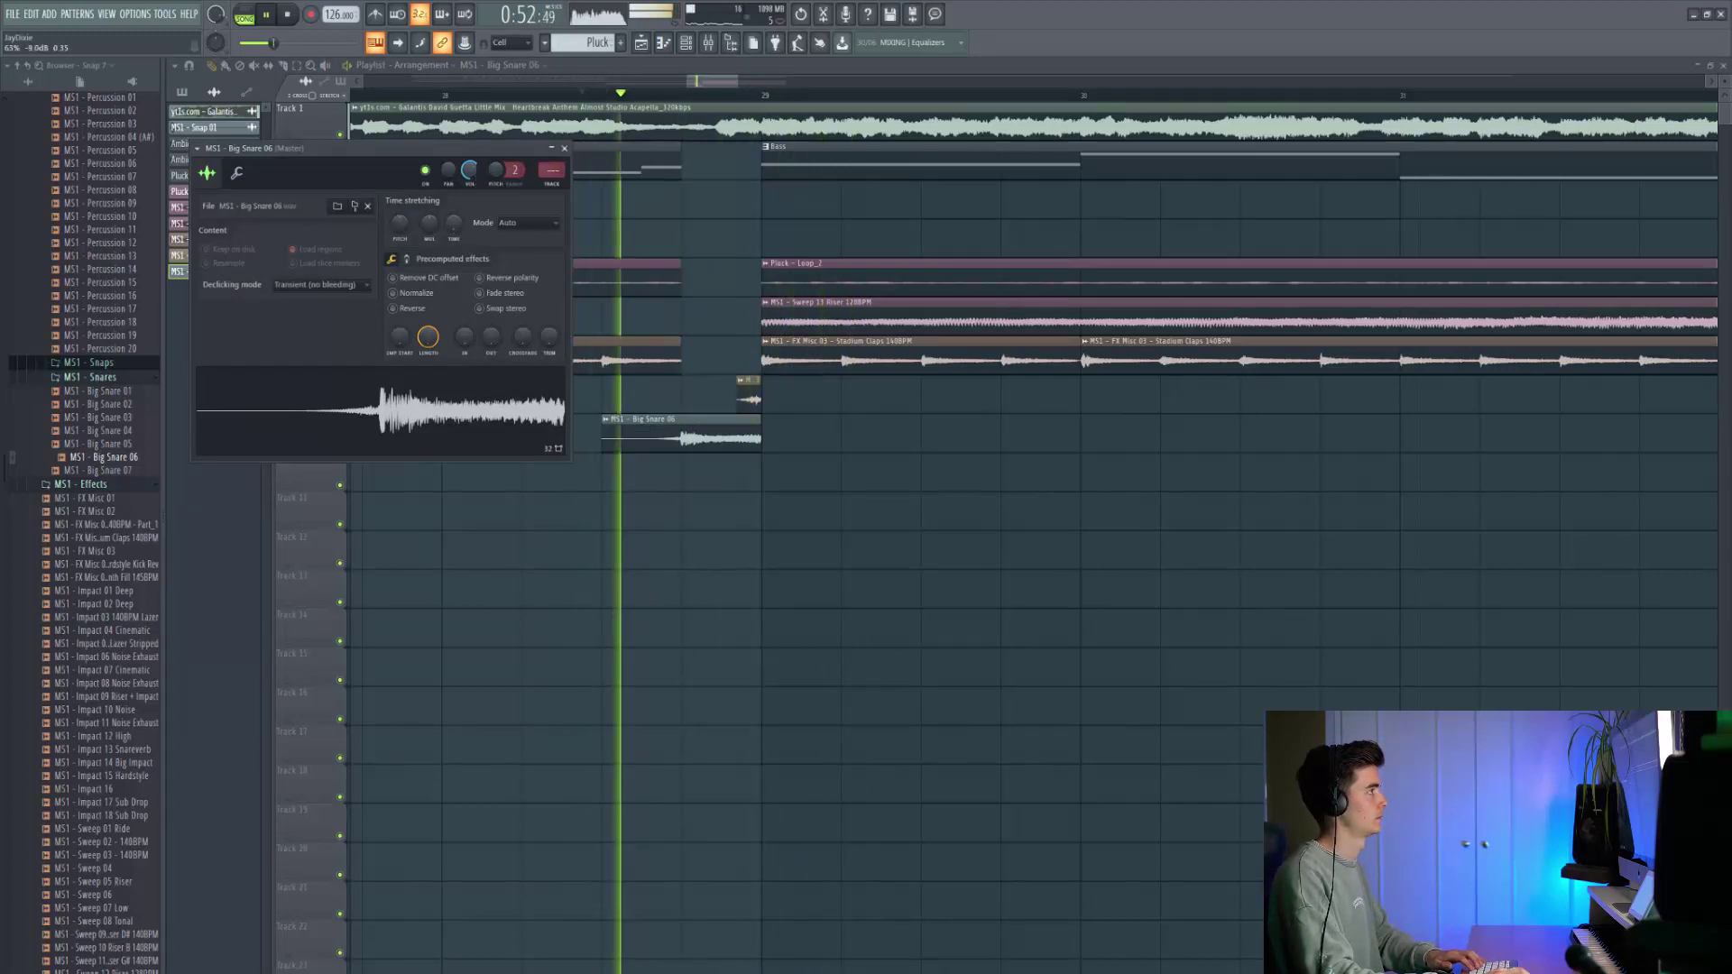
pyautogui.press('Escape')
pyautogui.scroll(5, 735, 368)
pyautogui.scroll(-9, 811, 380)
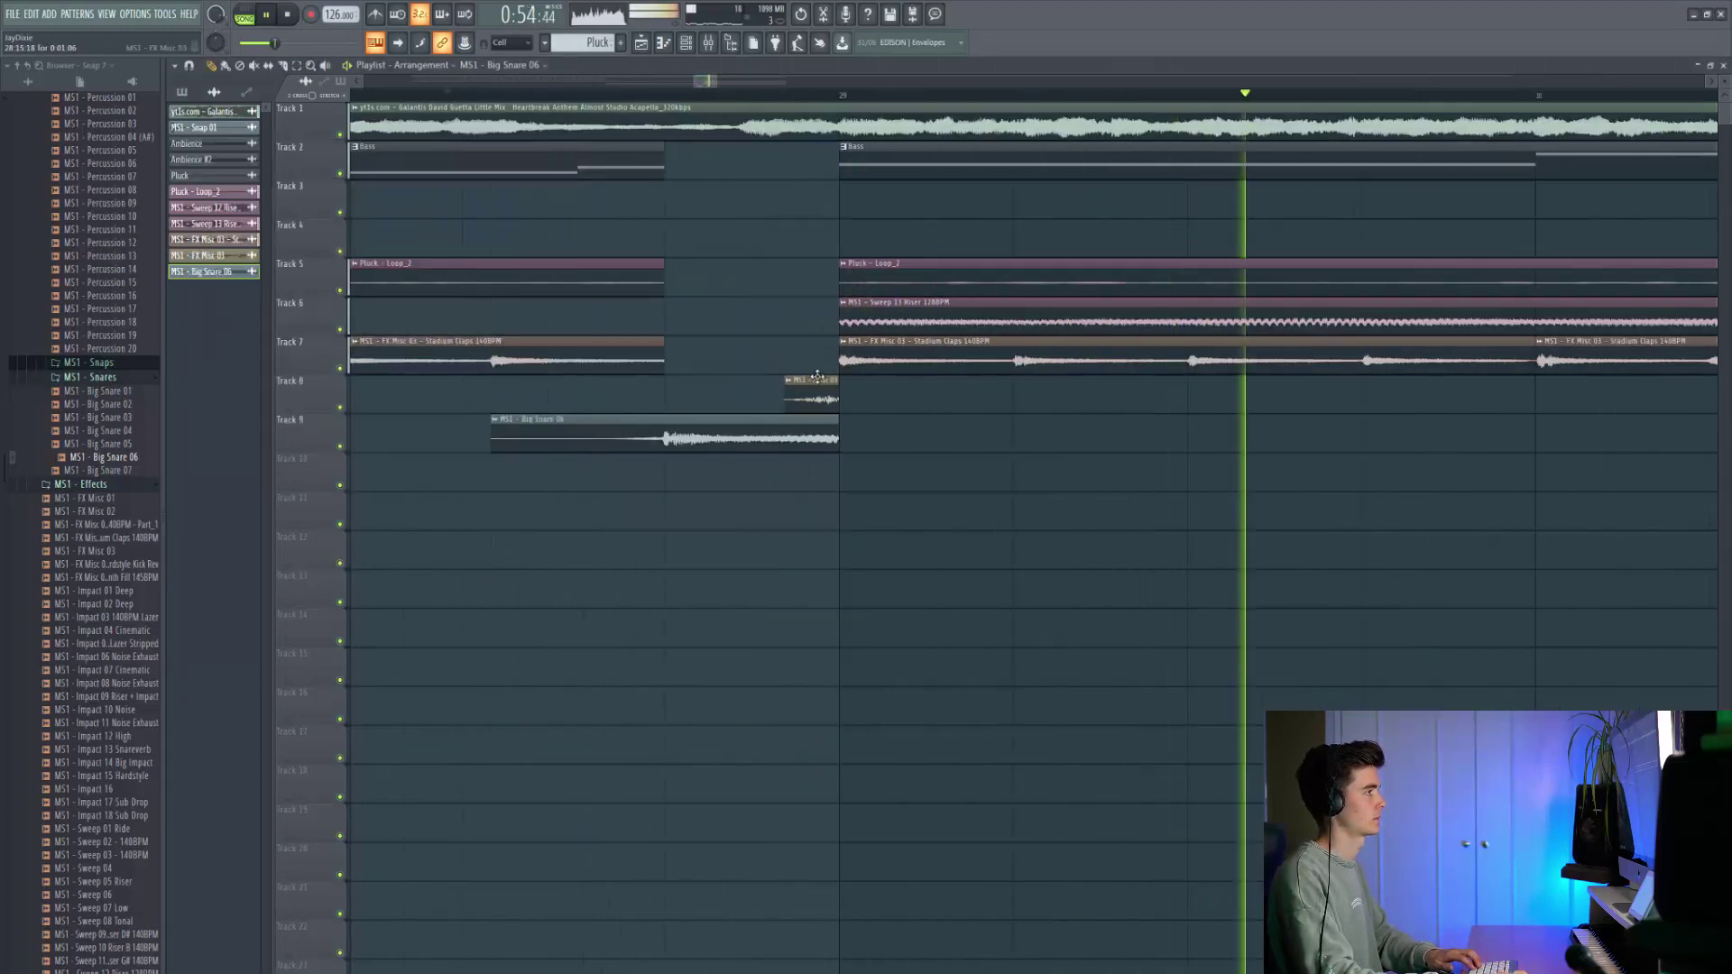
# Replace the long Bass clip after bar 29 on Track 2 with repeated one-bar Bass clips running up to bar 36.
pyautogui.scroll(-4, 816, 397)
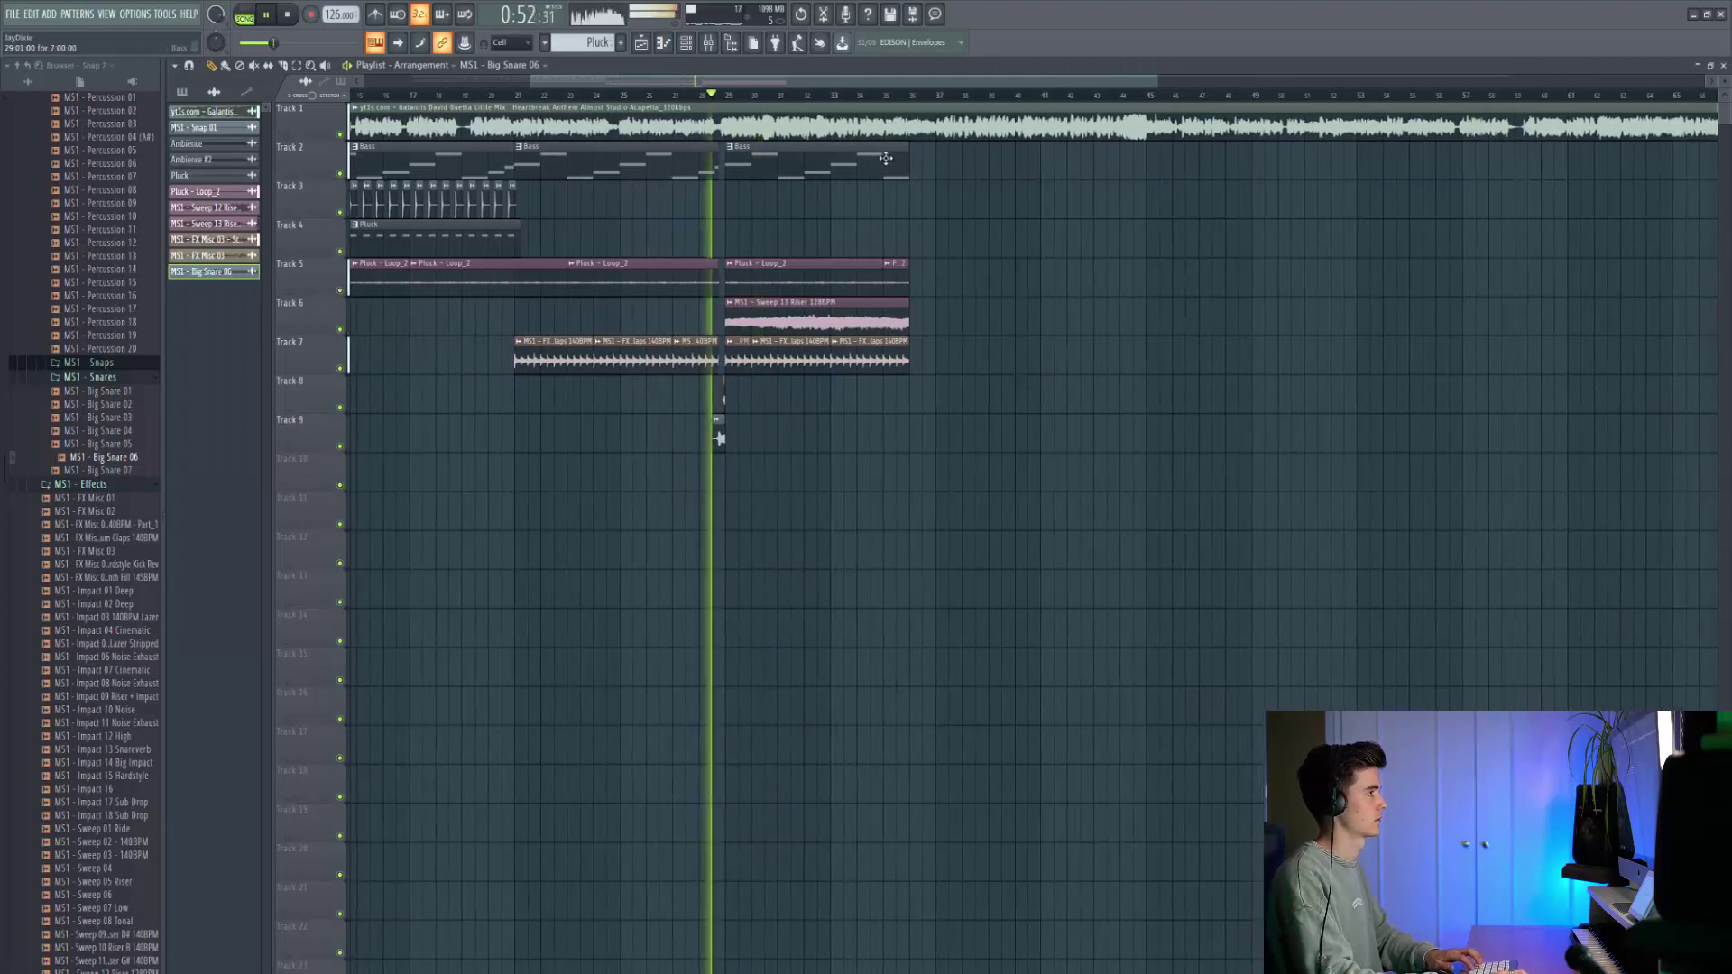
pyautogui.click(743, 164)
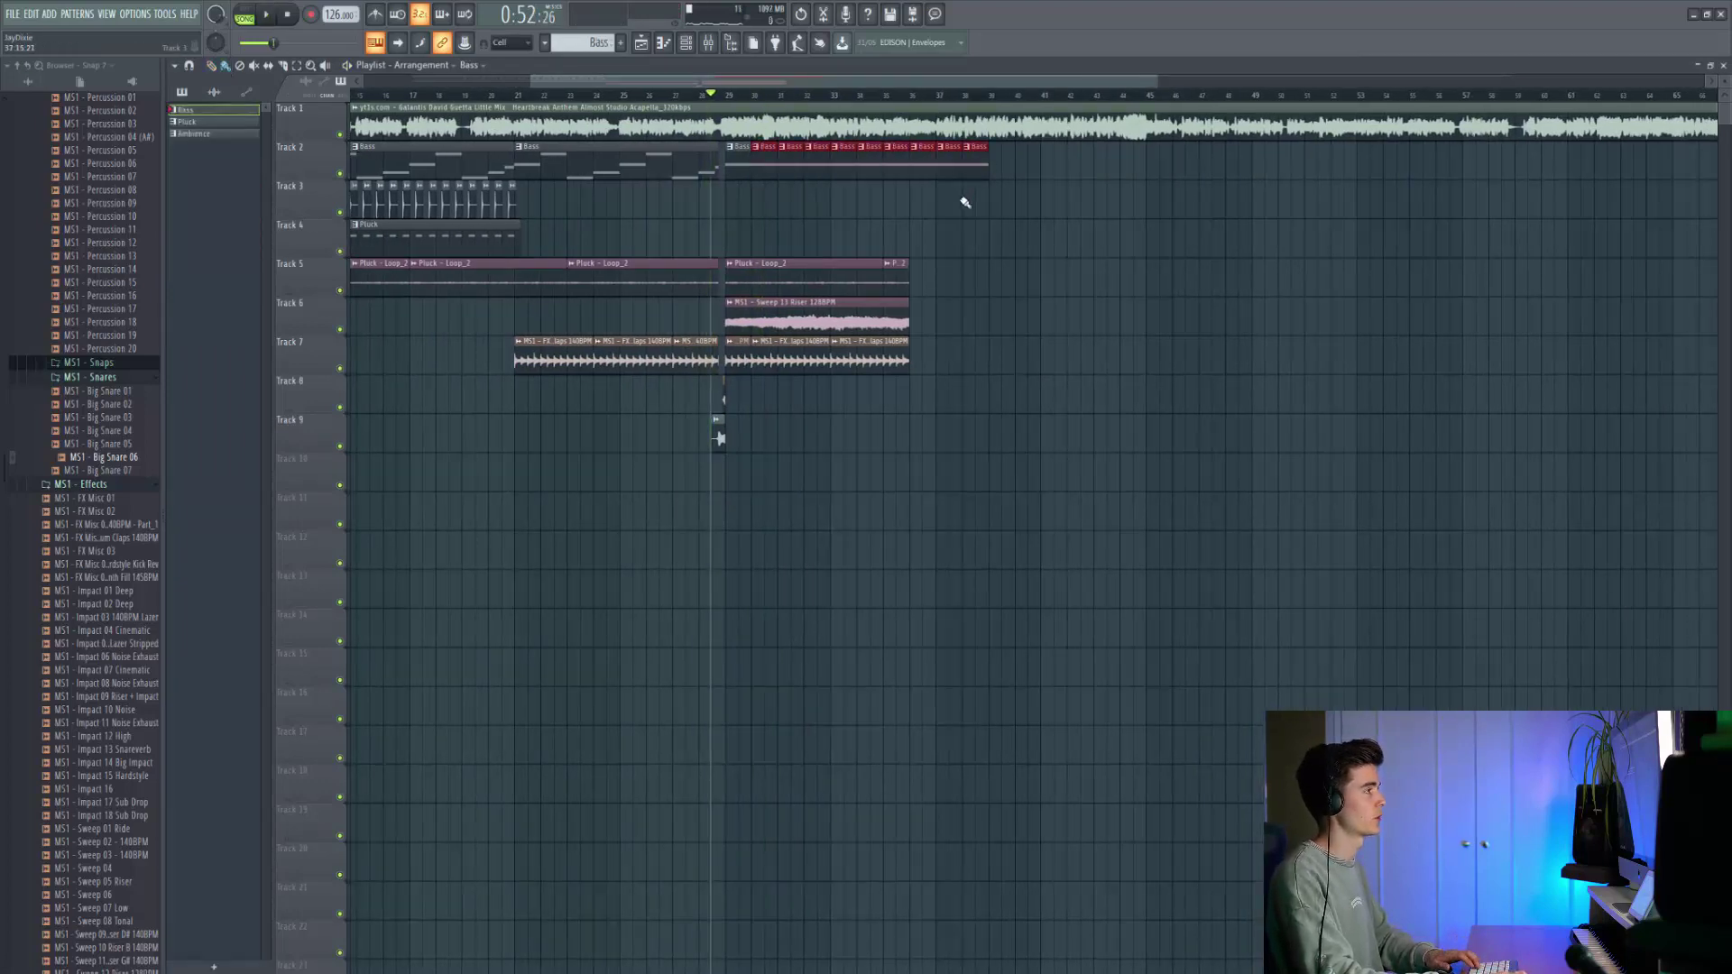
pyautogui.scroll(3, 966, 203)
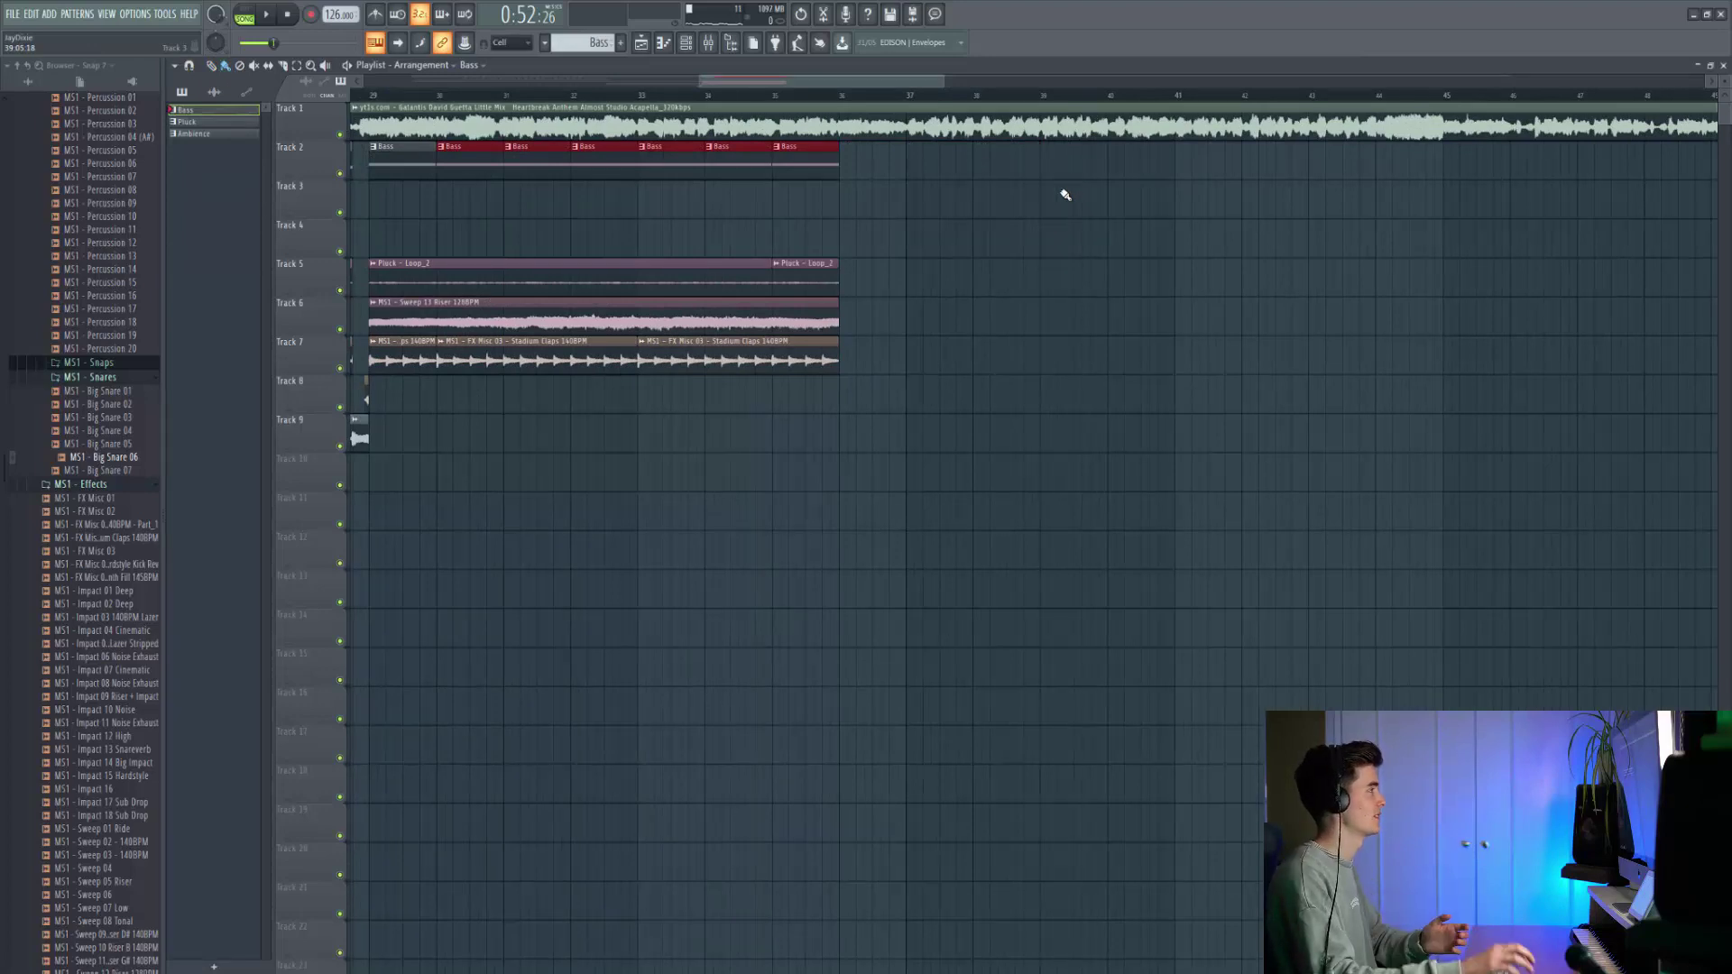
pyautogui.scroll(-2, 534, 178)
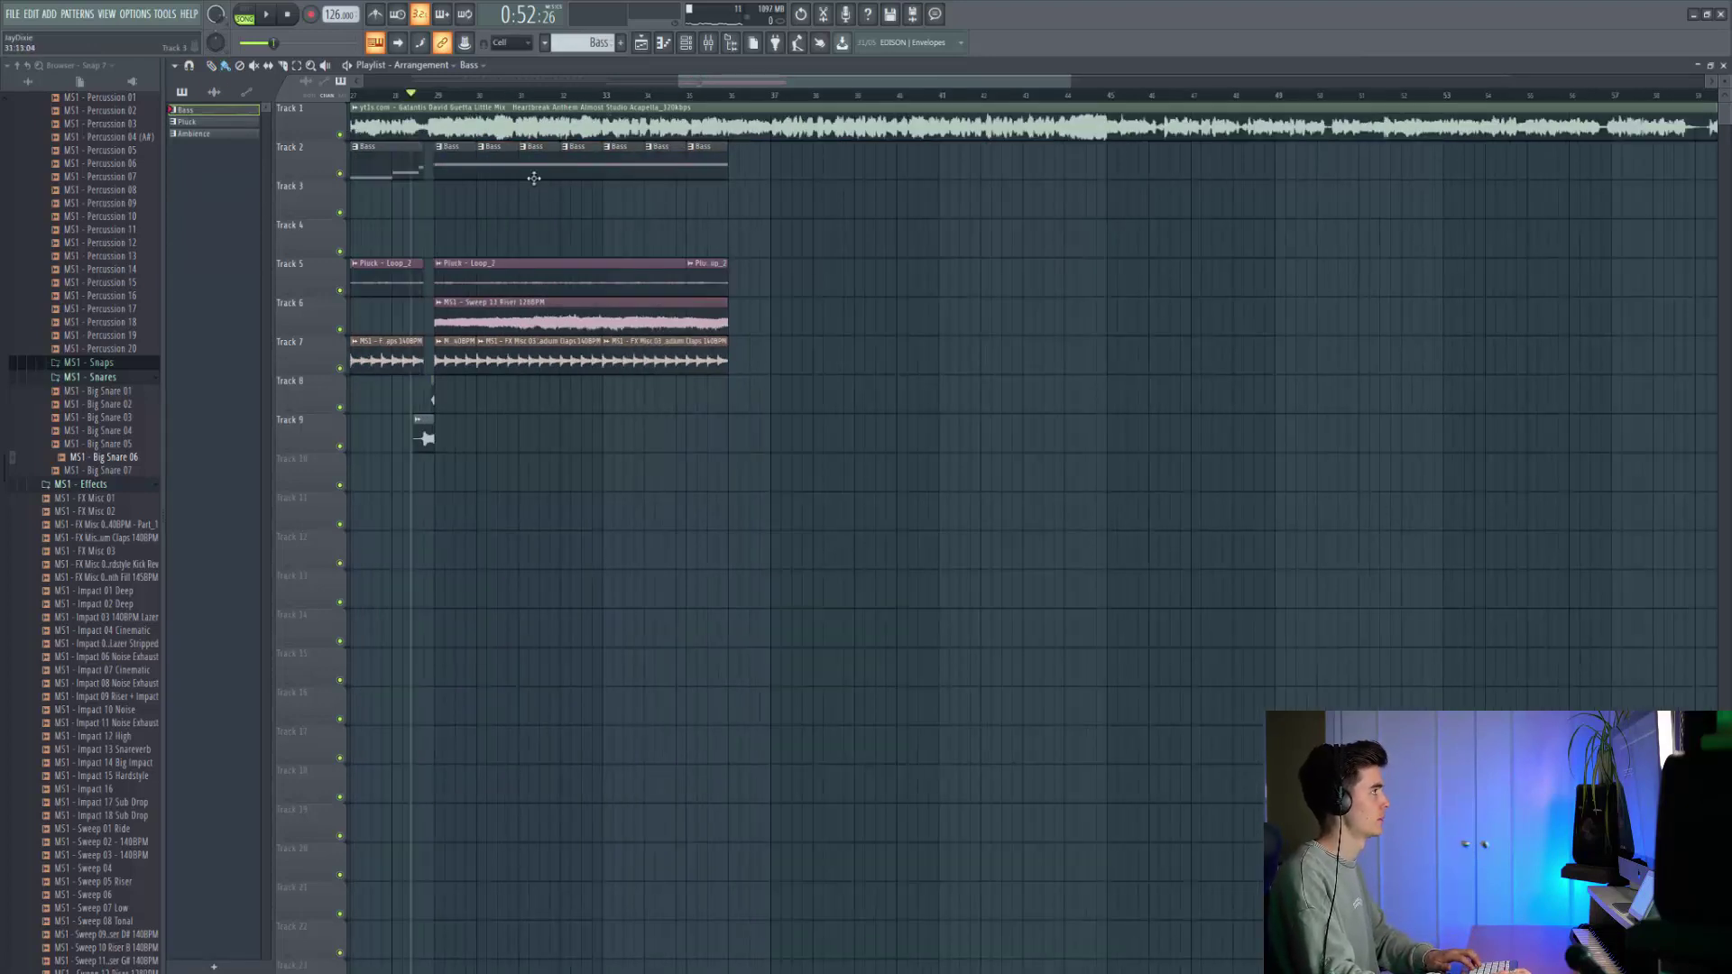
# Play the section from bar 29 and adjust the MS1 - Sweep 13 Riser channel volume against the mix.
pyautogui.click(441, 94)
pyautogui.press('space')
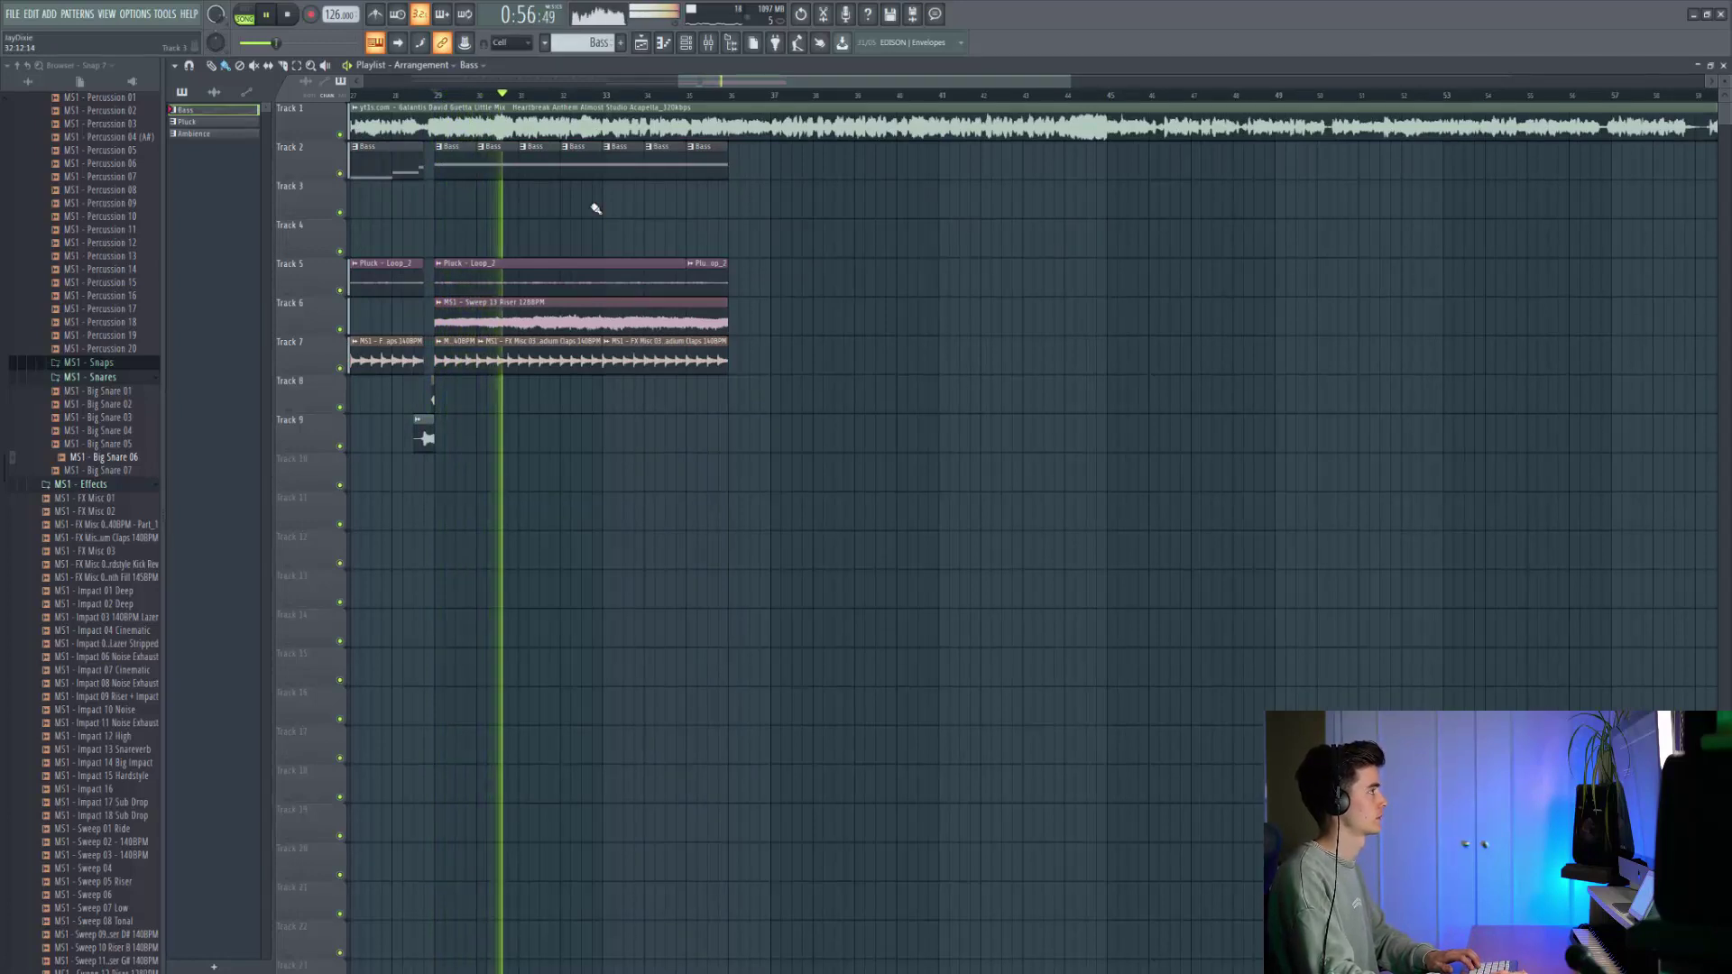
pyautogui.scroll(-2, 593, 206)
pyautogui.hscroll(-3, 597, 208)
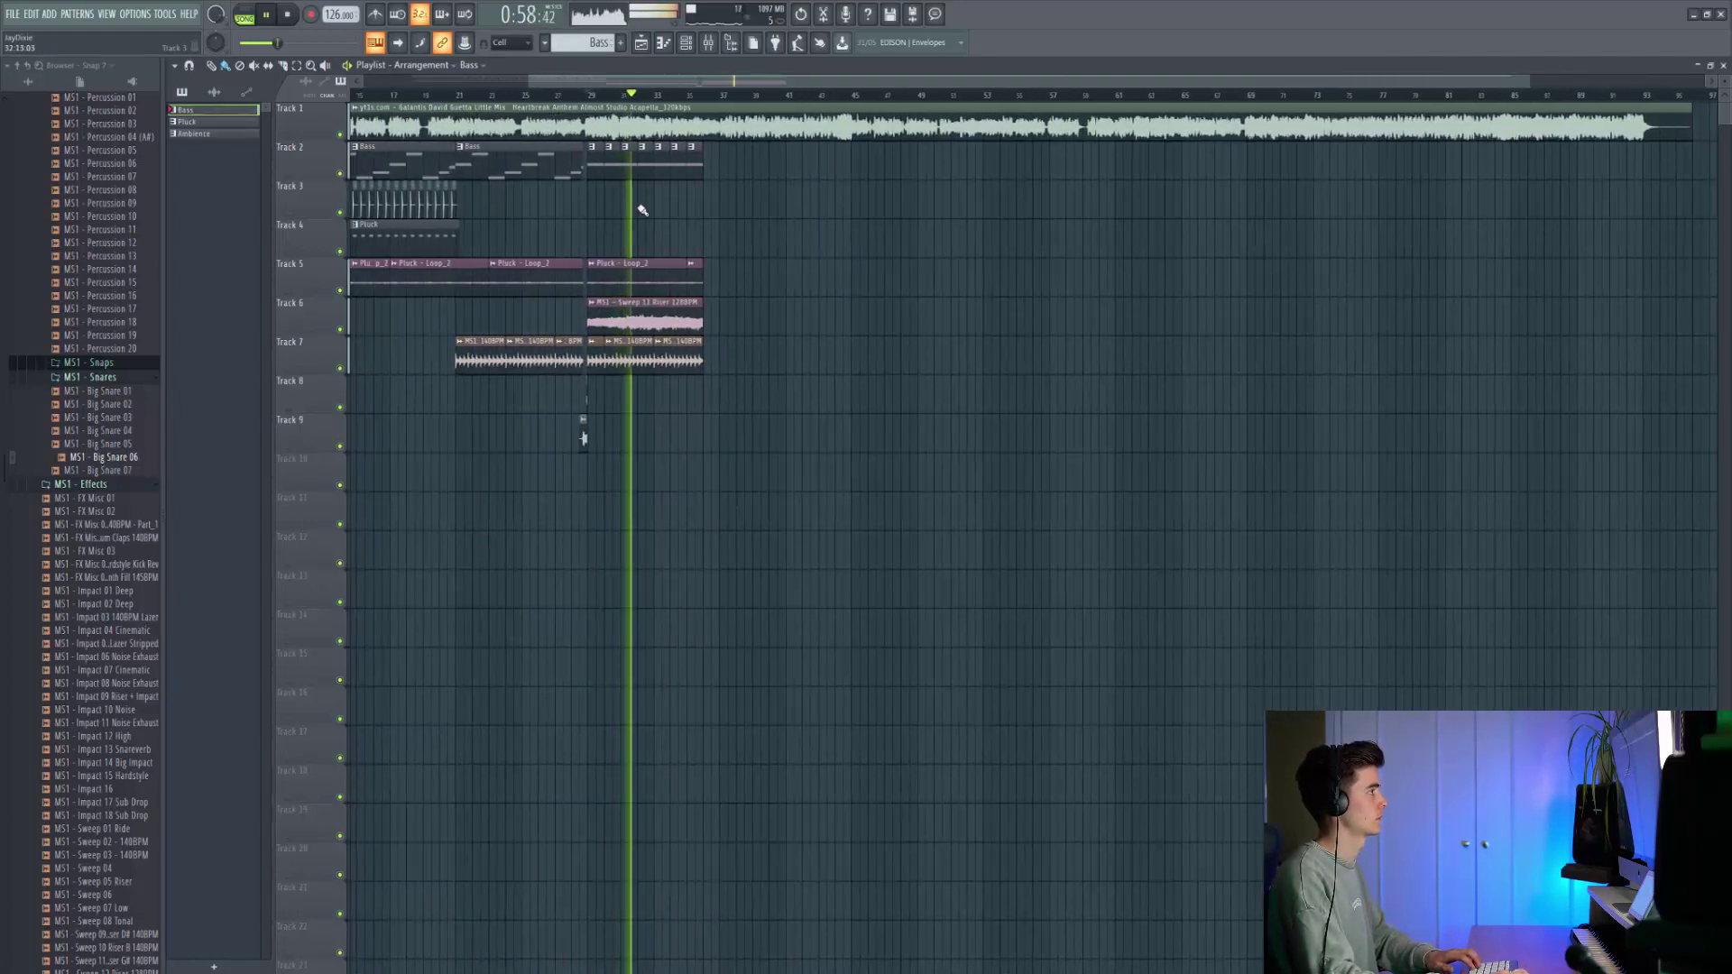
pyautogui.doubleClick(624, 307)
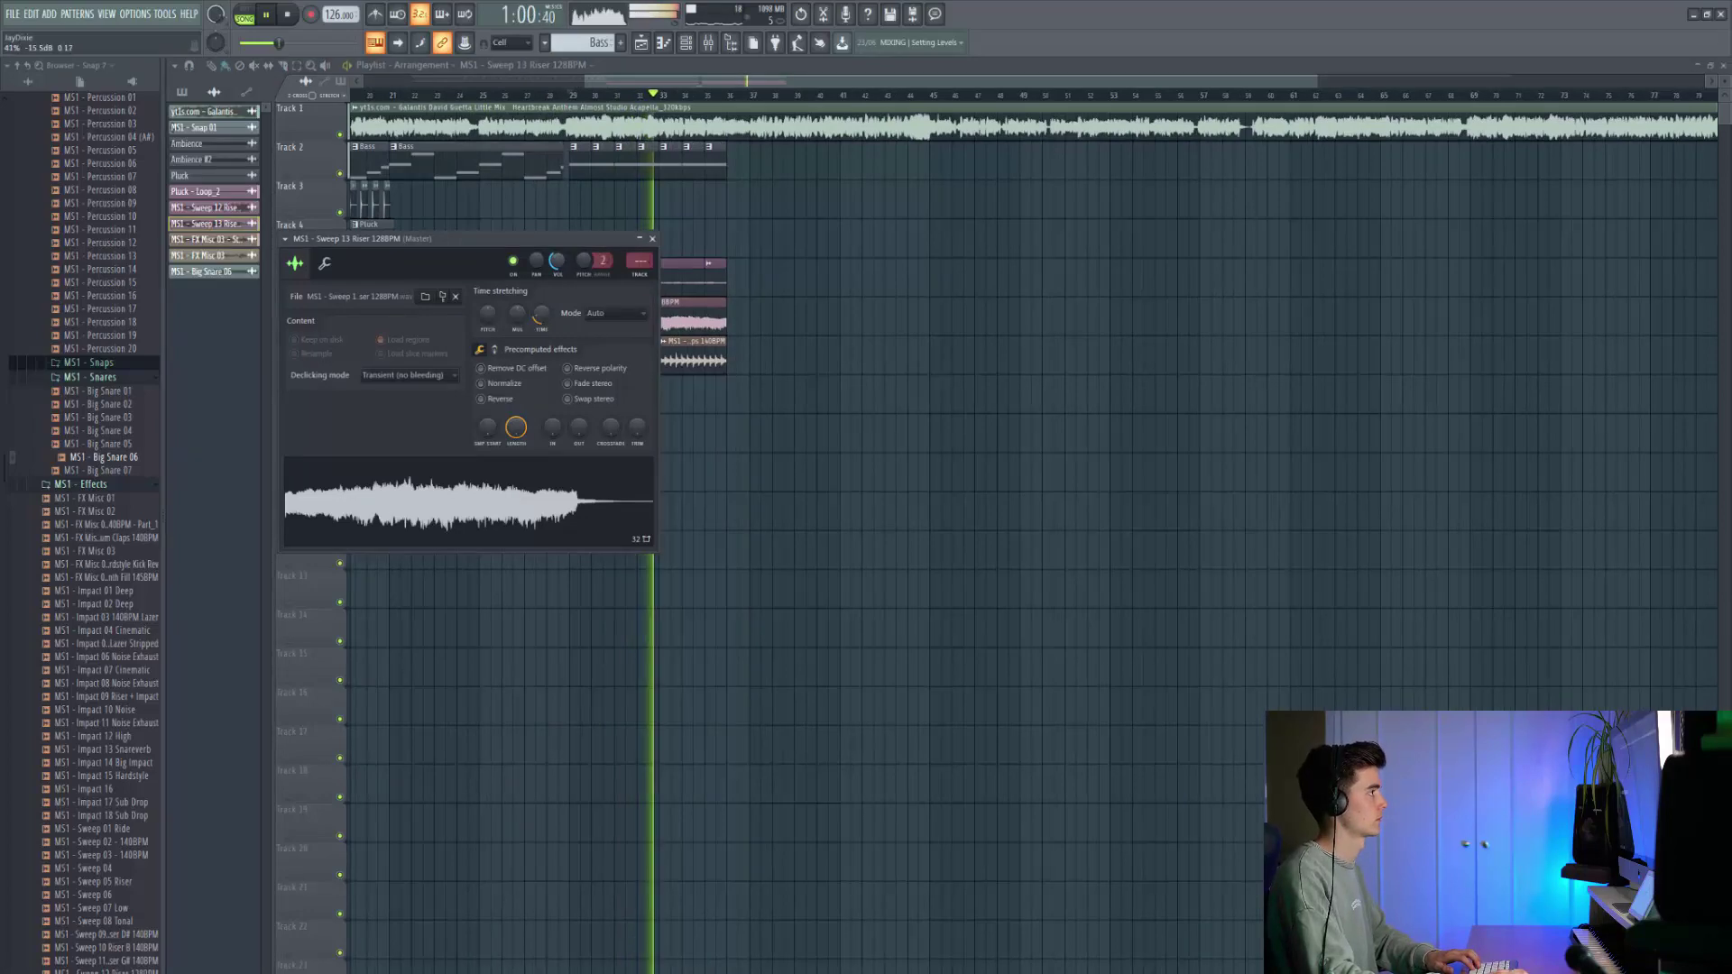
pyautogui.rightClick(584, 210)
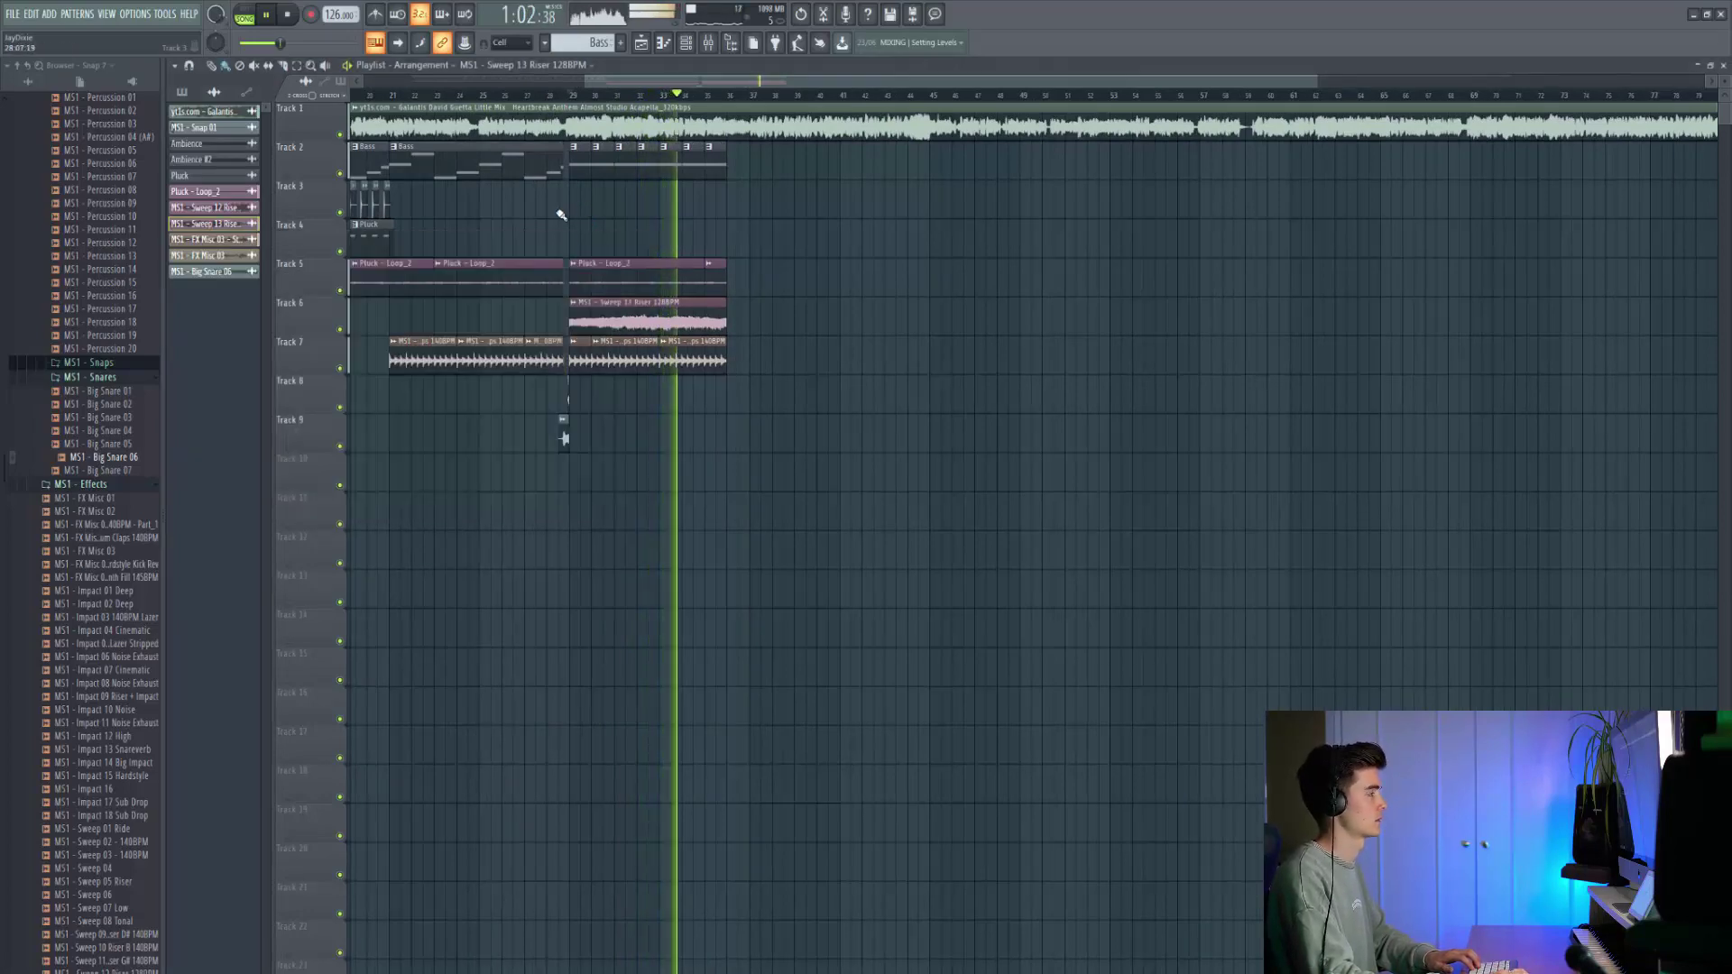
pyautogui.scroll(3, 565, 214)
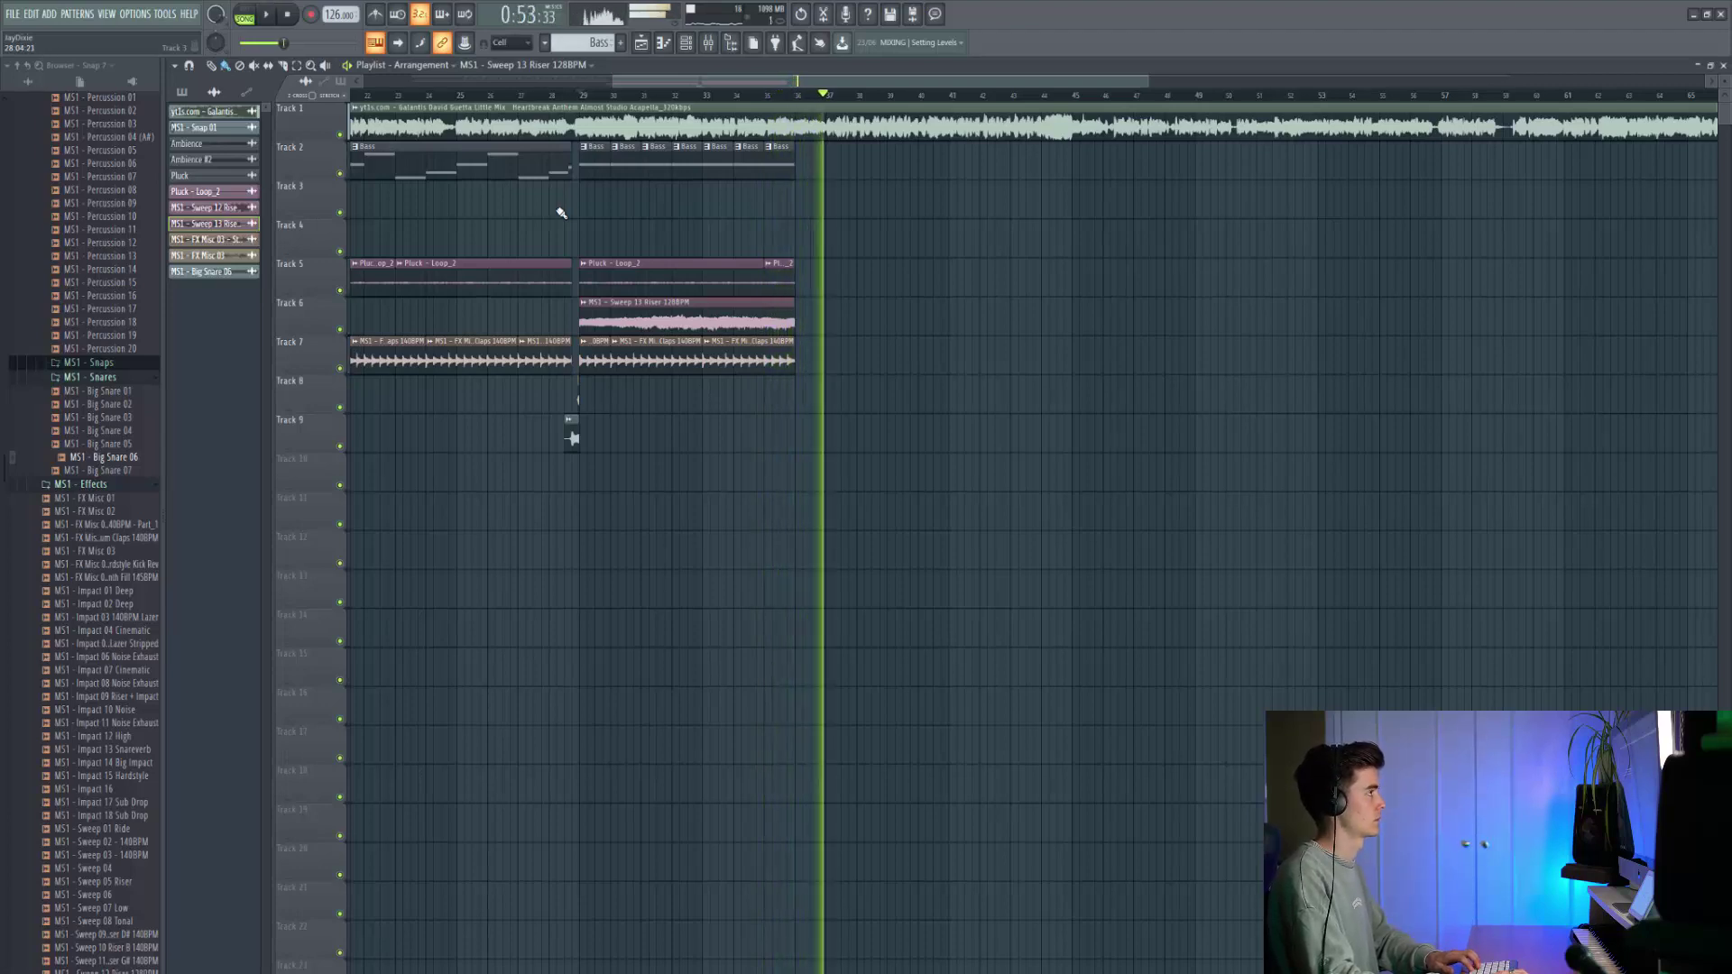
# Place a Stadium Claps clip on Track 8, trim it to the single beat before bar 21, and play the transition.
pyautogui.press('space')
pyautogui.hscroll(-3, 755, 171)
pyautogui.click(586, 95)
pyautogui.press('space')
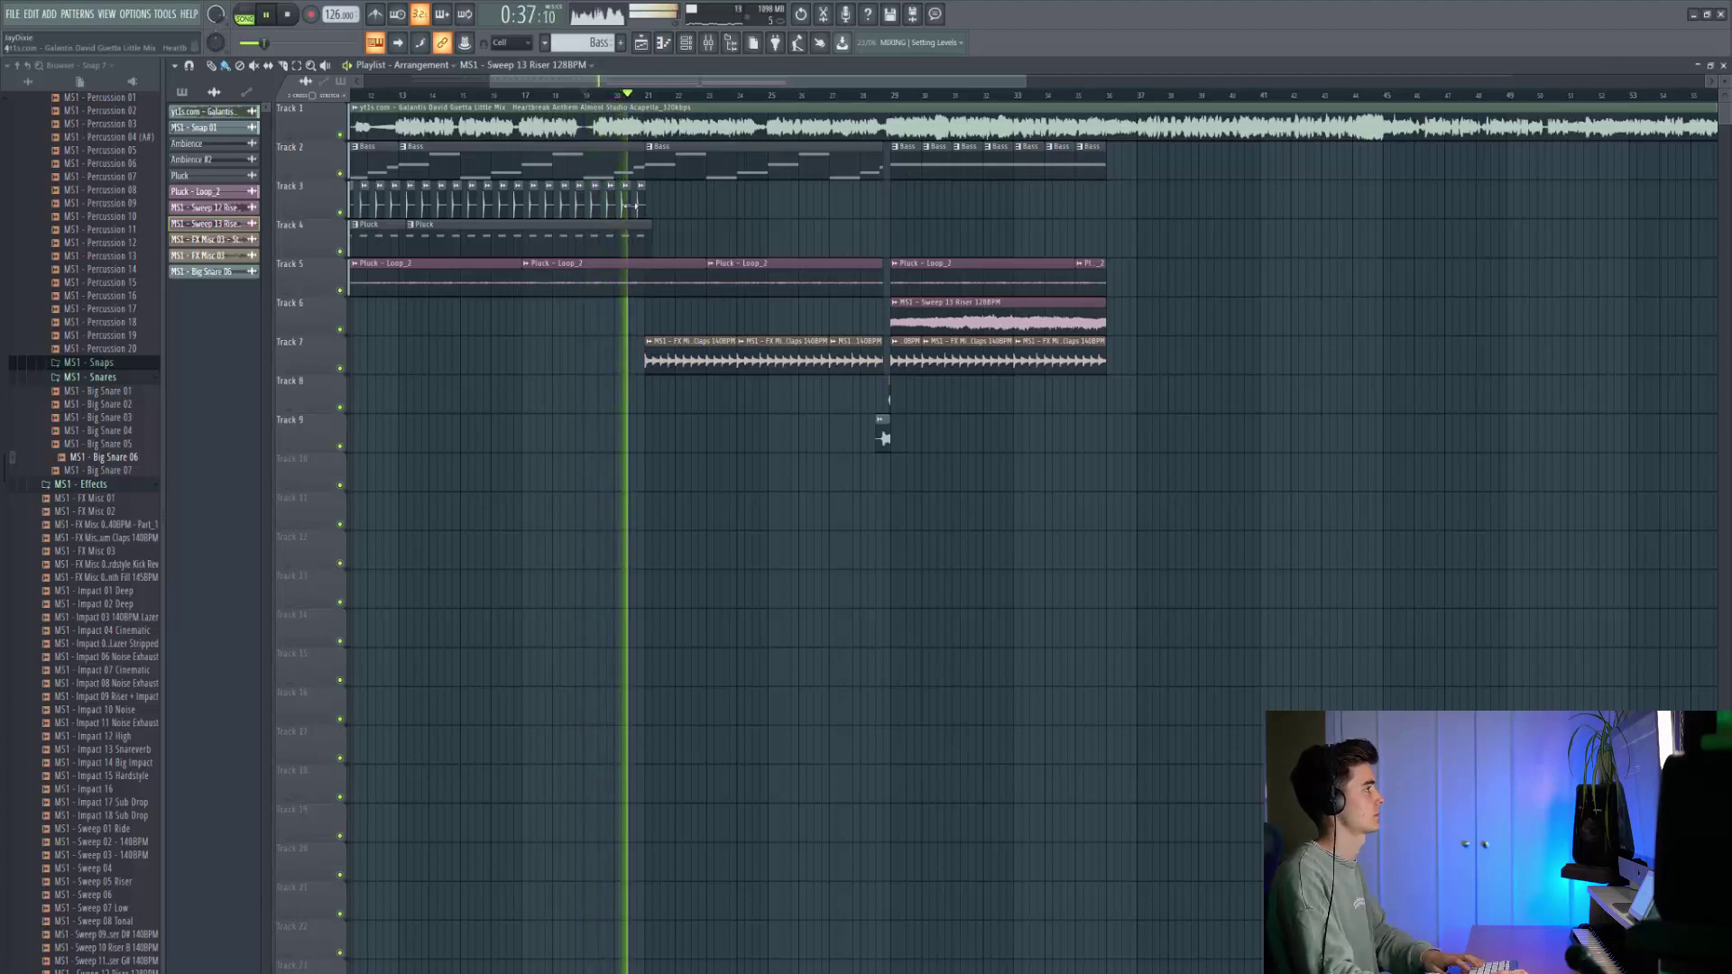
pyautogui.press('space')
pyautogui.scroll(5, 649, 244)
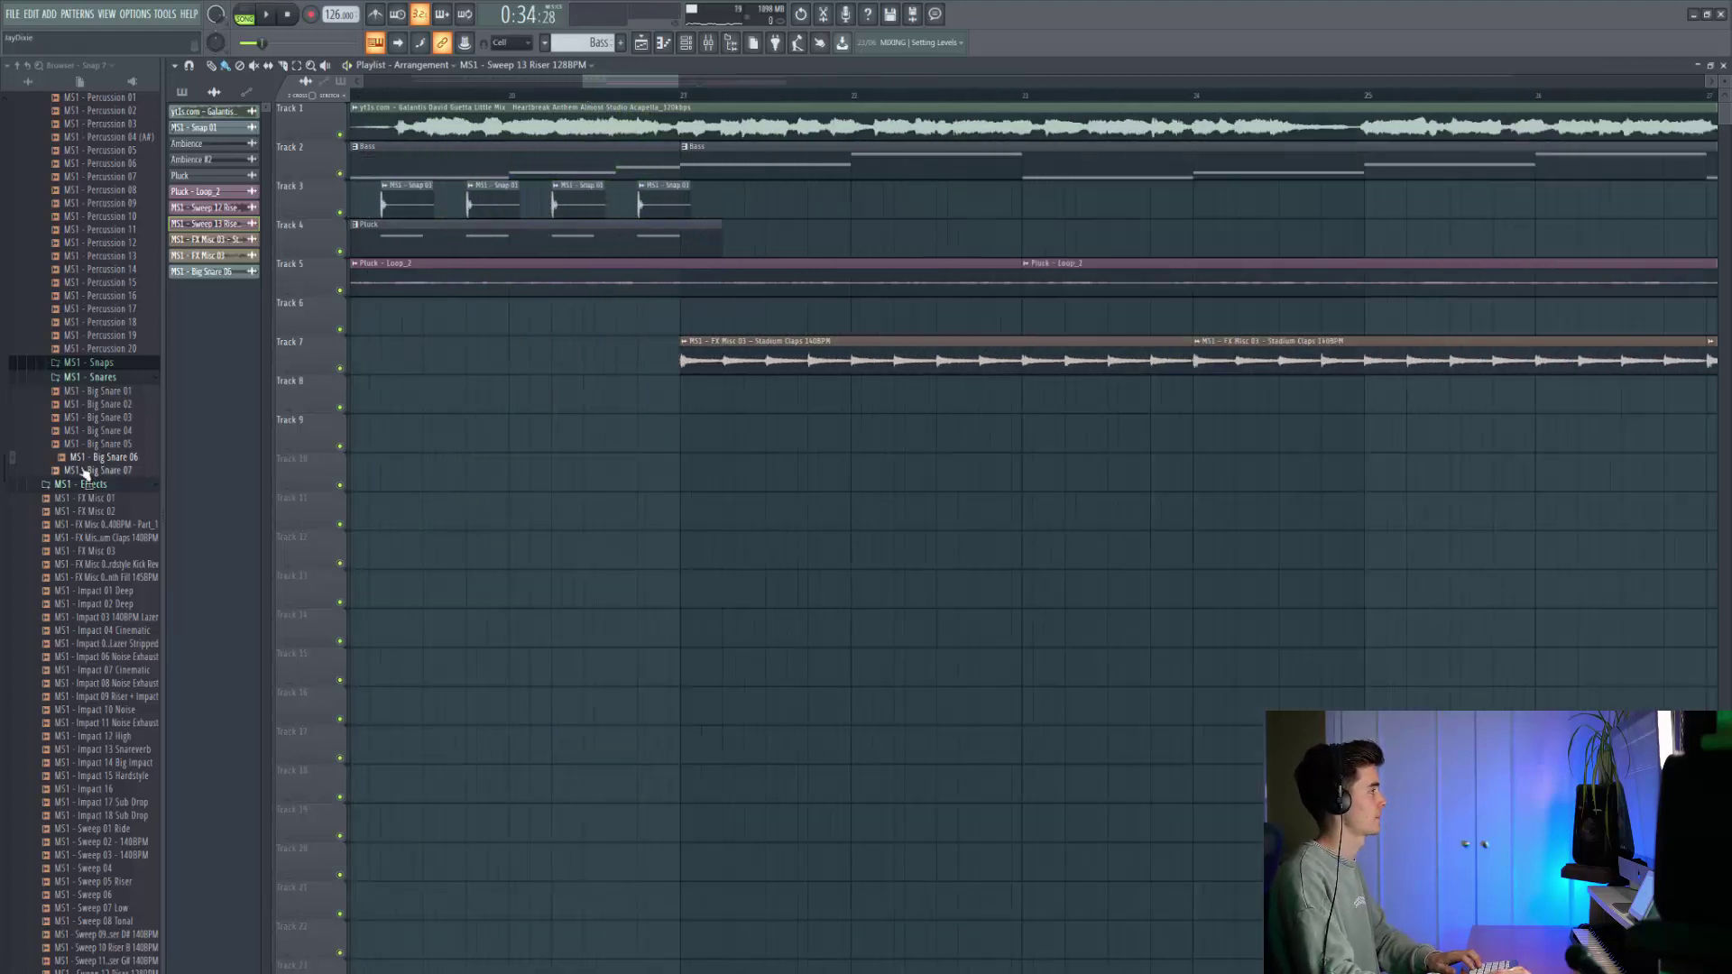
pyautogui.scroll(4, 379, 362)
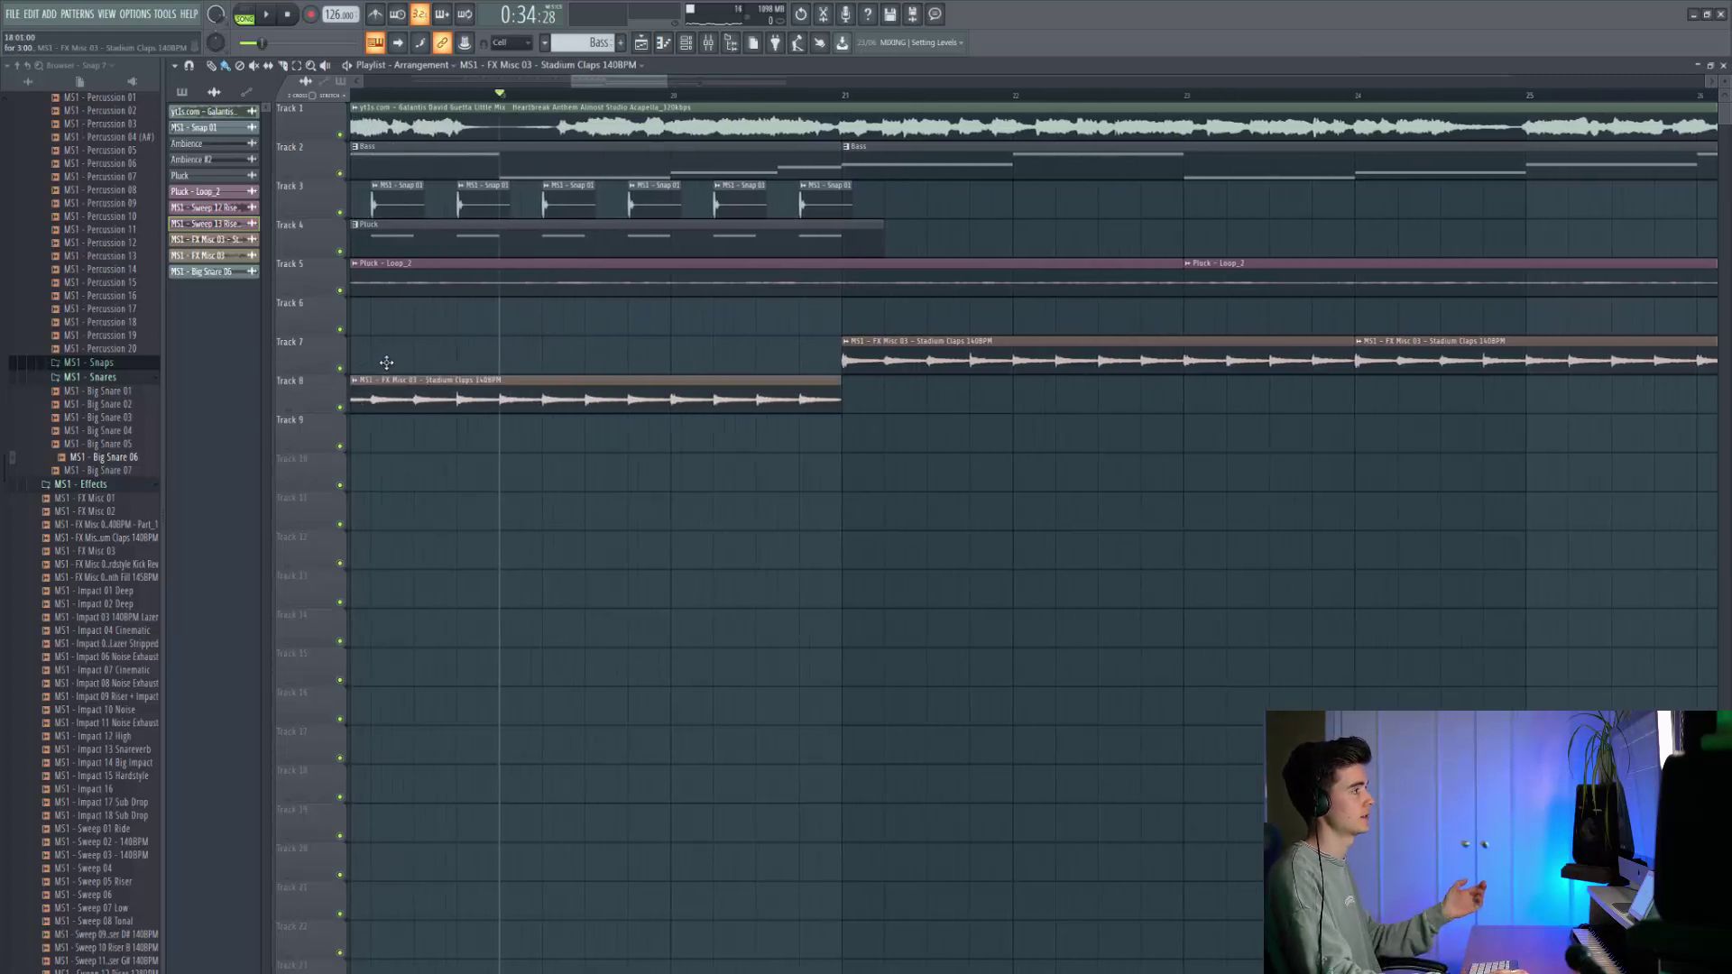
pyautogui.scroll(4, 588, 386)
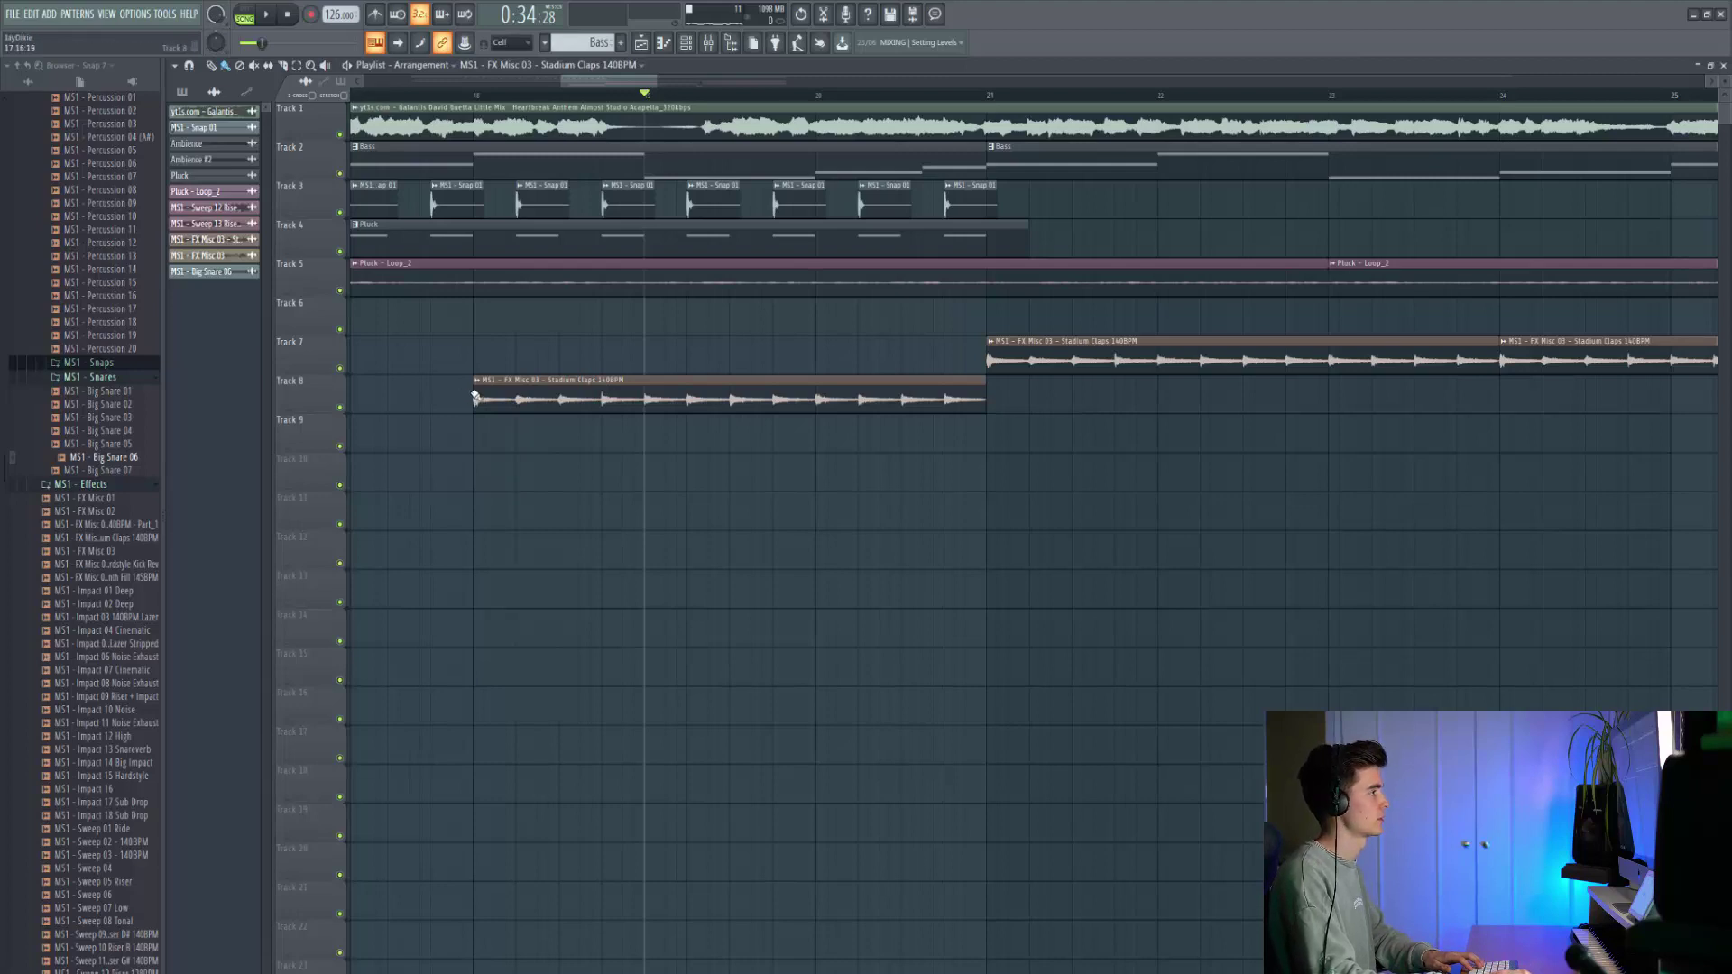
pyautogui.moveTo(470, 394); pyautogui.dragTo(850, 375)
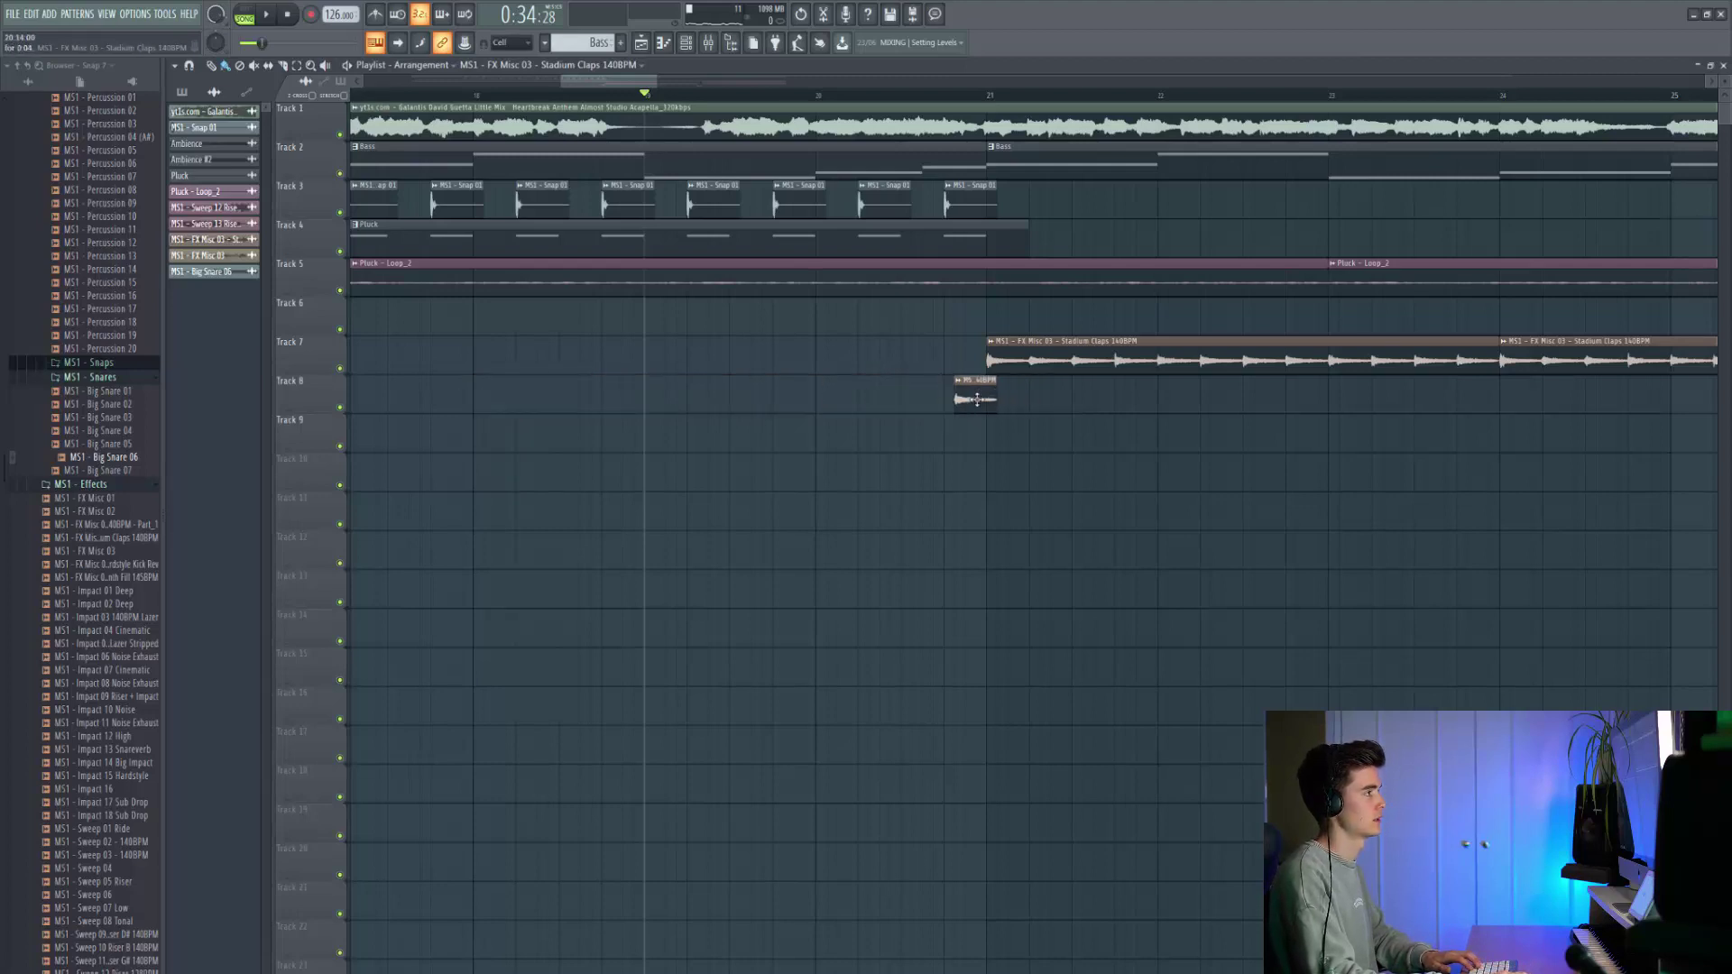
pyautogui.press('space')
pyautogui.scroll(3, 918, 320)
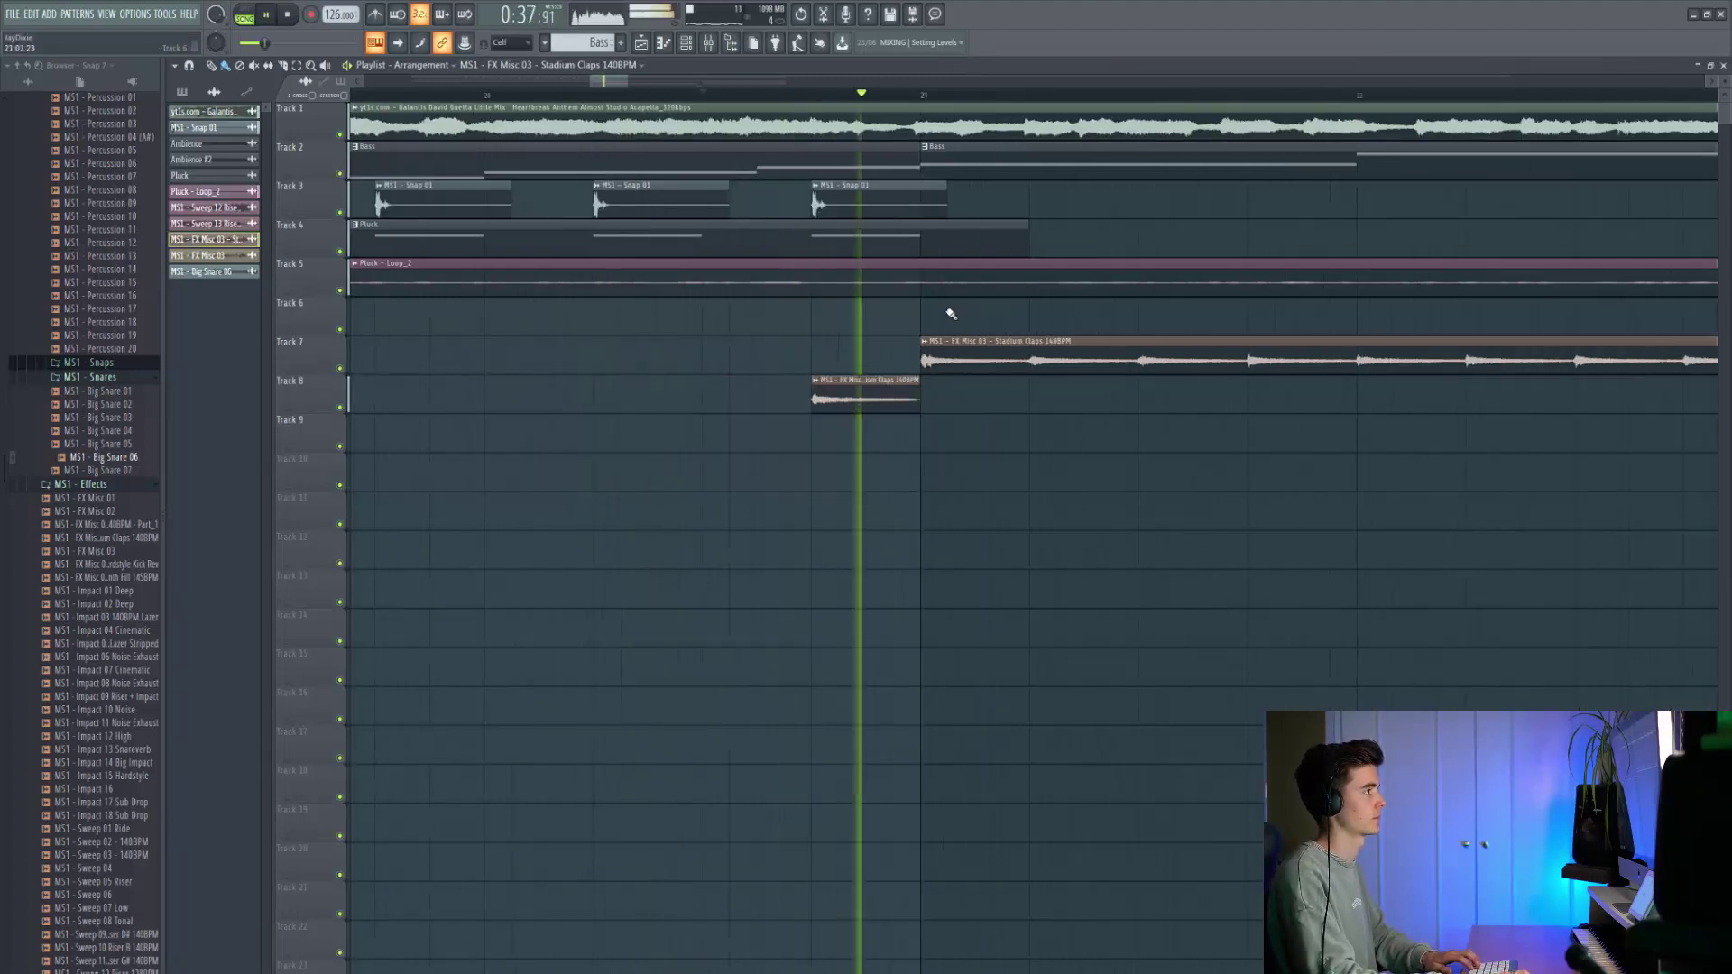
pyautogui.scroll(-5, 843, 312)
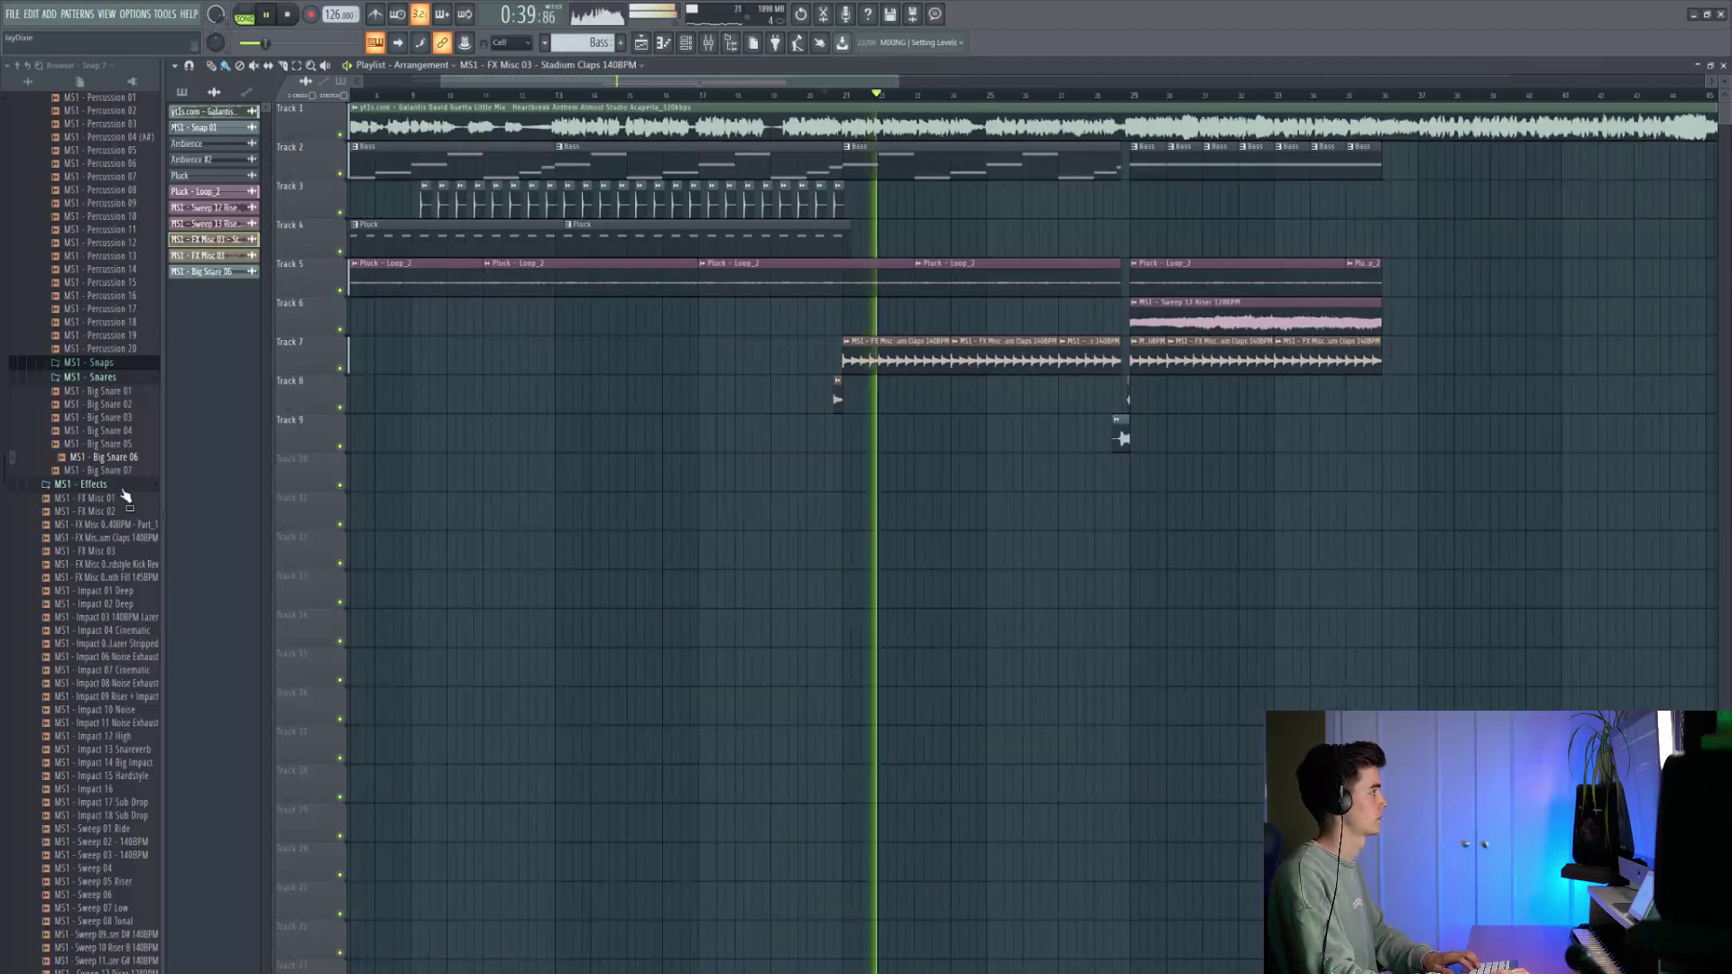
# Audition the impact samples and place MS1 - Impact 13 Snareverb on Track 10, starting with the clap before bar 21.
pyautogui.scroll(-8, 108, 552)
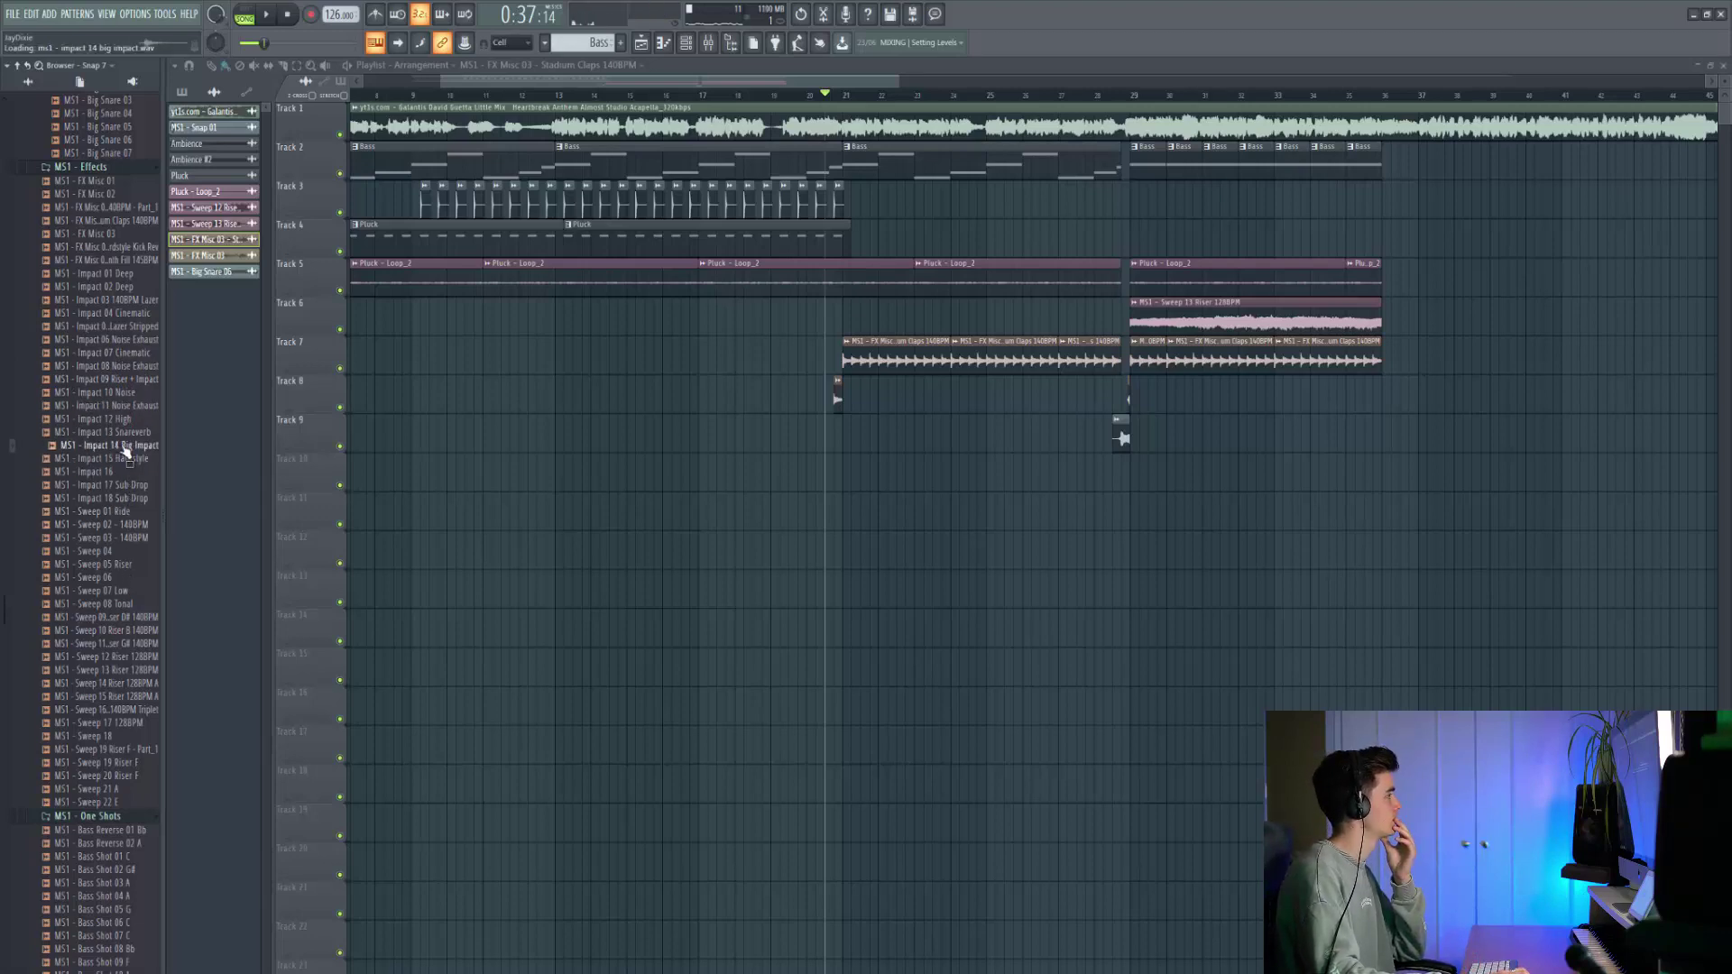
pyautogui.moveTo(122, 440); pyautogui.dragTo(851, 464)
pyautogui.scroll(4, 902, 465)
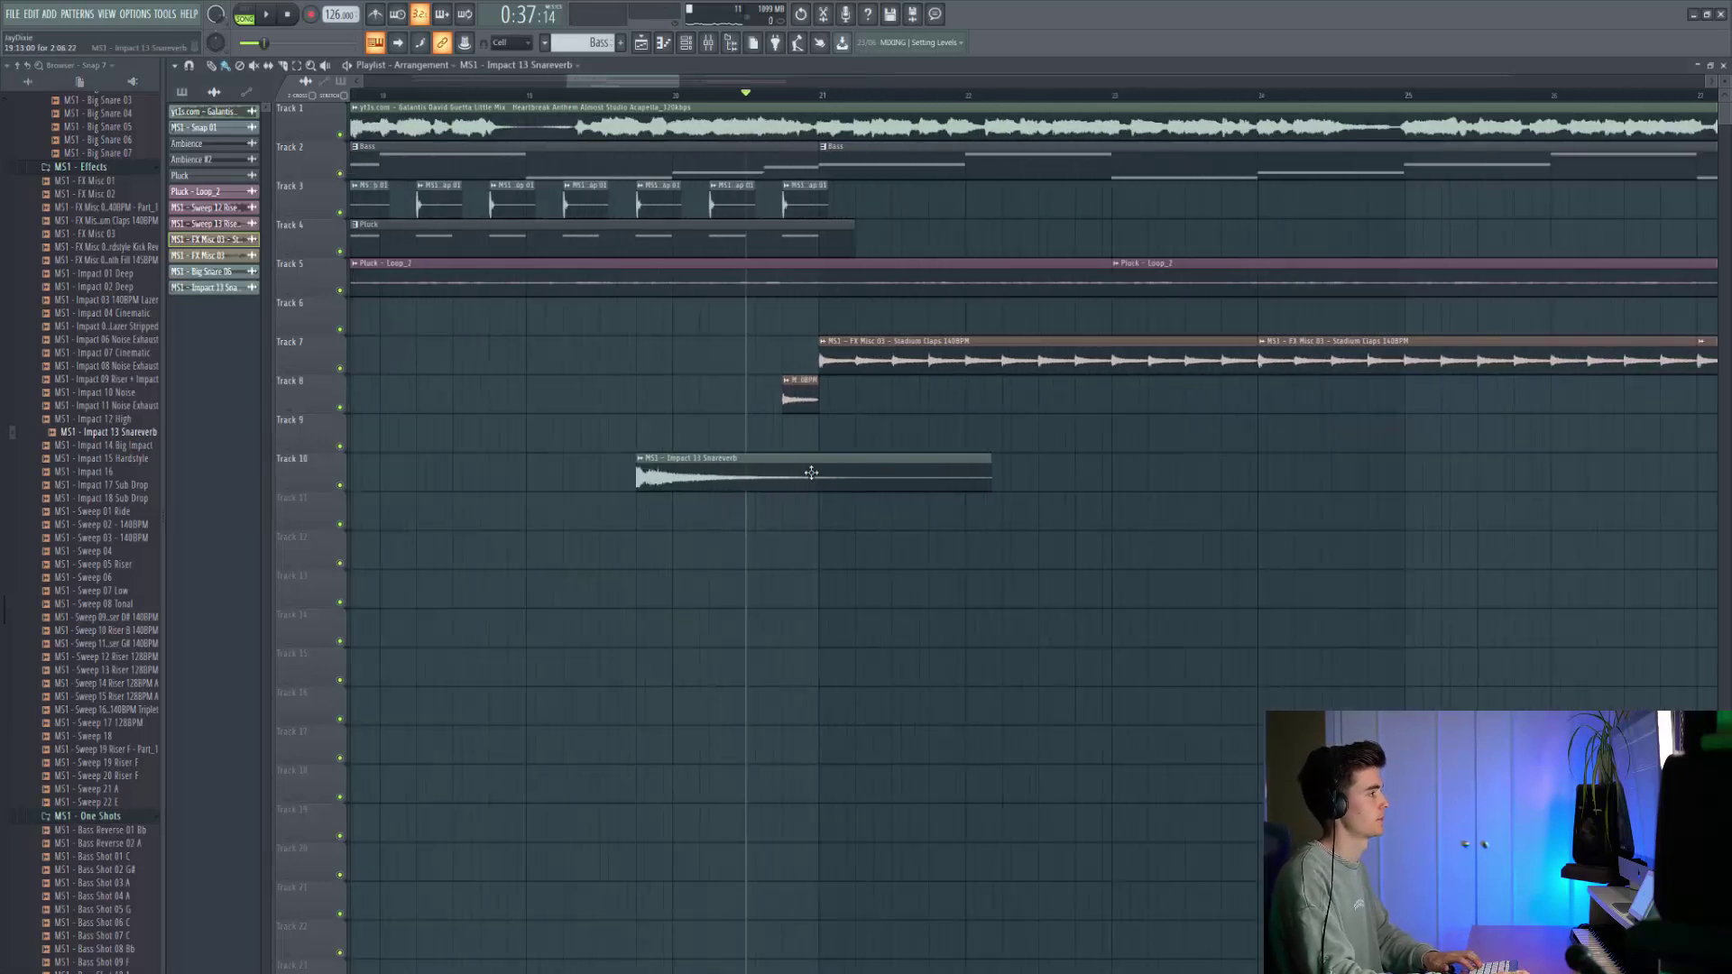
# Swap the Impact 13 Snareverb sample for MS1 - Impact 12 High and adjust its channel volume during playback.
pyautogui.doubleClick(947, 472)
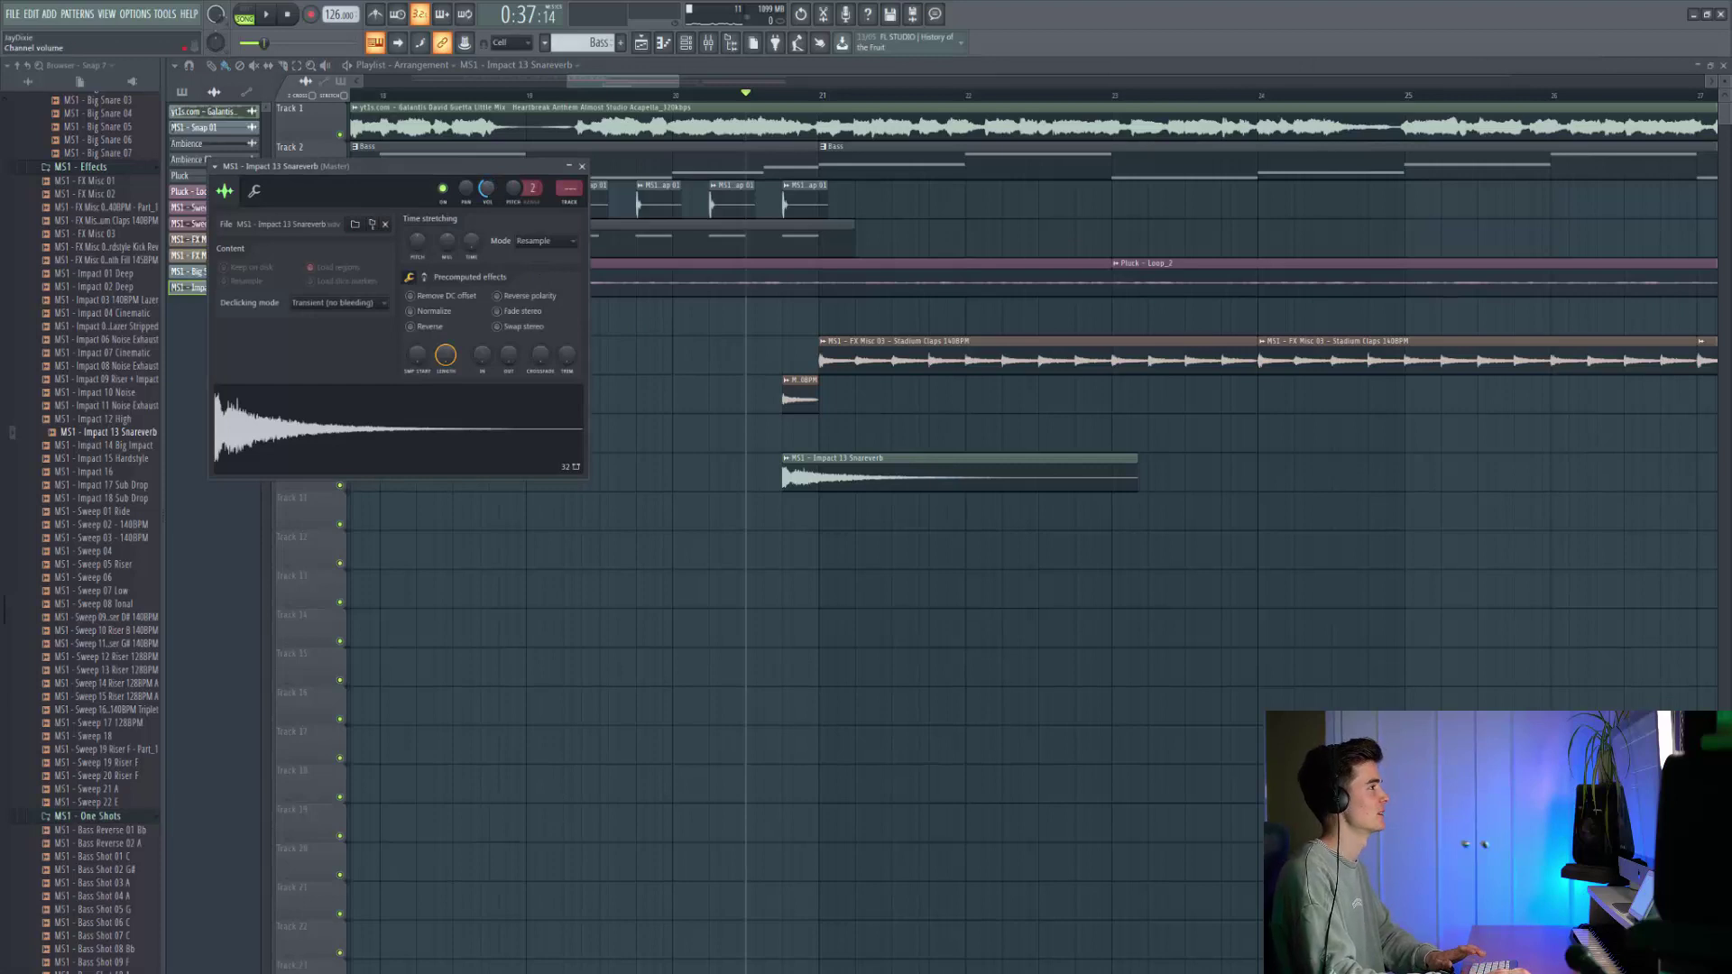
pyautogui.press('space')
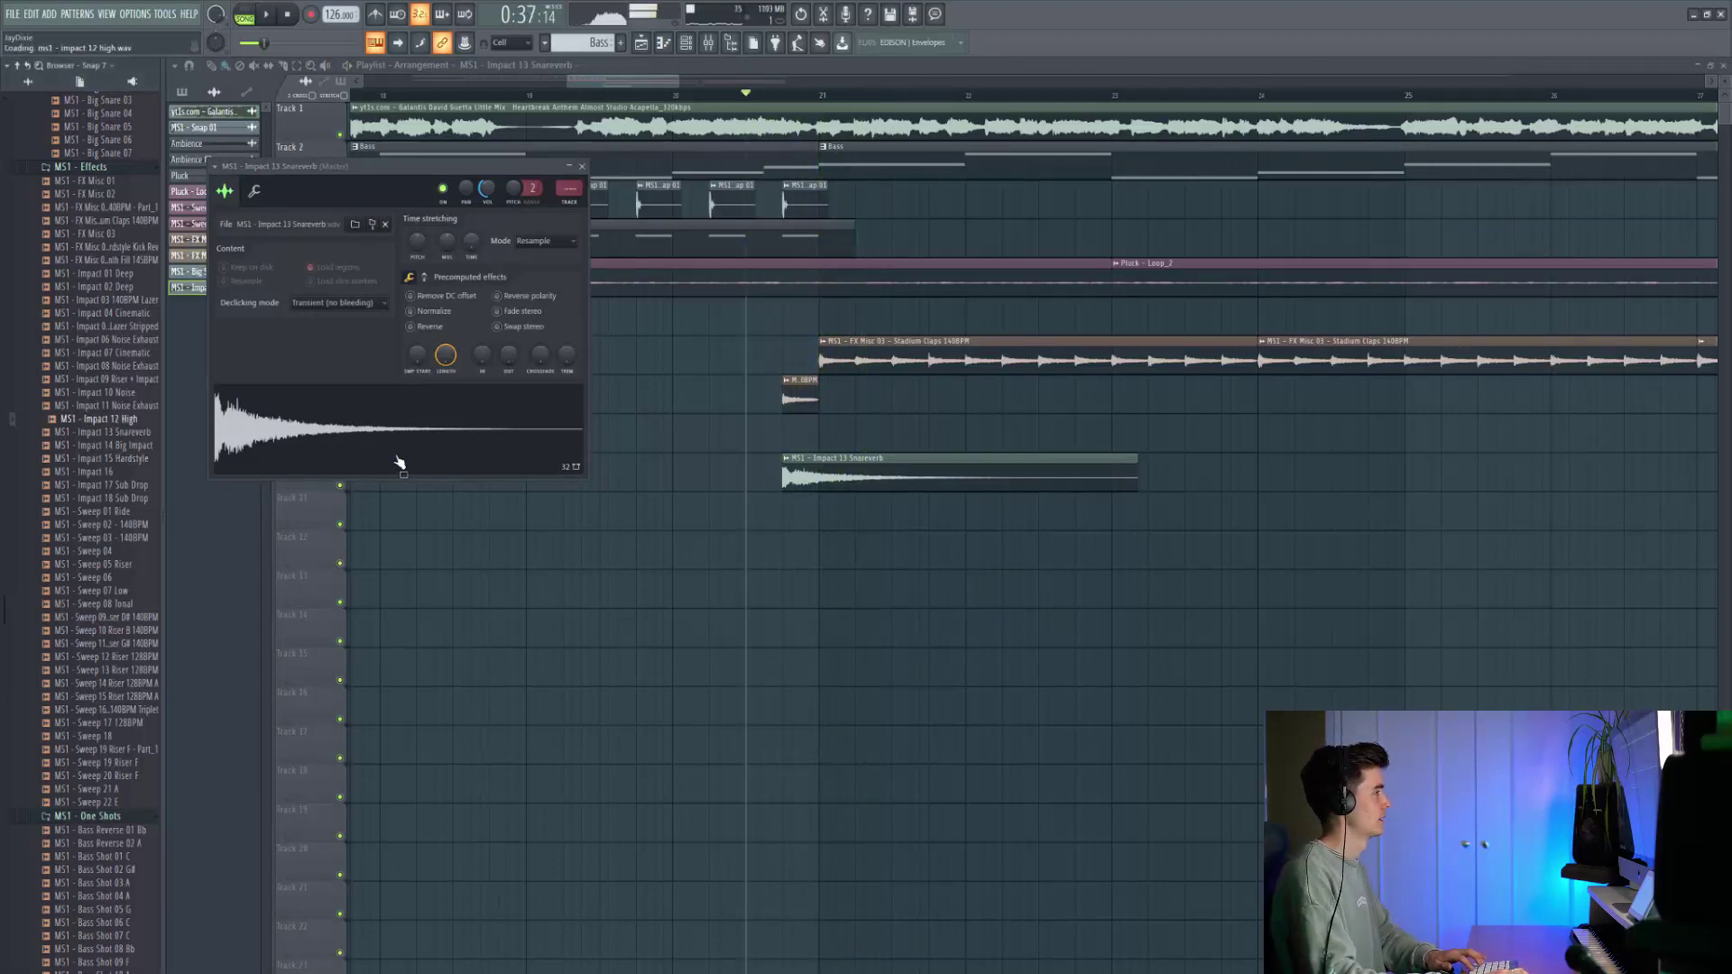
pyautogui.press('space')
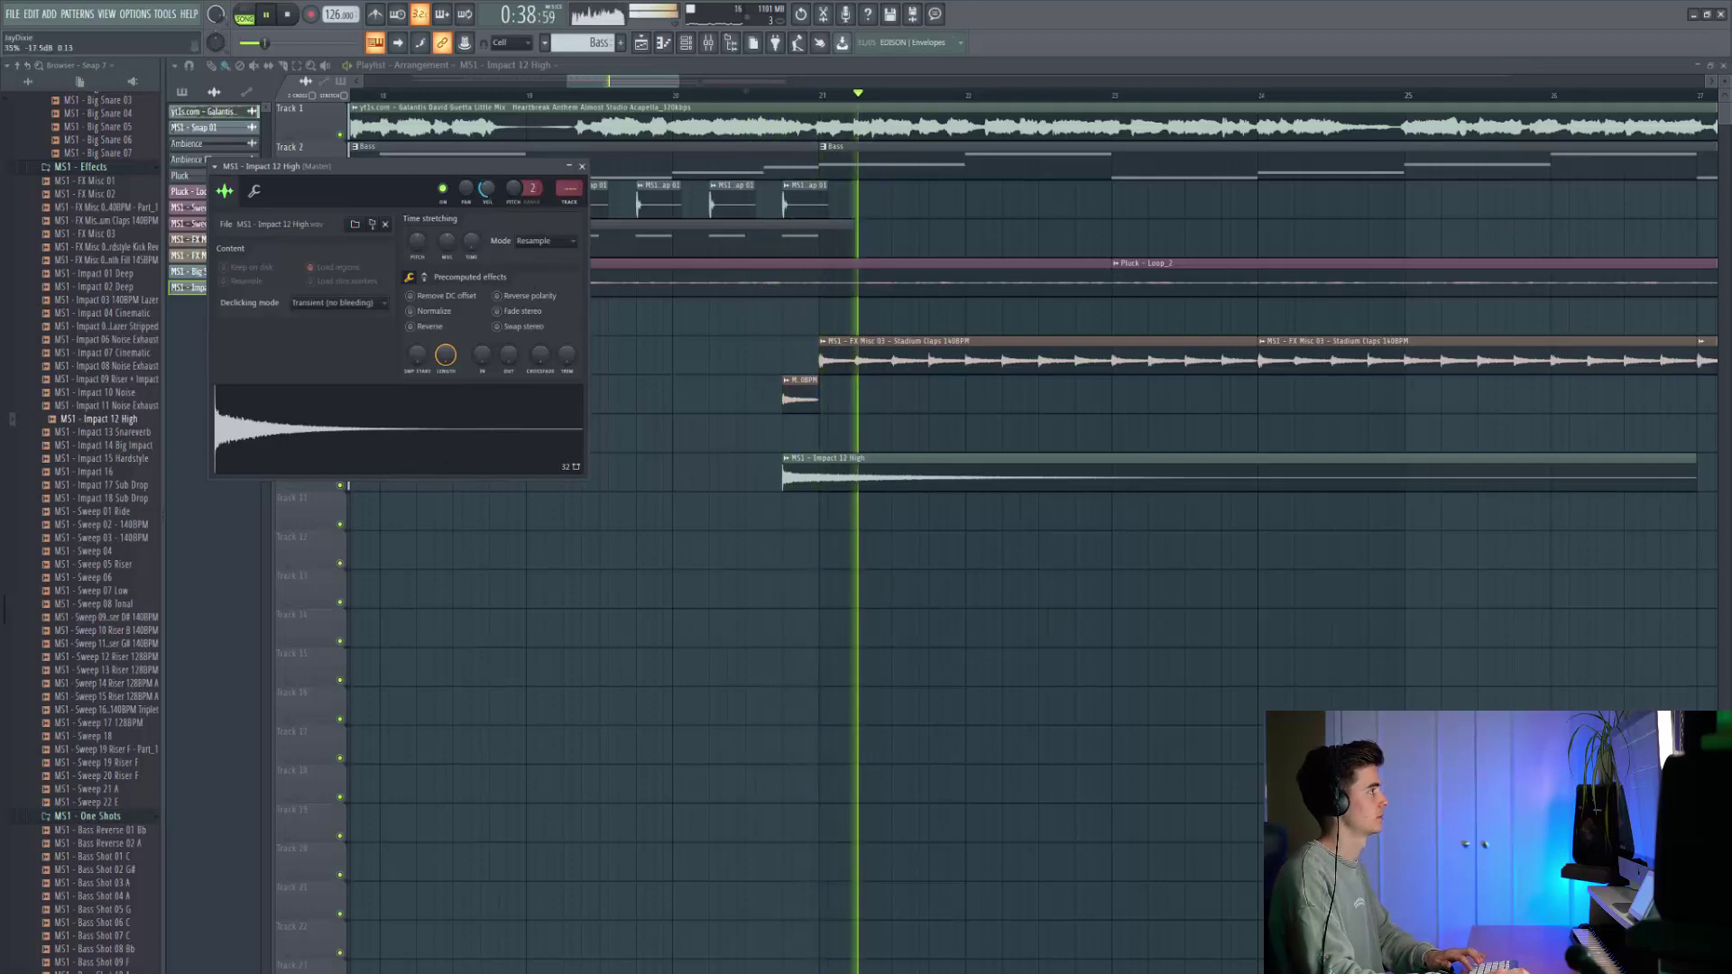
pyautogui.click(582, 166)
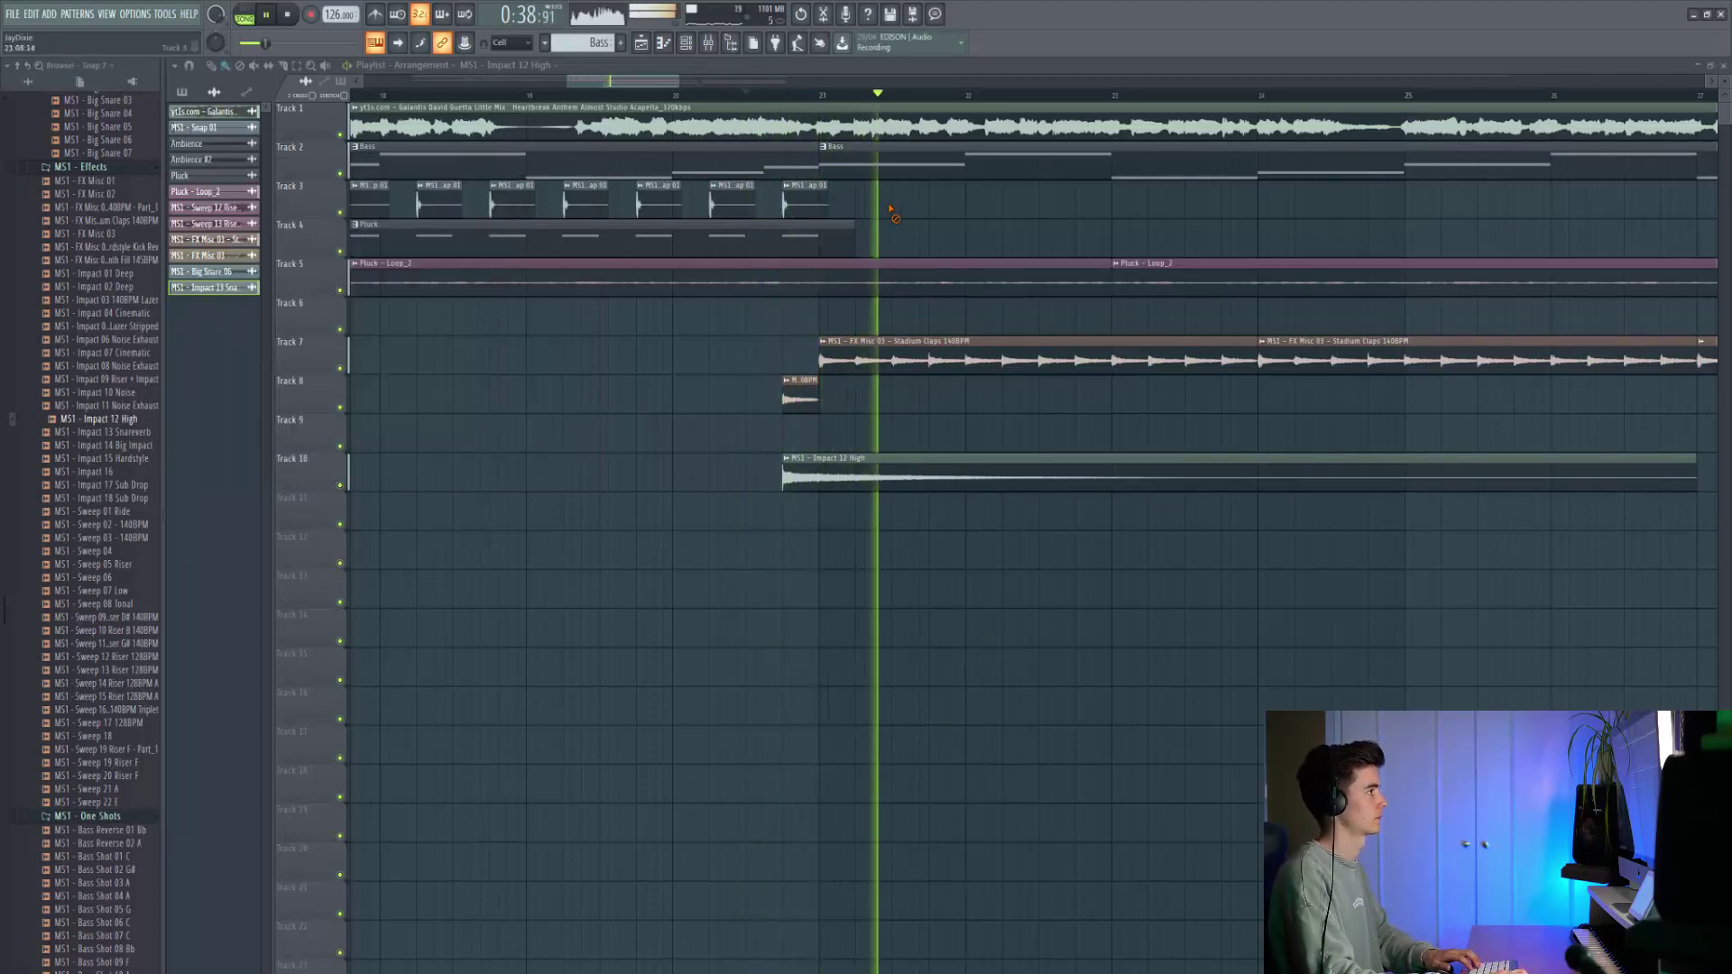
# Play on past bar 21, collapse the Effects and Snares sample folders, and open the Long Snare Fills folder.
pyautogui.scroll(-6, 816, 166)
pyautogui.moveTo(776, 479); pyautogui.dragTo(649, 501)
pyautogui.scroll(5, 713, 426)
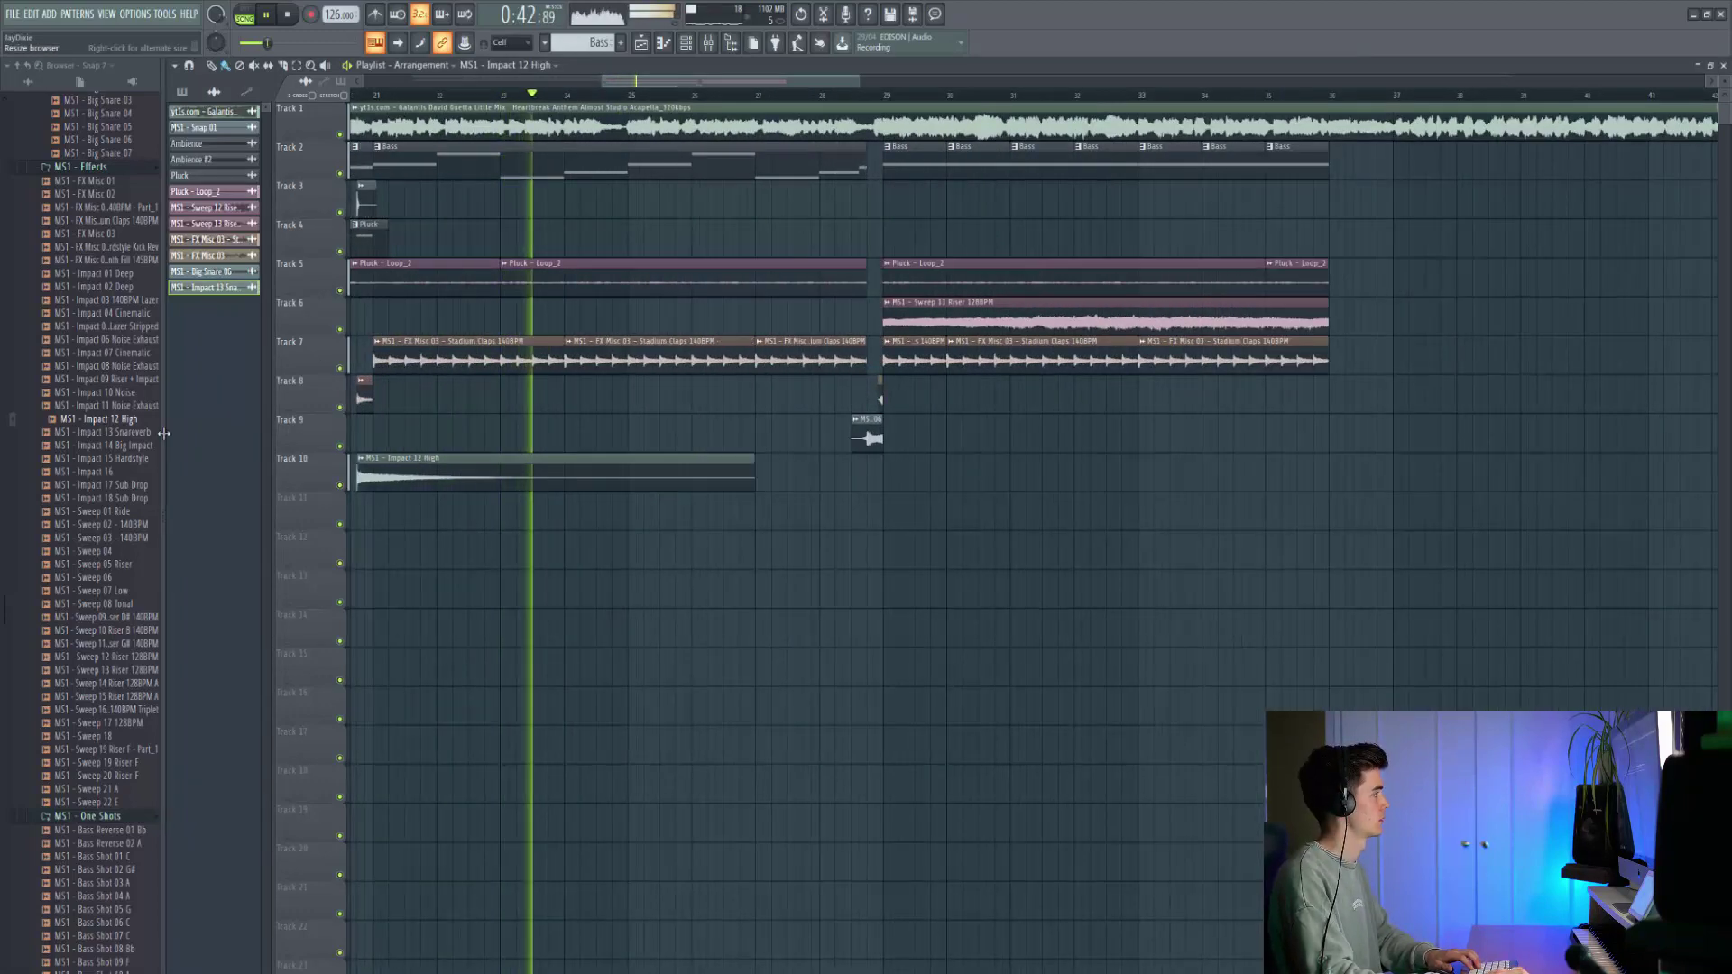
pyautogui.scroll(6, 95, 454)
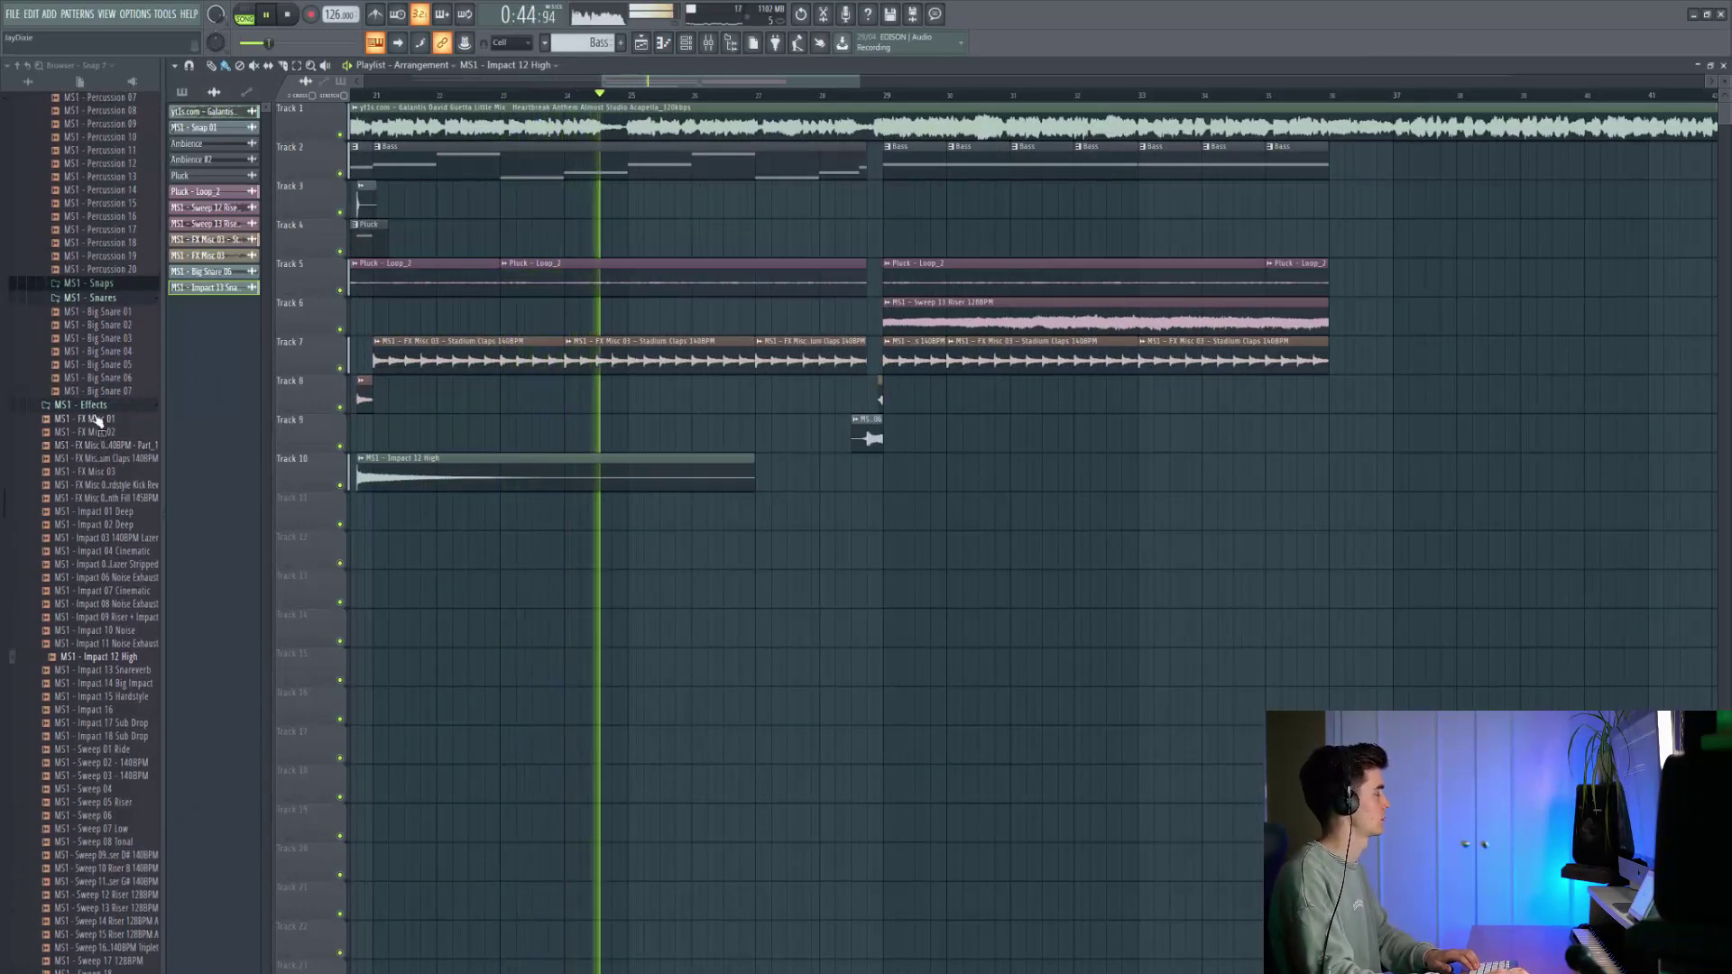
pyautogui.click(95, 406)
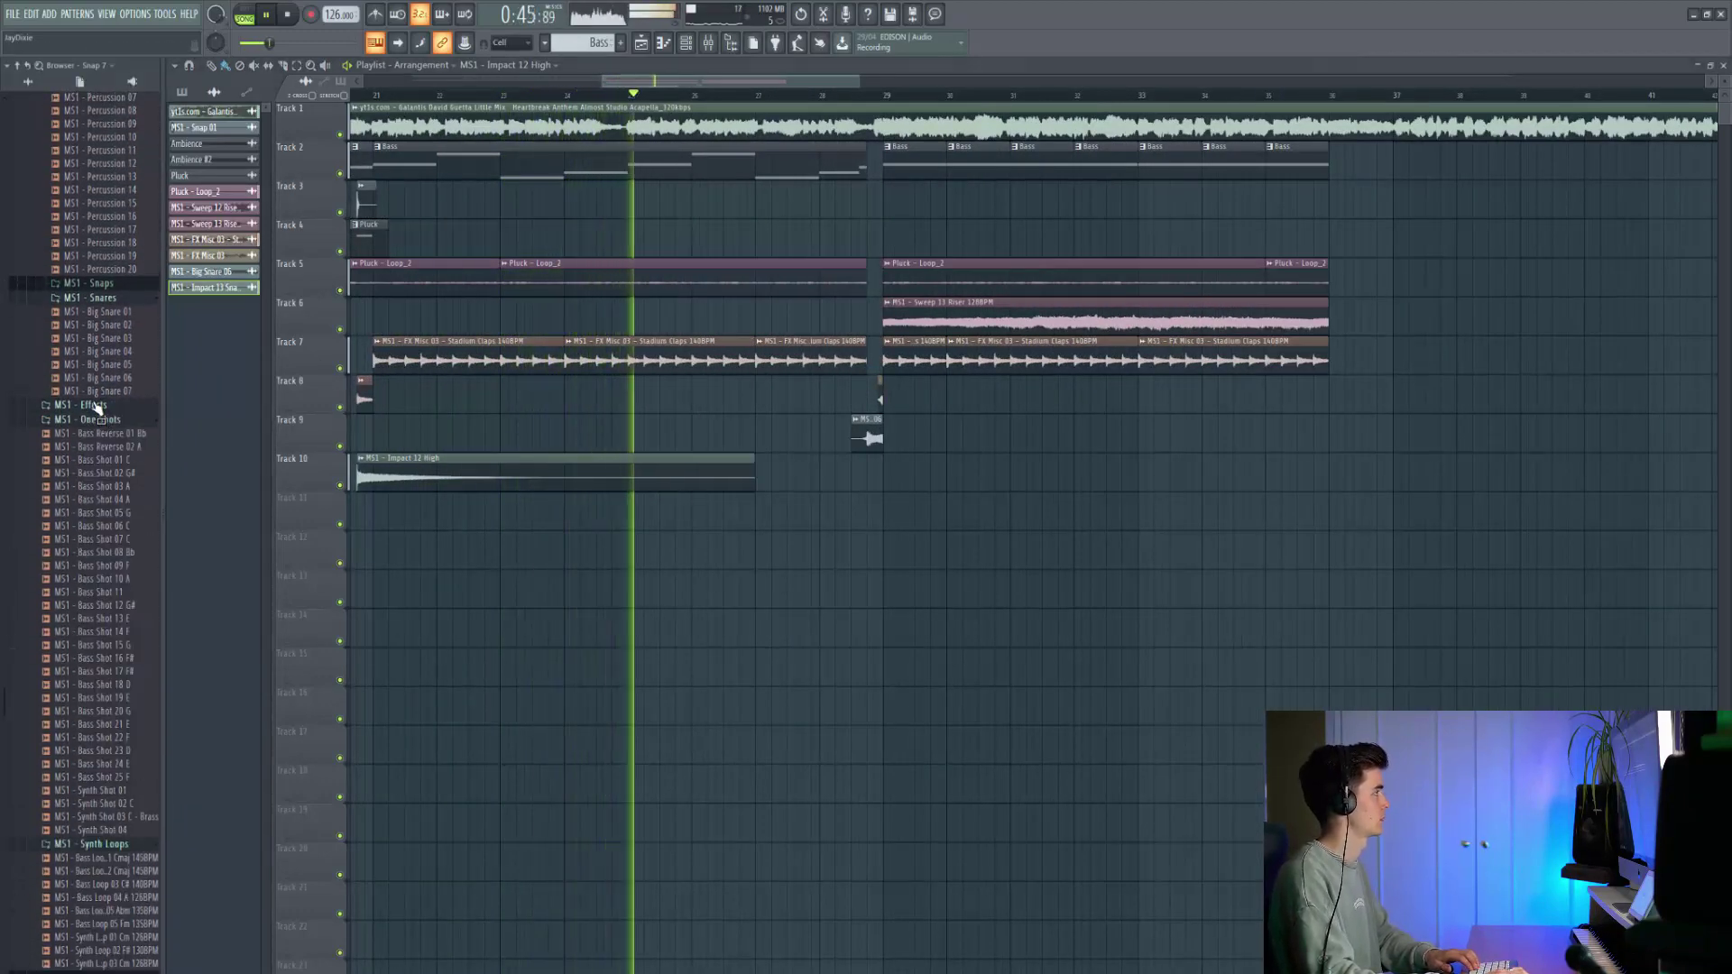
pyautogui.click(99, 300)
pyautogui.scroll(9, 120, 404)
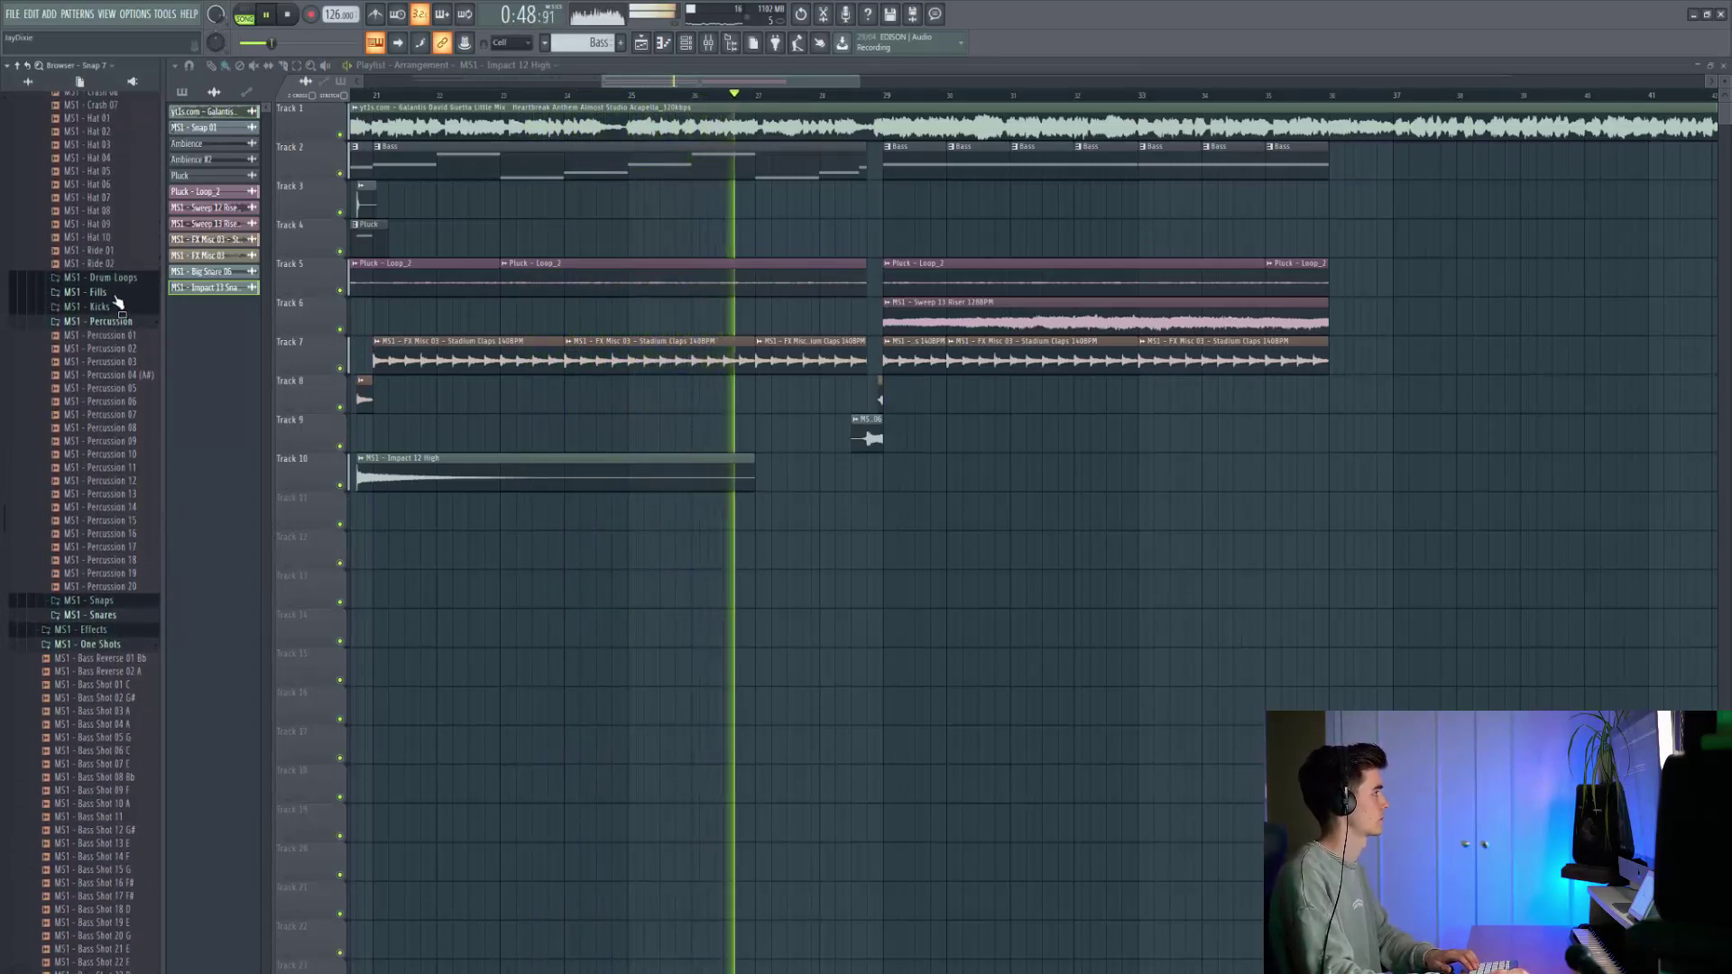
pyautogui.press('space')
pyautogui.click(120, 325)
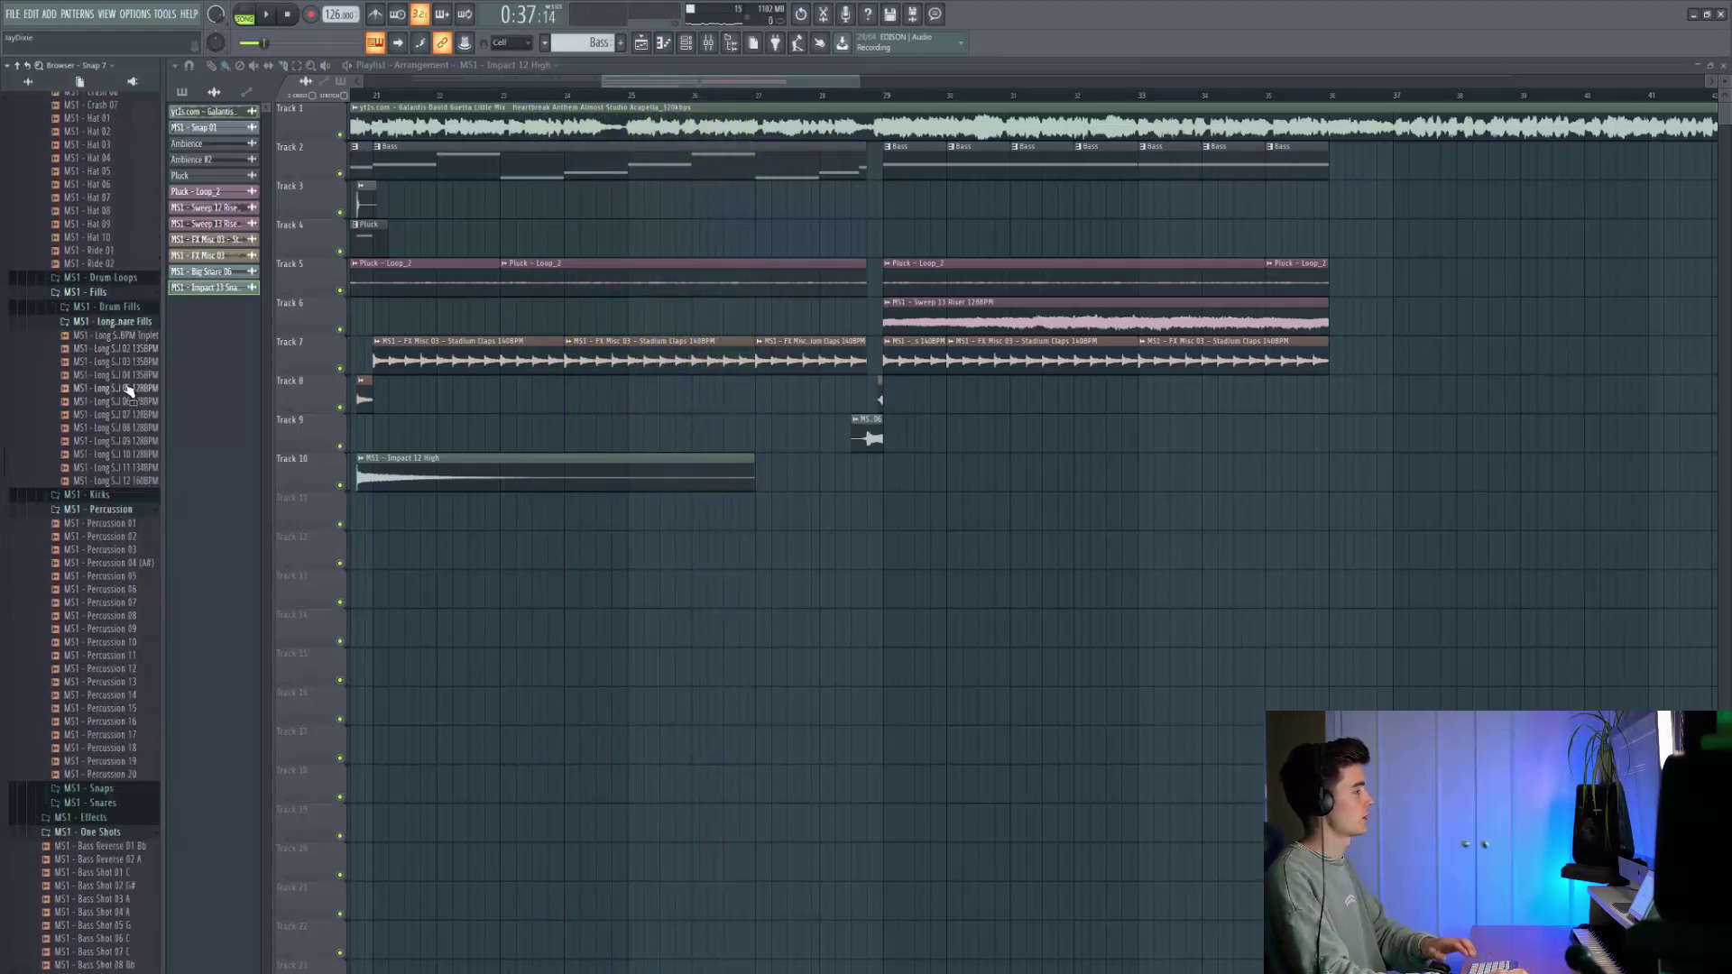
# Place MS1 - Long Snare Fill 06 128BPM on Track 10 at bar 29, replacing the trial Long Snare Fill 05.
pyautogui.moveTo(126, 390); pyautogui.dragTo(937, 451)
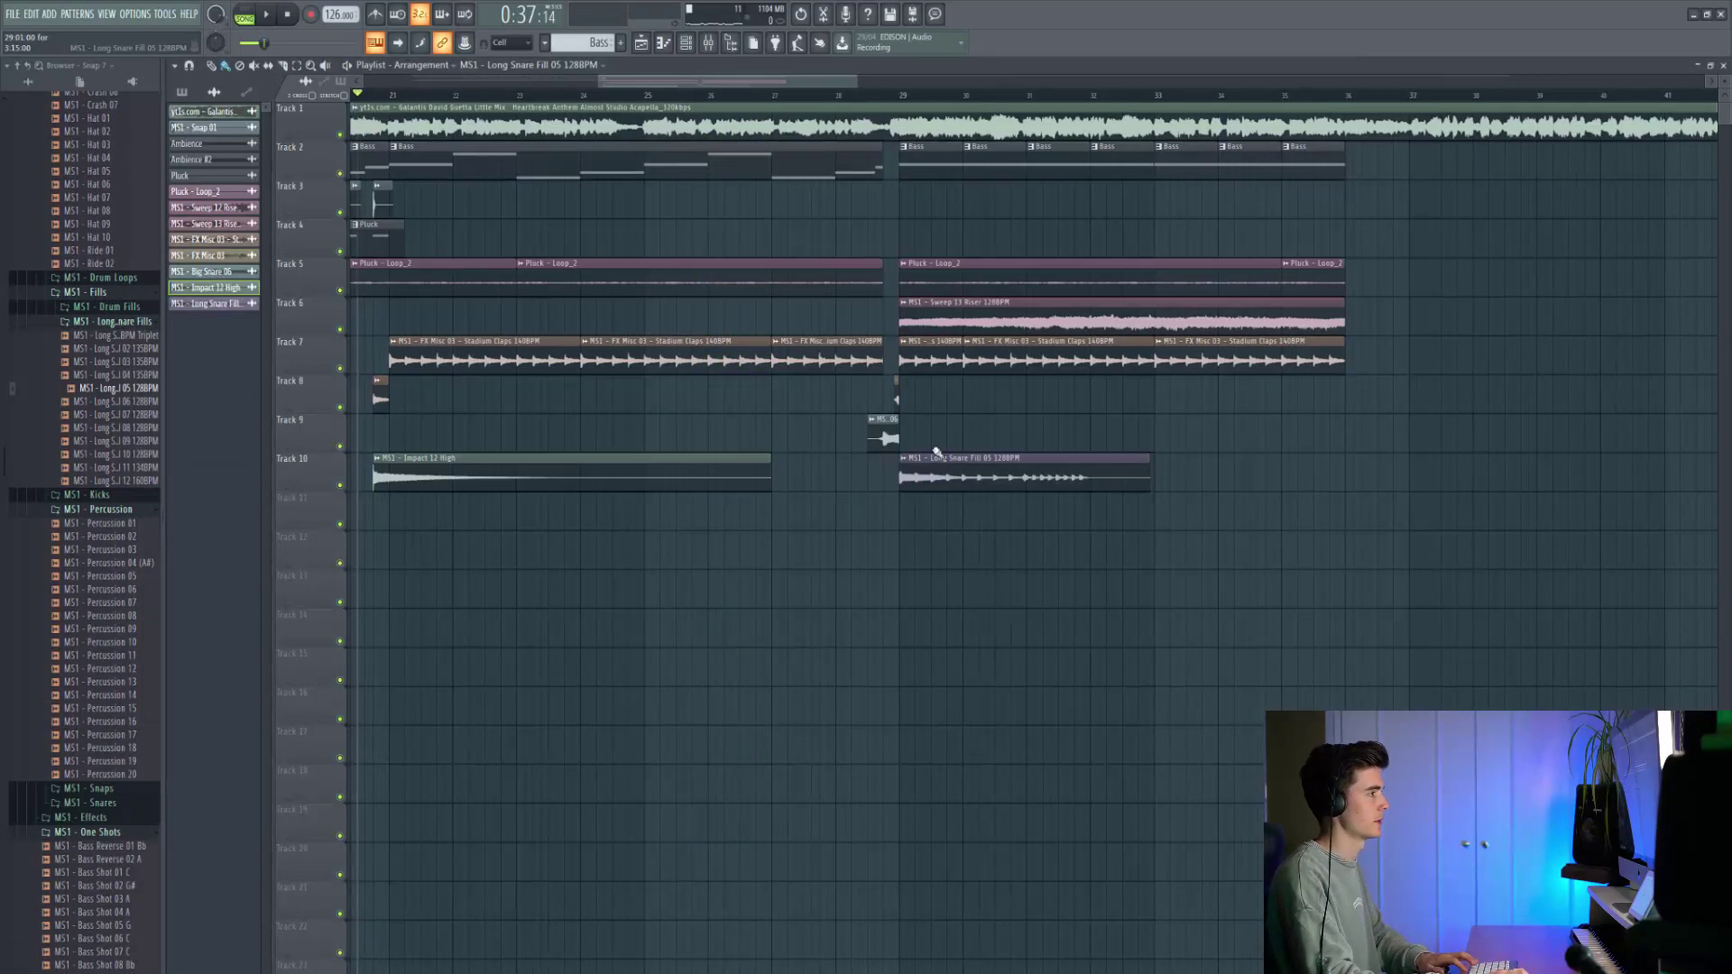
pyautogui.moveTo(151, 420); pyautogui.dragTo(75, 407)
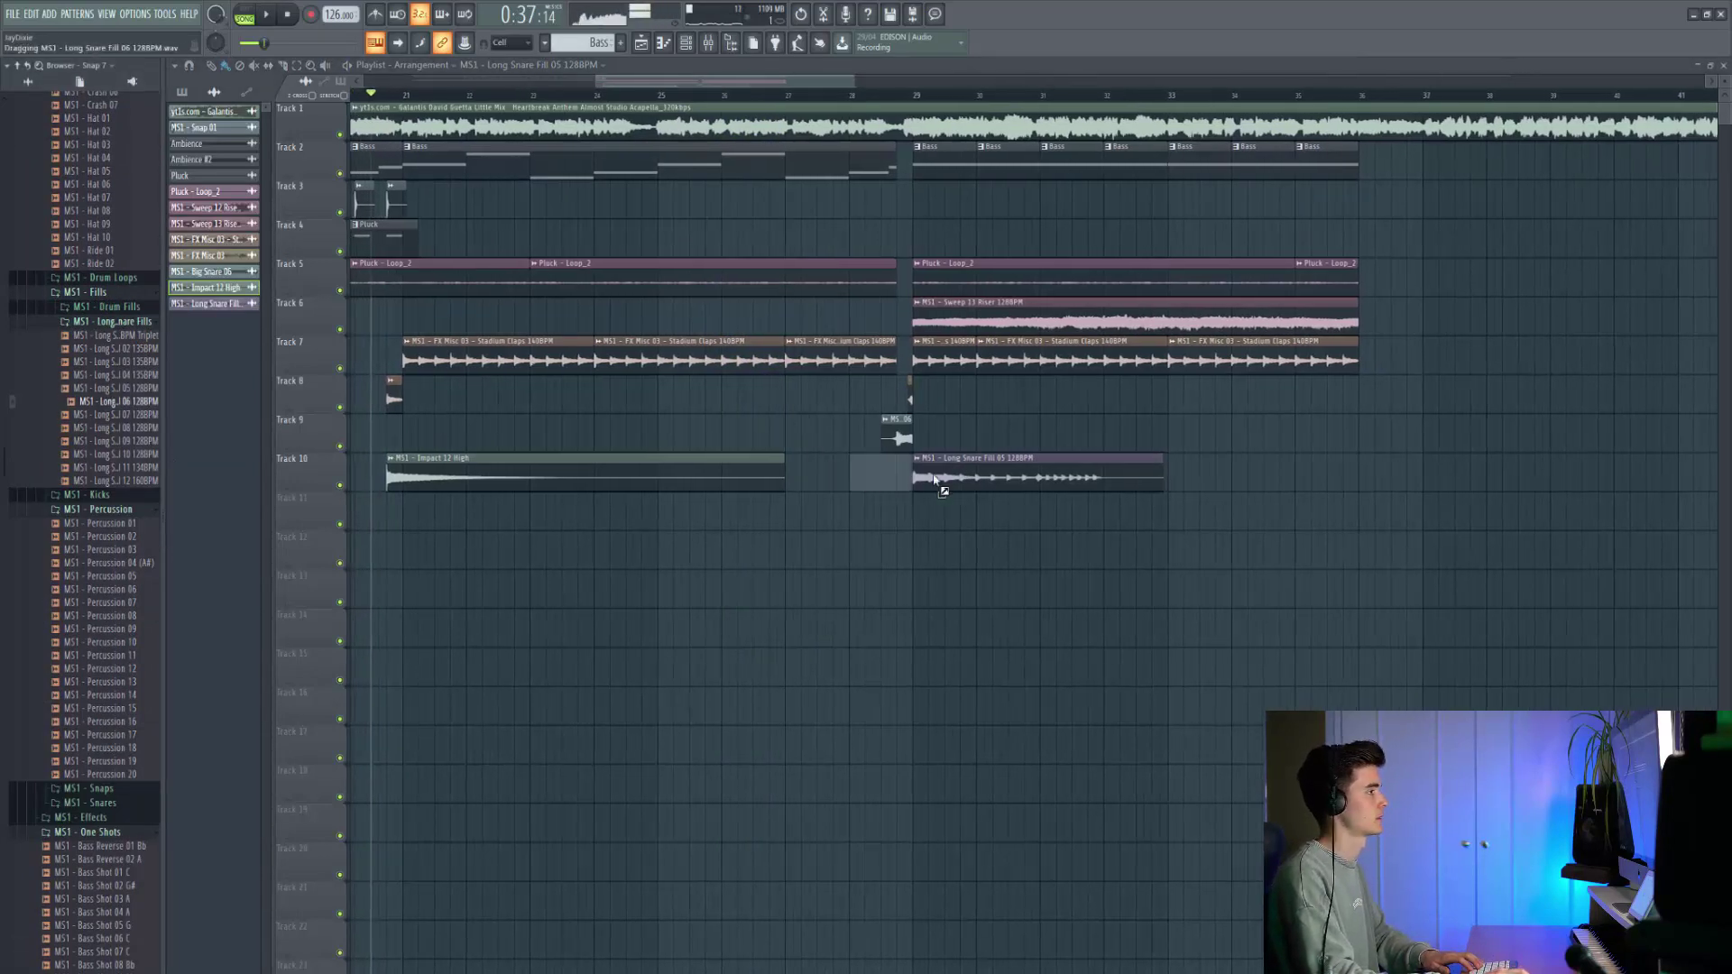
pyautogui.moveTo(935, 479); pyautogui.dragTo(938, 479)
# Fit the Long Snare Fill 06 clip to the tempo using the estimated 128 BPM and adjust its channel volume during playback.
pyautogui.click(914, 464)
pyautogui.click(1047, 510)
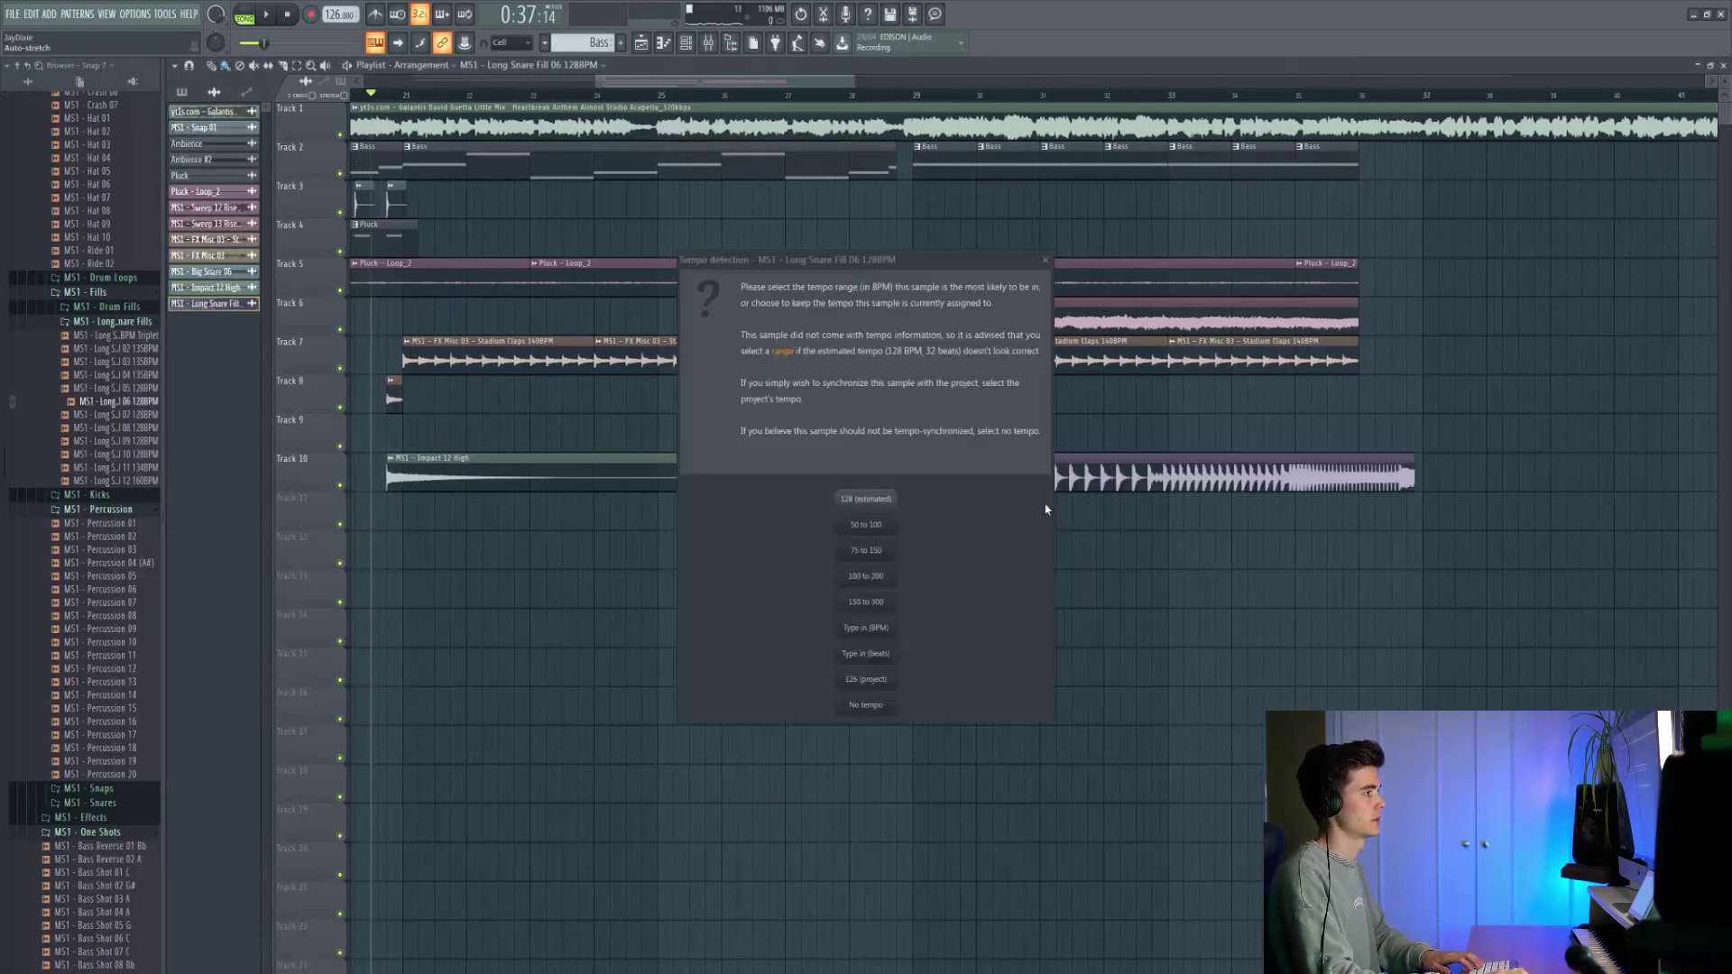
pyautogui.click(866, 500)
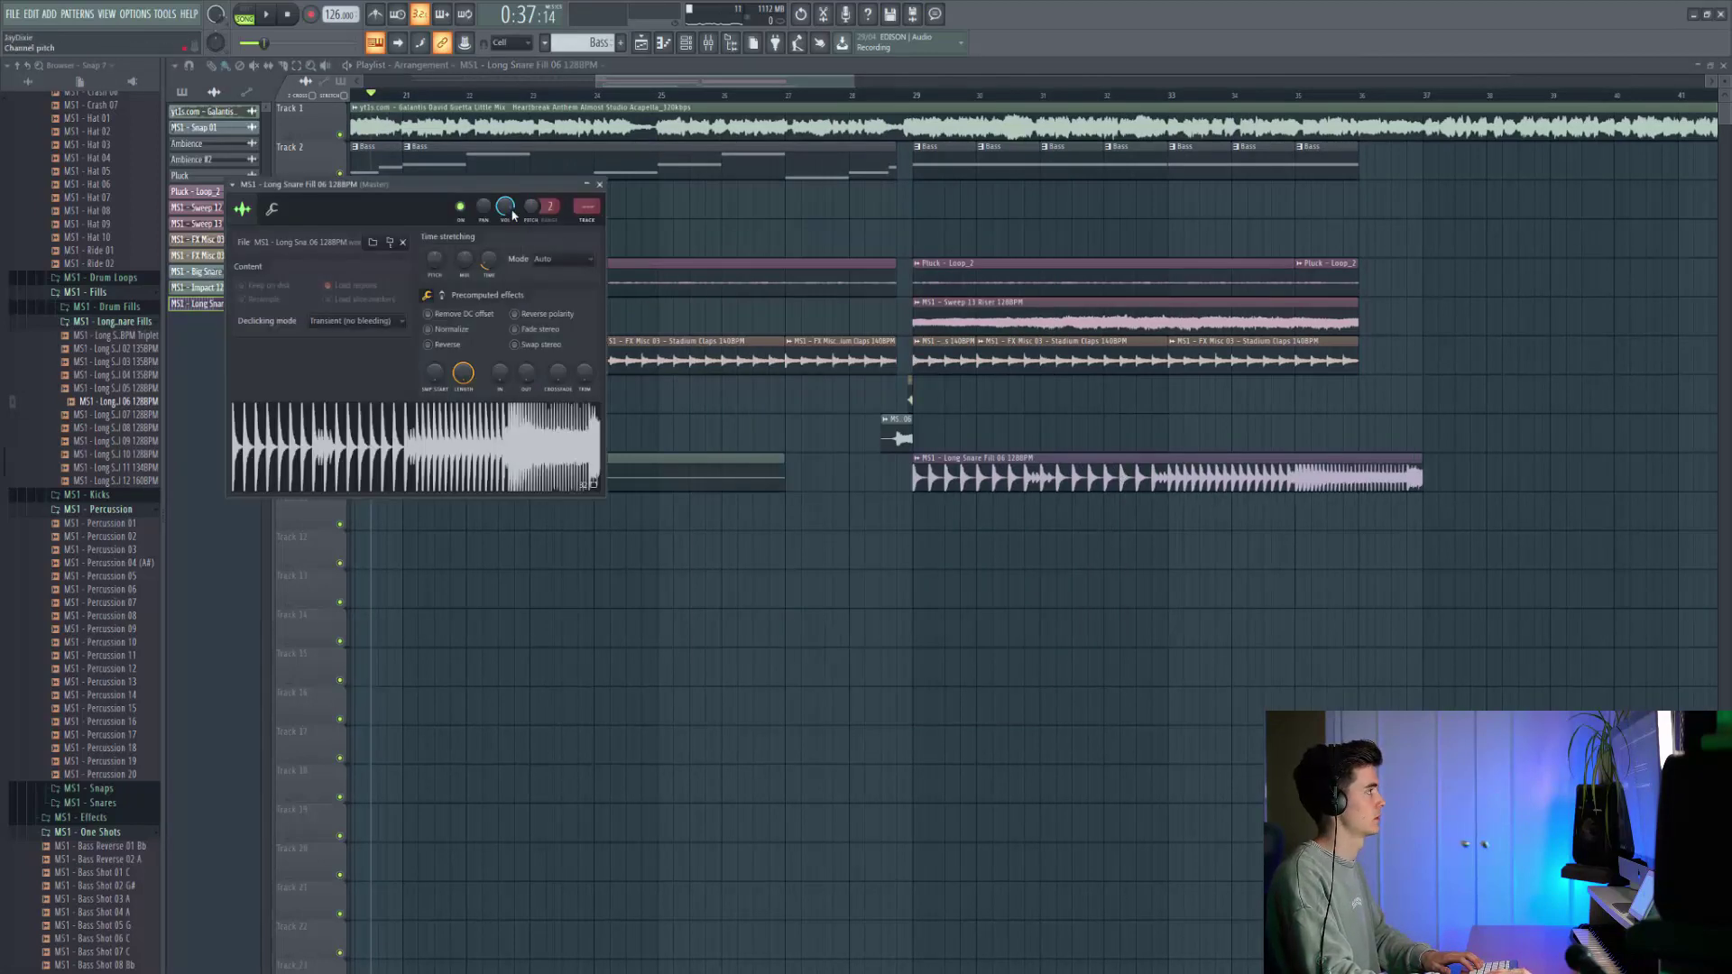
pyautogui.click(911, 95)
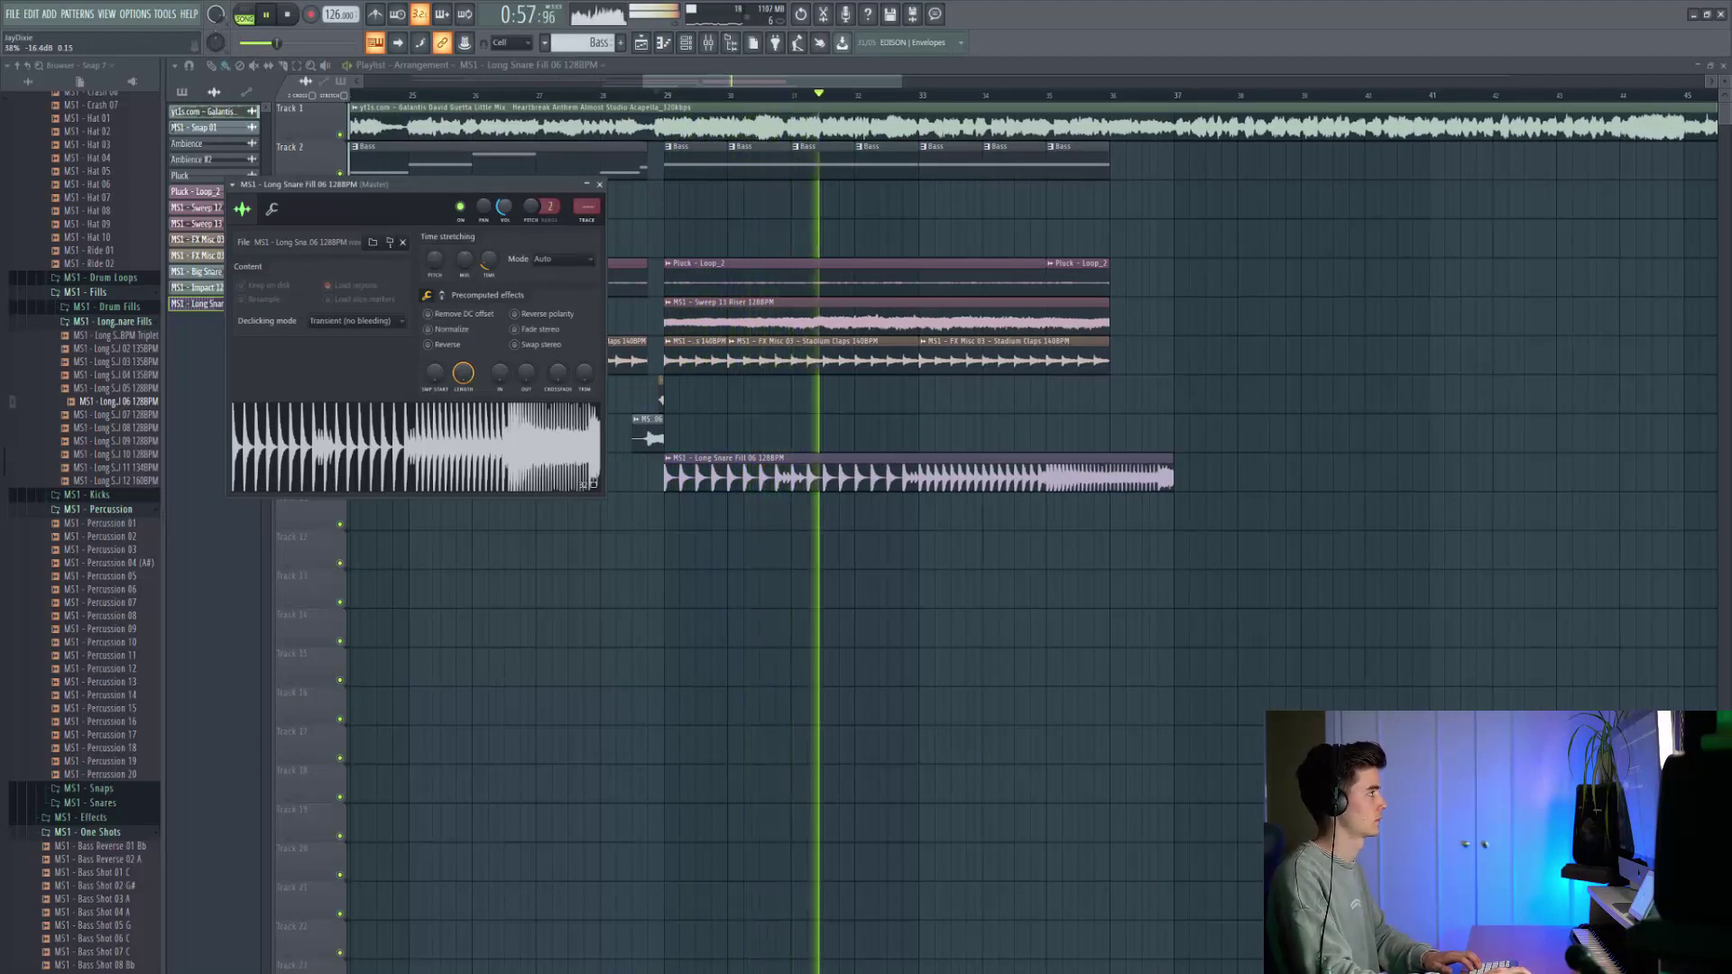
# Slice the Long Snare Fill 06 clip at bar 36 and delete the pieces after it, keeping only the last beat before bar 37.
pyautogui.click(282, 66)
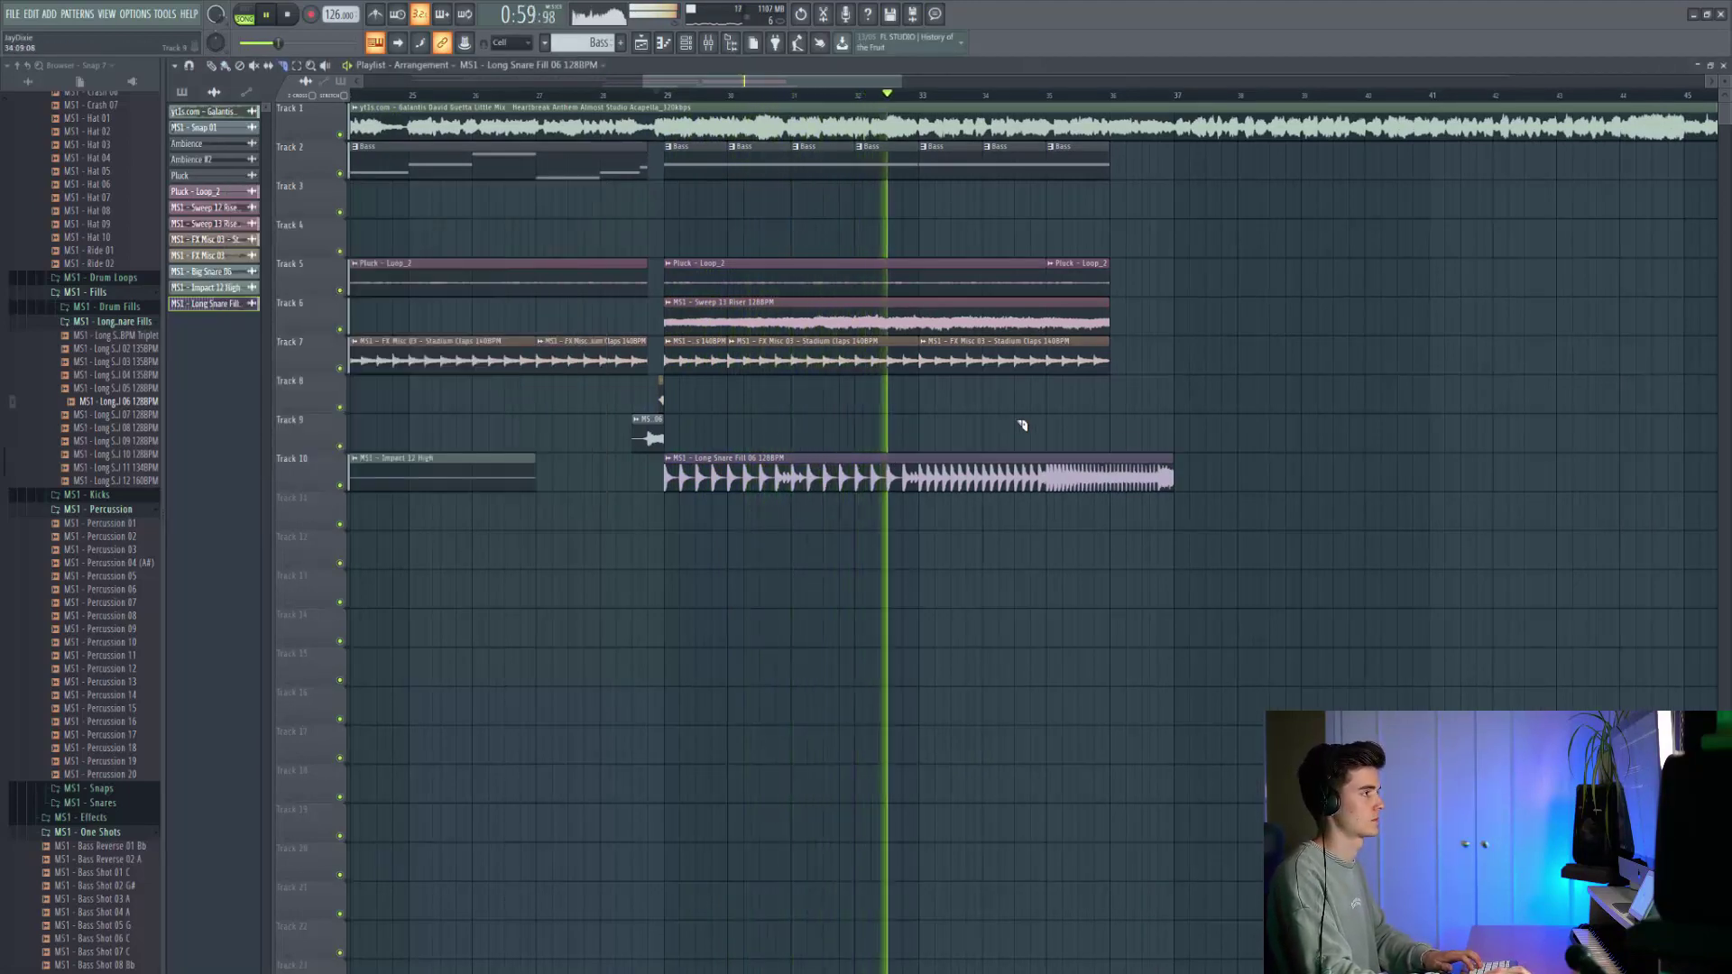
pyautogui.moveTo(1116, 451); pyautogui.dragTo(1116, 495)
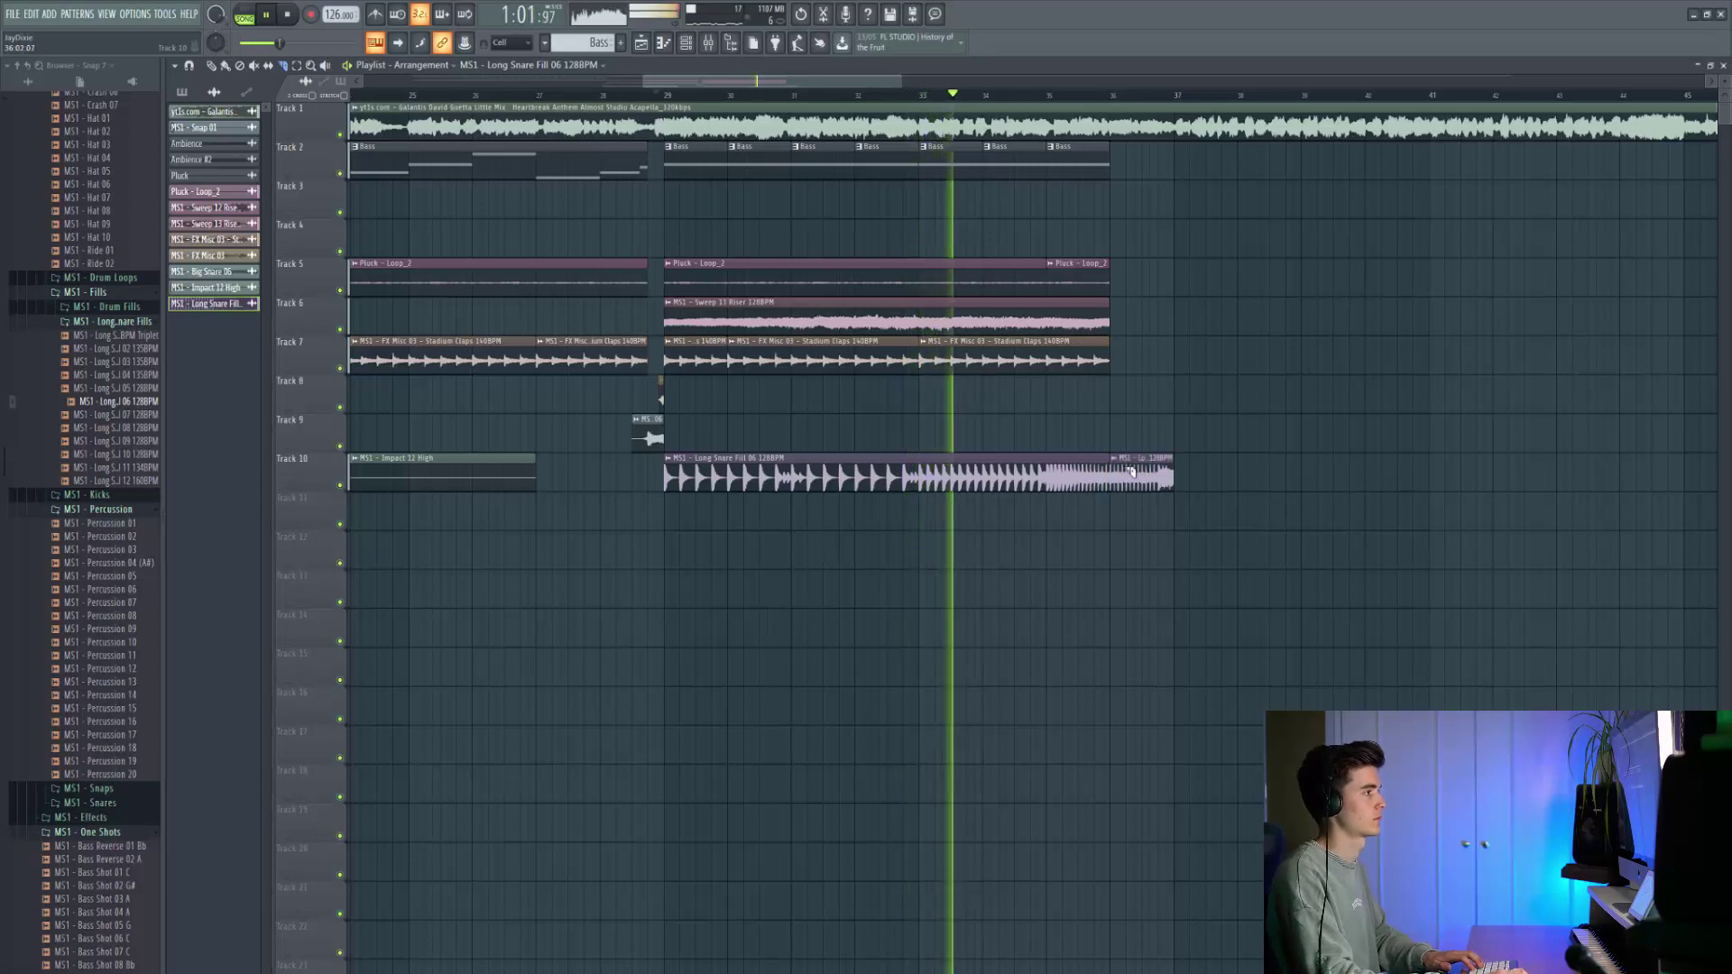
pyautogui.rightClick(1147, 473)
pyautogui.hotkey('ctrl', 'z')
pyautogui.rightClick(1130, 473)
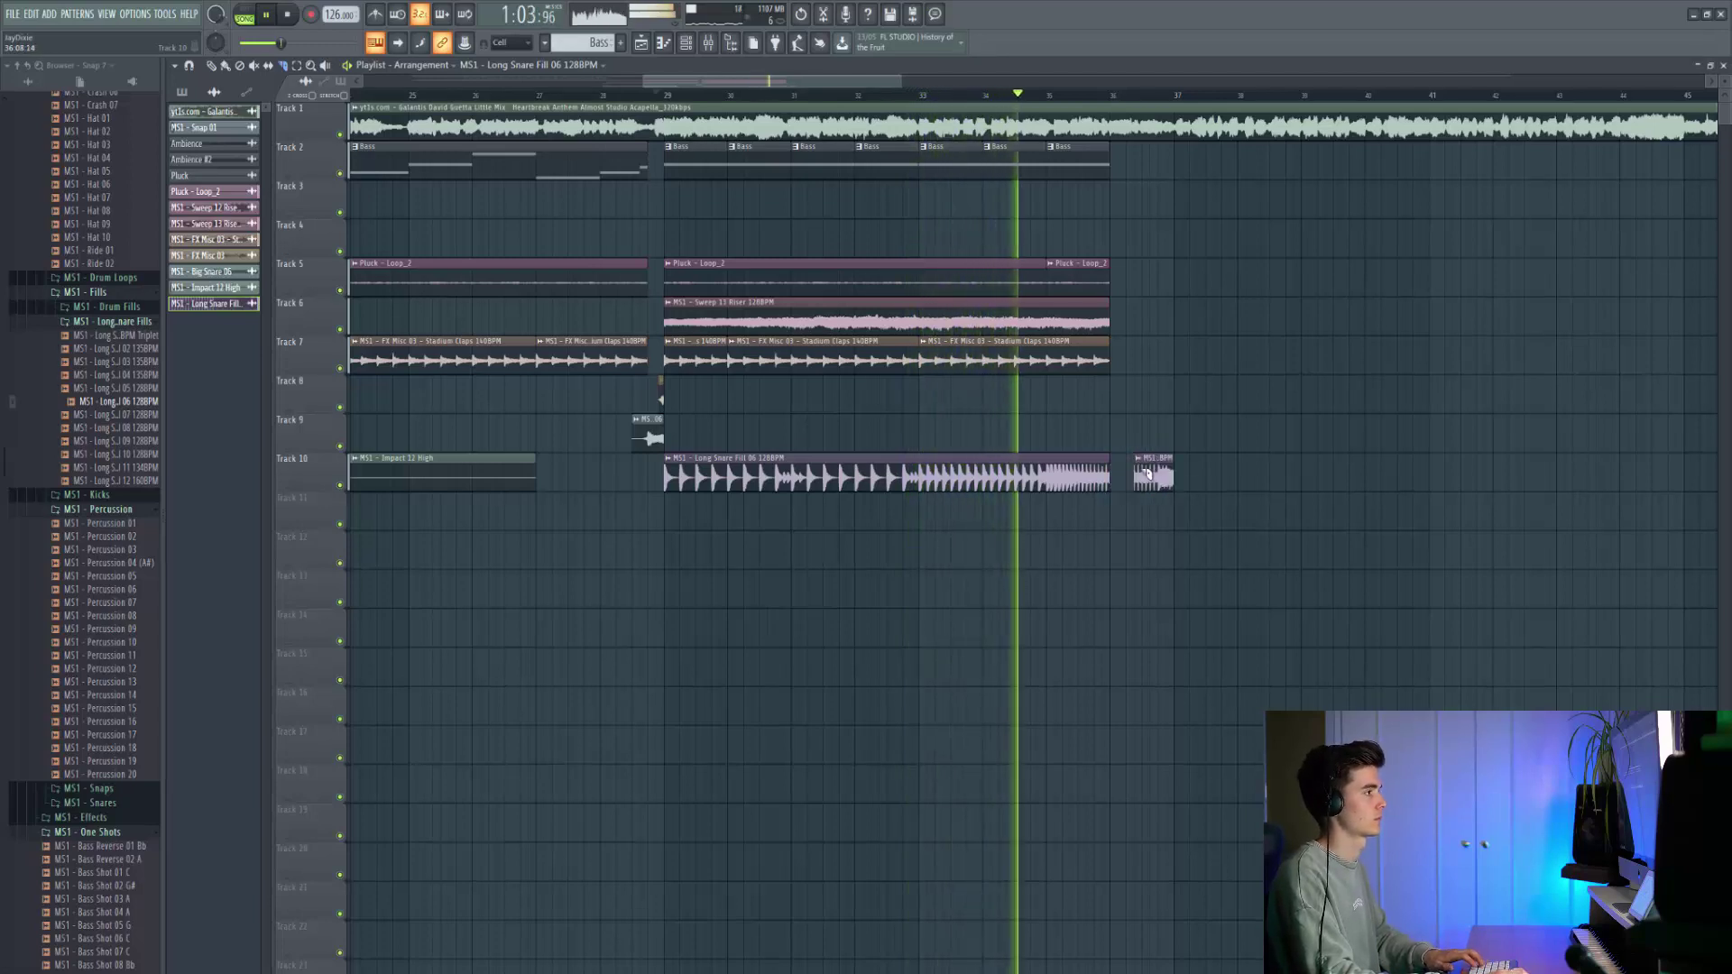
pyautogui.rightClick(1146, 472)
pyautogui.rightClick(1159, 472)
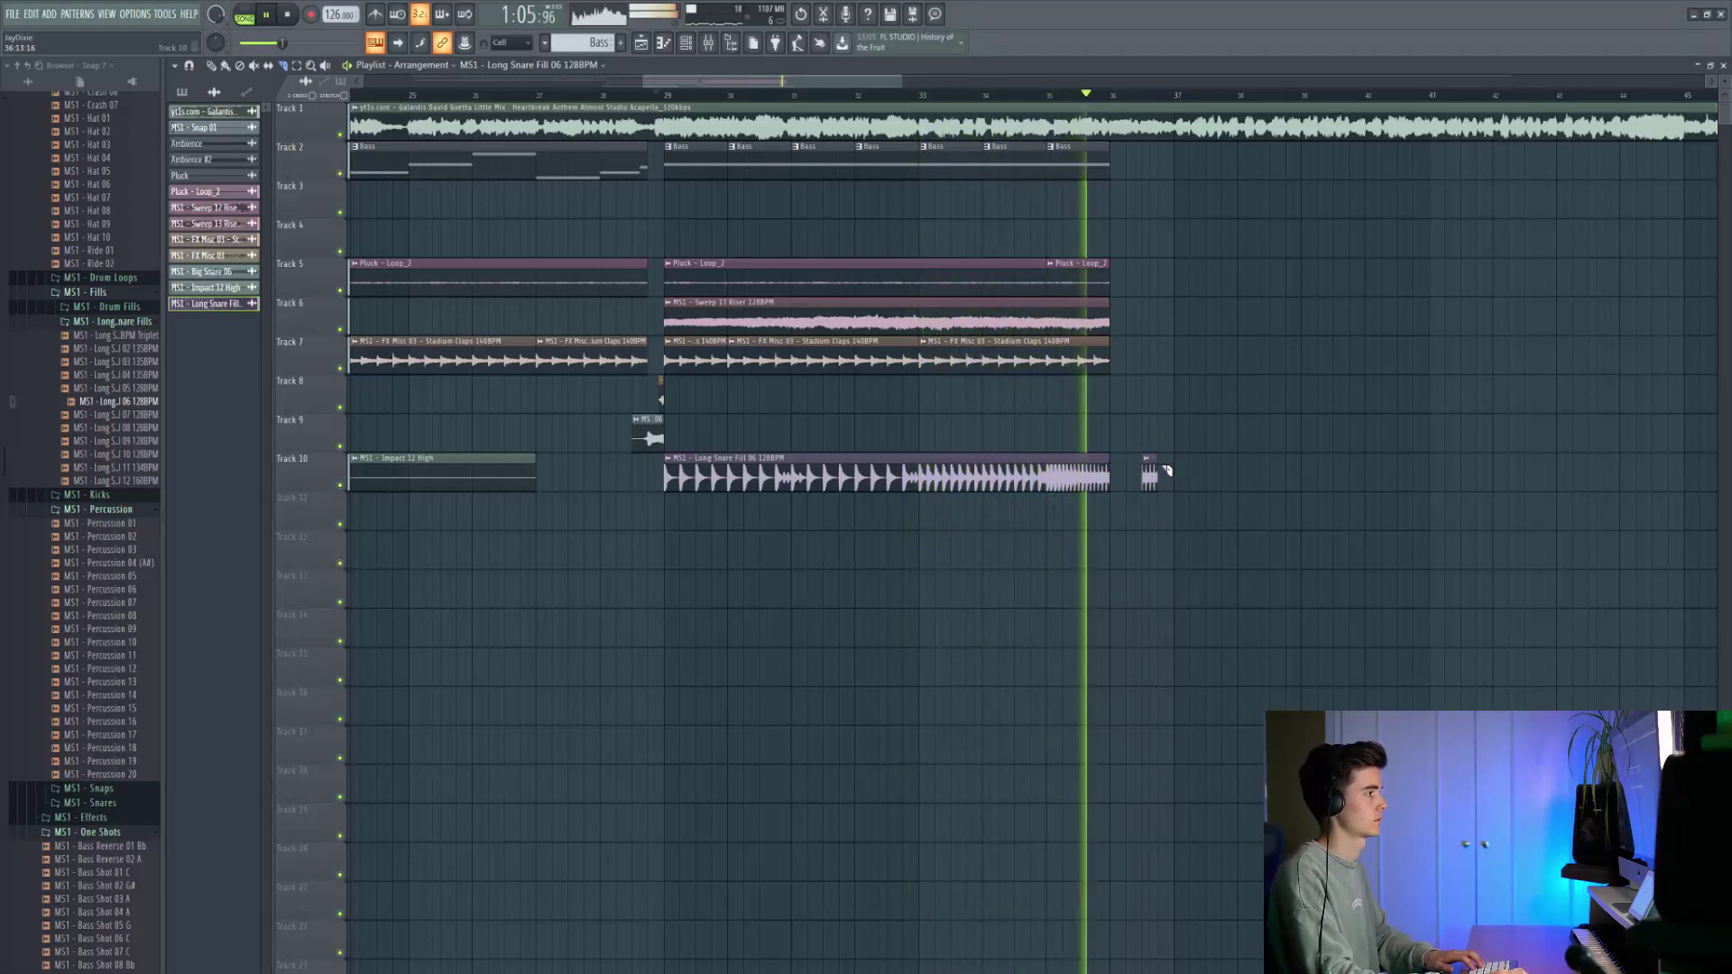
pyautogui.hotkey('ctrl', 'z')
pyautogui.rightClick(1151, 472)
pyautogui.rightClick(1153, 471)
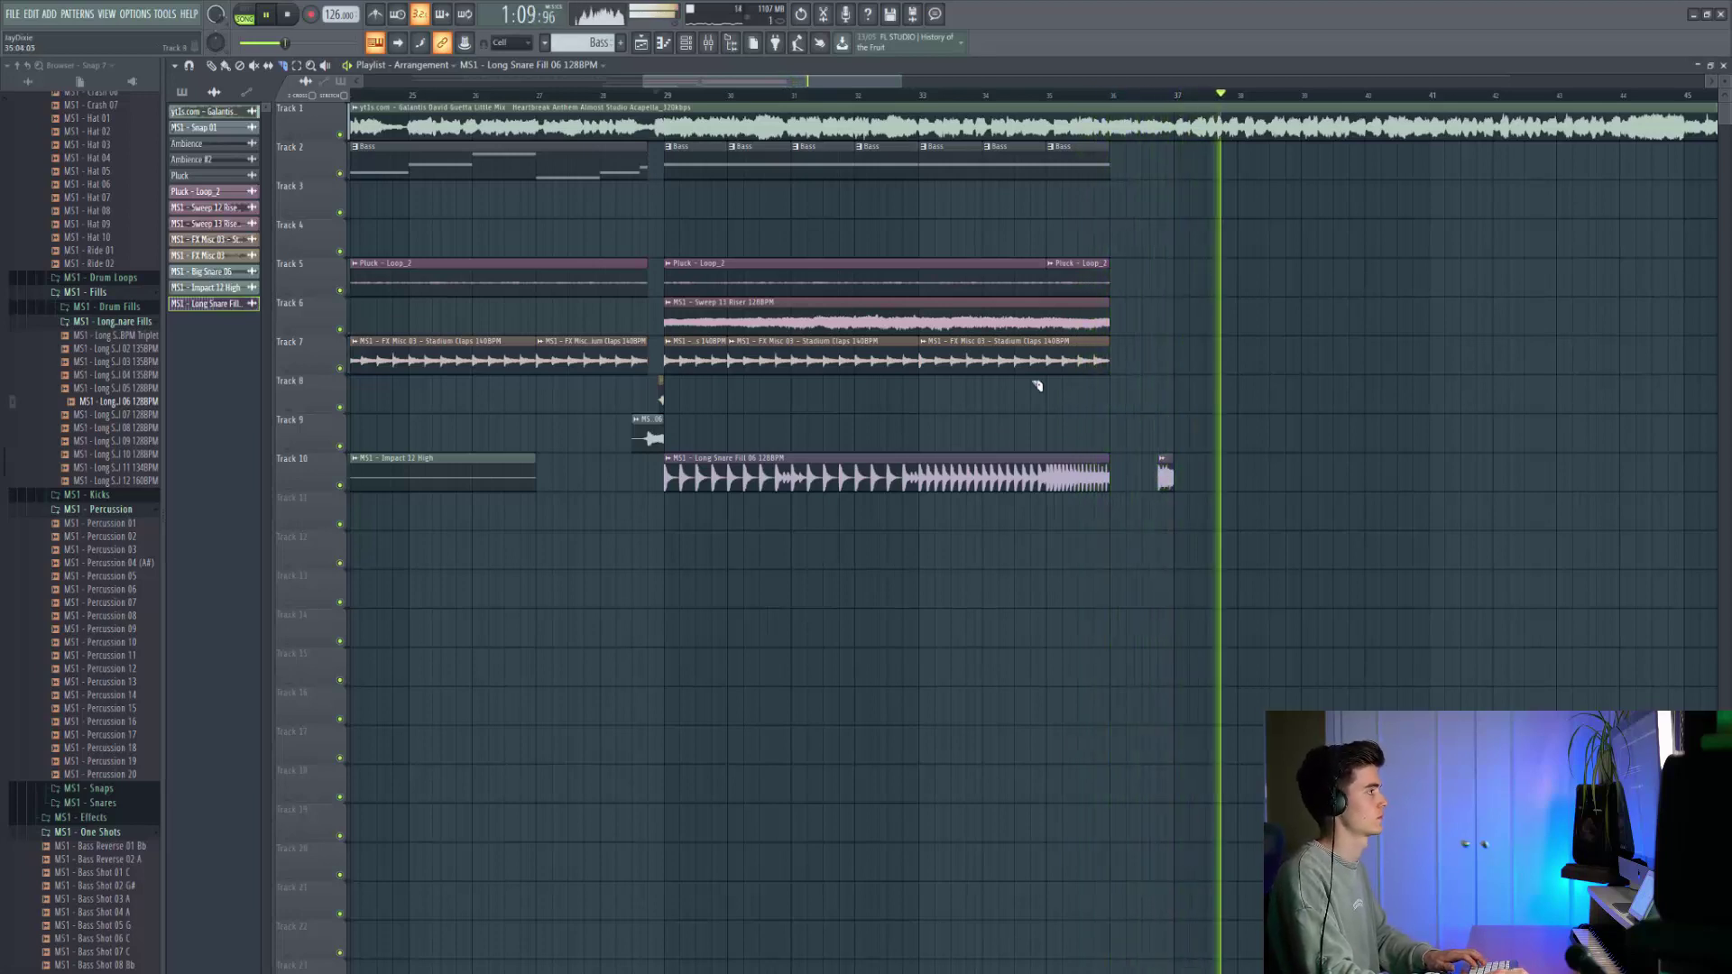
# Return playback to the bars leading into bar 21 and review the whole arrangement.
pyautogui.scroll(-3, 1001, 383)
pyautogui.hscroll(-3, 608, 249)
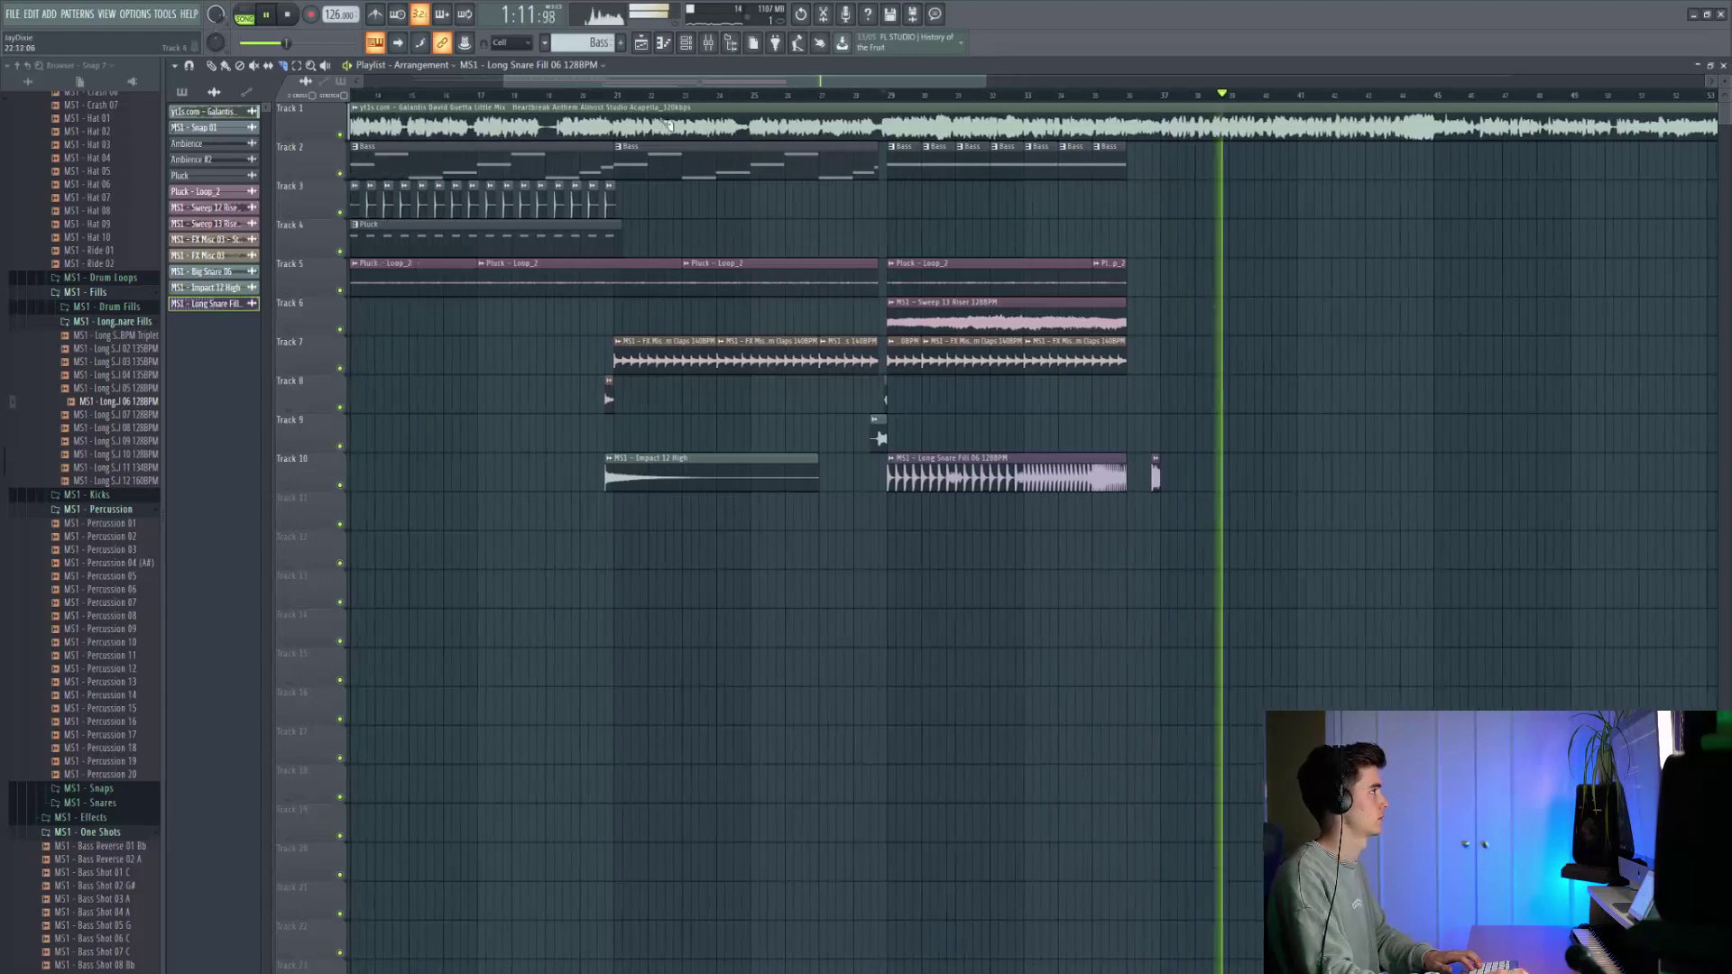
pyautogui.click(561, 95)
pyautogui.scroll(-2, 541, 234)
pyautogui.scroll(-2, 541, 234)
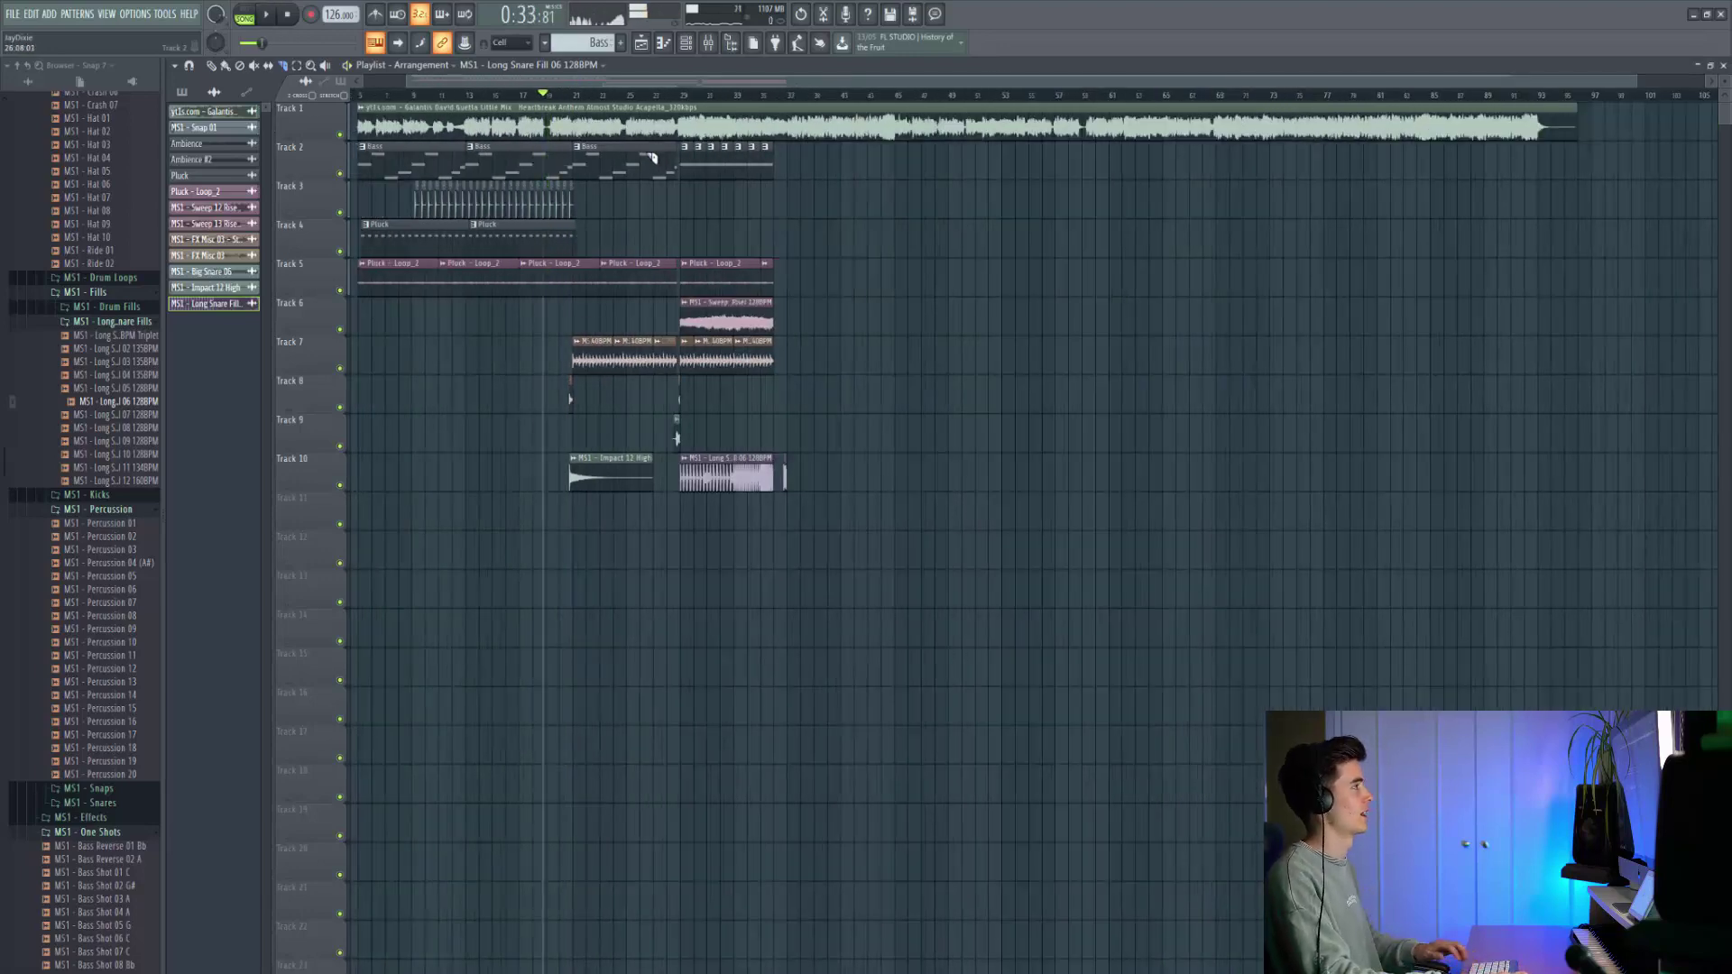